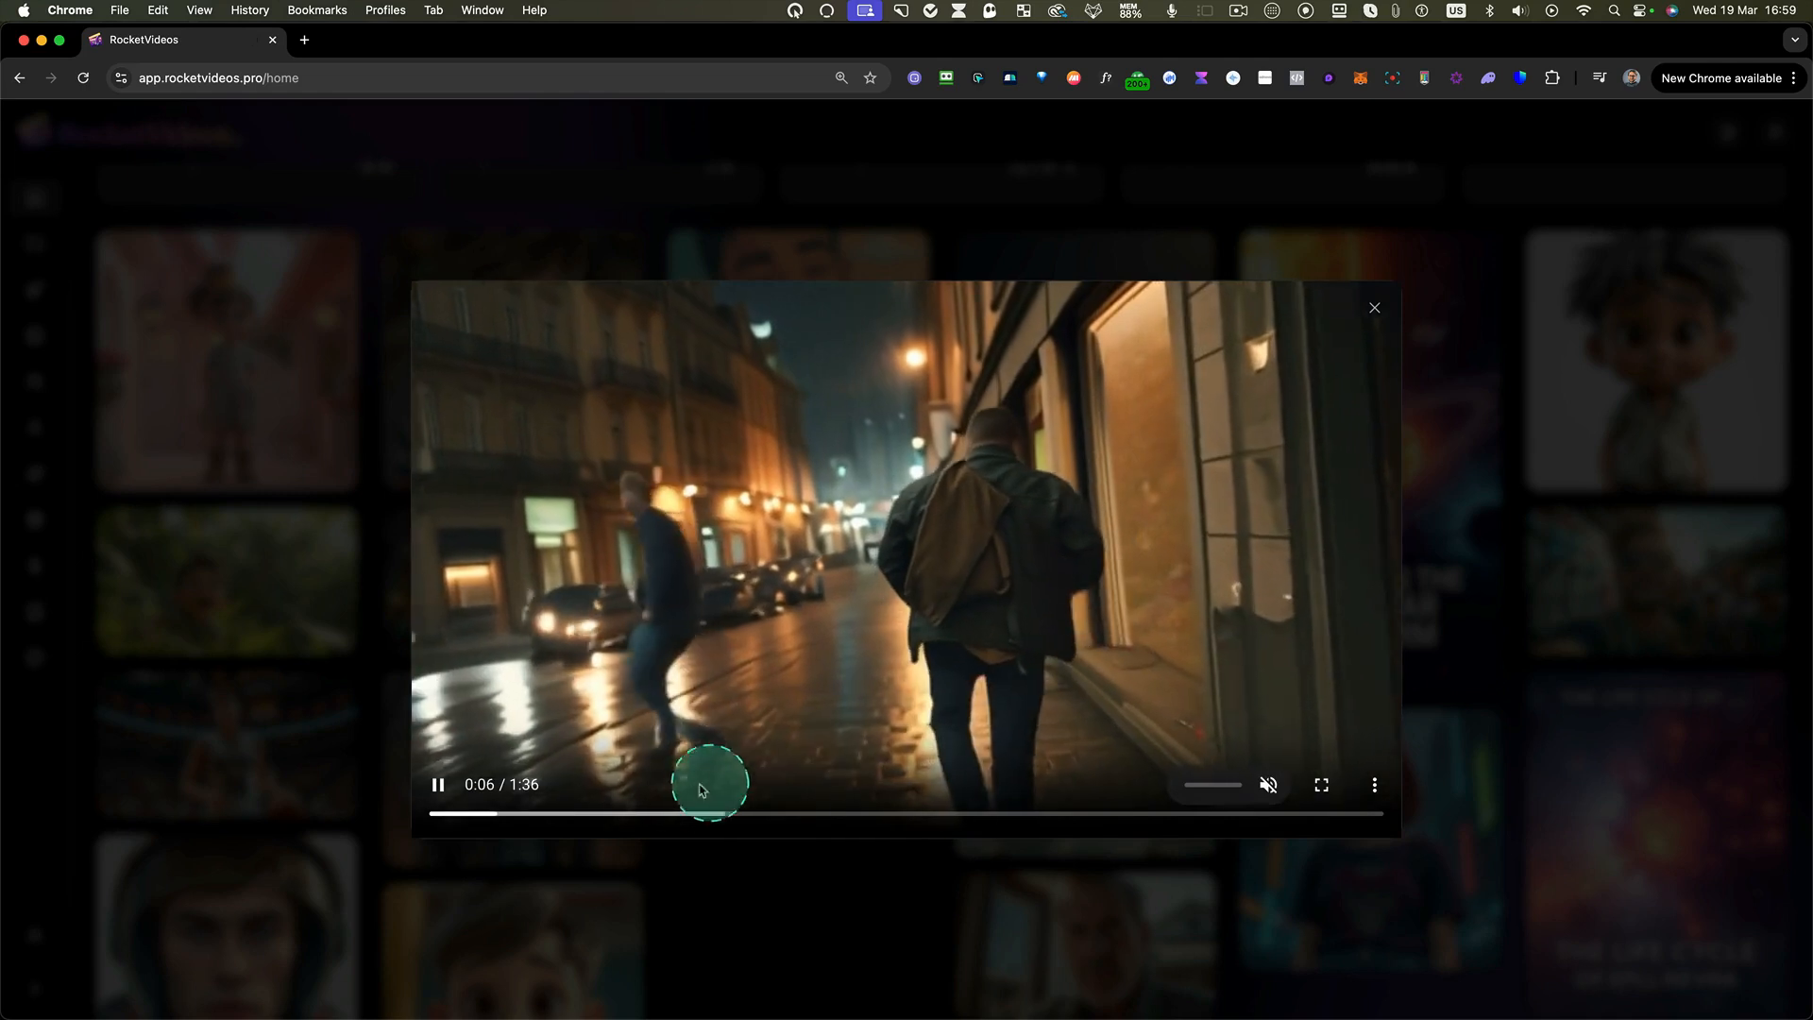
# - Close the open video preview and look over the home dashboard gallery and the list of existing campaigns
pyautogui.click(1374, 310)
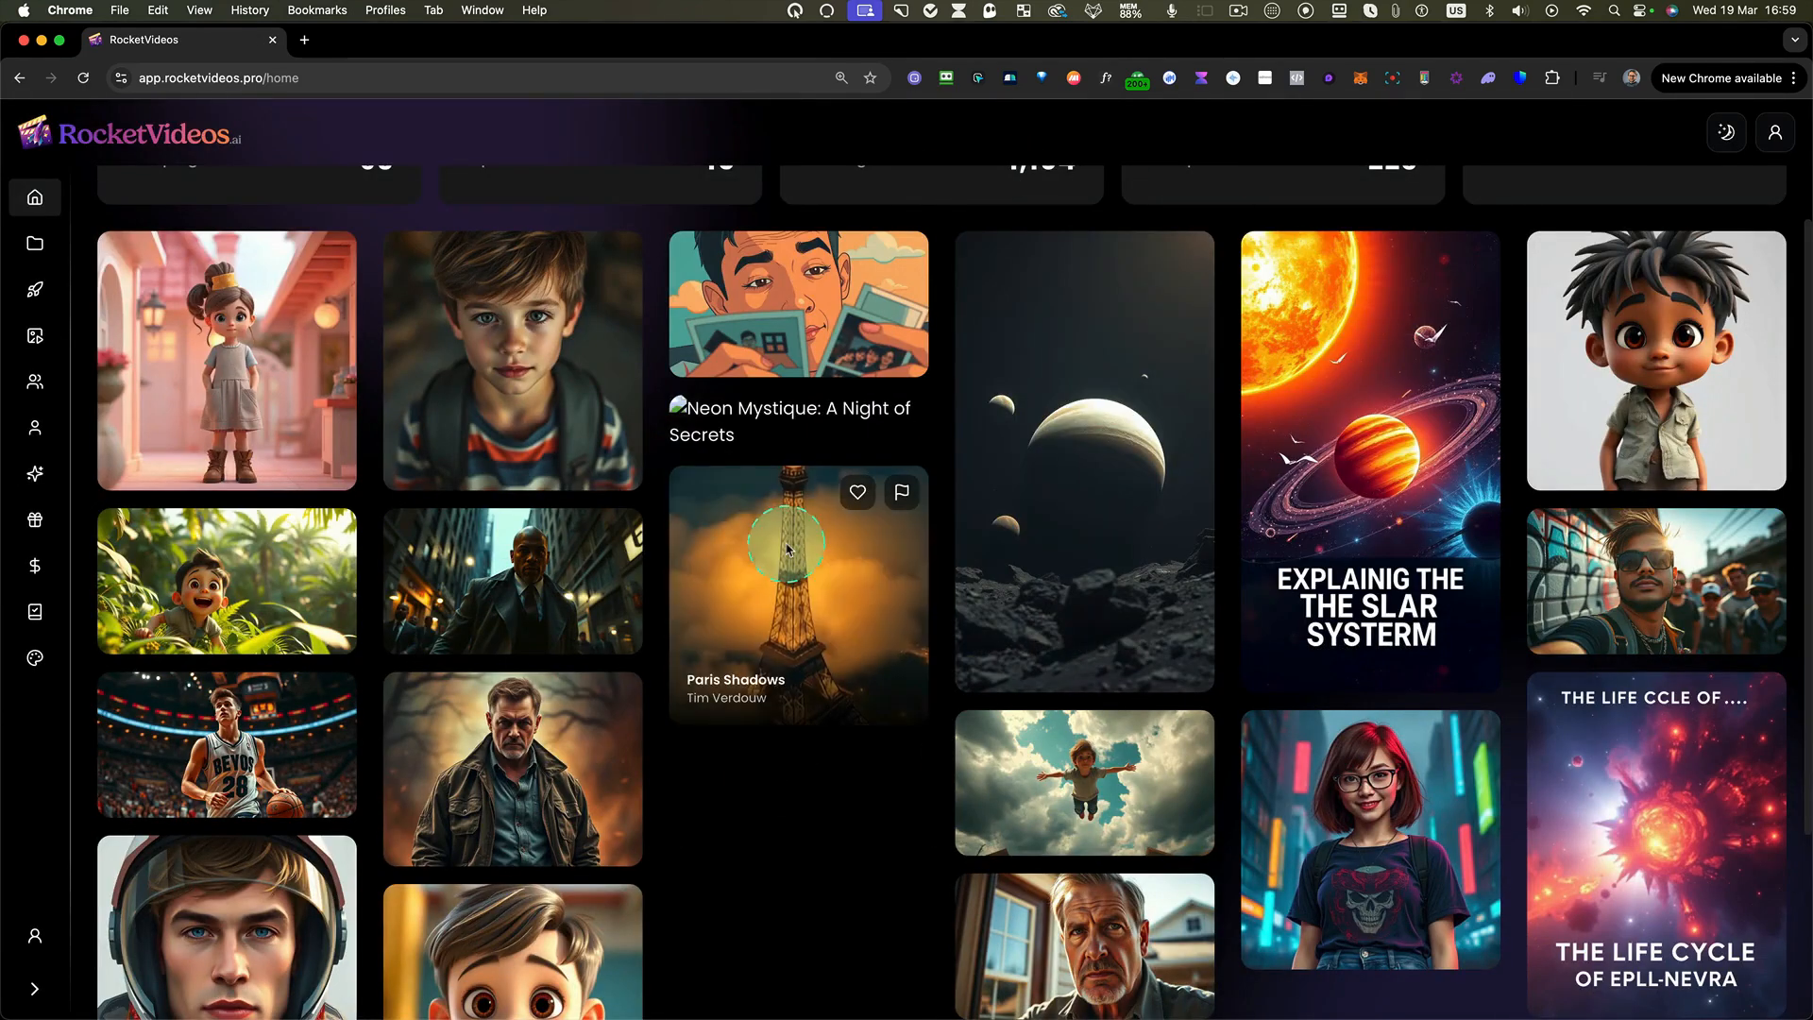
pyautogui.scroll(3, 823, 537)
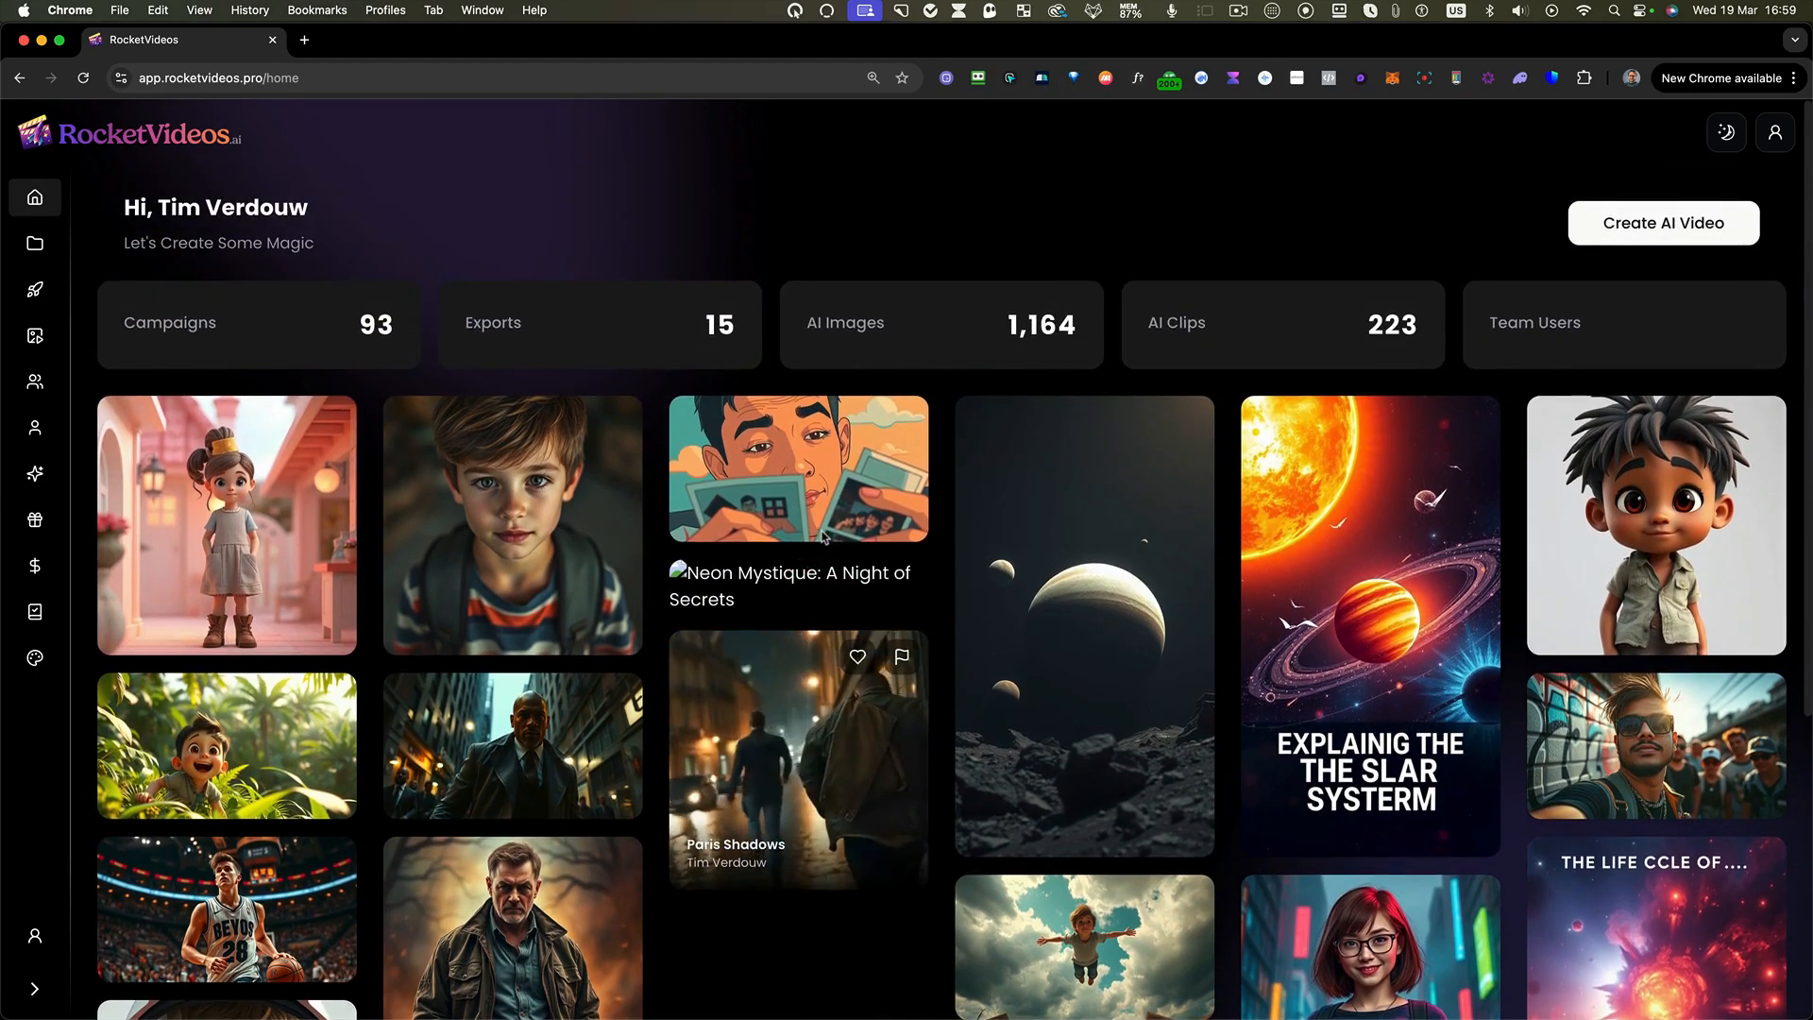
pyautogui.click(595, 250)
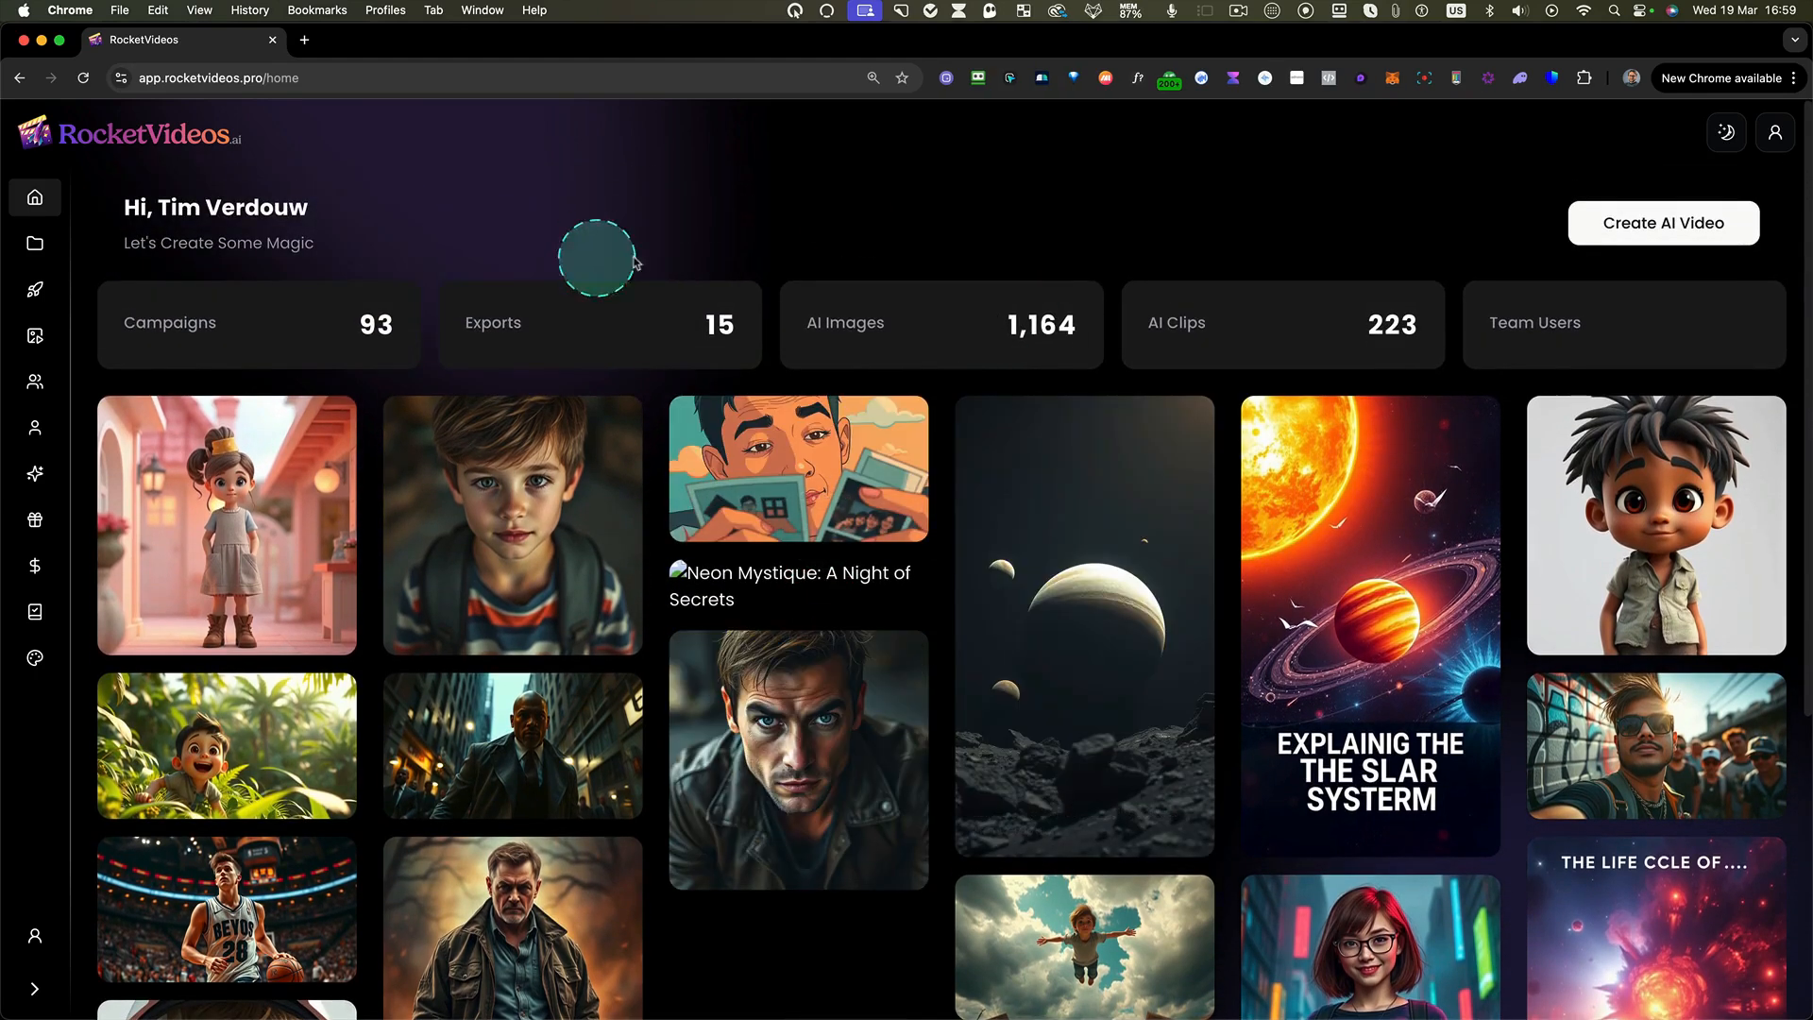
pyautogui.click(35, 244)
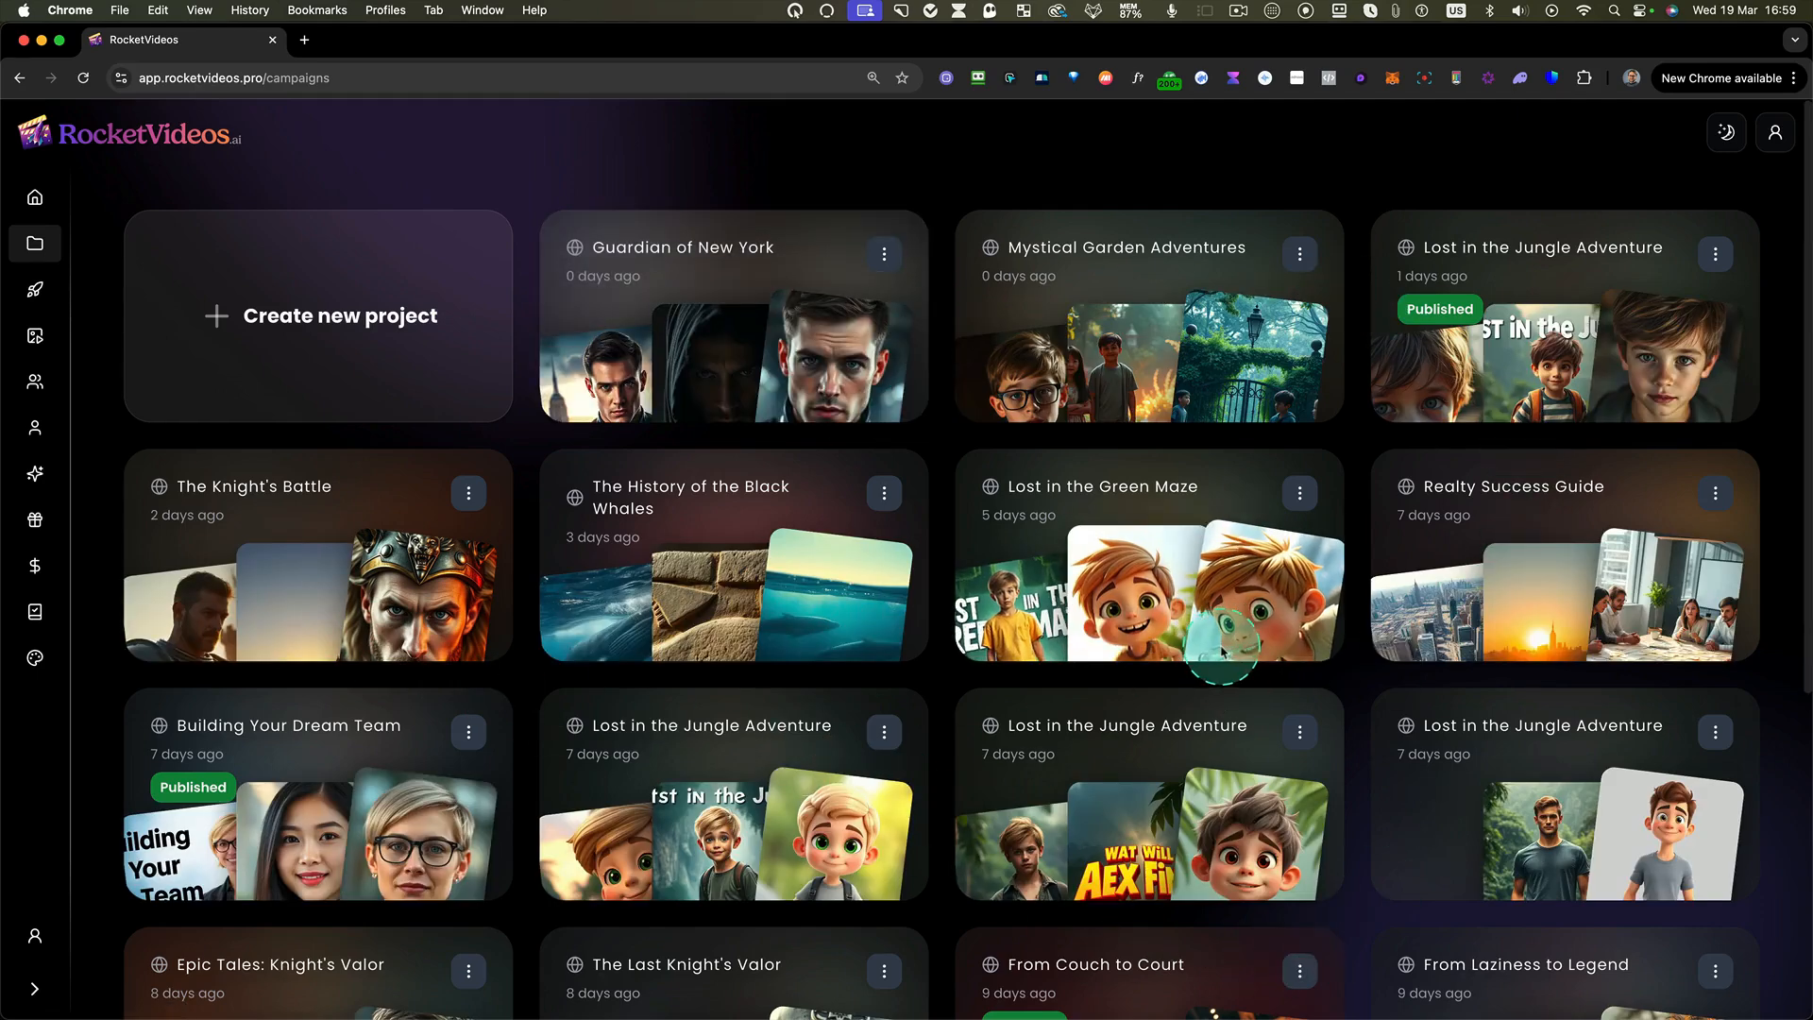
pyautogui.click(35, 196)
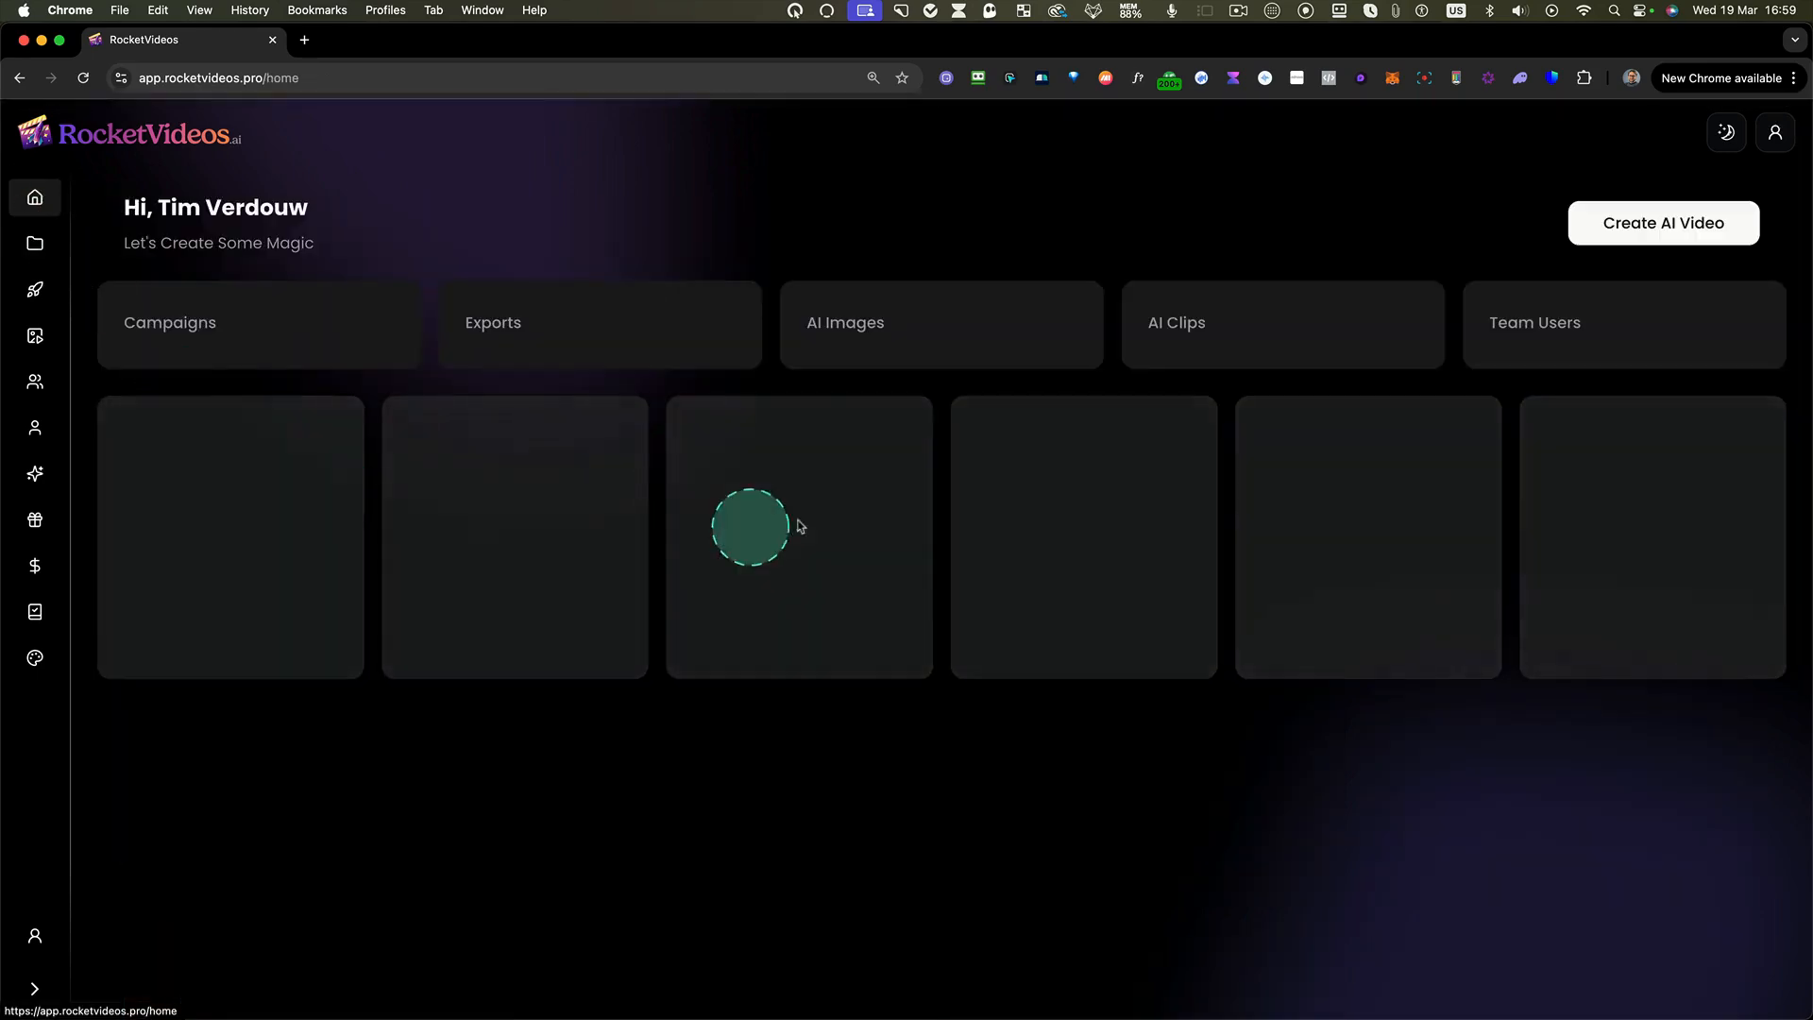
pyautogui.scroll(-3, 944, 616)
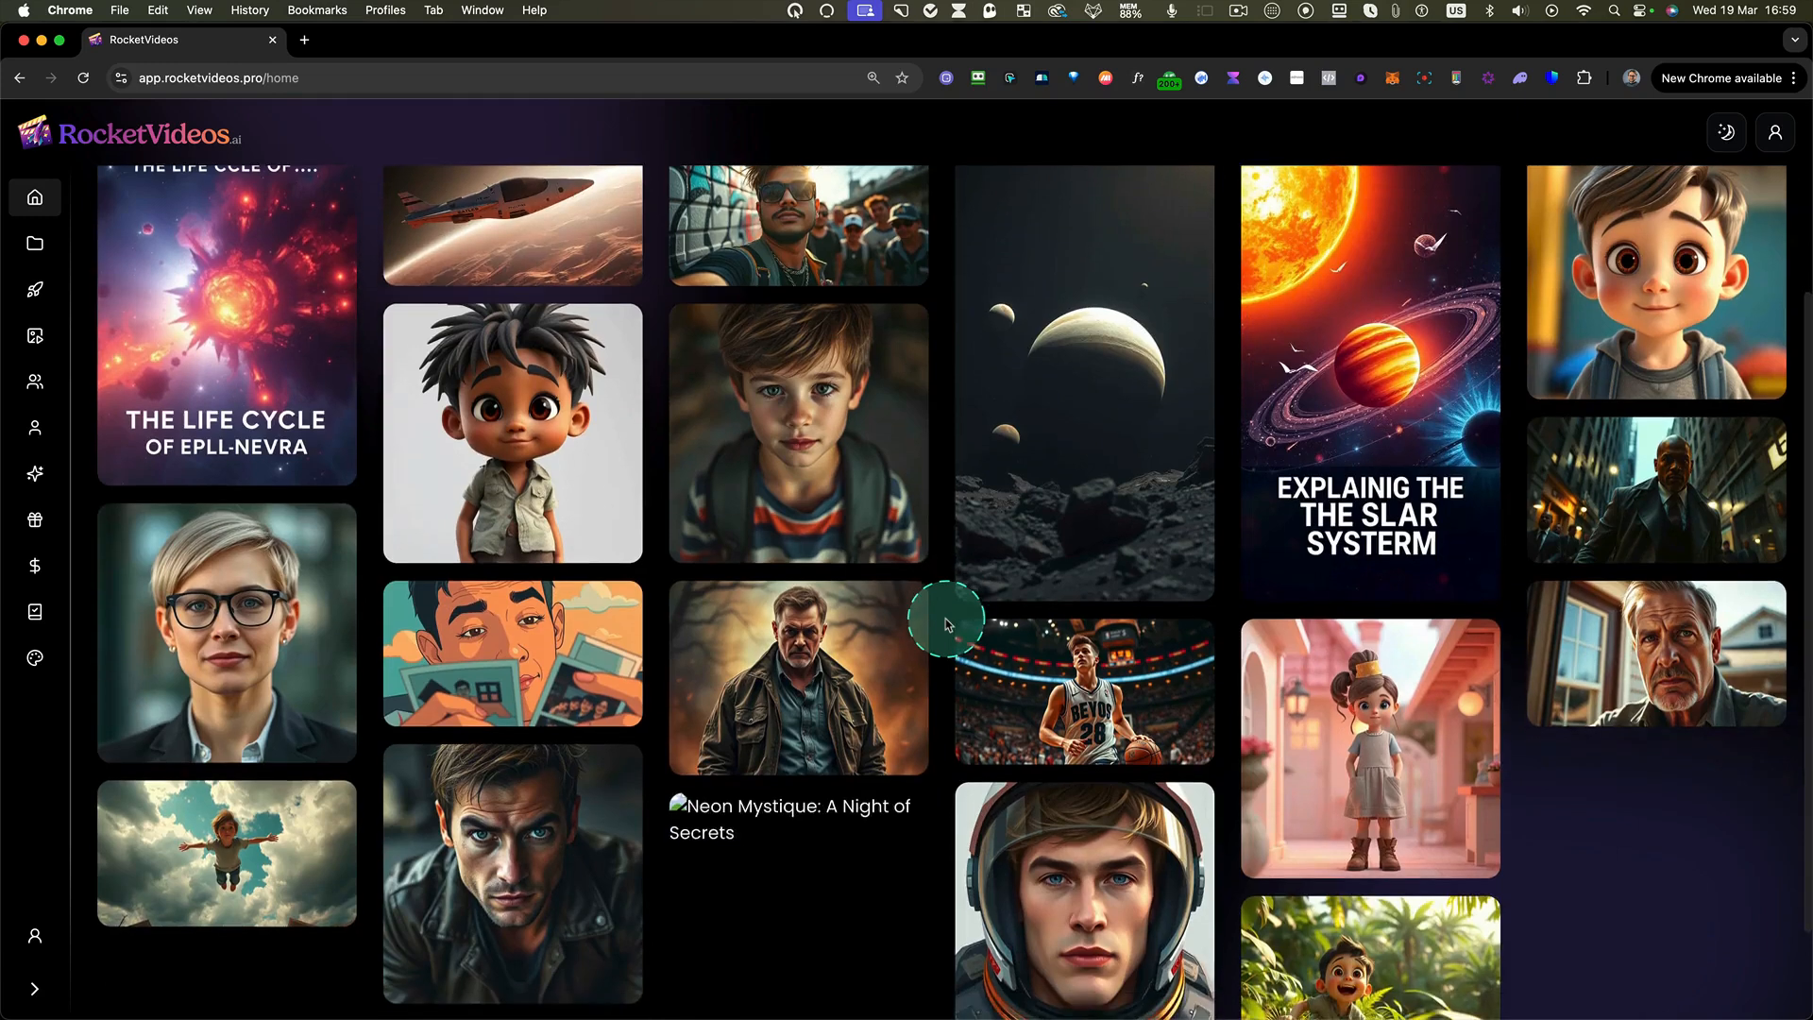
pyautogui.scroll(2, 945, 618)
pyautogui.scroll(2, 945, 623)
# - Start a new AI video and enter the description "A boy who could fly"
pyautogui.click(1655, 227)
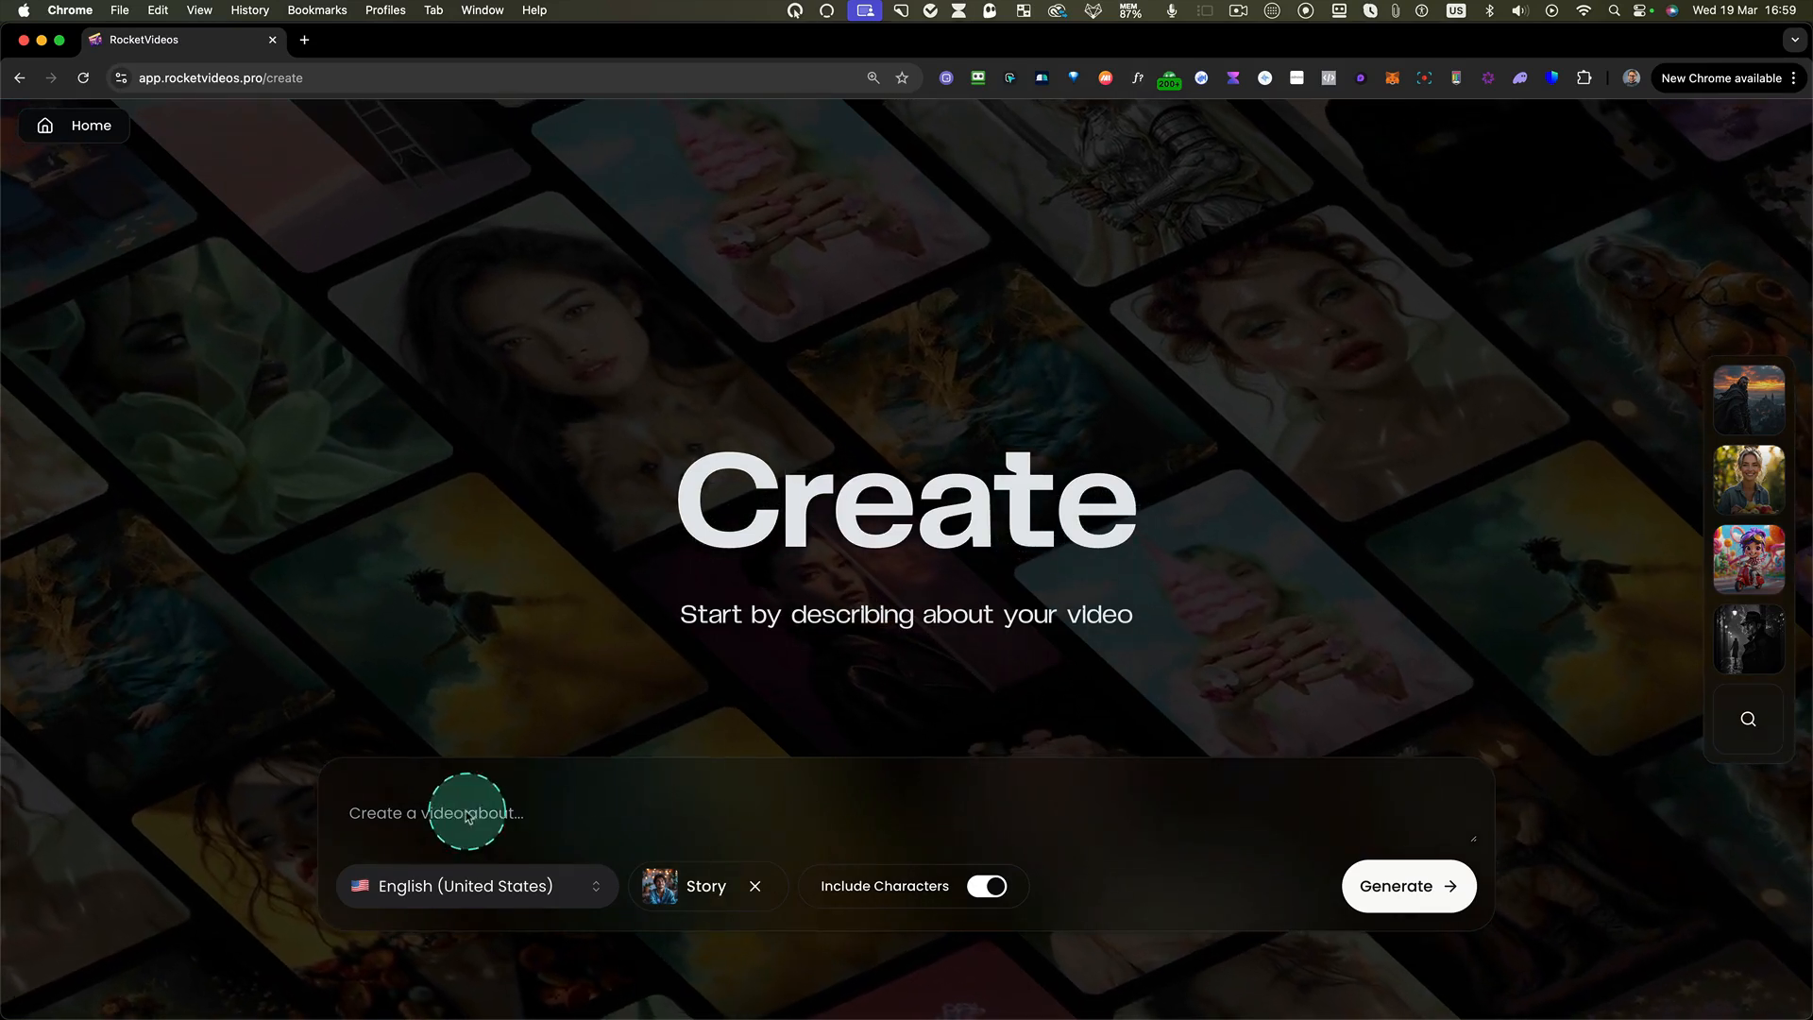
pyautogui.click(386, 825)
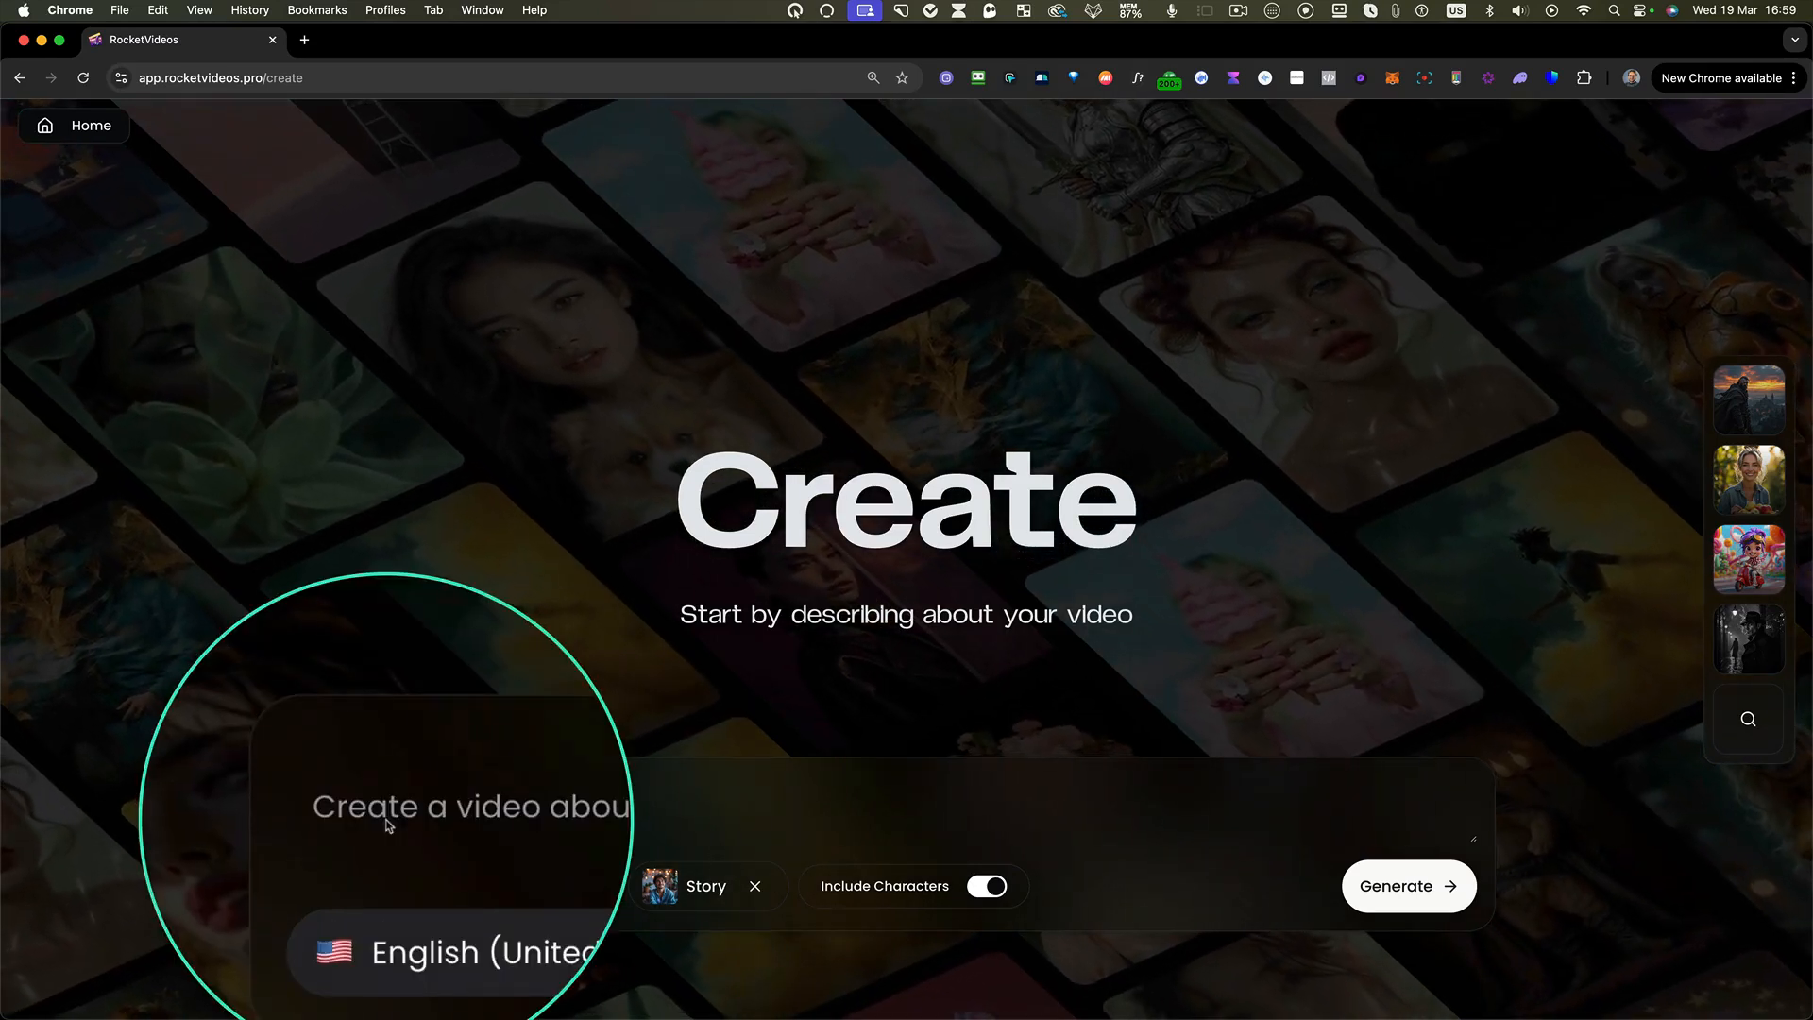
pyautogui.click(458, 818)
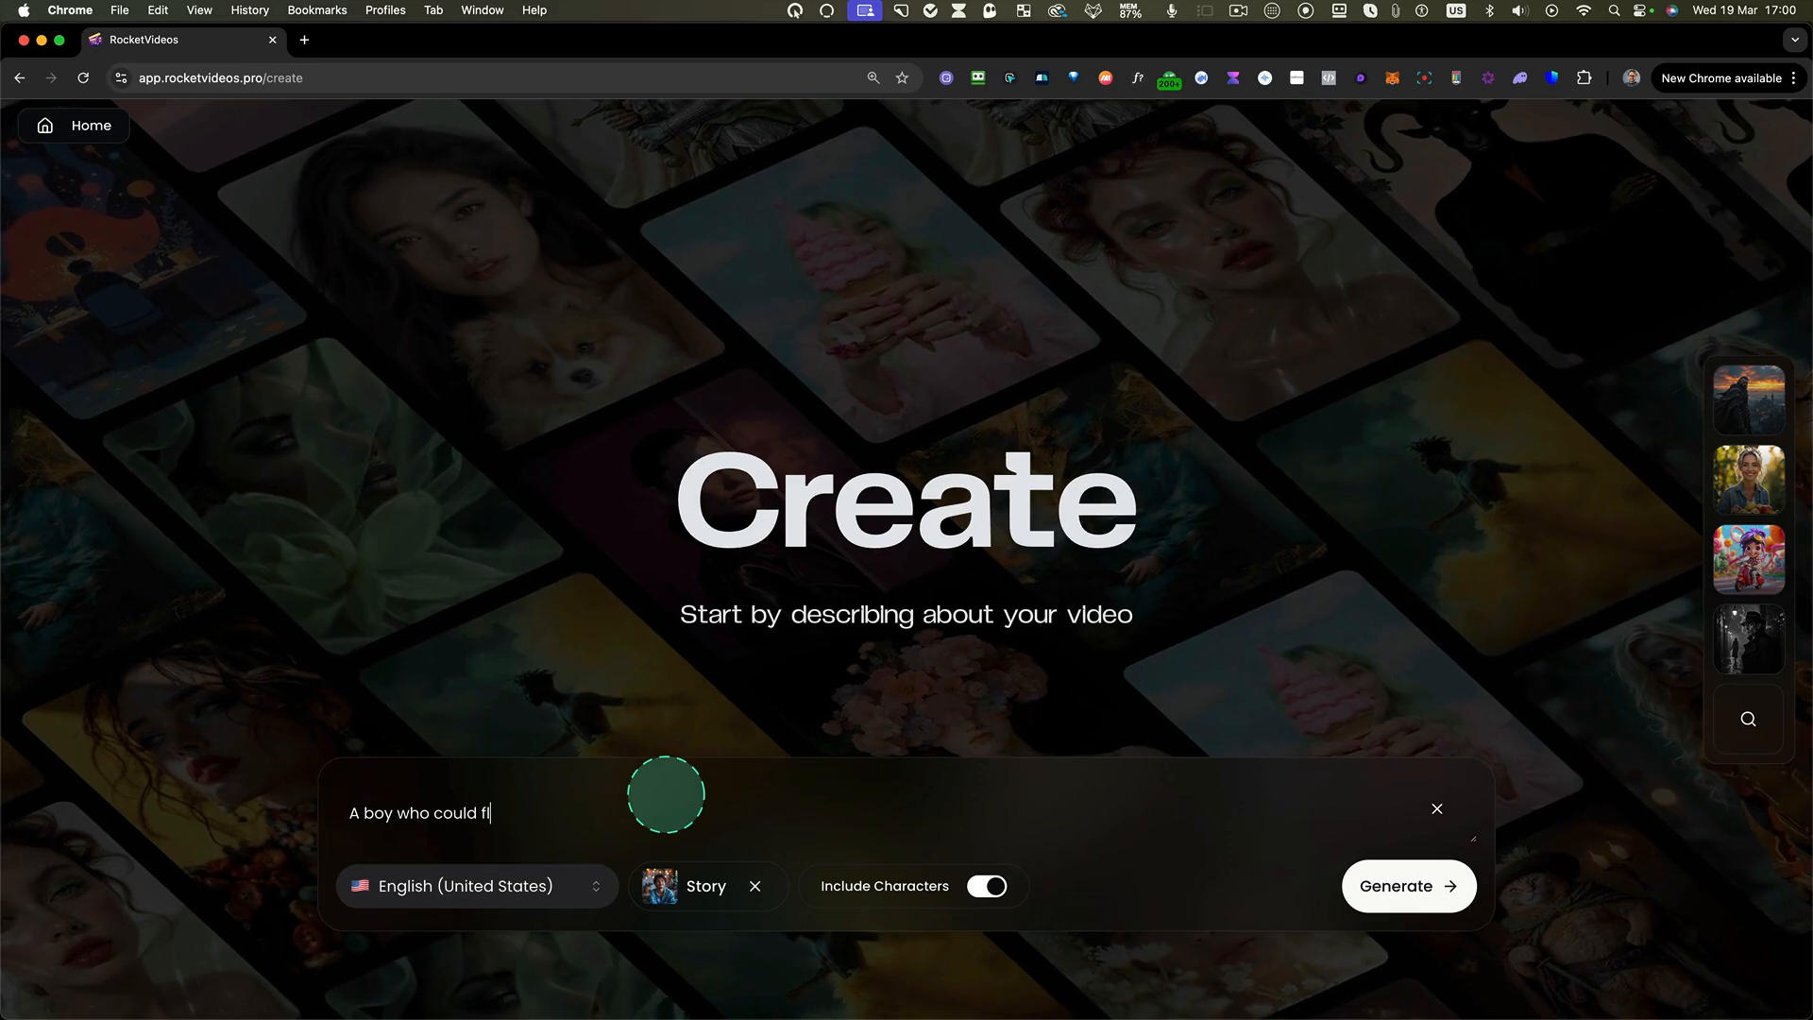
pyautogui.click(434, 828)
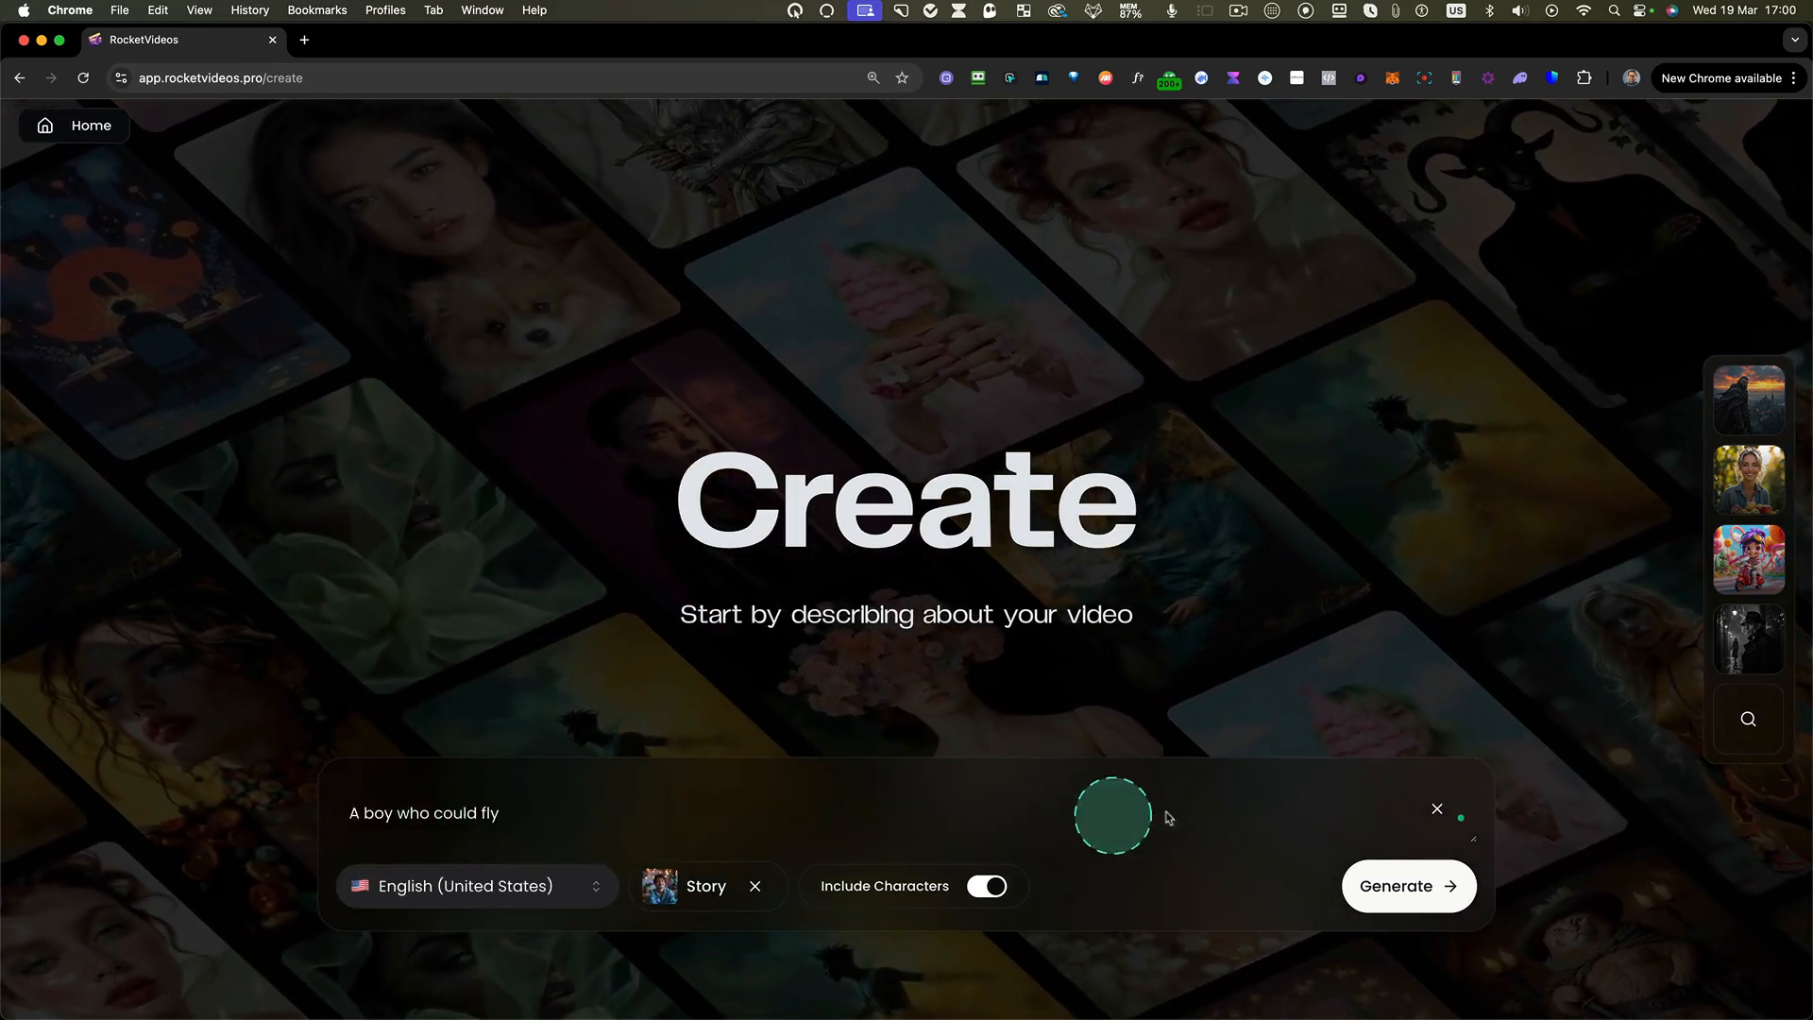
# - Look through the available languages and video types, keeping English (United States) and Story
pyautogui.click(469, 886)
pyautogui.scroll(-20, 541, 753)
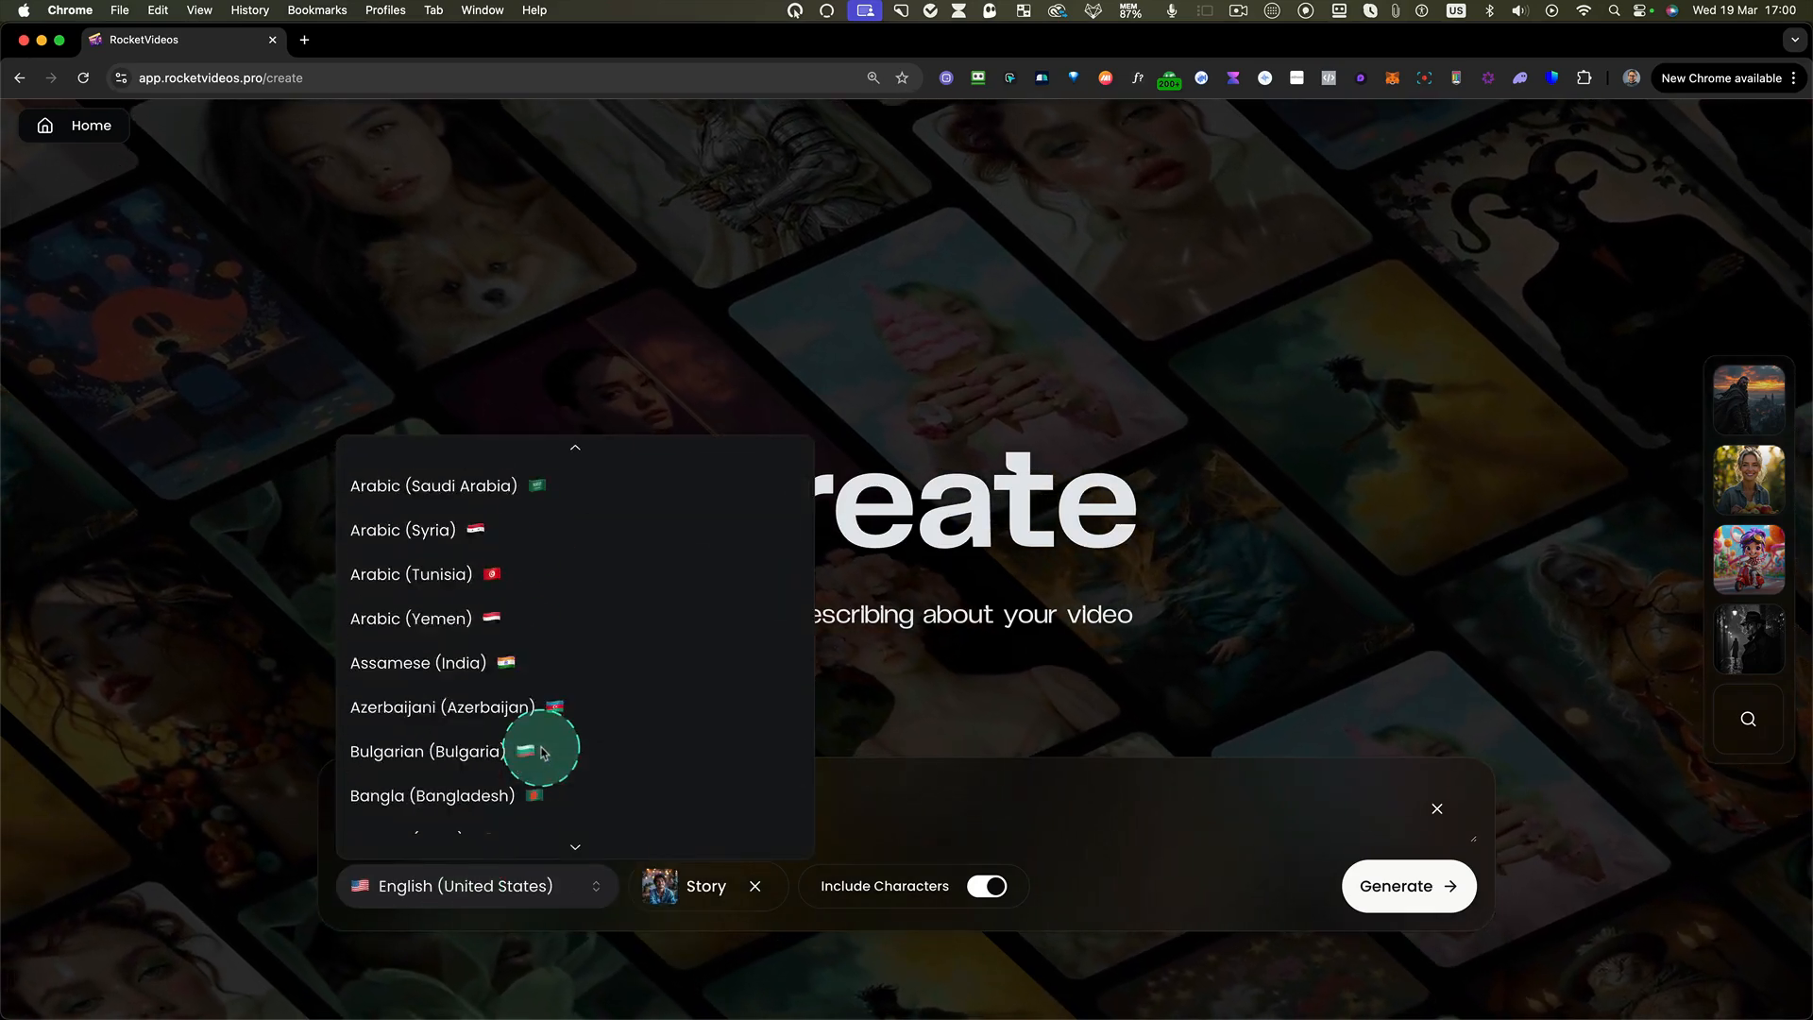
pyautogui.scroll(-10, 541, 752)
pyautogui.scroll(20, 541, 753)
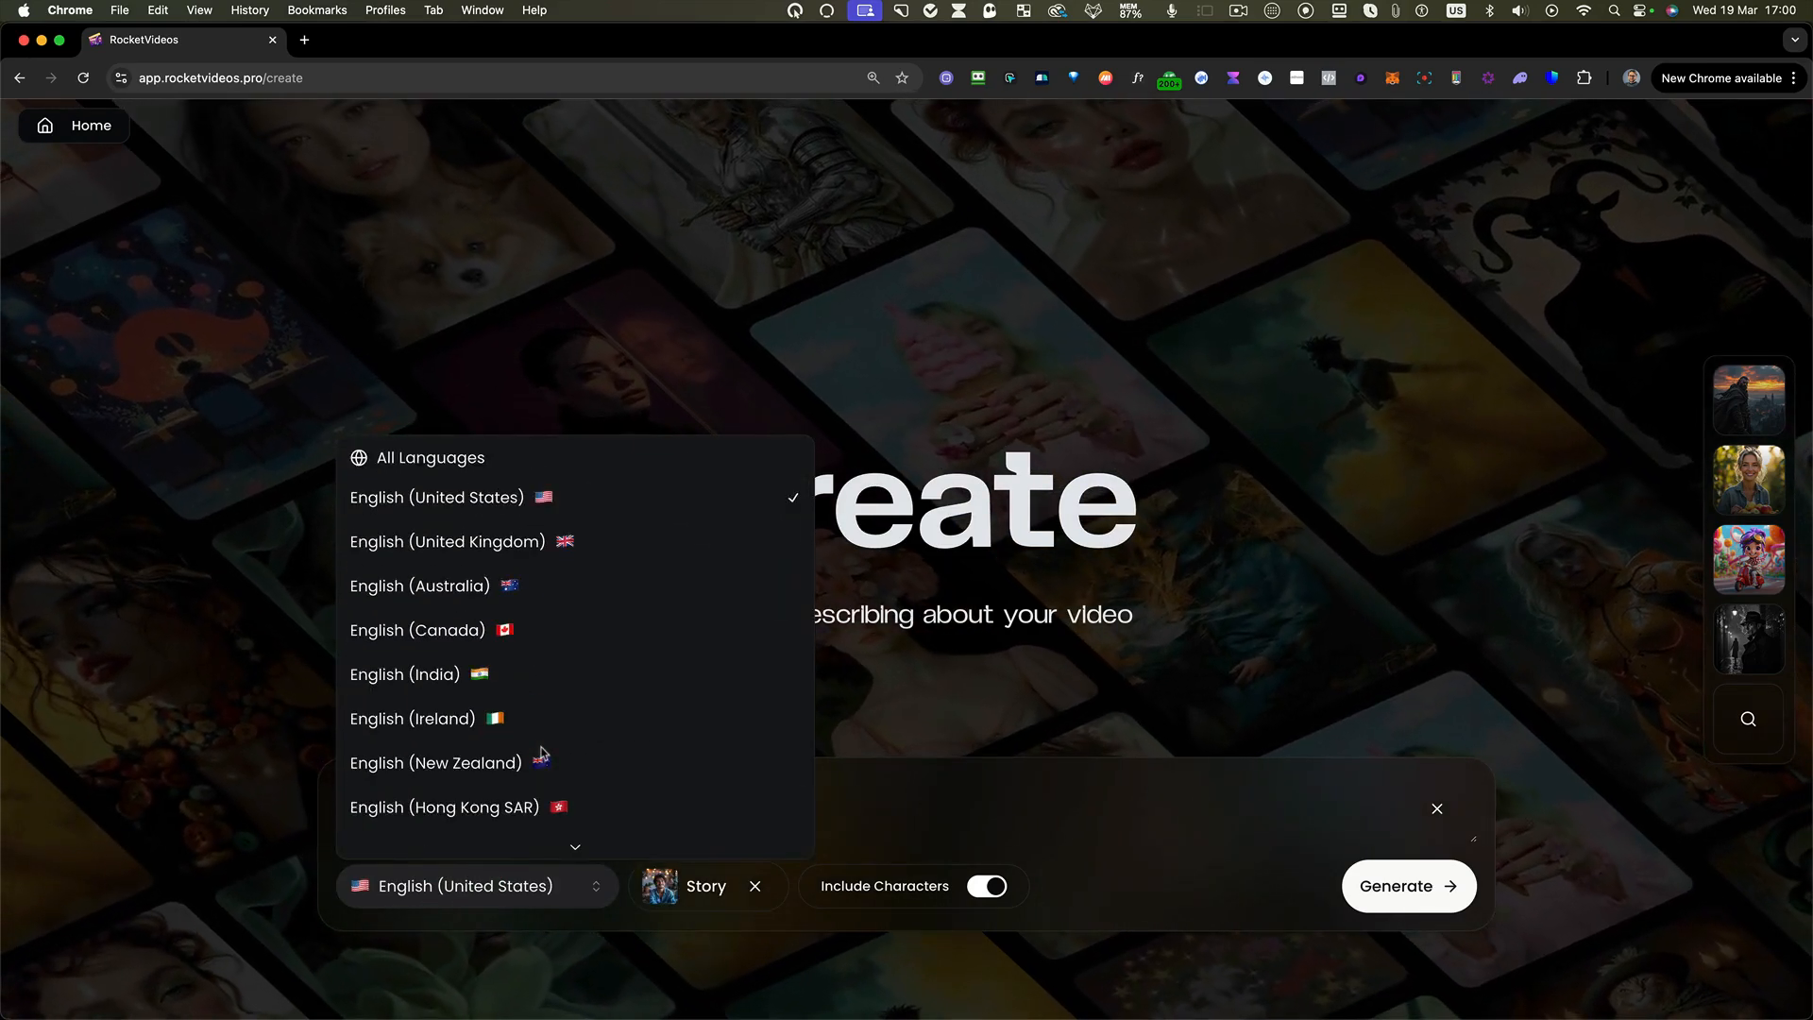
pyautogui.click(511, 507)
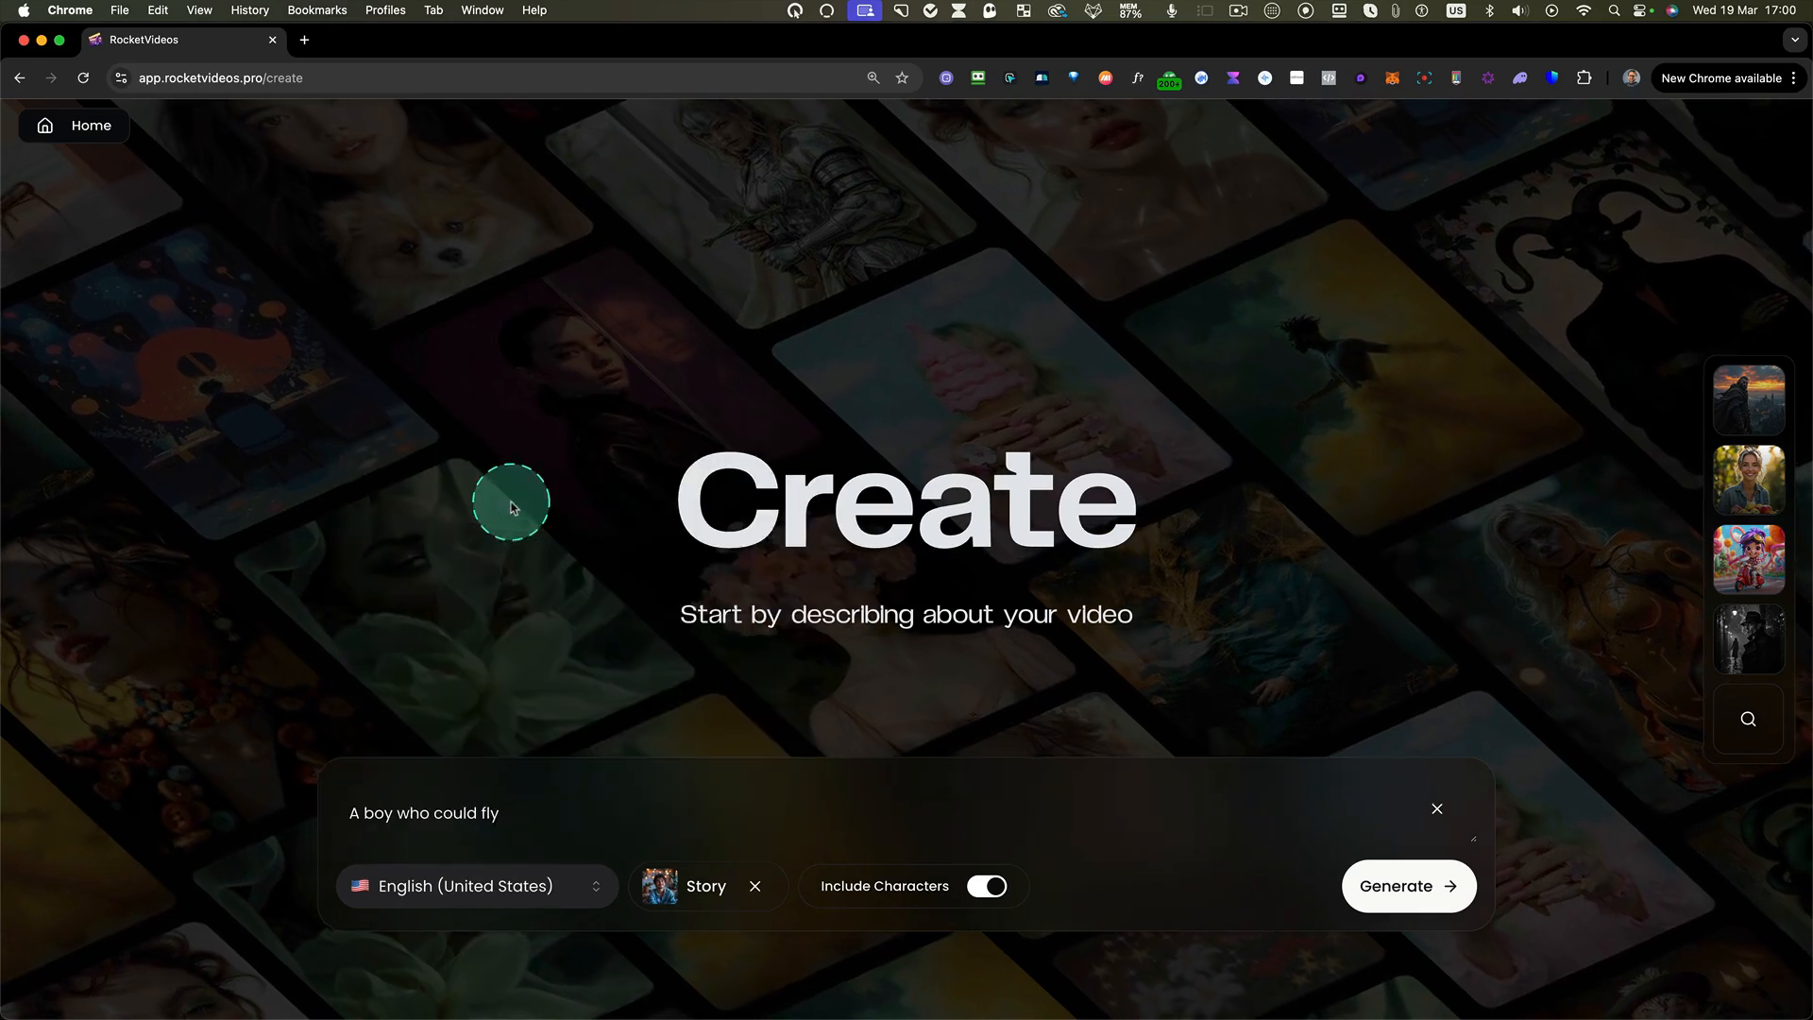
pyautogui.click(723, 889)
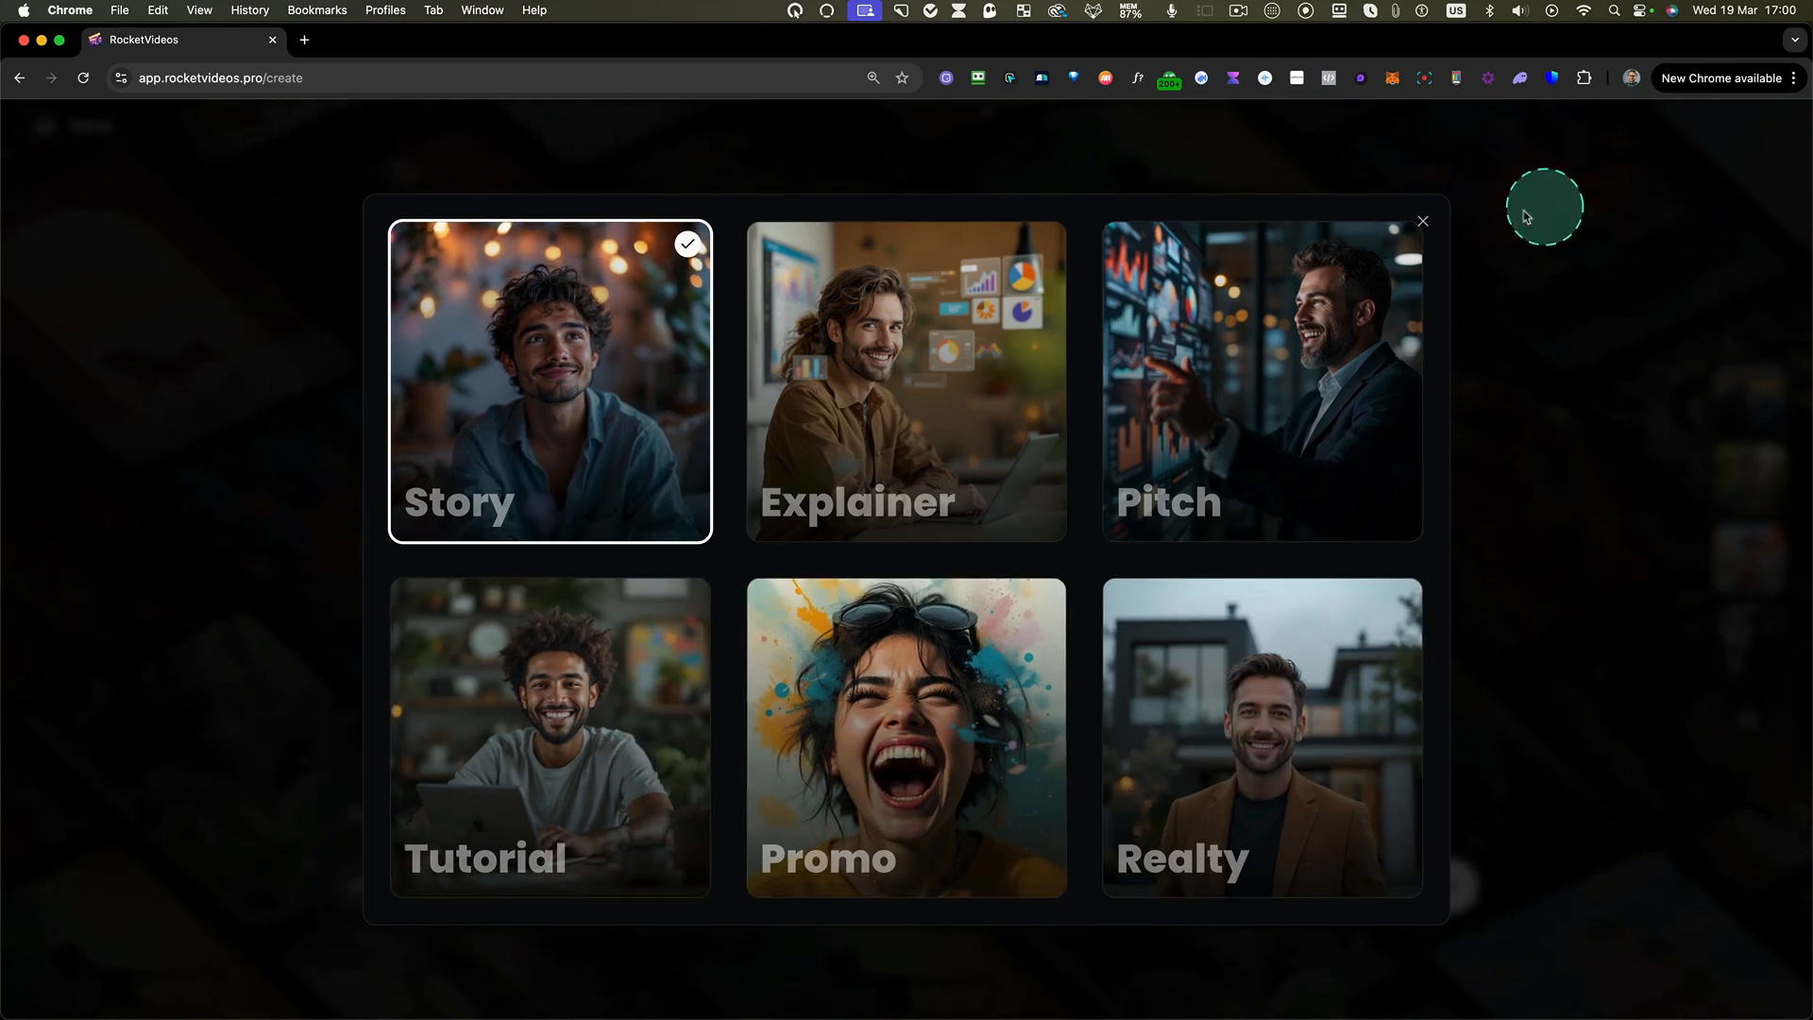
pyautogui.click(1422, 223)
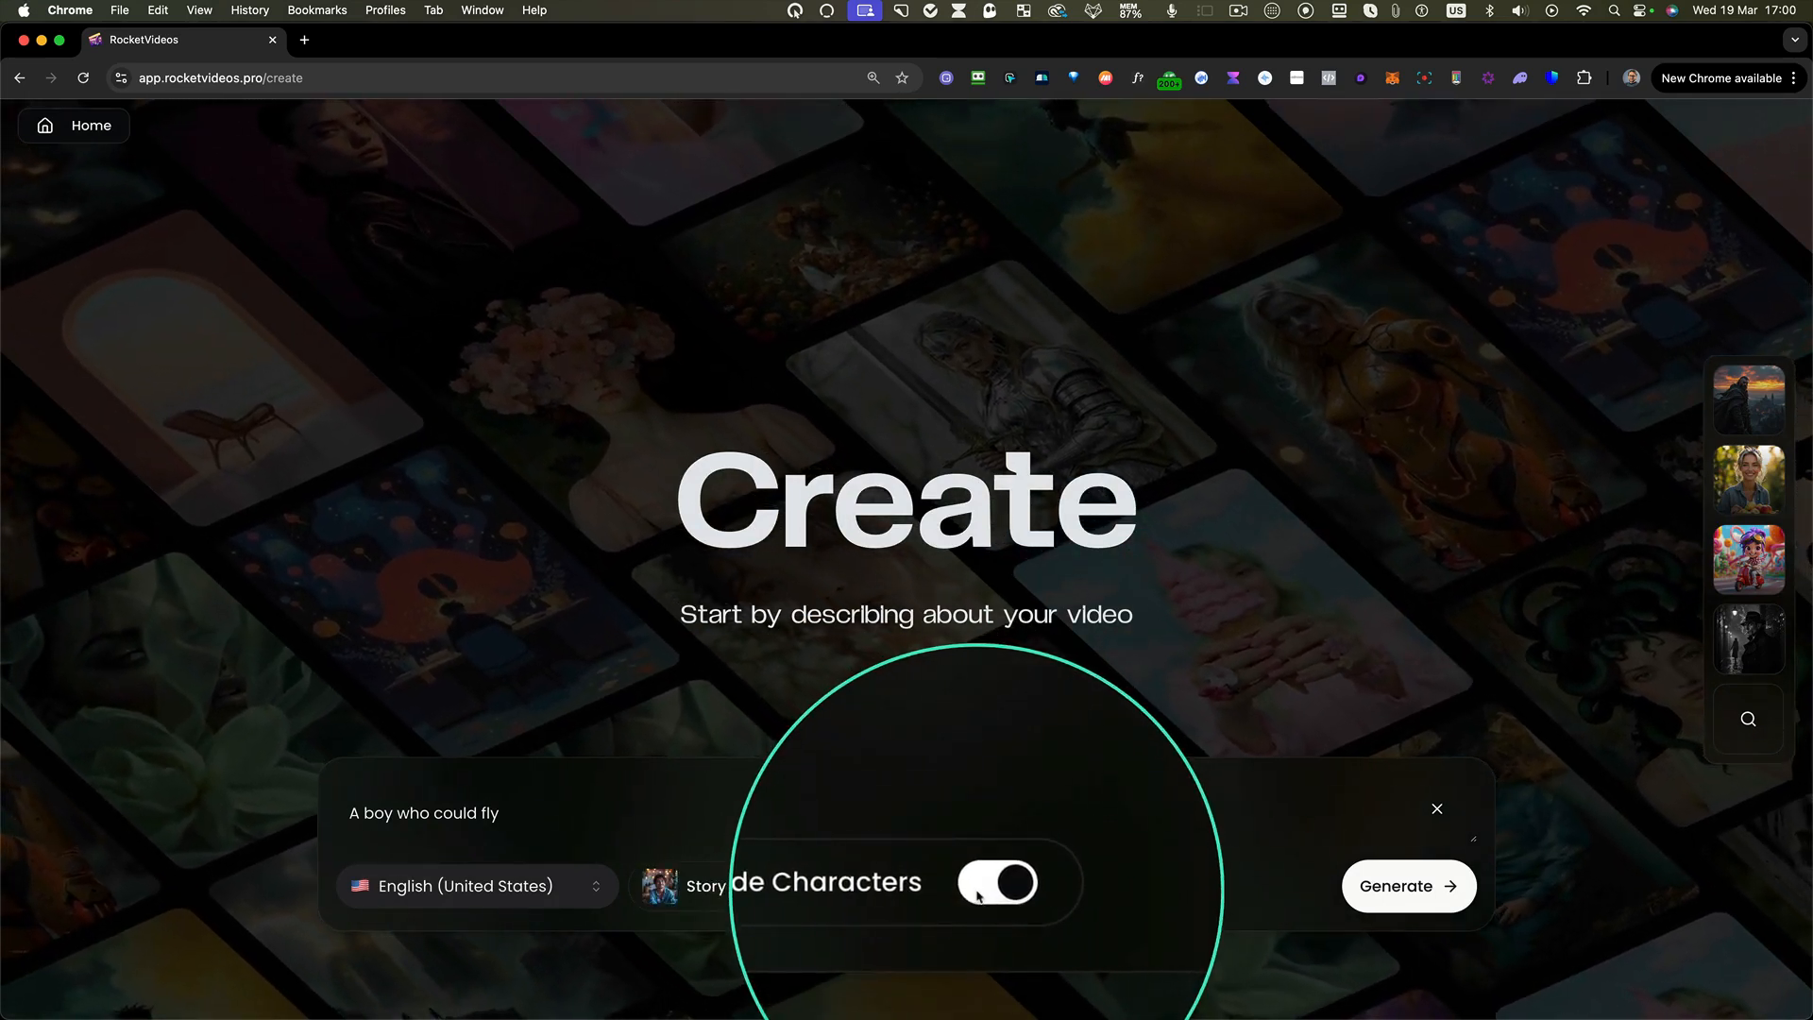
# - Apply the 3D Cartoon style preset and generate the video project
pyautogui.click(1749, 722)
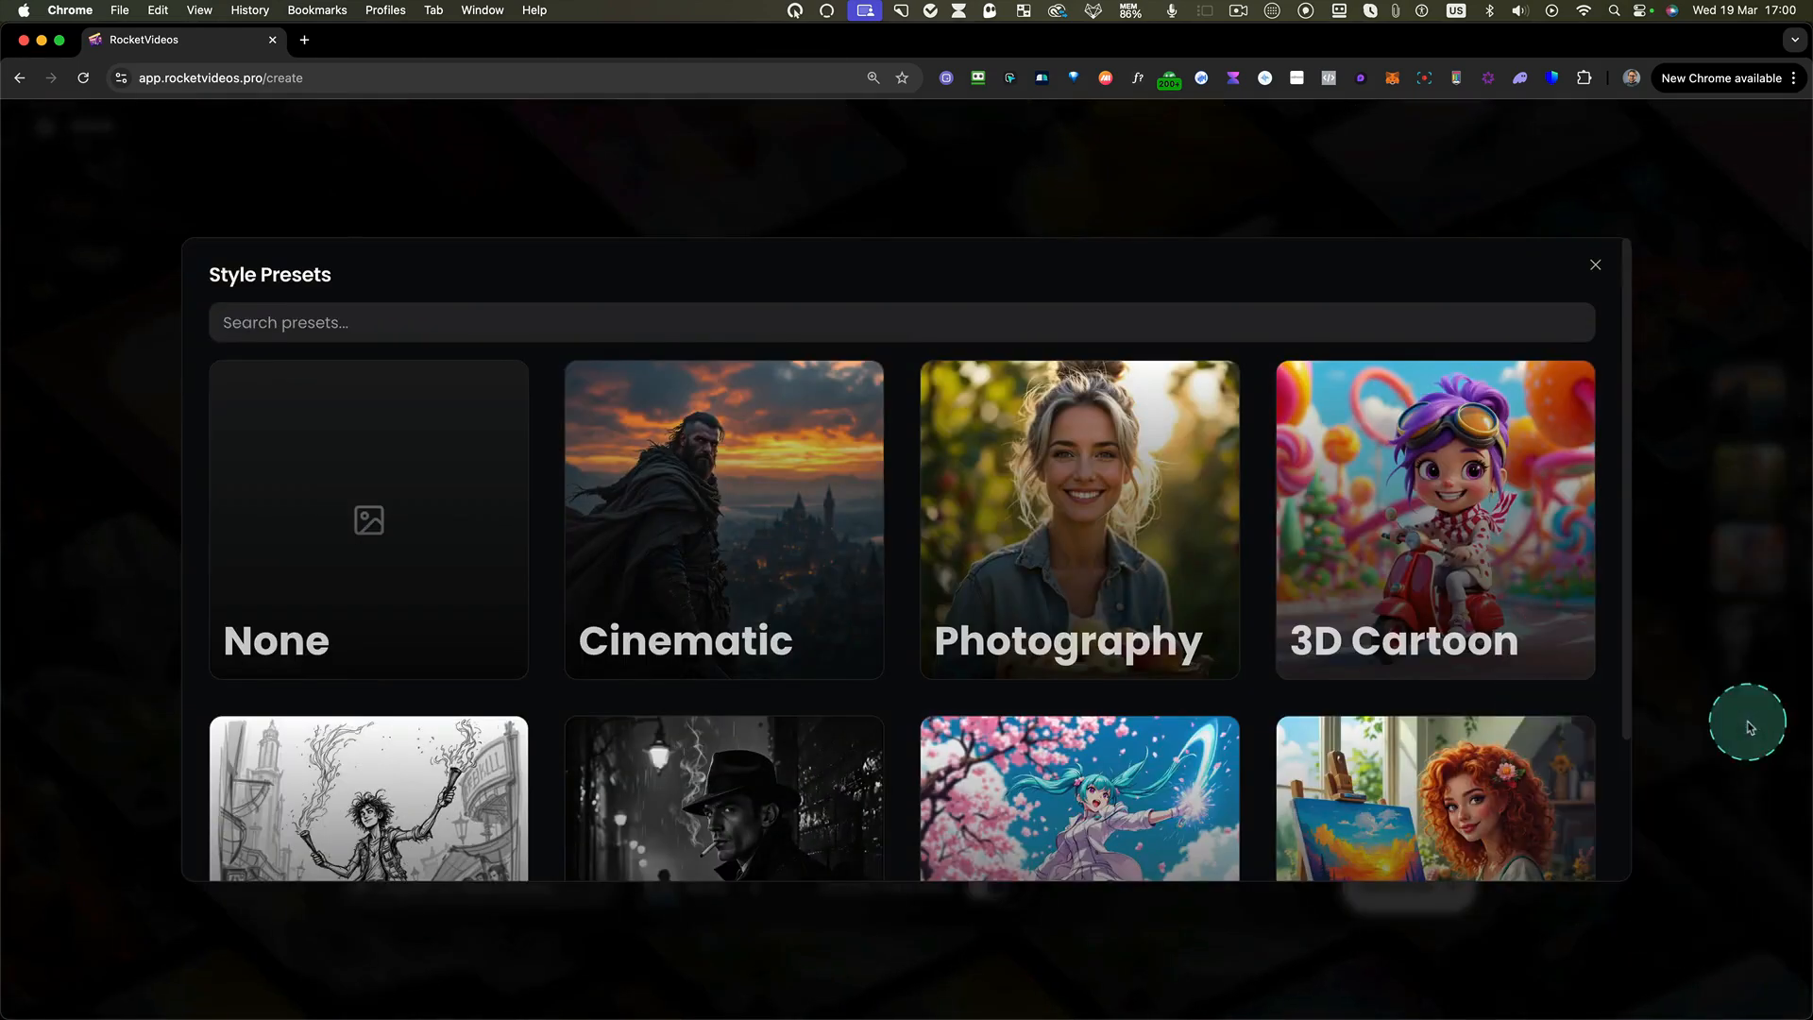
pyautogui.scroll(-2, 1549, 742)
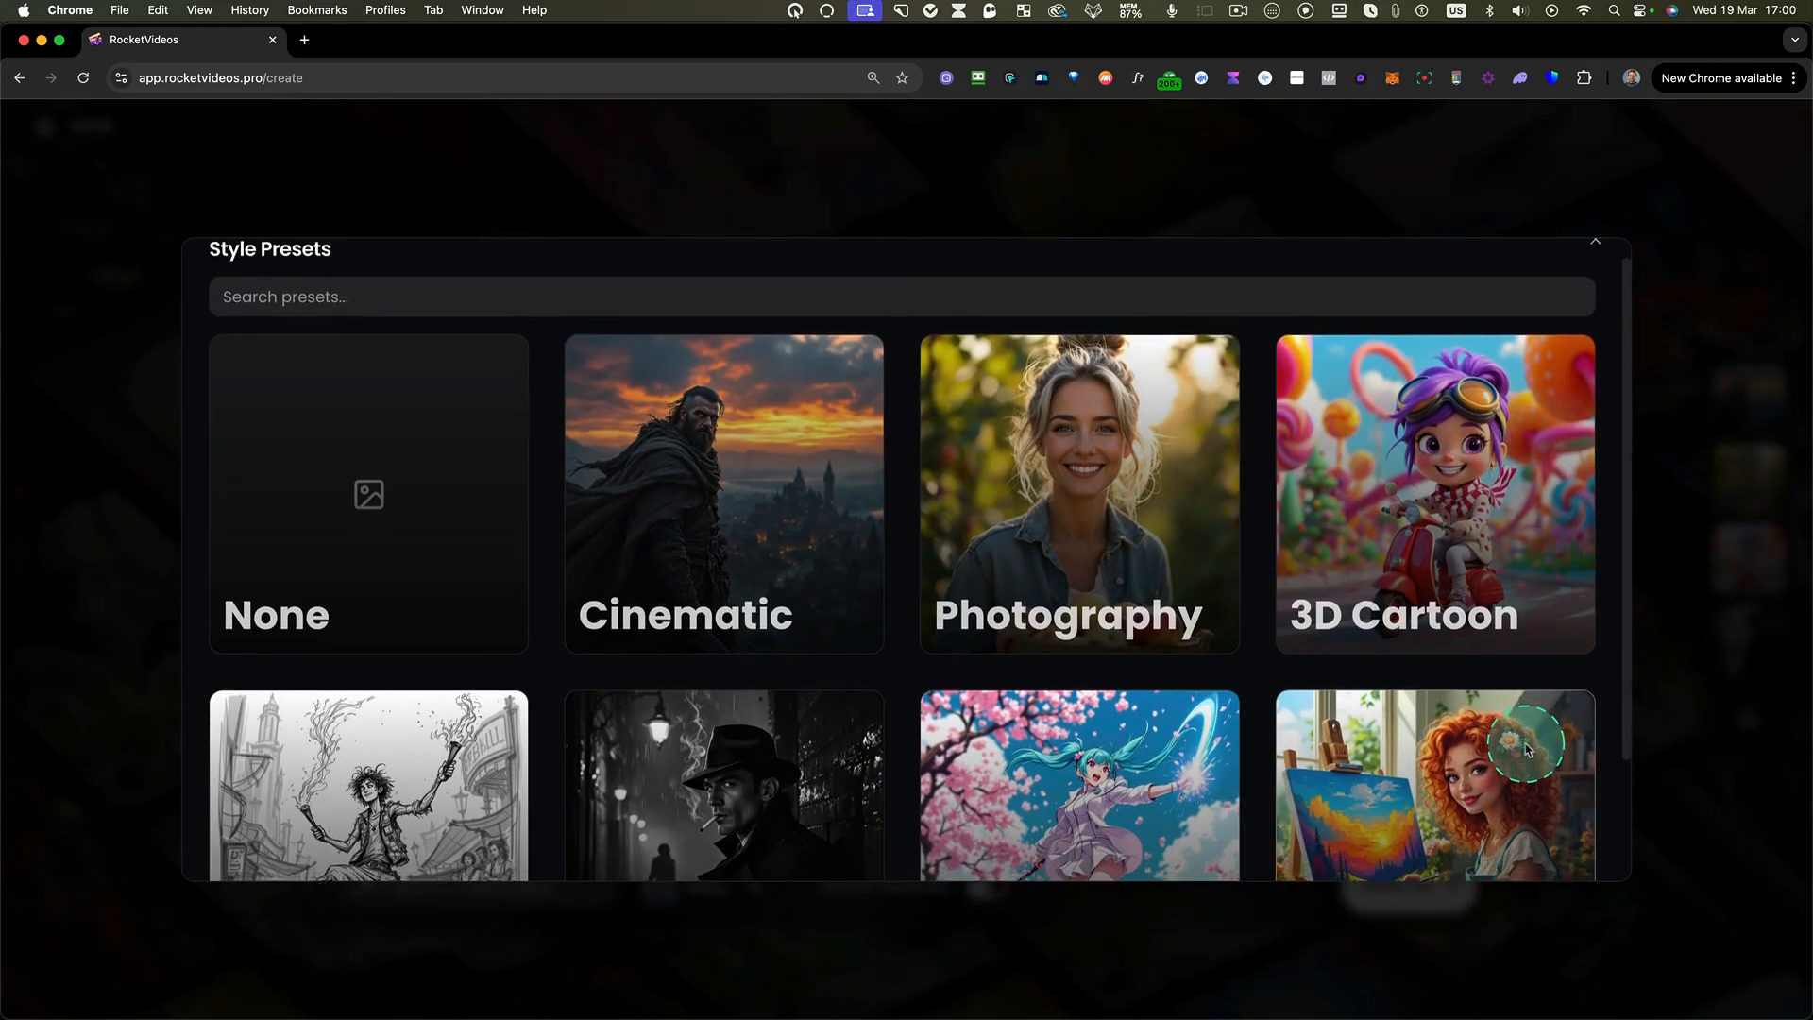
pyautogui.scroll(-2, 1527, 744)
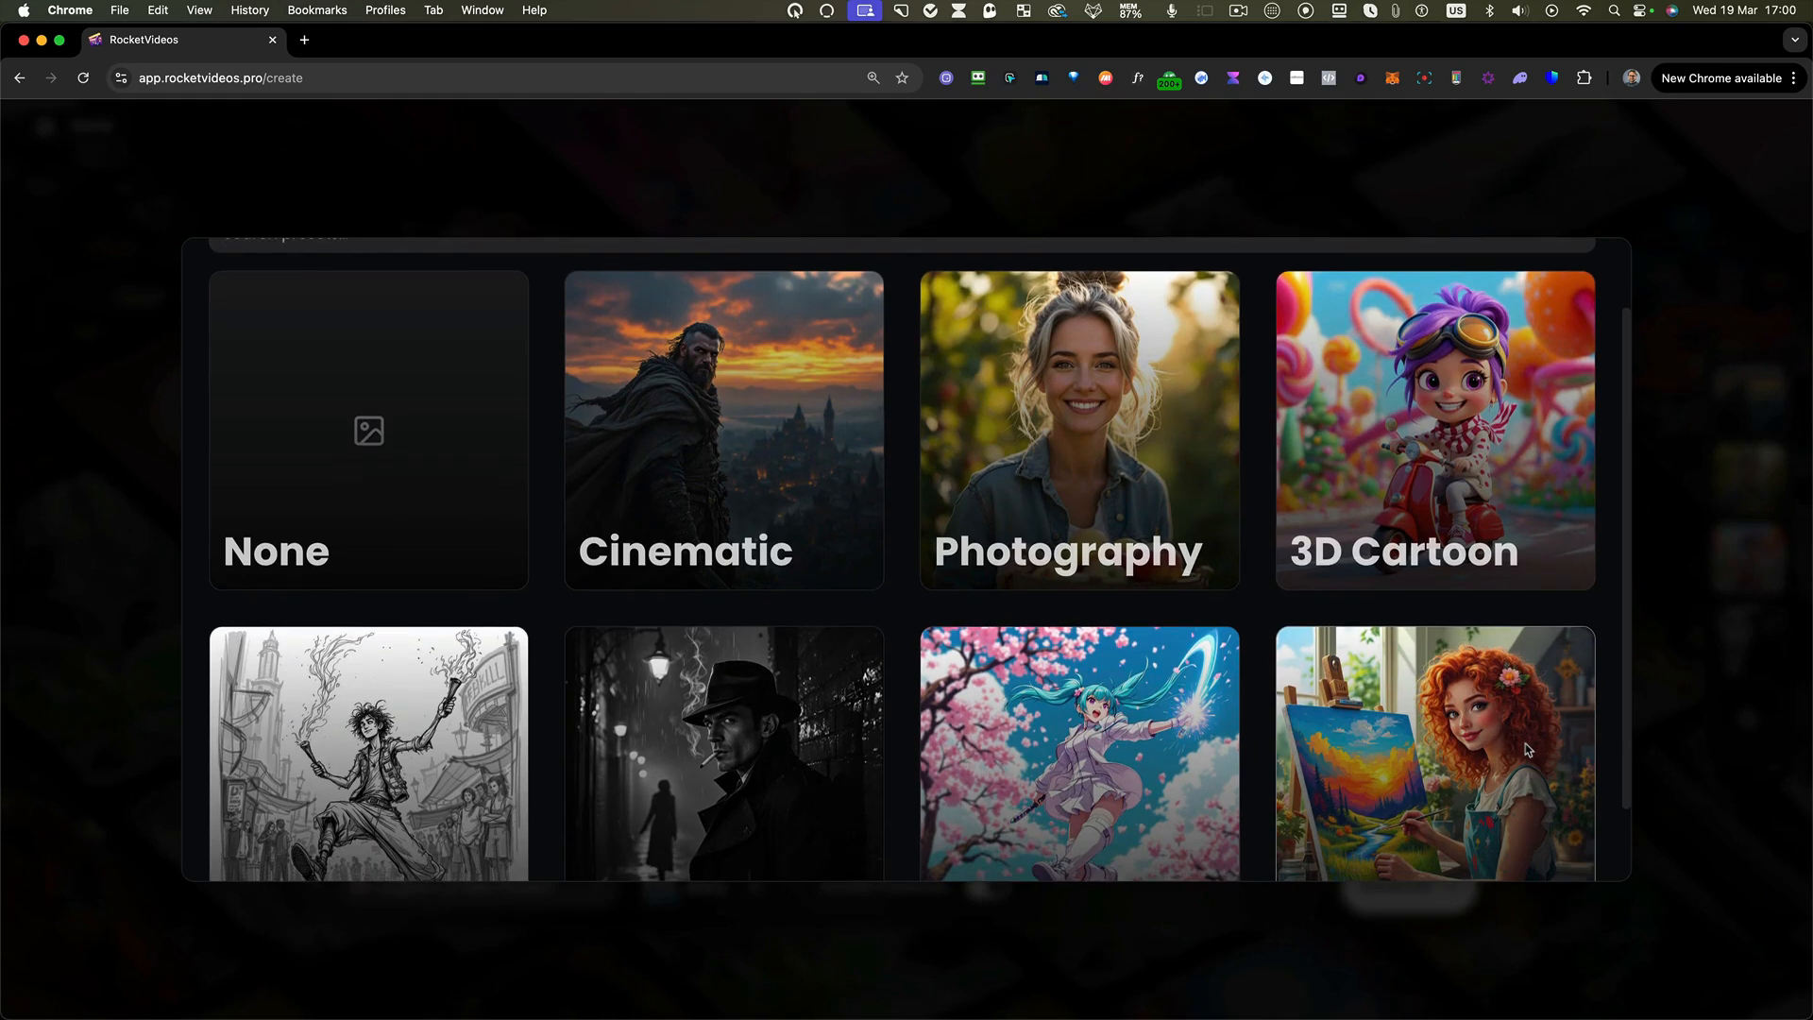
pyautogui.scroll(-2, 1528, 749)
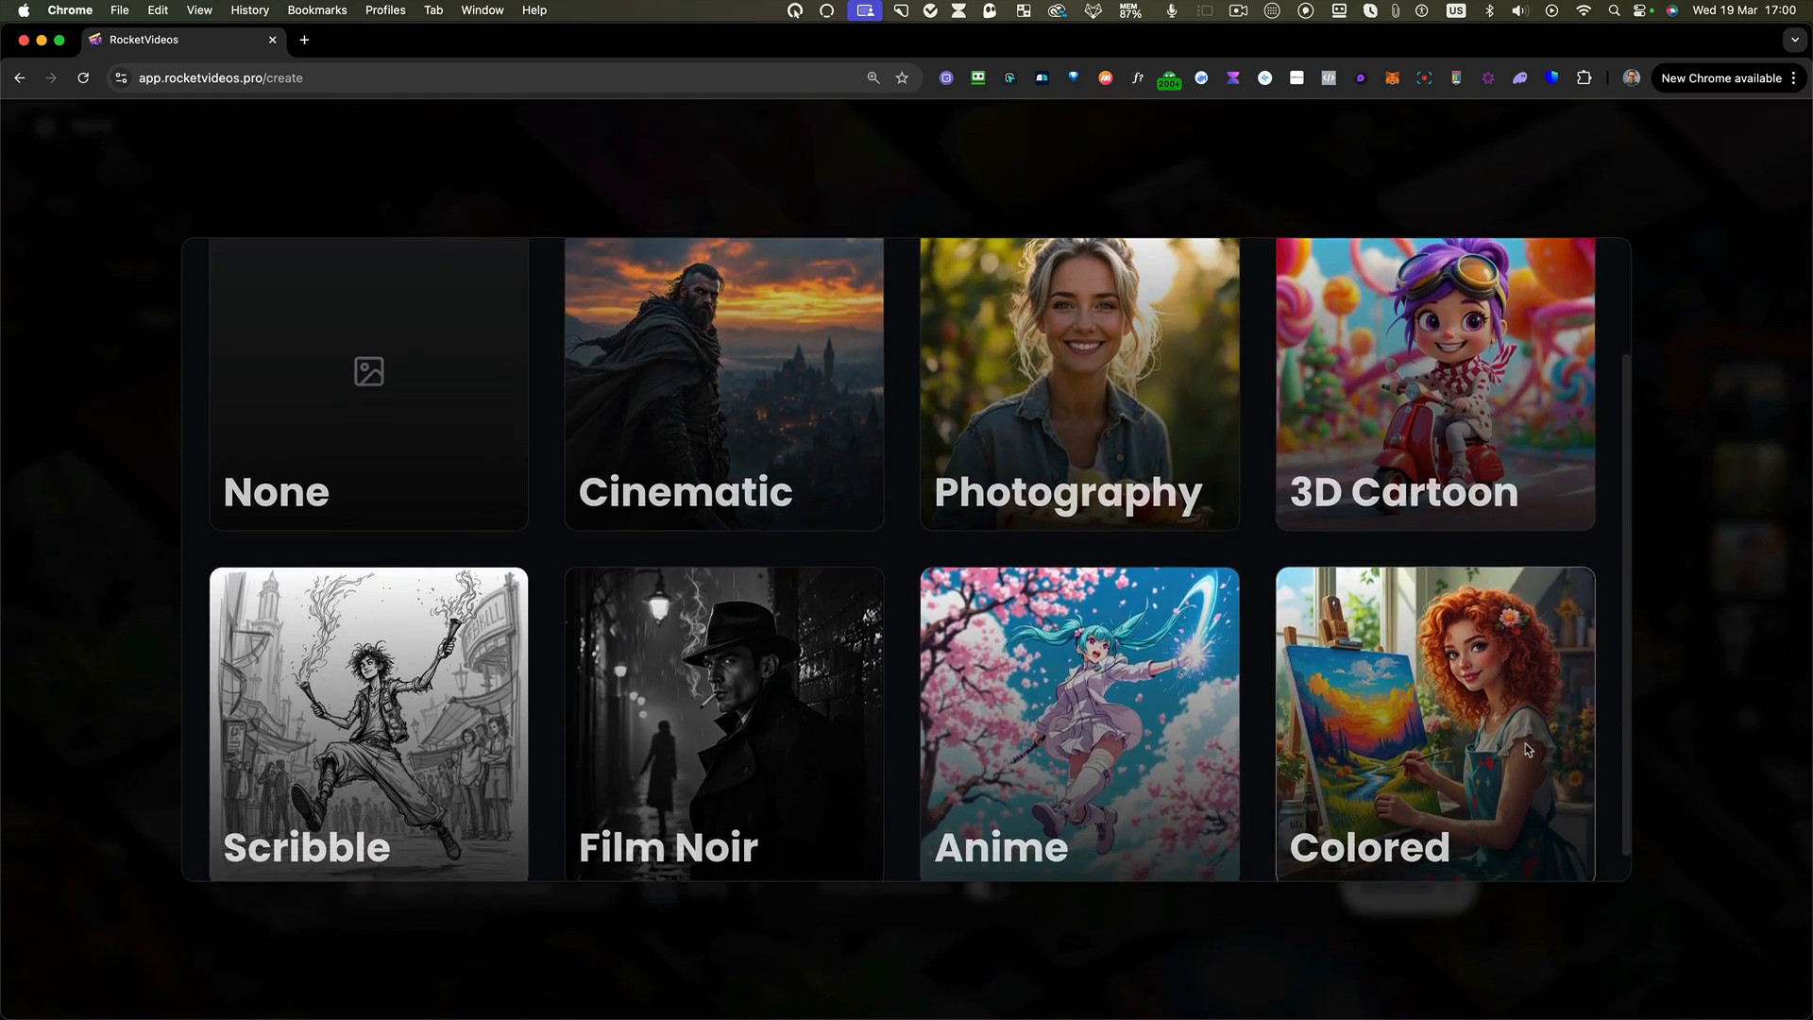
pyautogui.scroll(1, 1520, 741)
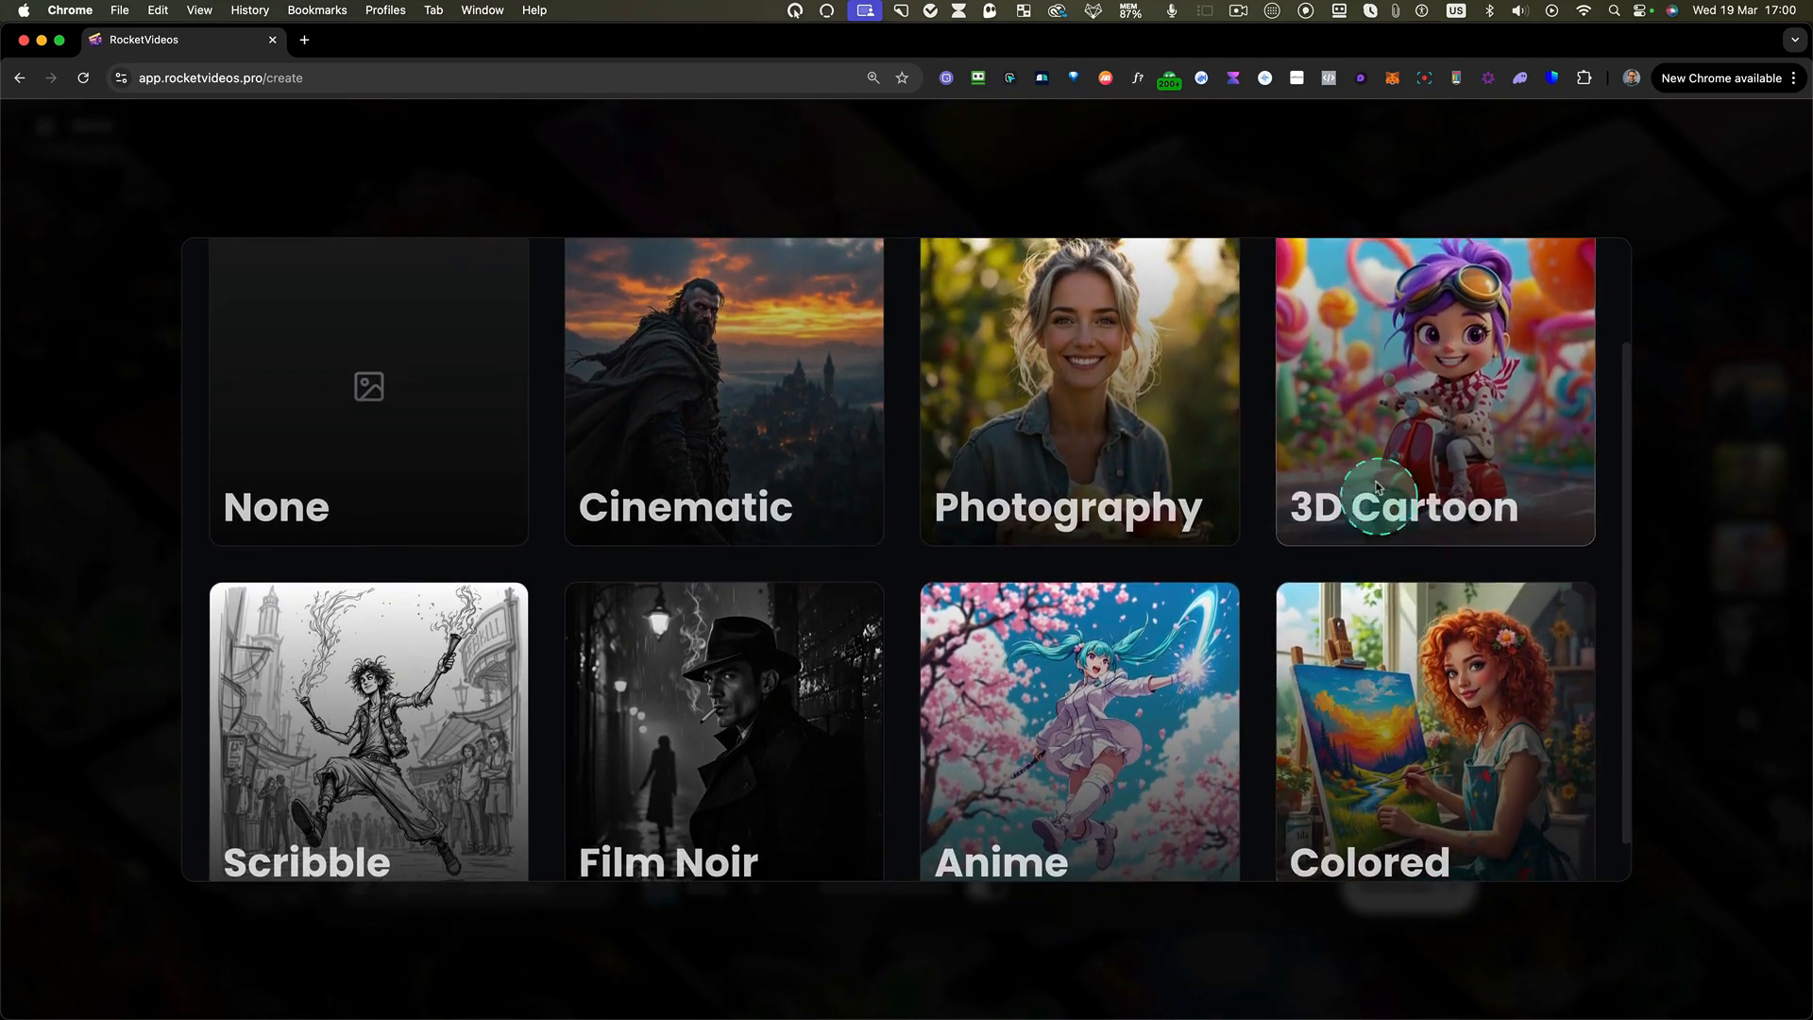
pyautogui.click(1396, 459)
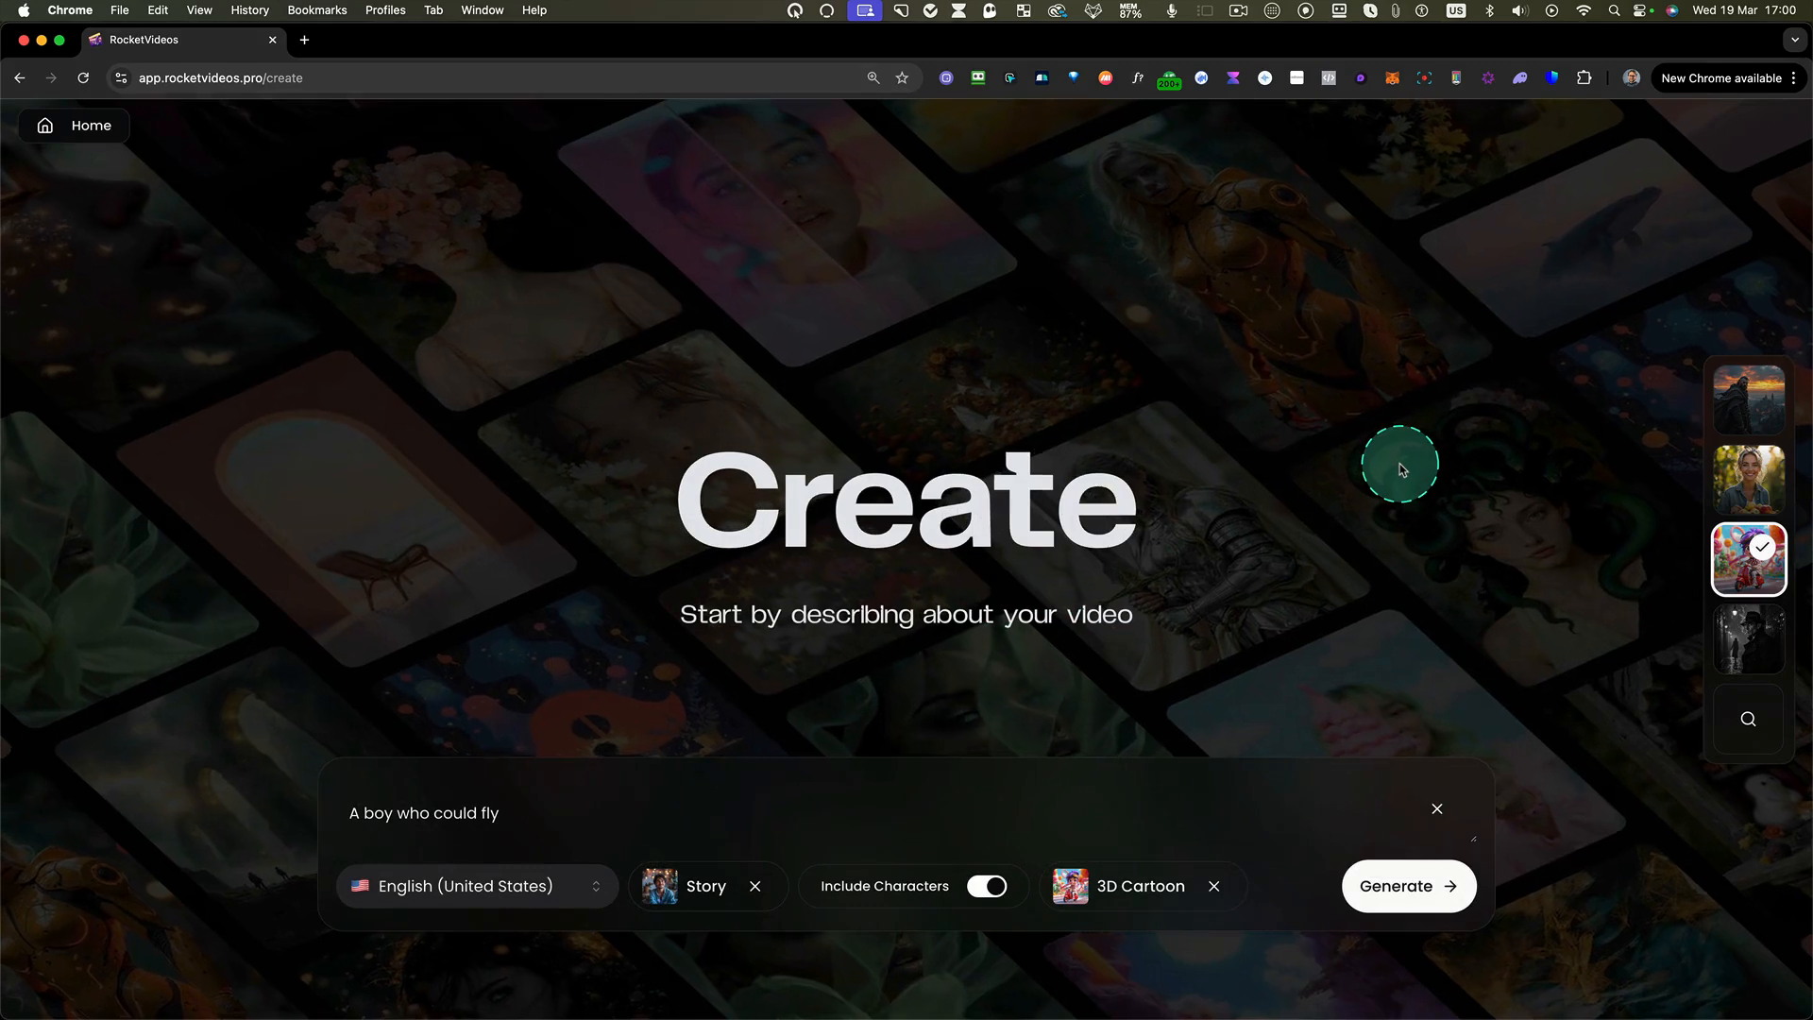
pyautogui.click(1396, 887)
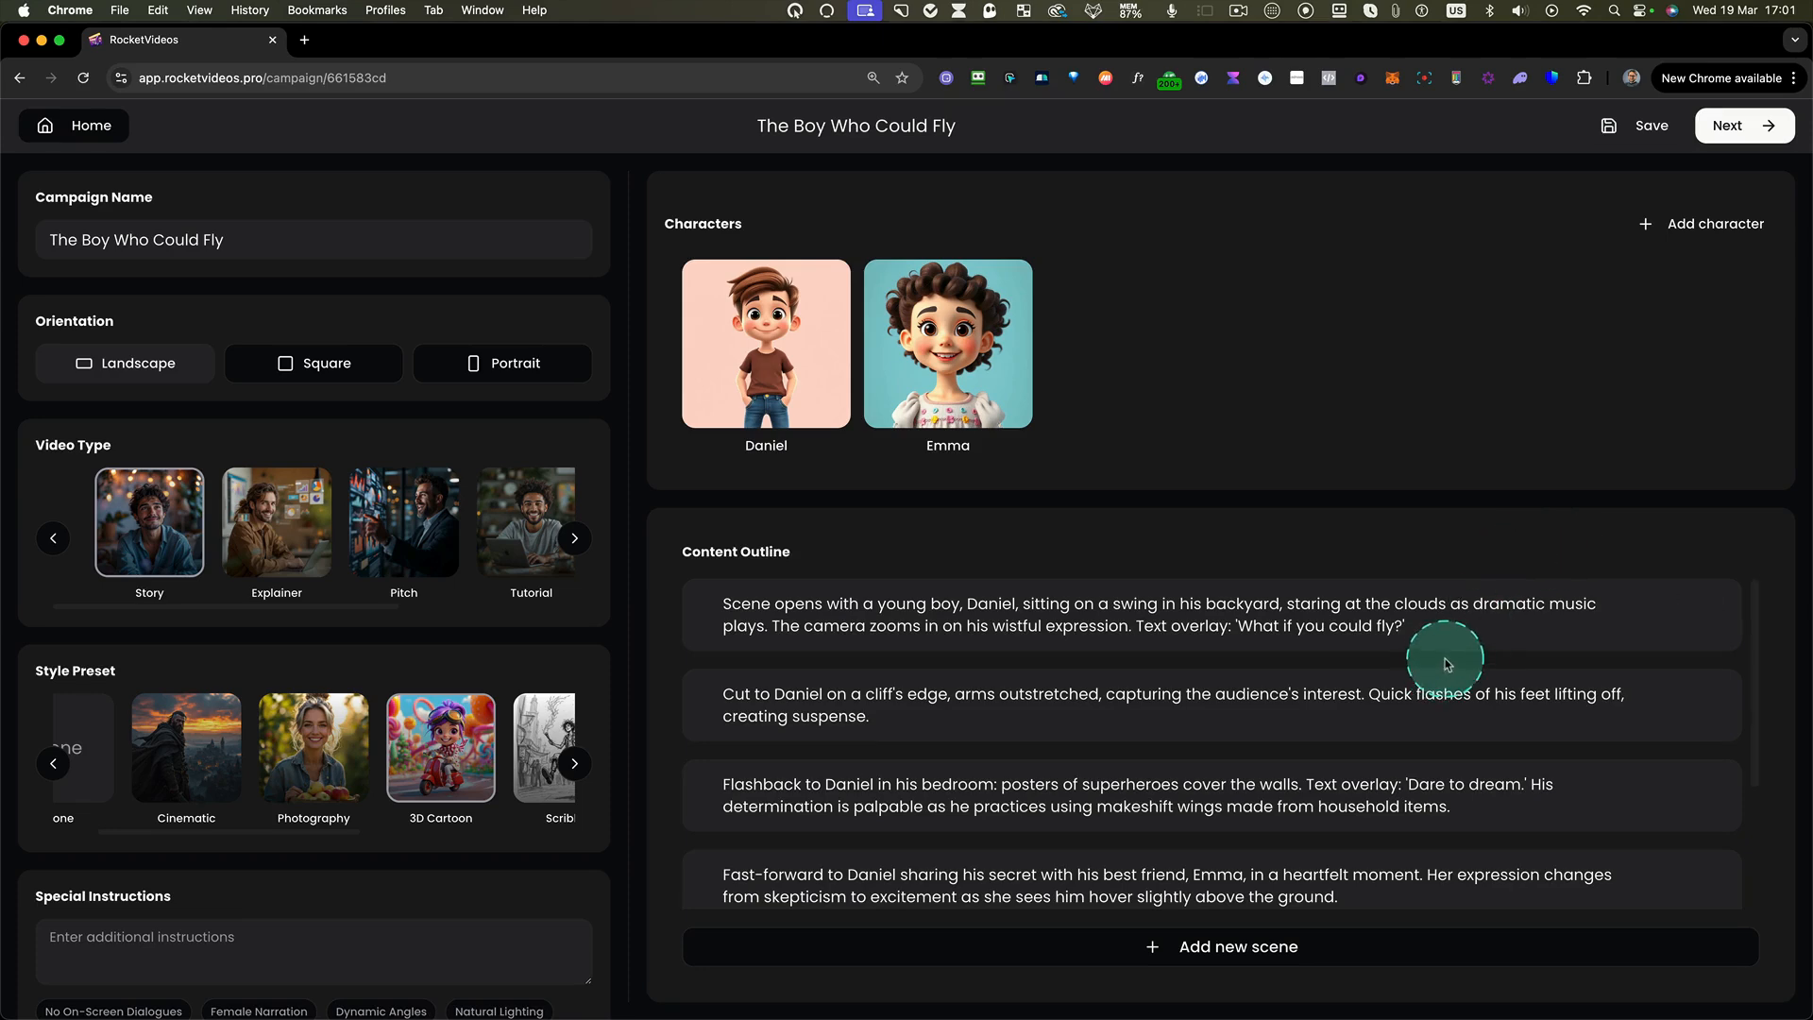
# - Look through the content outline and check the first scene's text in its editor without editing it
pyautogui.scroll(-4, 736, 624)
pyautogui.scroll(5, 746, 642)
pyautogui.moveTo(1666, 612)
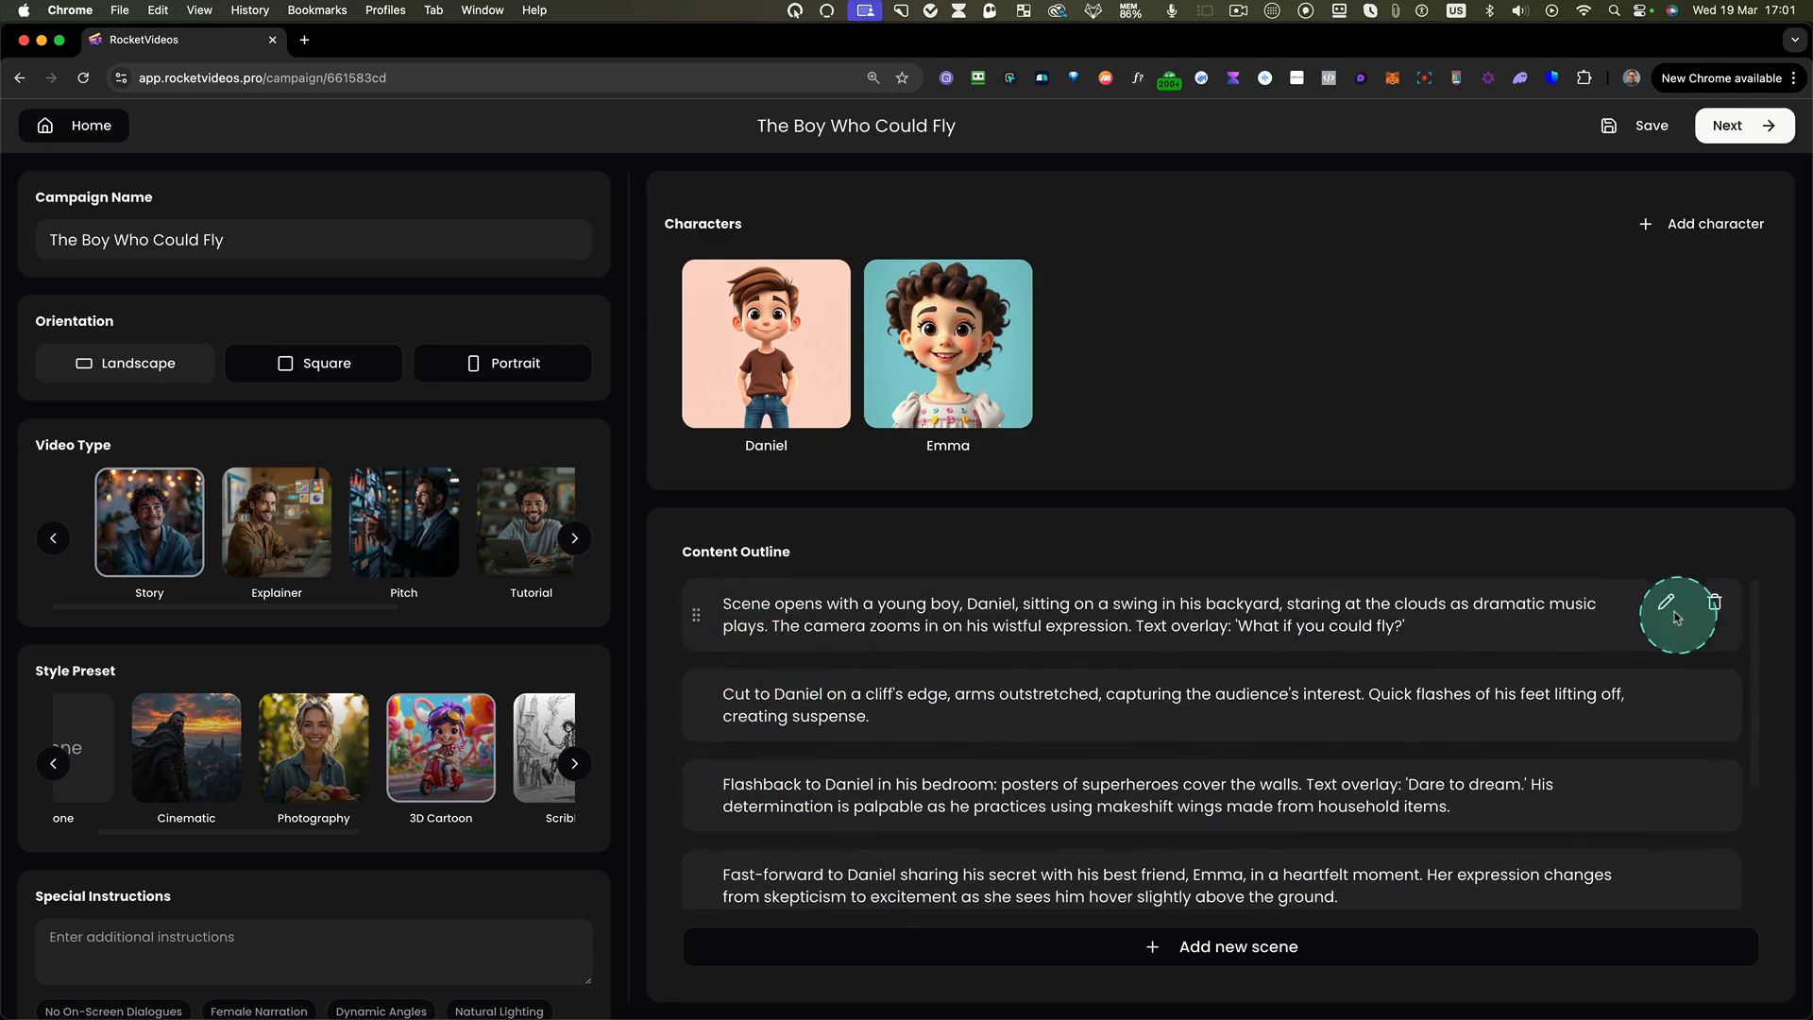
pyautogui.click(1666, 604)
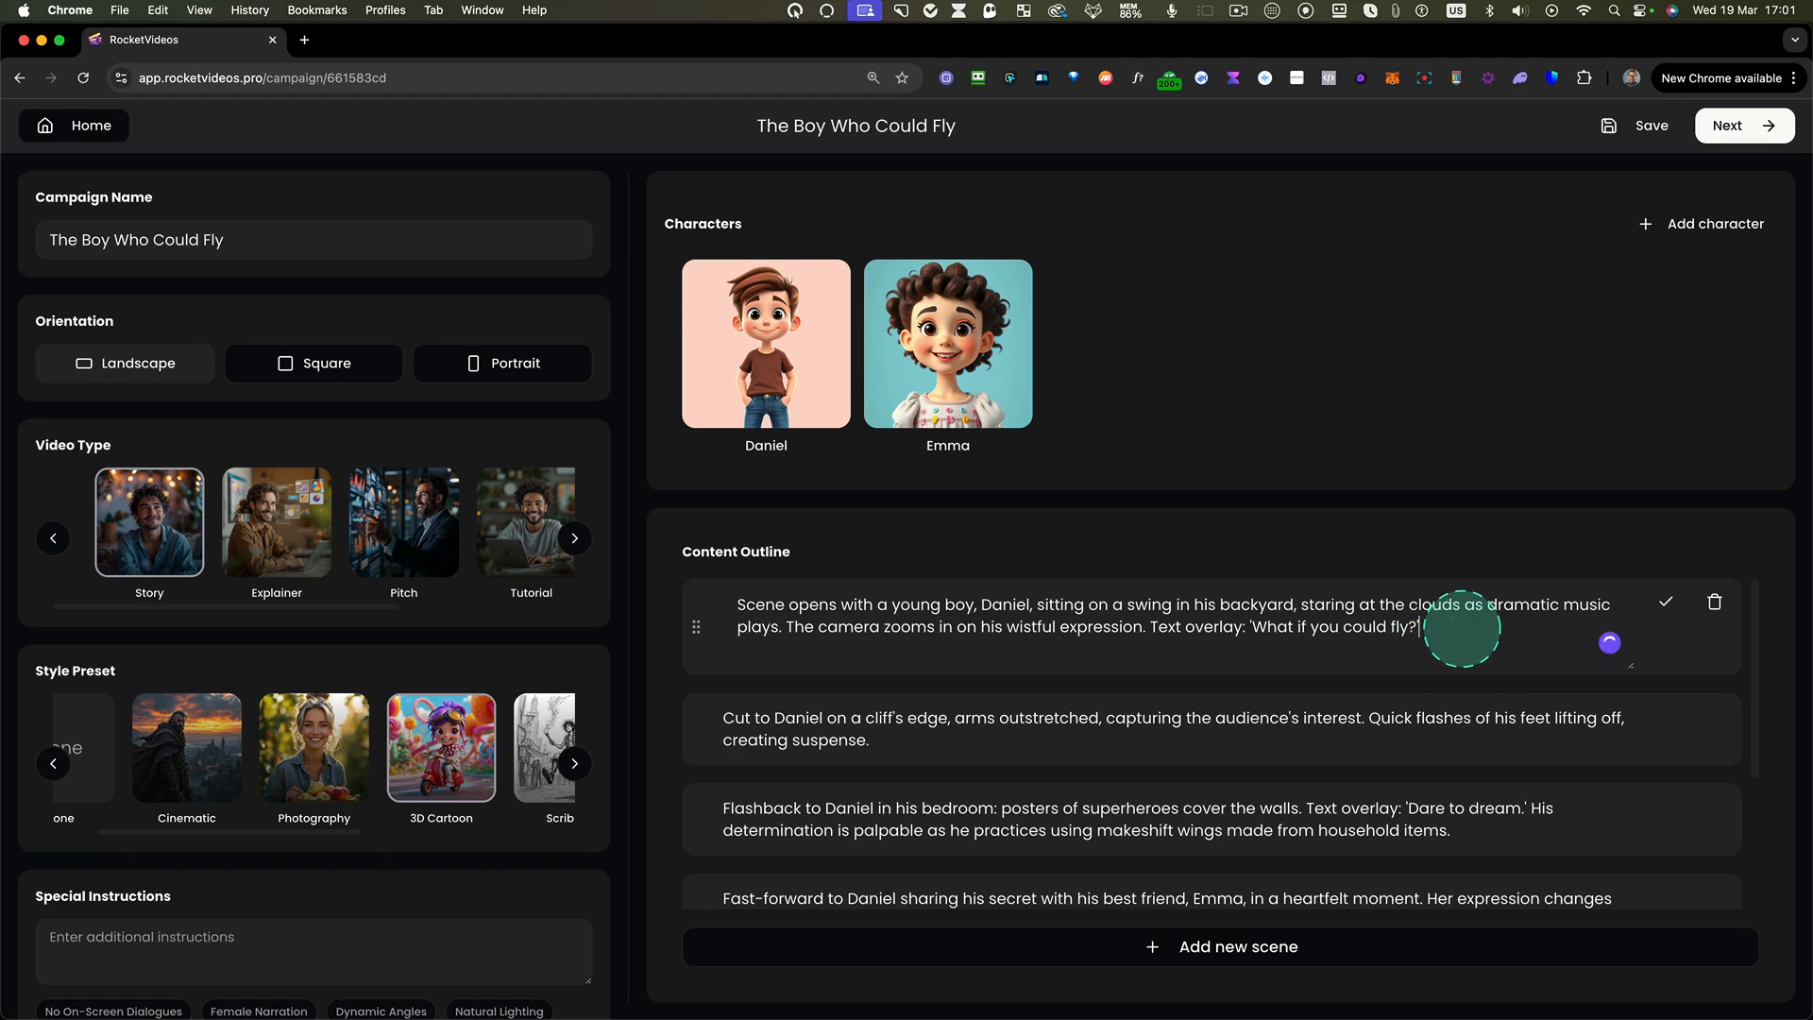
pyautogui.click(1666, 604)
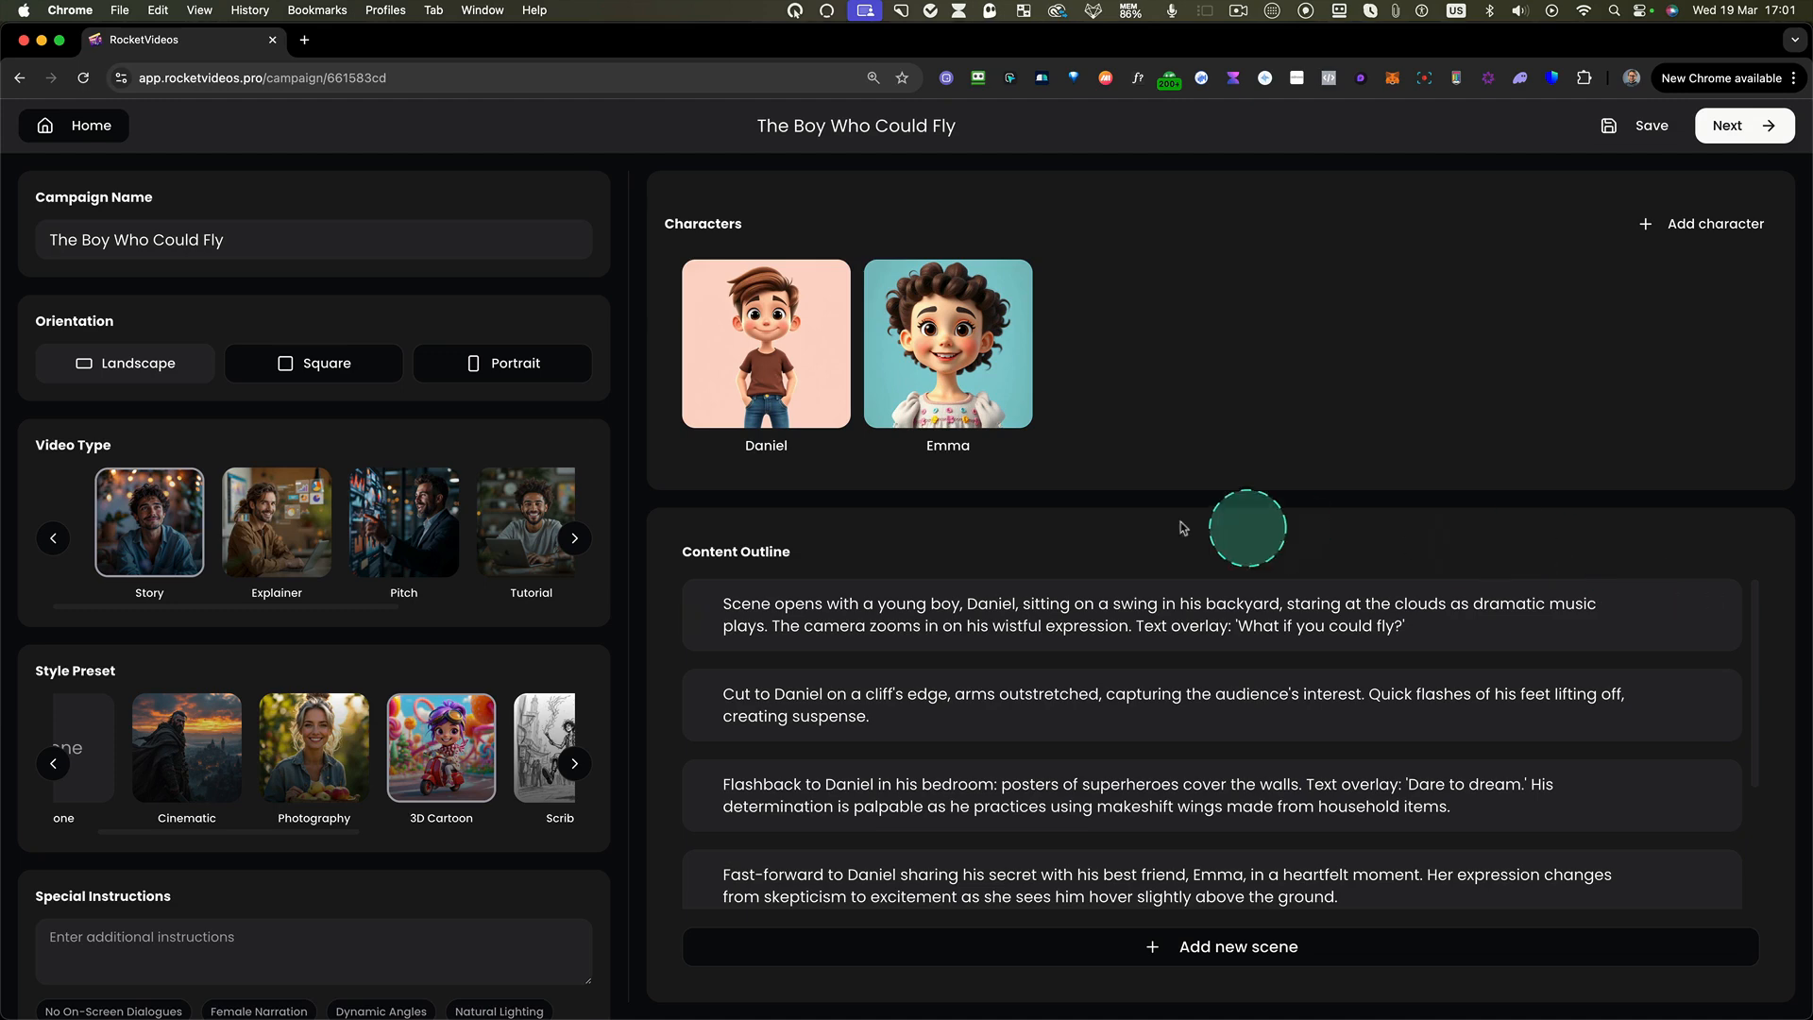
# - Change the girl character's appearance to "Curly long hair, bright smile" and save it with a regenerated image
pyautogui.moveTo(780, 376)
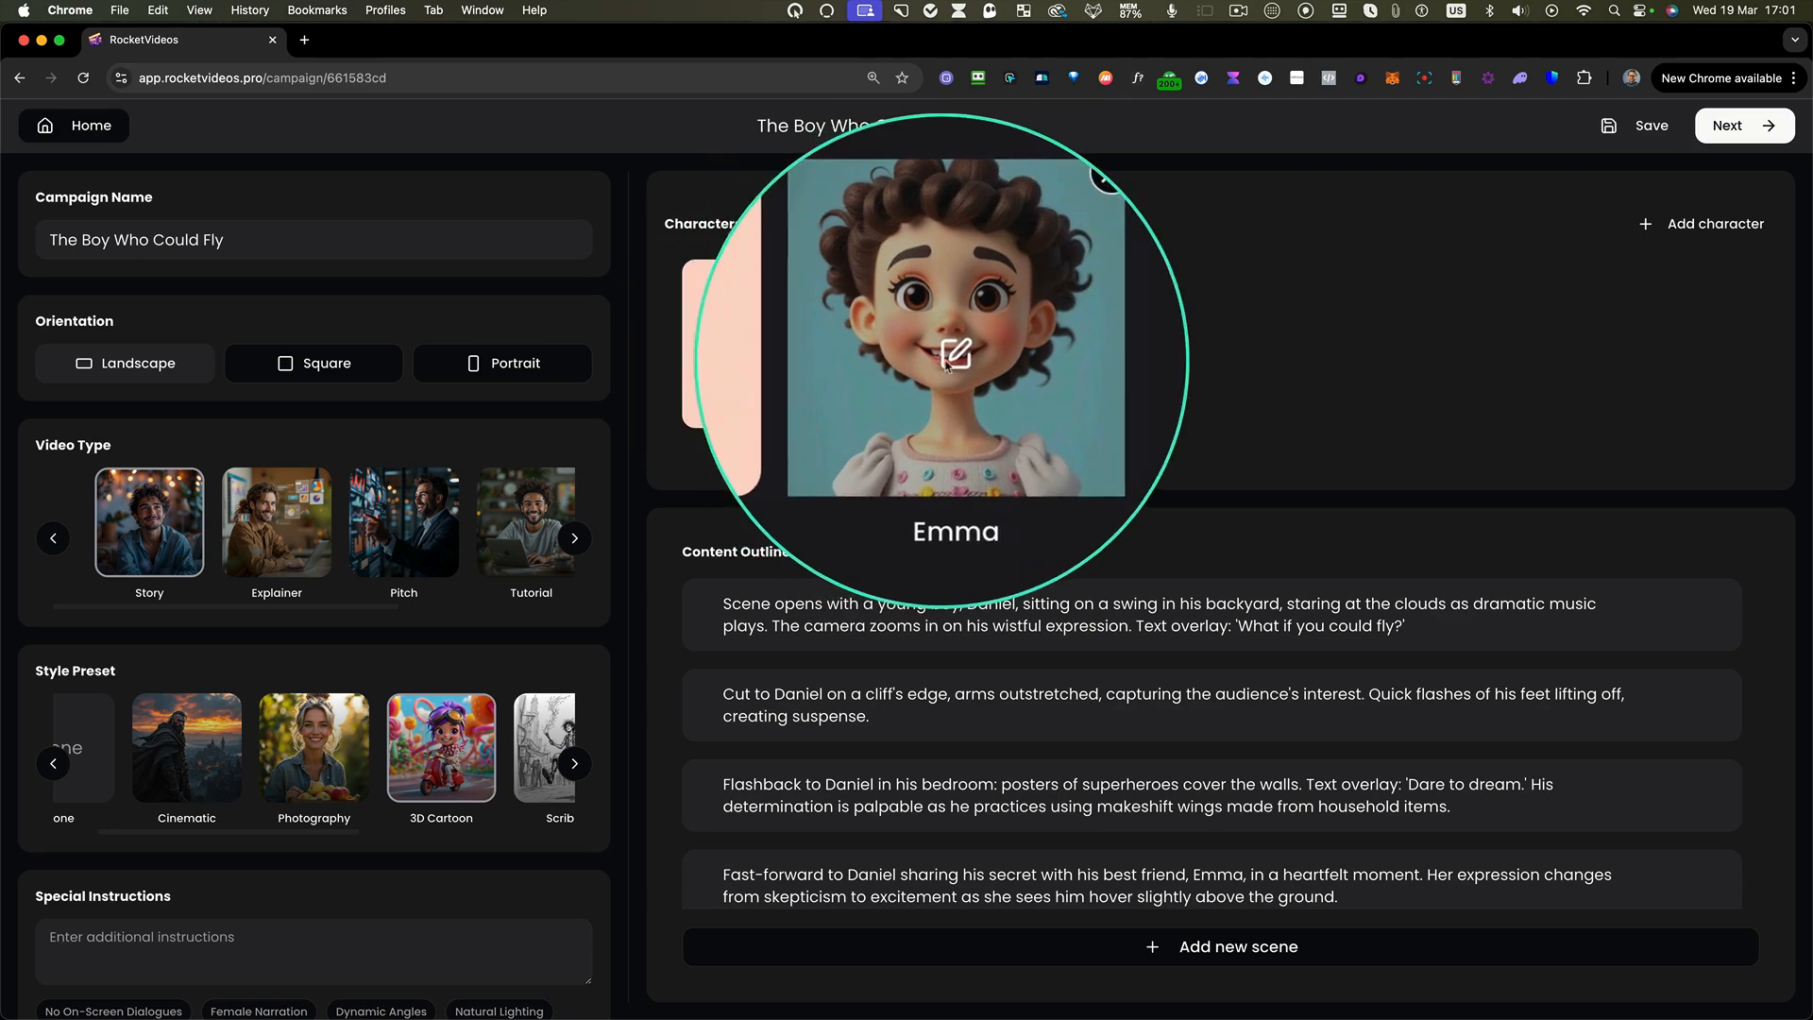
pyautogui.click(948, 359)
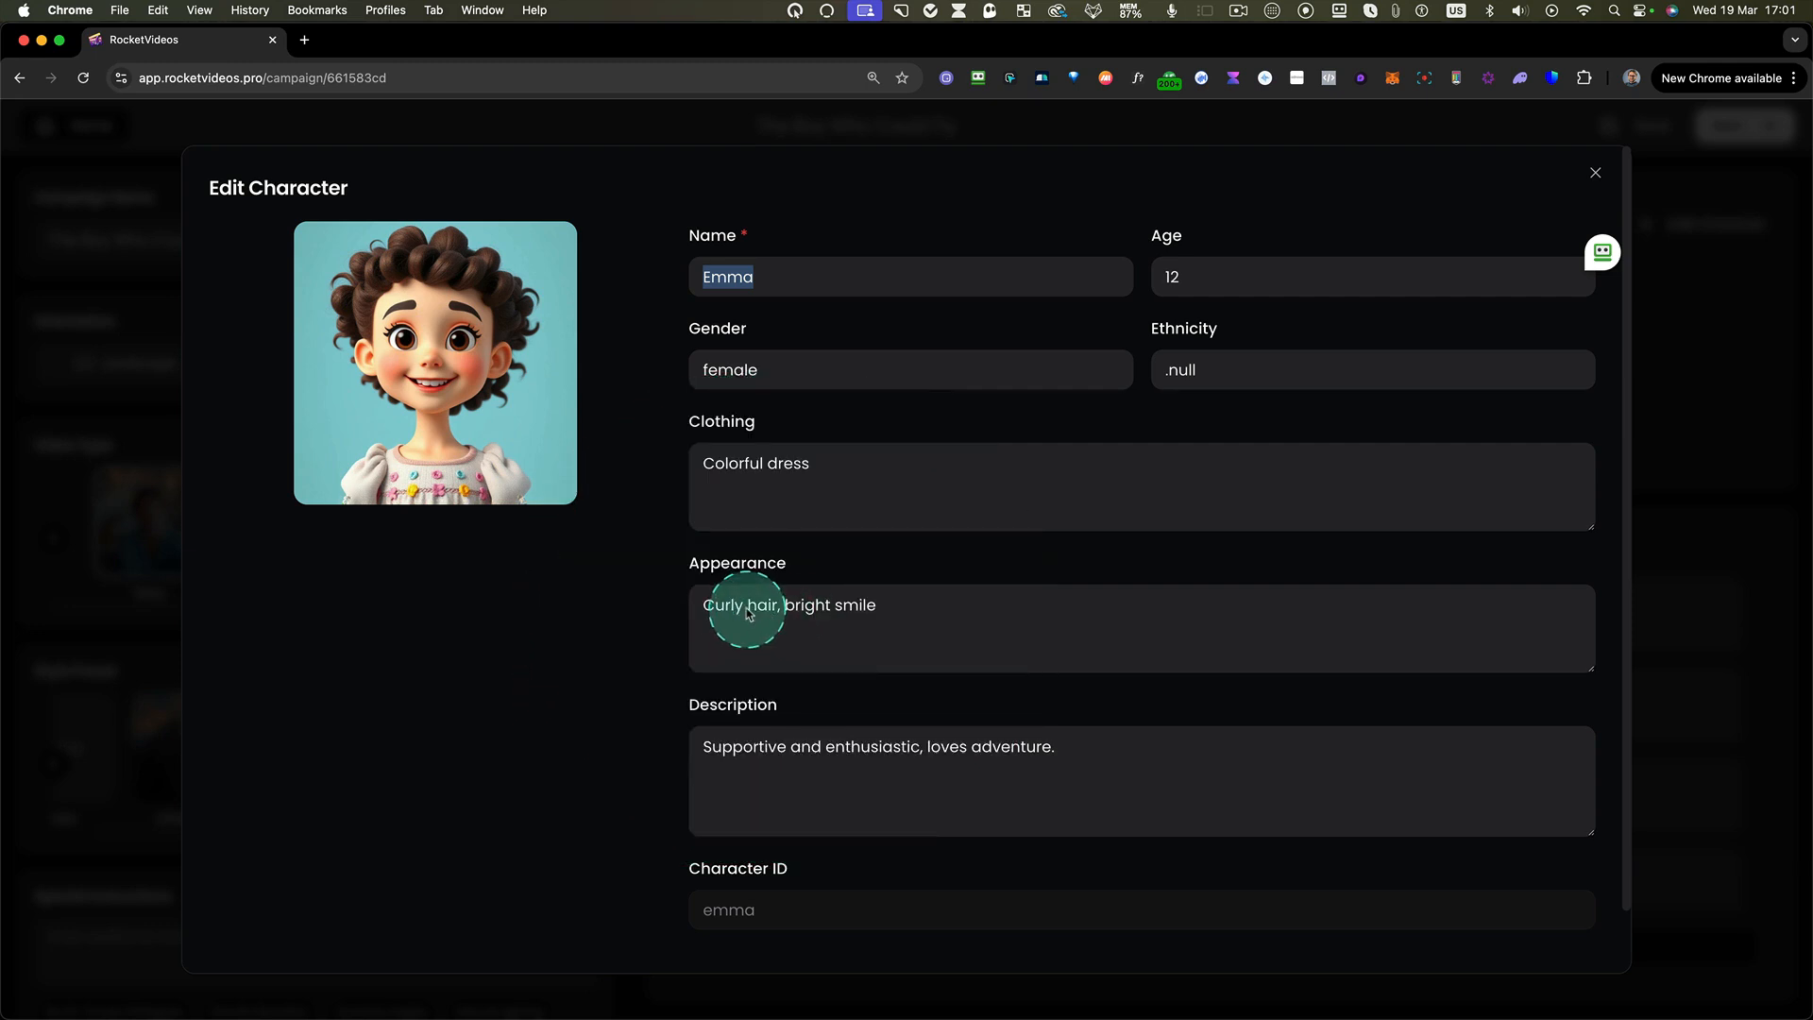
pyautogui.write('long')
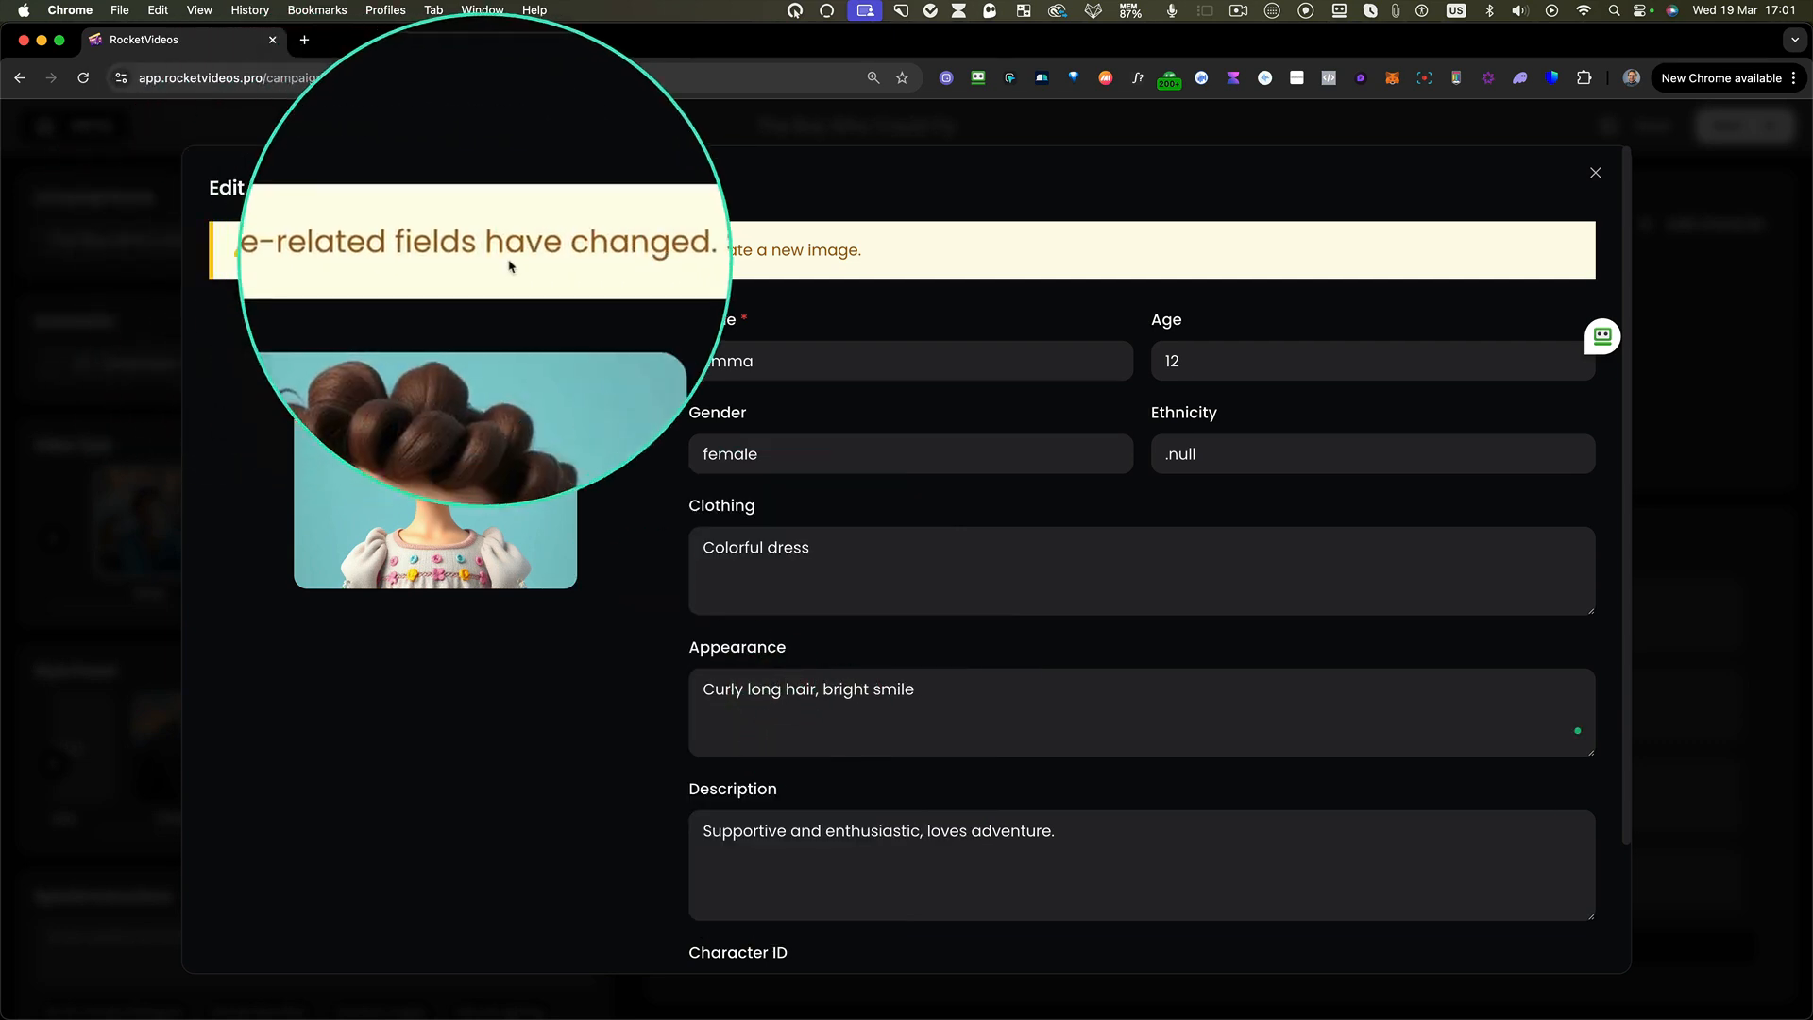
pyautogui.scroll(-3, 1511, 810)
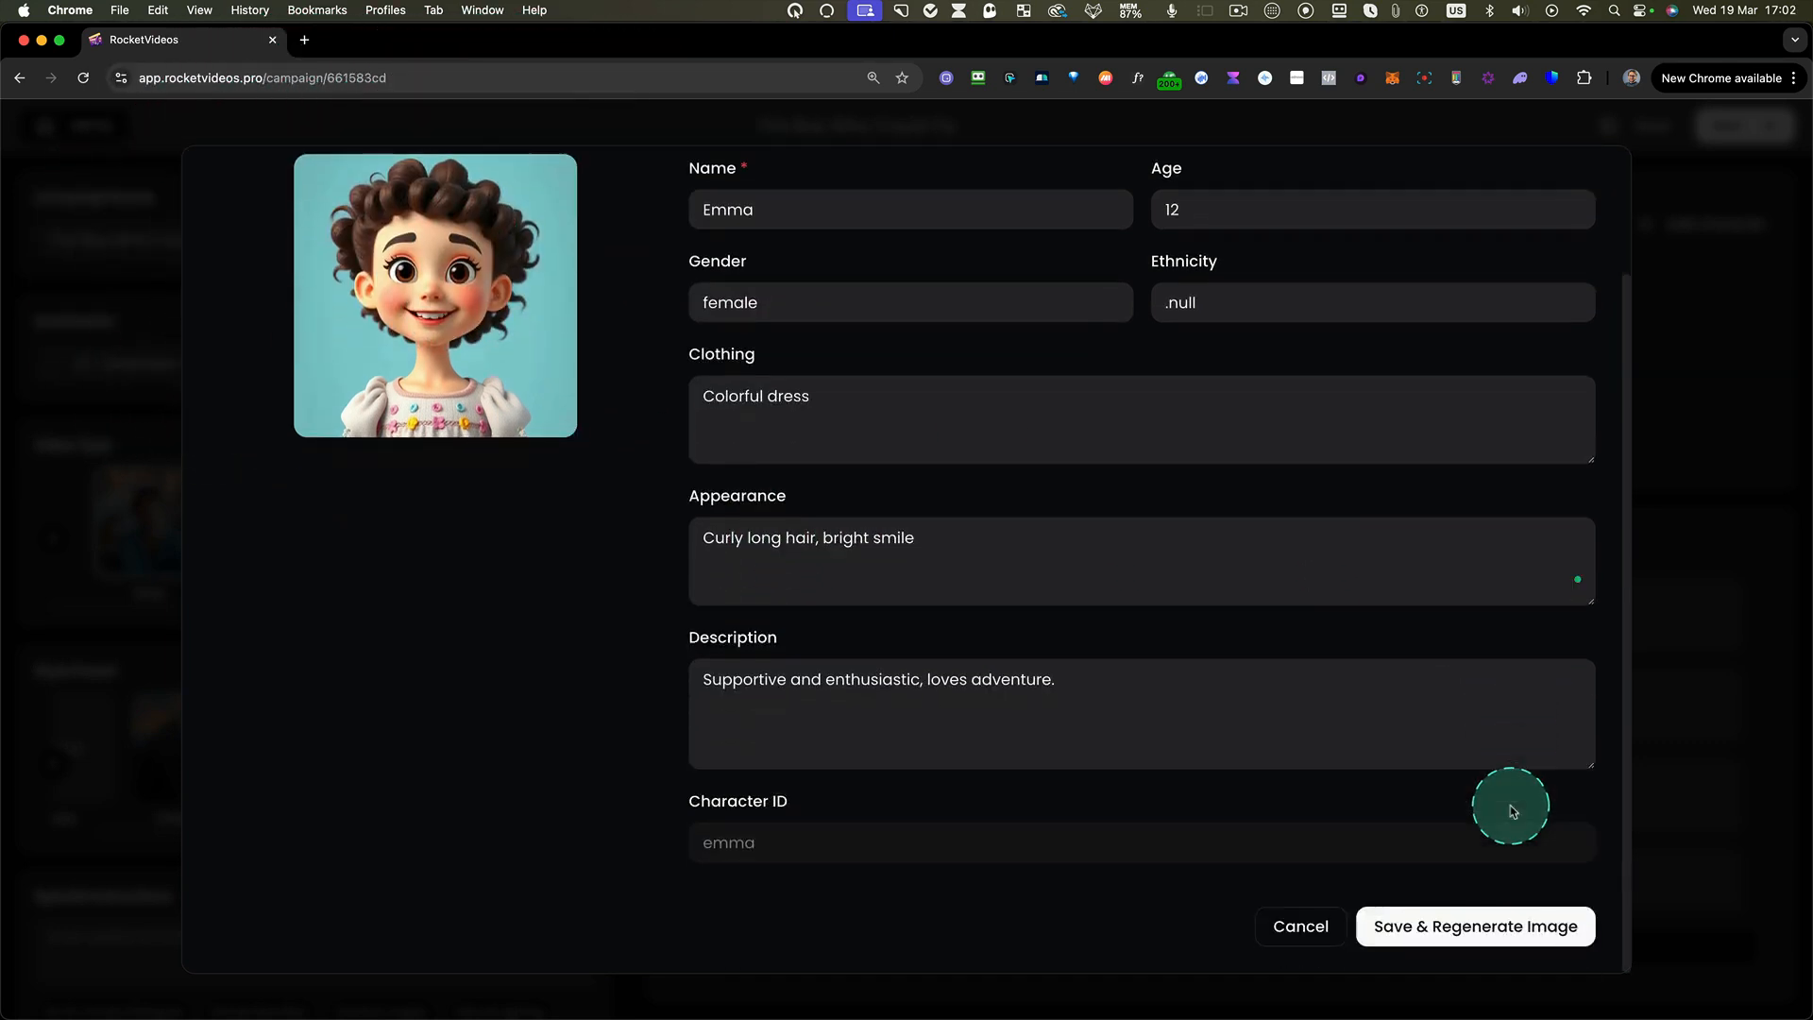
pyautogui.click(1459, 930)
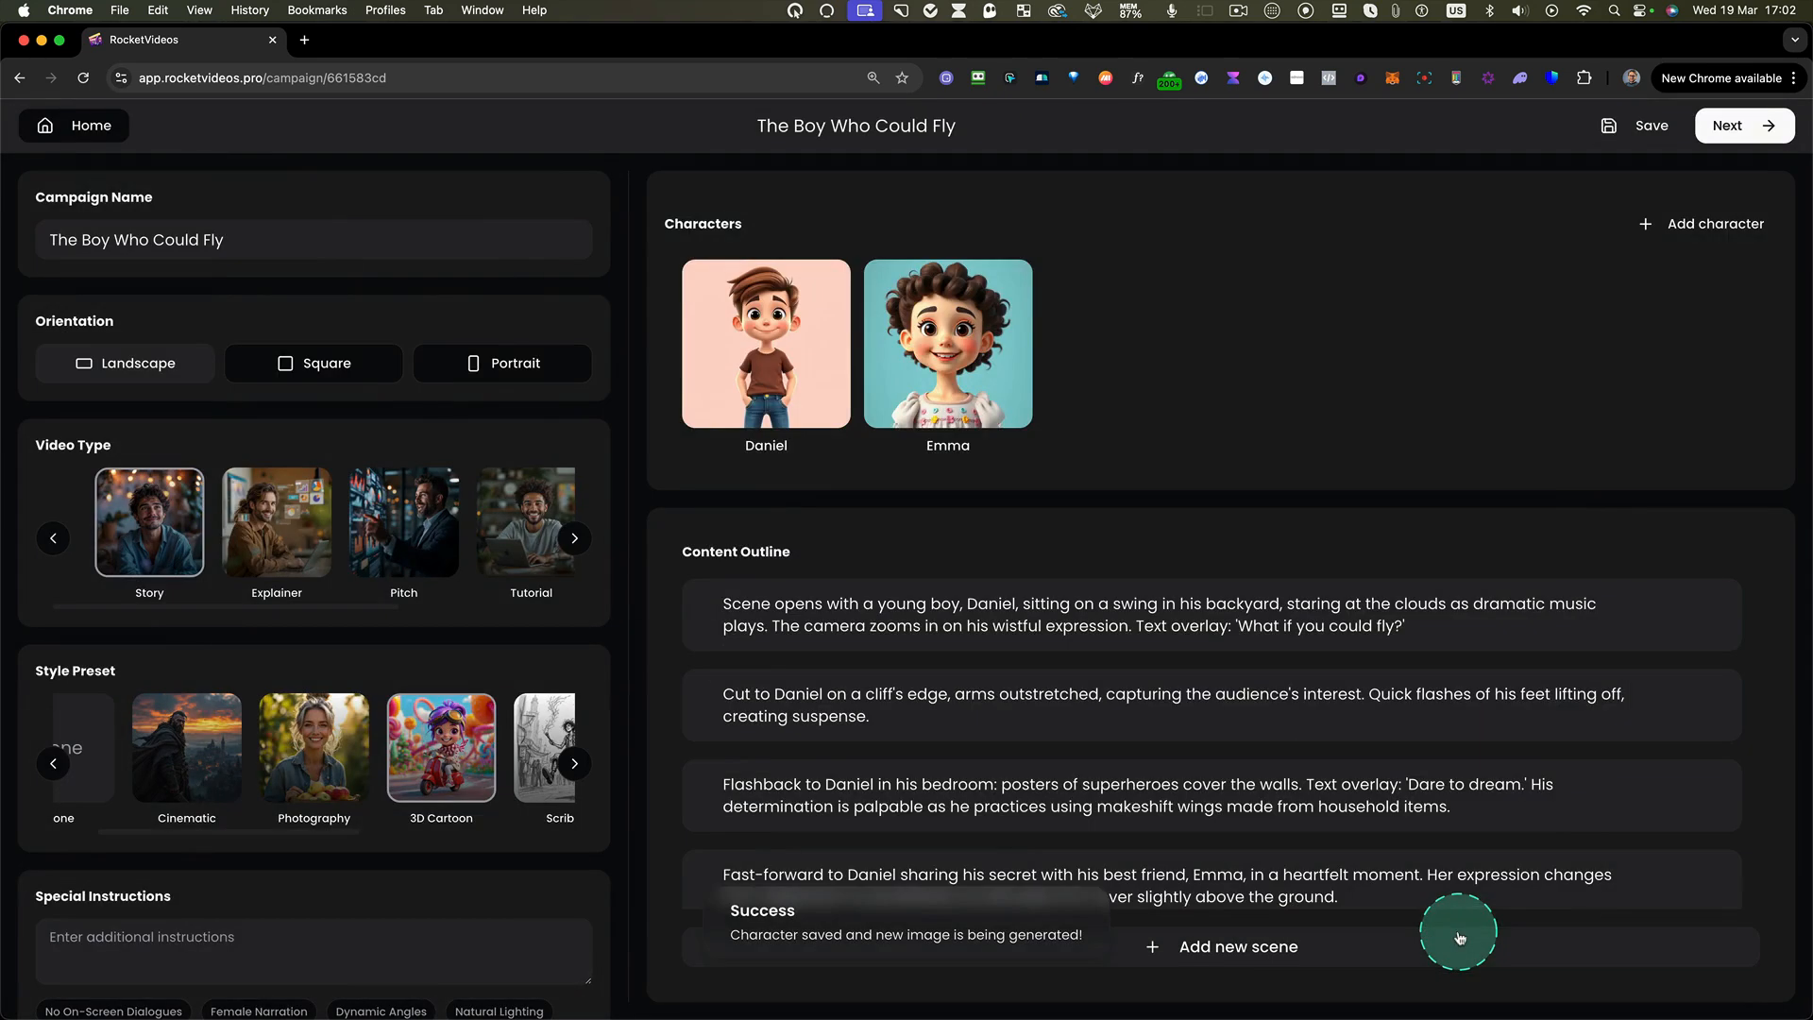
pyautogui.moveTo(956, 353)
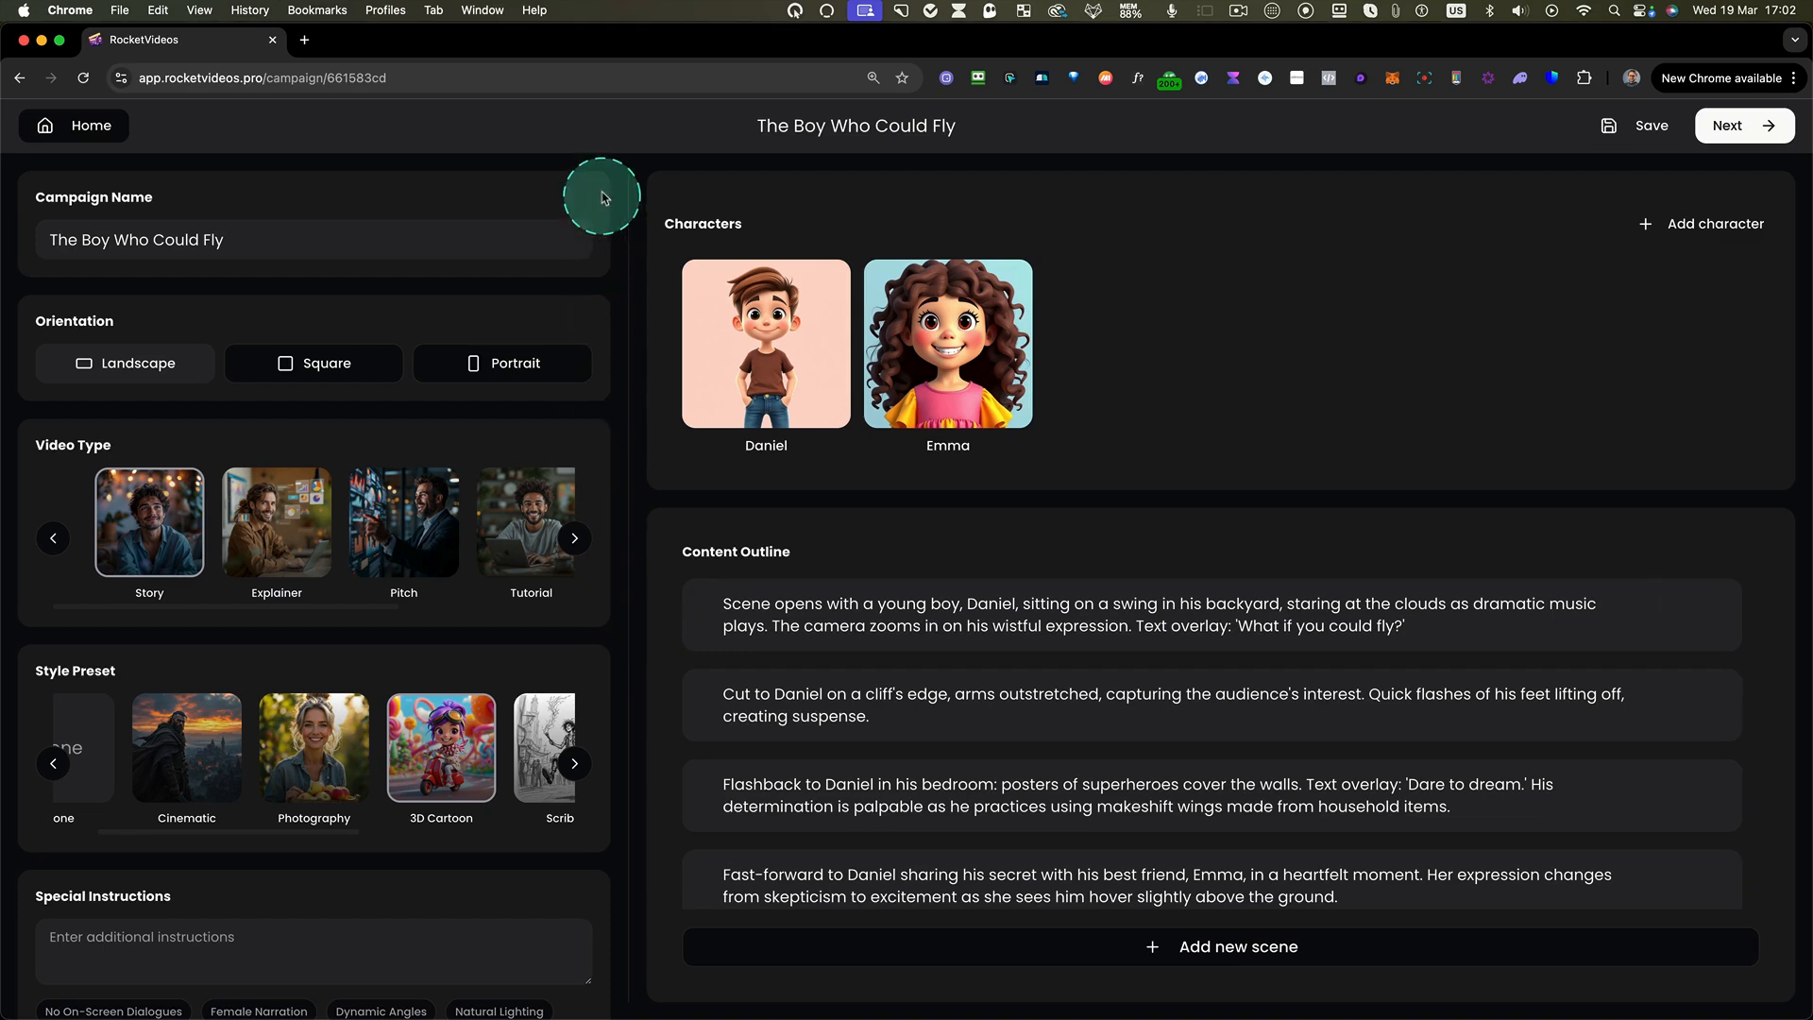
pyautogui.moveTo(475, 526); pyautogui.dragTo(7, 987)
pyautogui.hotkey('ctrl', 'alt', 'm')
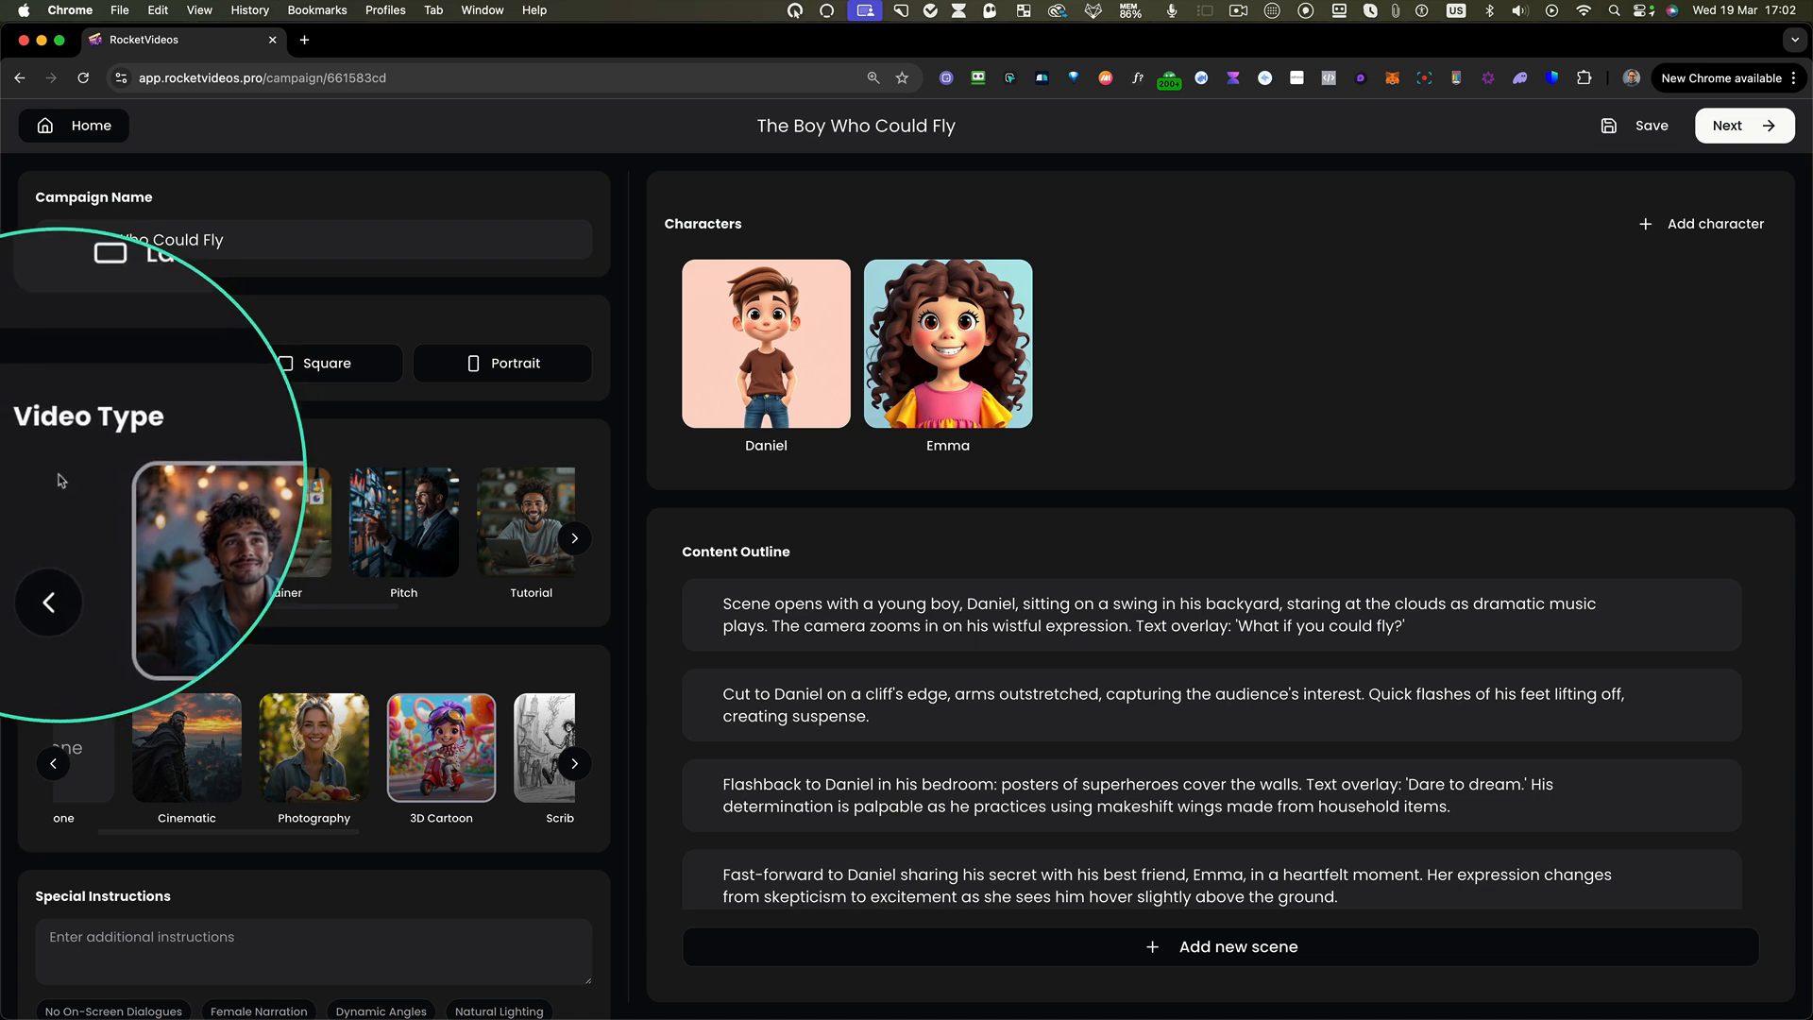
pyautogui.hotkey('ctrl', 'alt', 'm')
pyautogui.hotkey('ctrl', 'alt', 'm')
pyautogui.hotkey('ctrl', 'alt', 'm')
pyautogui.hotkey('ctrl', 'alt', 'm')
pyautogui.moveTo(190, 379); pyautogui.dragTo(655, 413)
pyautogui.press('Escape')
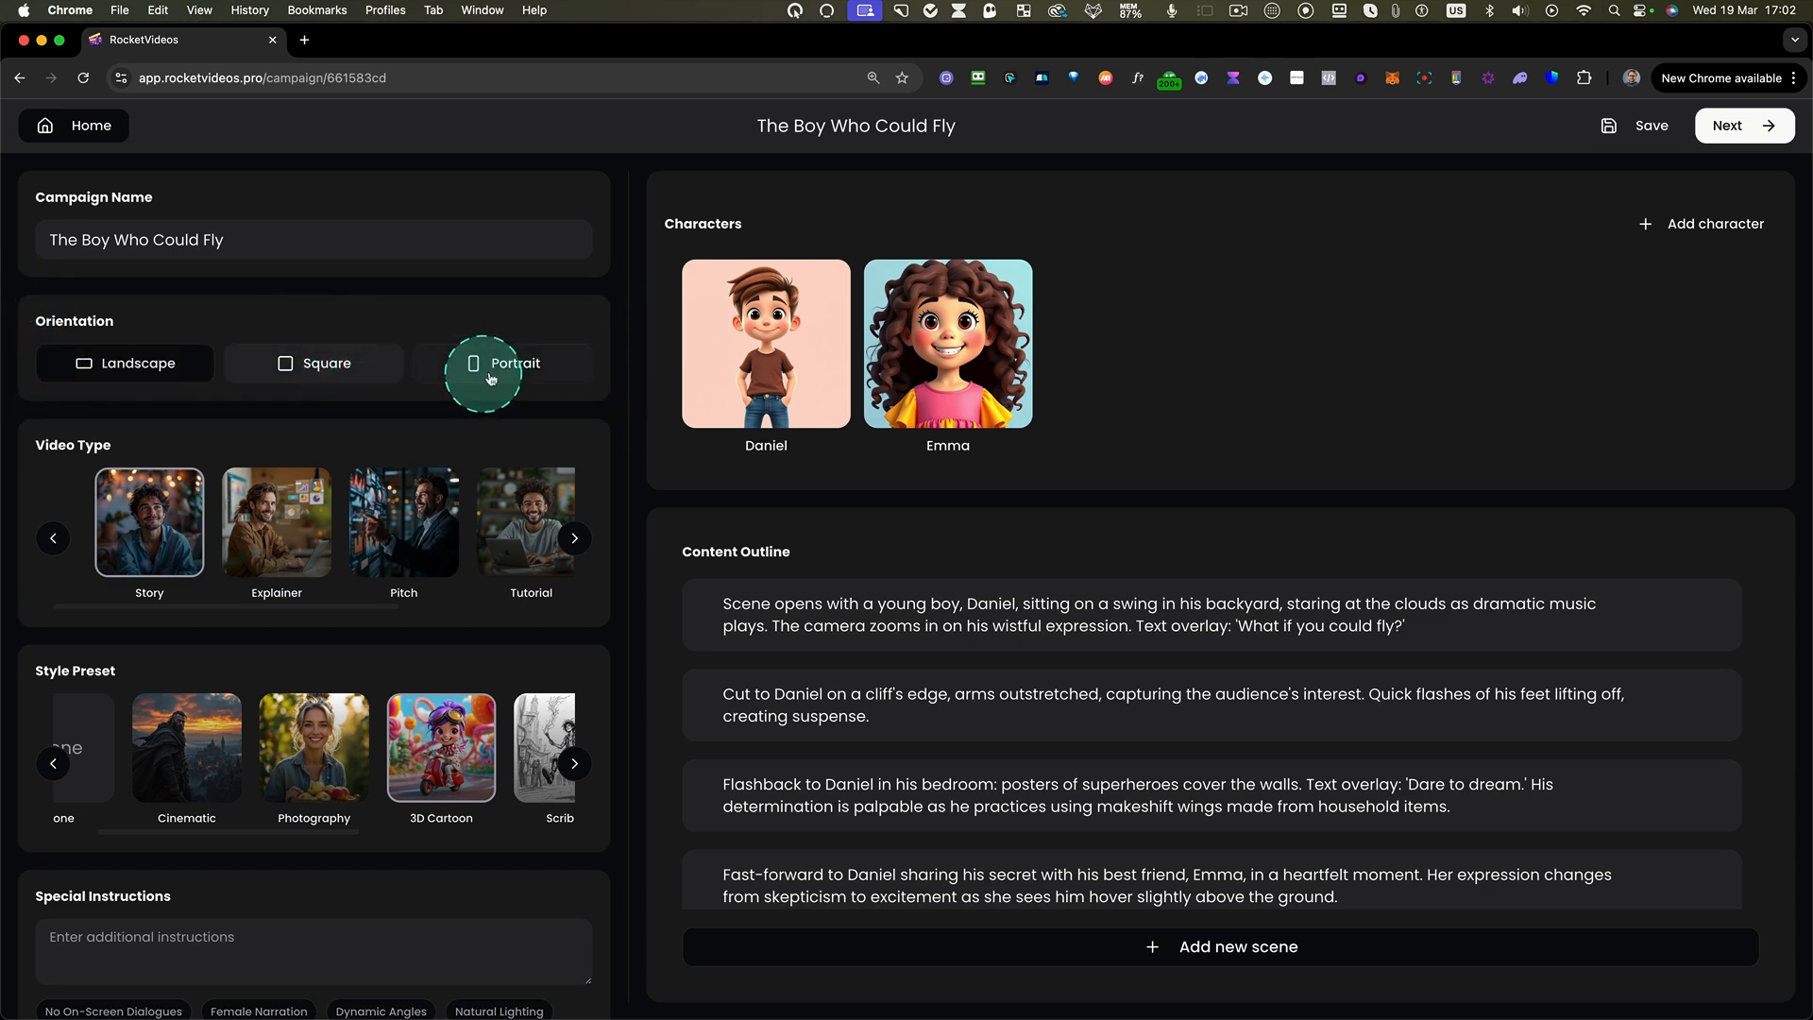
pyautogui.hotkey('ctrl', 'm')
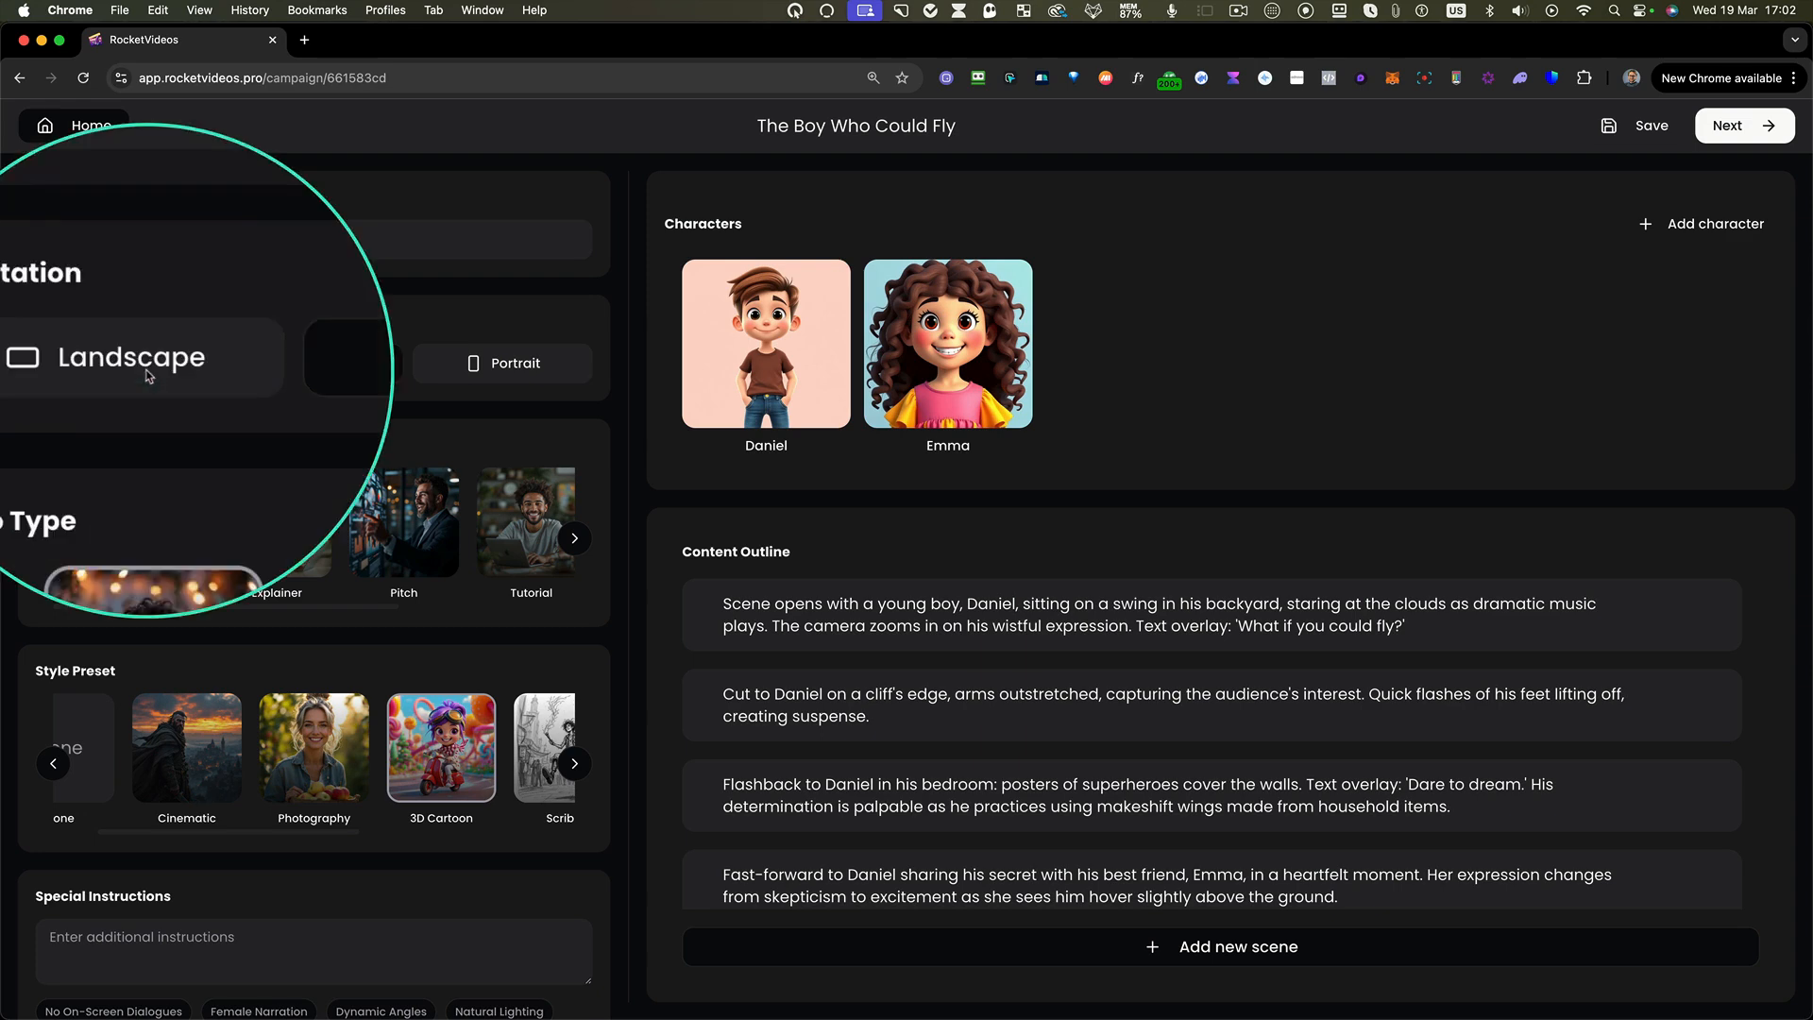
pyautogui.hotkey('ctrl', 'm')
pyautogui.scroll(-1, 354, 563)
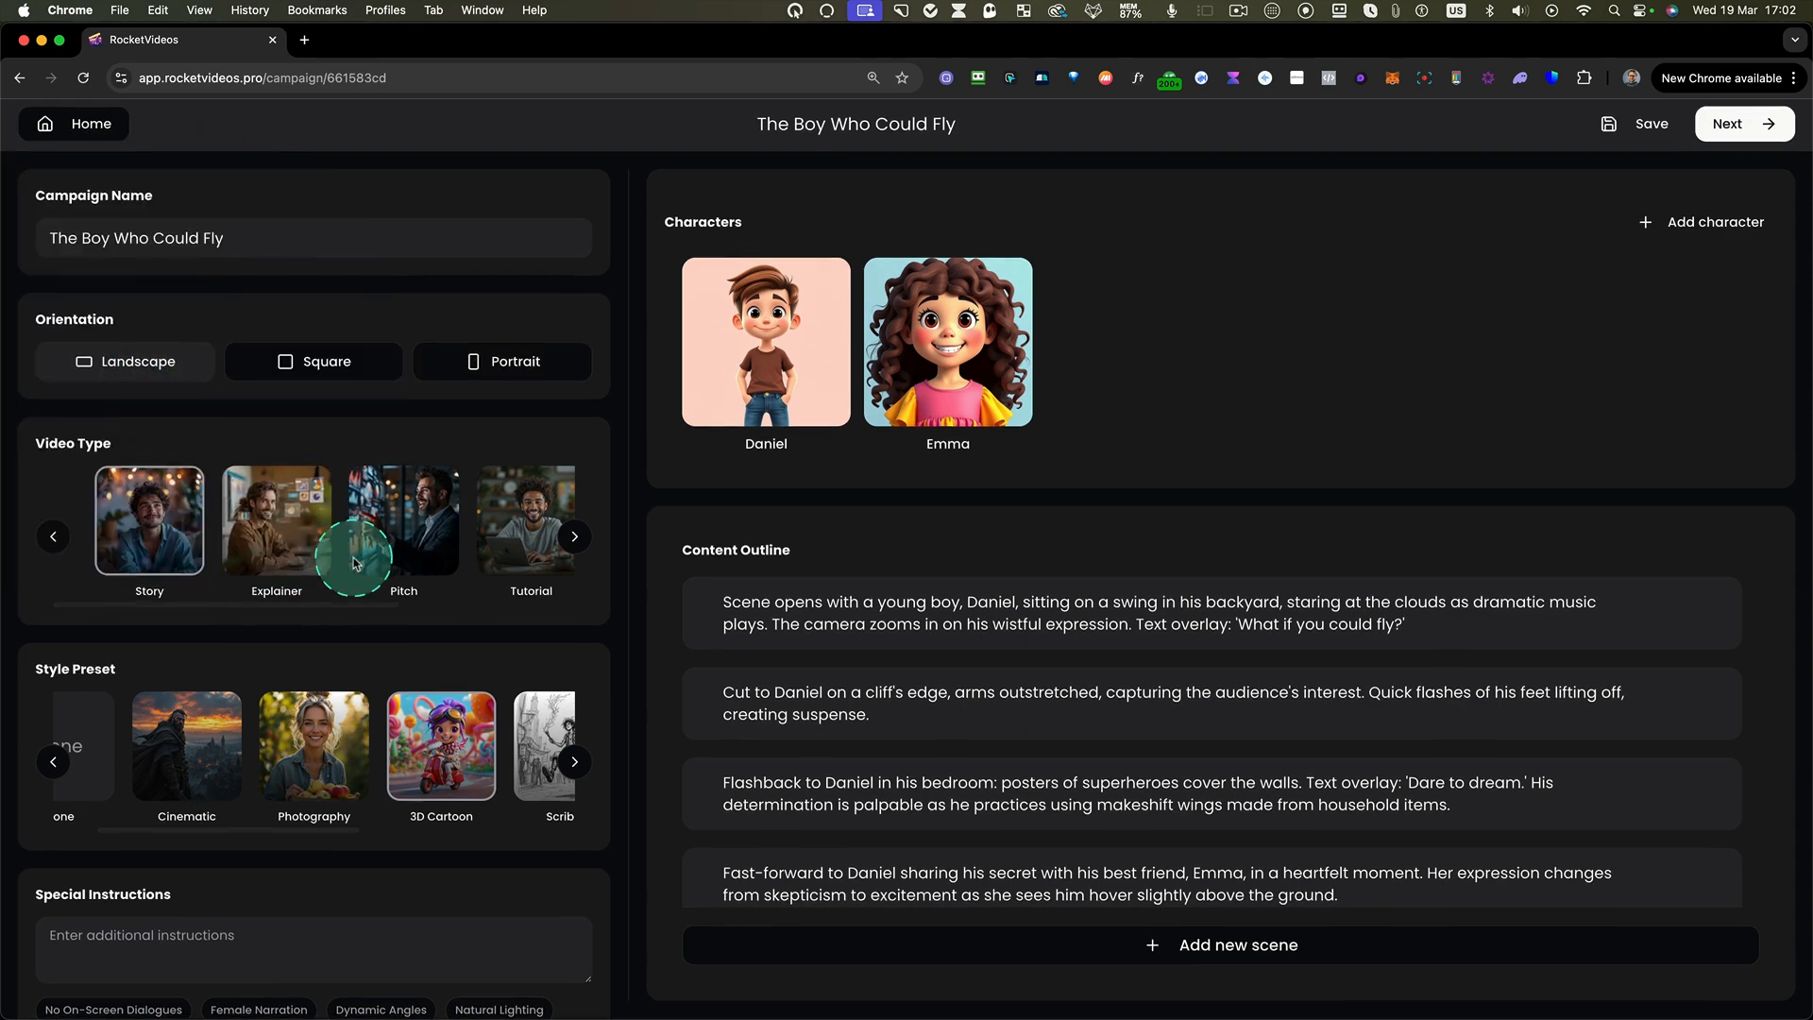
# - Add the No On-Screen Dialogues preset to the special instructions
pyautogui.scroll(1, 356, 563)
pyautogui.hotkey('ctrl', 'm')
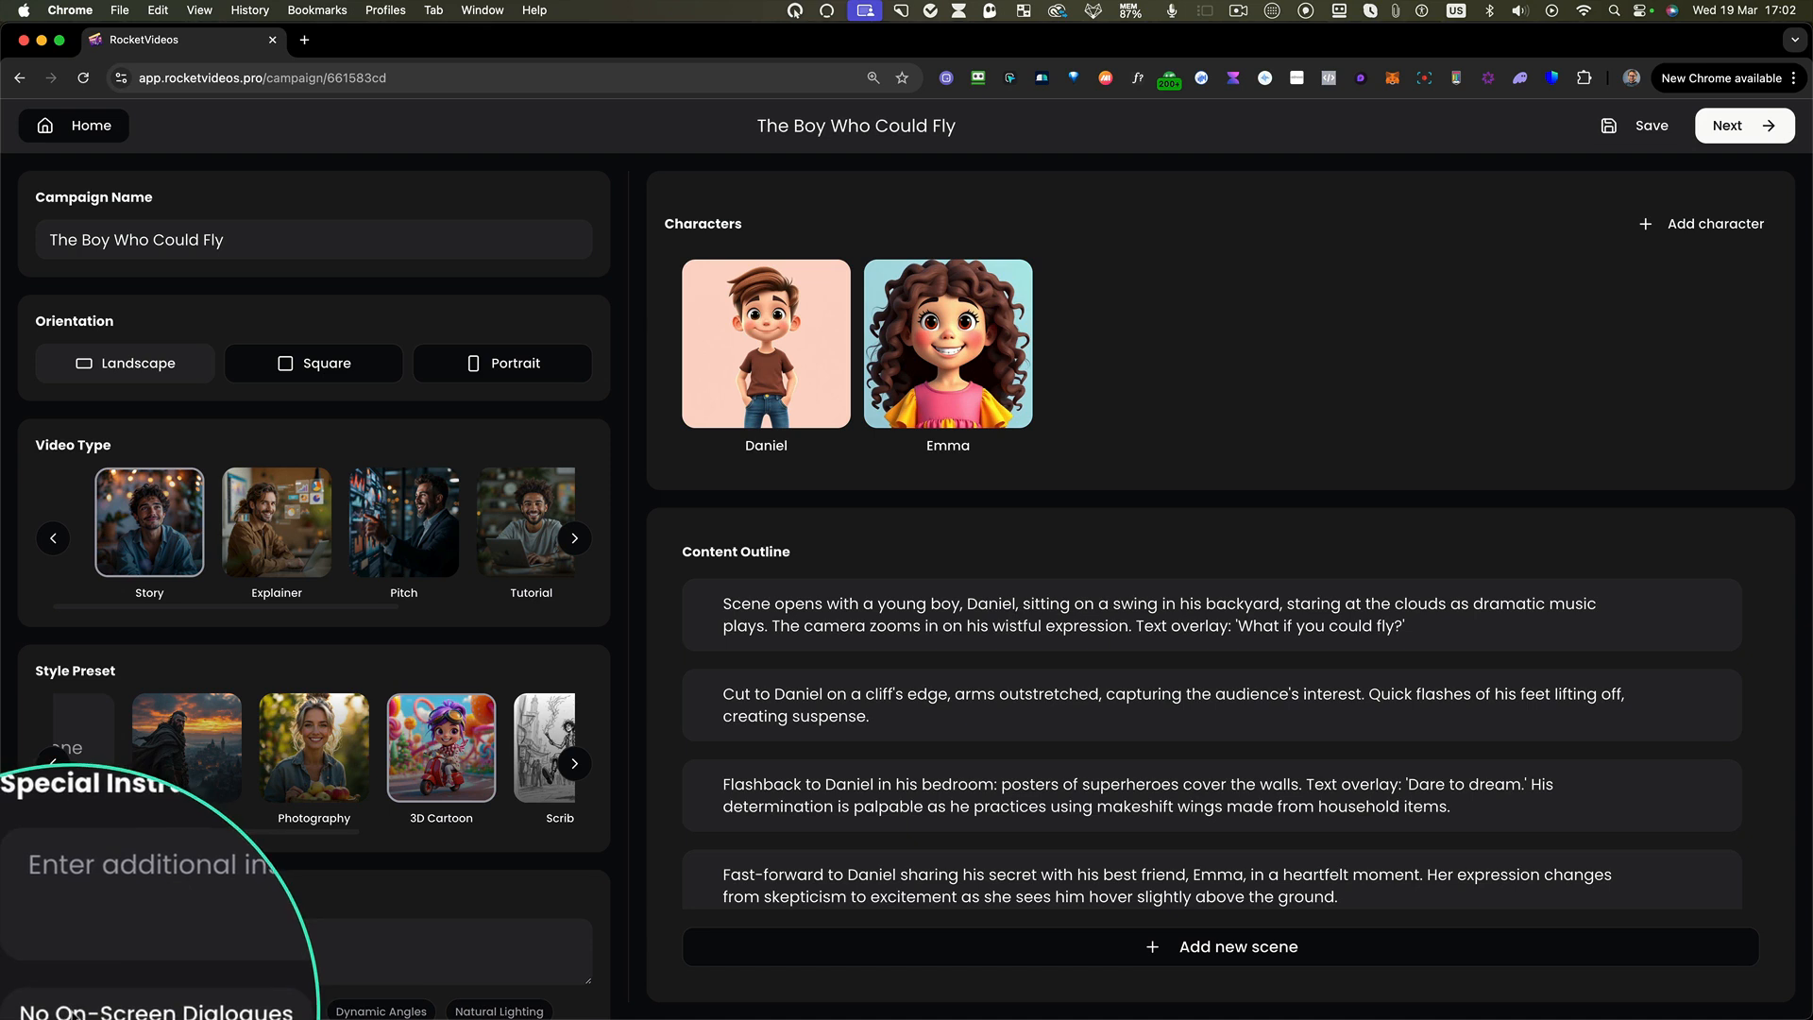
pyautogui.click(121, 957)
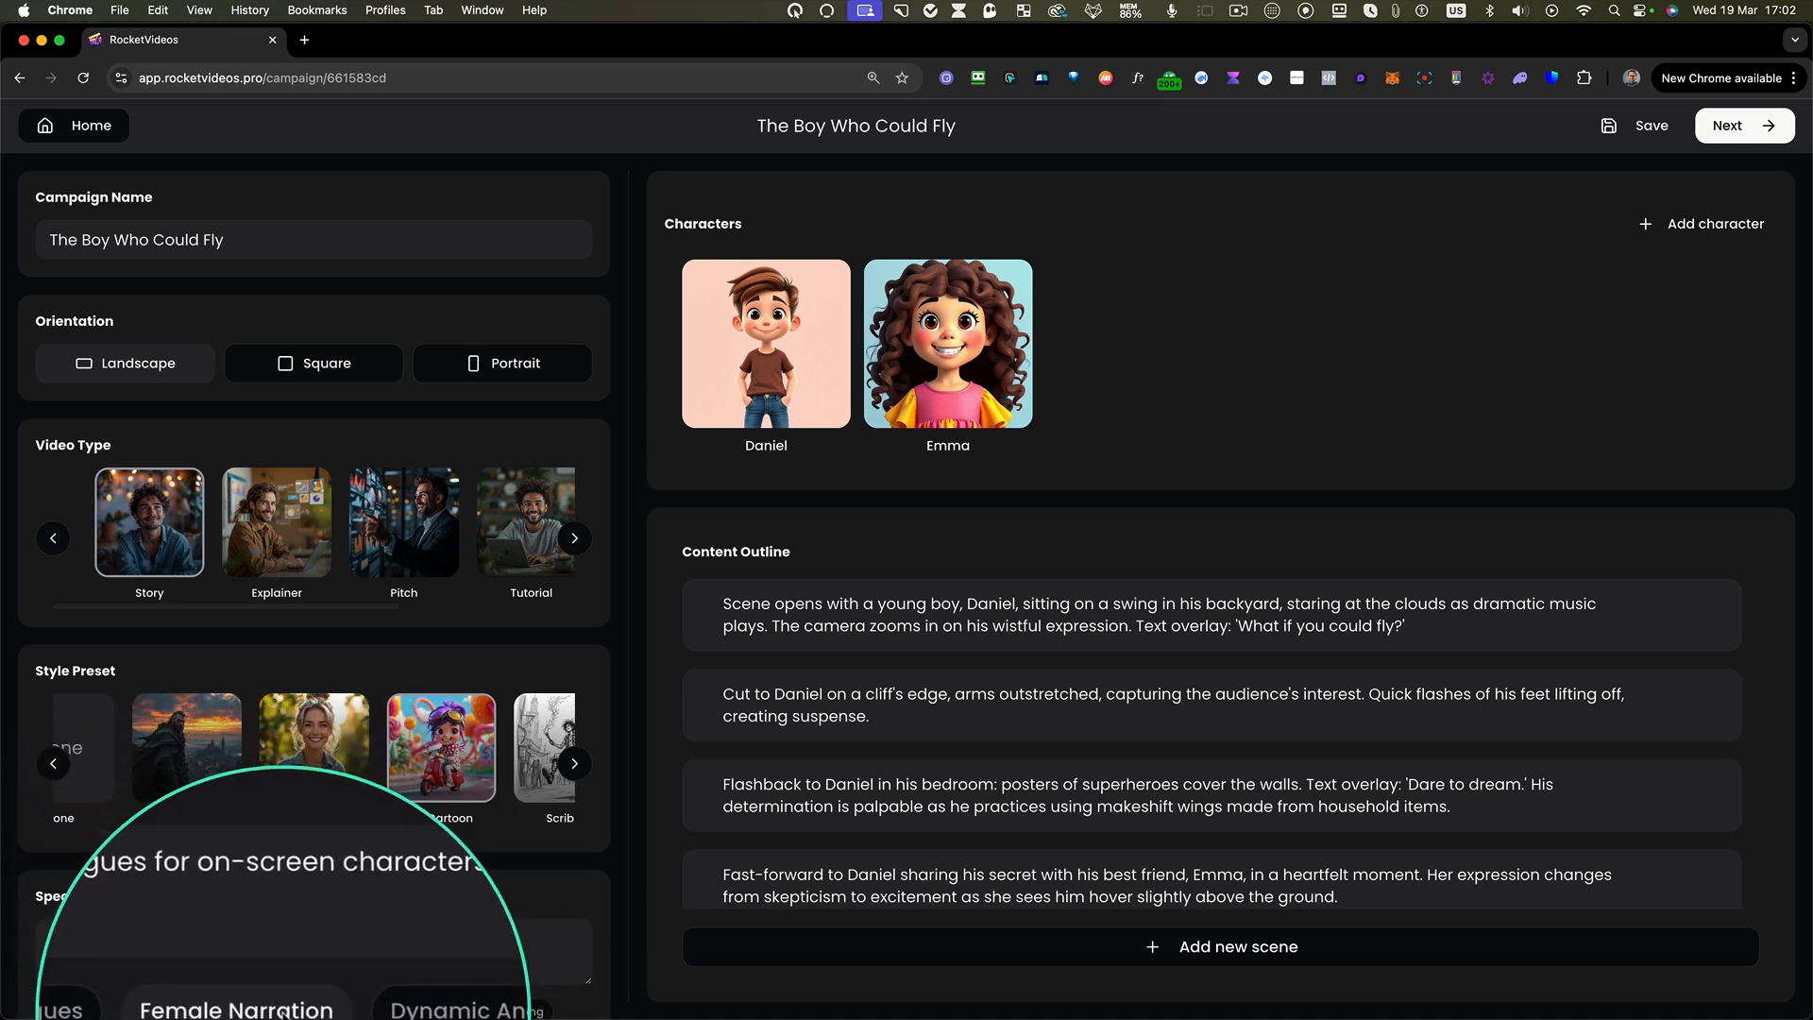
pyautogui.click(416, 940)
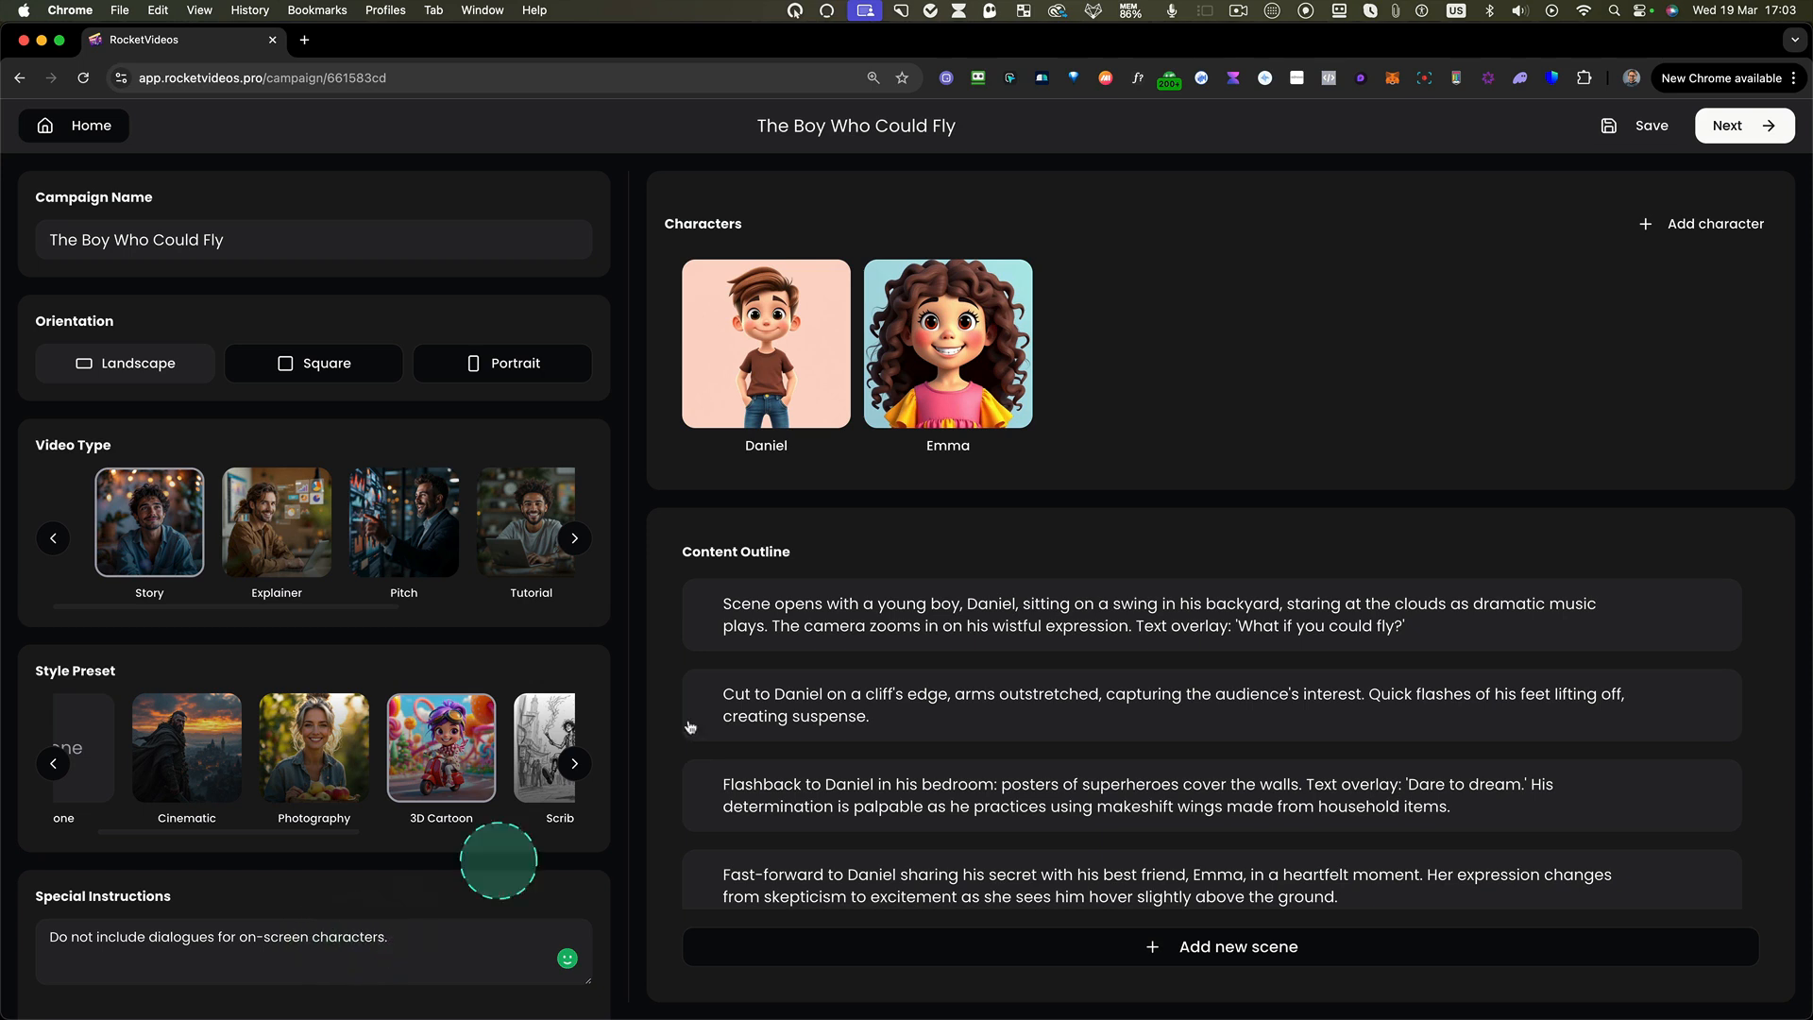
# - Save the campaign settings and continue to the storyboard
pyautogui.click(1640, 129)
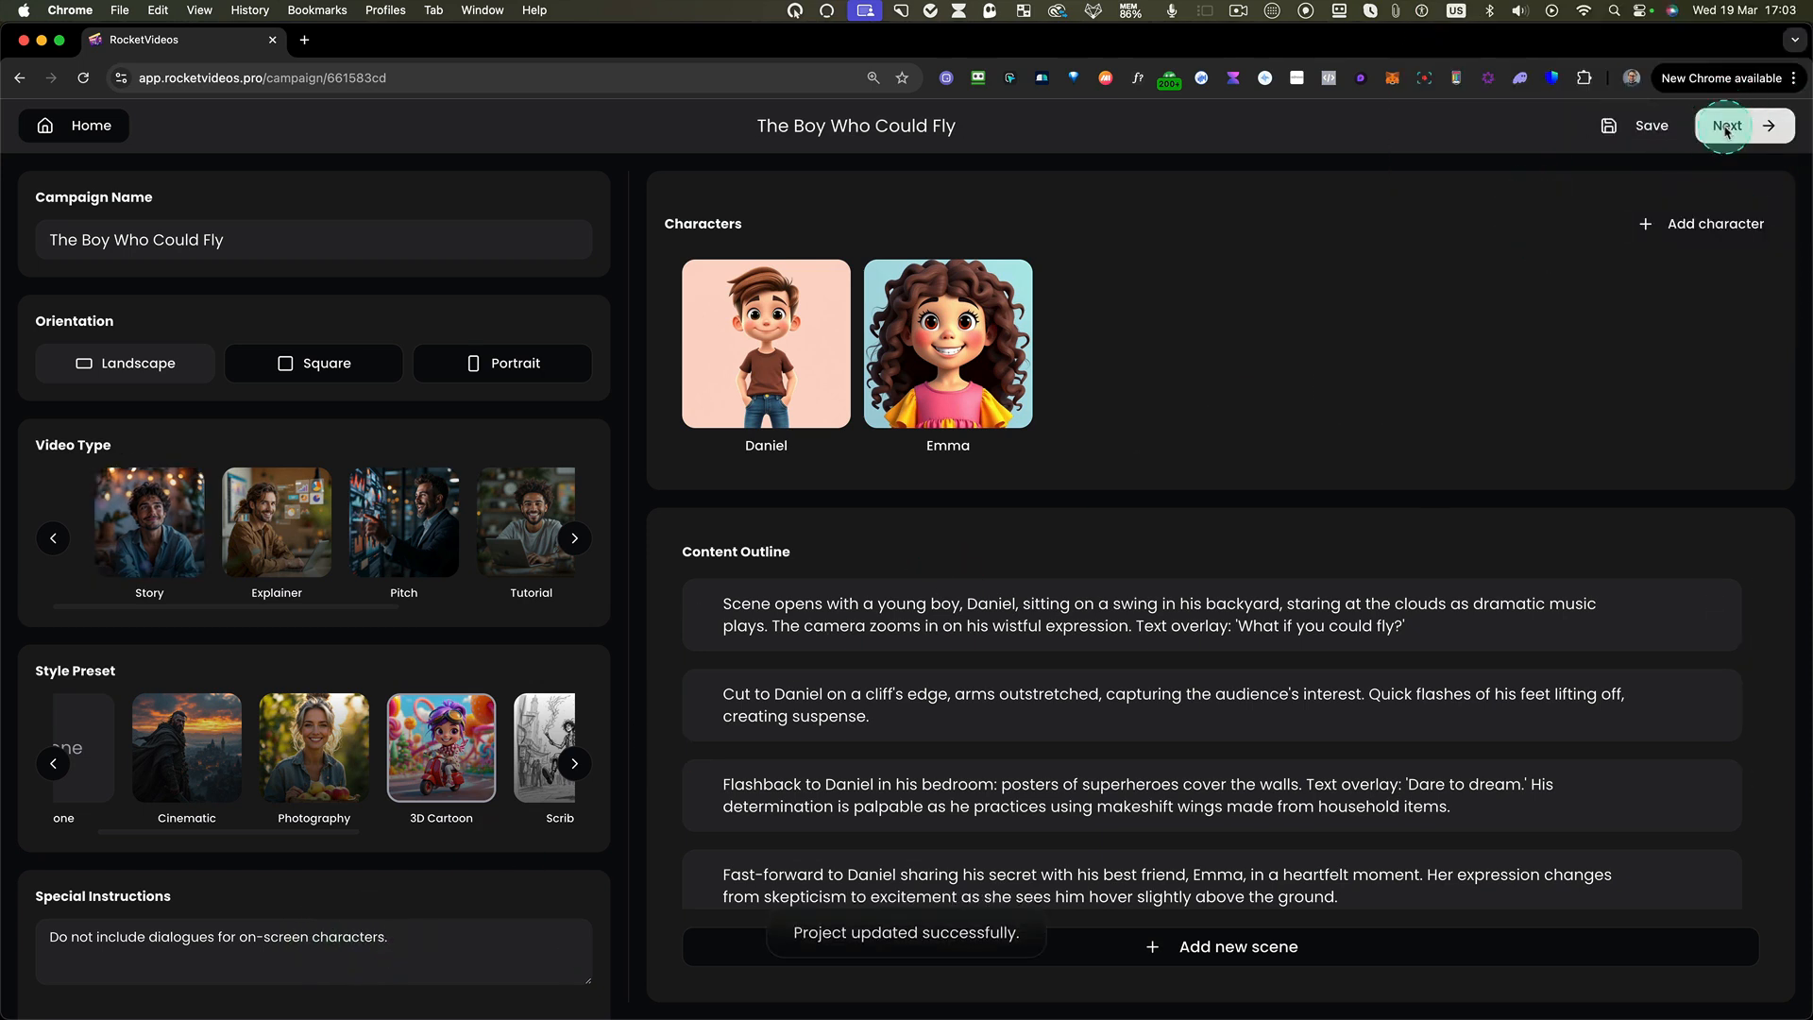
pyautogui.click(1725, 129)
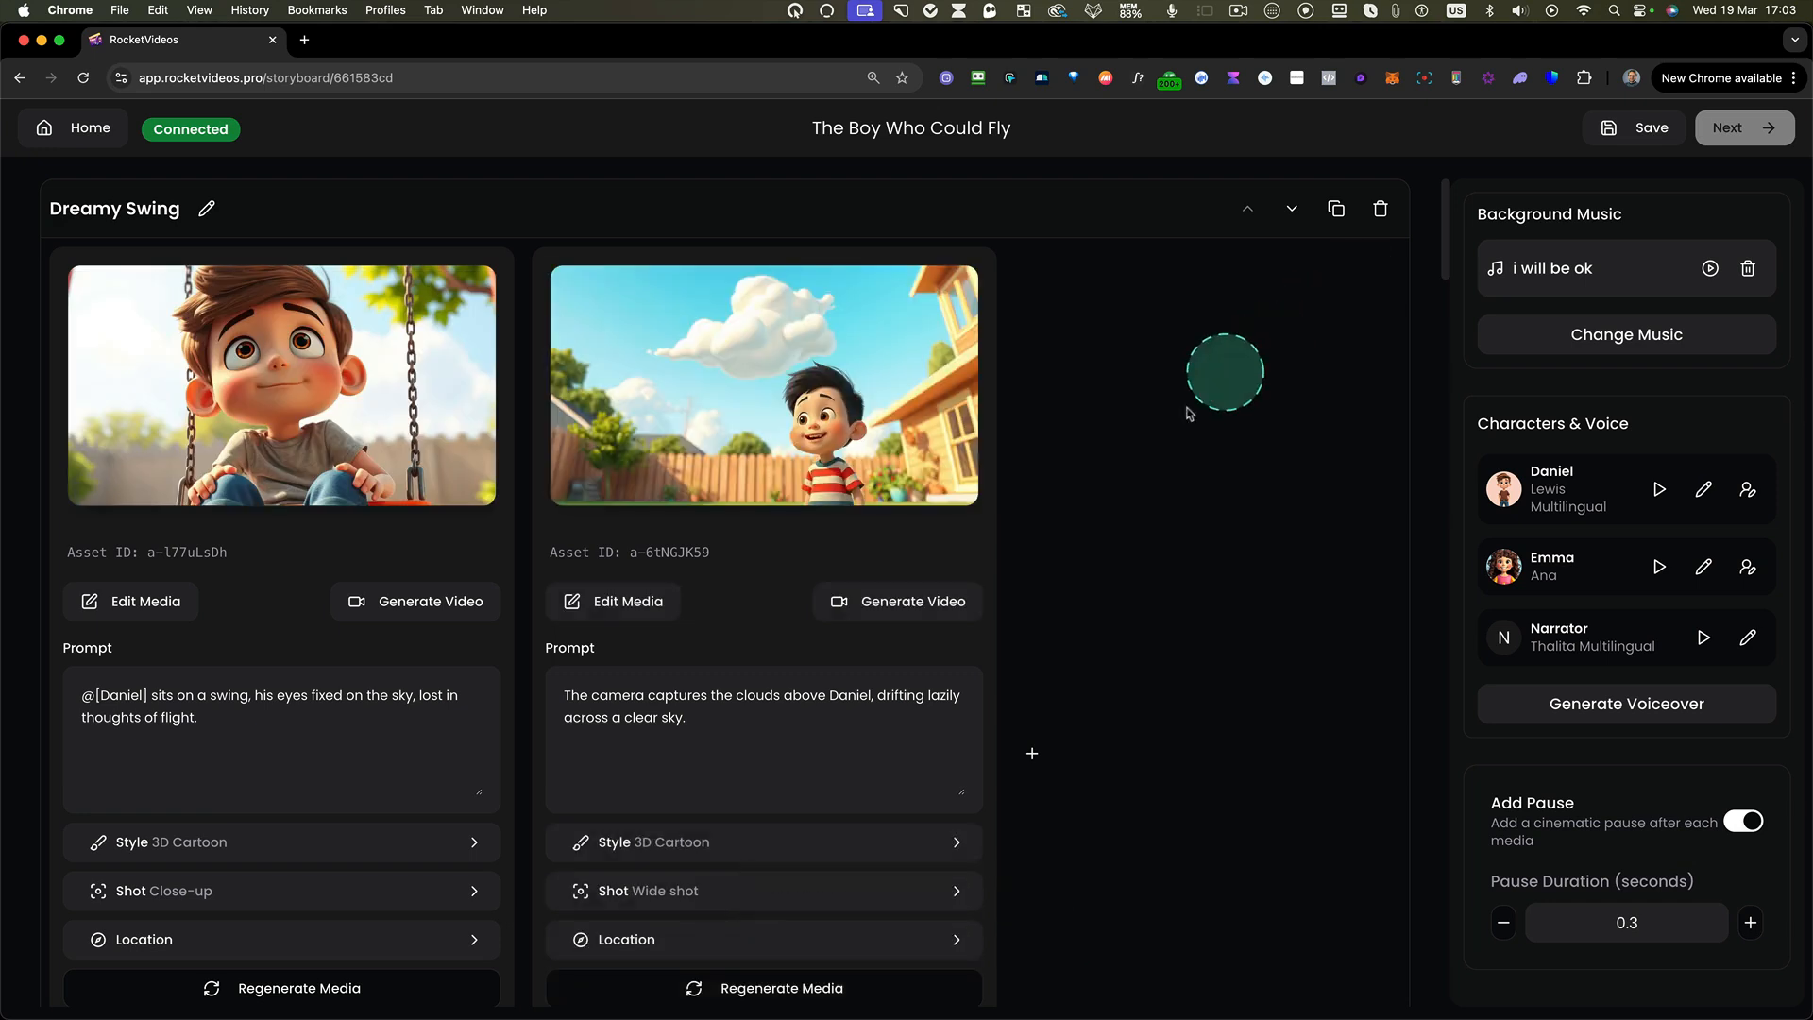
# - Look through all storyboard scenes, checking their images, prompts, shot types and narrator lines, and return to the first scene
pyautogui.scroll(-7, 1091, 477)
pyautogui.scroll(-3, 1092, 477)
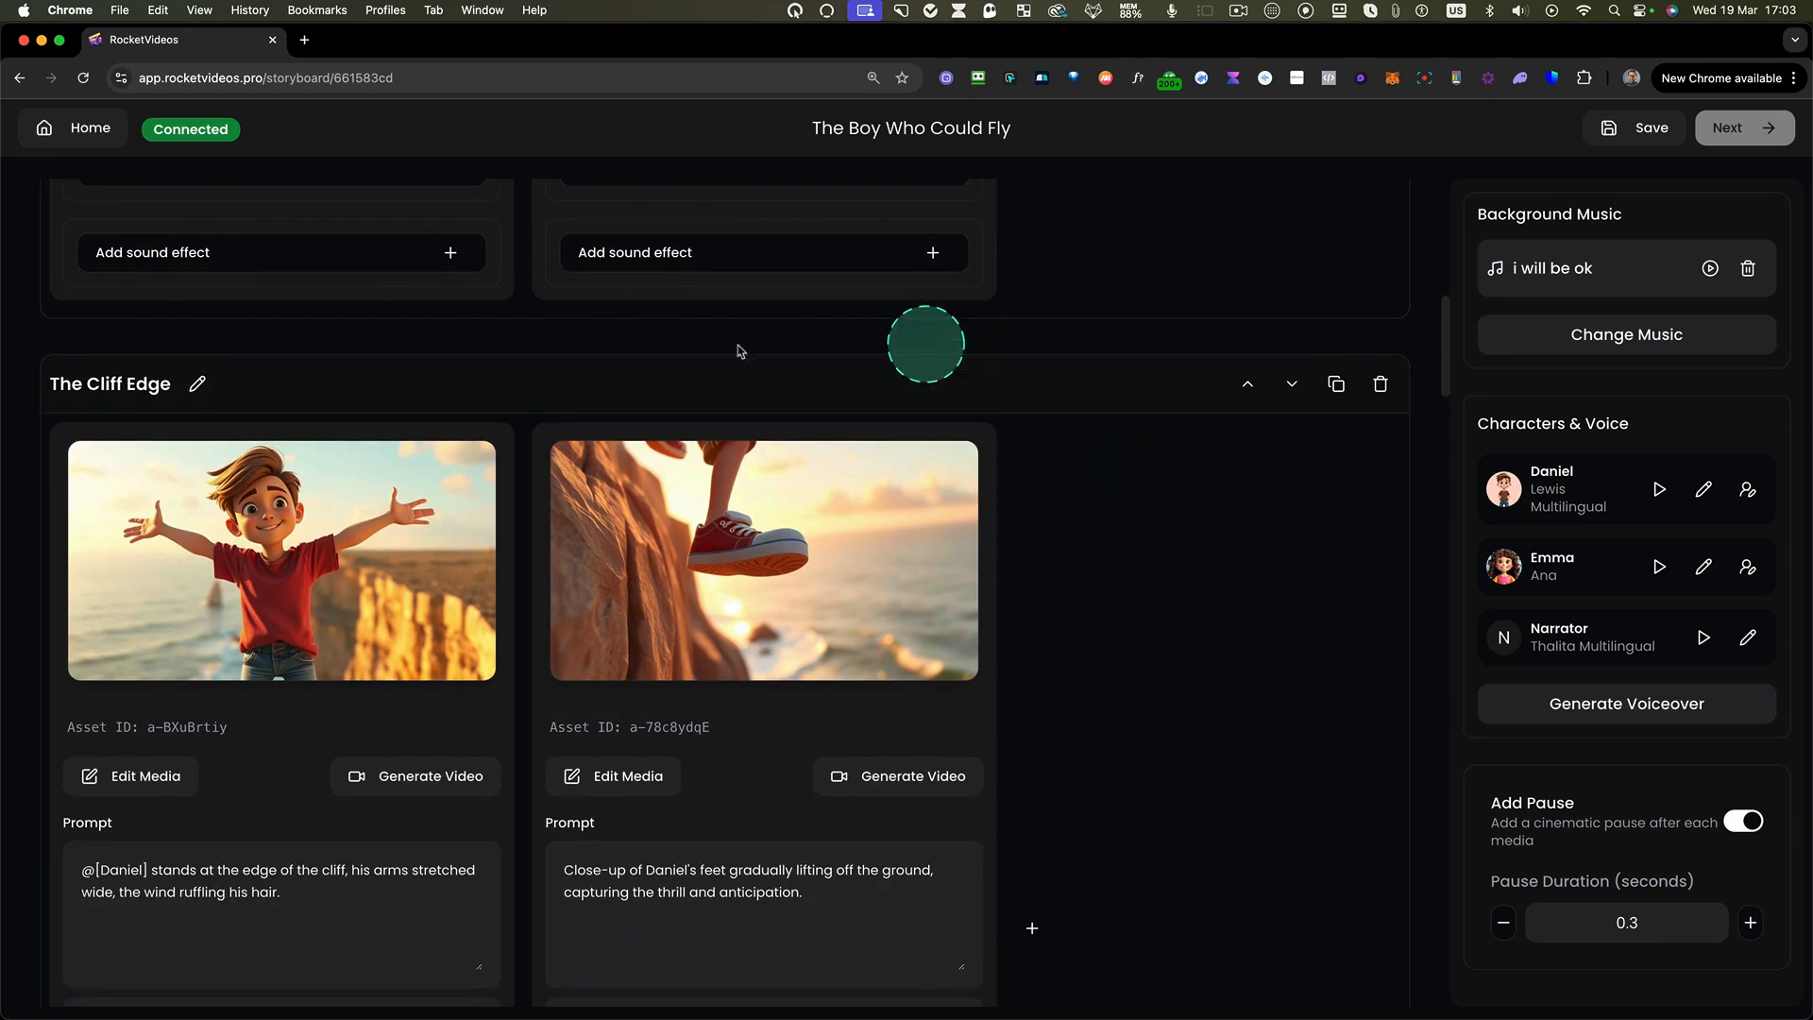
pyautogui.scroll(-8, 1053, 614)
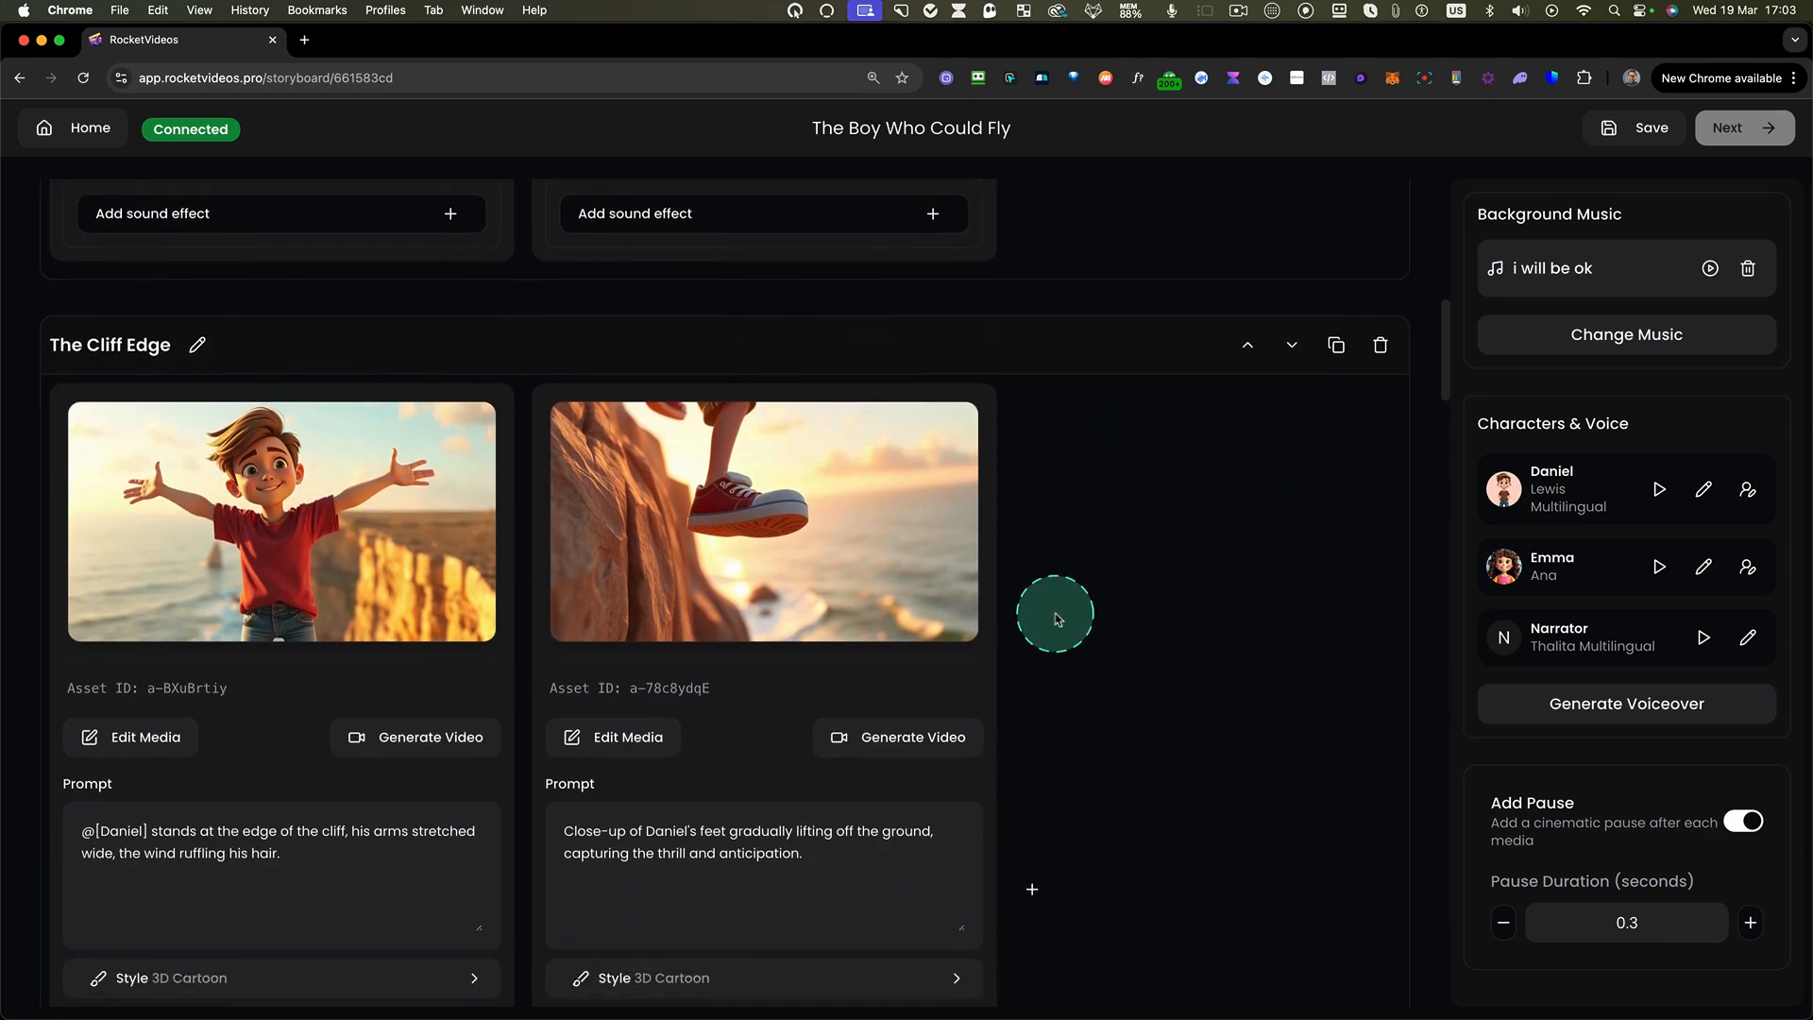
pyautogui.scroll(-6, 1077, 567)
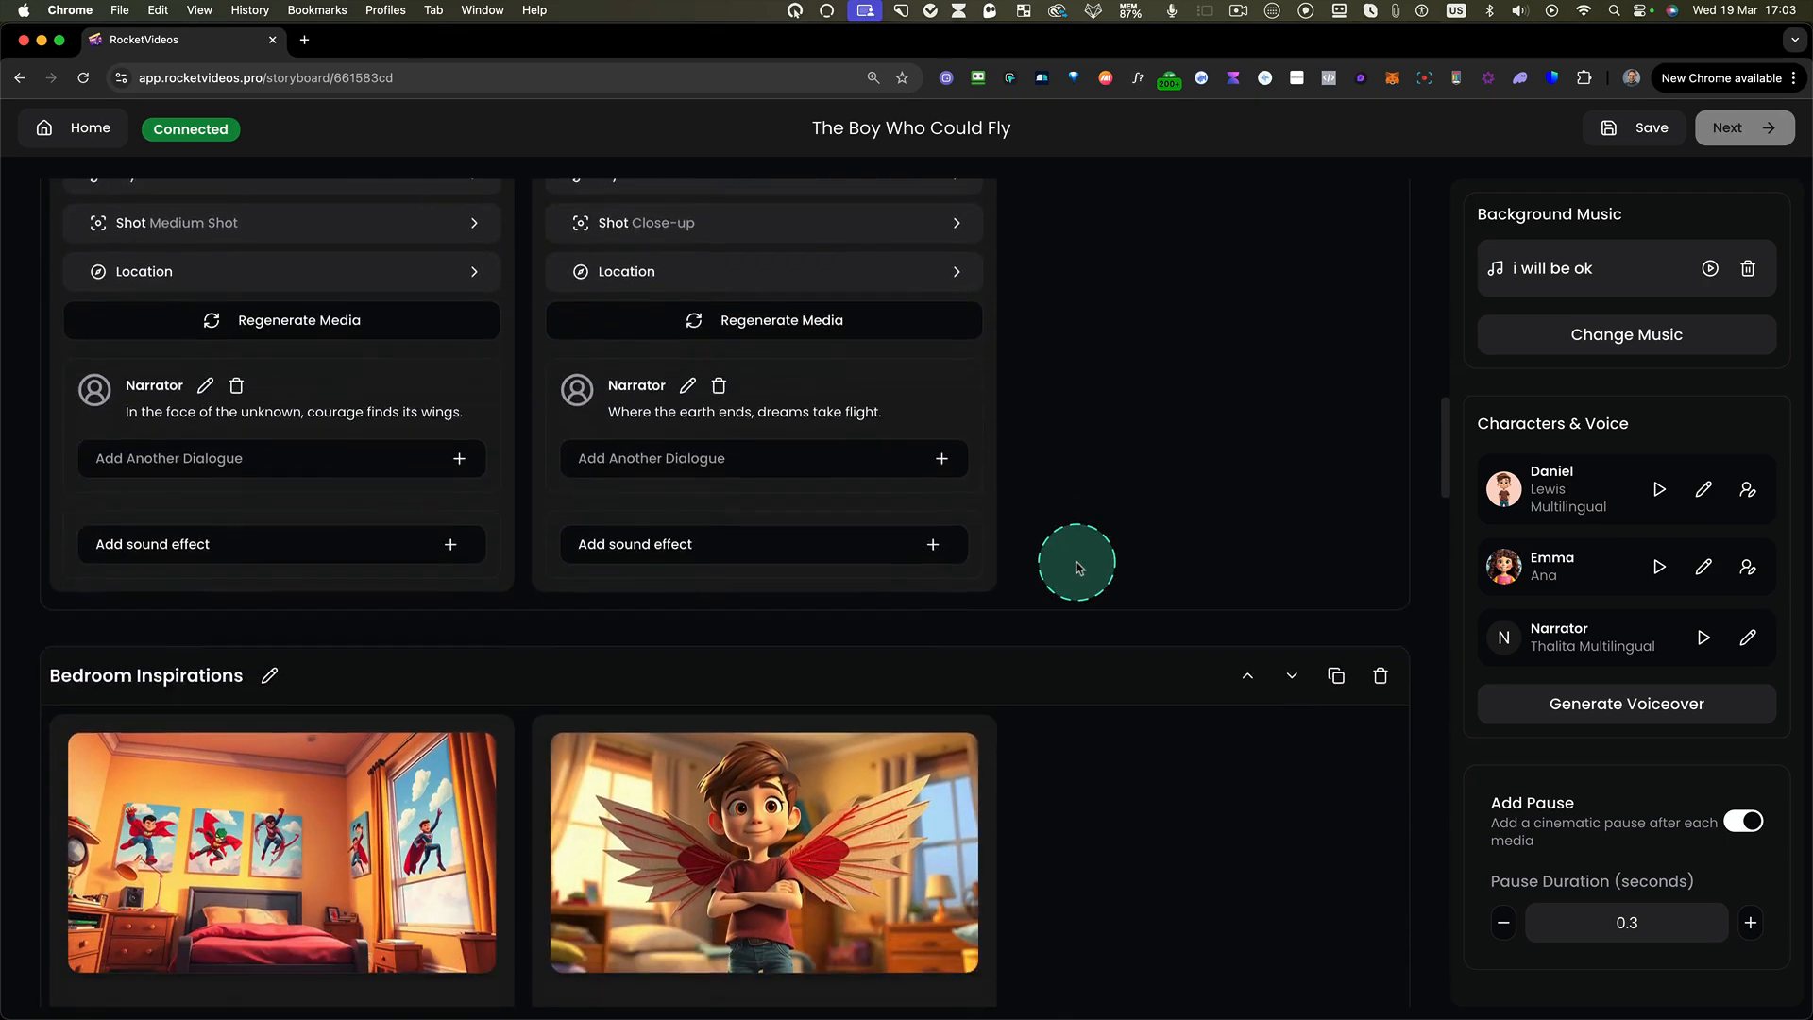
pyautogui.scroll(-1, 1077, 566)
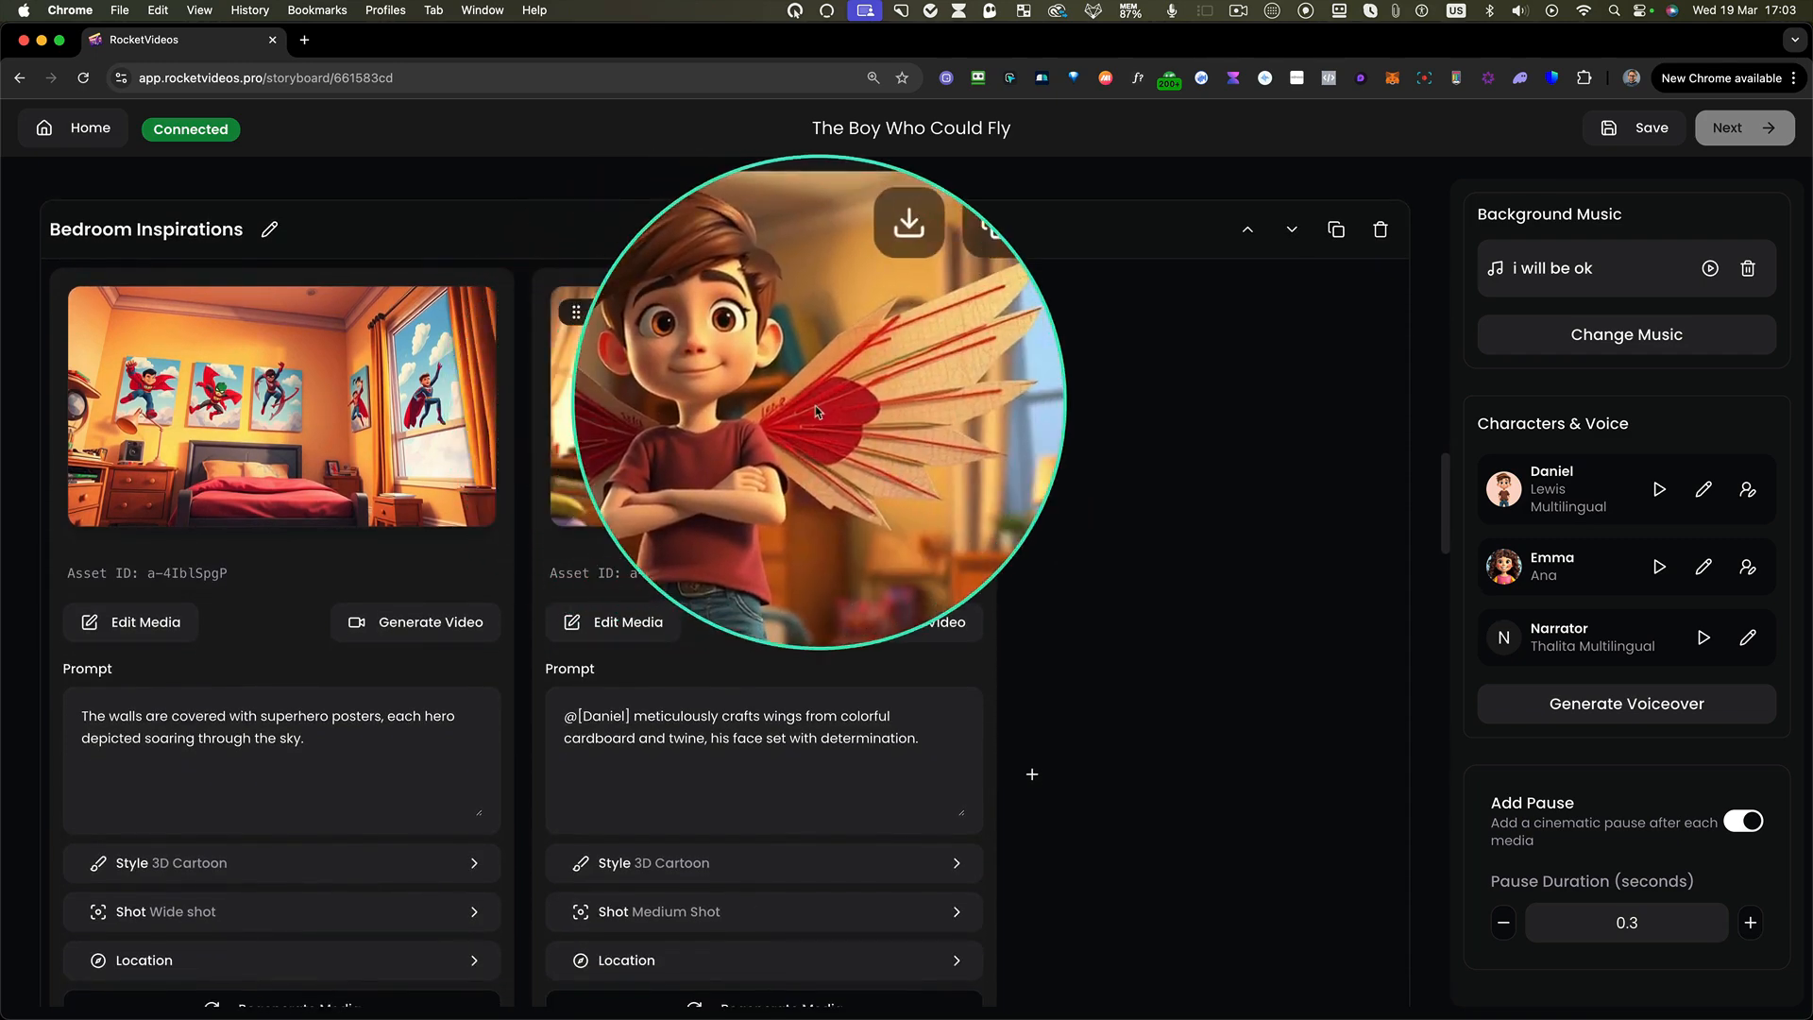
pyautogui.scroll(-6, 1067, 524)
pyautogui.scroll(-8, 1069, 529)
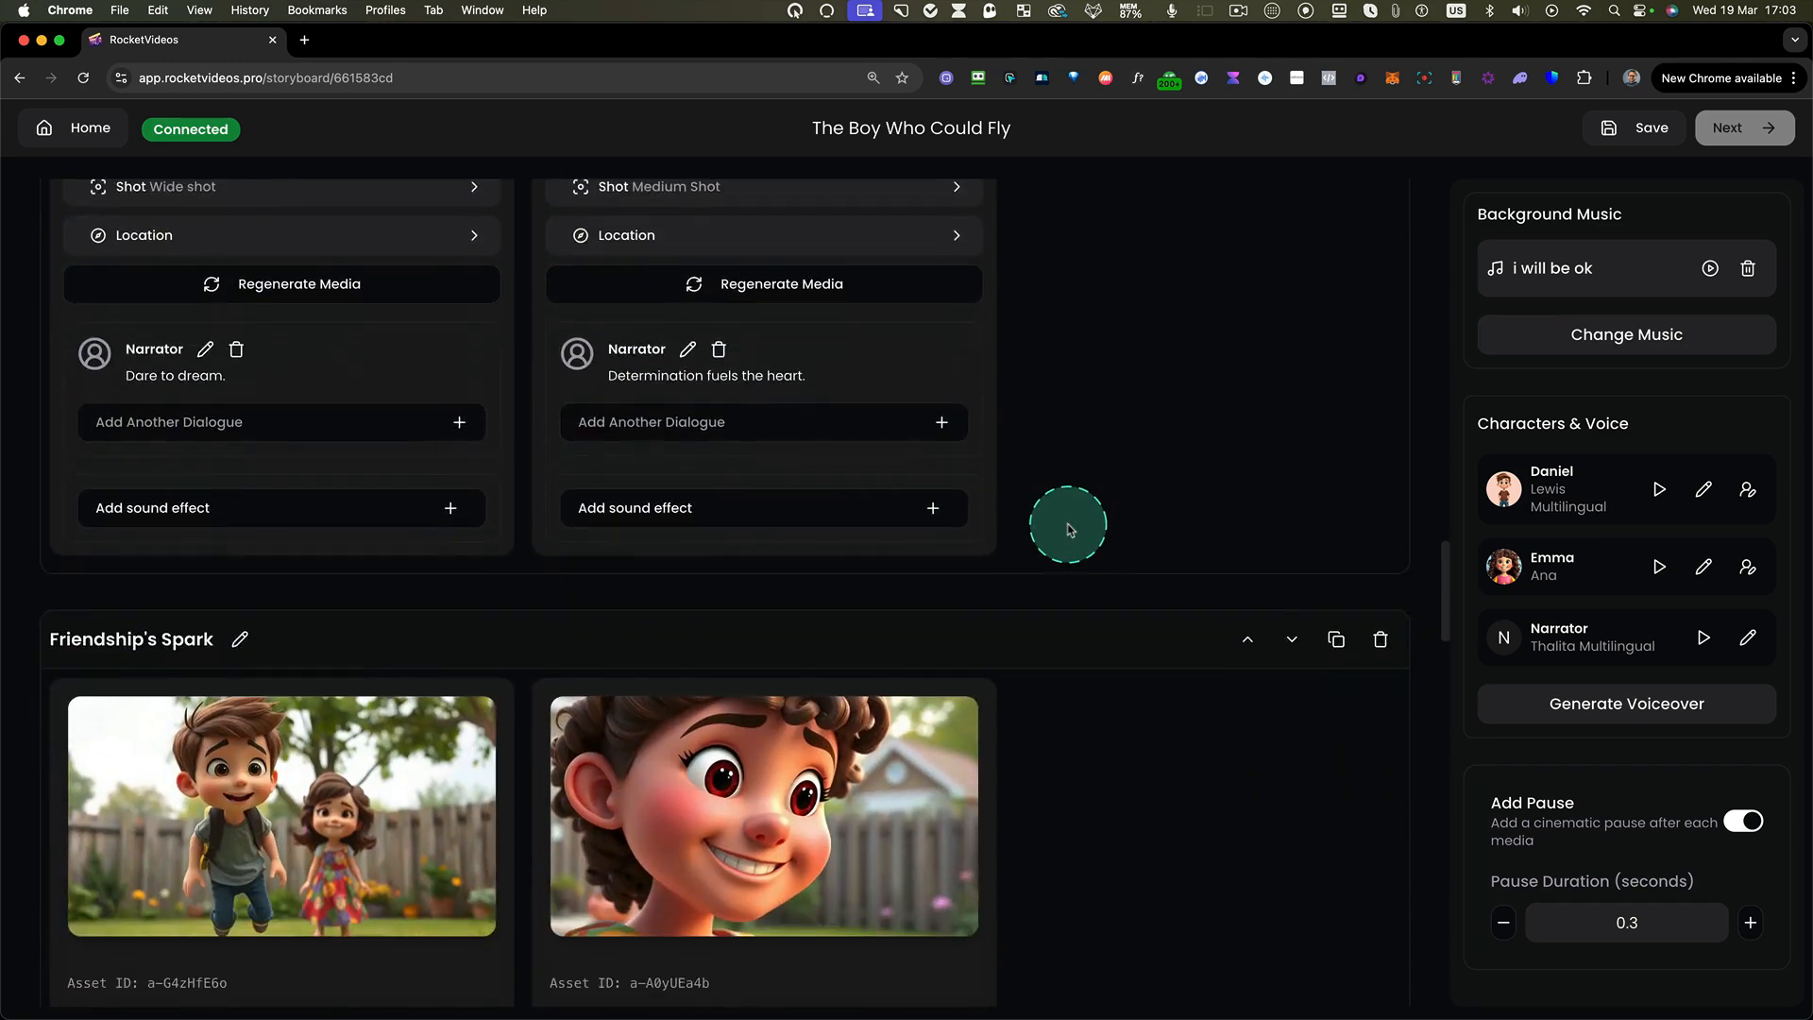
pyautogui.scroll(-8, 1070, 530)
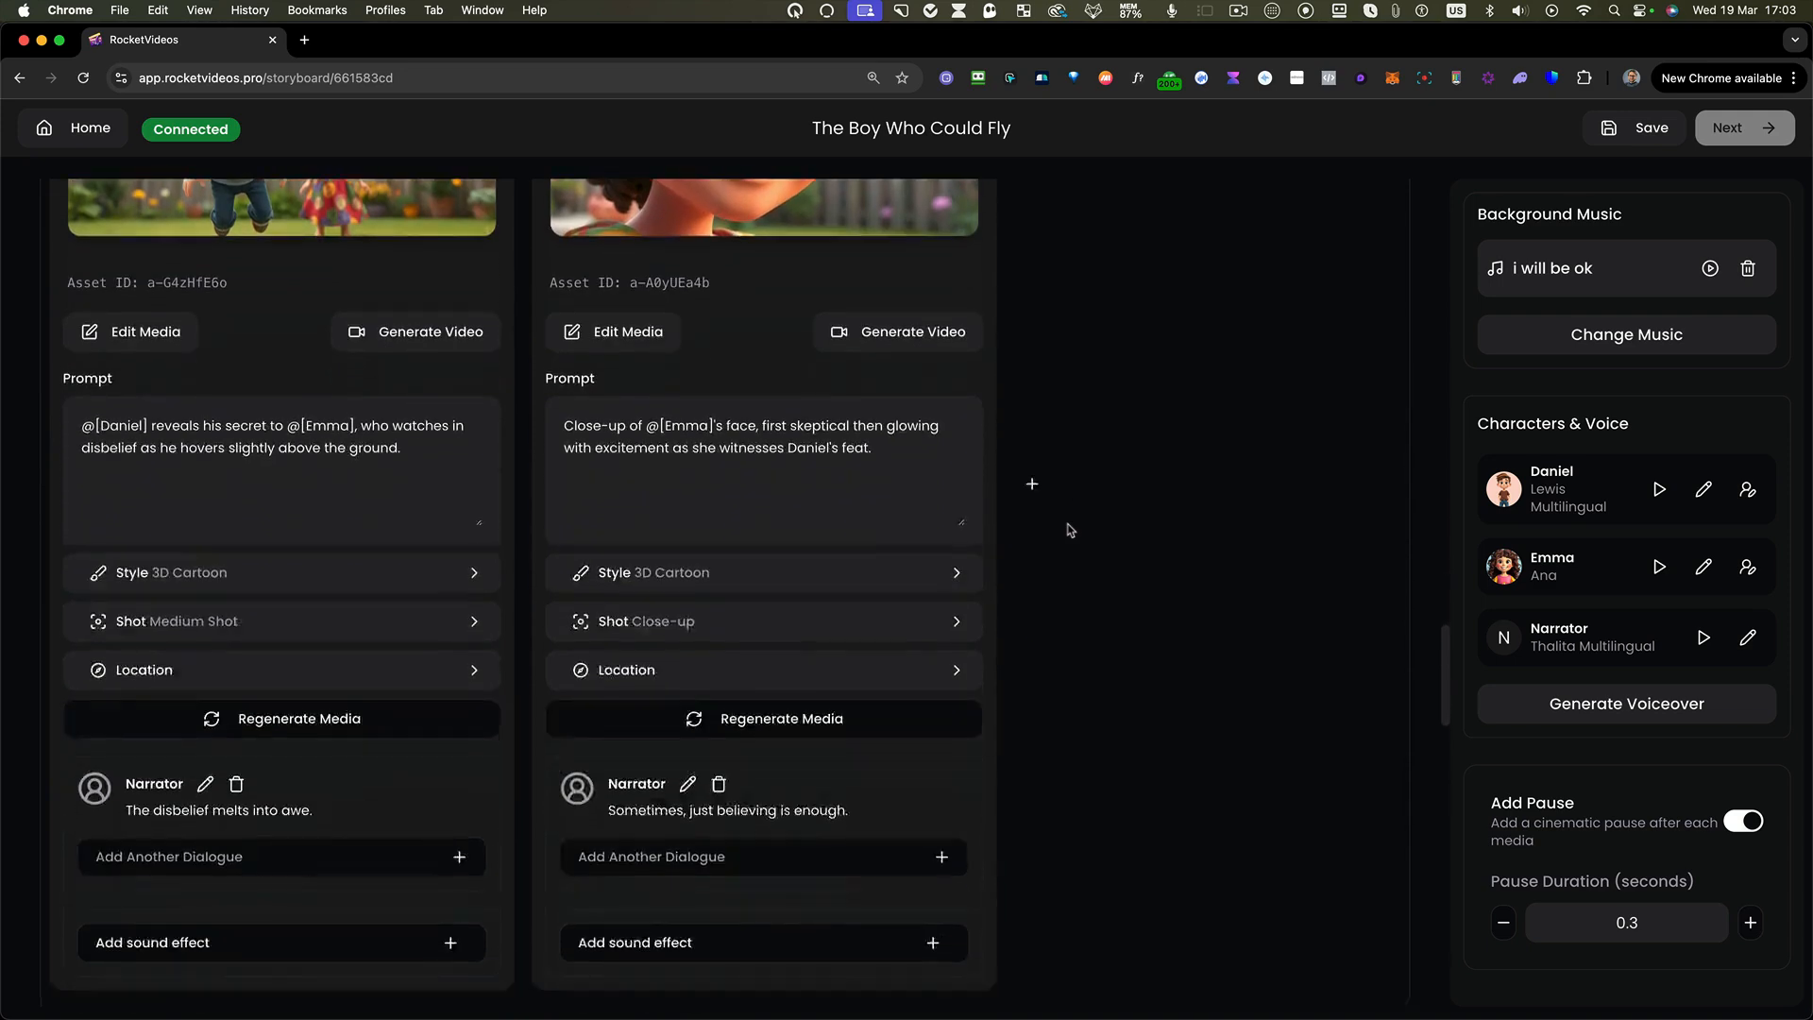
pyautogui.scroll(-3, 1071, 530)
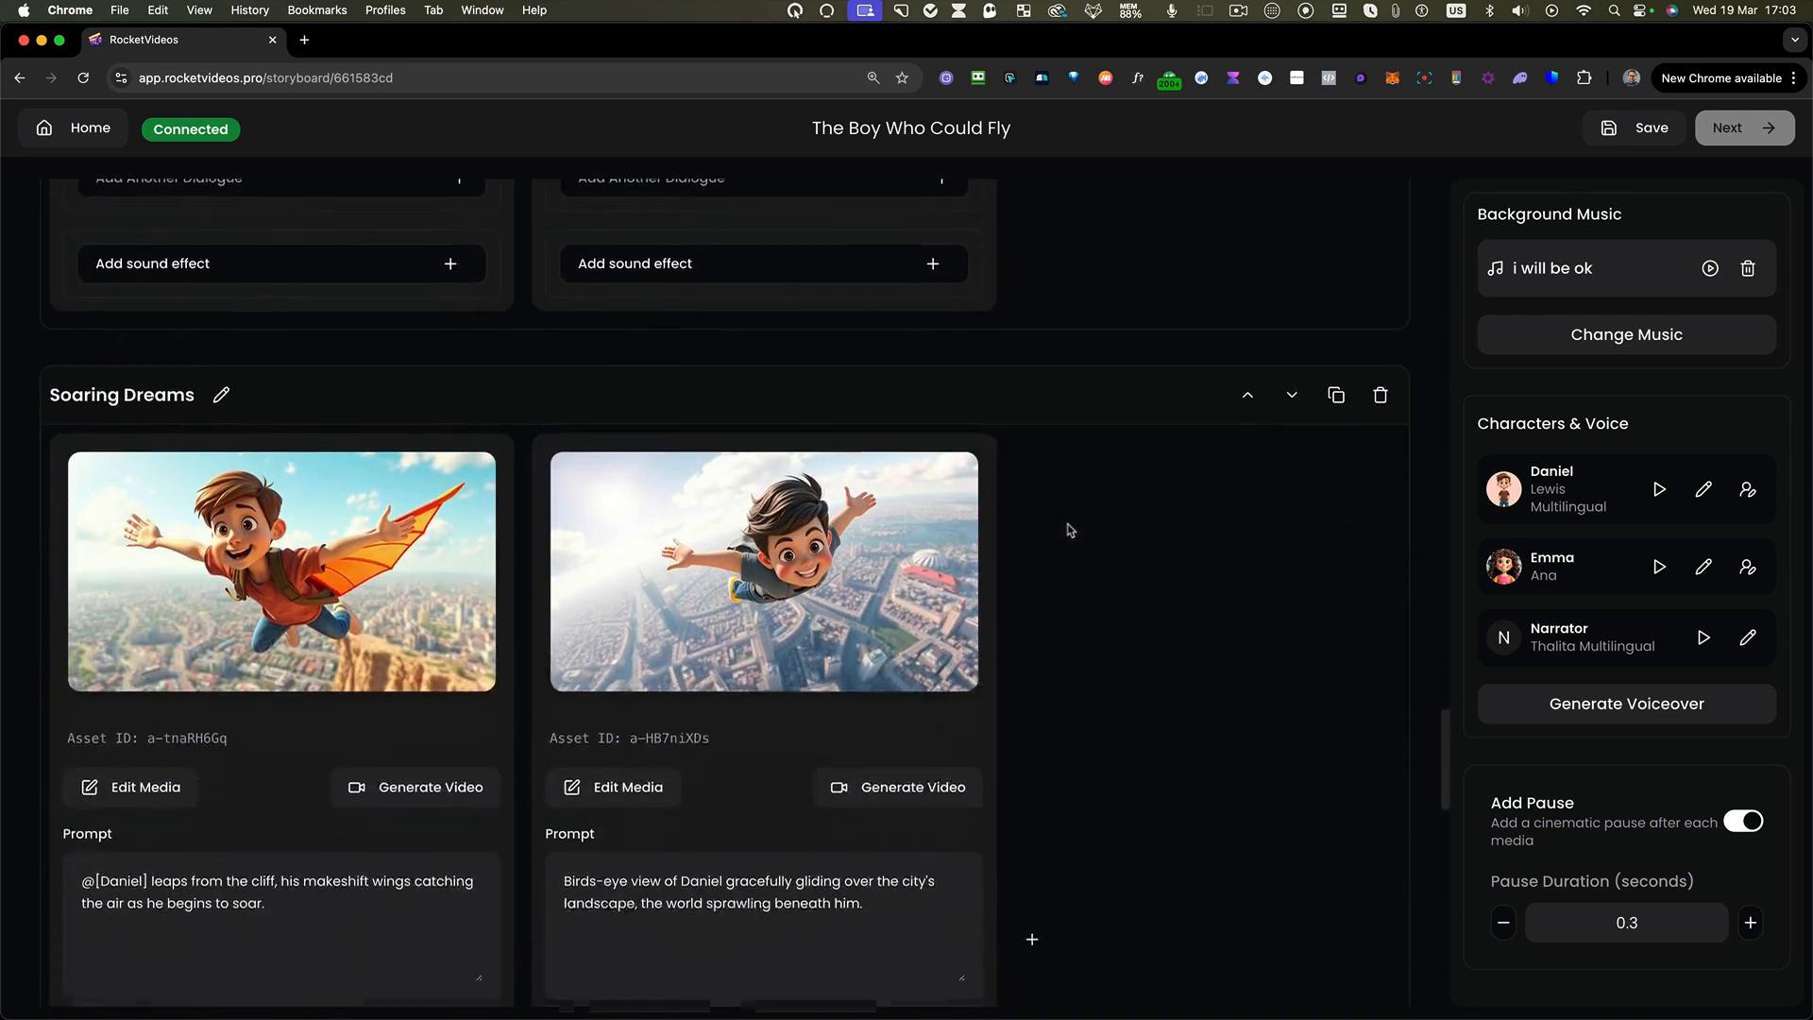
pyautogui.click(1051, 585)
pyautogui.scroll(-15, 1050, 586)
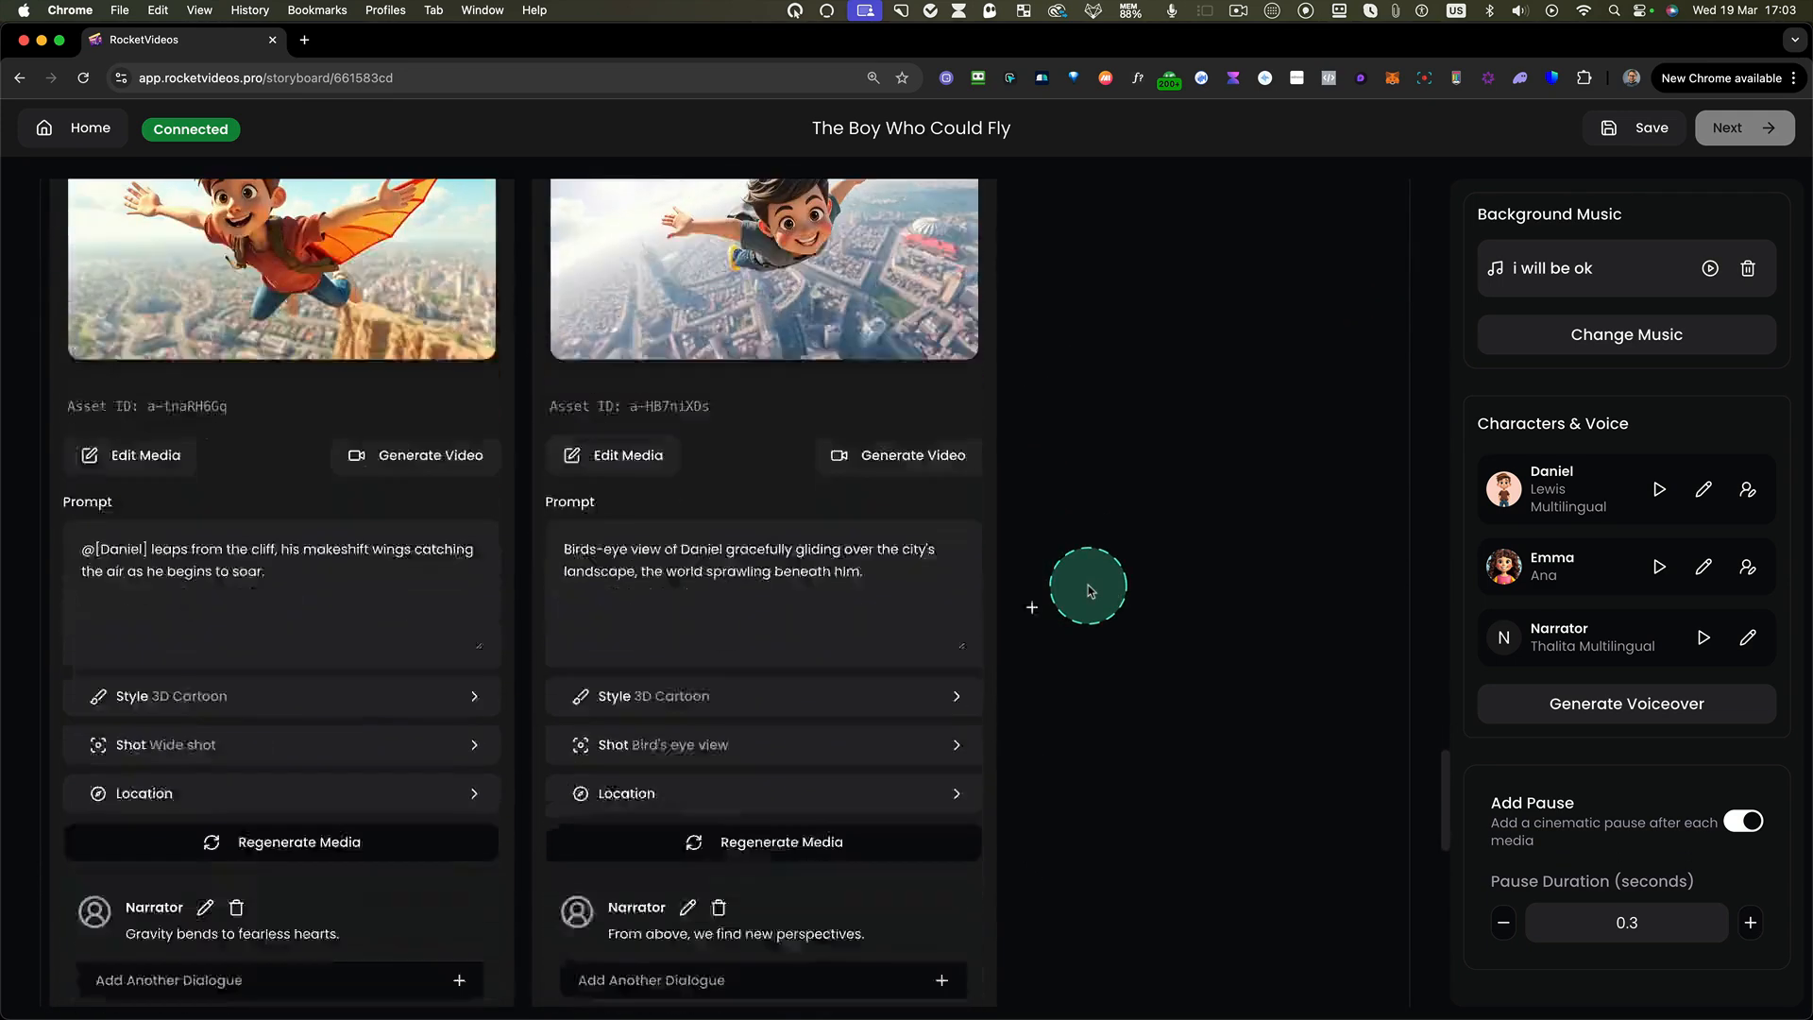
pyautogui.scroll(-6, 1086, 587)
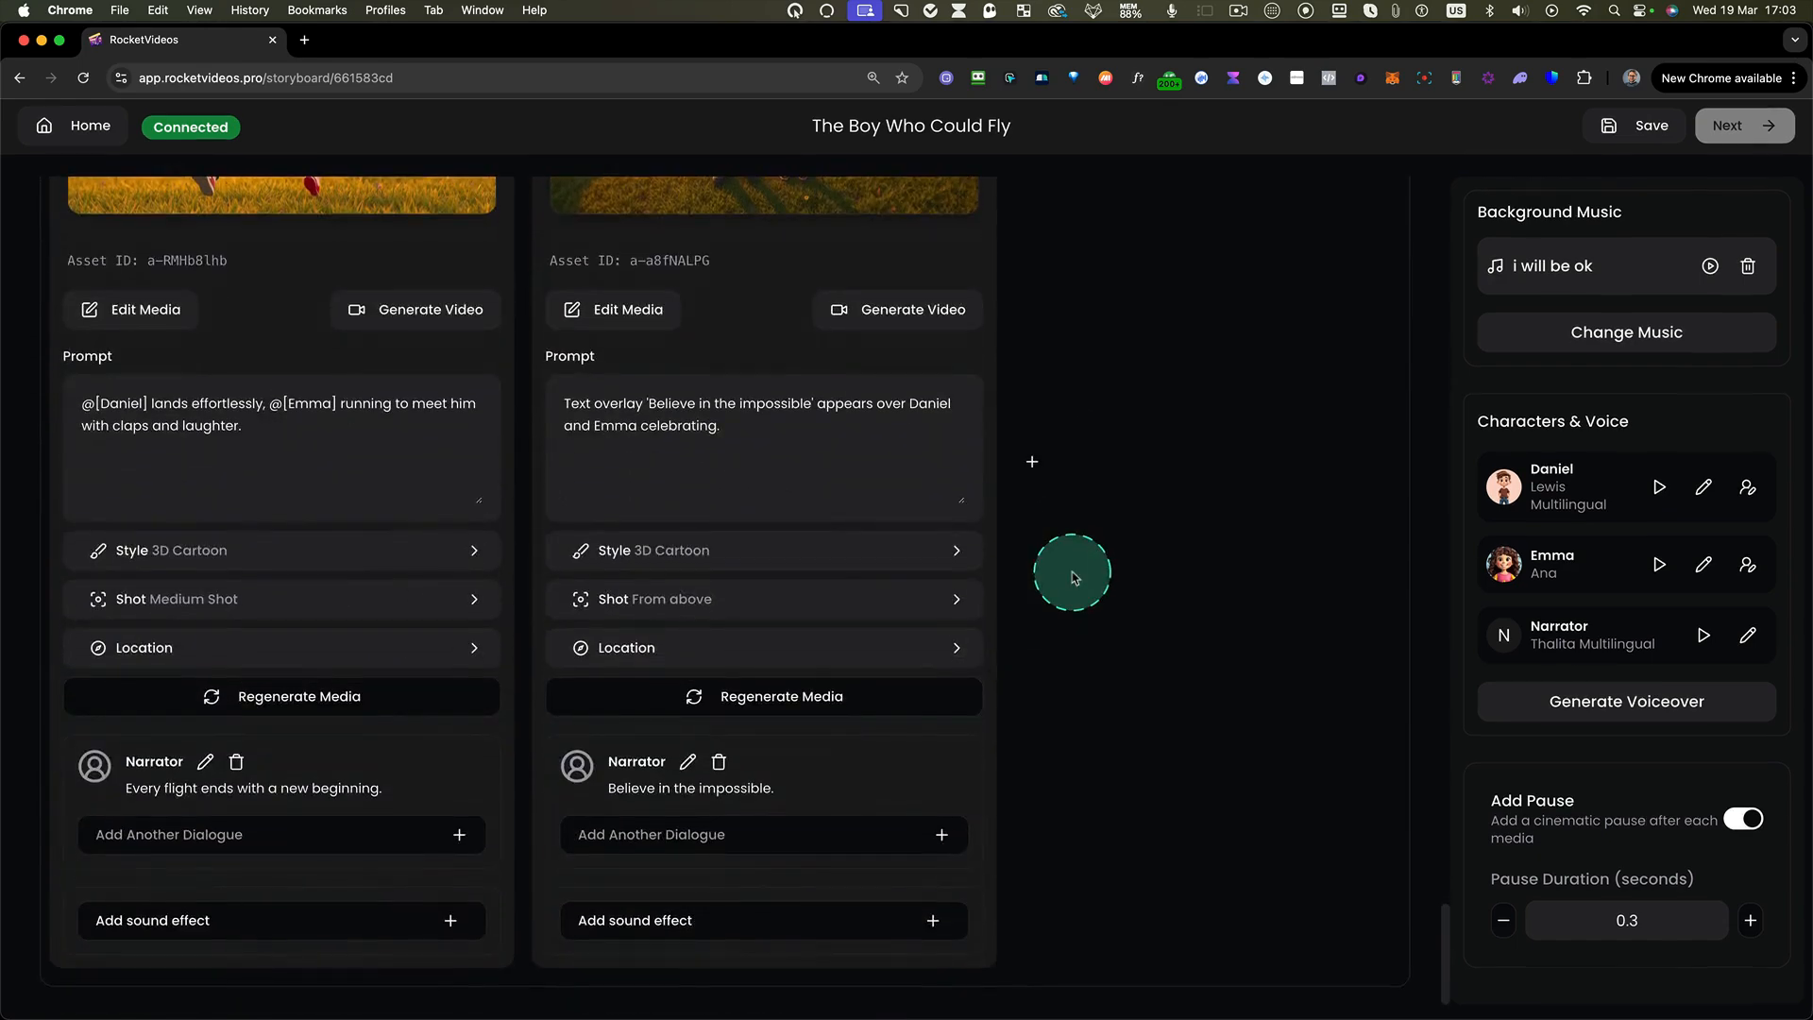
pyautogui.scroll(20, 1075, 567)
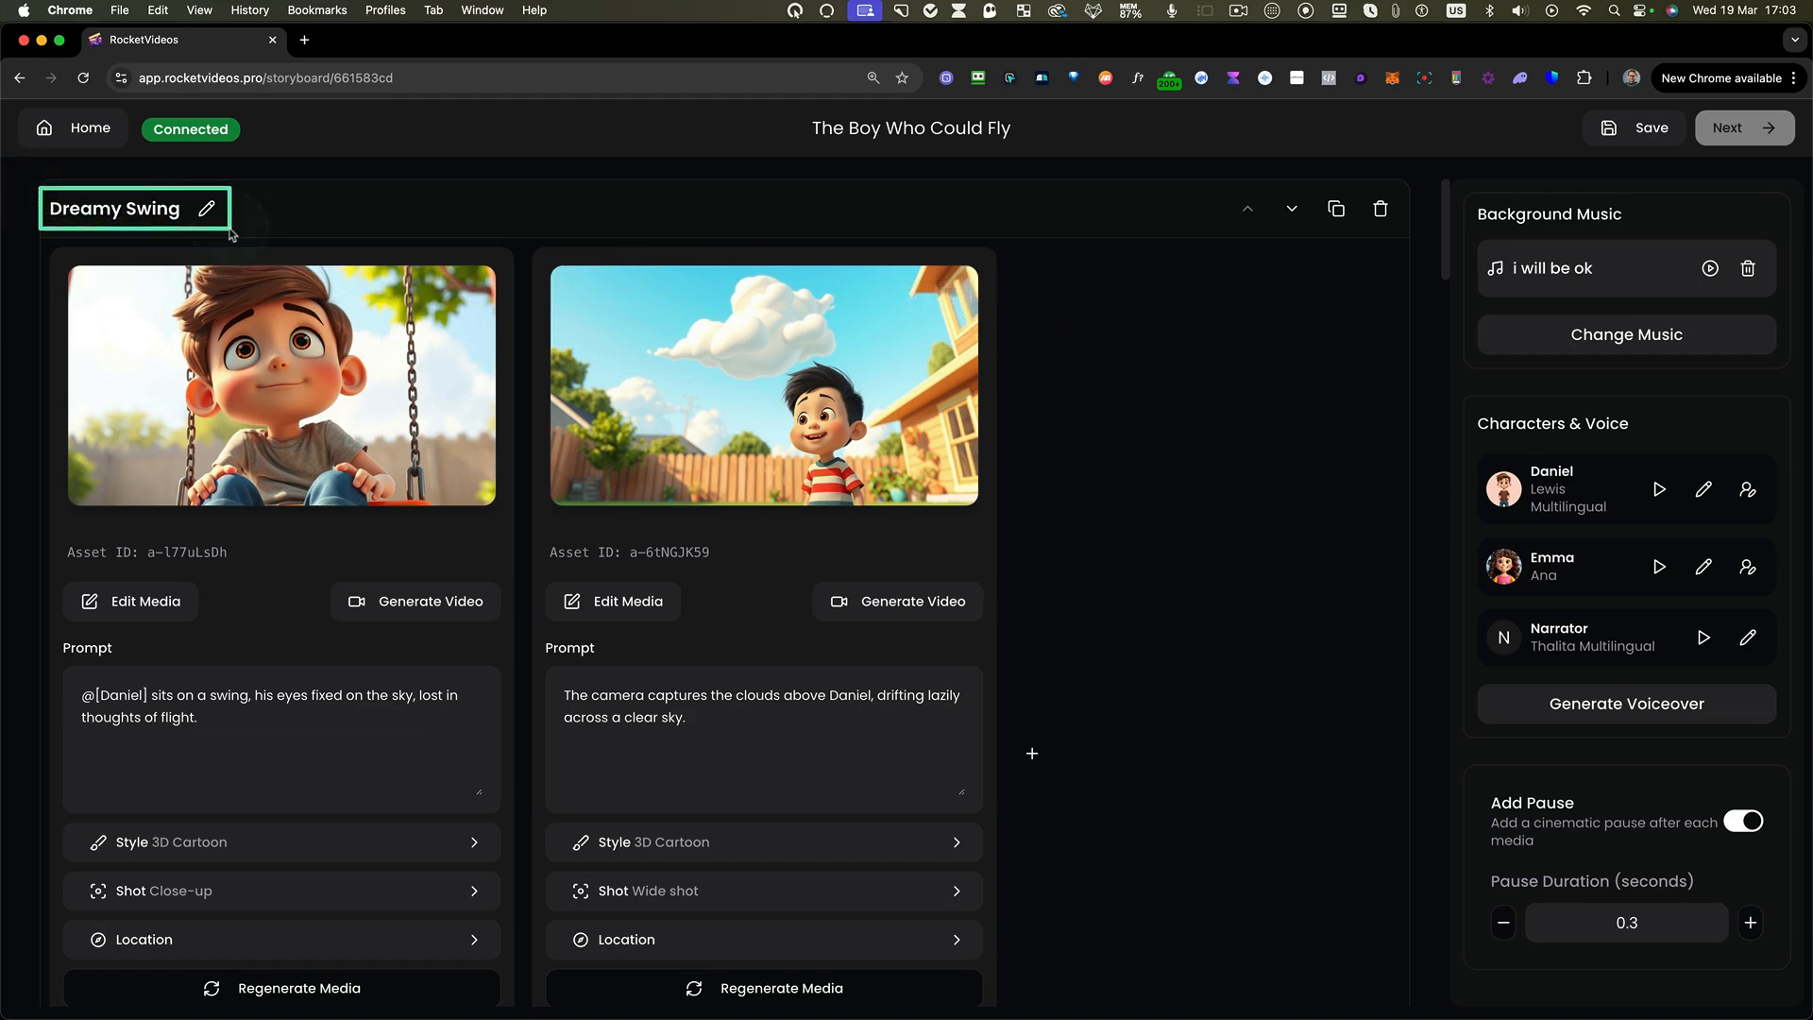
# - Compare how the Dreamy Swing and The Cliff Edge scenes are laid out in the storyboard
pyautogui.scroll(-9, 42, 247)
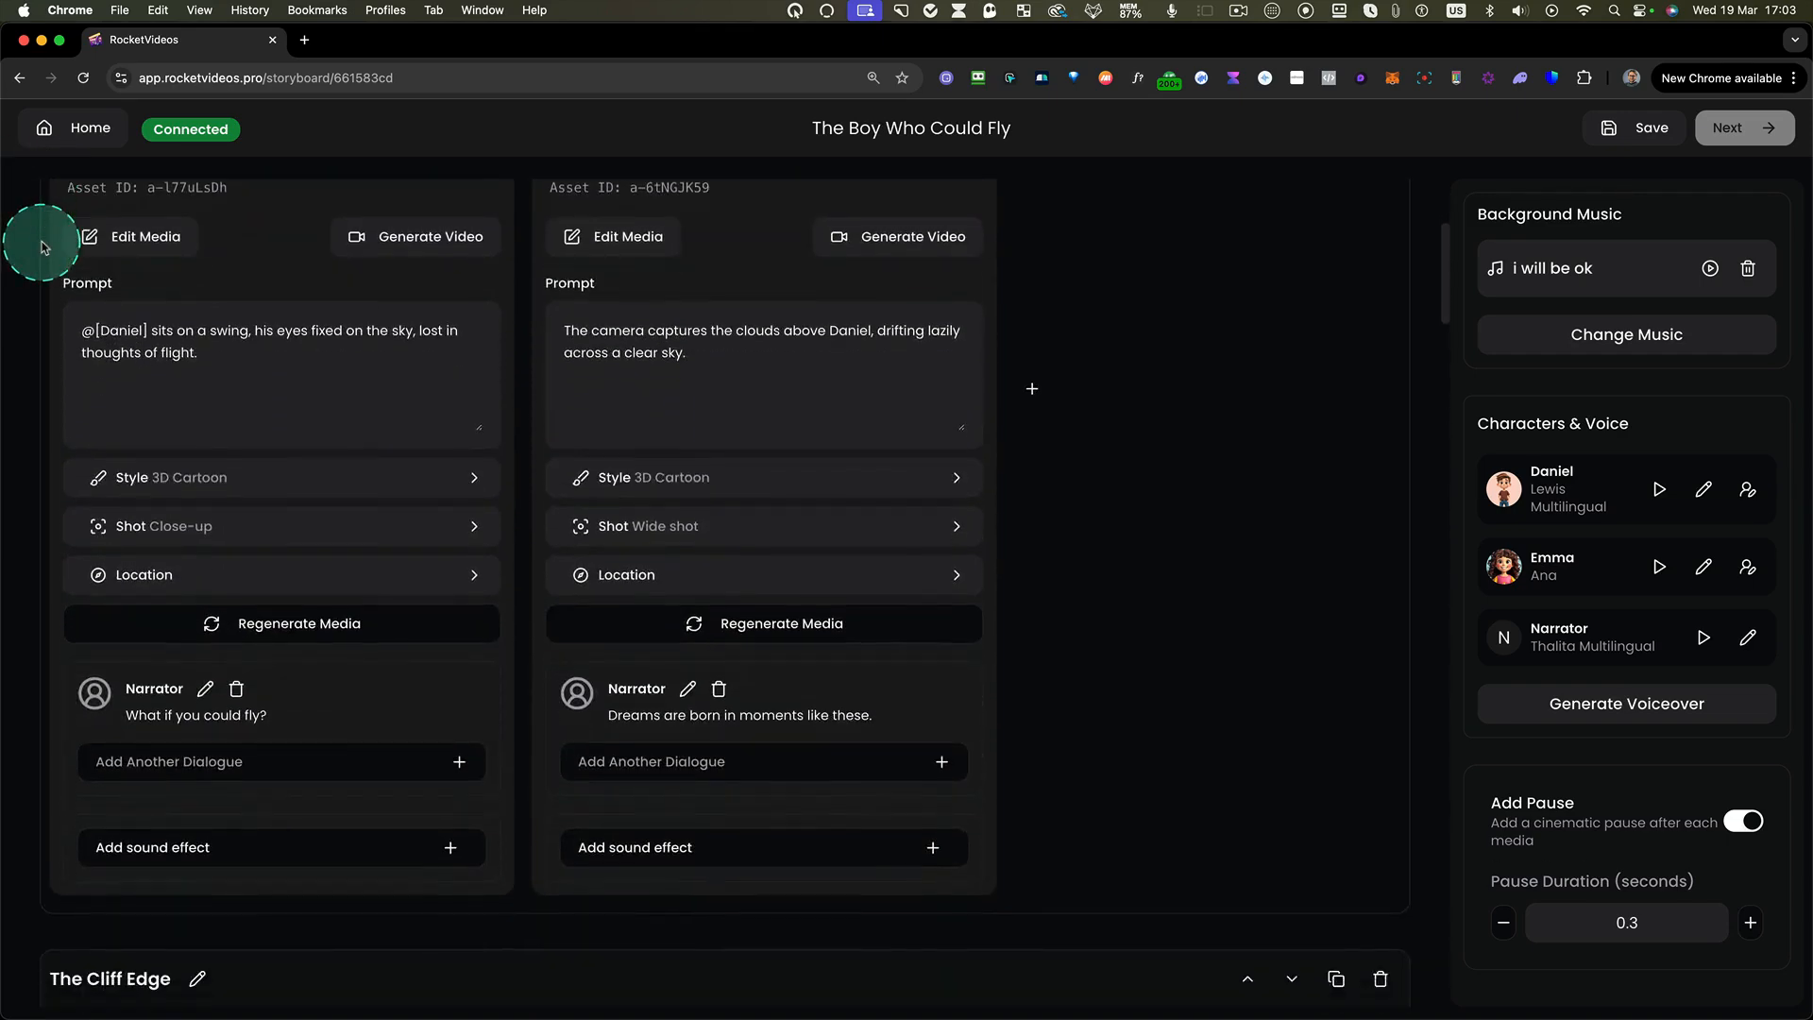
pyautogui.scroll(-4, 41, 247)
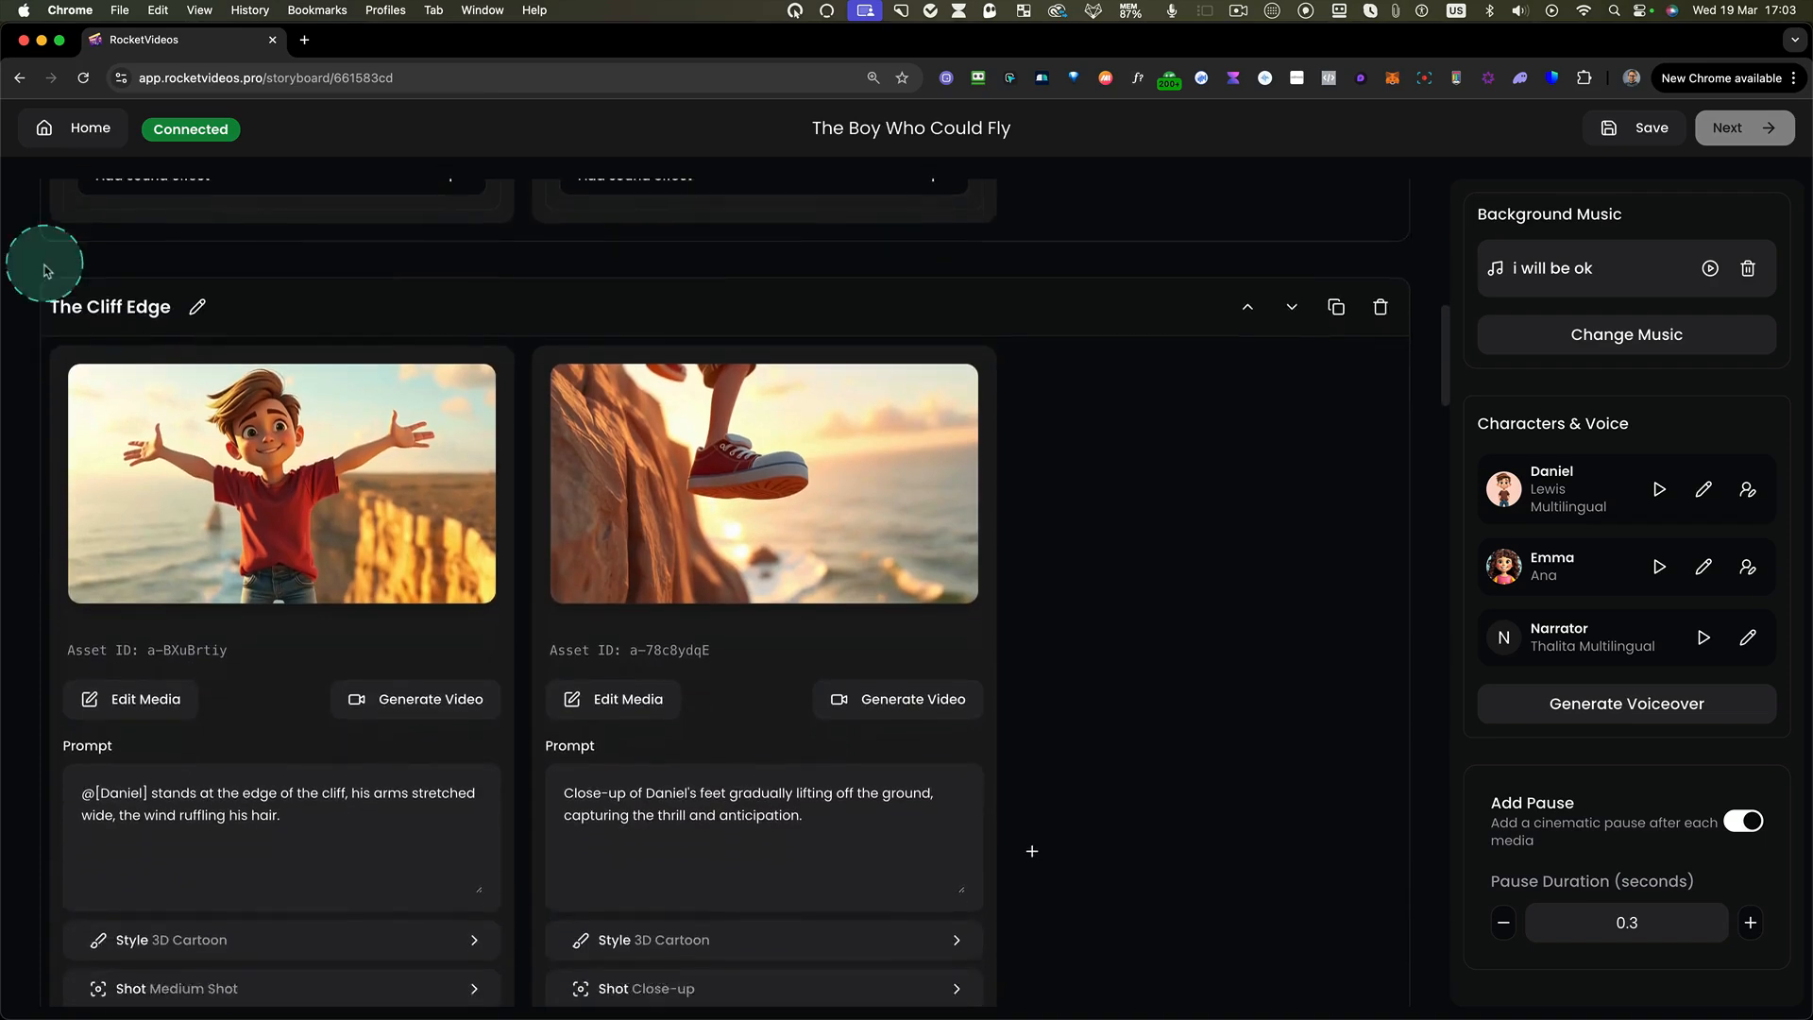
pyautogui.moveTo(34, 255); pyautogui.dragTo(804, 938)
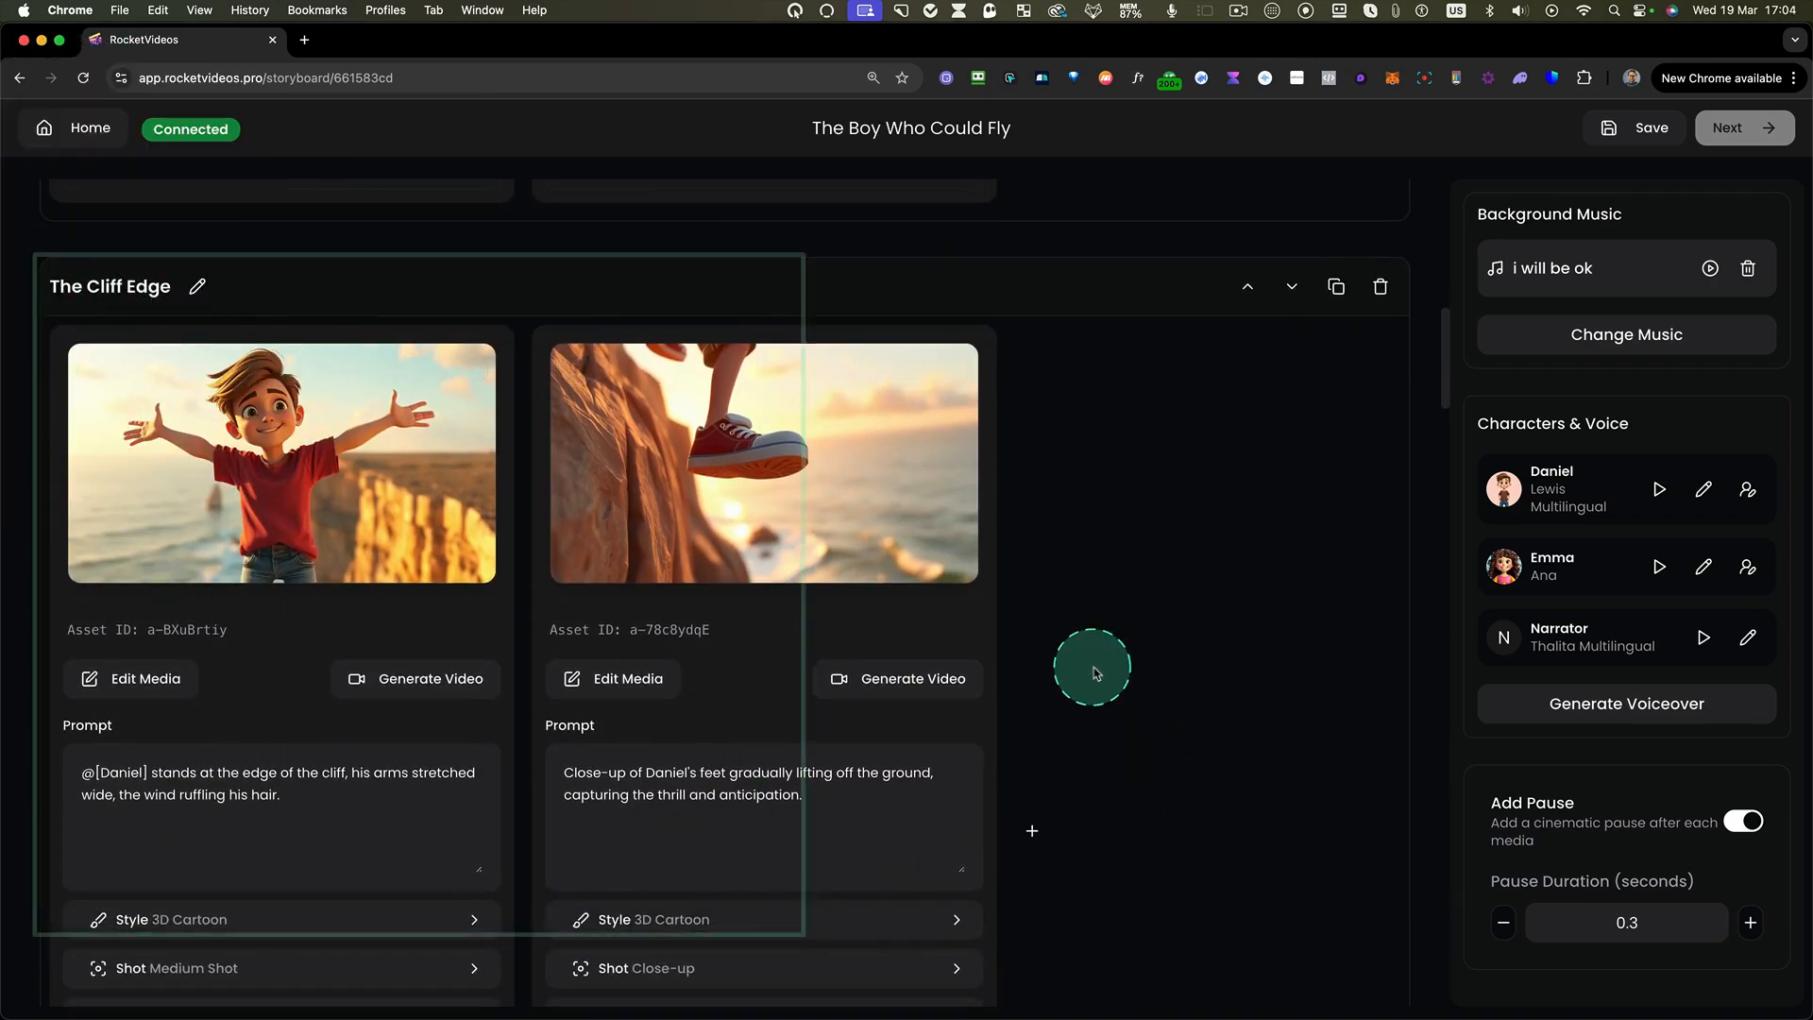
pyautogui.scroll(-12, 1085, 660)
pyautogui.scroll(1, 1095, 672)
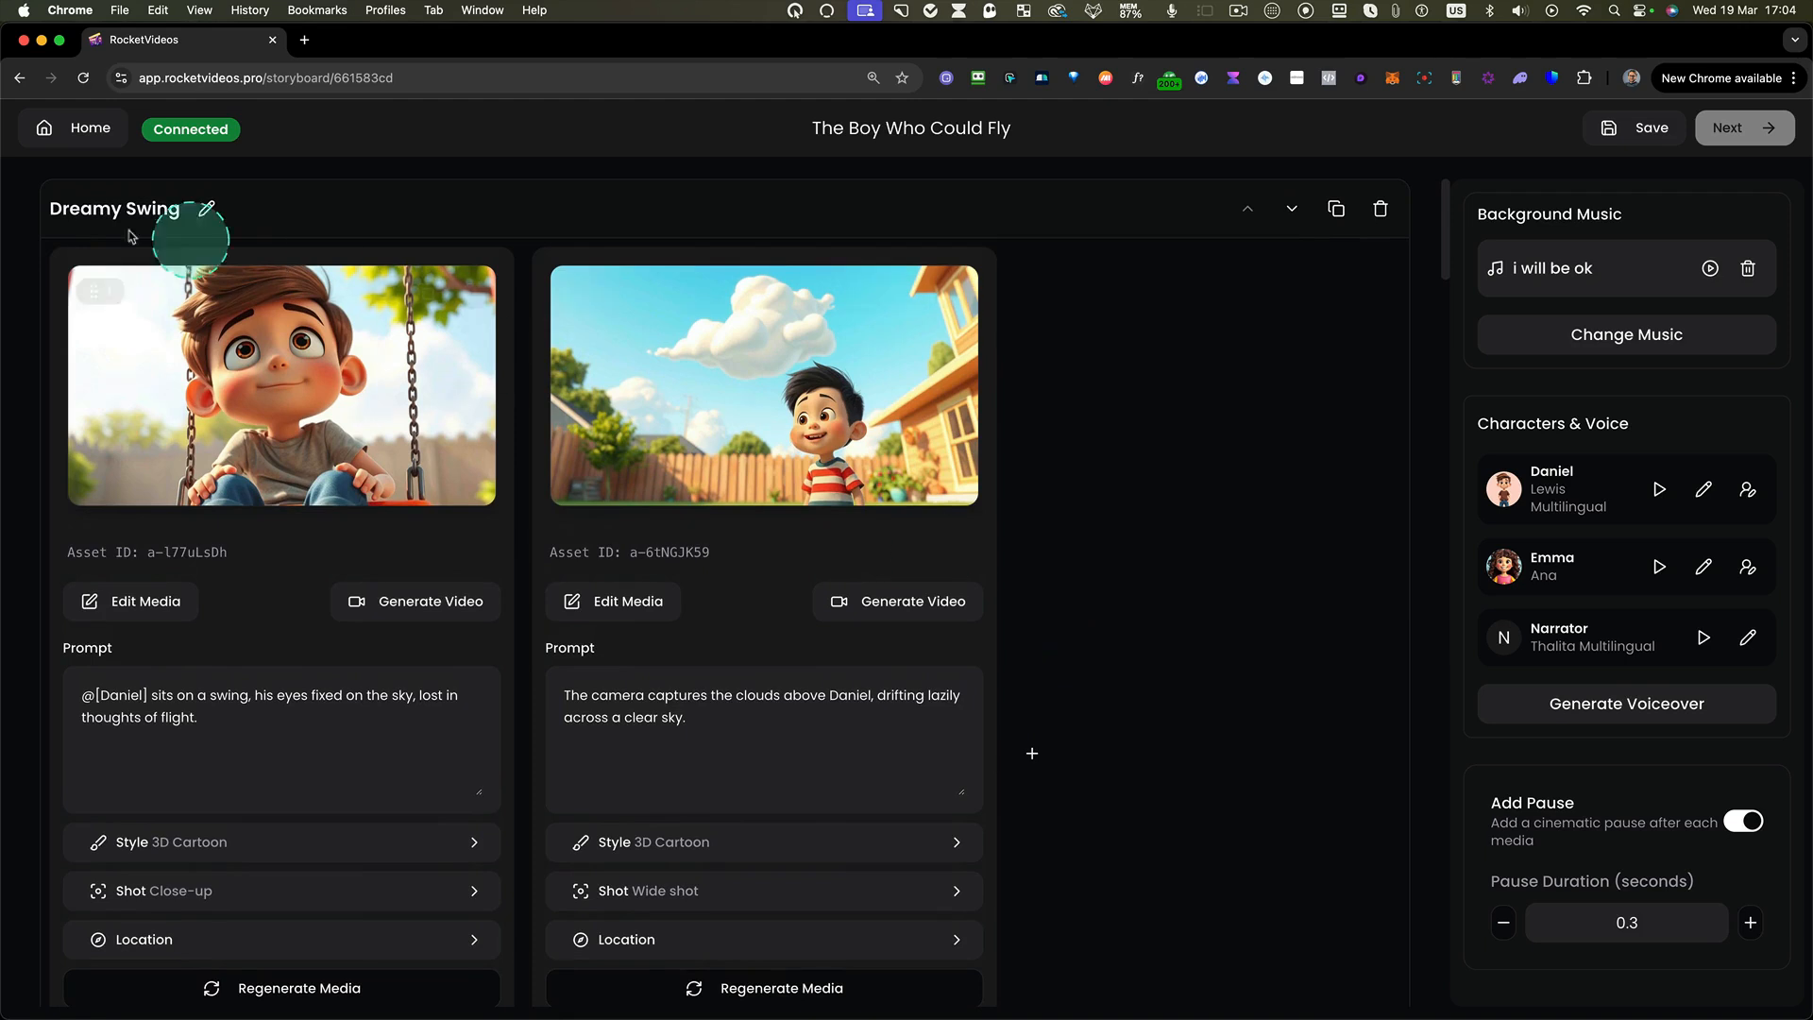
# - Examine the first media card of the Dreamy Swing scene, including its image, prompt and settings
pyautogui.moveTo(47, 248)
pyautogui.mouseDown()
pyautogui.moveTo(166, 491)
pyautogui.moveTo(548, 949)
pyautogui.moveTo(515, 1009)
pyautogui.mouseUp()
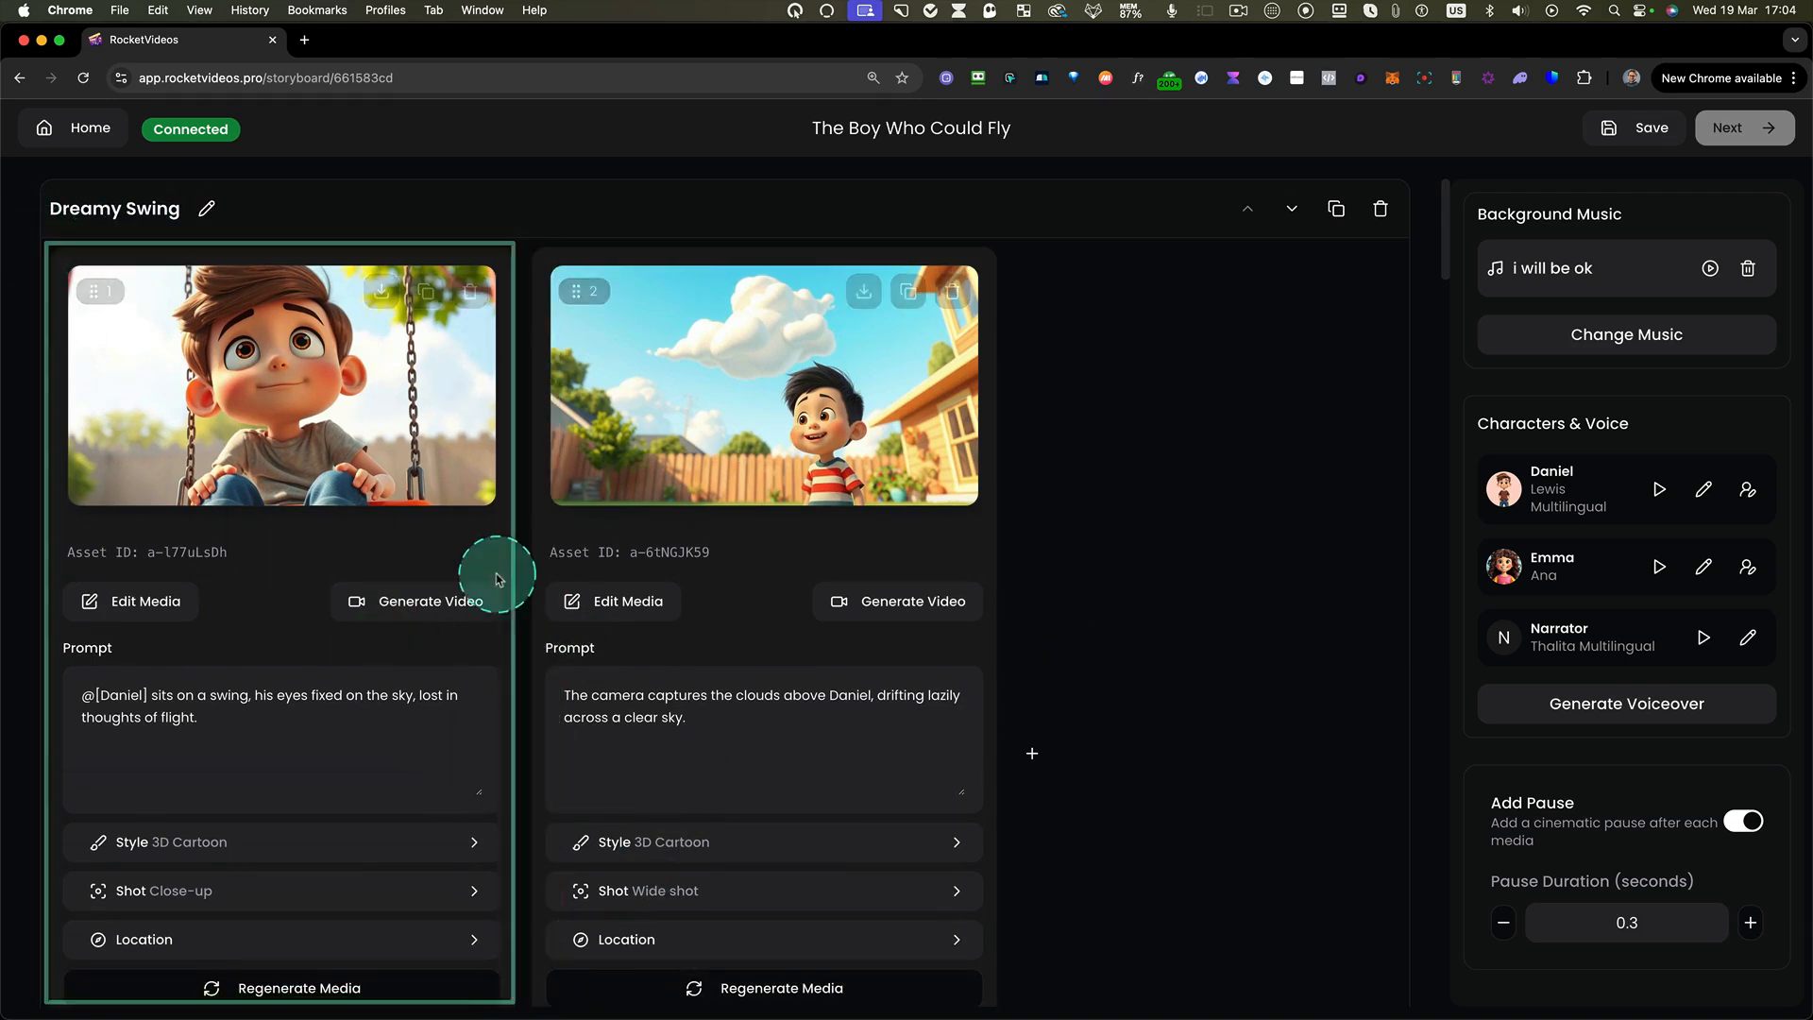
pyautogui.scroll(-1, 353, 486)
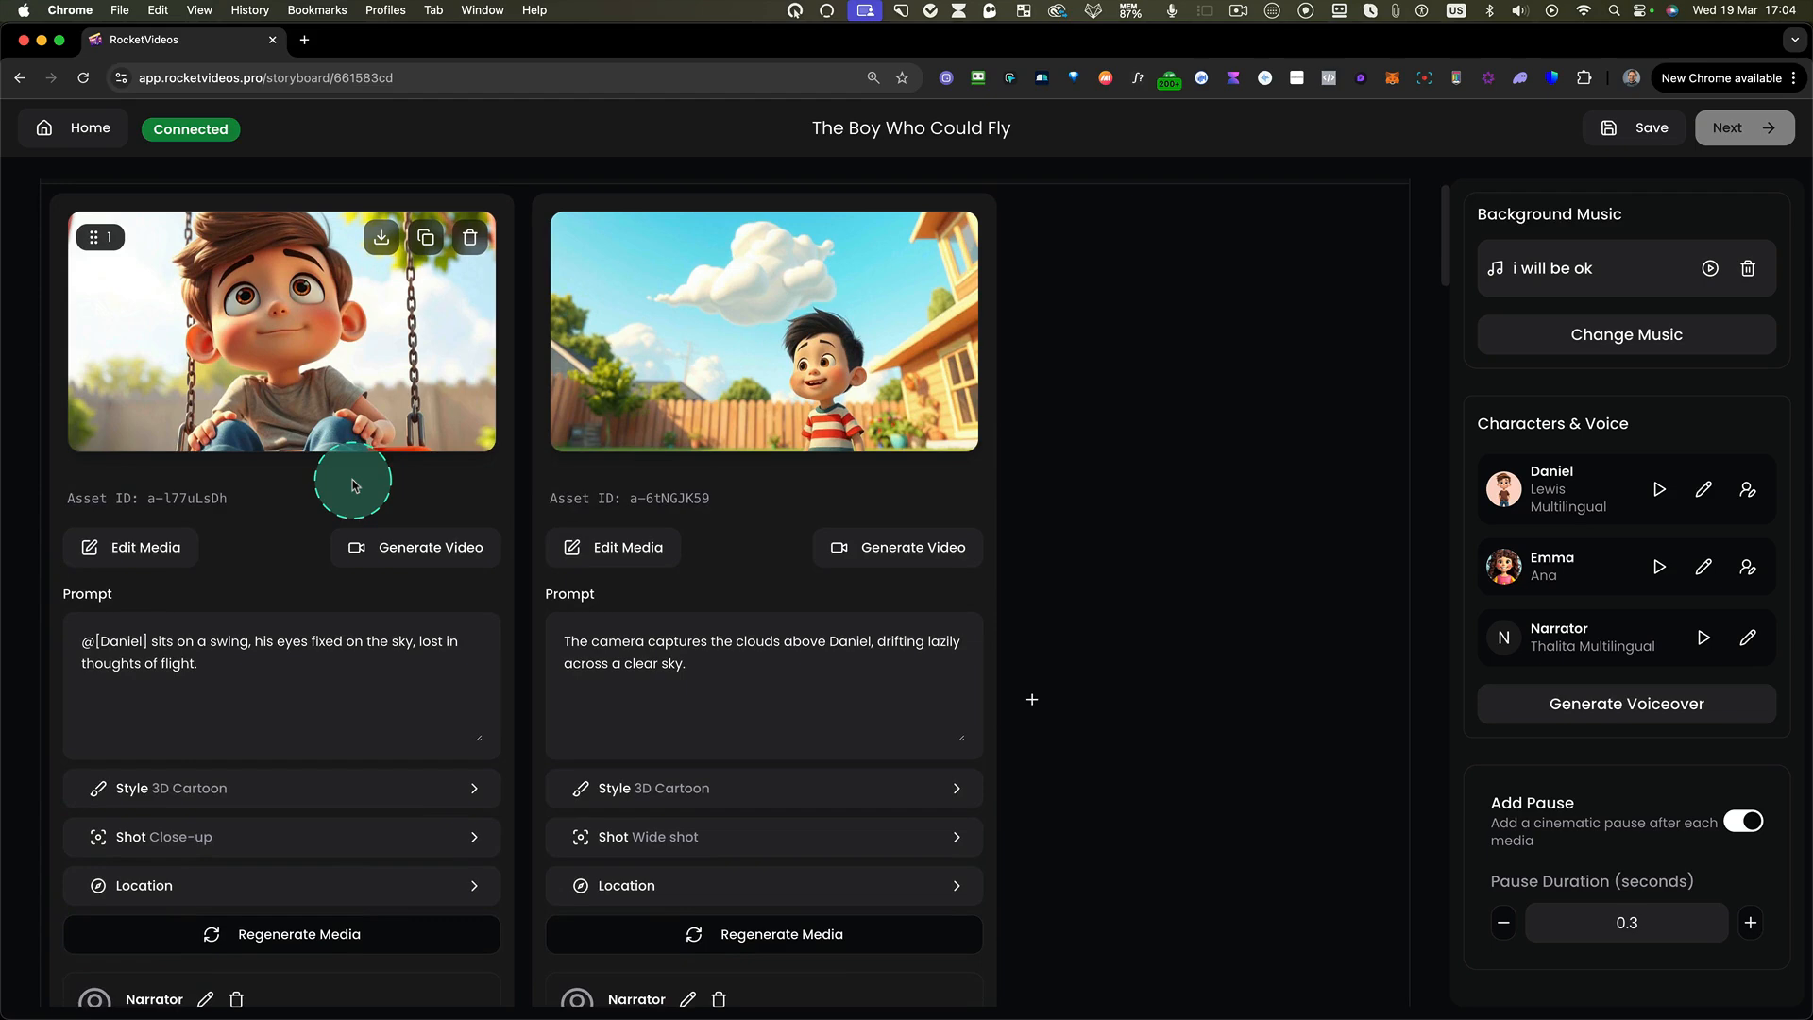
pyautogui.scroll(5, 327, 406)
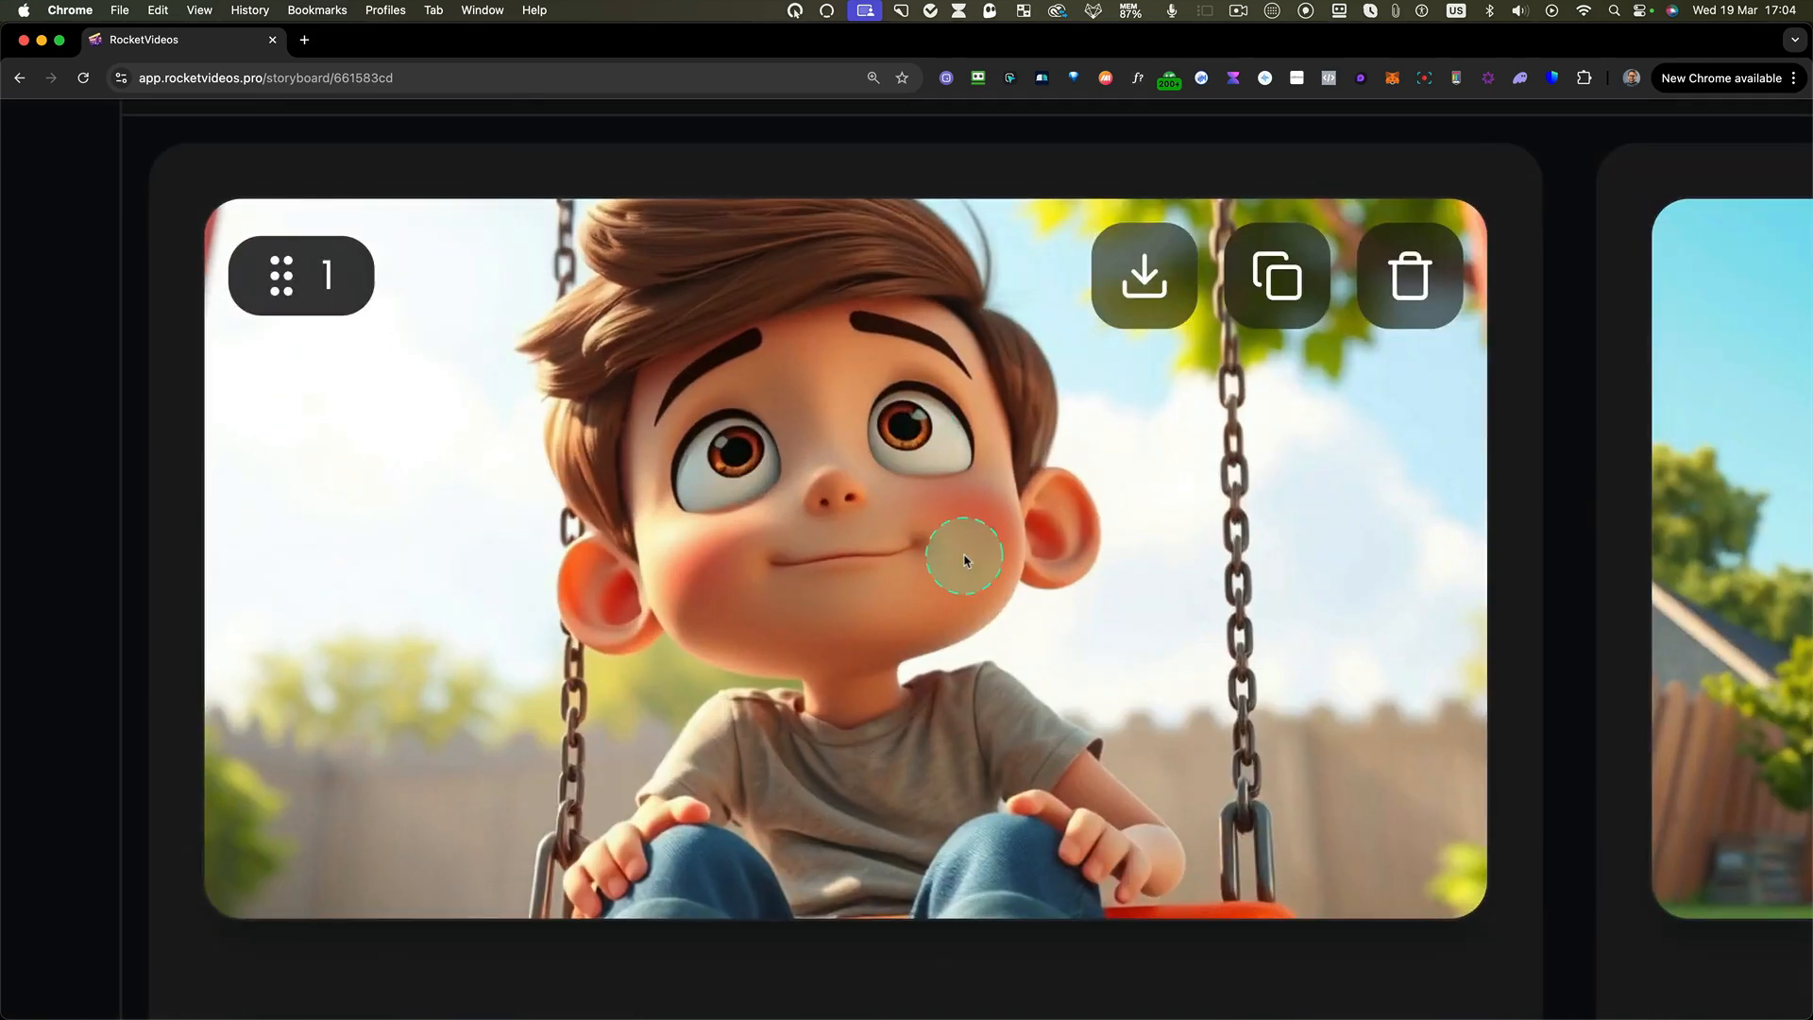
pyautogui.scroll(-5, 965, 560)
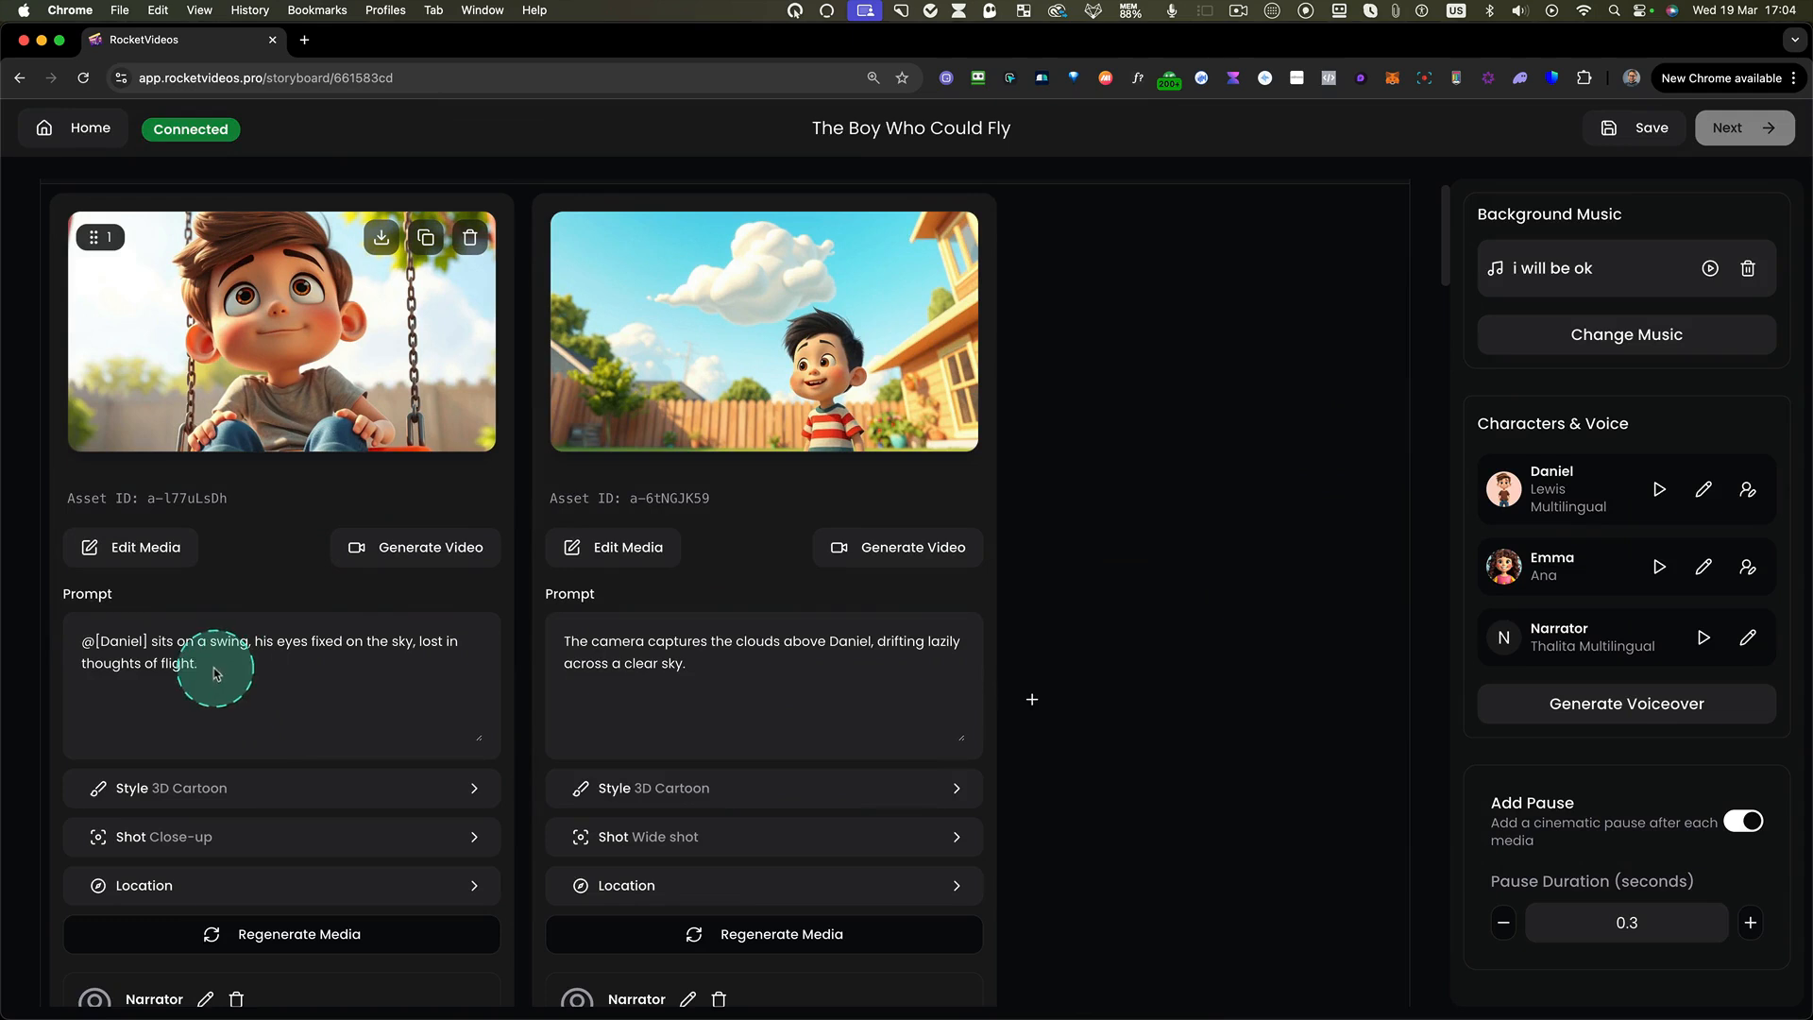
pyautogui.hotkey('ctrl', 'alt', 'm')
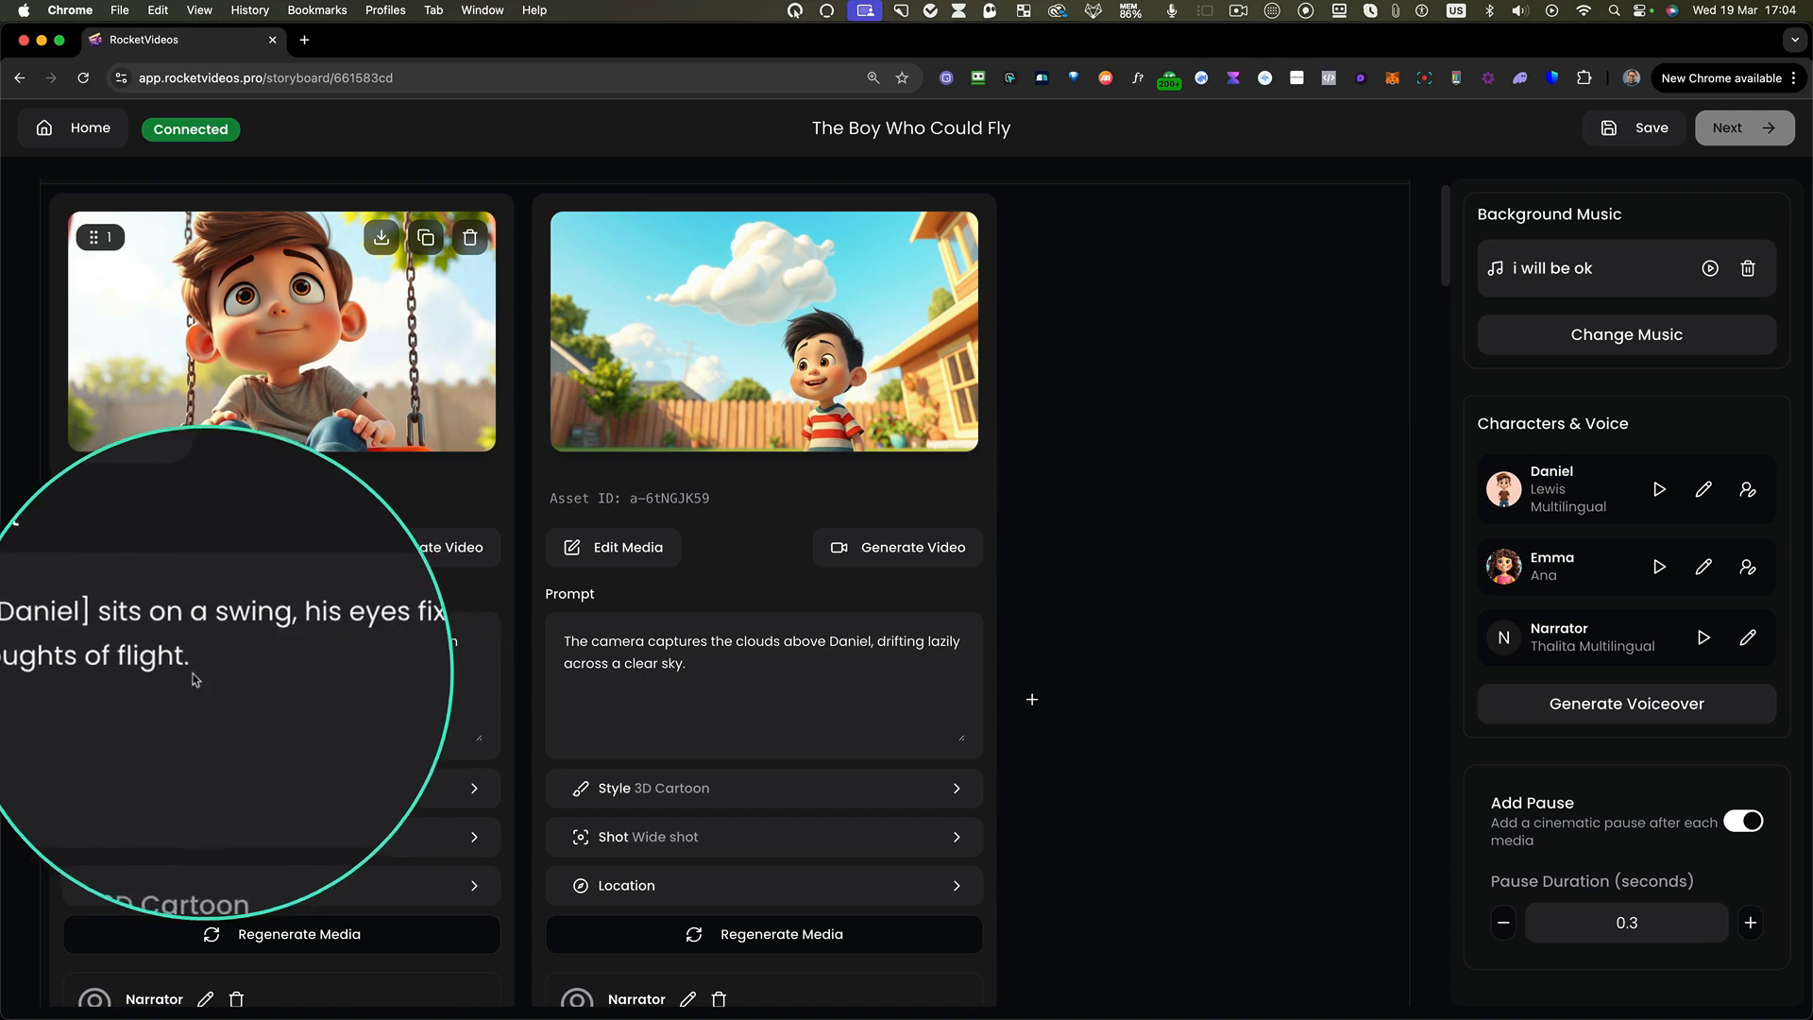
pyautogui.hotkey('ctrl', 'alt', 'm')
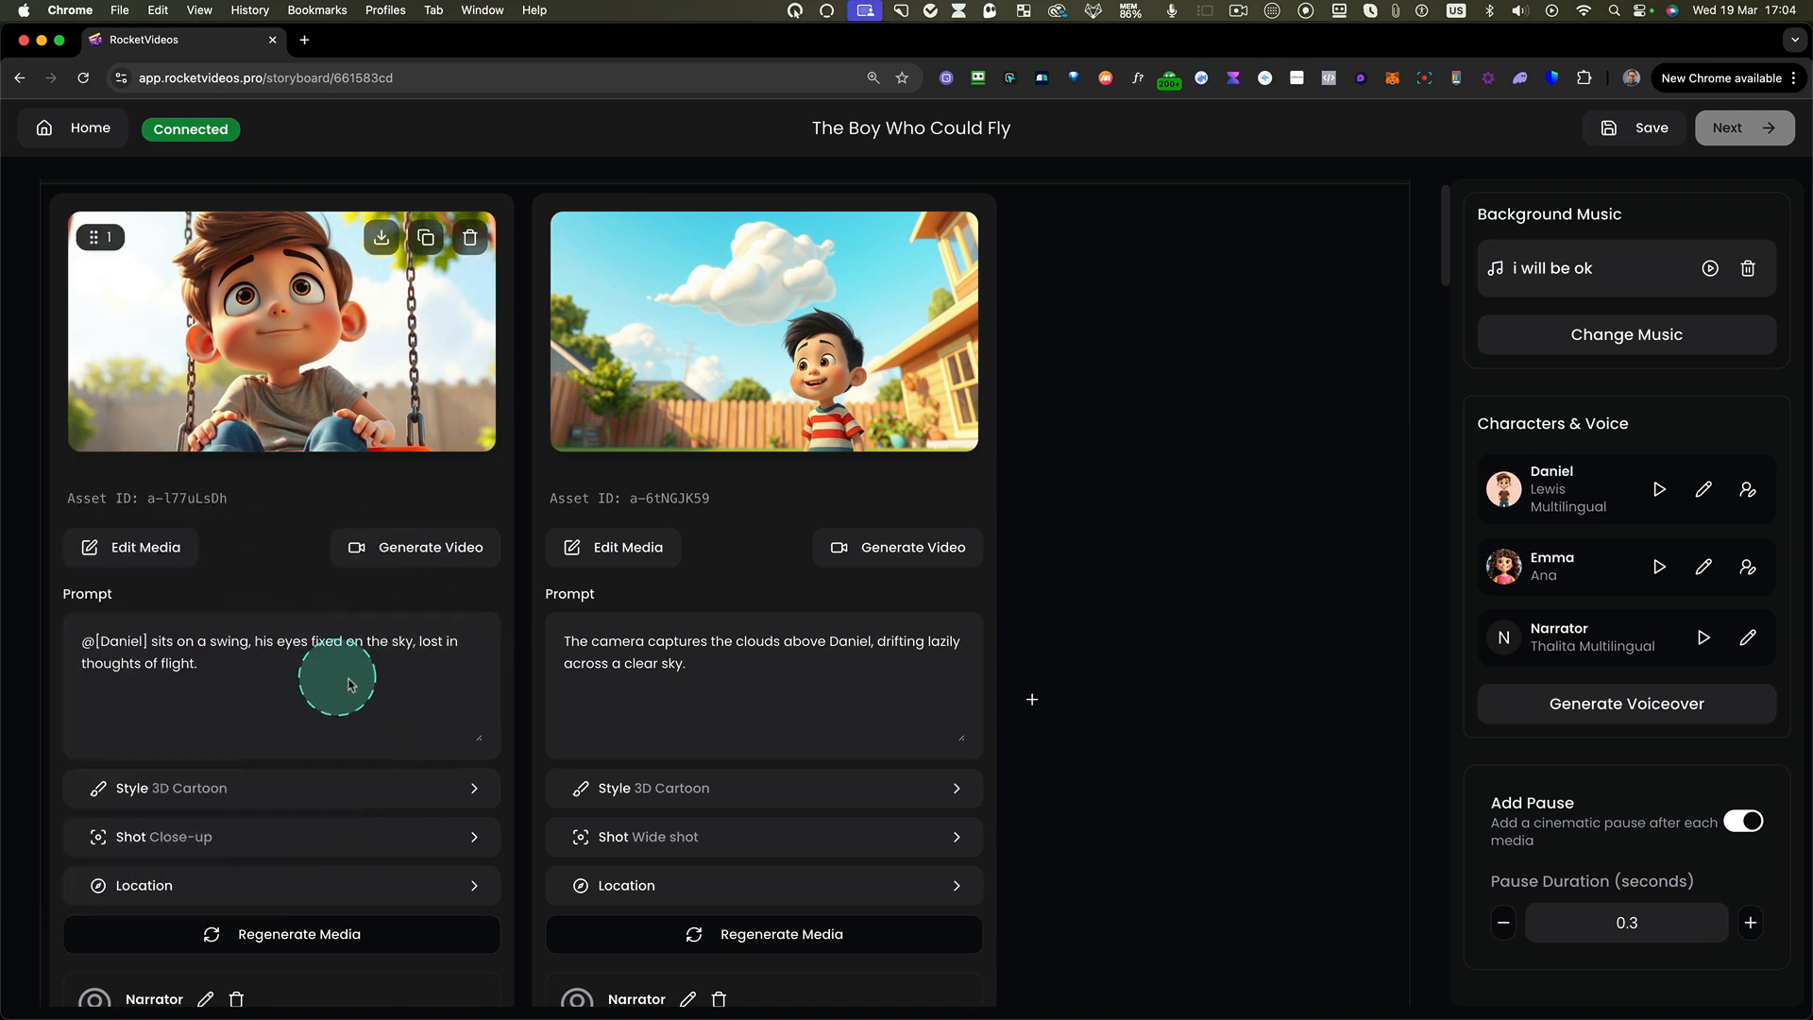
pyautogui.scroll(-1, 370, 692)
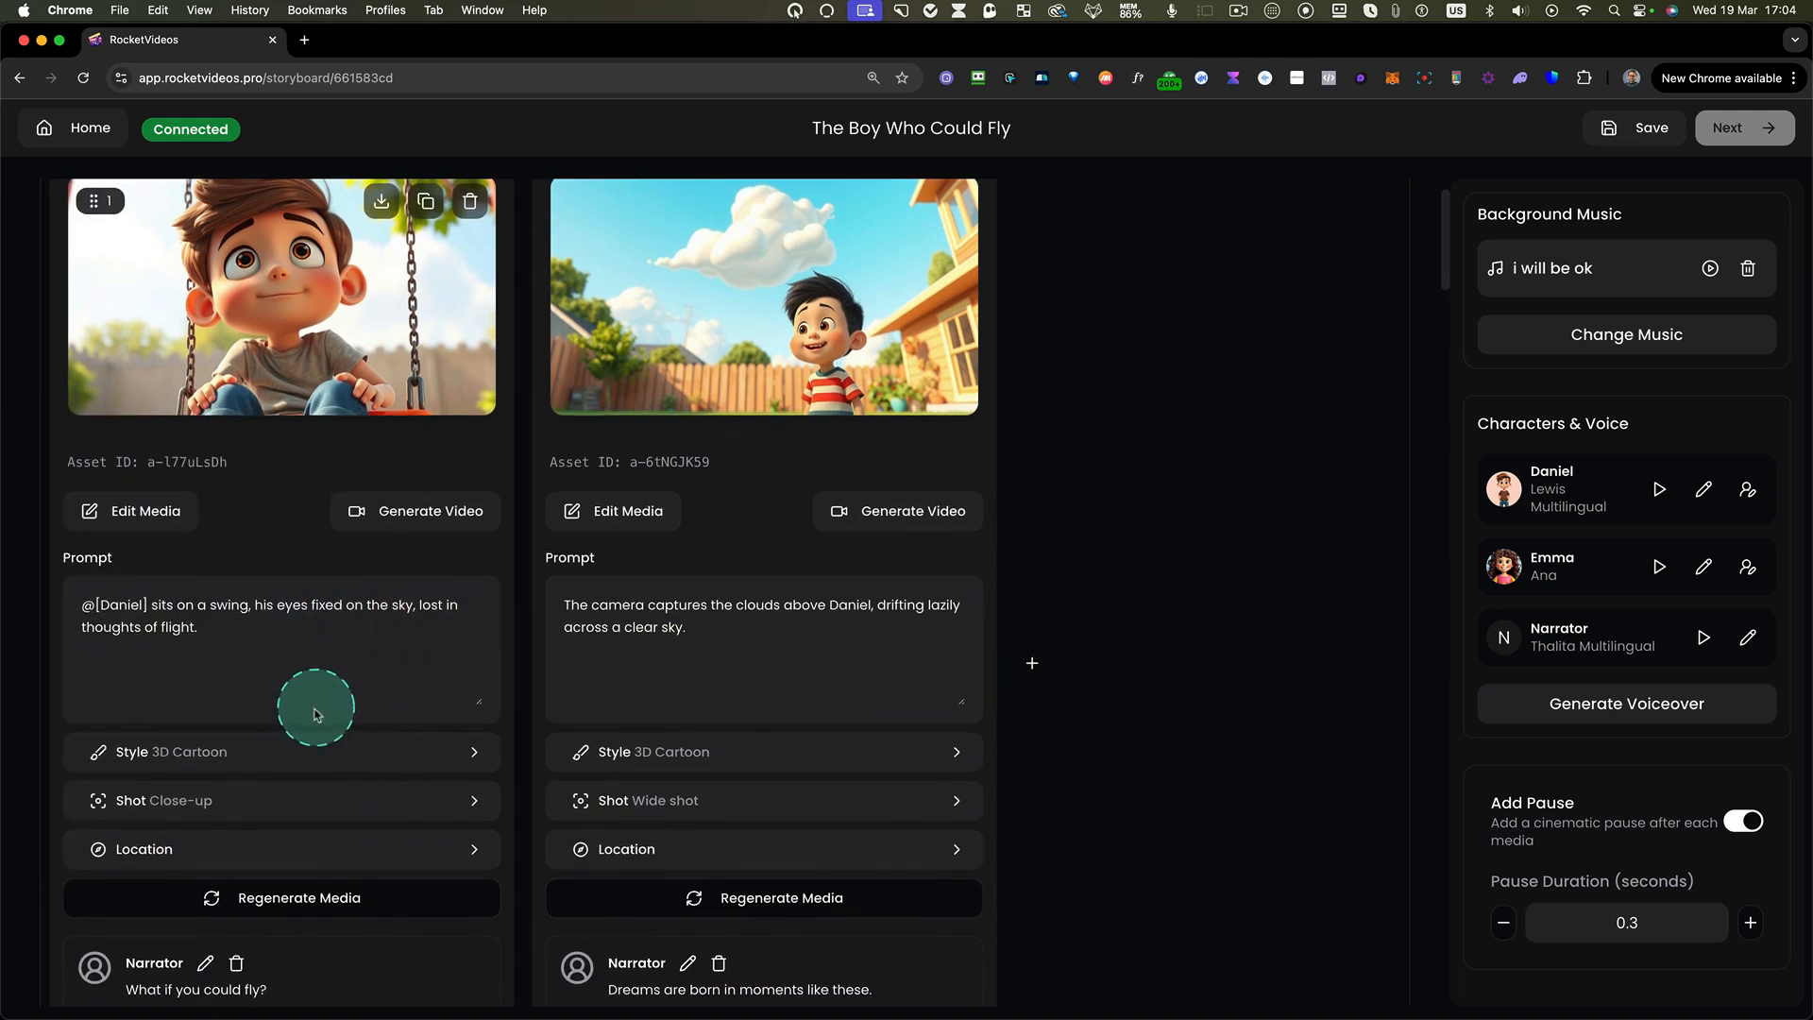
pyautogui.scroll(1, 342, 629)
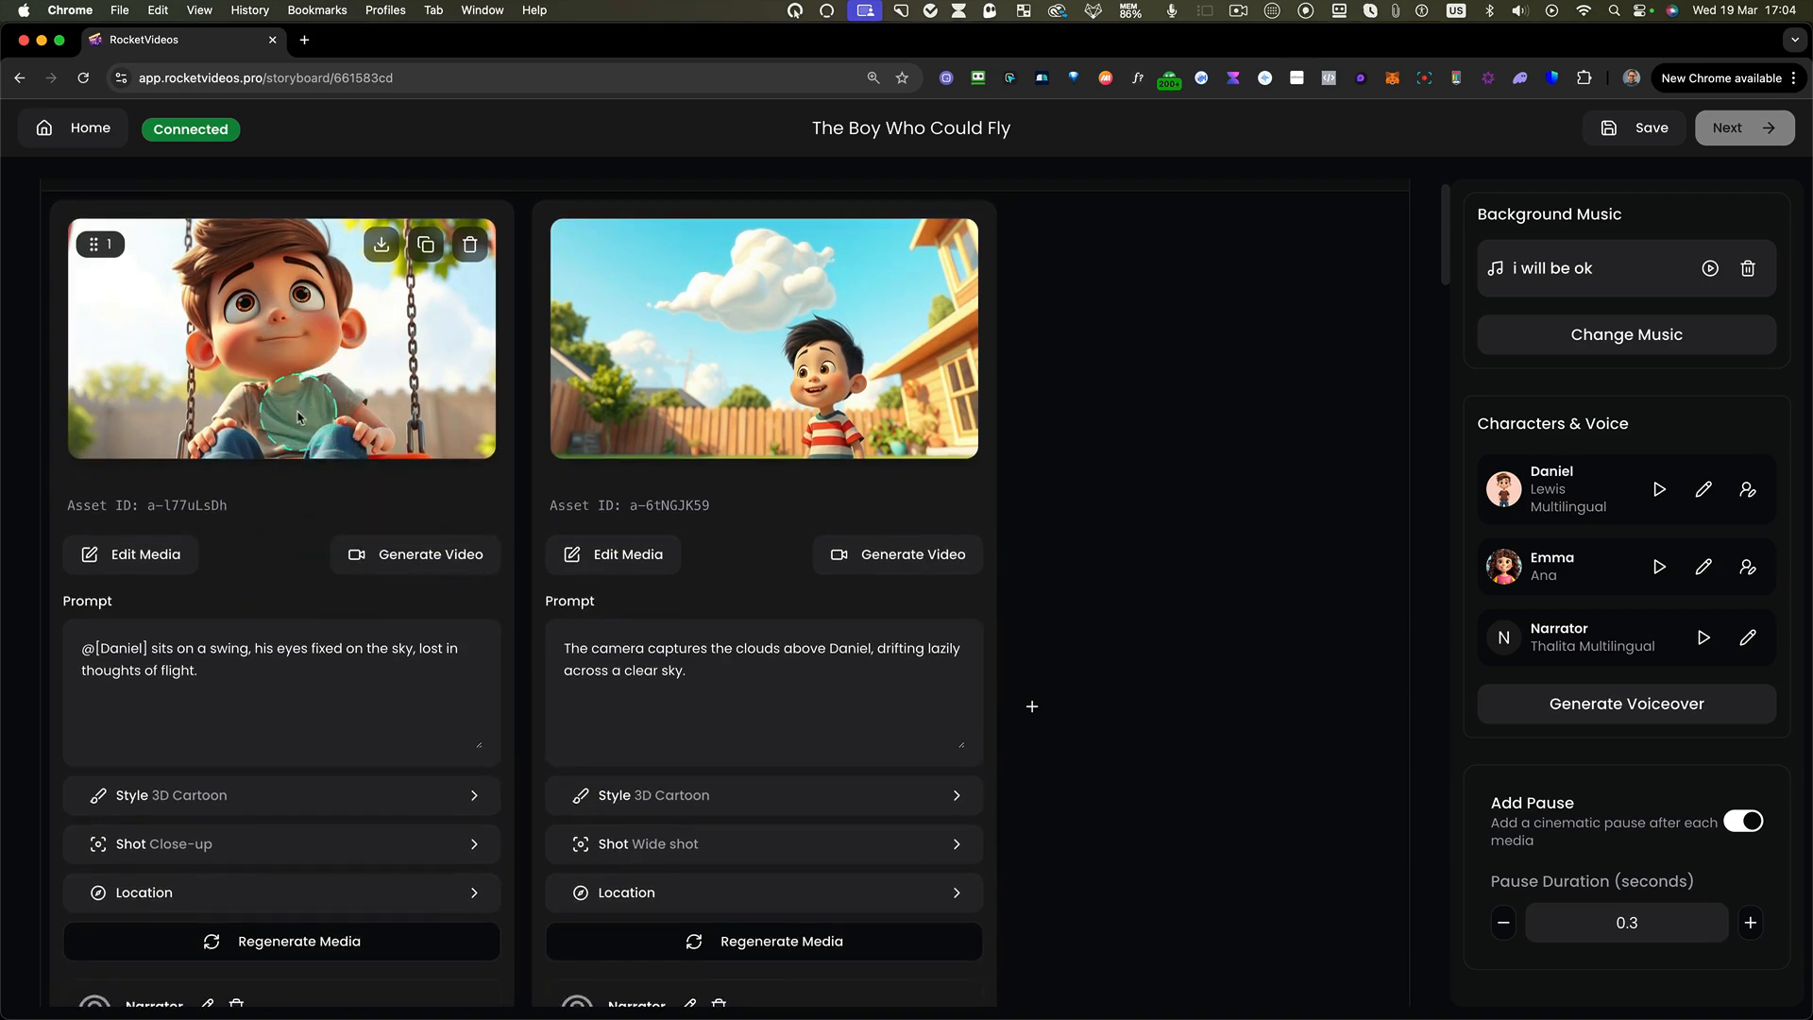
pyautogui.scroll(1, 269, 525)
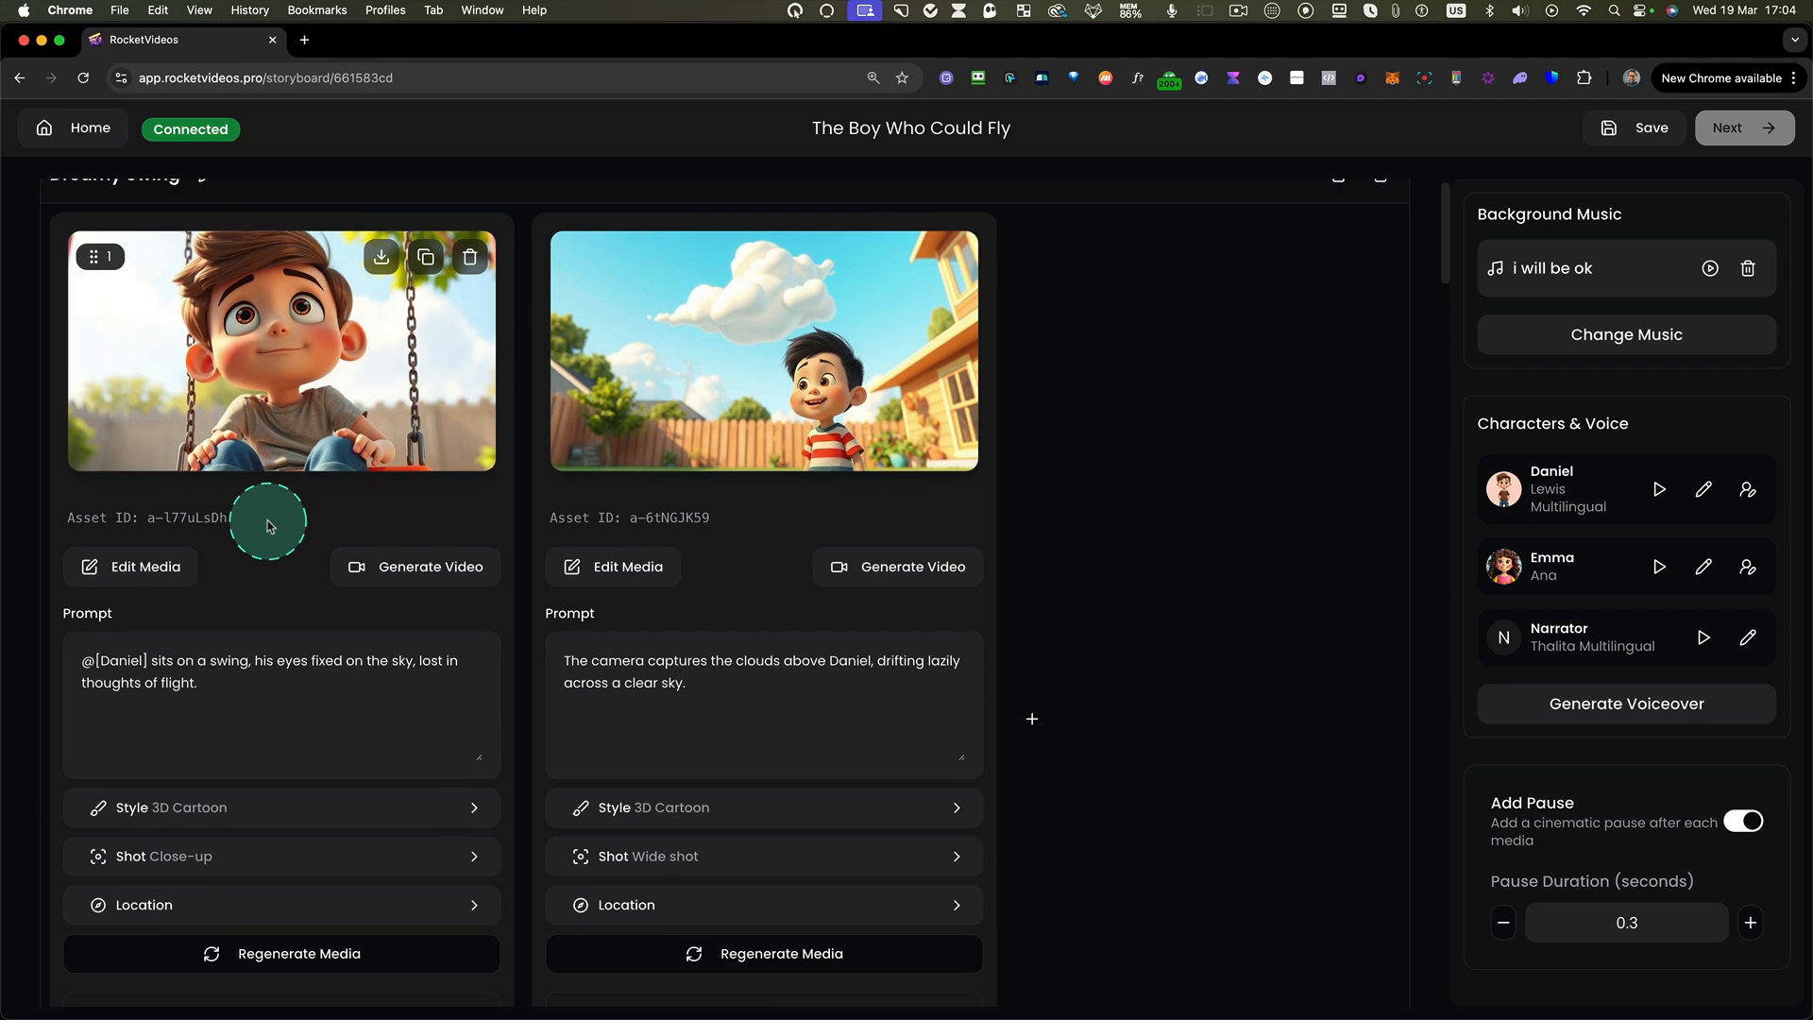
# - Replace "sits" with "stand" in the prompt of the Dreamy Swing scene's first image
pyautogui.scroll(-1, 264, 479)
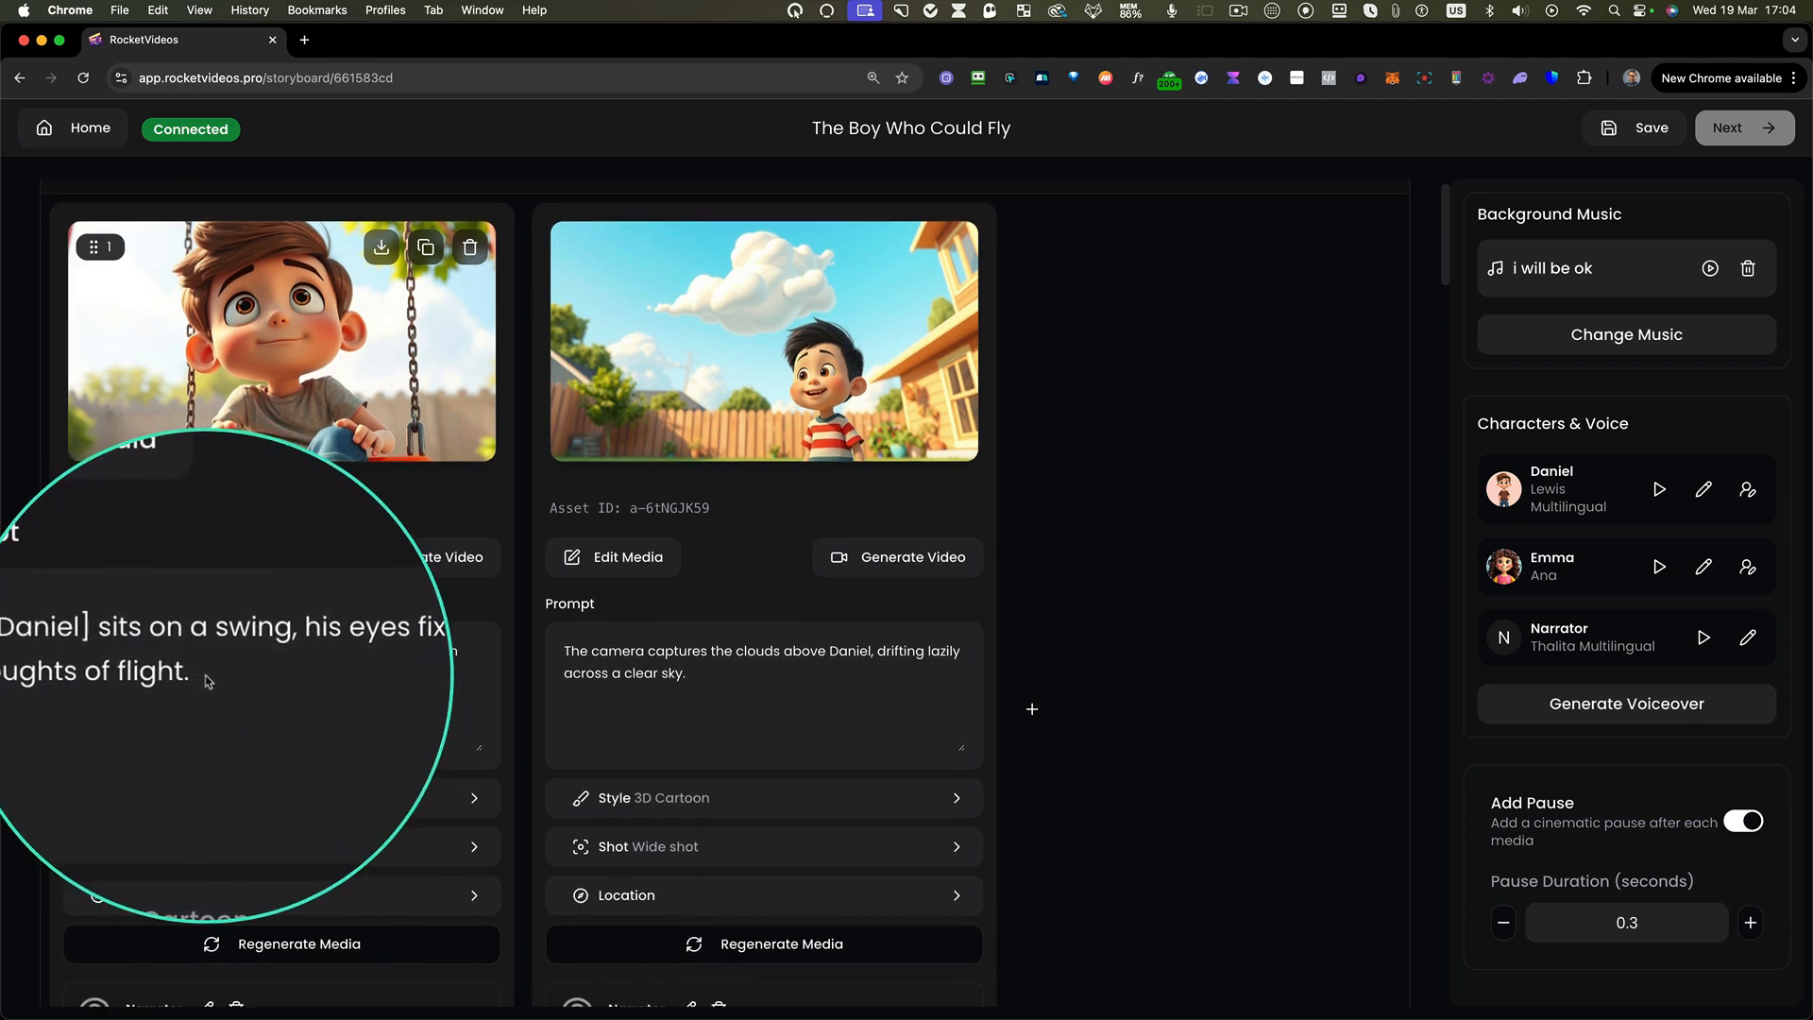
pyautogui.doubleClick(166, 655)
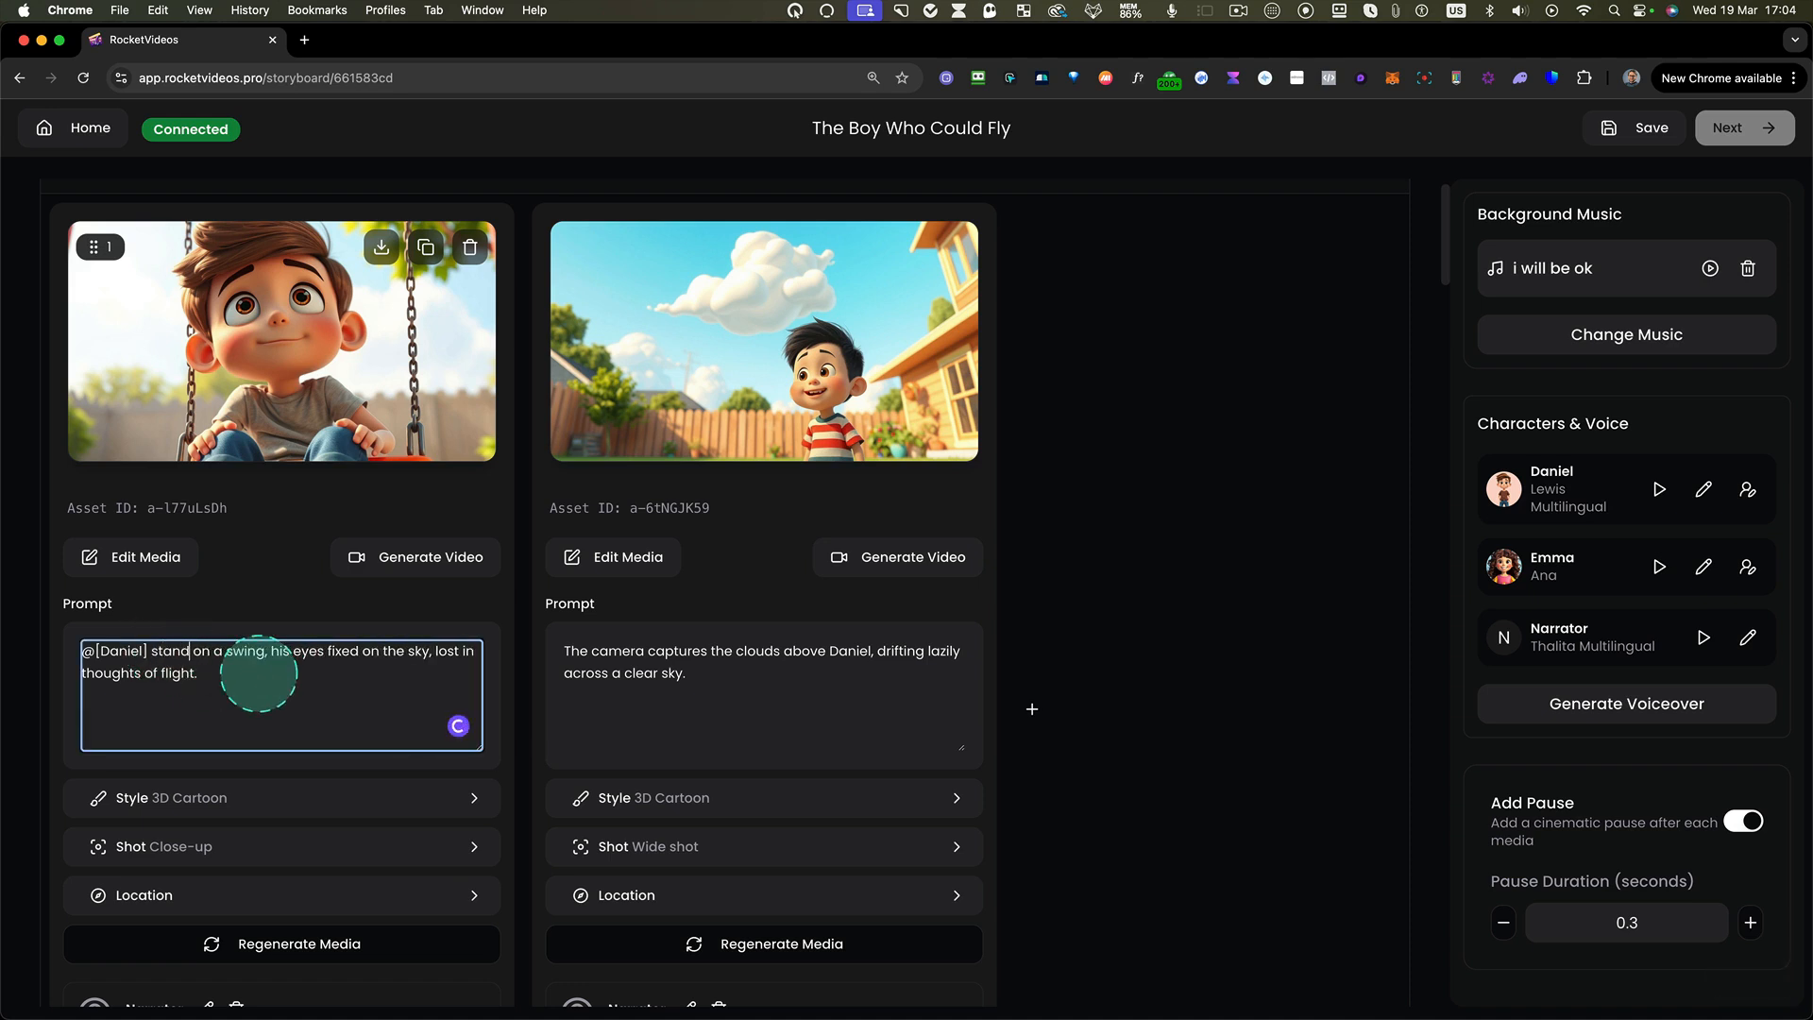
# - Set the weather to Rain in the first image's location settings and save the changes
pyautogui.scroll(-2, 250, 675)
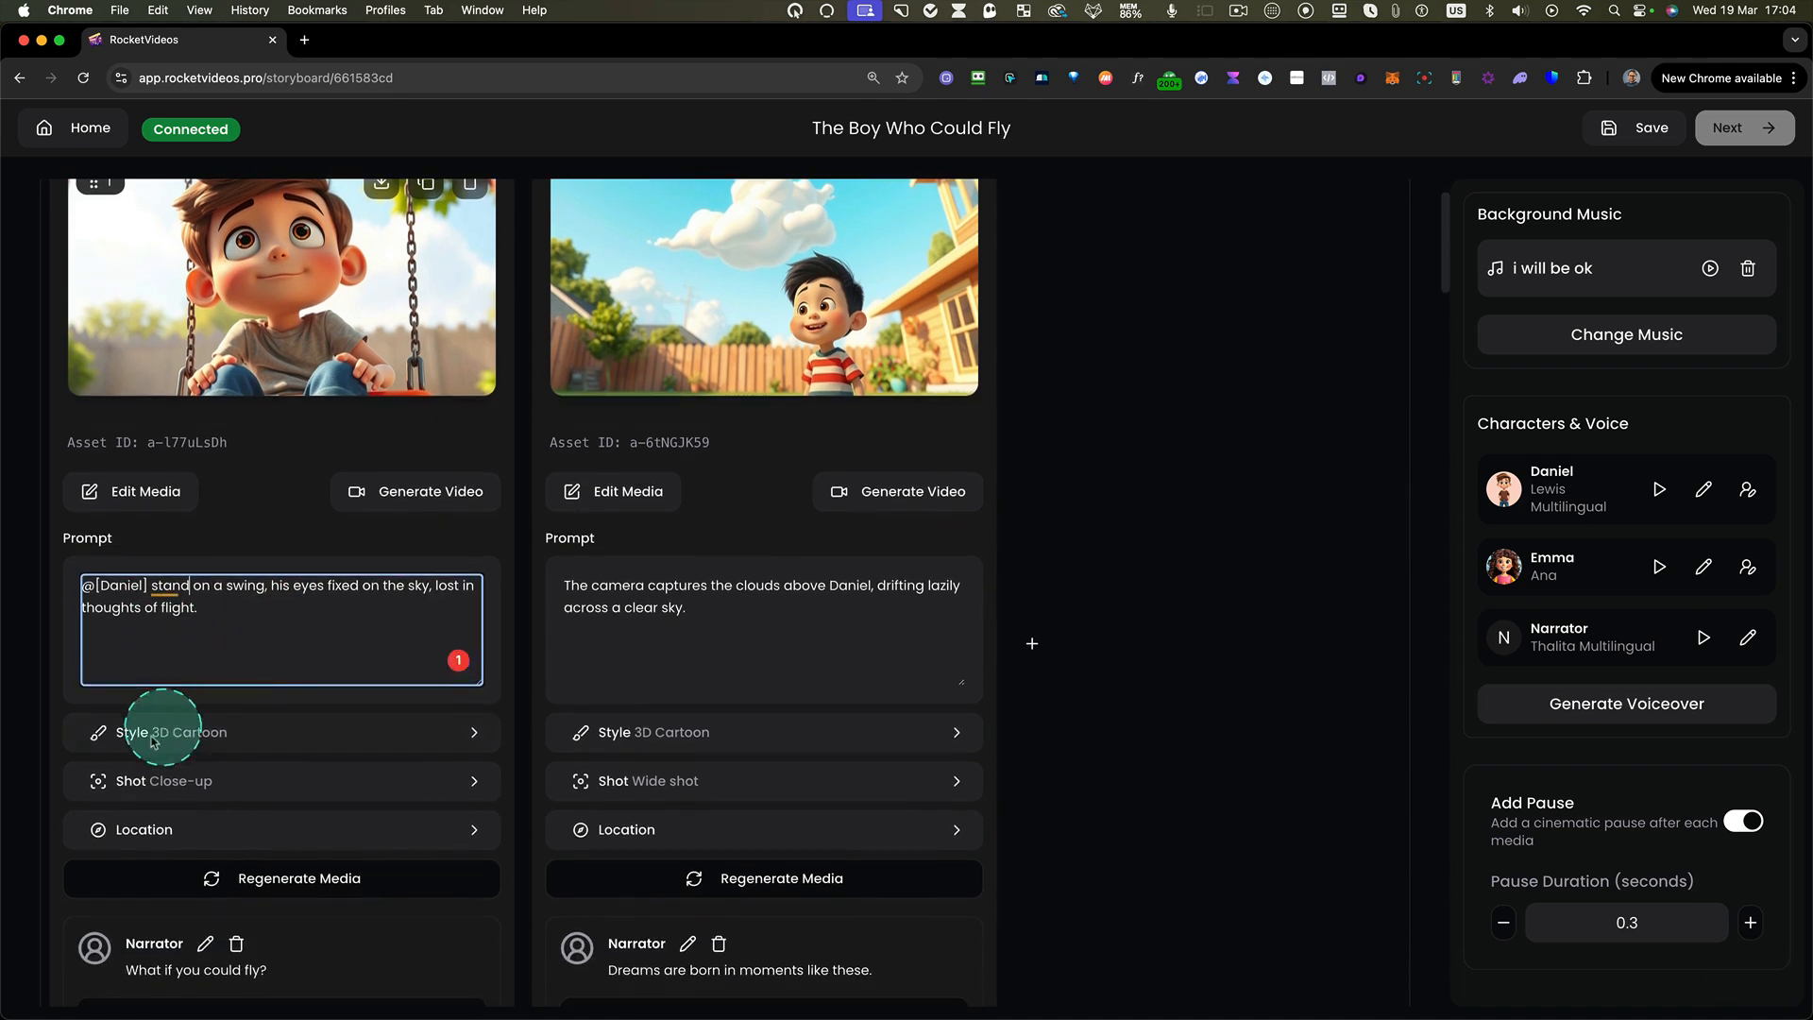
pyautogui.click(151, 831)
pyautogui.click(754, 432)
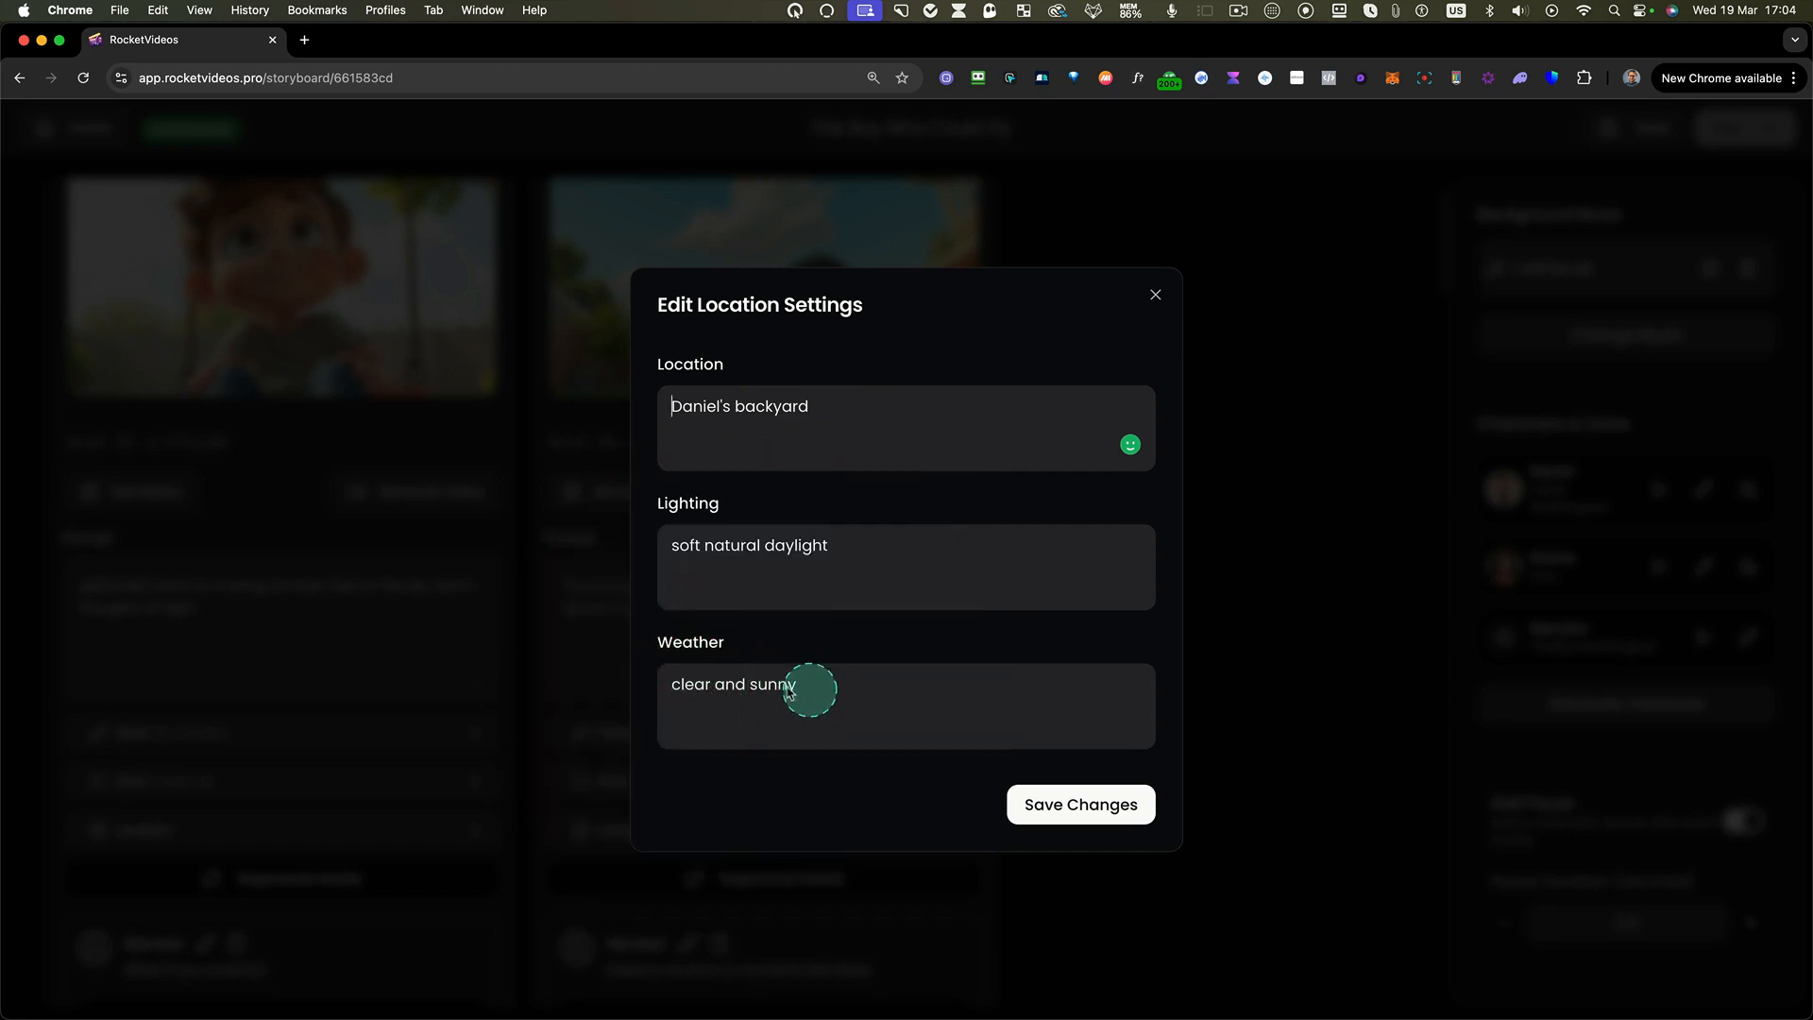
pyautogui.moveTo(818, 692); pyautogui.dragTo(649, 680)
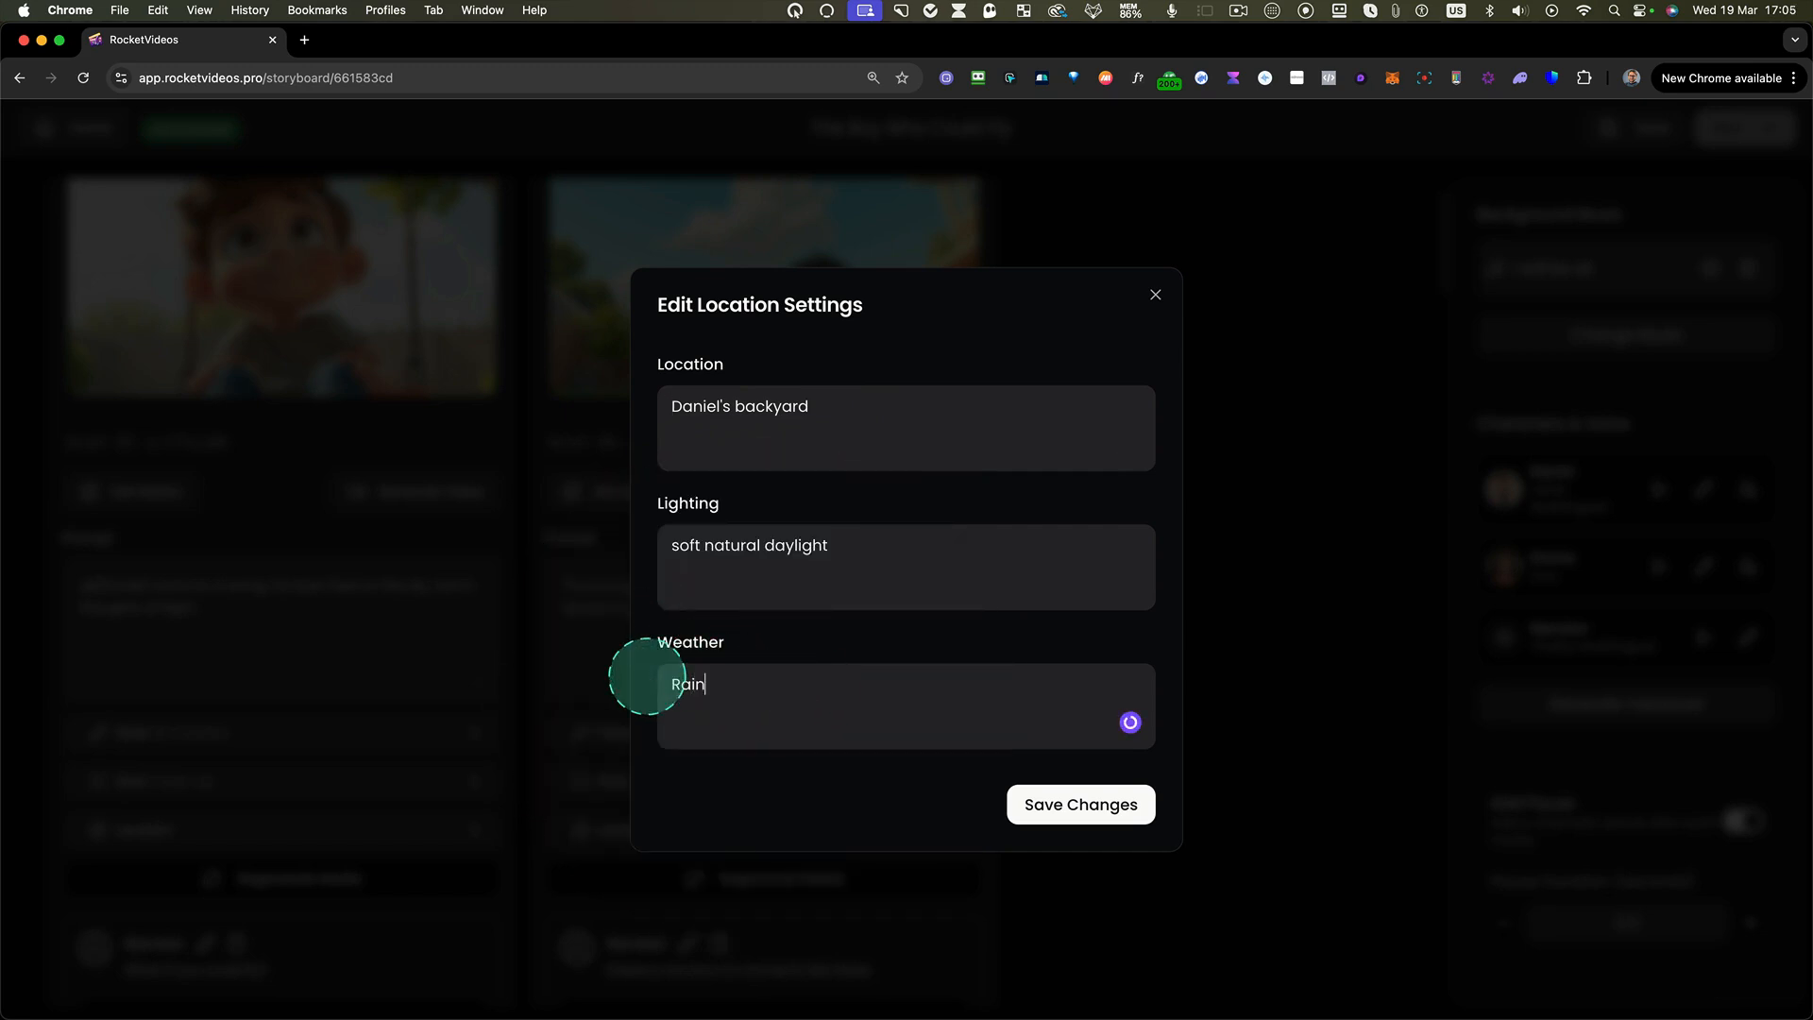
pyautogui.click(1084, 802)
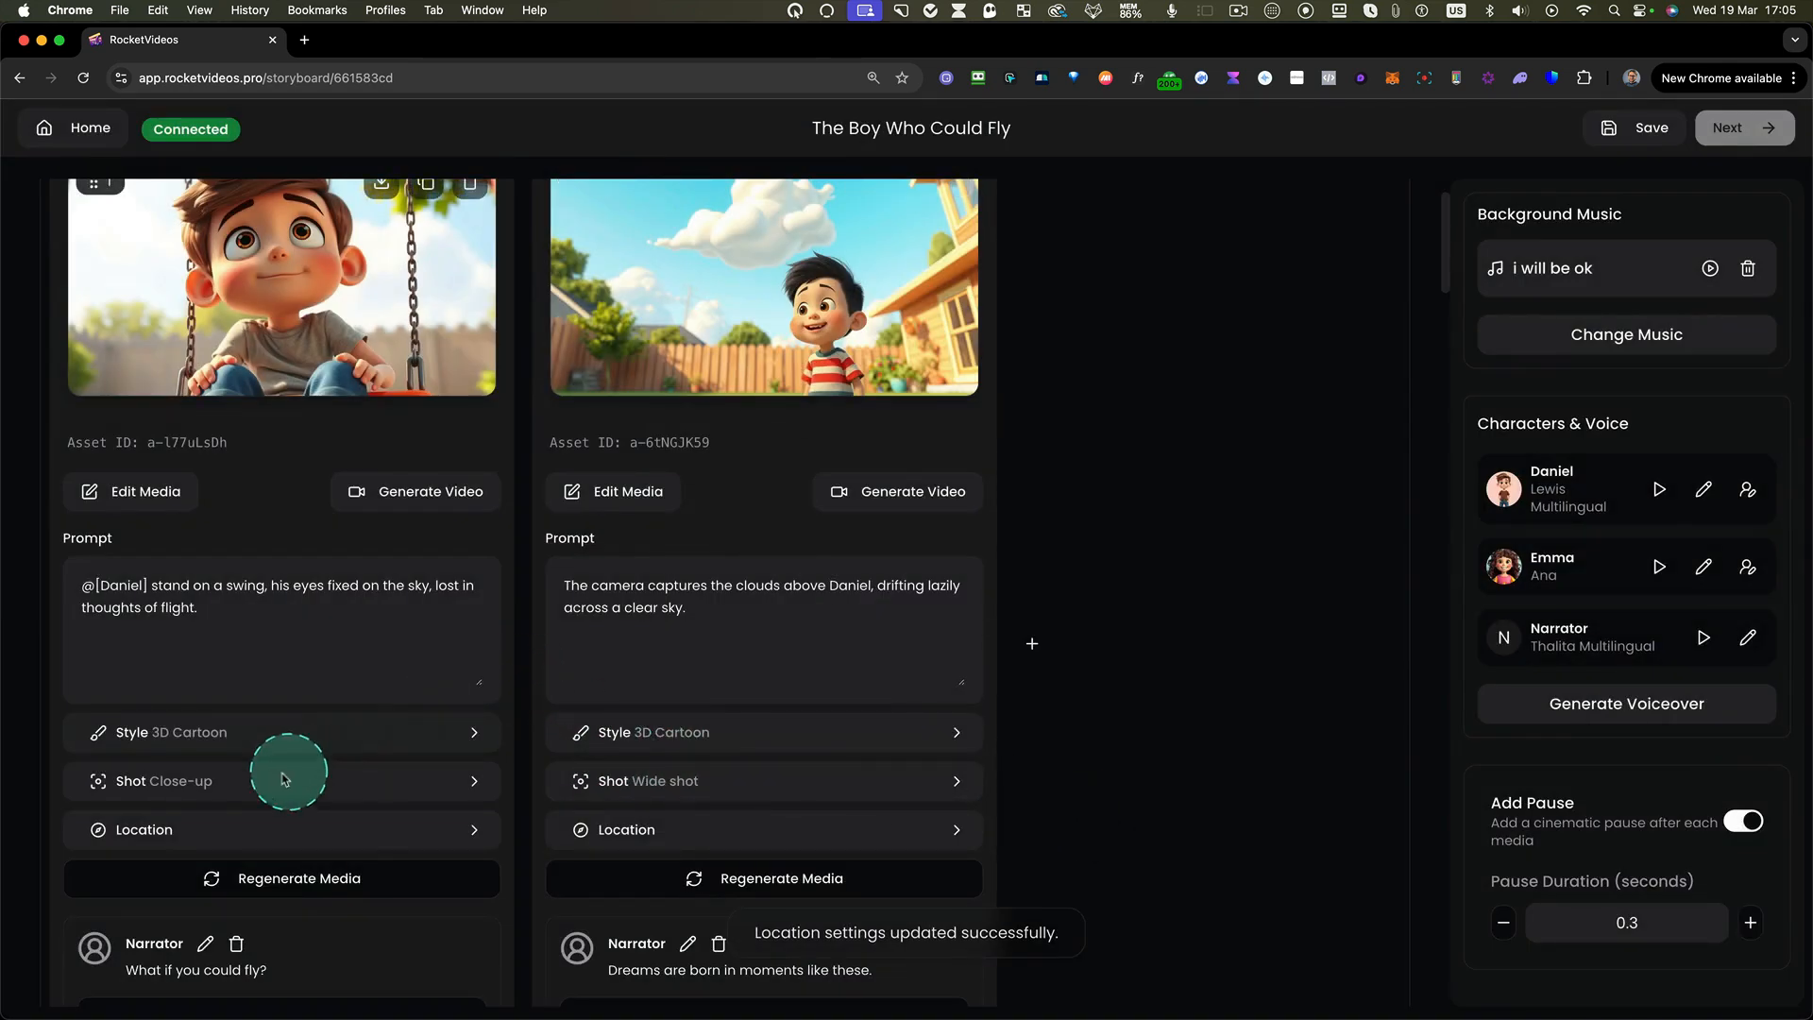
# - Set the shot type of the Dreamy Swing scene's first image to Medium Shot and regenerate the media
pyautogui.click(151, 784)
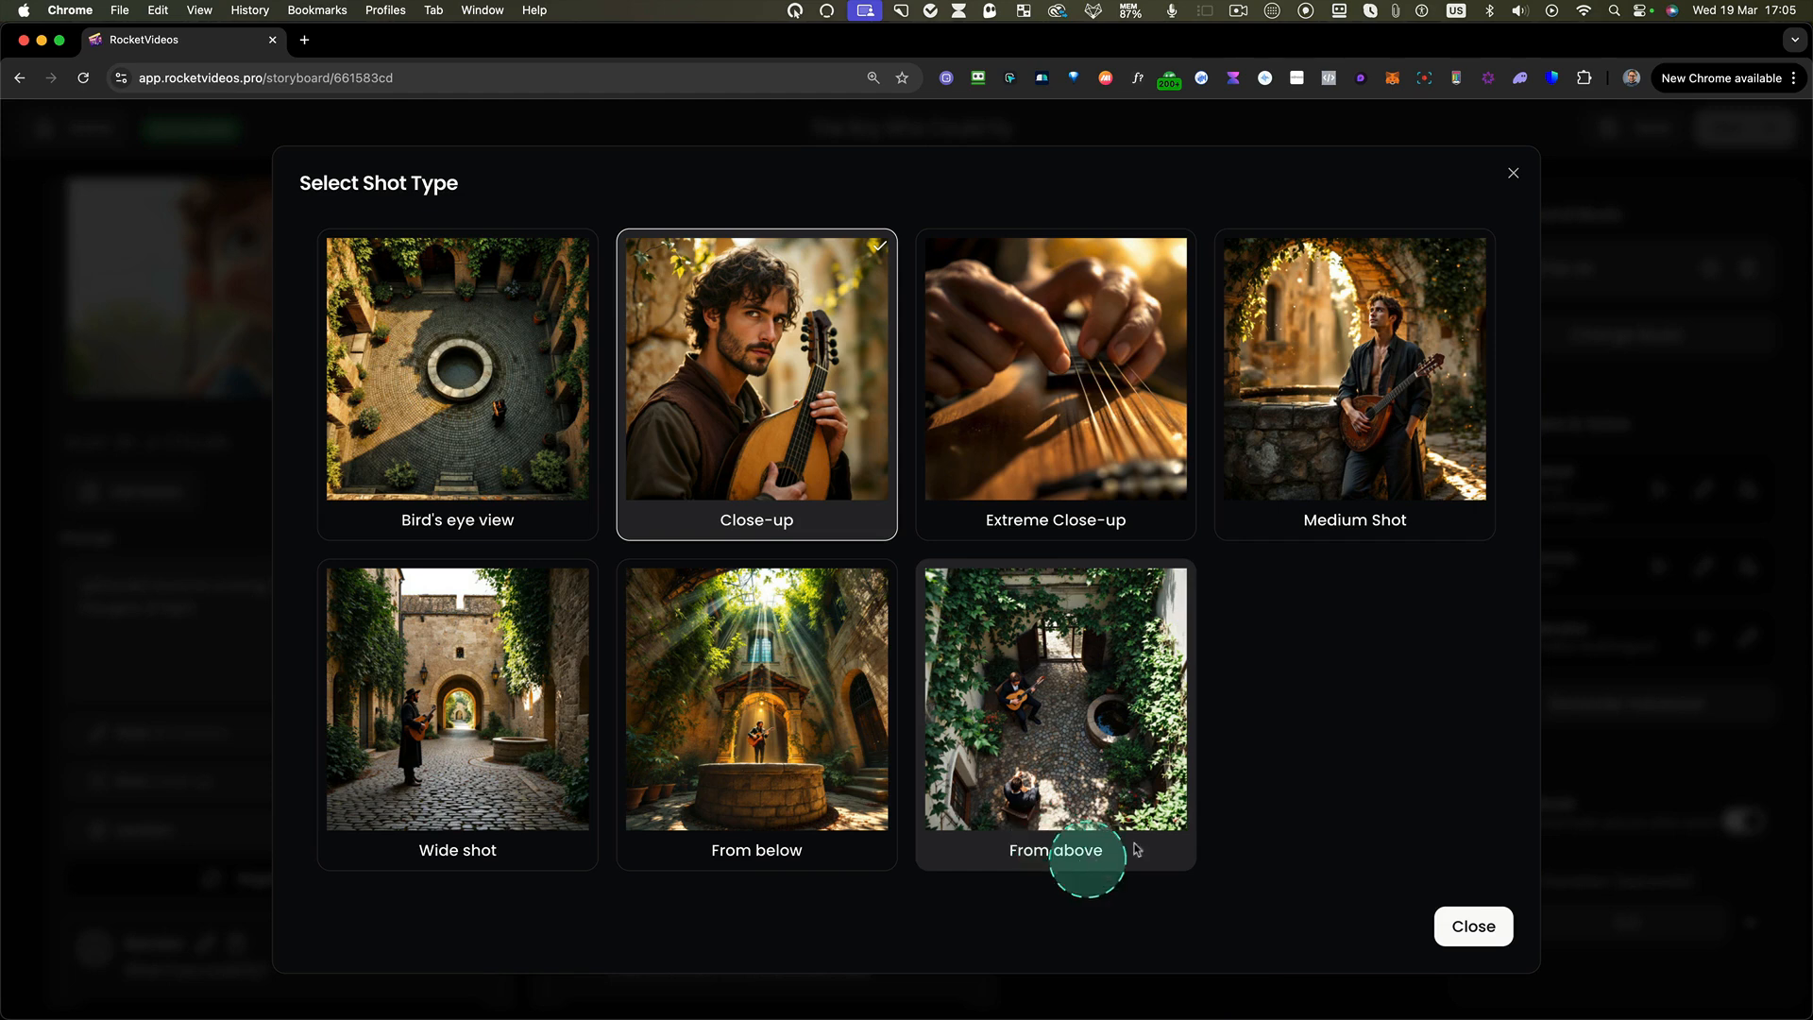
pyautogui.click(1371, 323)
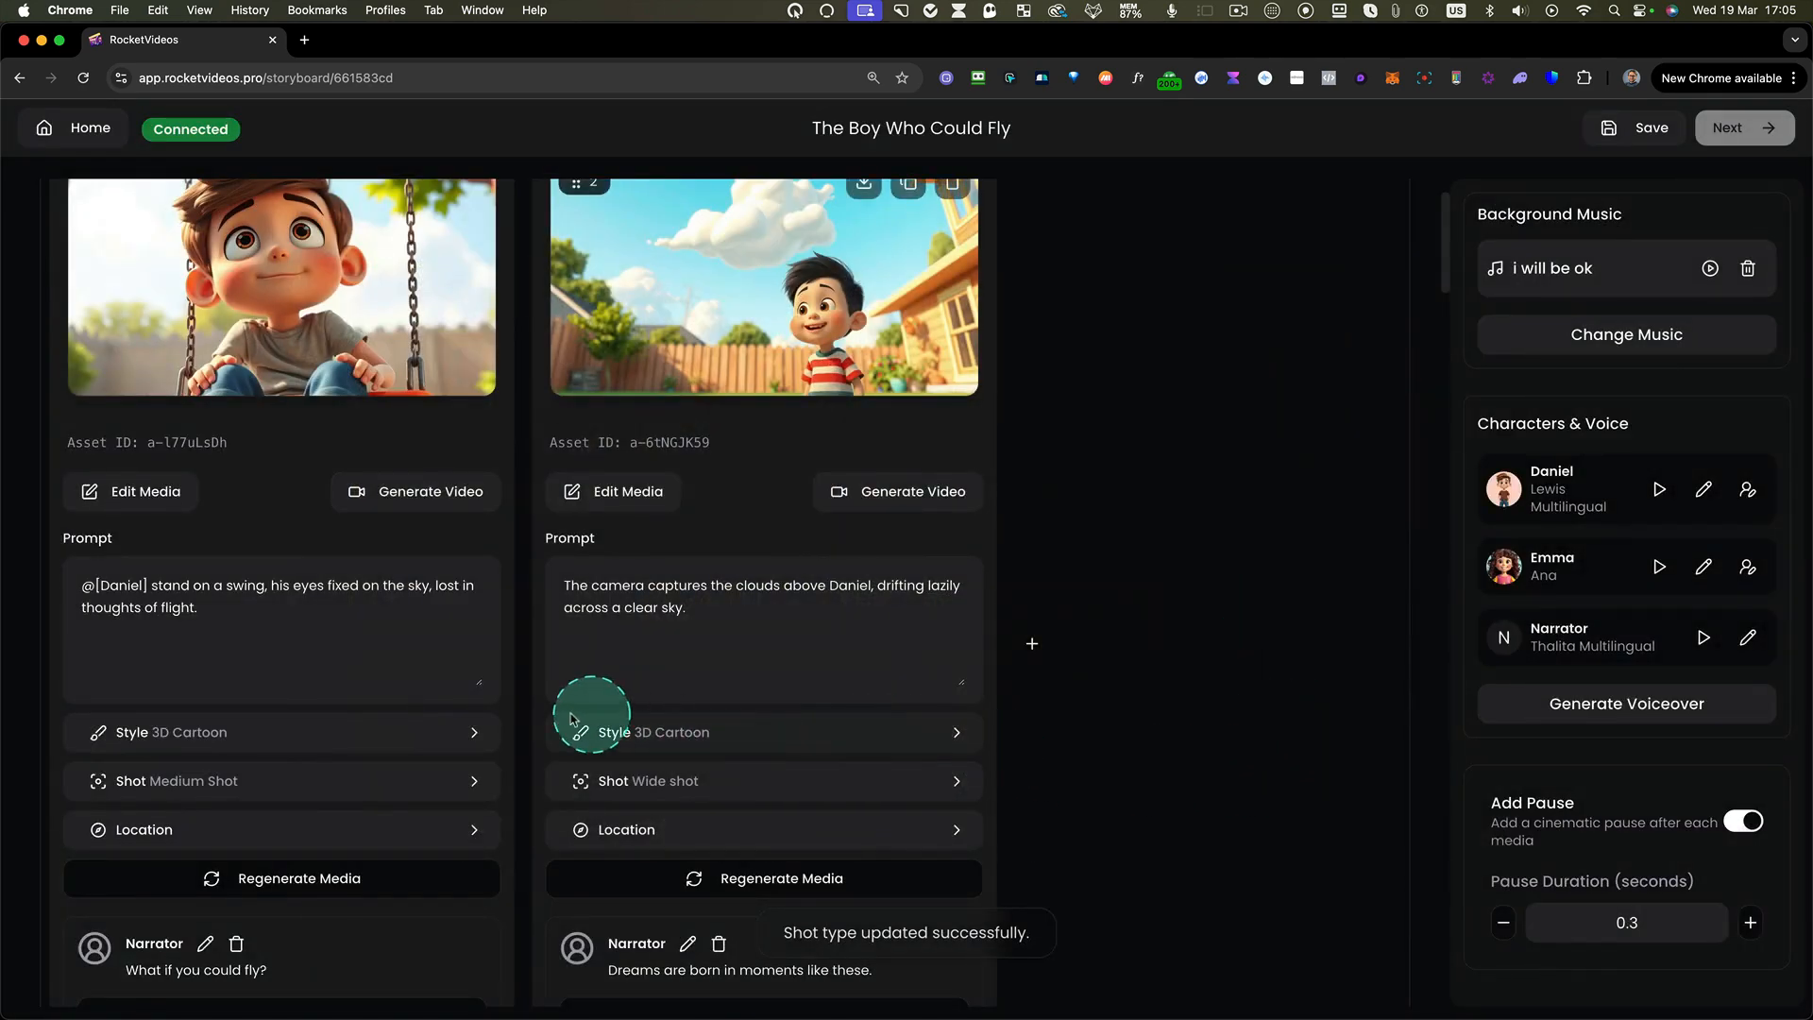
pyautogui.click(269, 884)
pyautogui.scroll(2, 283, 718)
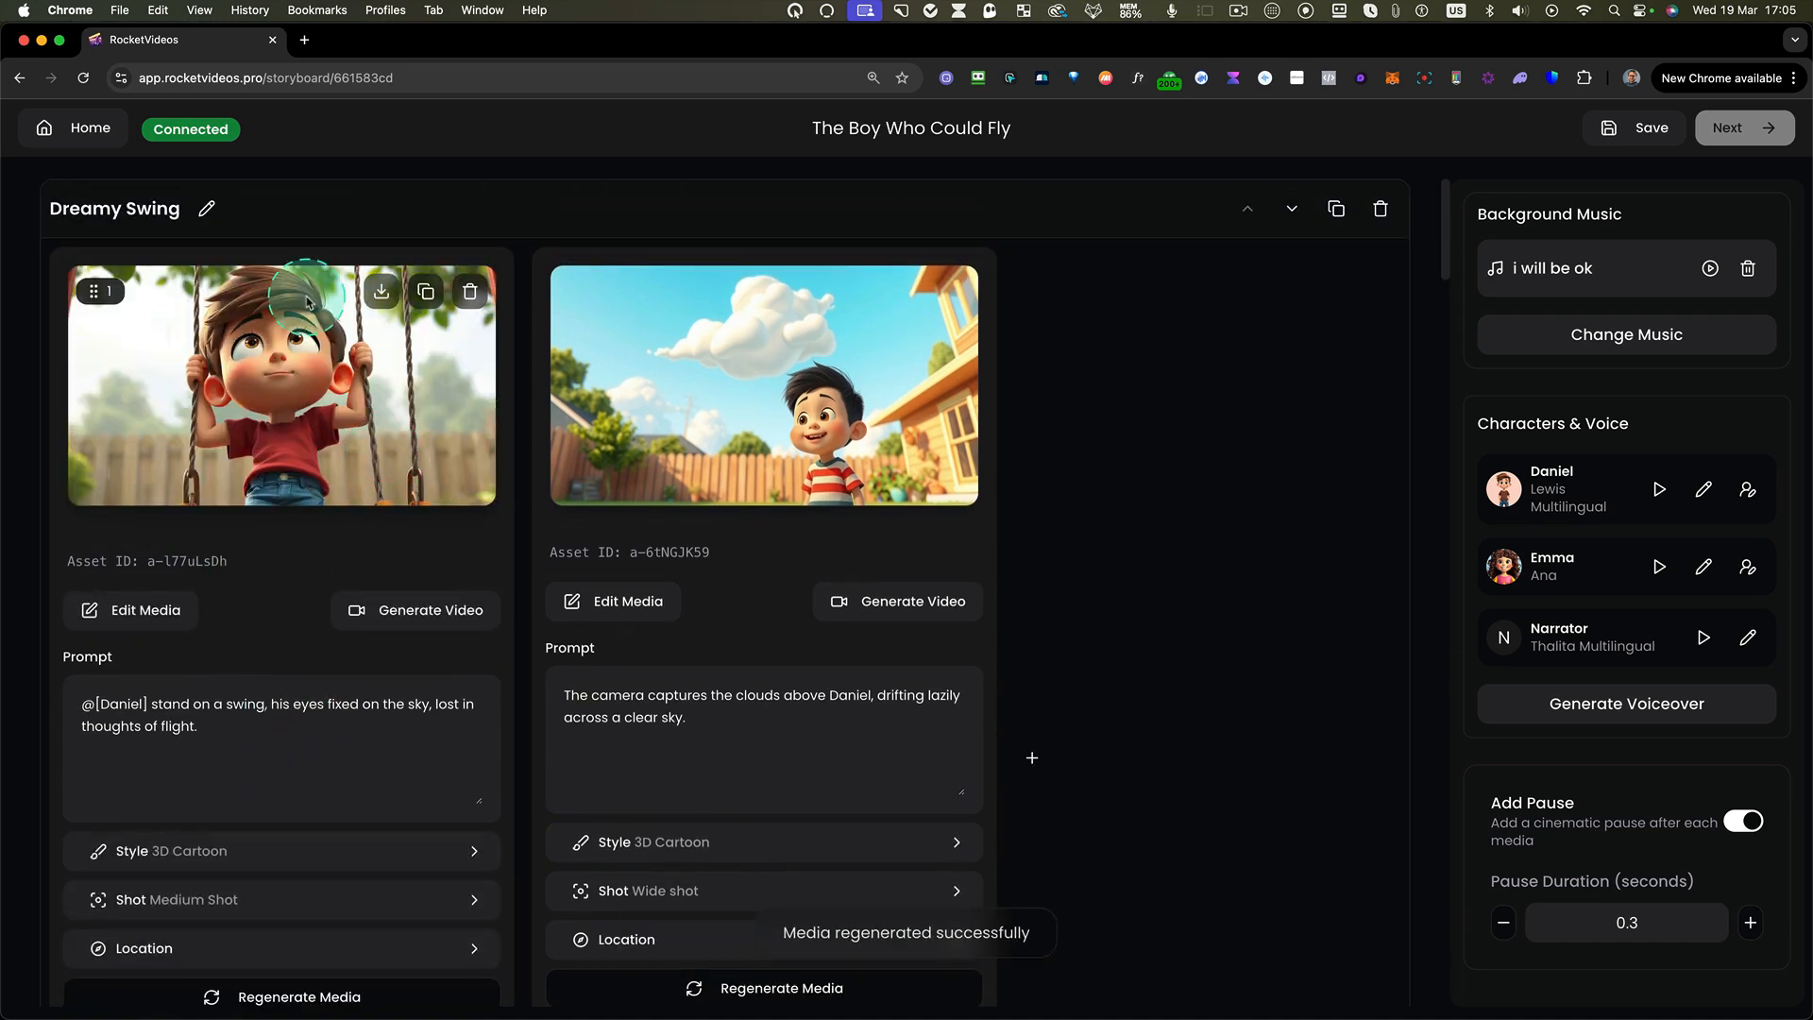
pyautogui.scroll(-1, 301, 487)
pyautogui.scroll(1, 299, 463)
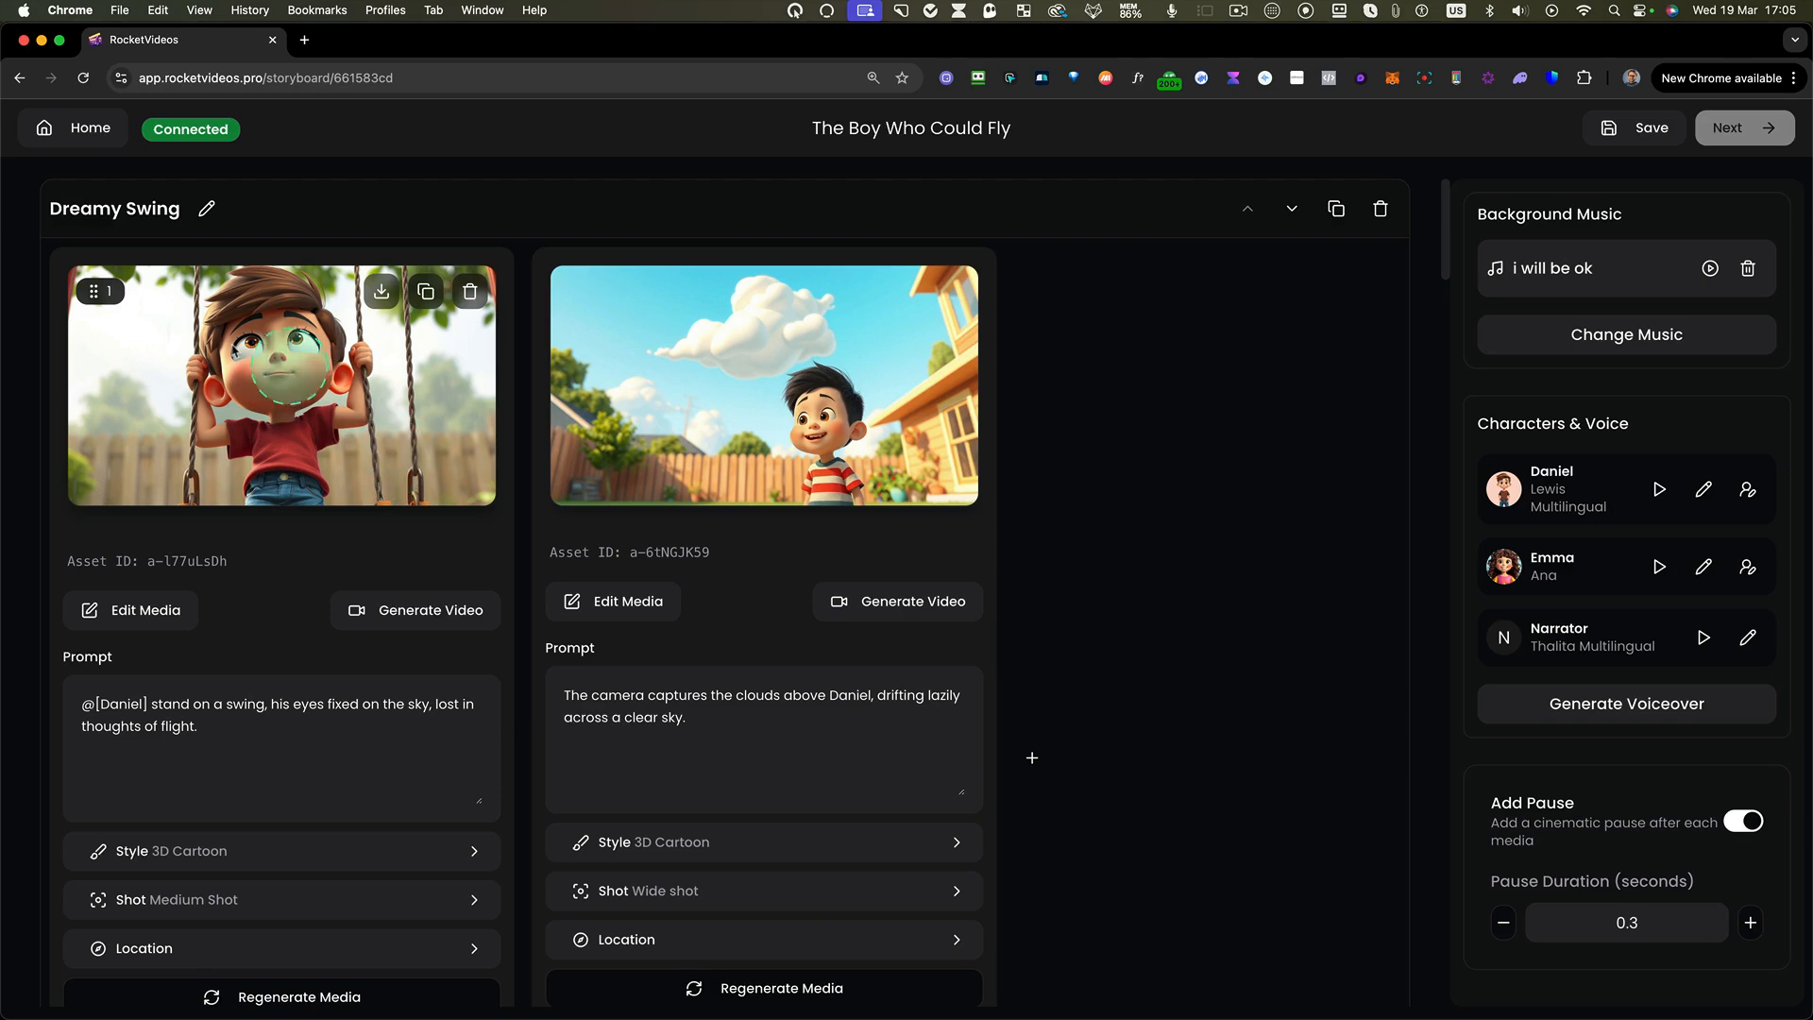
# - Erase the spare swing rope beside the boy in the regenerated image, using Generative Fill's Erase tool with a 35 px brush
pyautogui.click(168, 608)
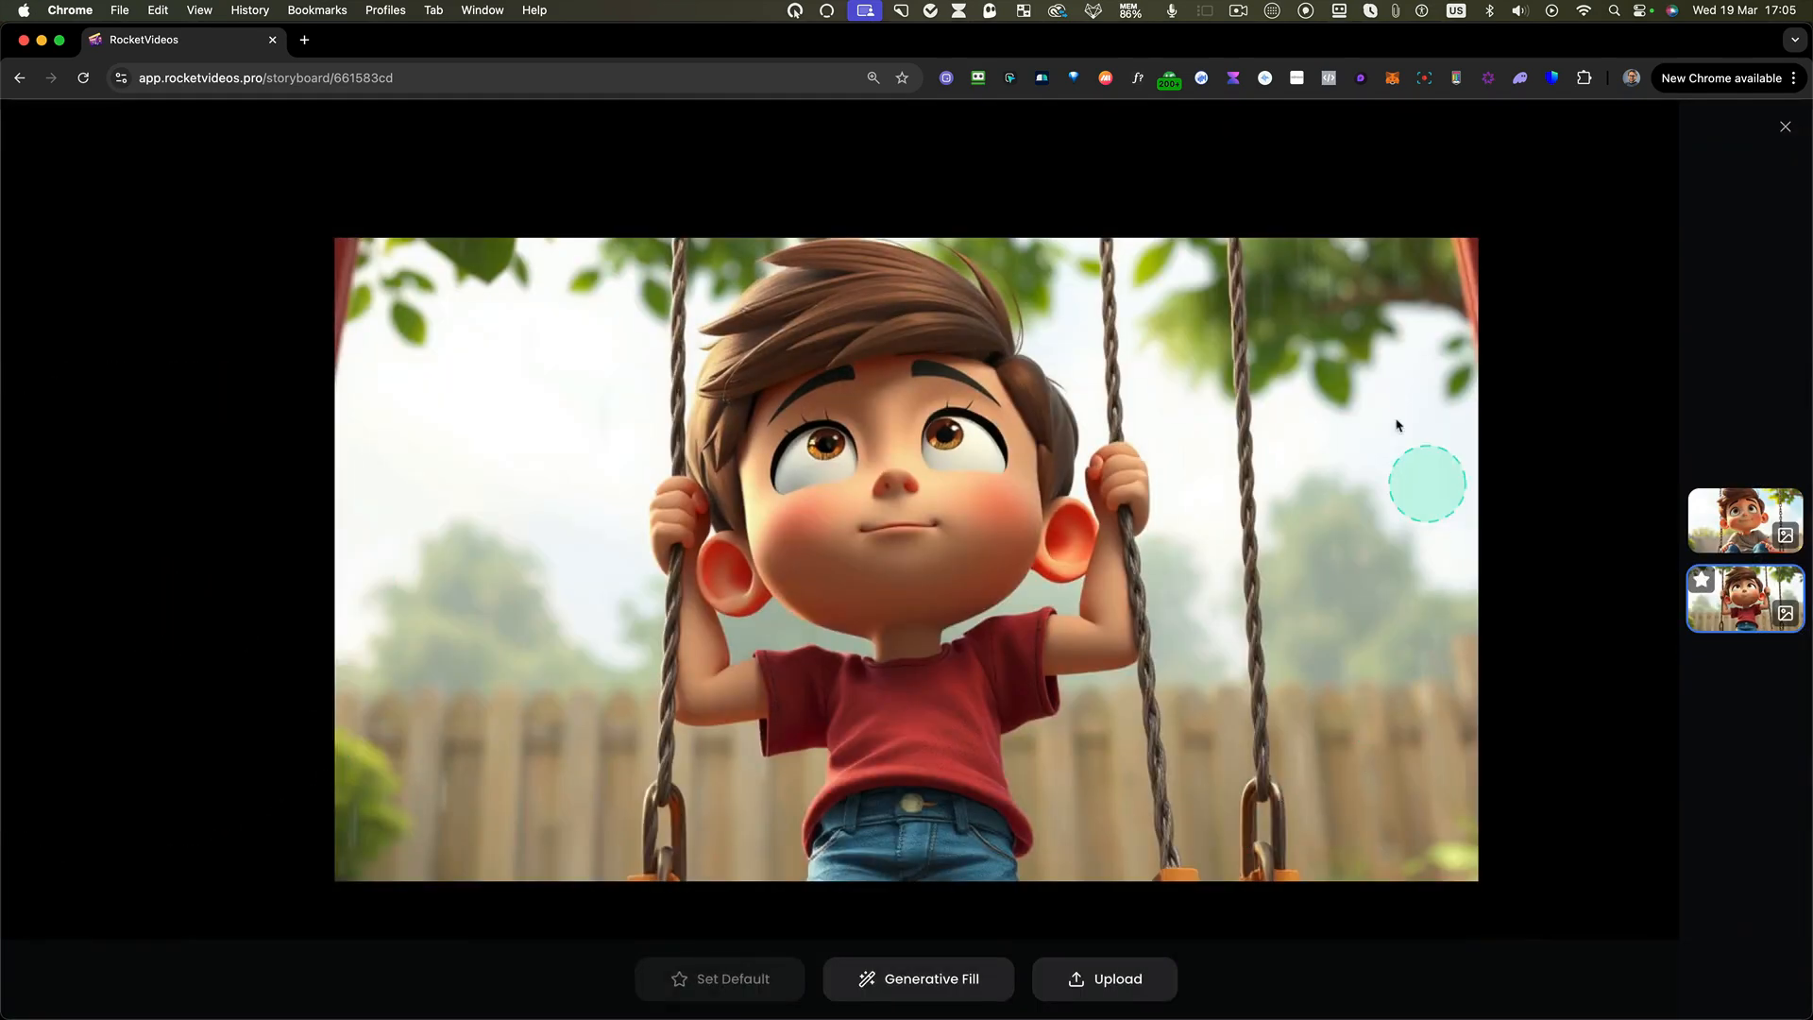
pyautogui.hotkey('ctrl', 'alt', 'm')
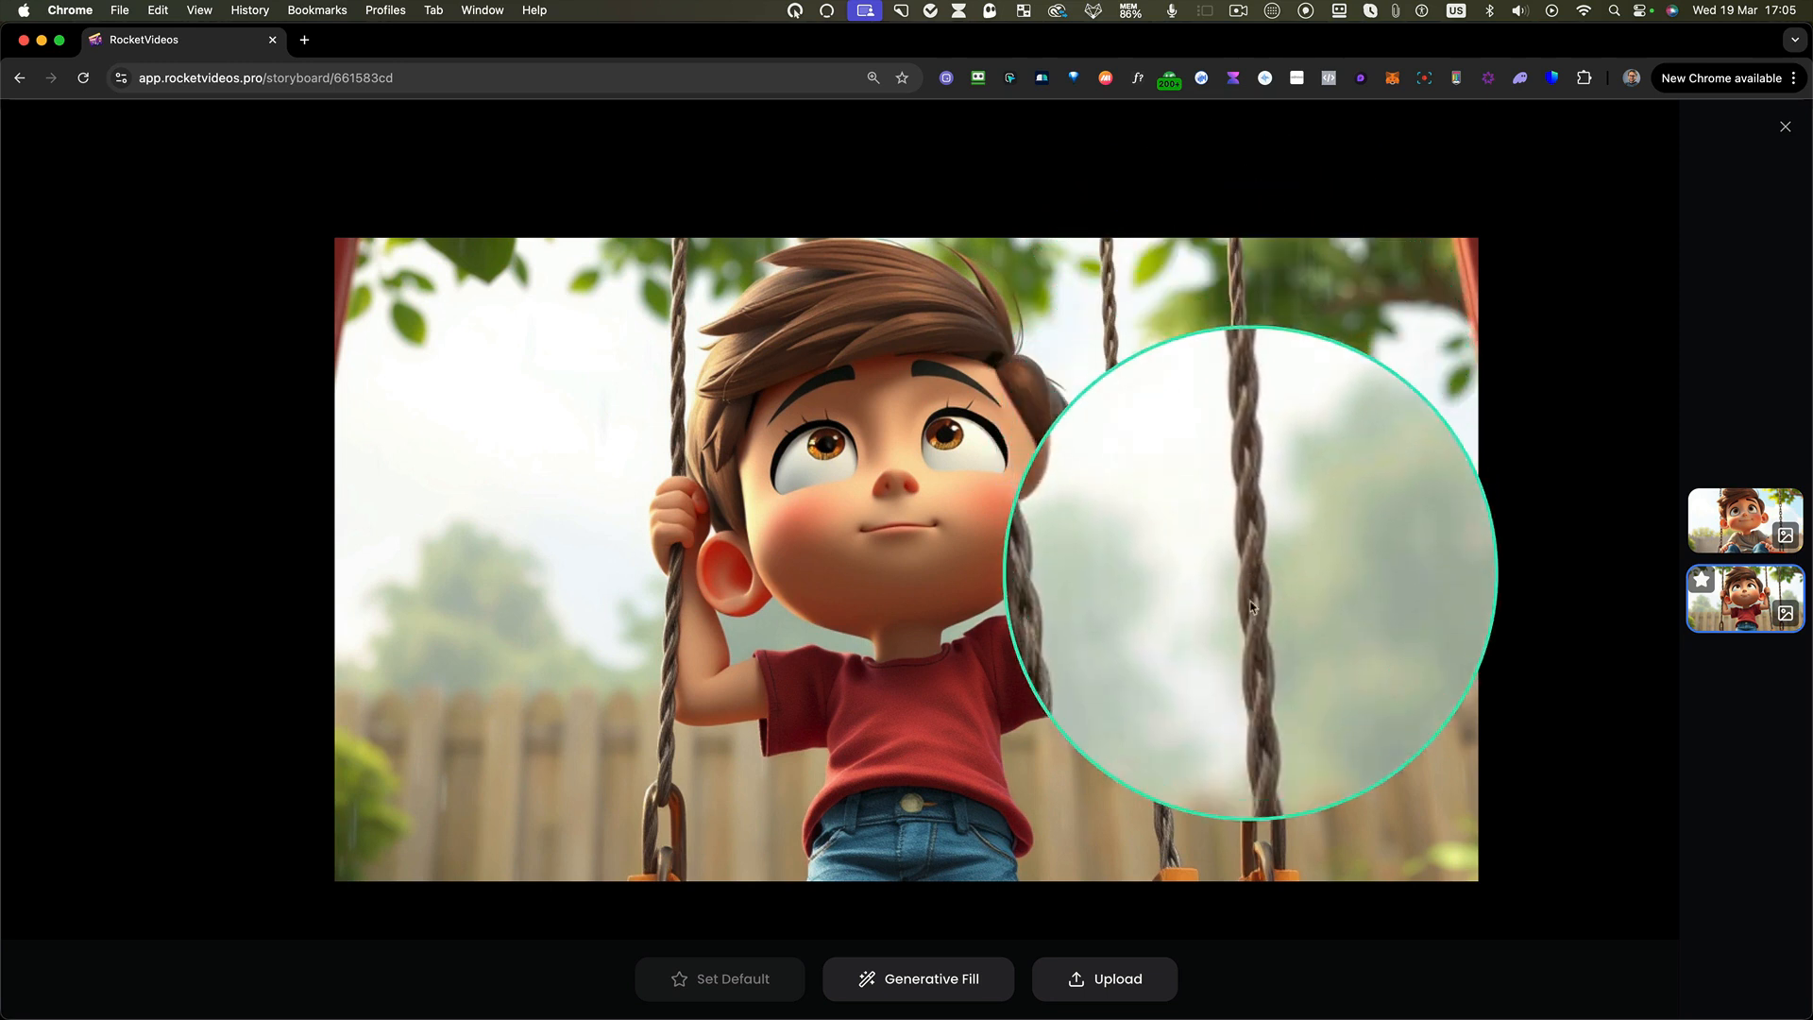
pyautogui.hotkey('ctrl', 'alt', 'm')
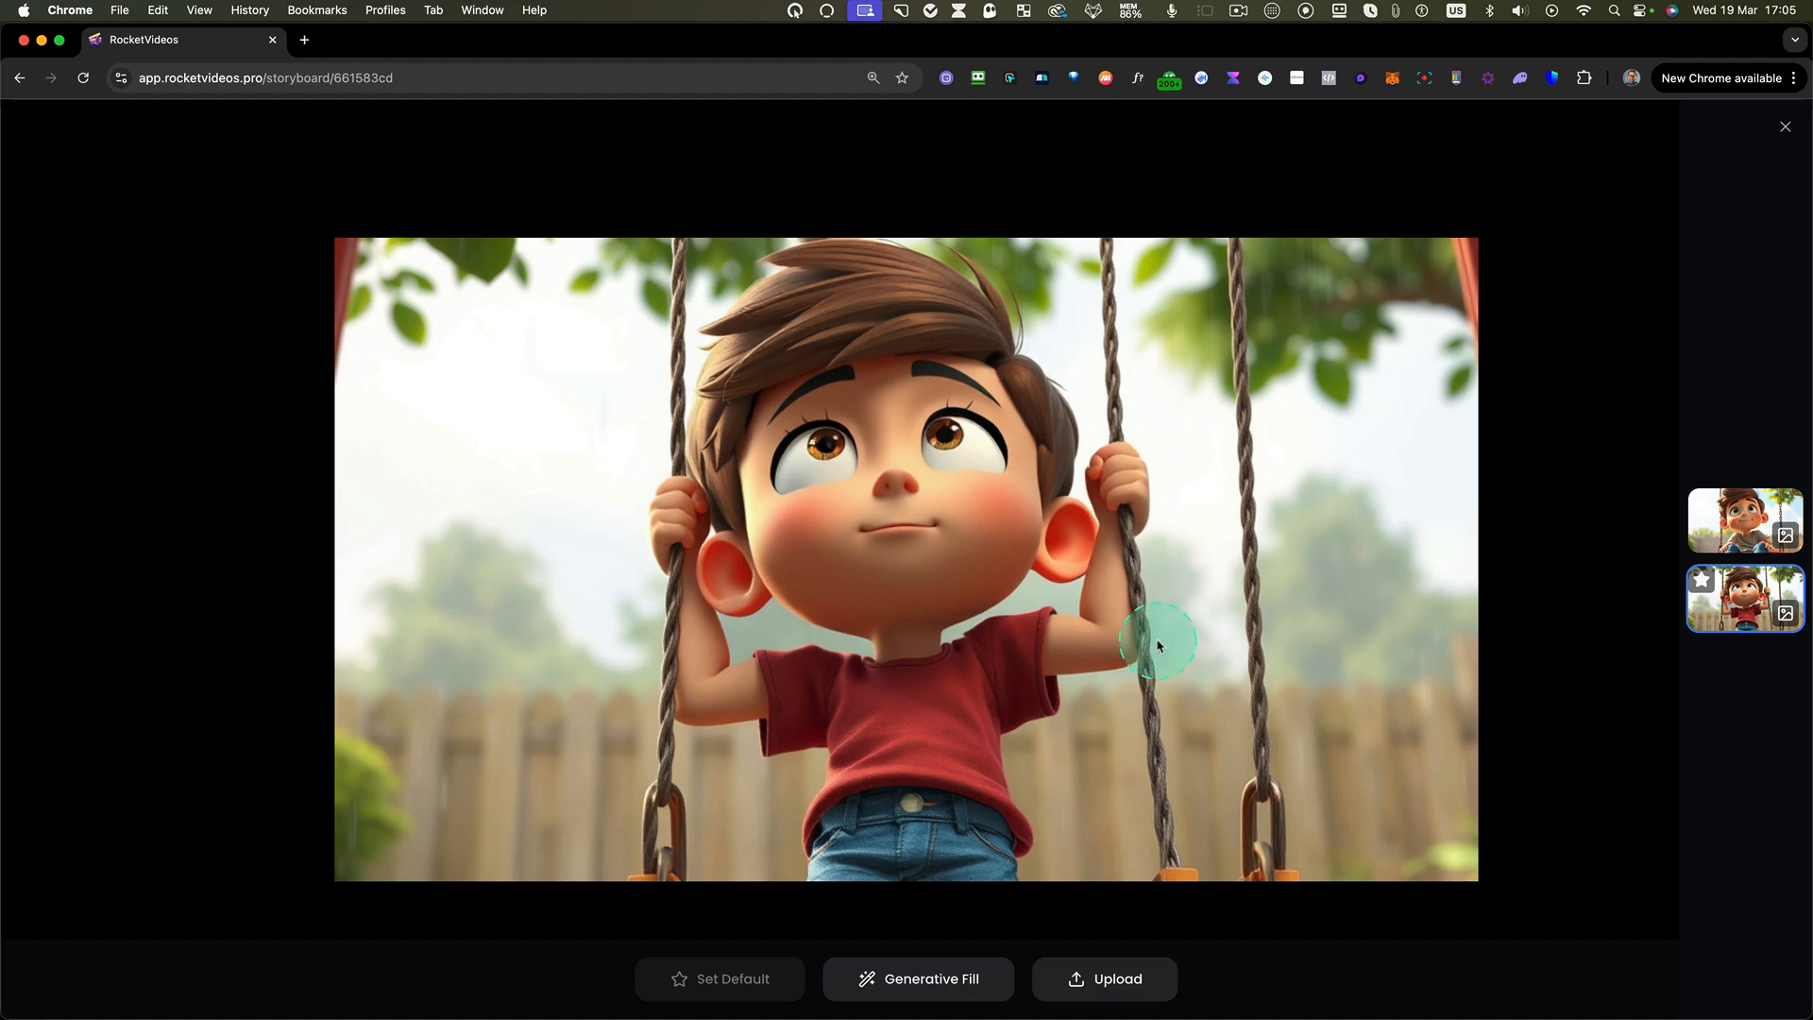
pyautogui.hotkey('ctrl', 'alt', 'm')
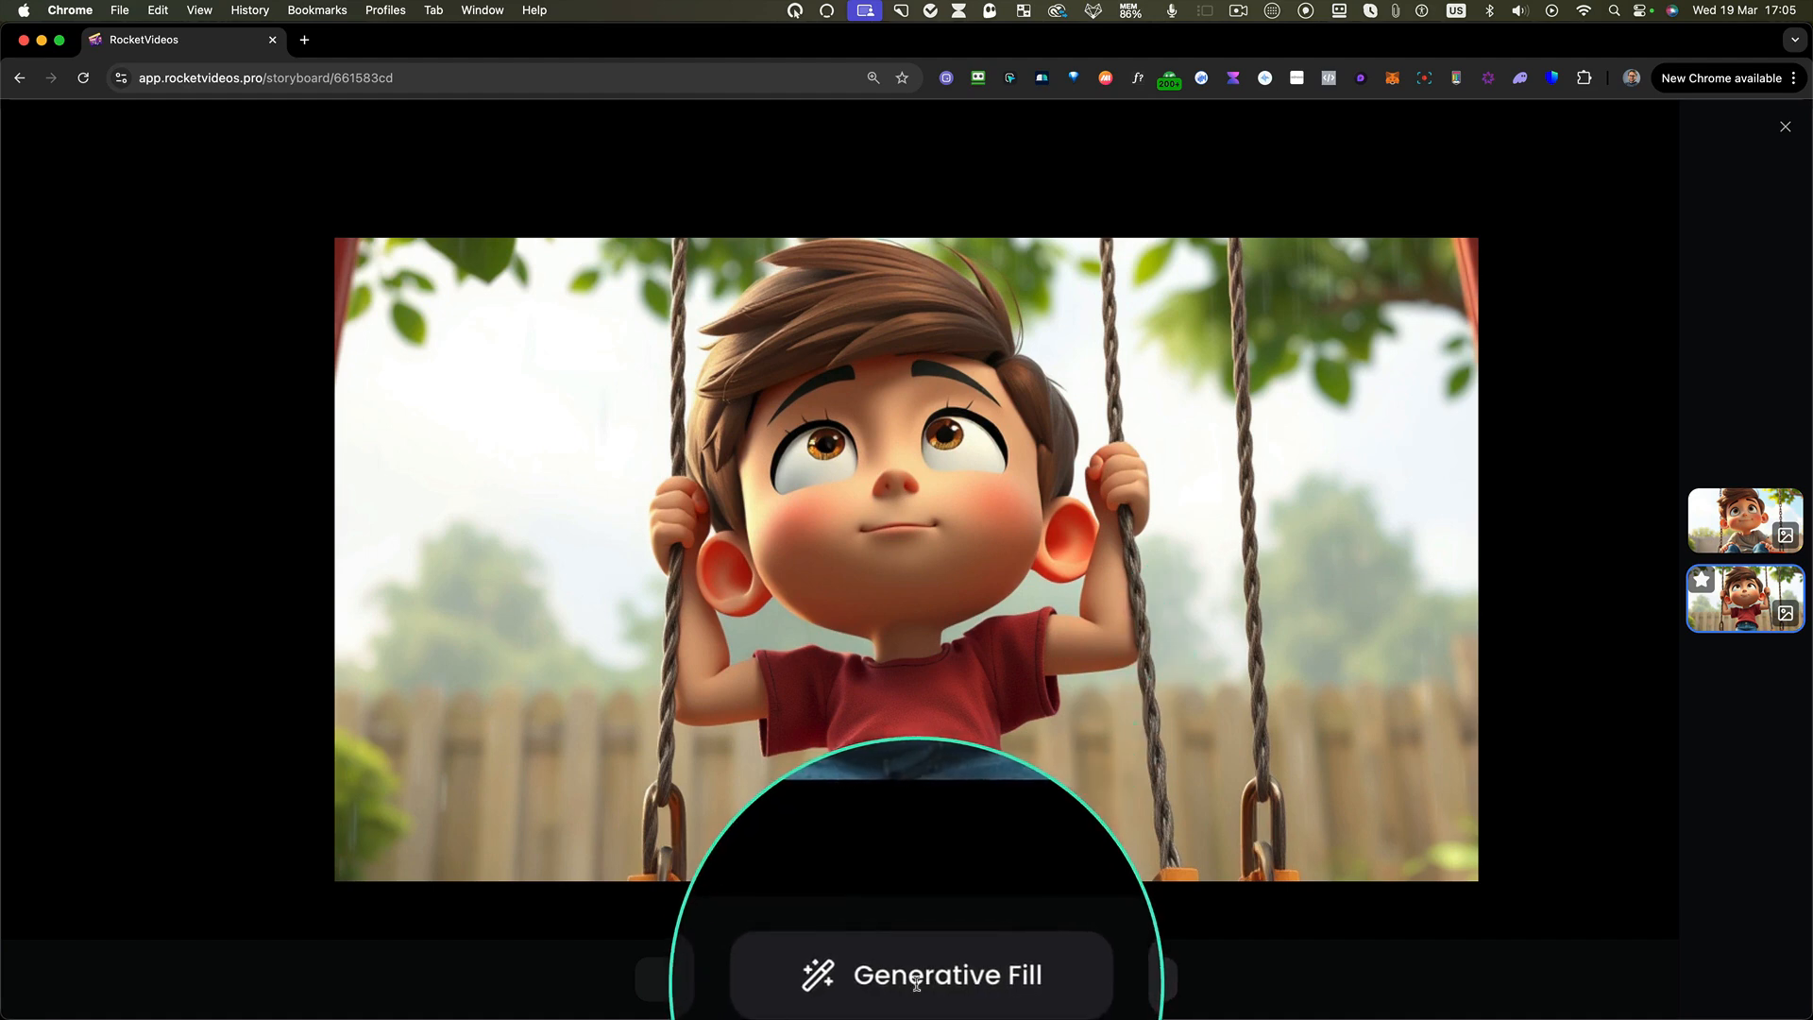
pyautogui.click(918, 988)
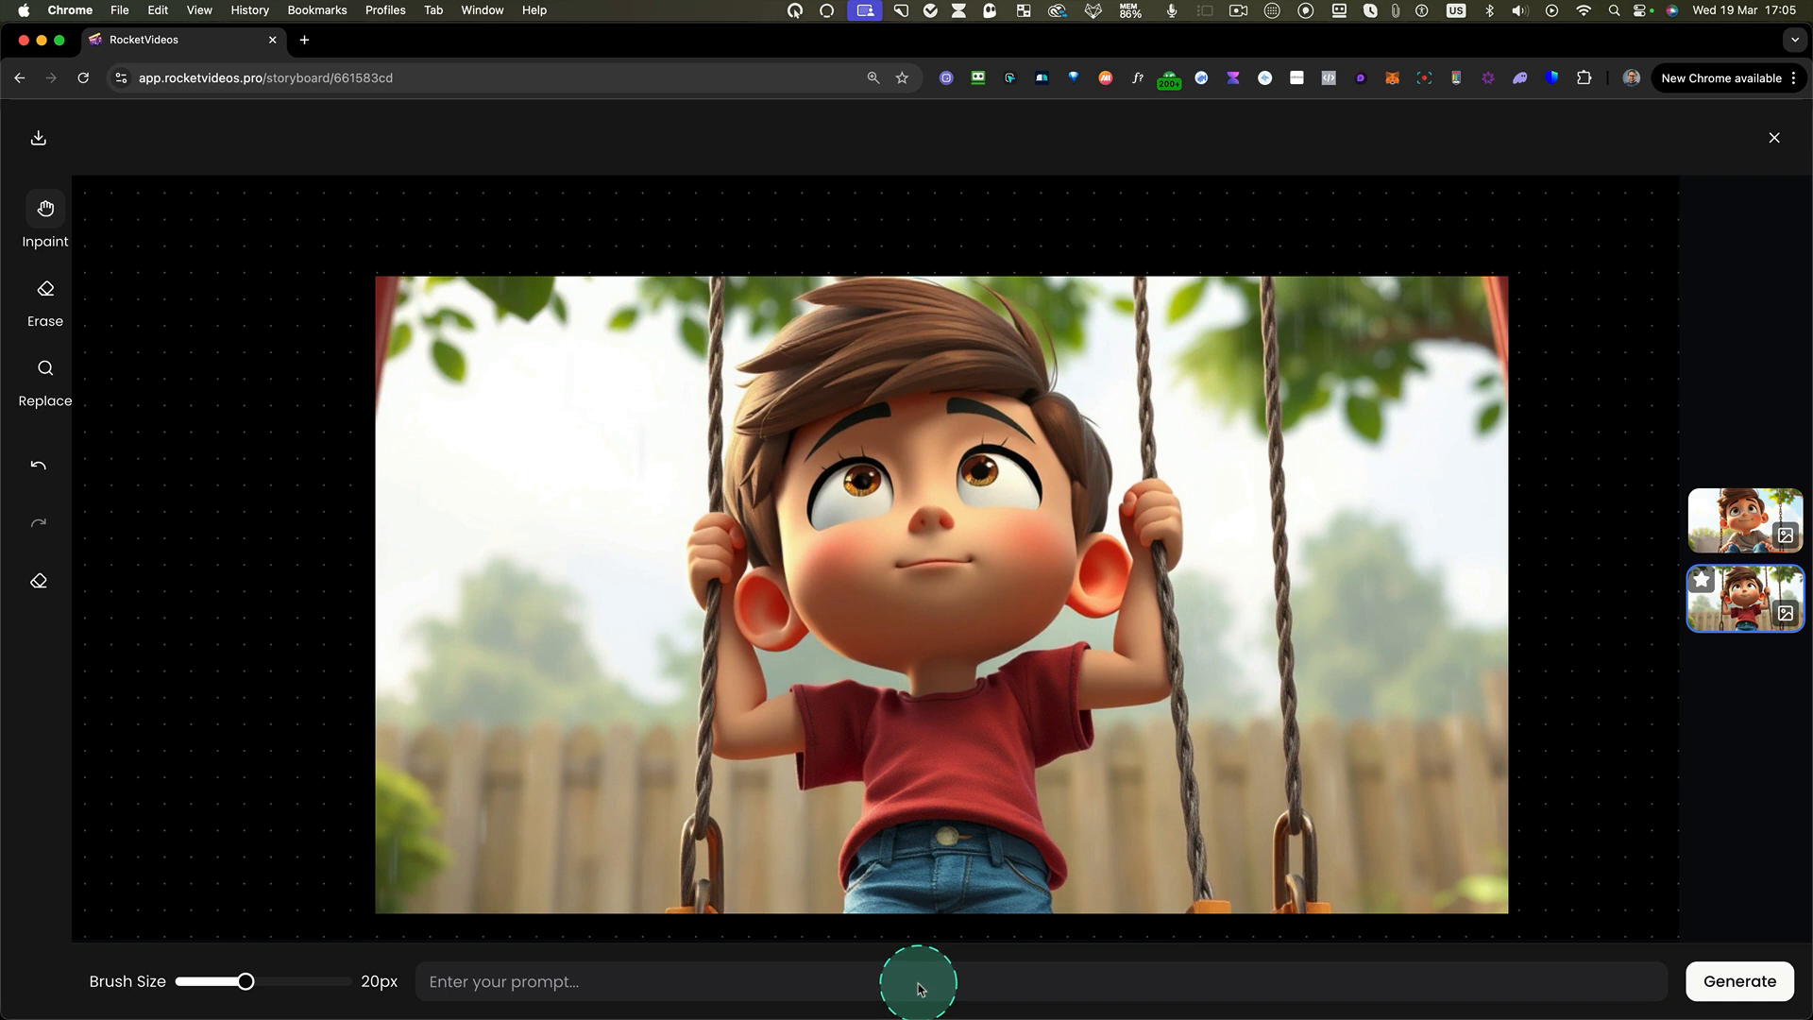
pyautogui.click(54, 230)
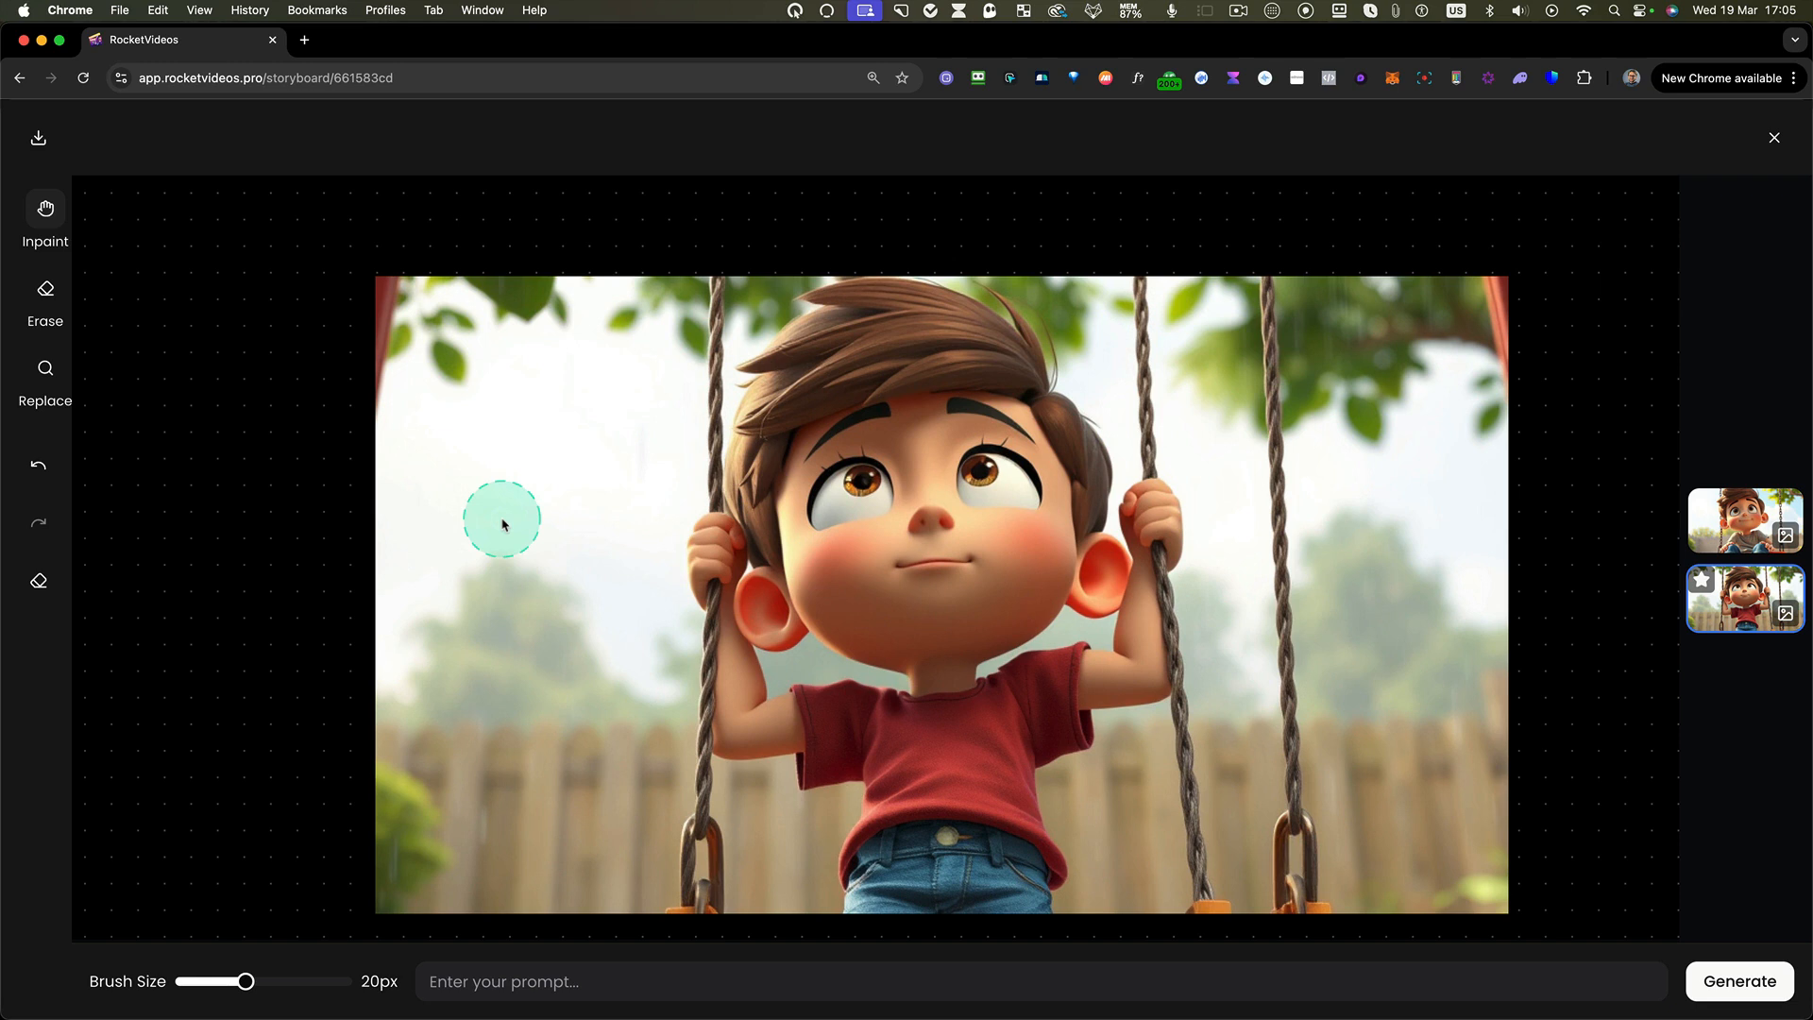
pyautogui.click(45, 295)
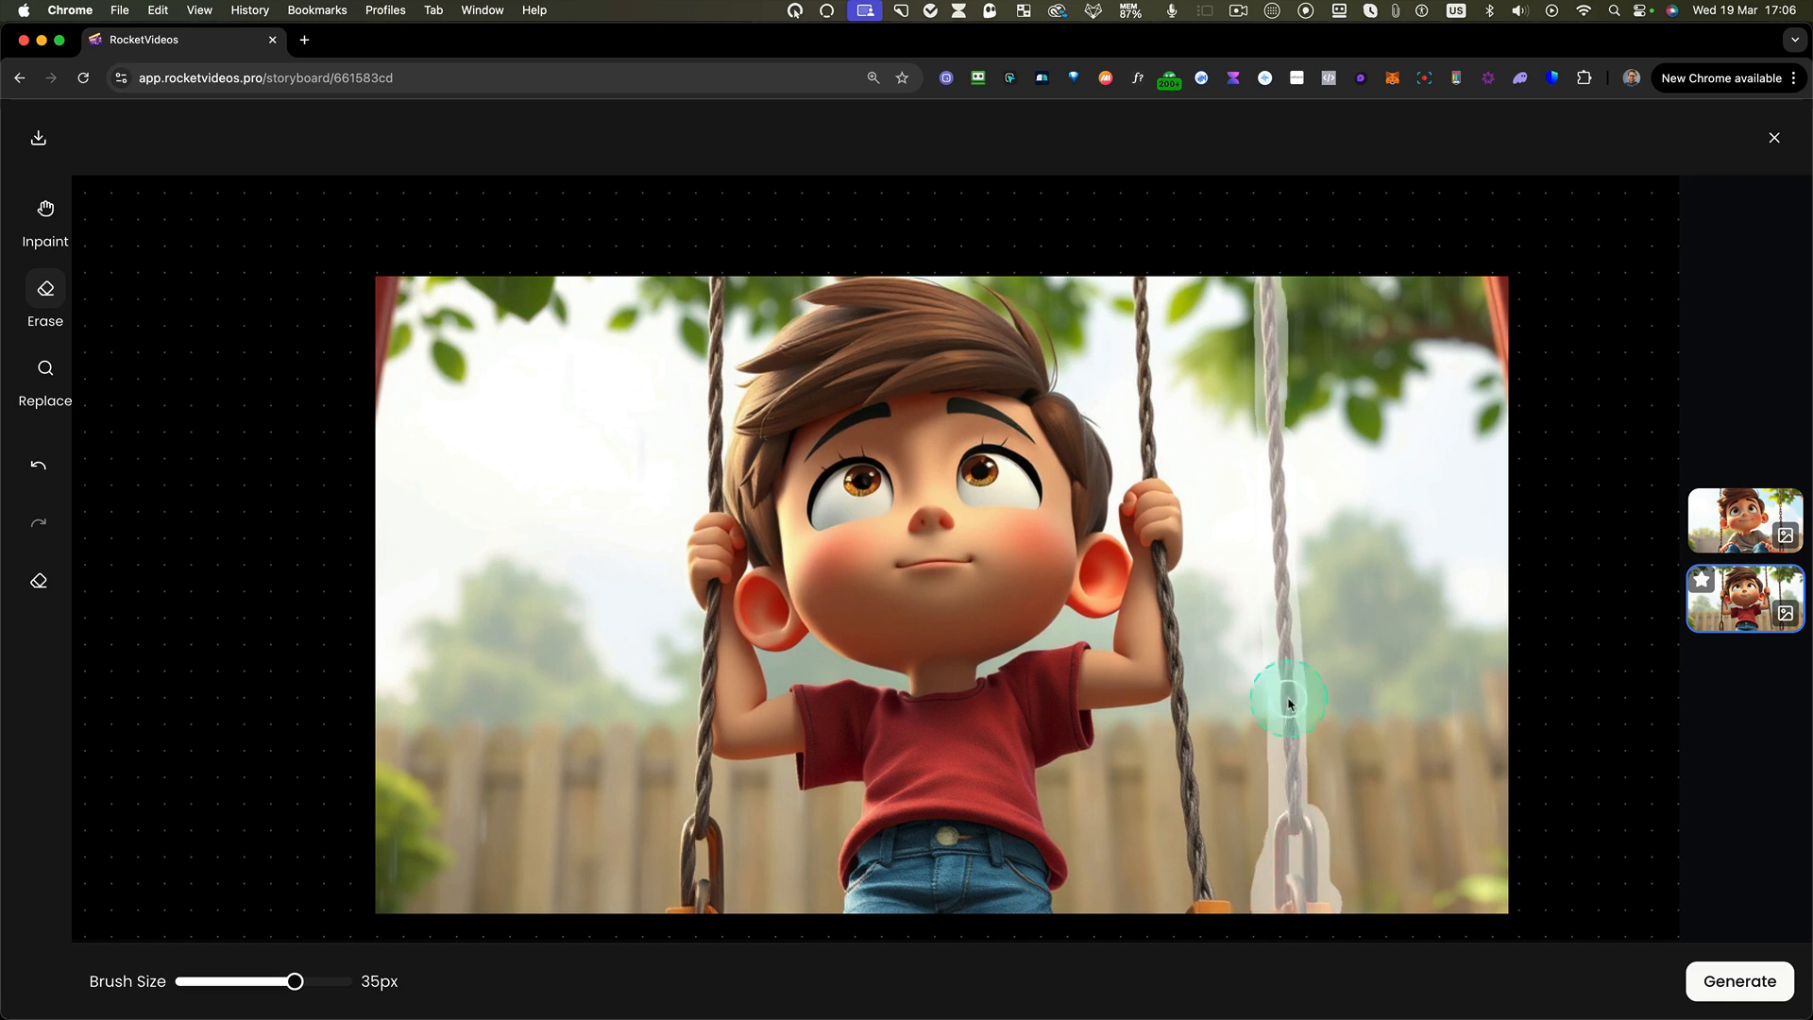
pyautogui.click(1740, 981)
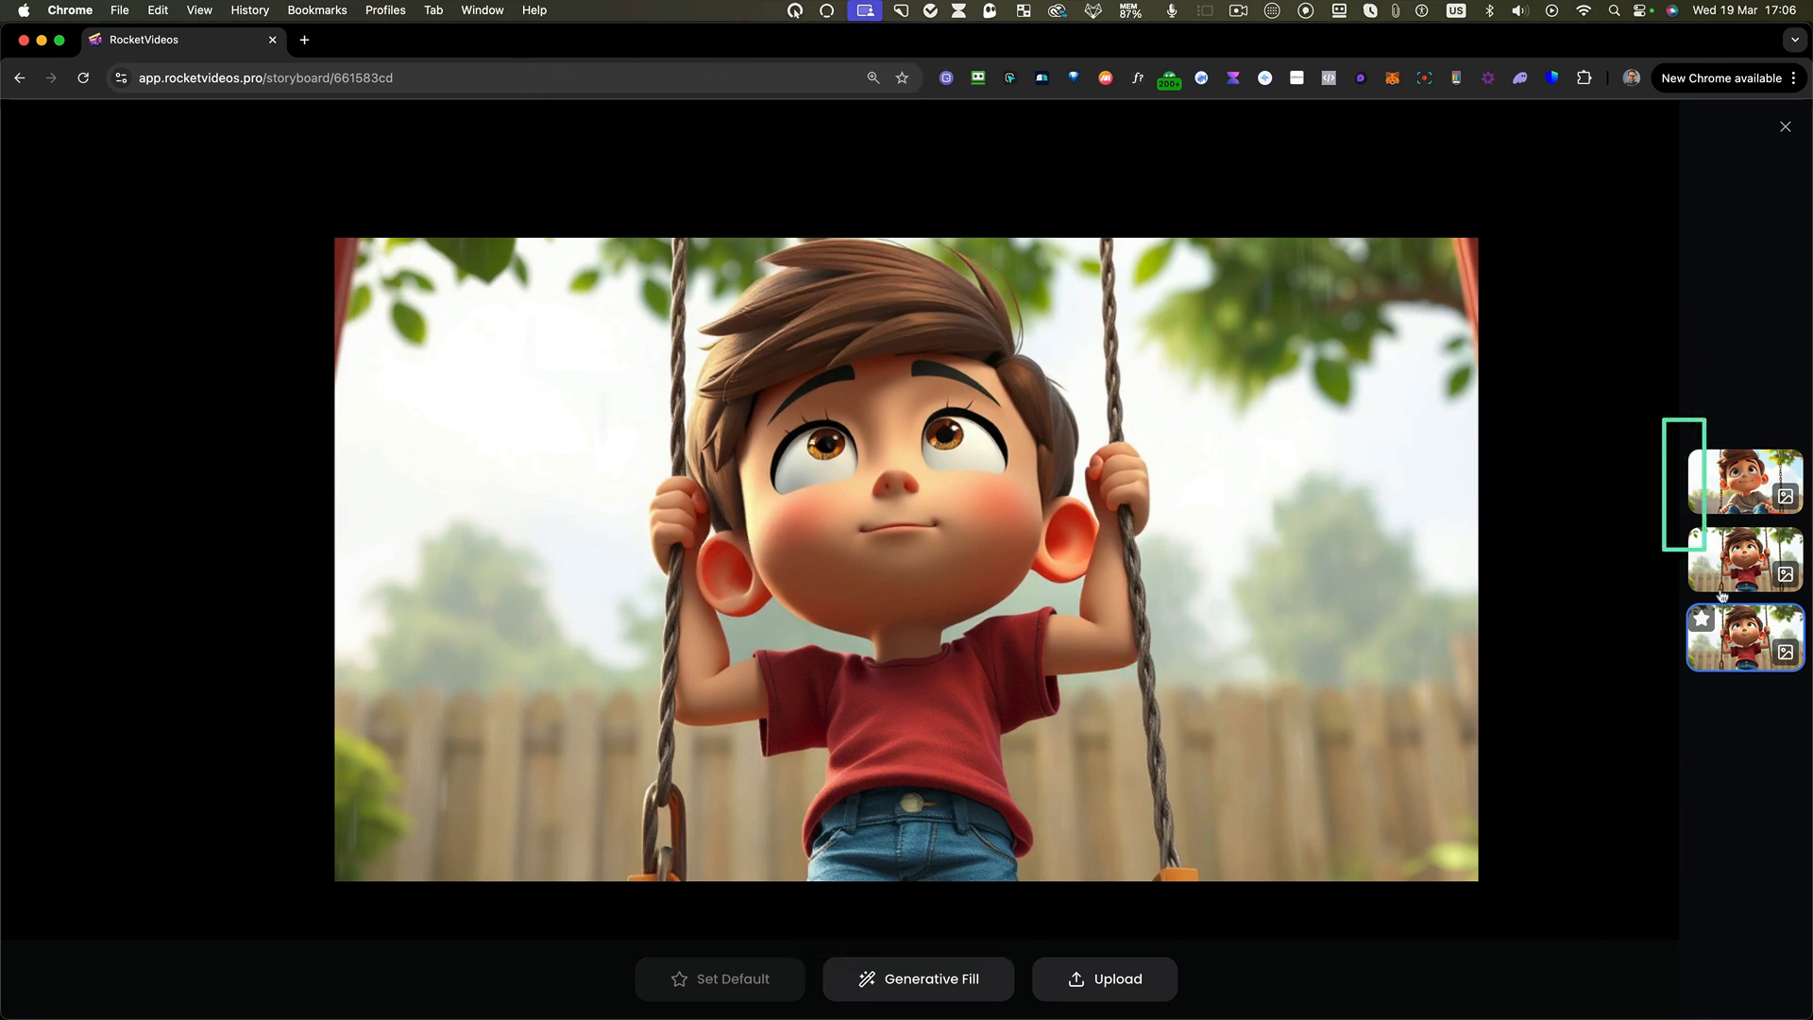
# - Compare the image versions, inpaint the latest one with a 41 px brush and the prompt "A yellow bright sun", and close the media editor
pyautogui.click(1759, 557)
pyautogui.click(1759, 487)
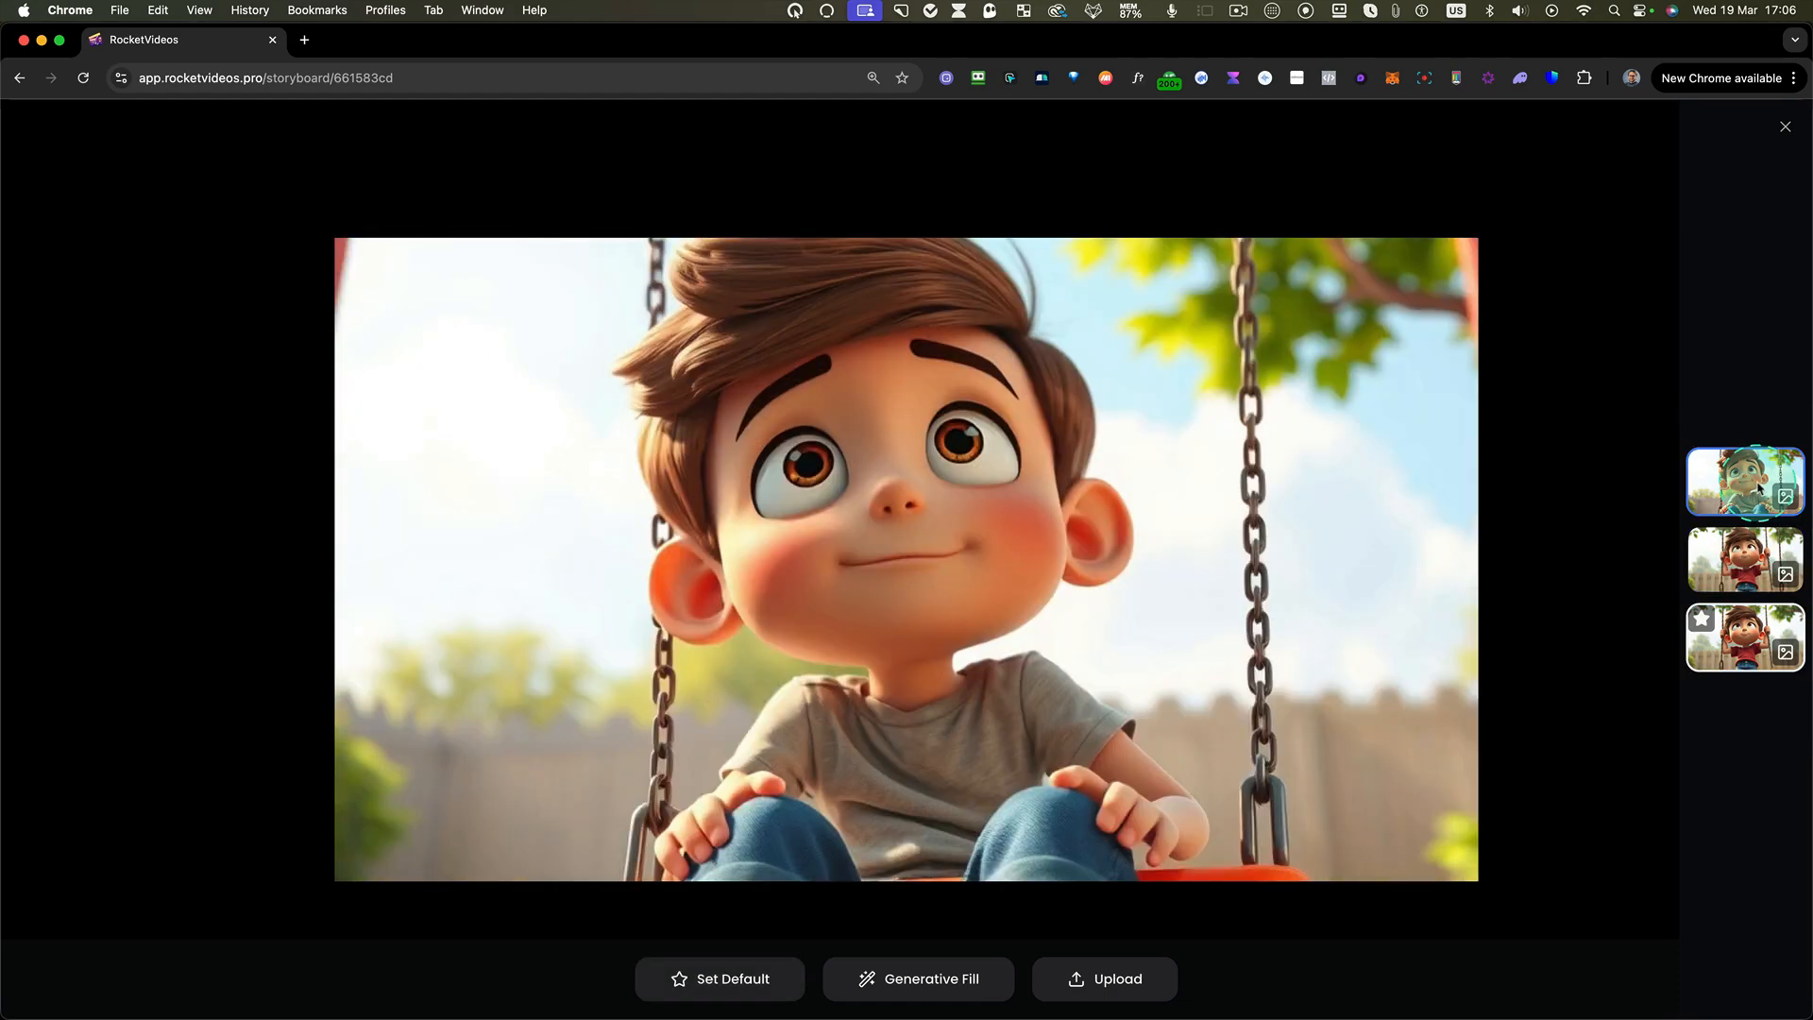
pyautogui.click(1746, 558)
pyautogui.click(1727, 646)
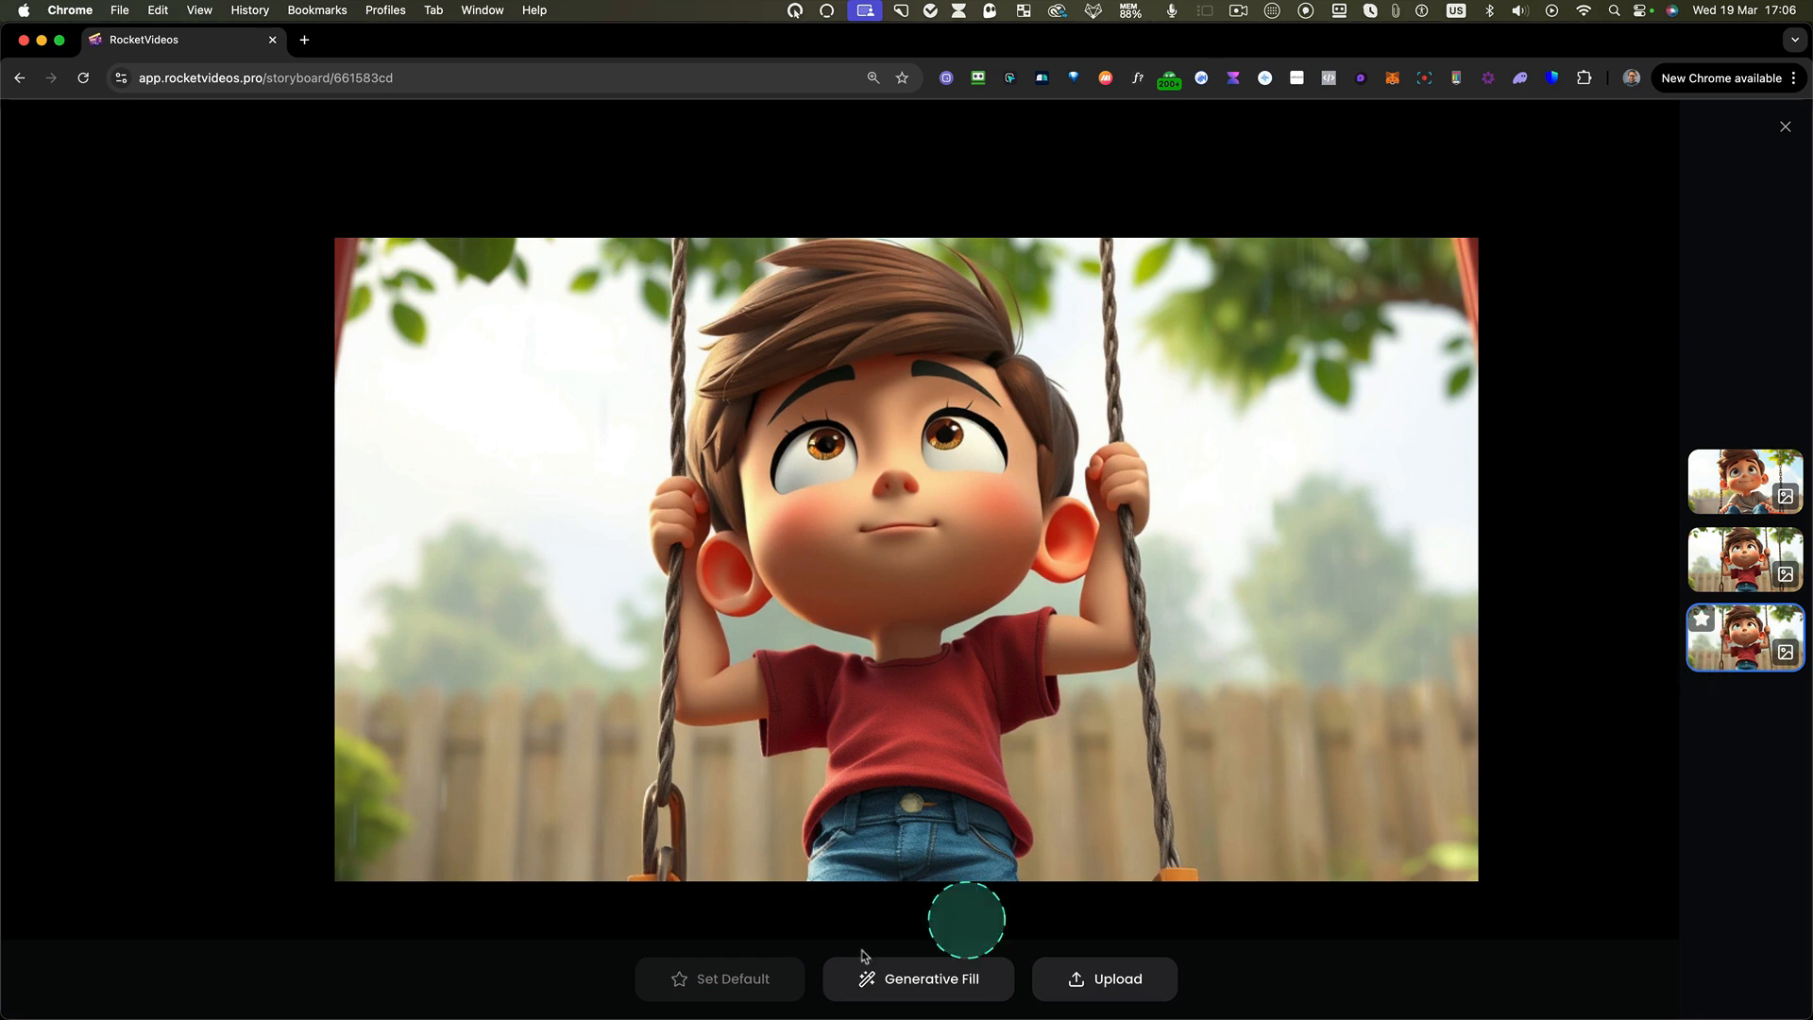
pyautogui.click(935, 980)
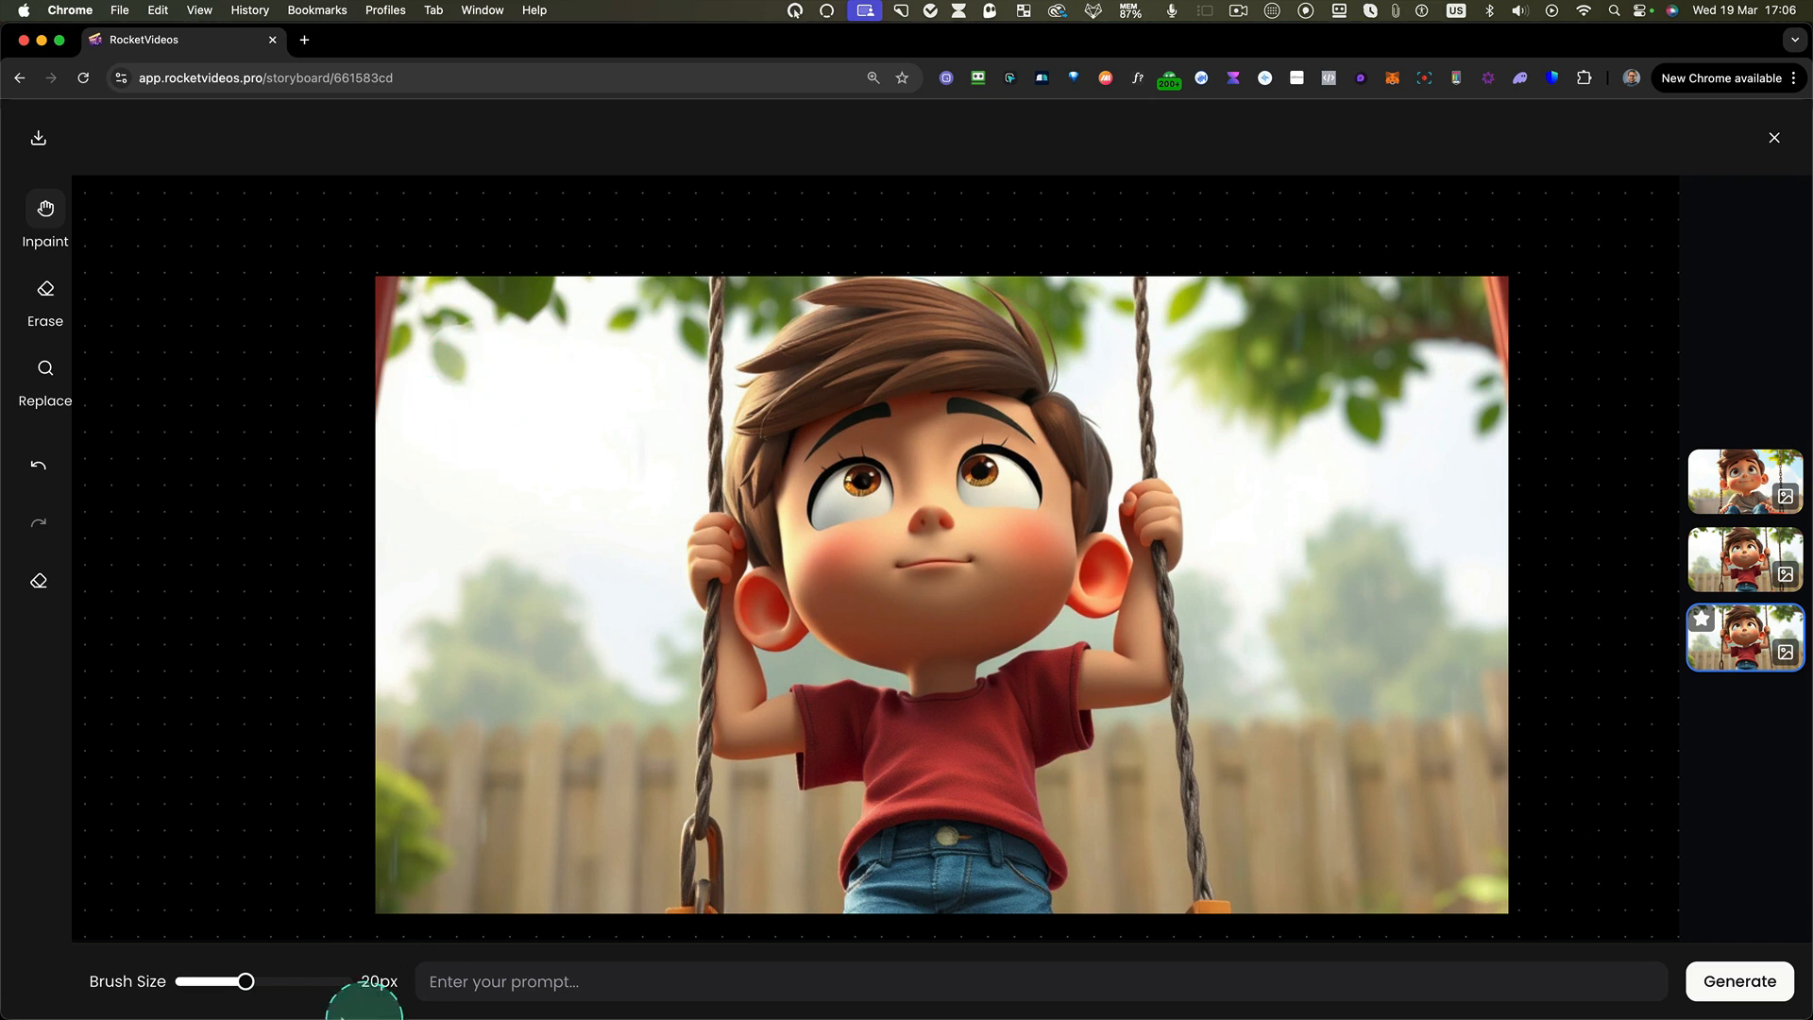
pyautogui.moveTo(324, 985); pyautogui.dragTo(327, 983)
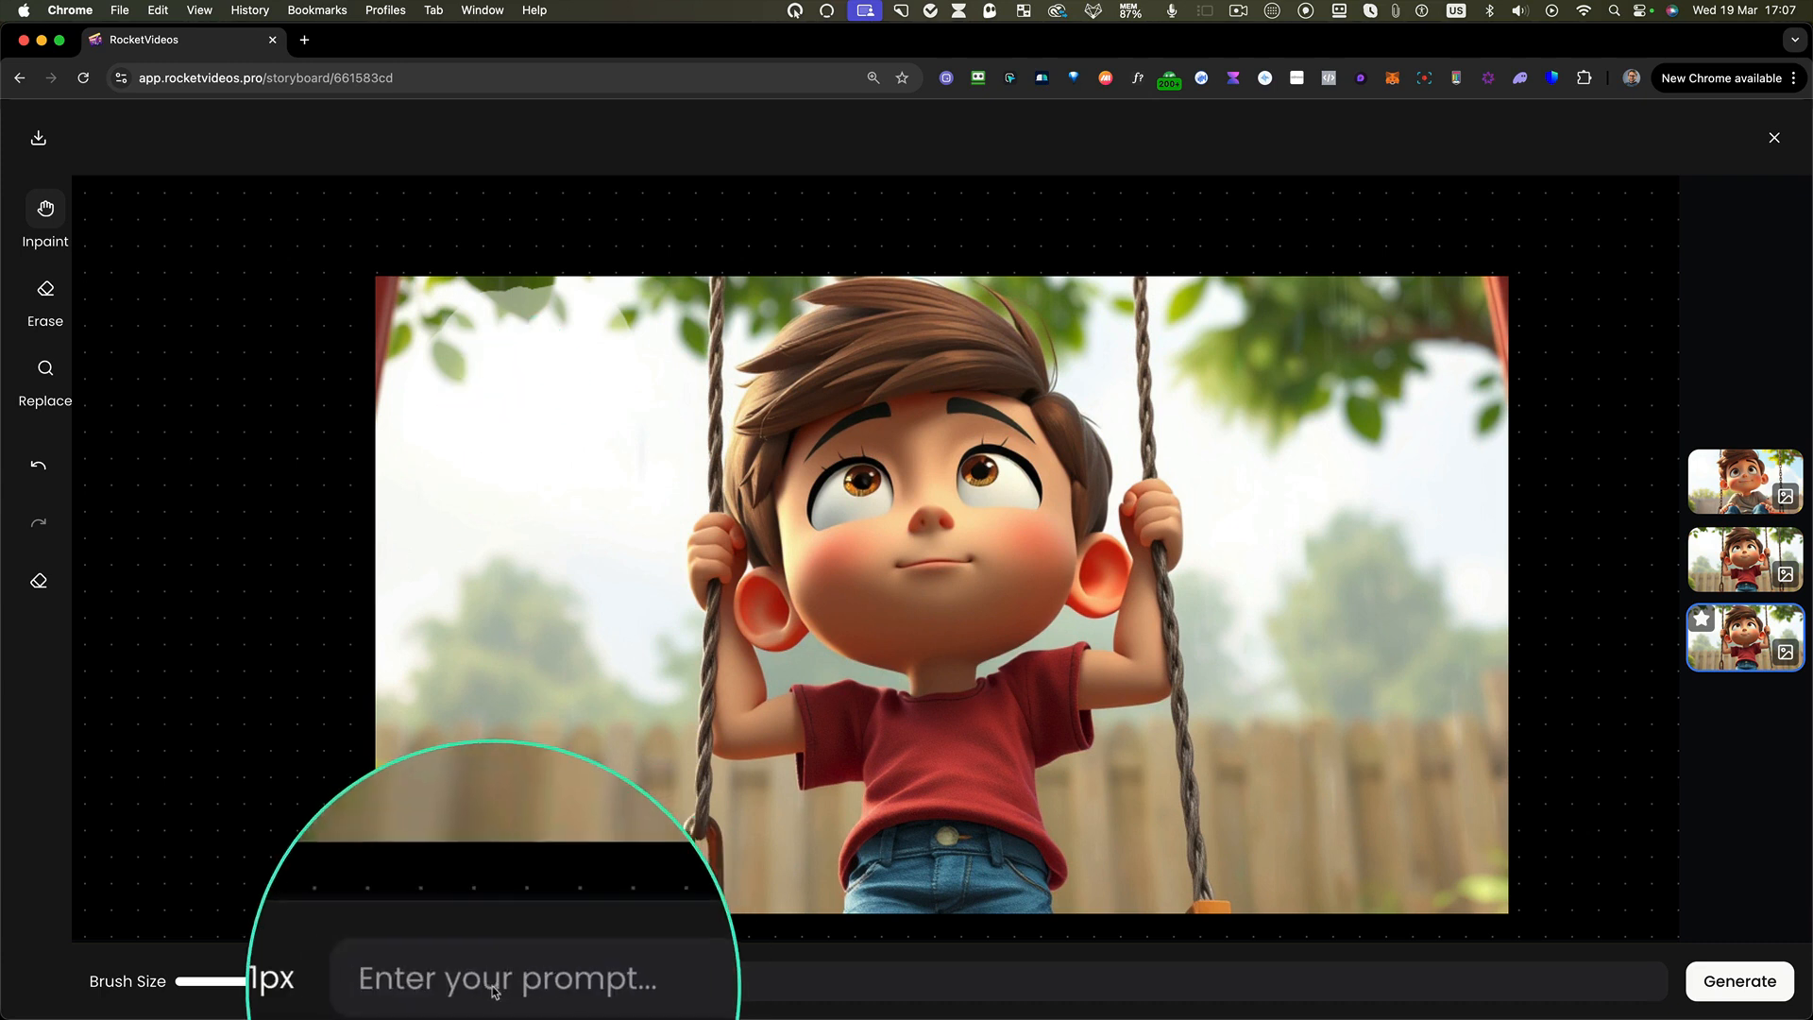
pyautogui.click(652, 982)
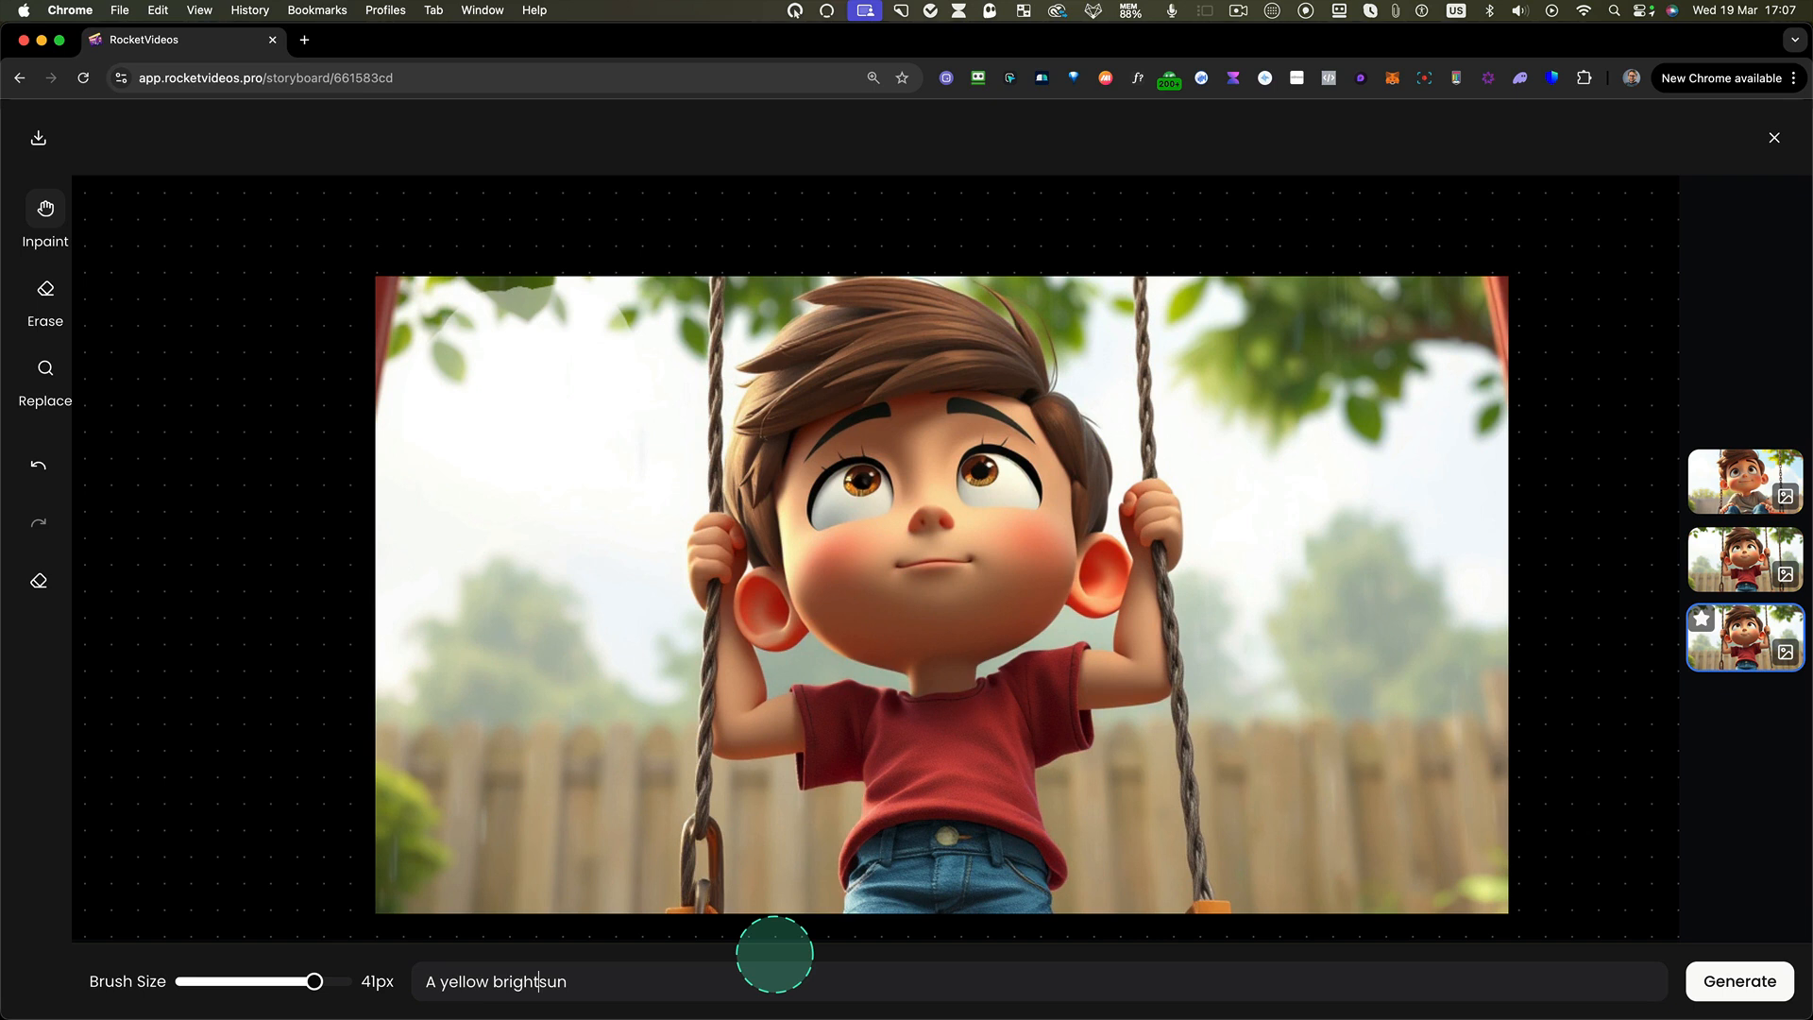
pyautogui.click(1740, 981)
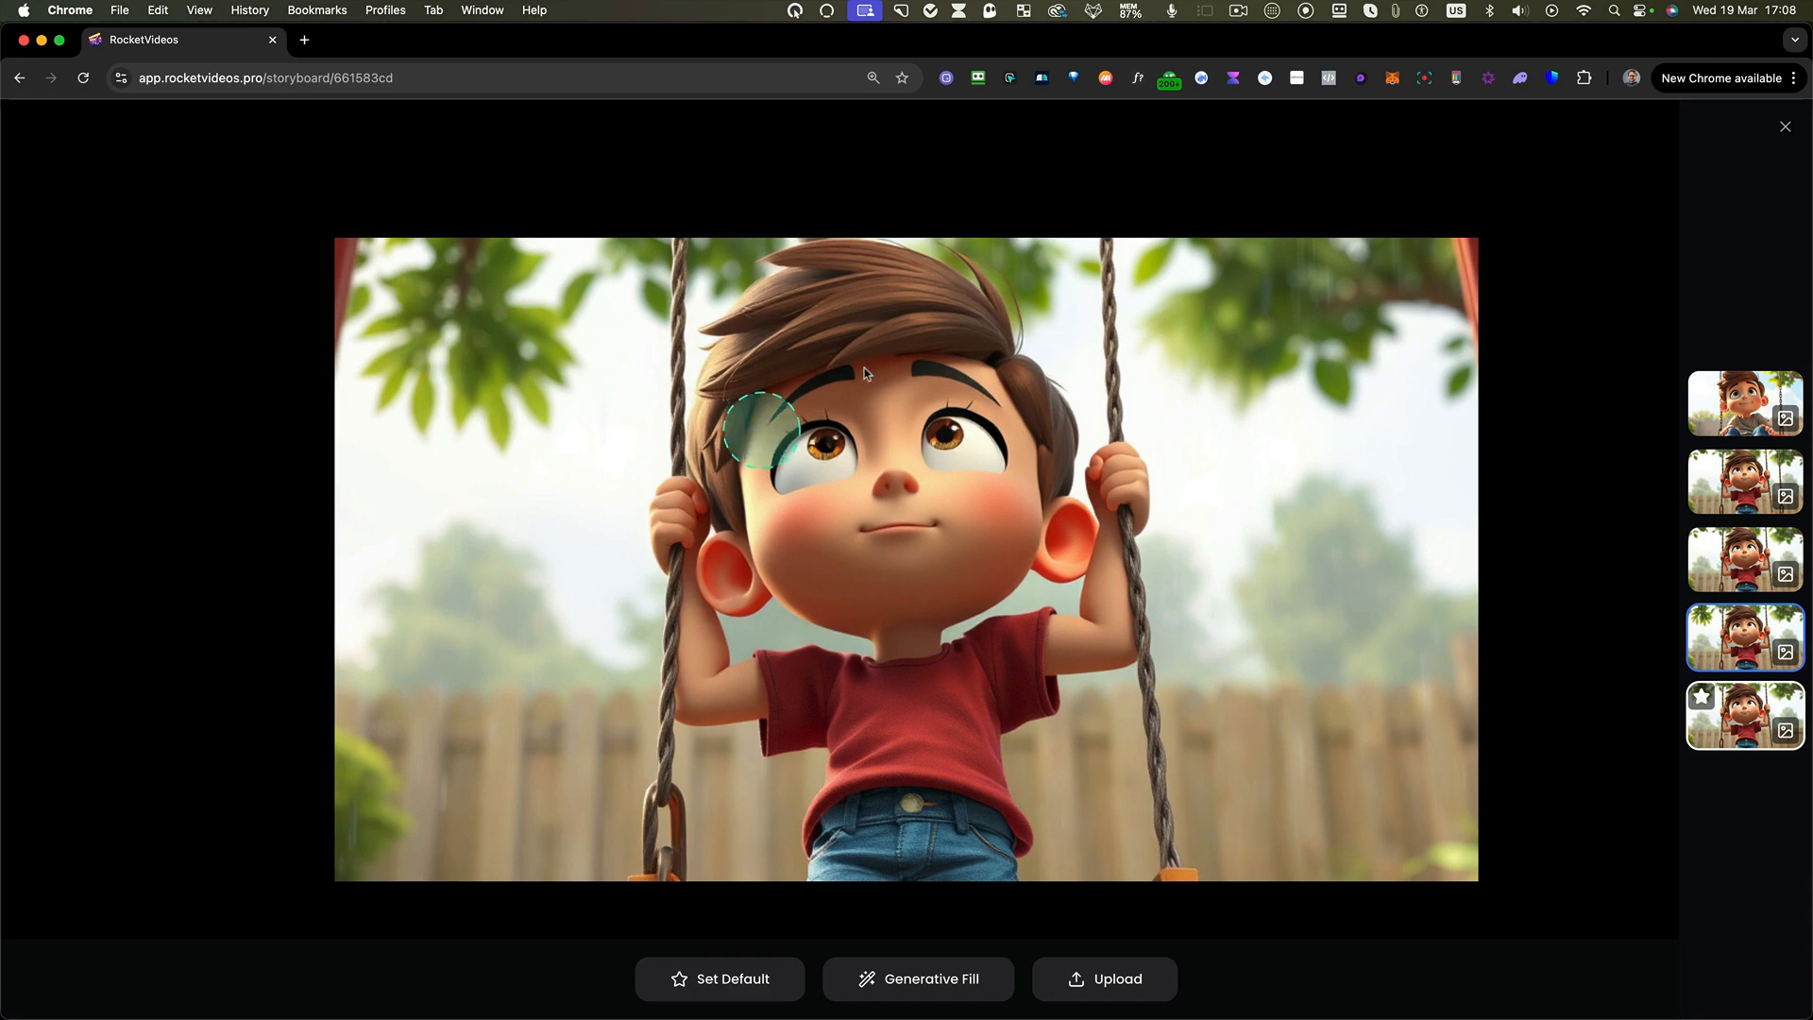
pyautogui.click(1785, 130)
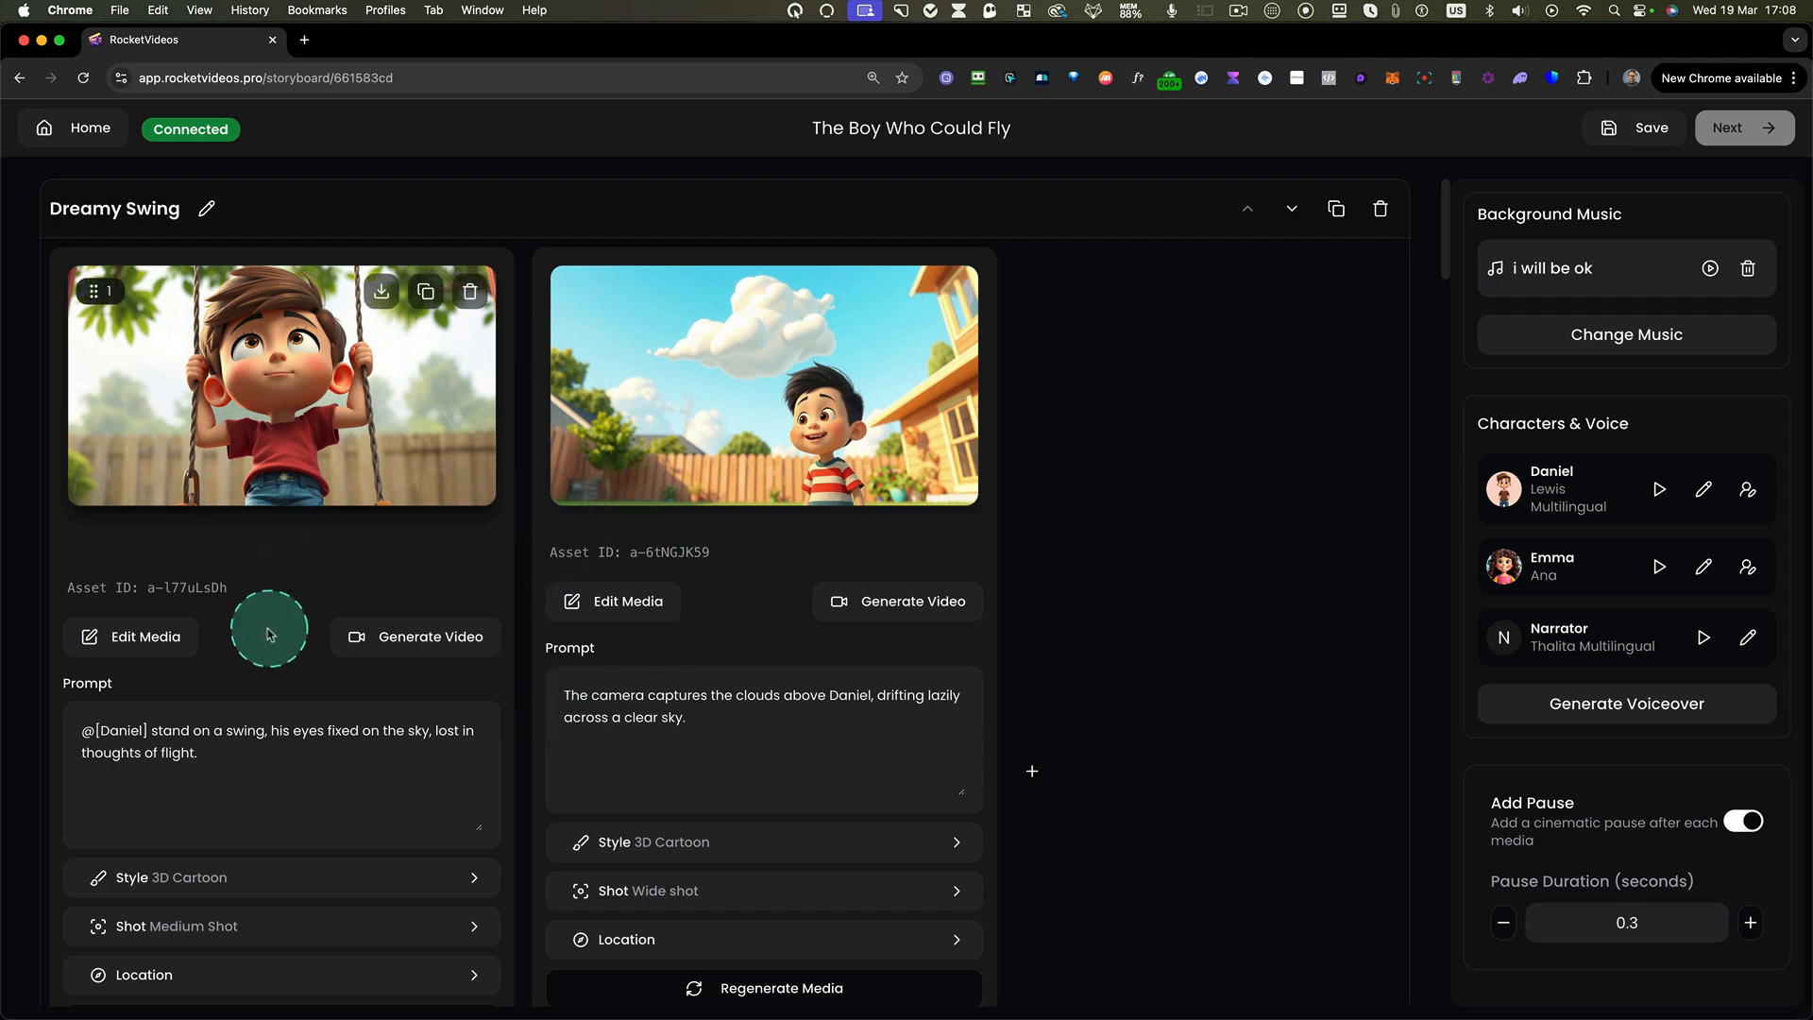
# - Generate a video from the second image of the Friendship's Spark scene and play it
pyautogui.scroll(-5, 200, 652)
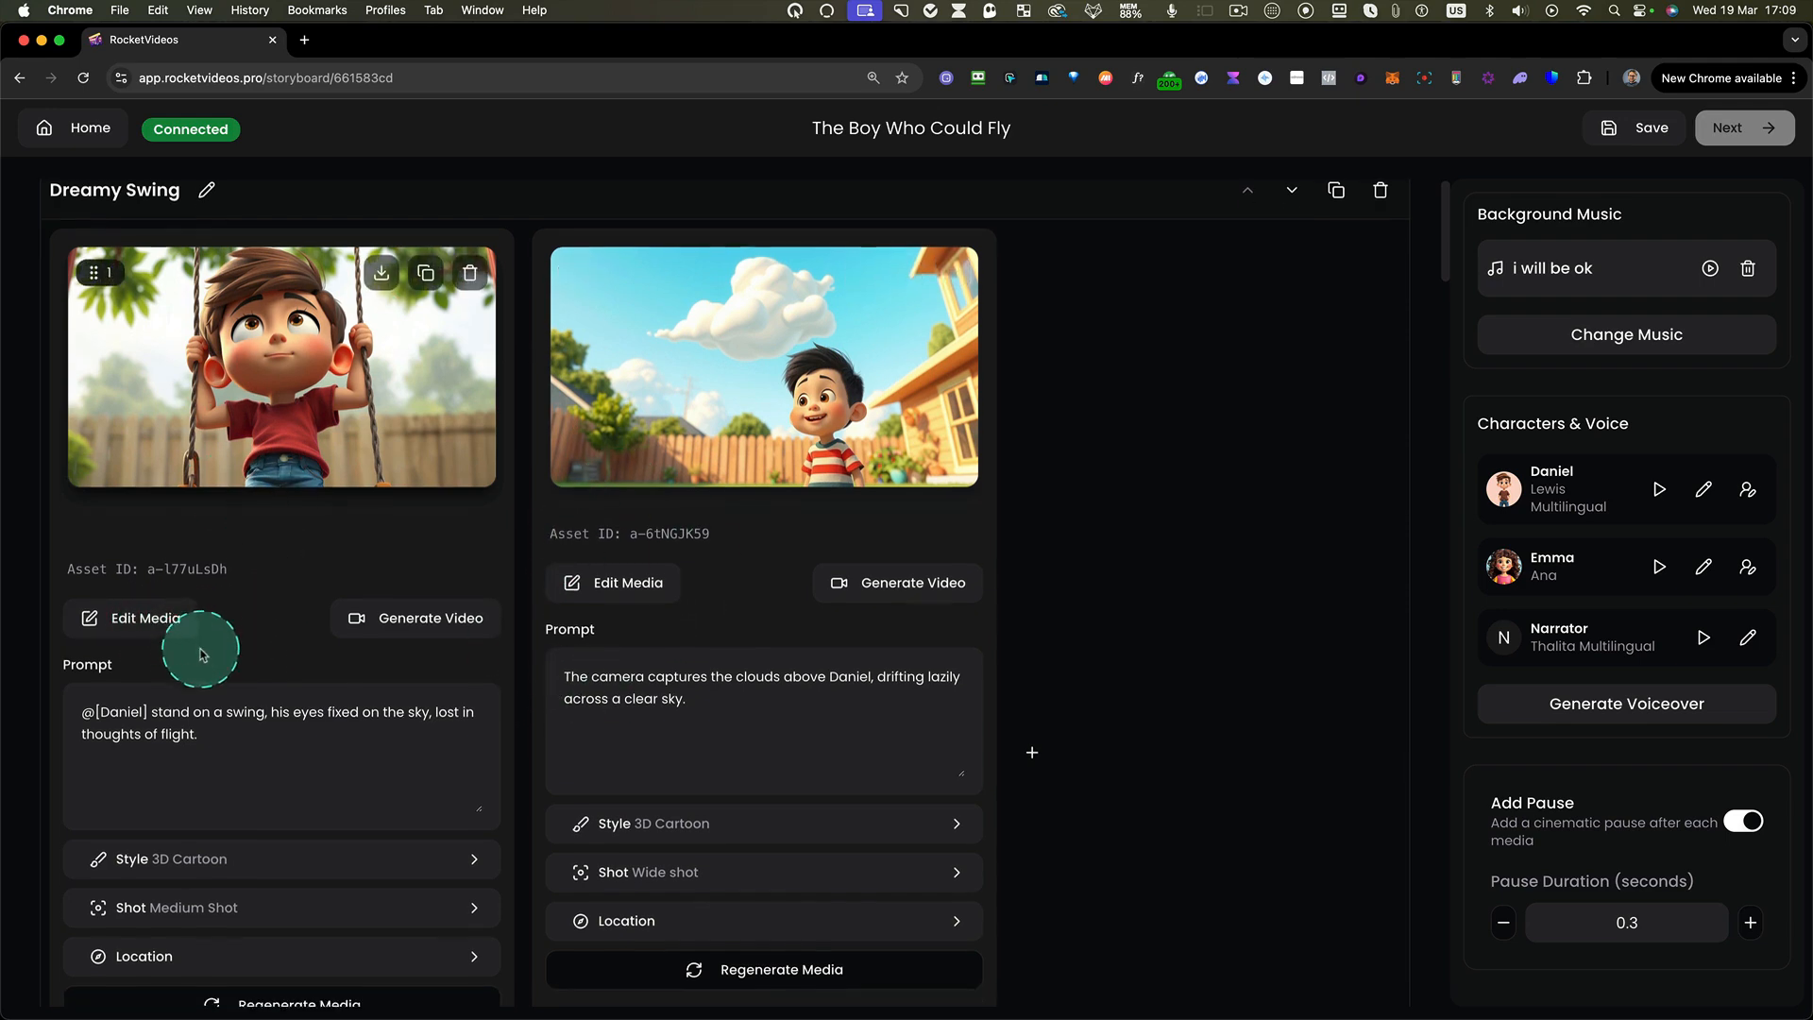
pyautogui.scroll(-6, 207, 642)
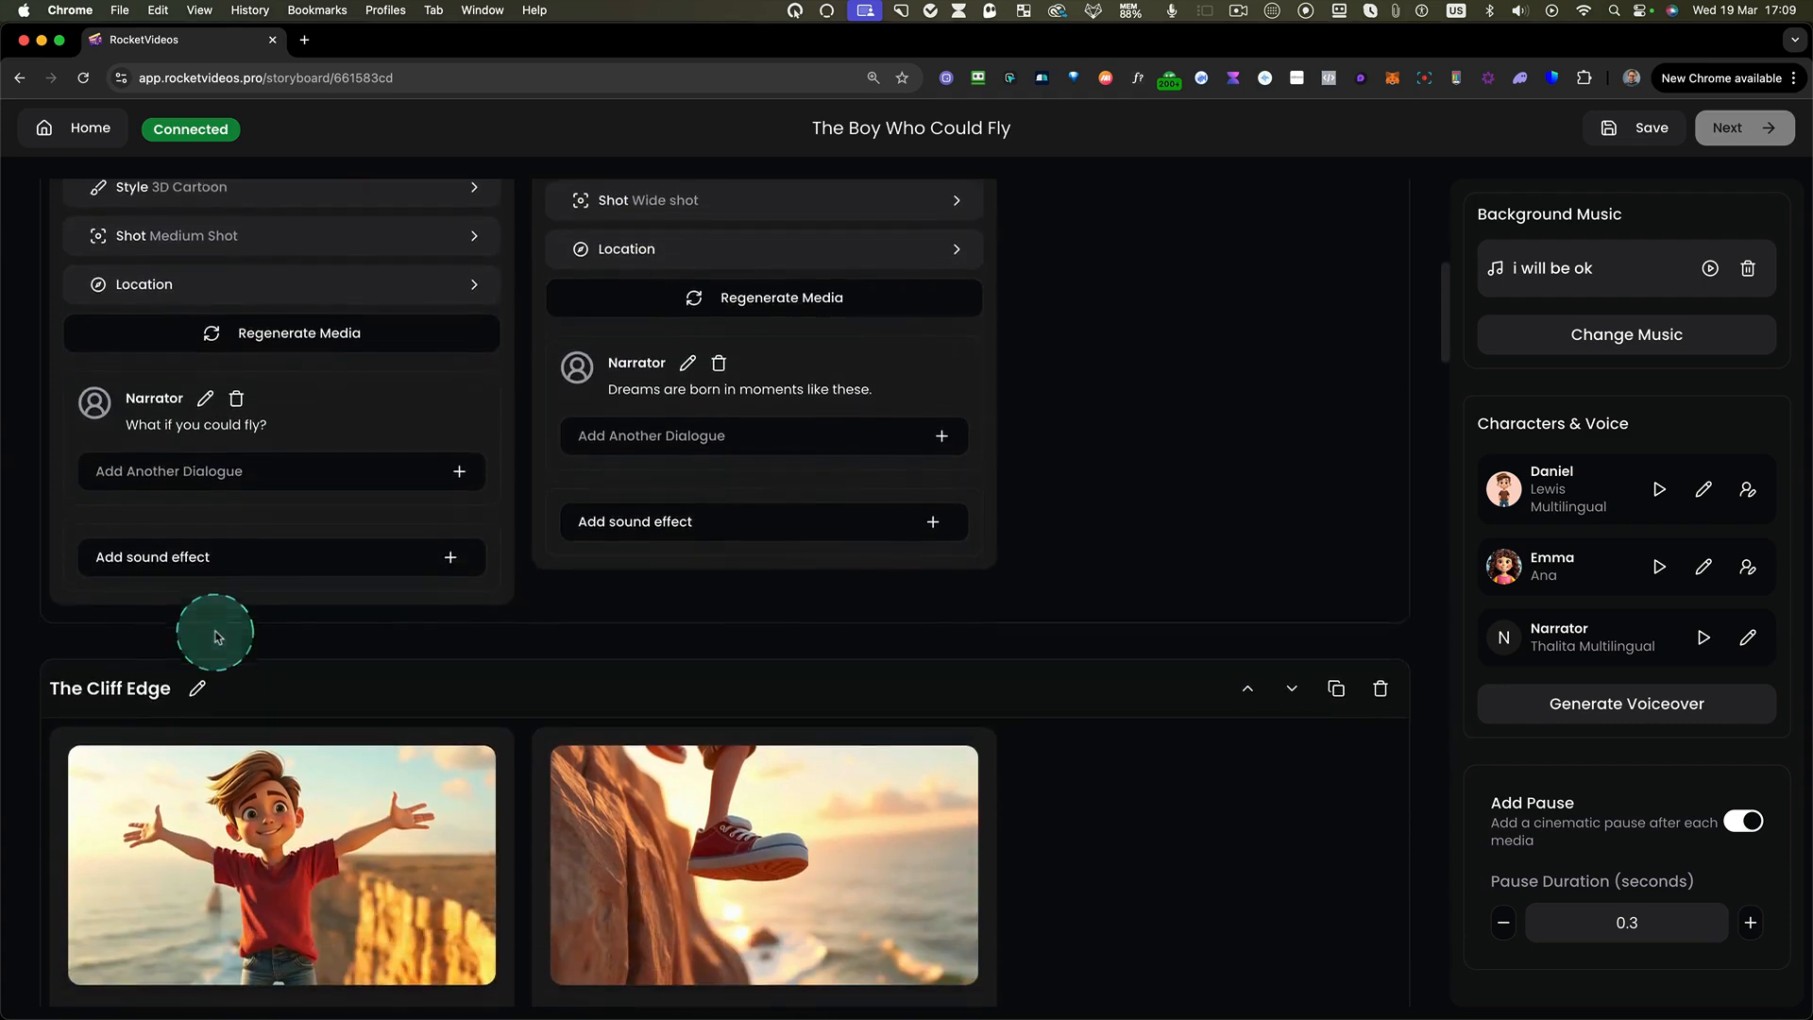
pyautogui.scroll(-2, 216, 636)
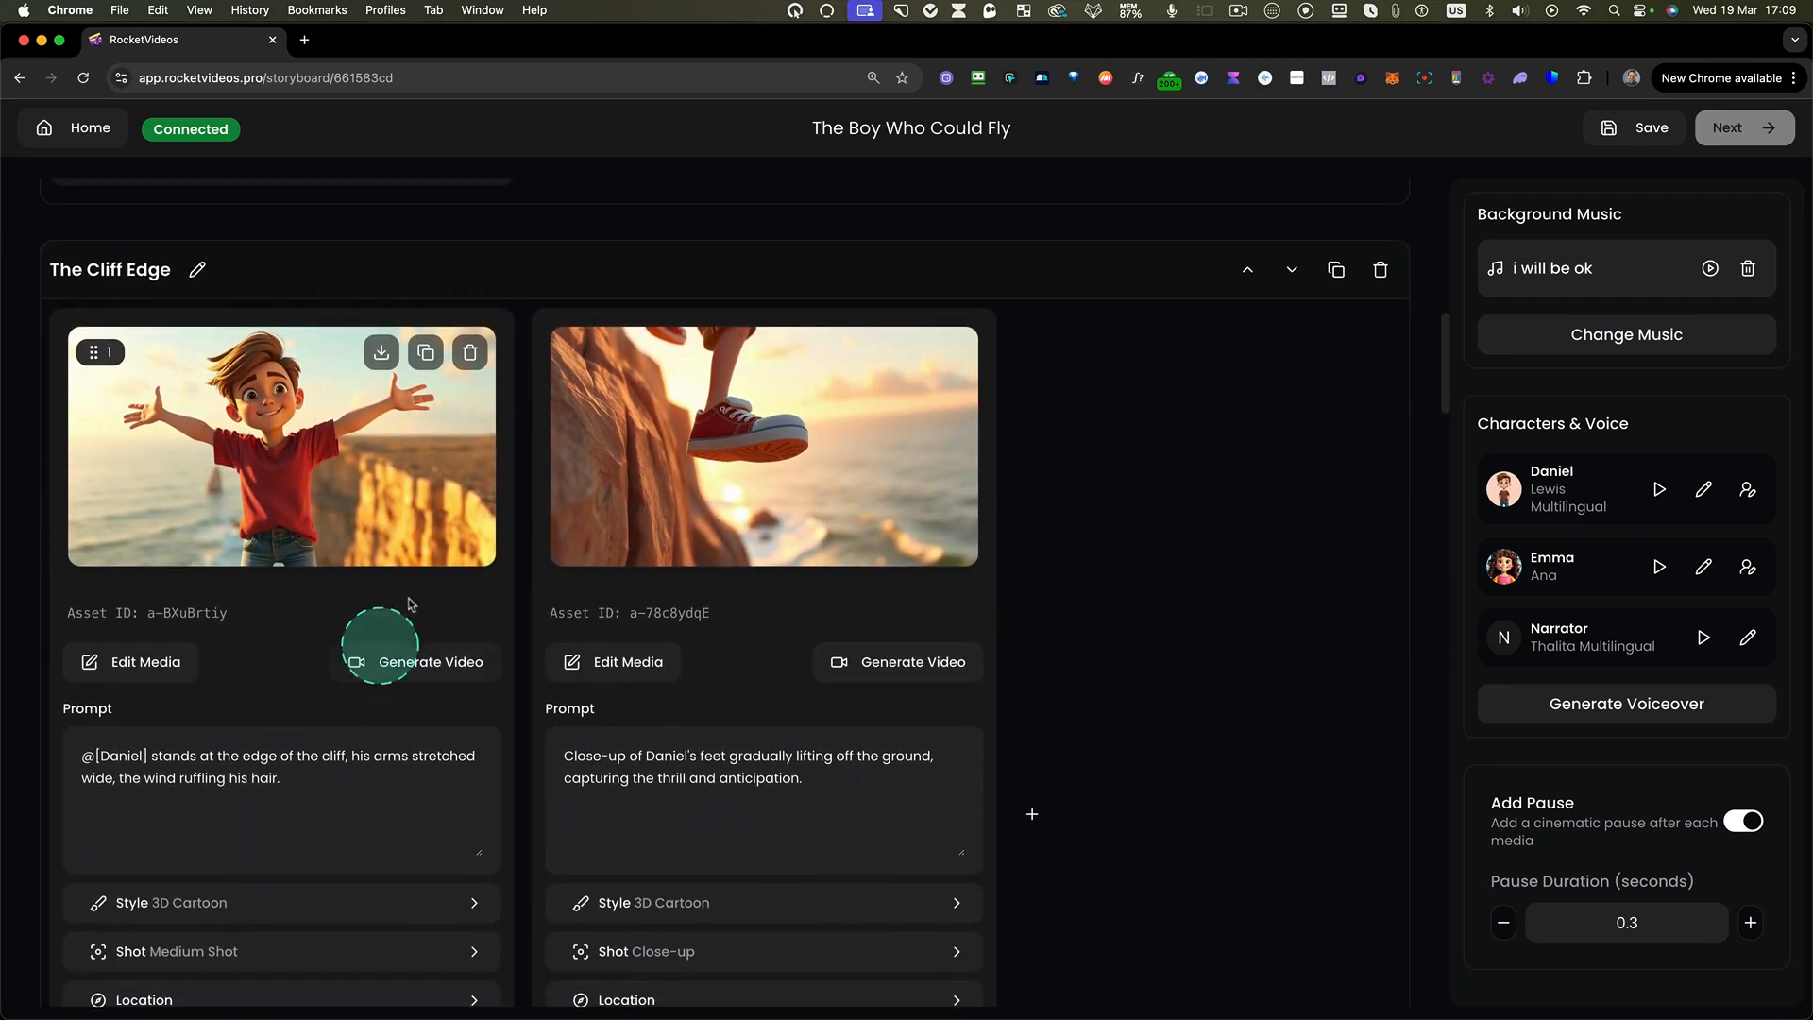
pyautogui.scroll(-9, 378, 642)
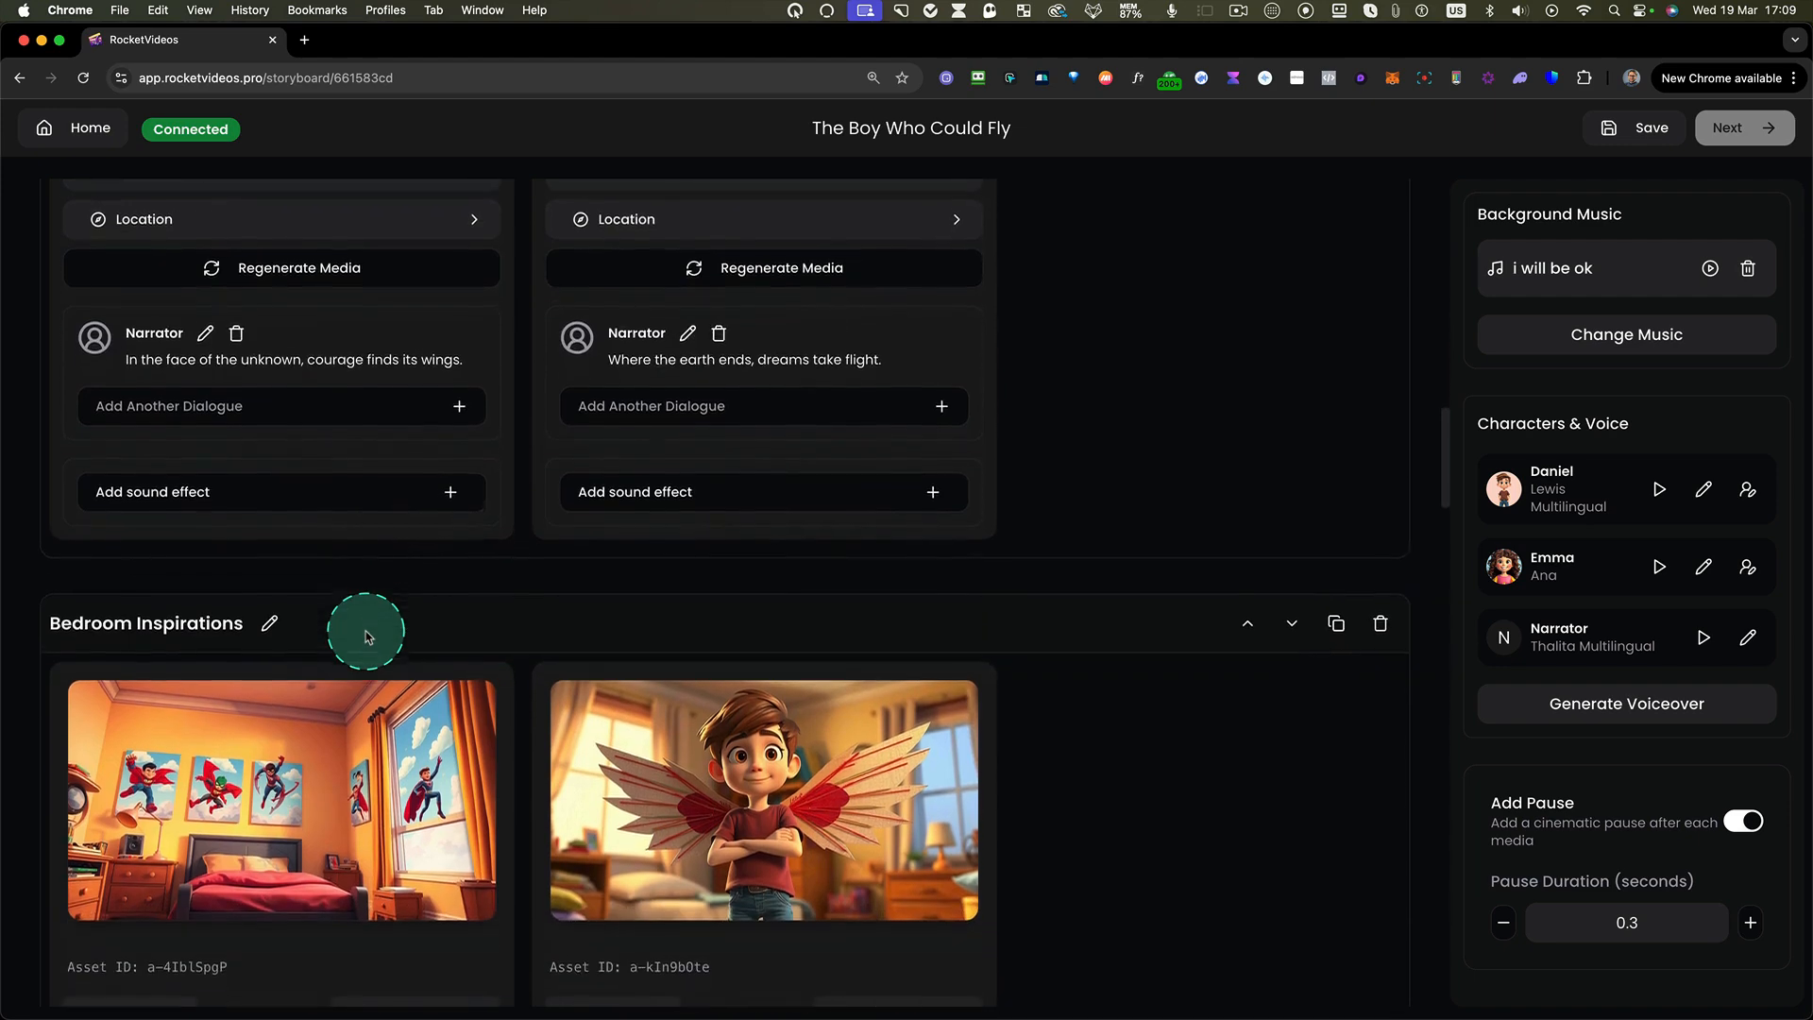
pyautogui.scroll(-8, 367, 636)
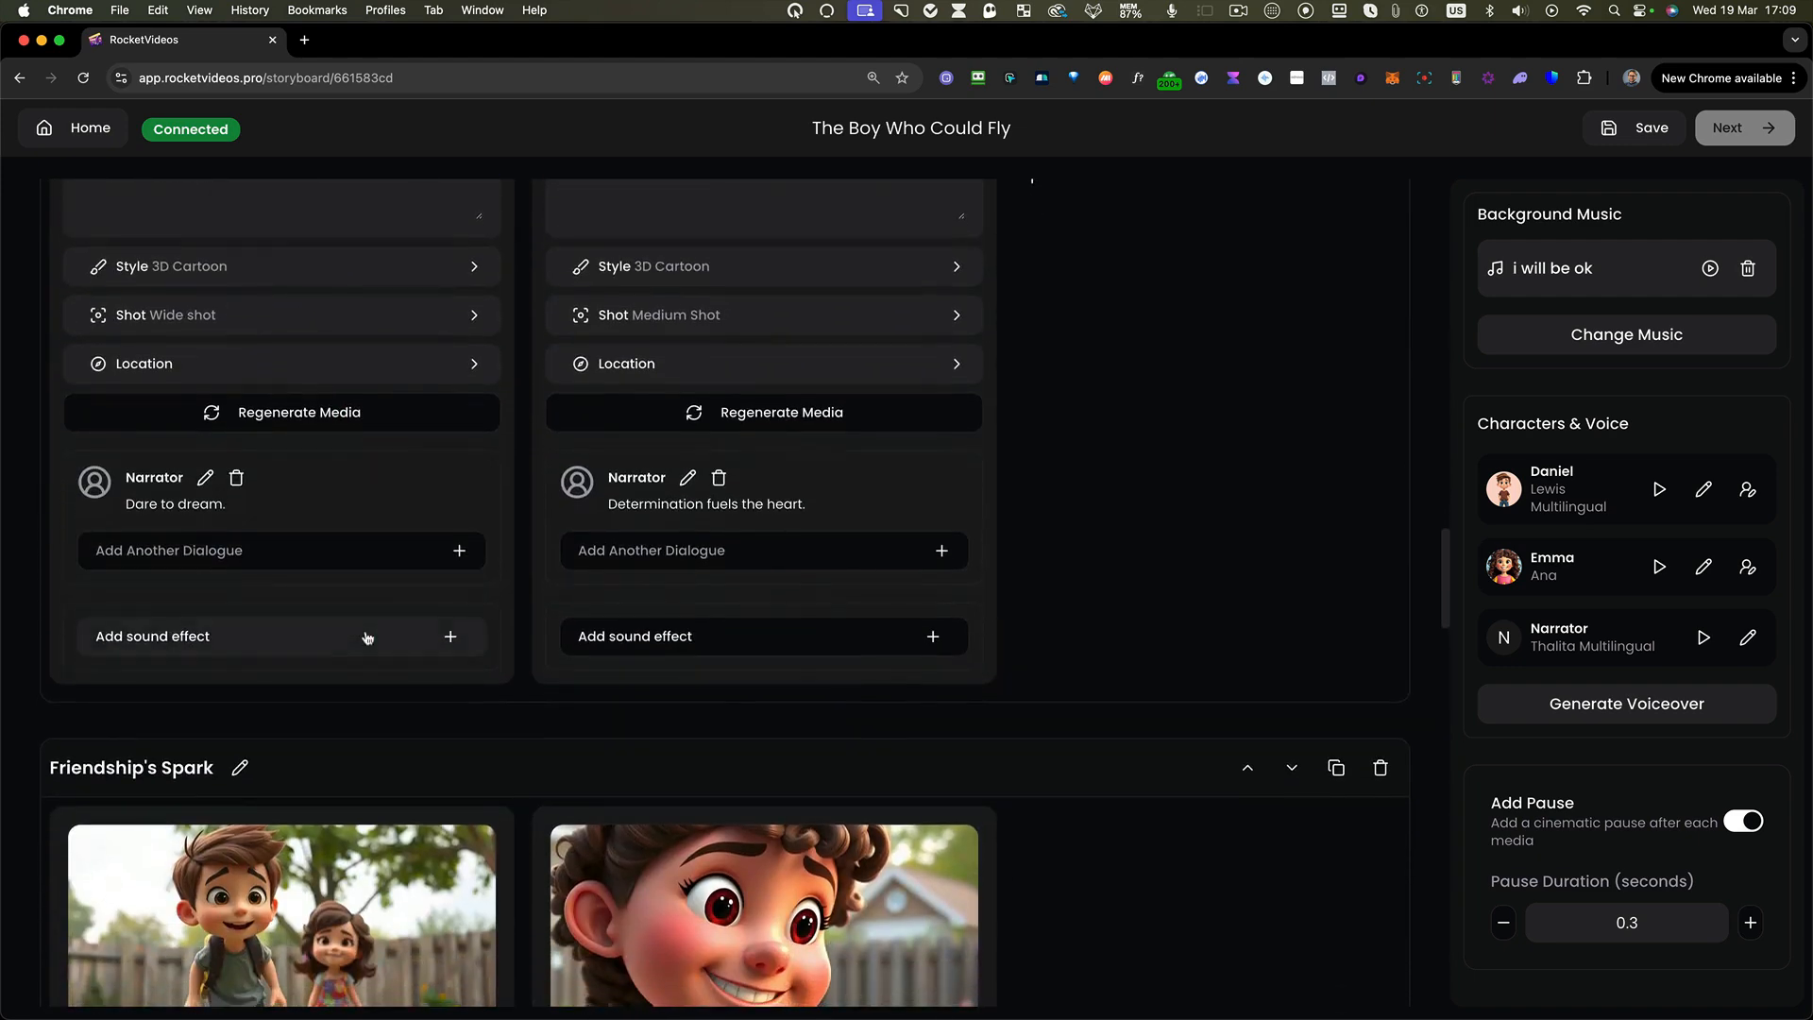
pyautogui.scroll(-5, 367, 638)
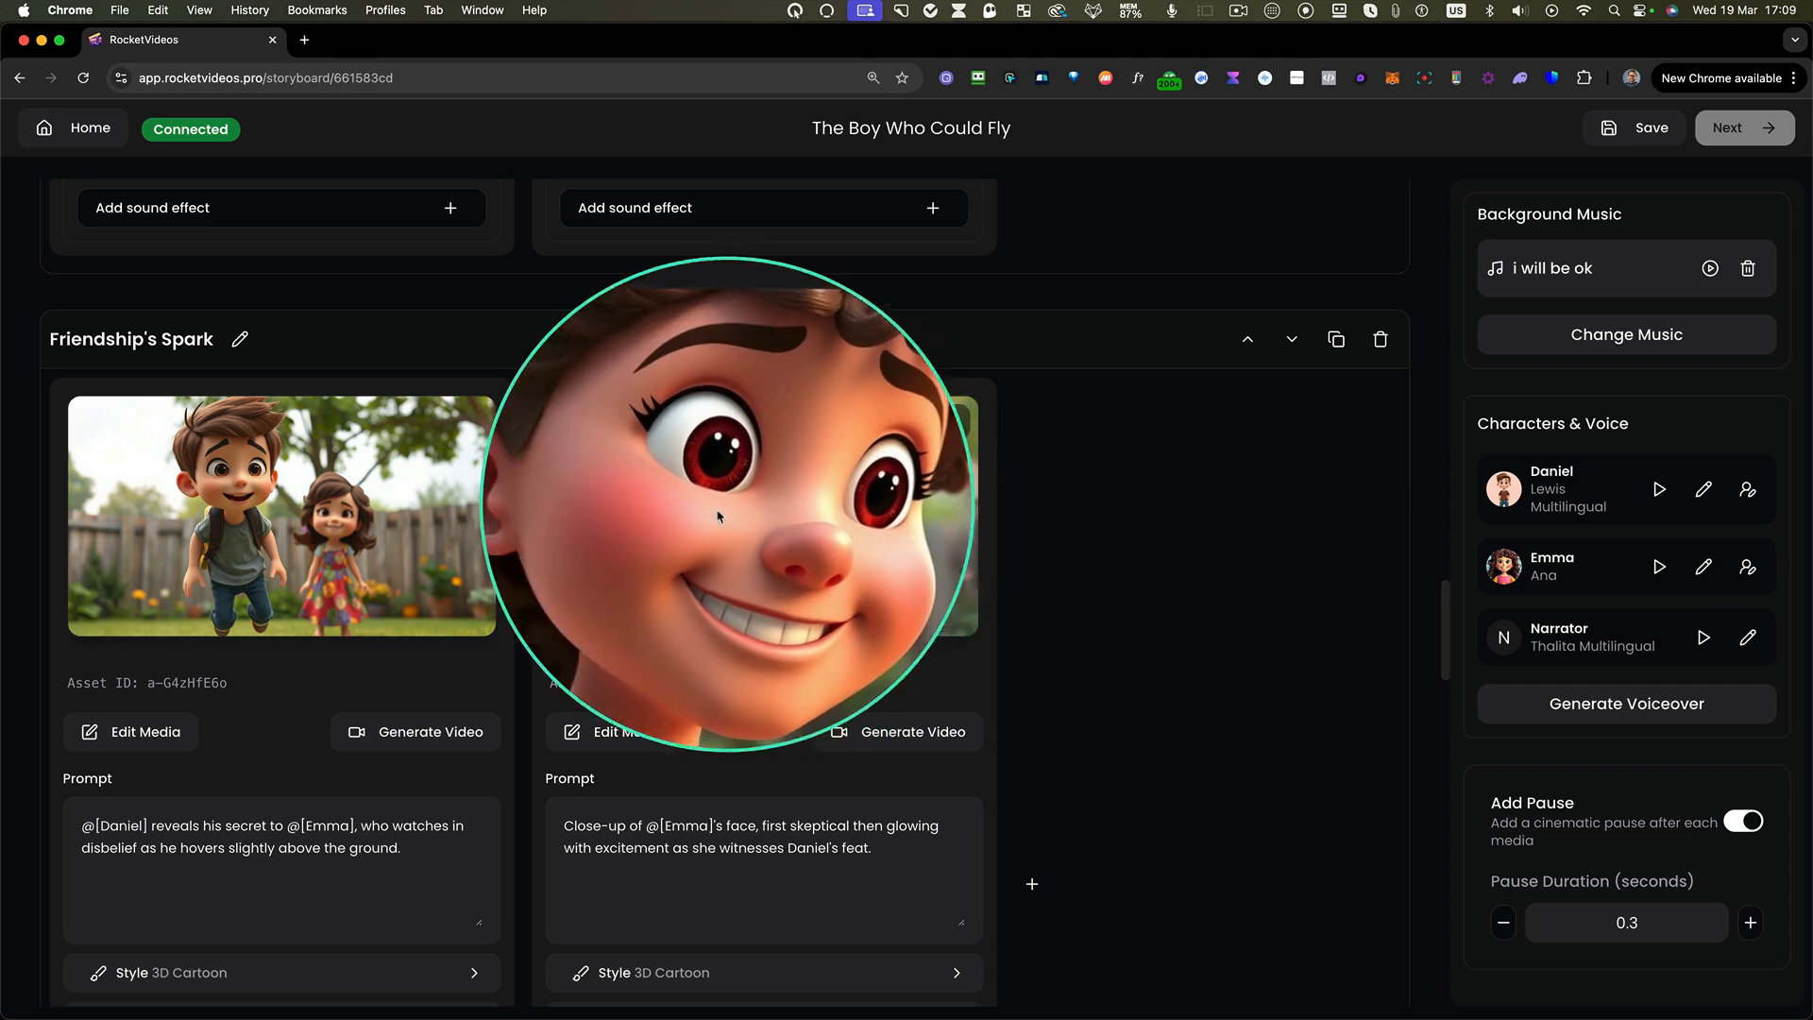
pyautogui.click(894, 735)
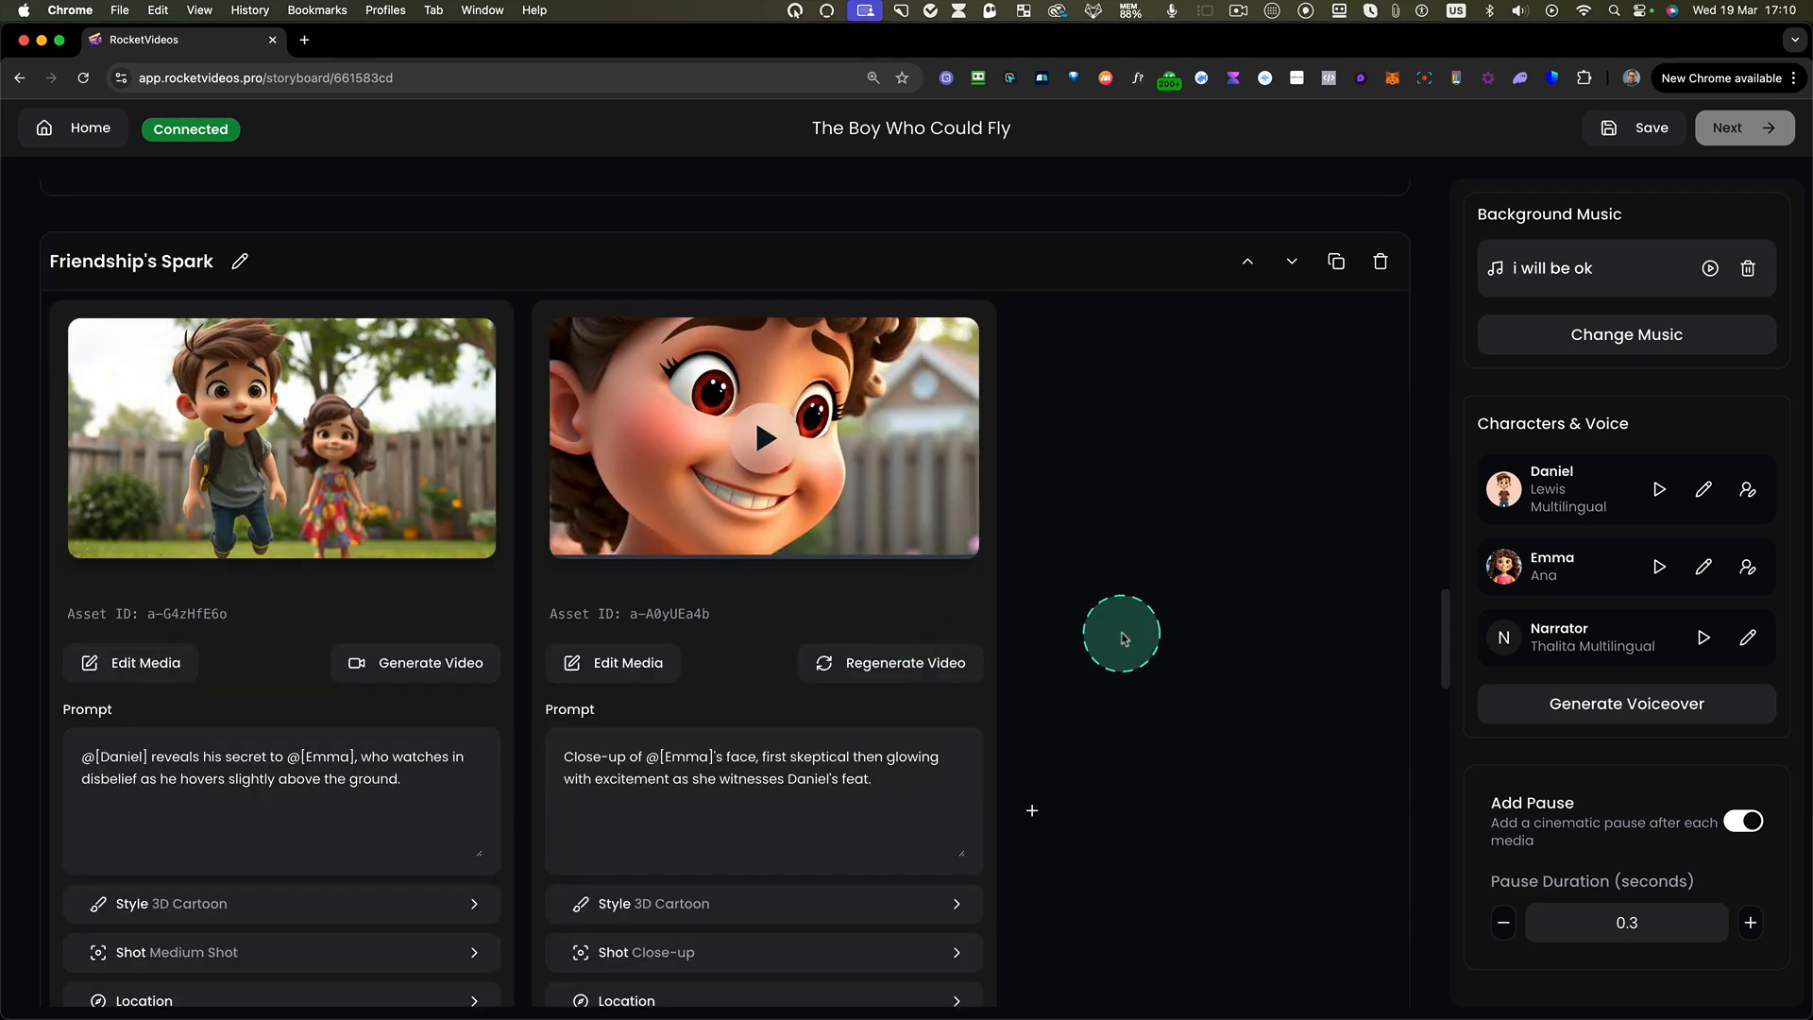
pyautogui.click(784, 447)
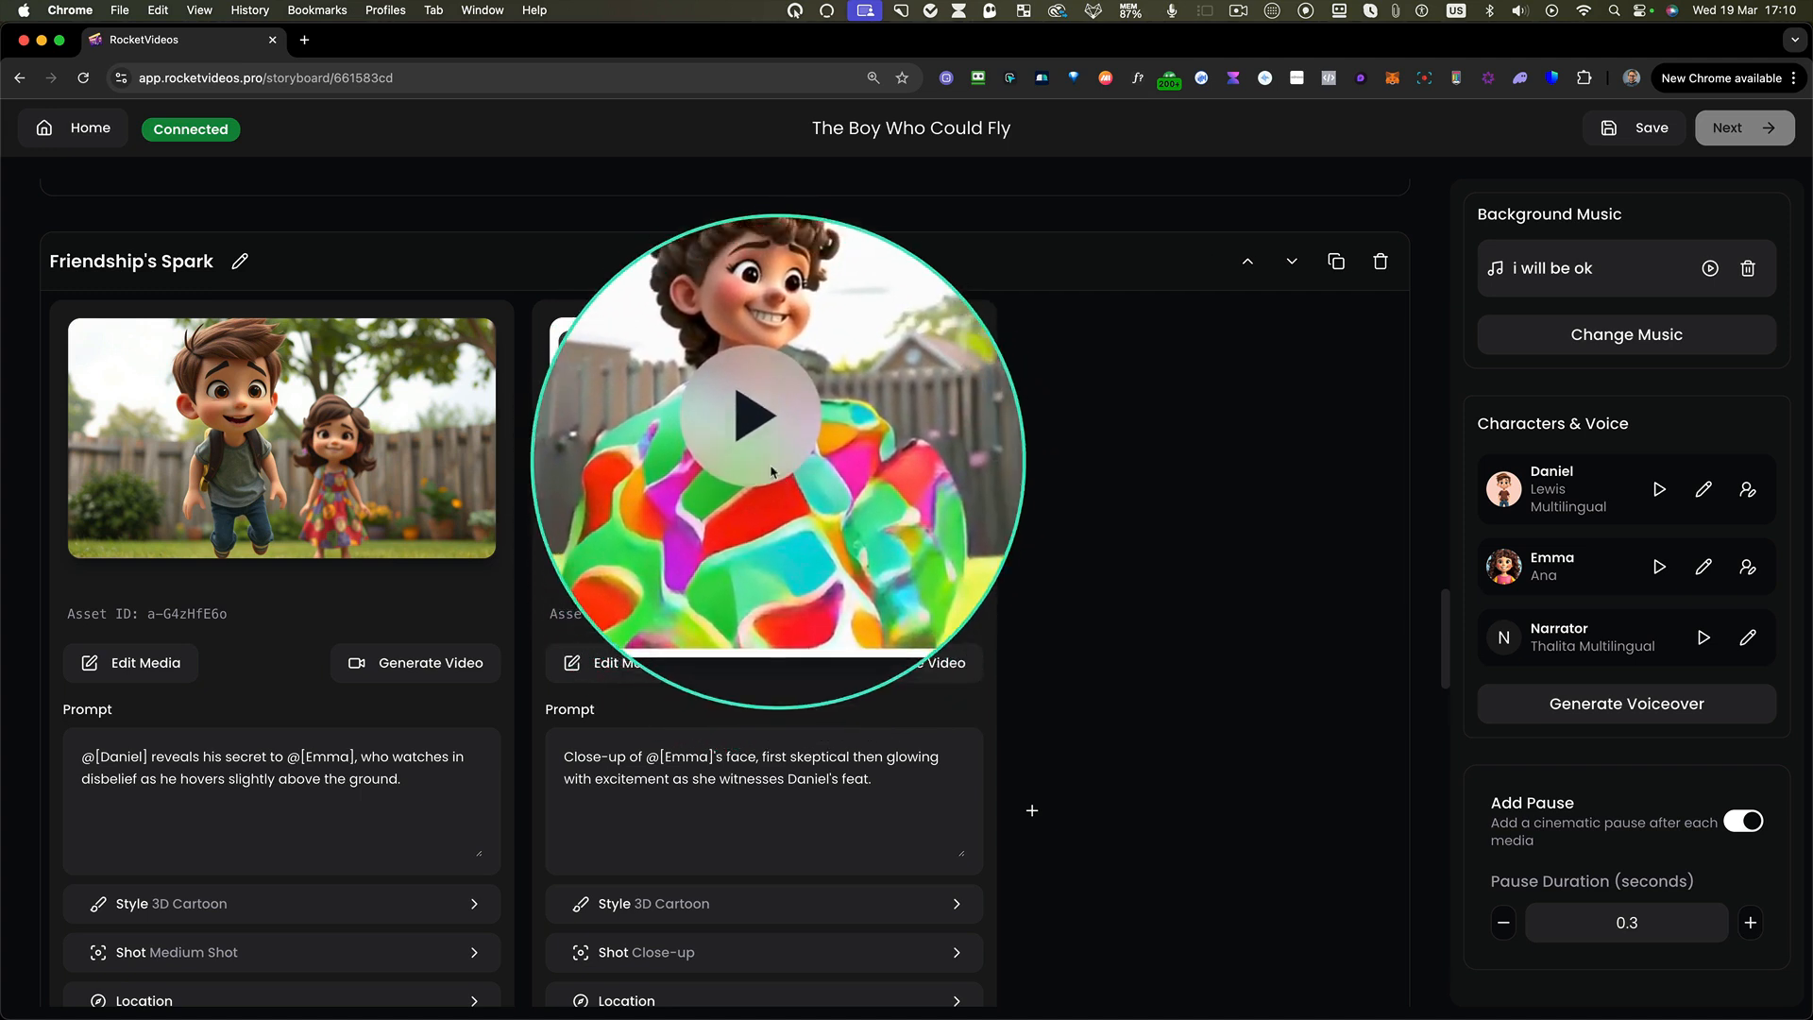
# - Regenerate the video of the Friendship's Spark scene's second media card and review the new version
pyautogui.scroll(1, 763, 487)
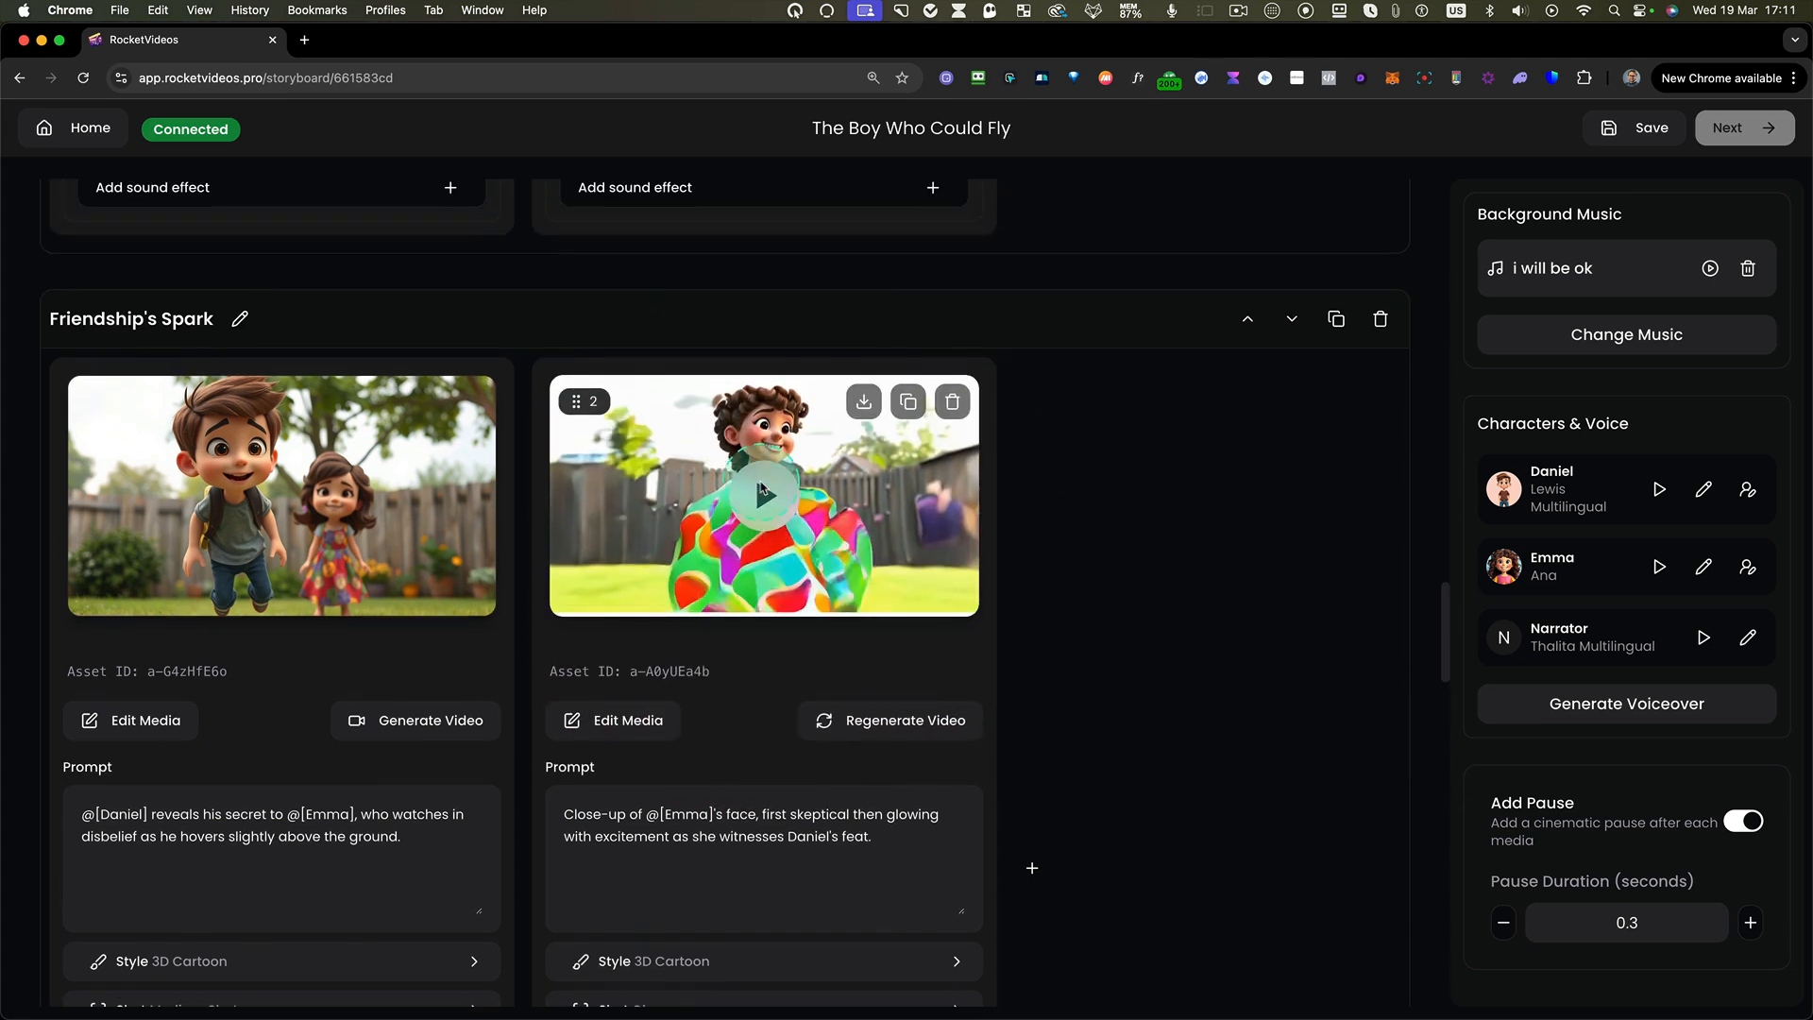
pyautogui.click(897, 723)
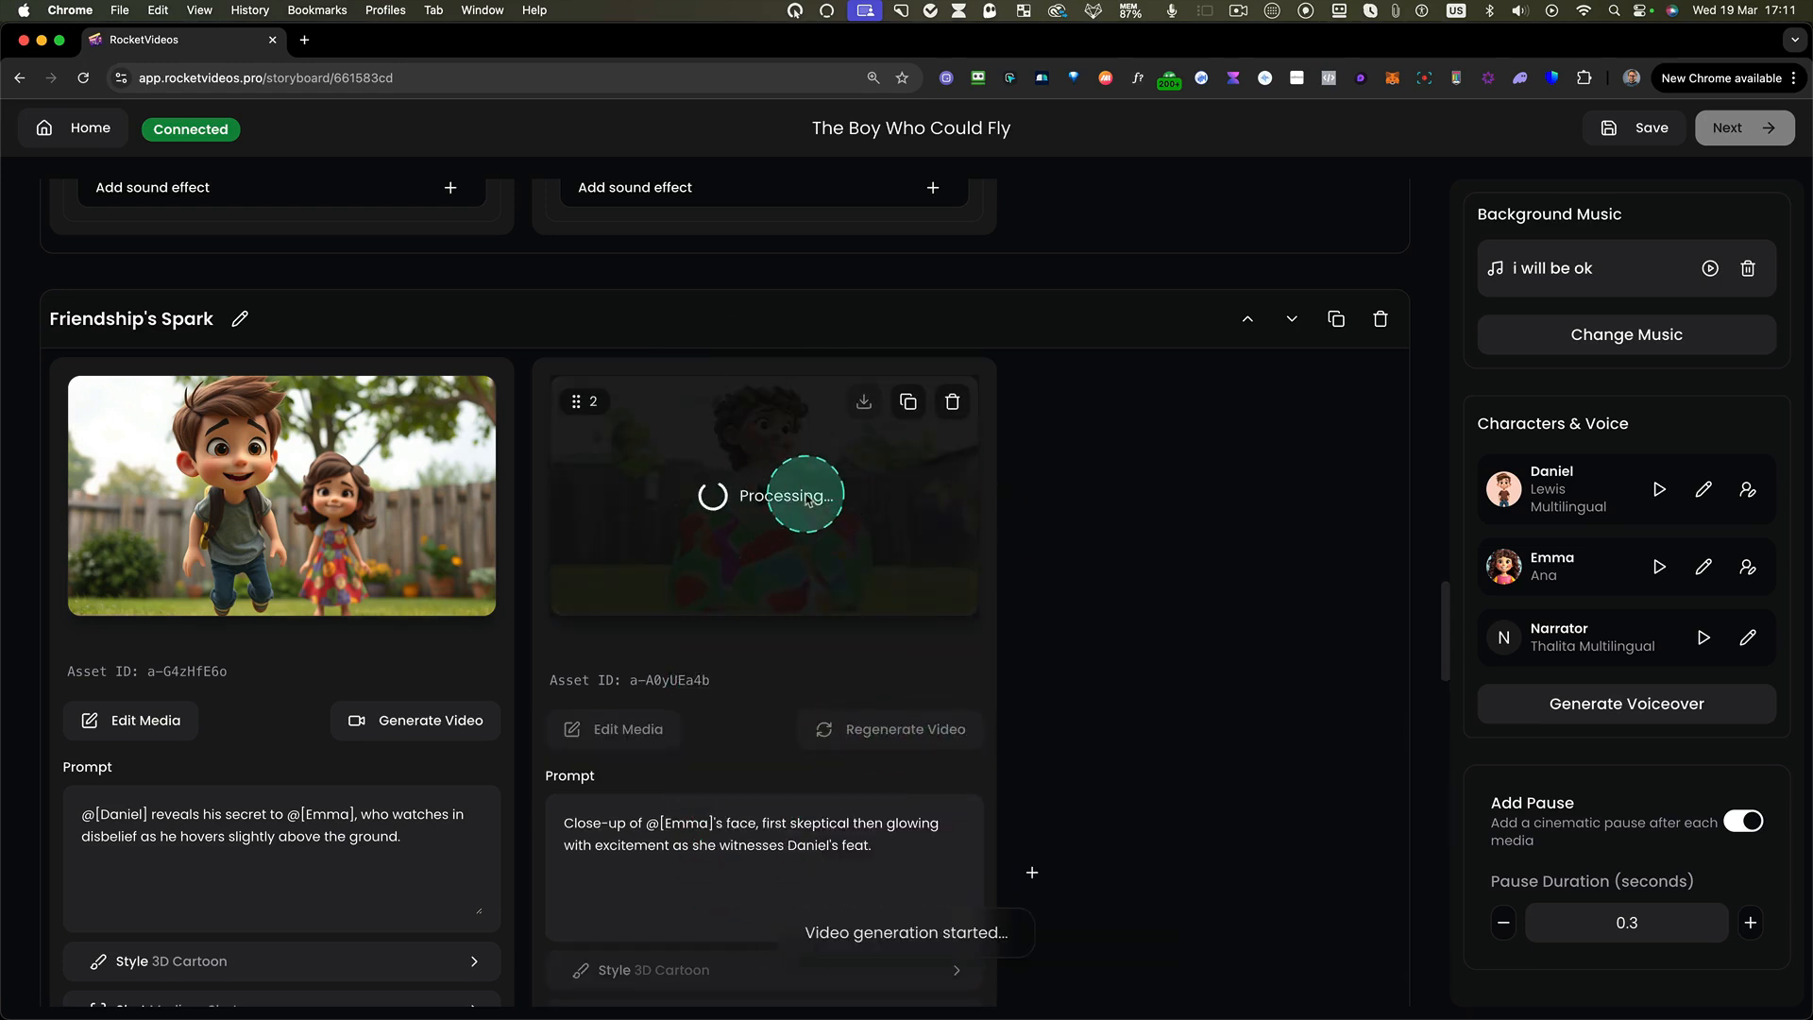
pyautogui.scroll(-1, 792, 519)
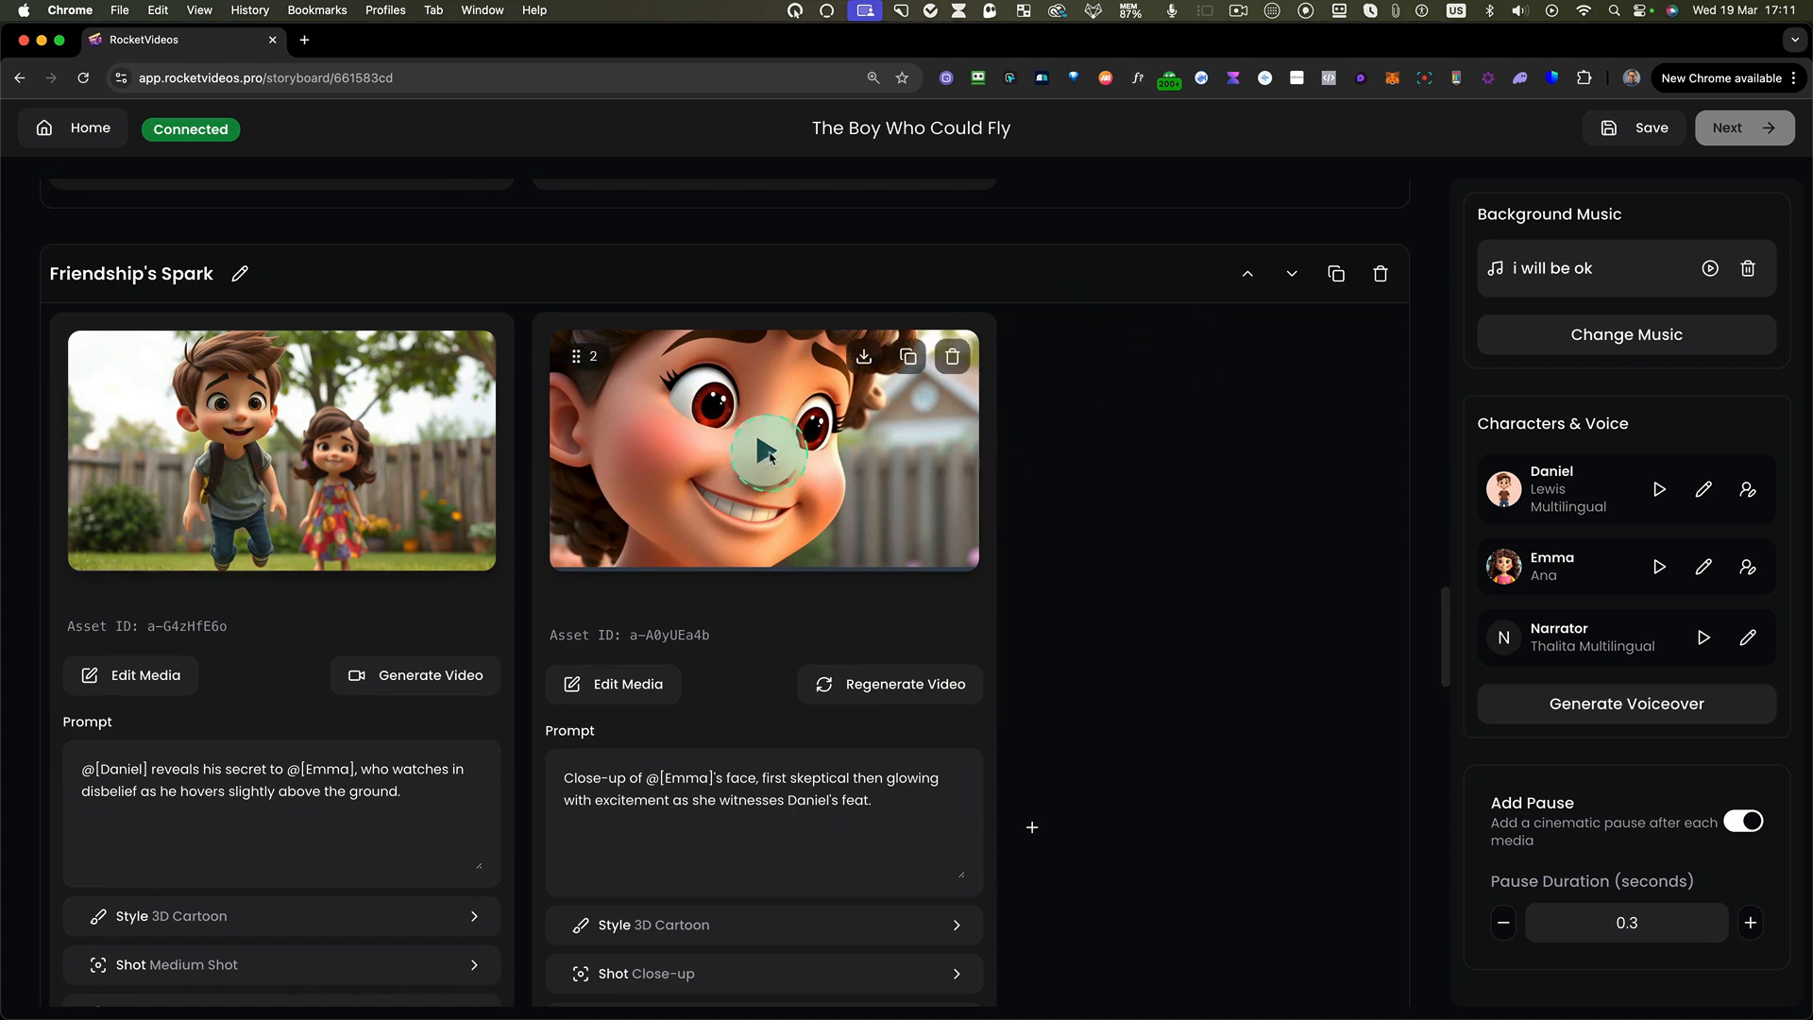
pyautogui.click(767, 455)
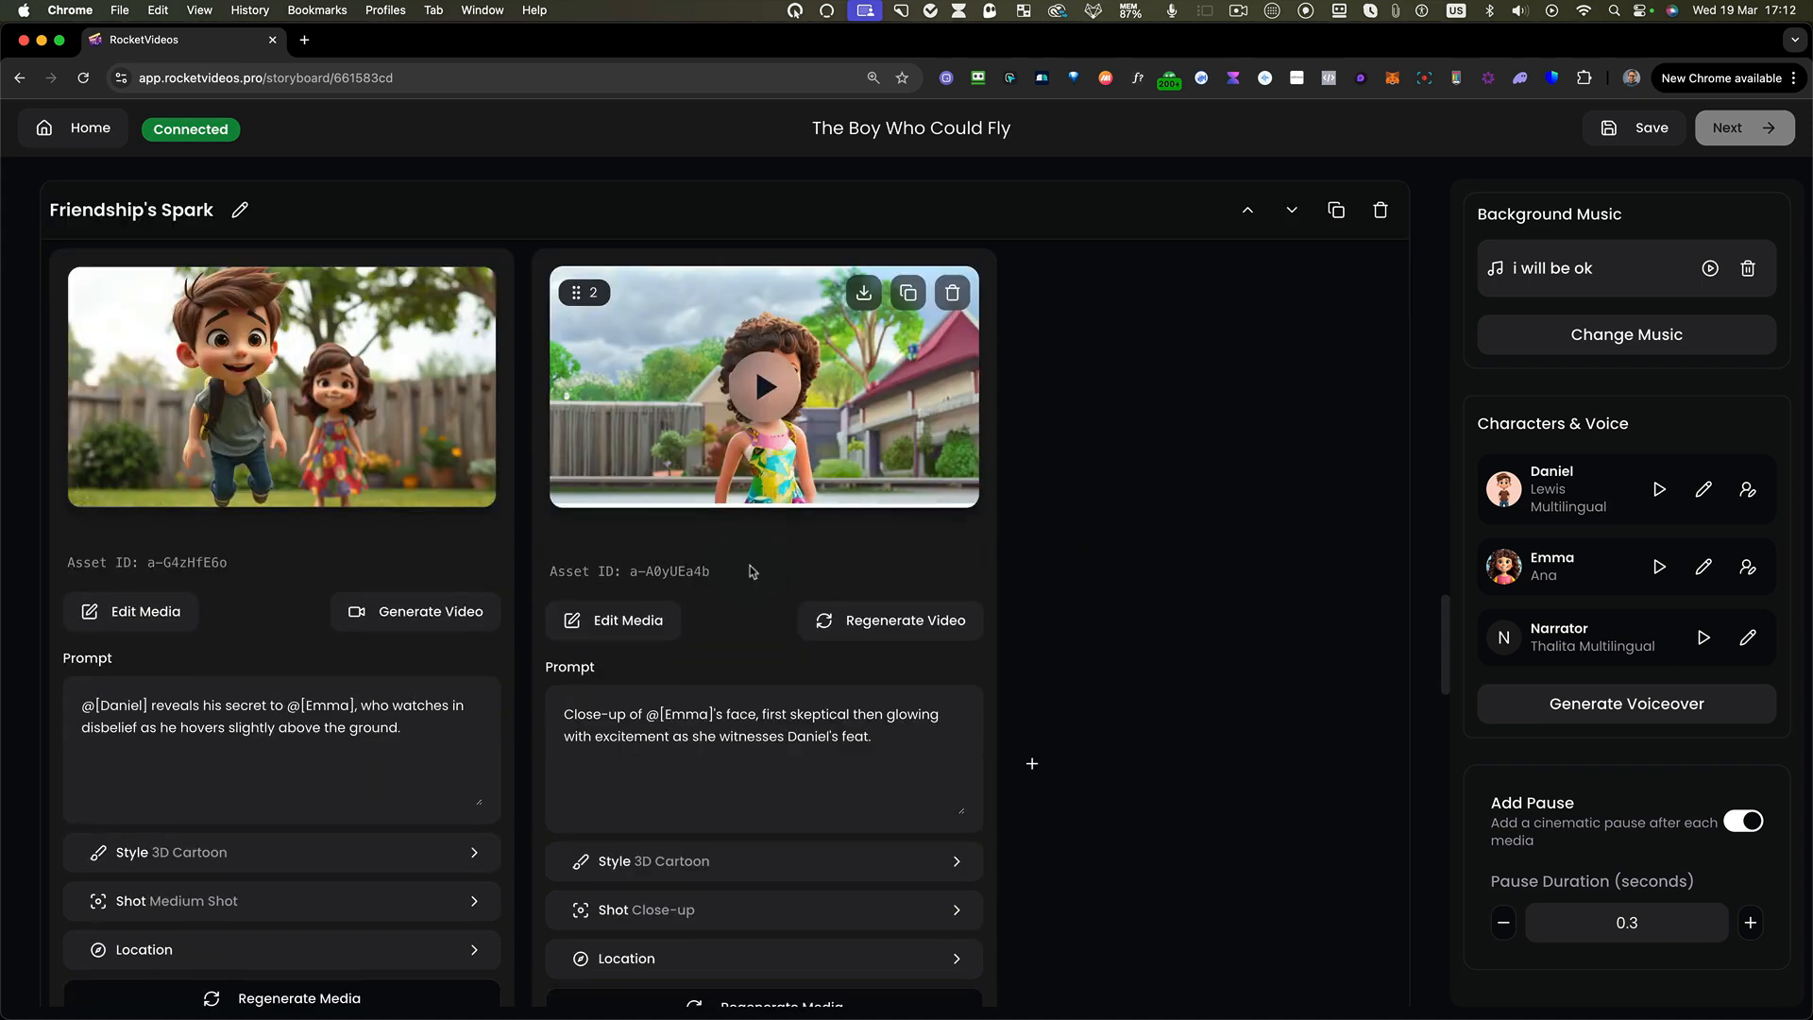
pyautogui.click(769, 397)
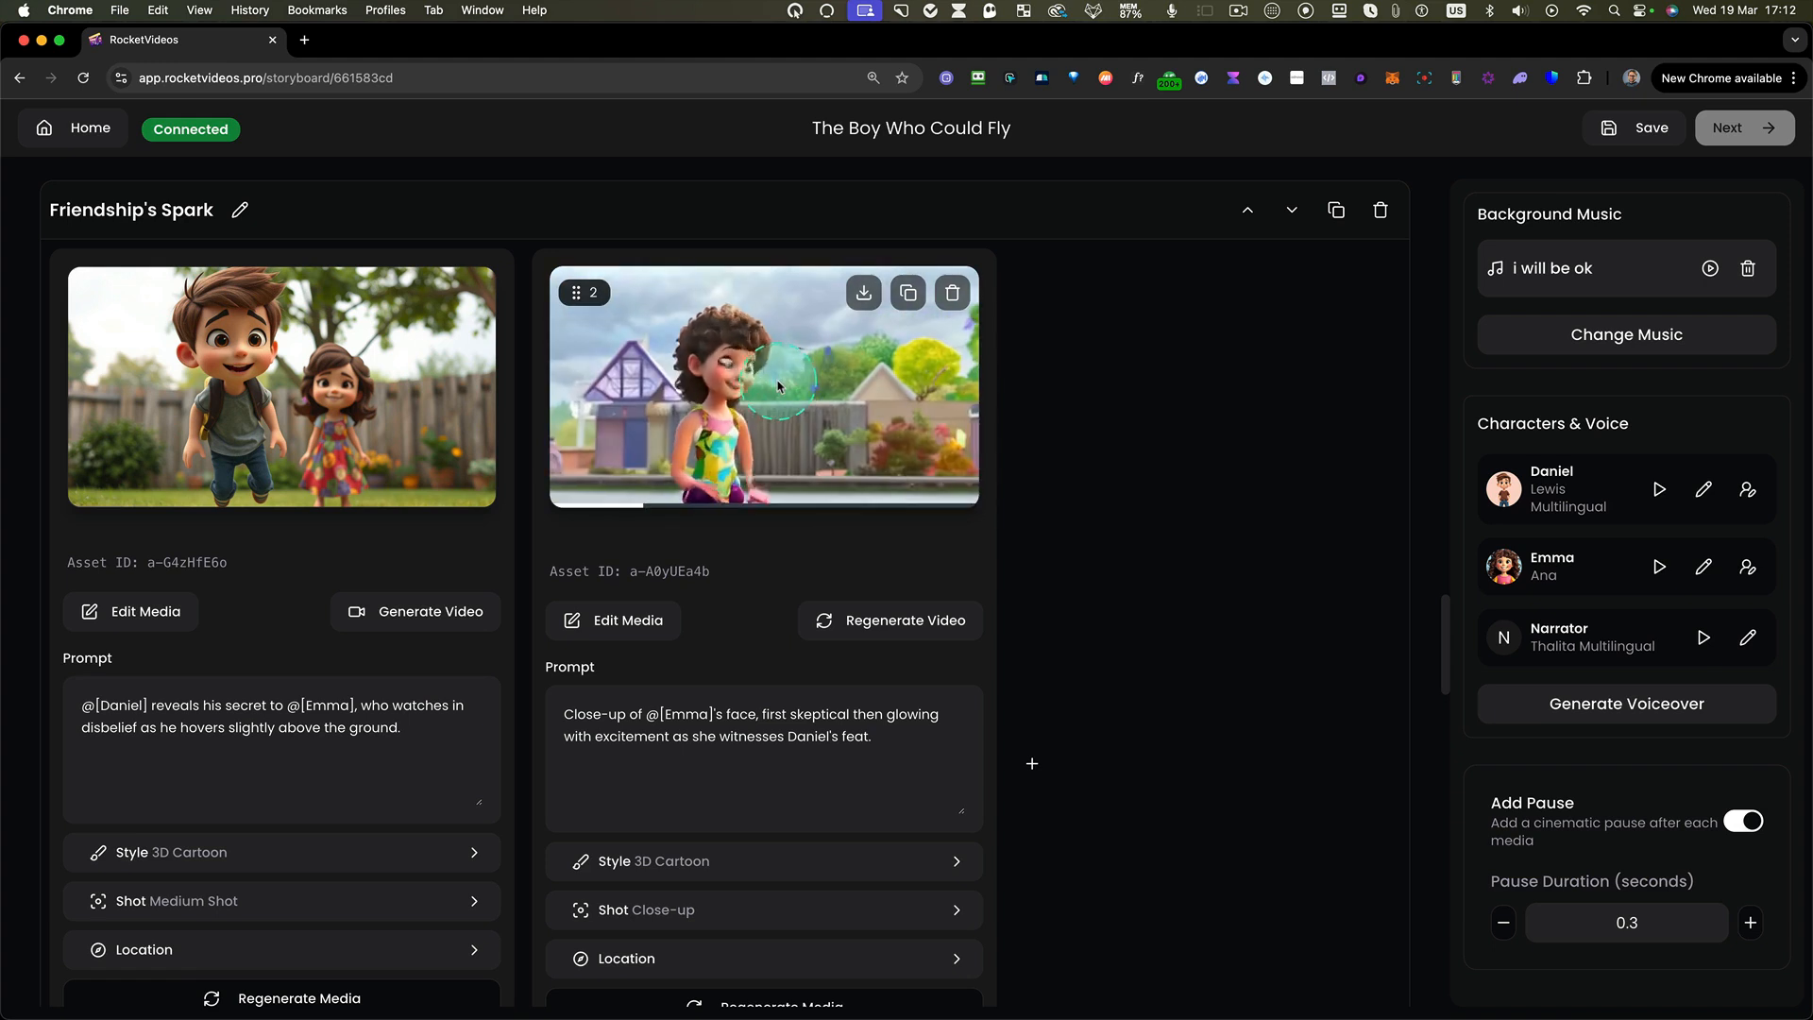
pyautogui.click(831, 422)
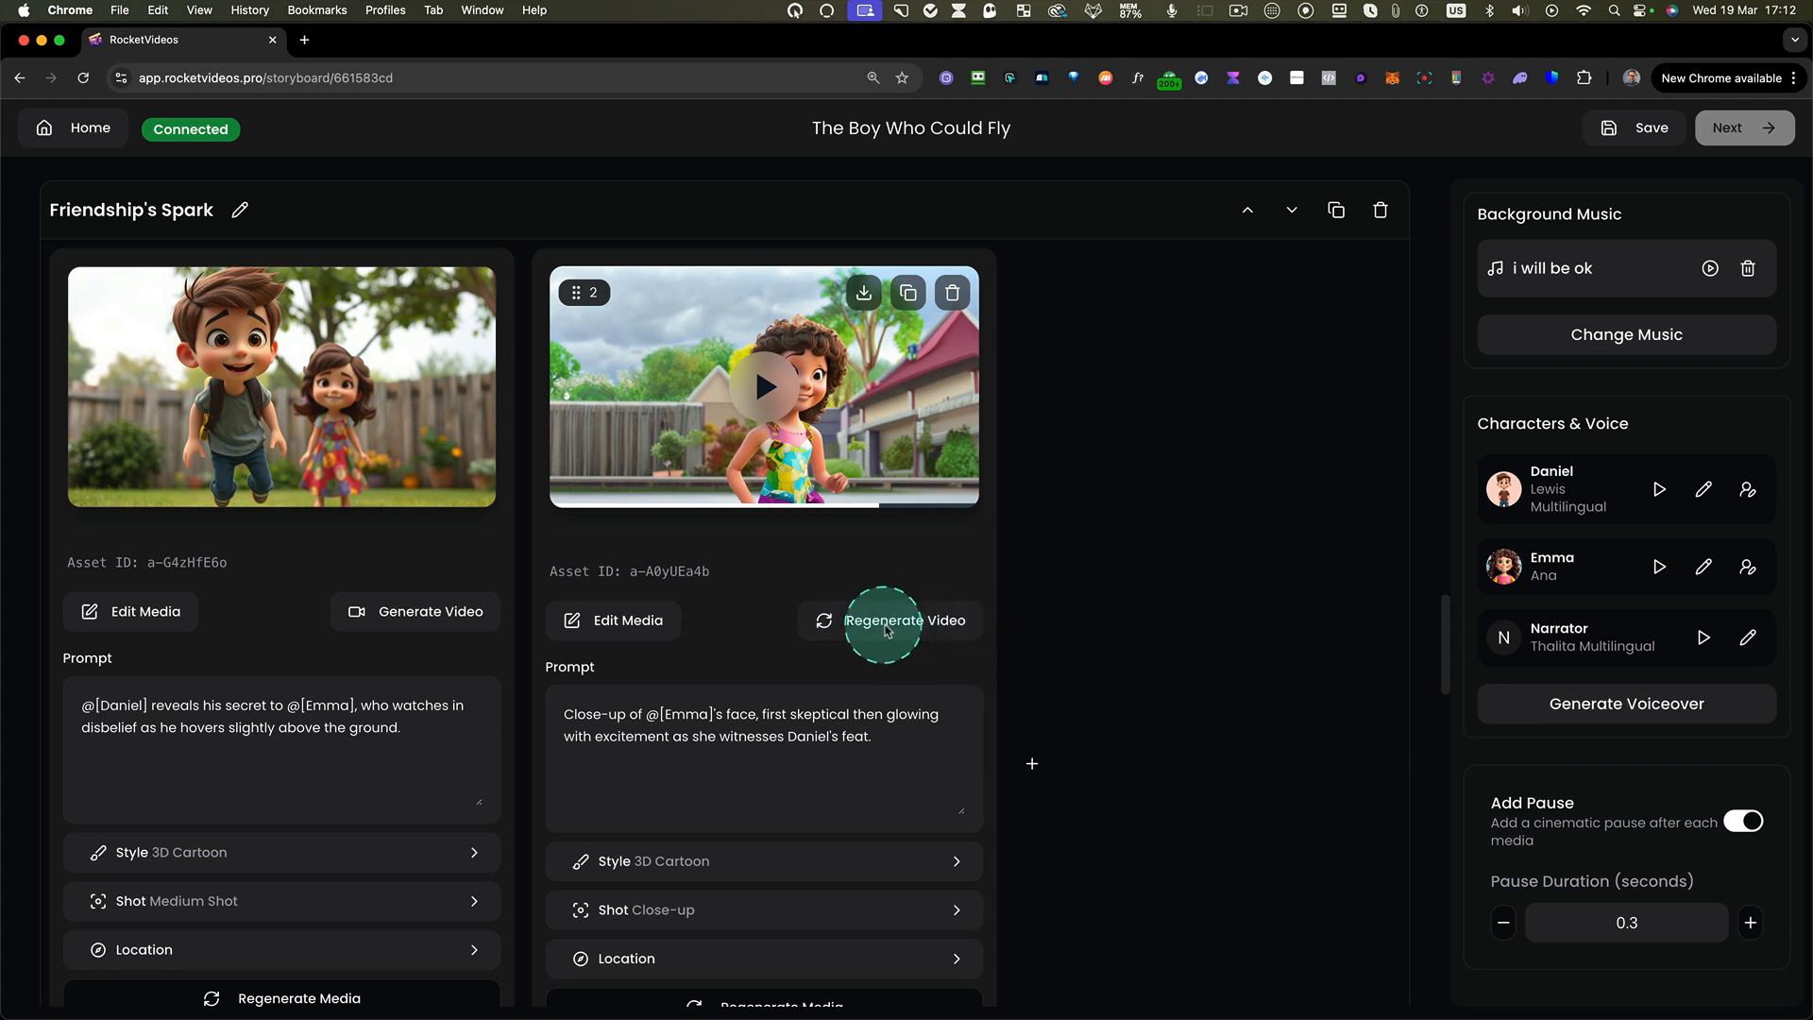
pyautogui.hotkey('ctrl', 'alt', 'm')
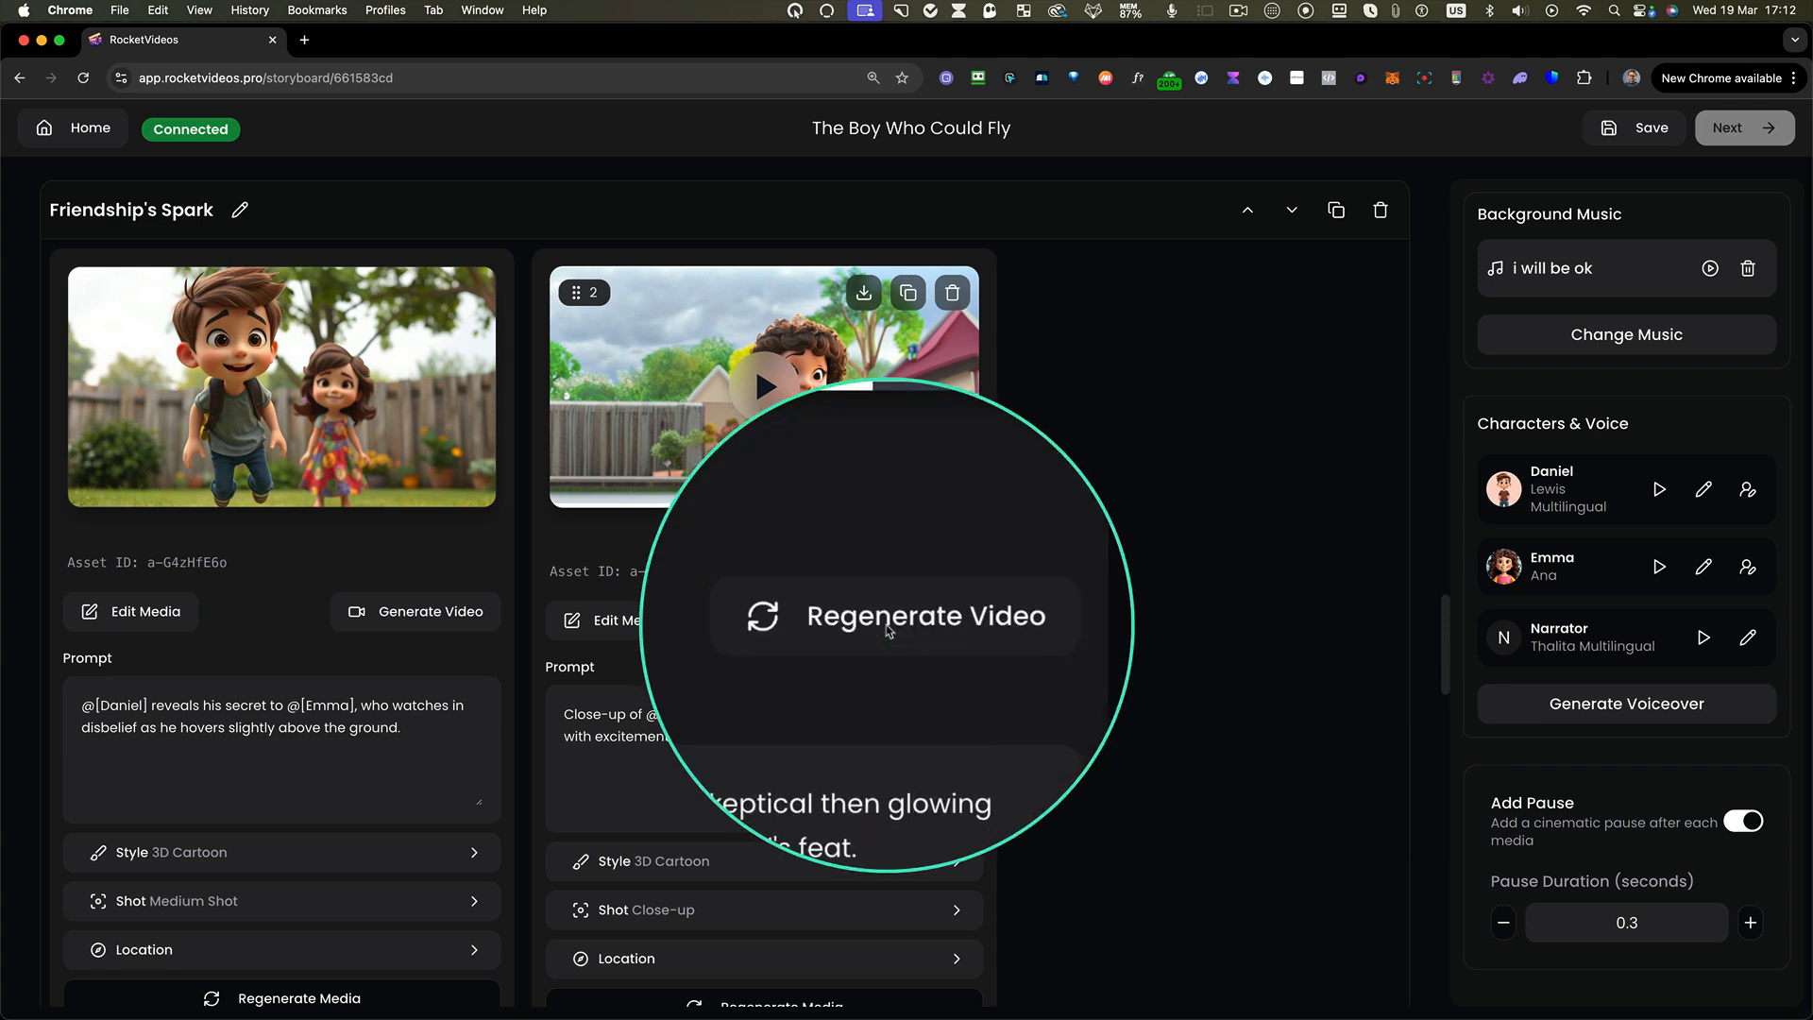
pyautogui.hotkey('ctrl', 'alt', 'm')
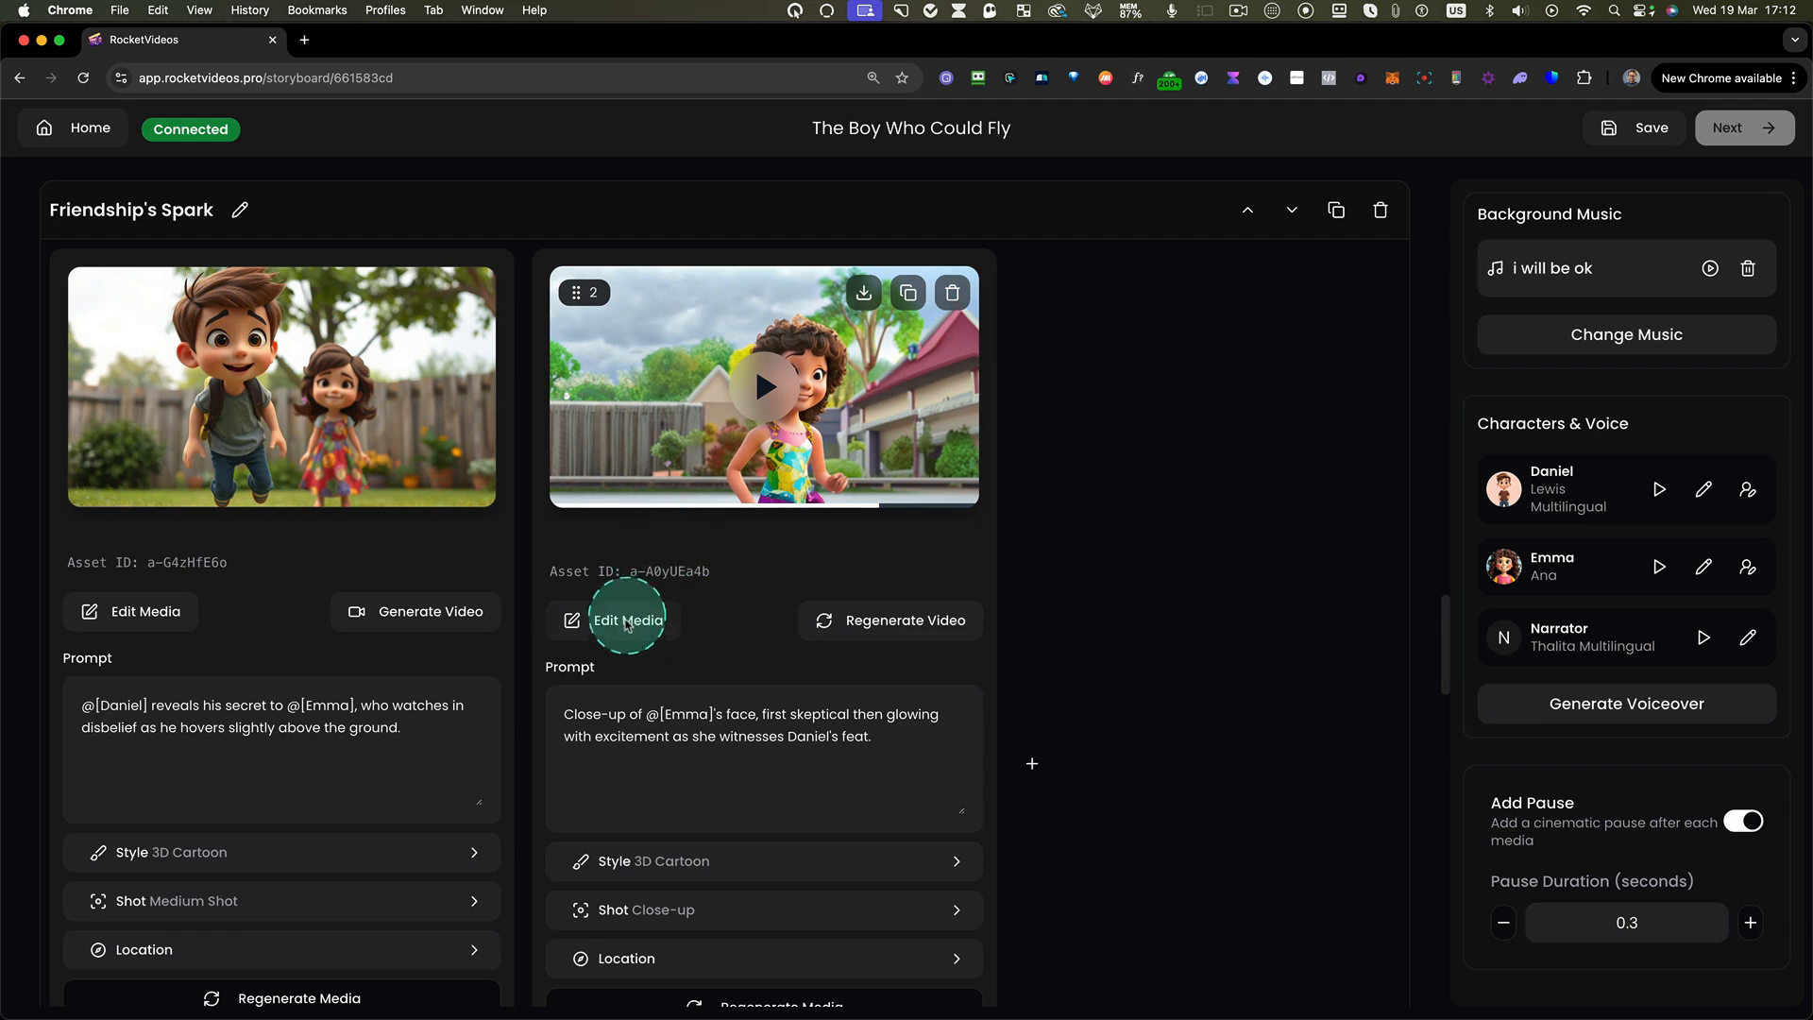
# - Set the newest video version as the default media for the second card of the Friendship's Spark scene
pyautogui.click(627, 629)
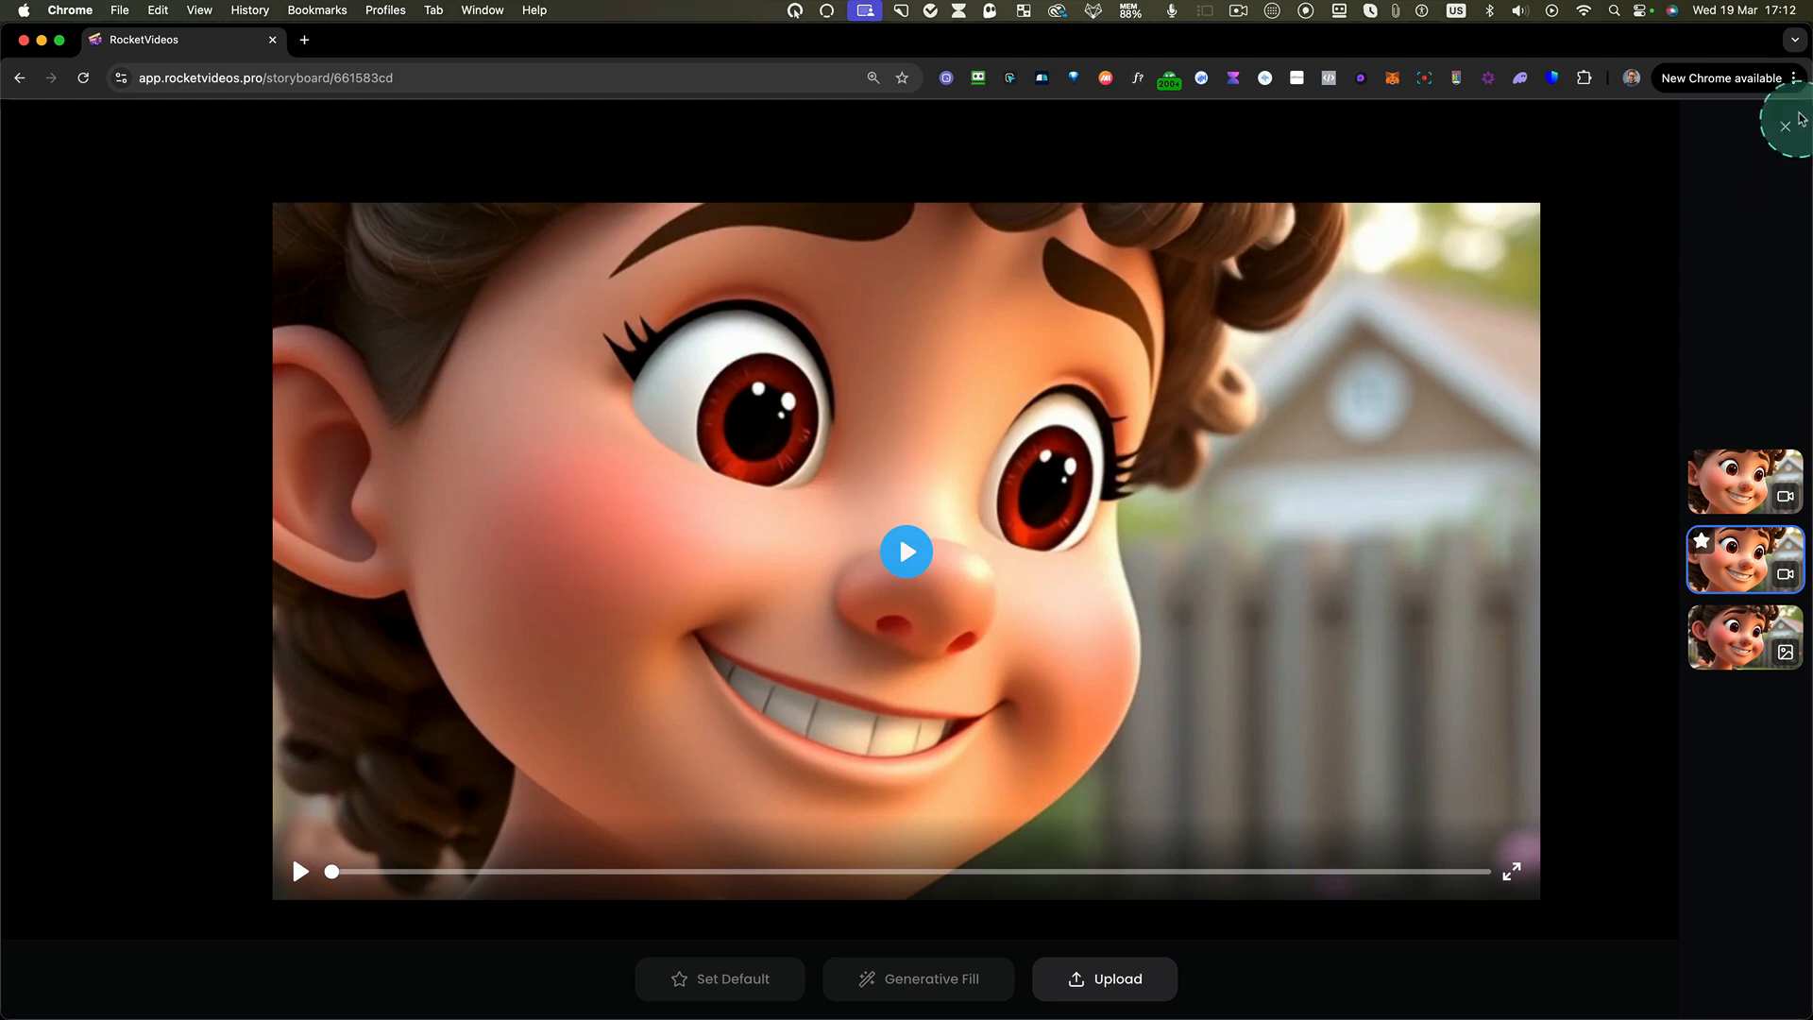
pyautogui.click(1730, 487)
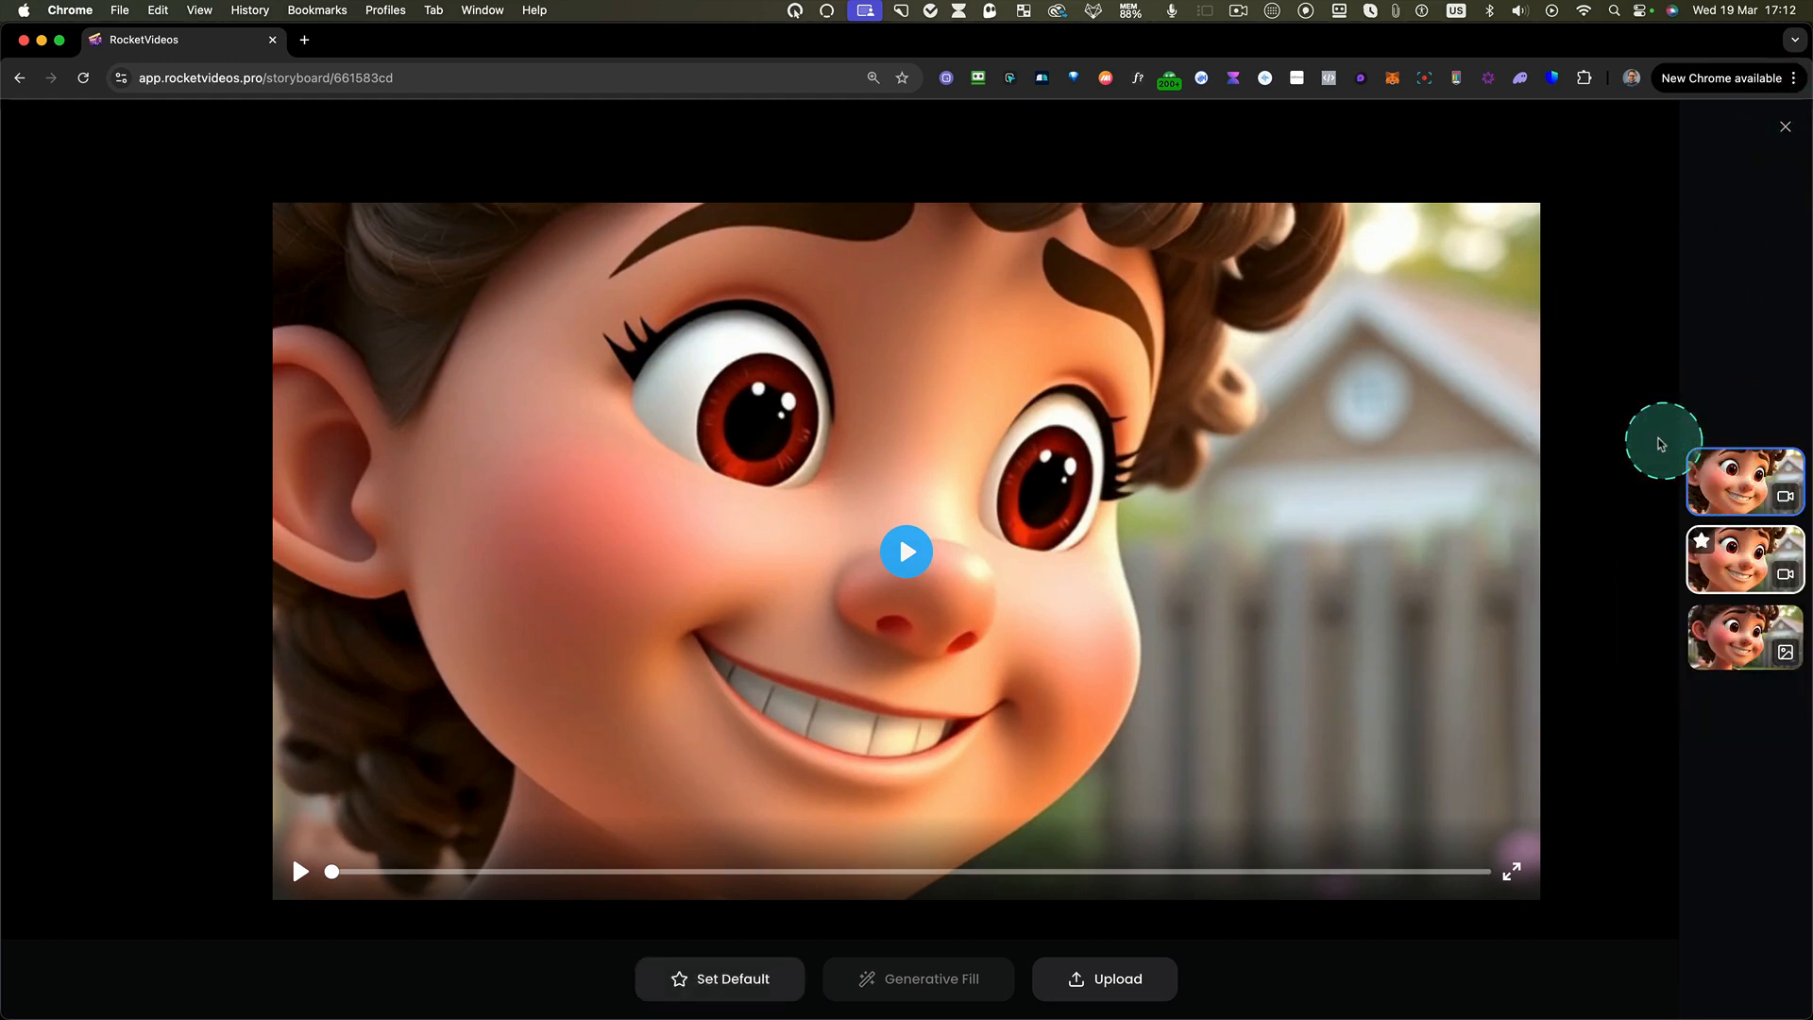
pyautogui.click(753, 970)
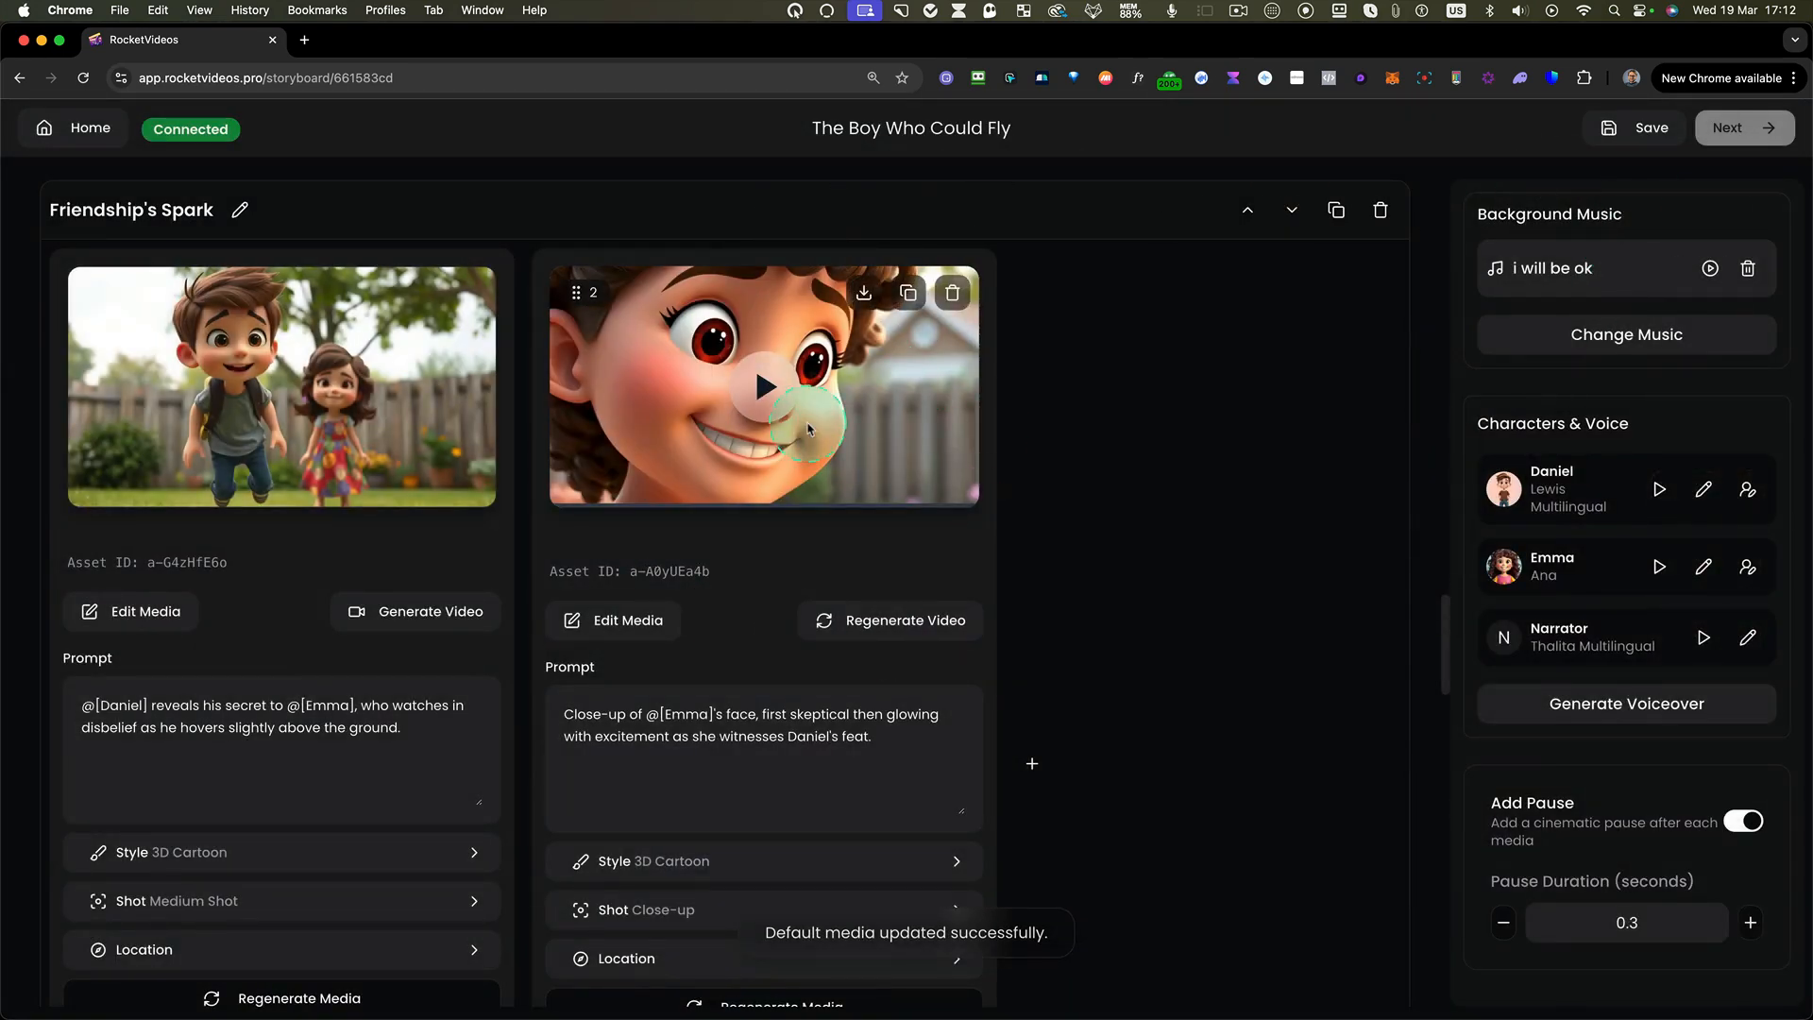
# - Review the images, prompts and narrator lines of both media cards in the Dreamy Swing scene
pyautogui.scroll(-3, 1107, 514)
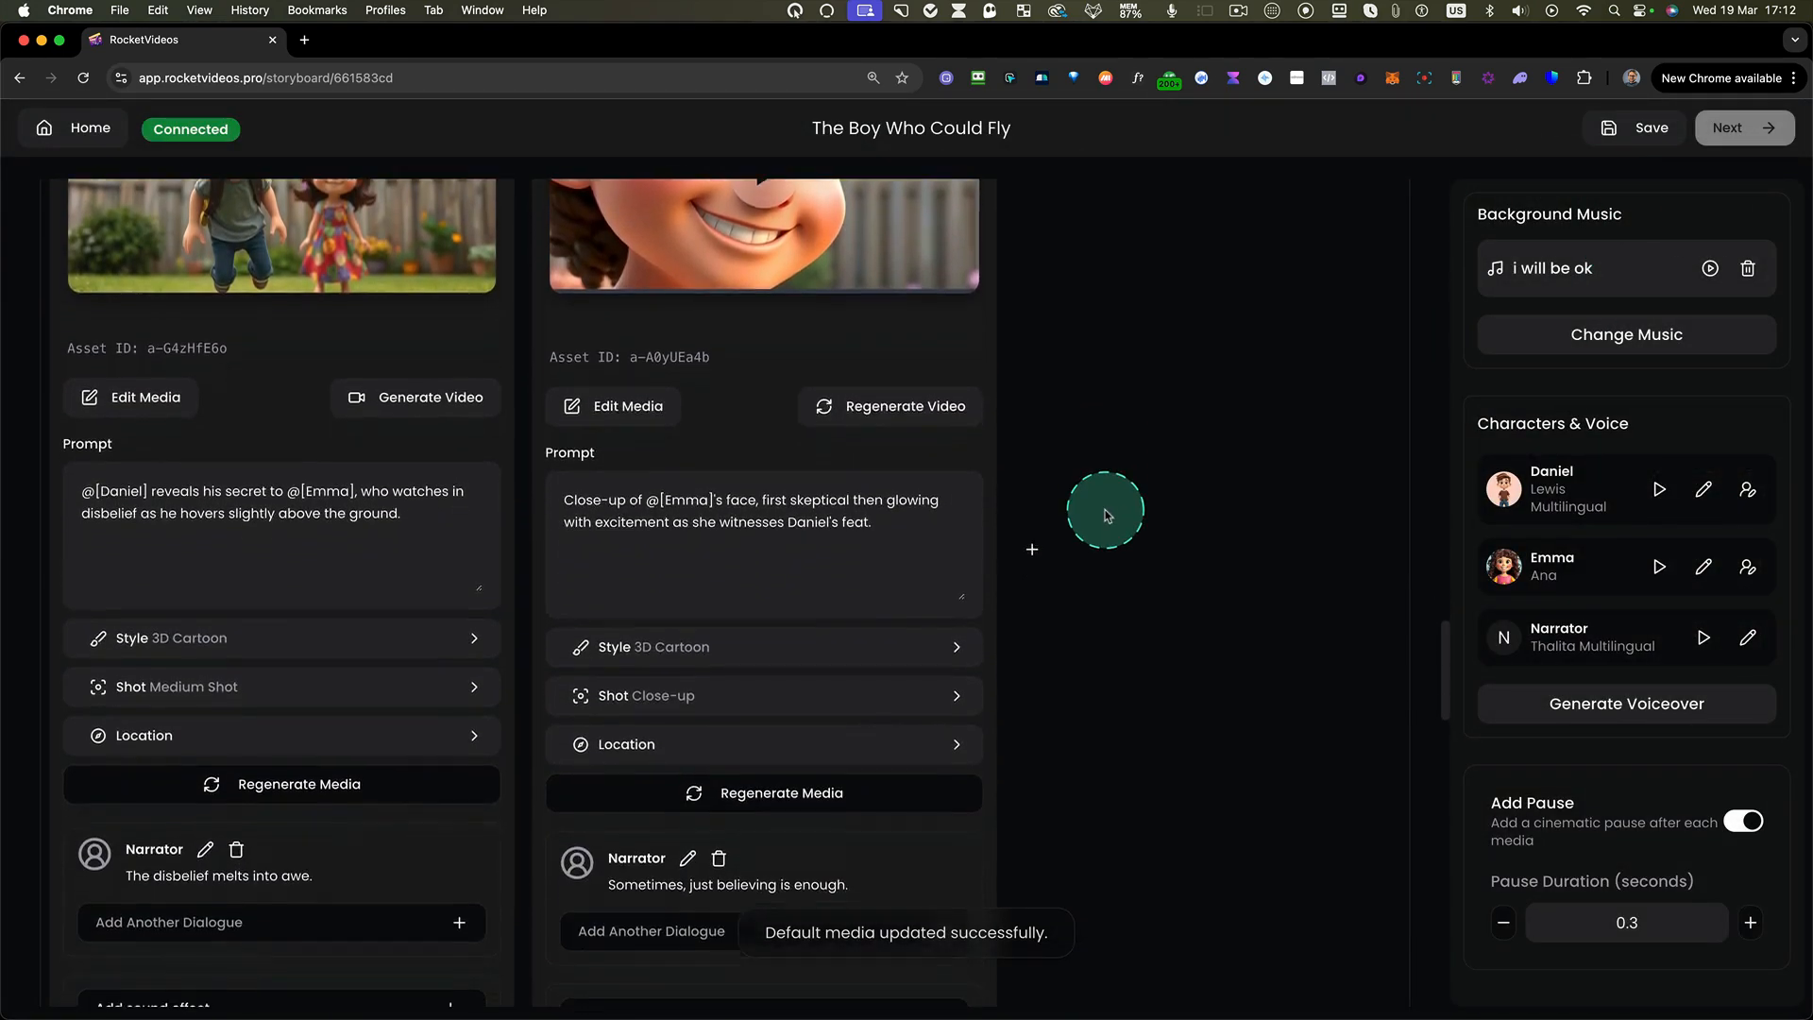
pyautogui.scroll(10, 1107, 515)
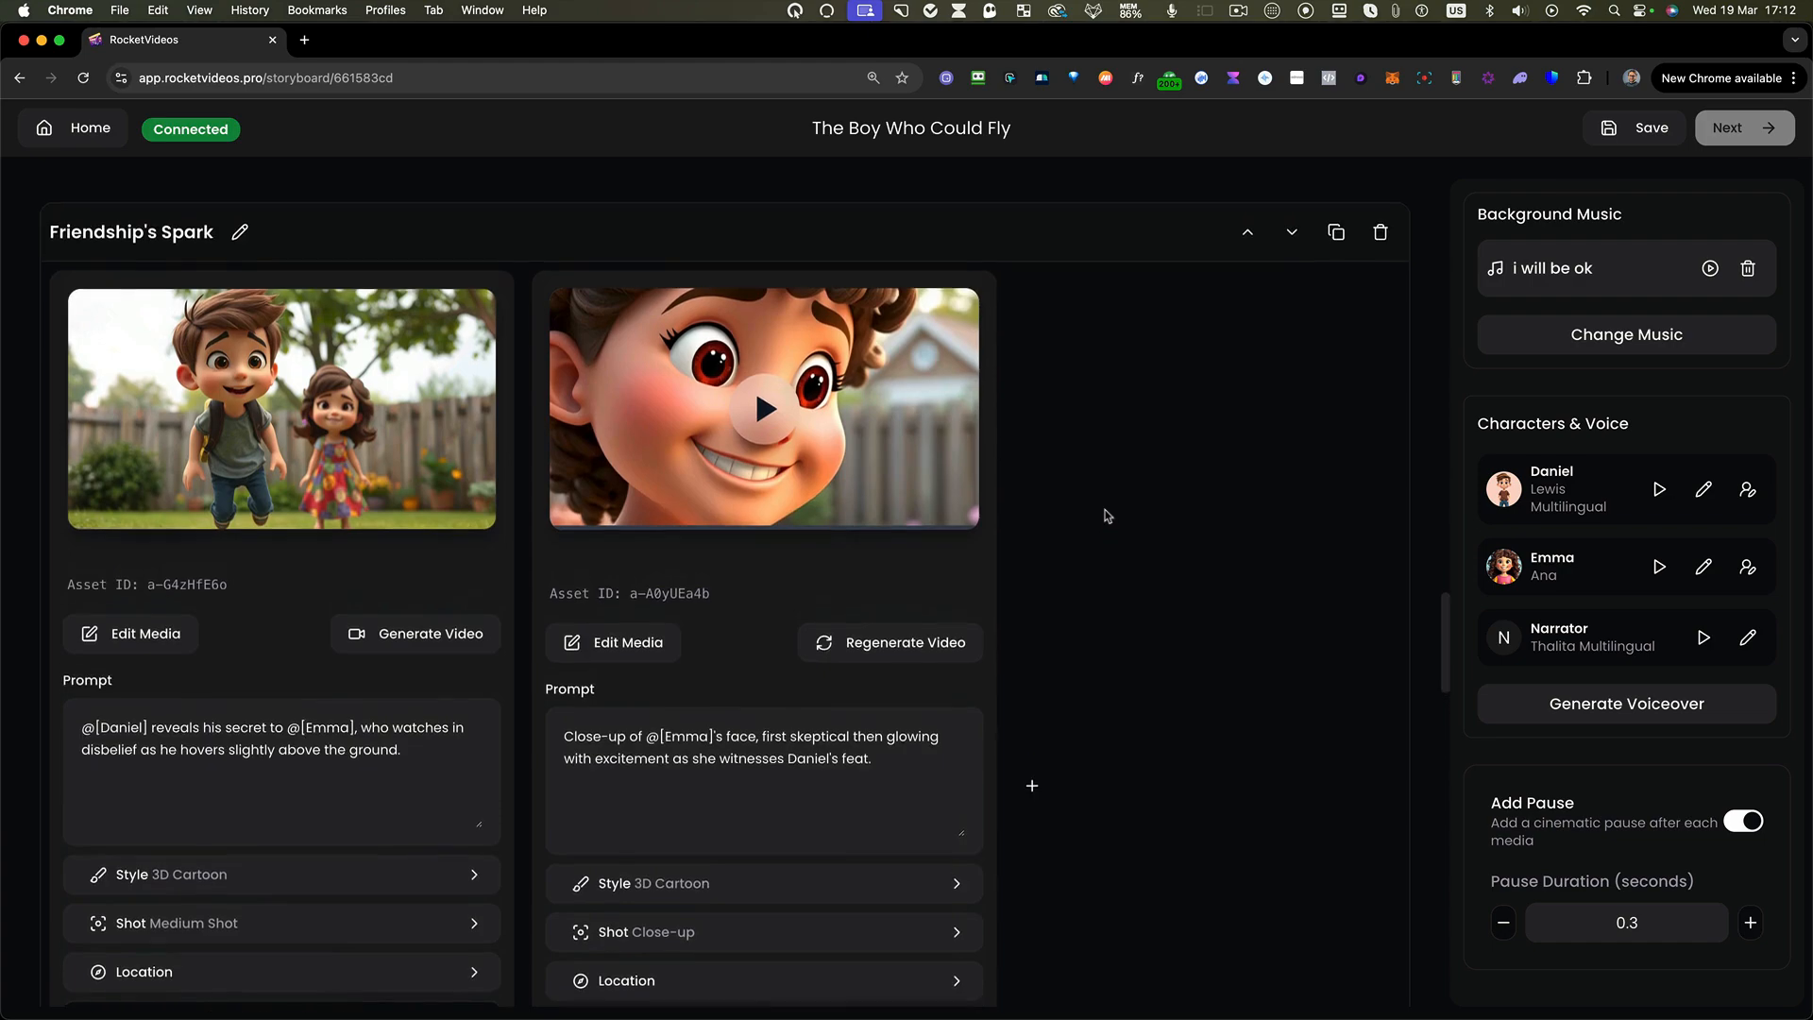
pyautogui.scroll(20, 1107, 515)
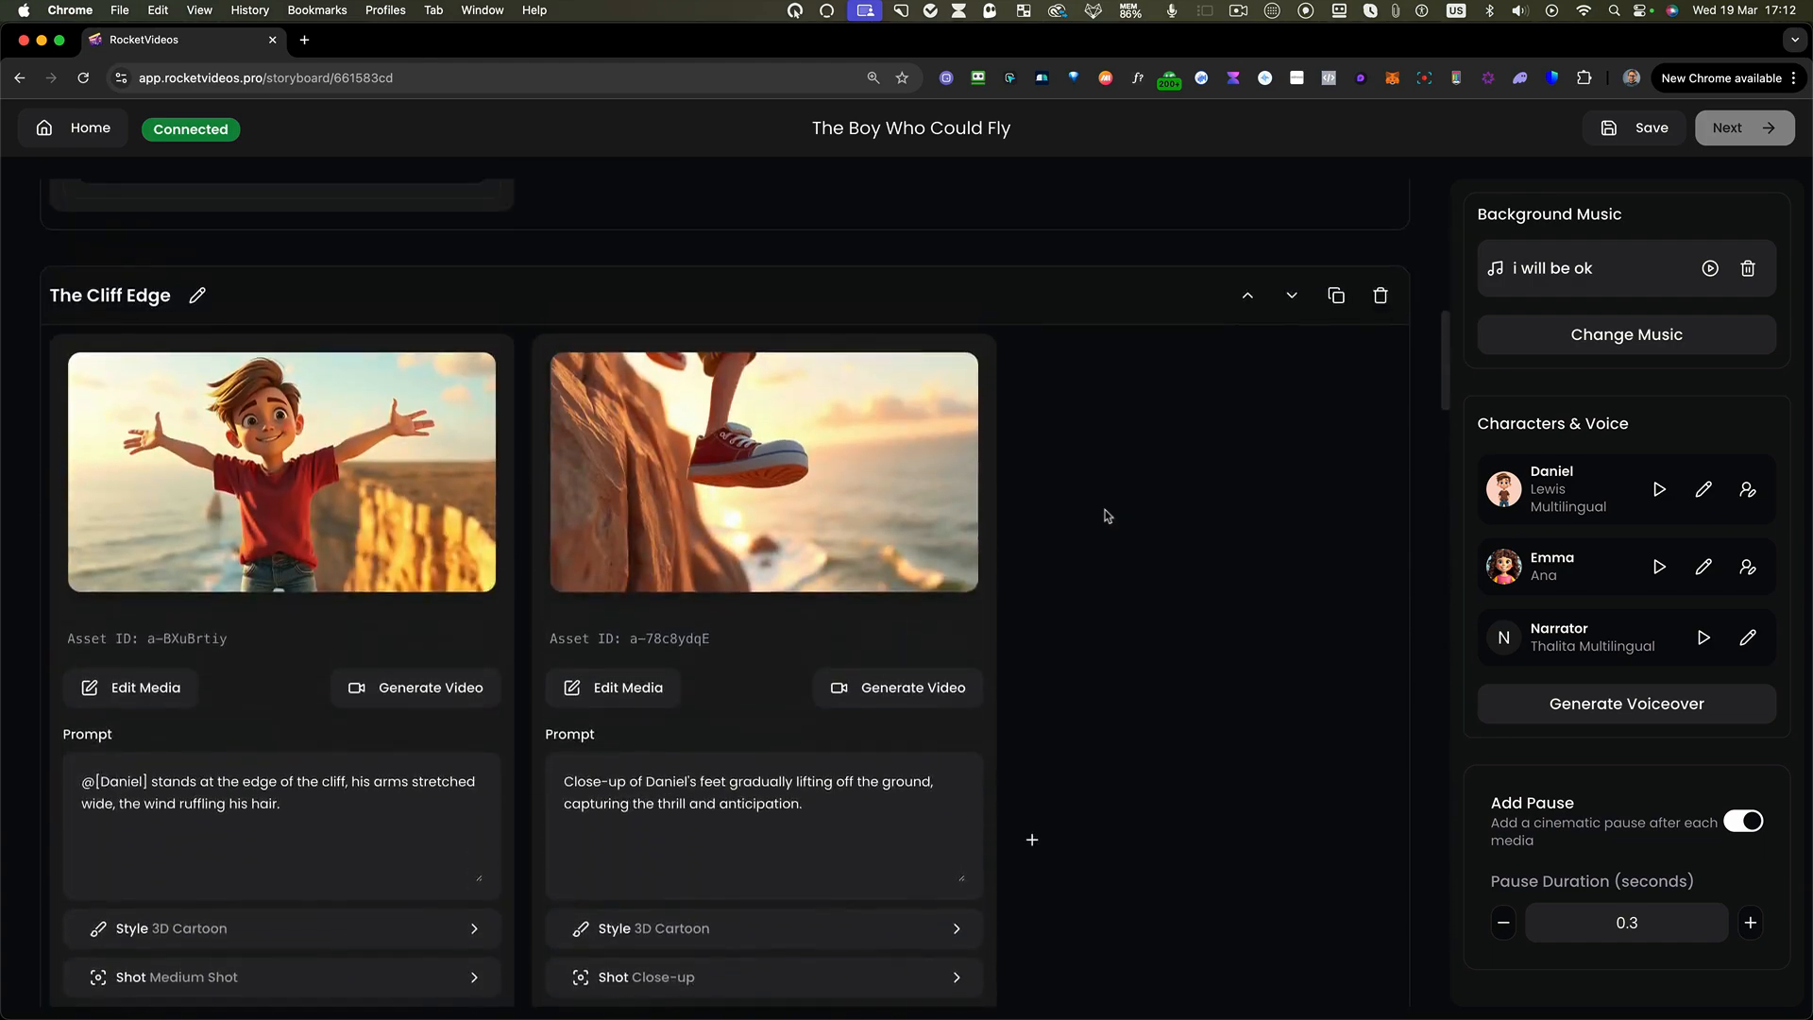
pyautogui.scroll(3, 763, 620)
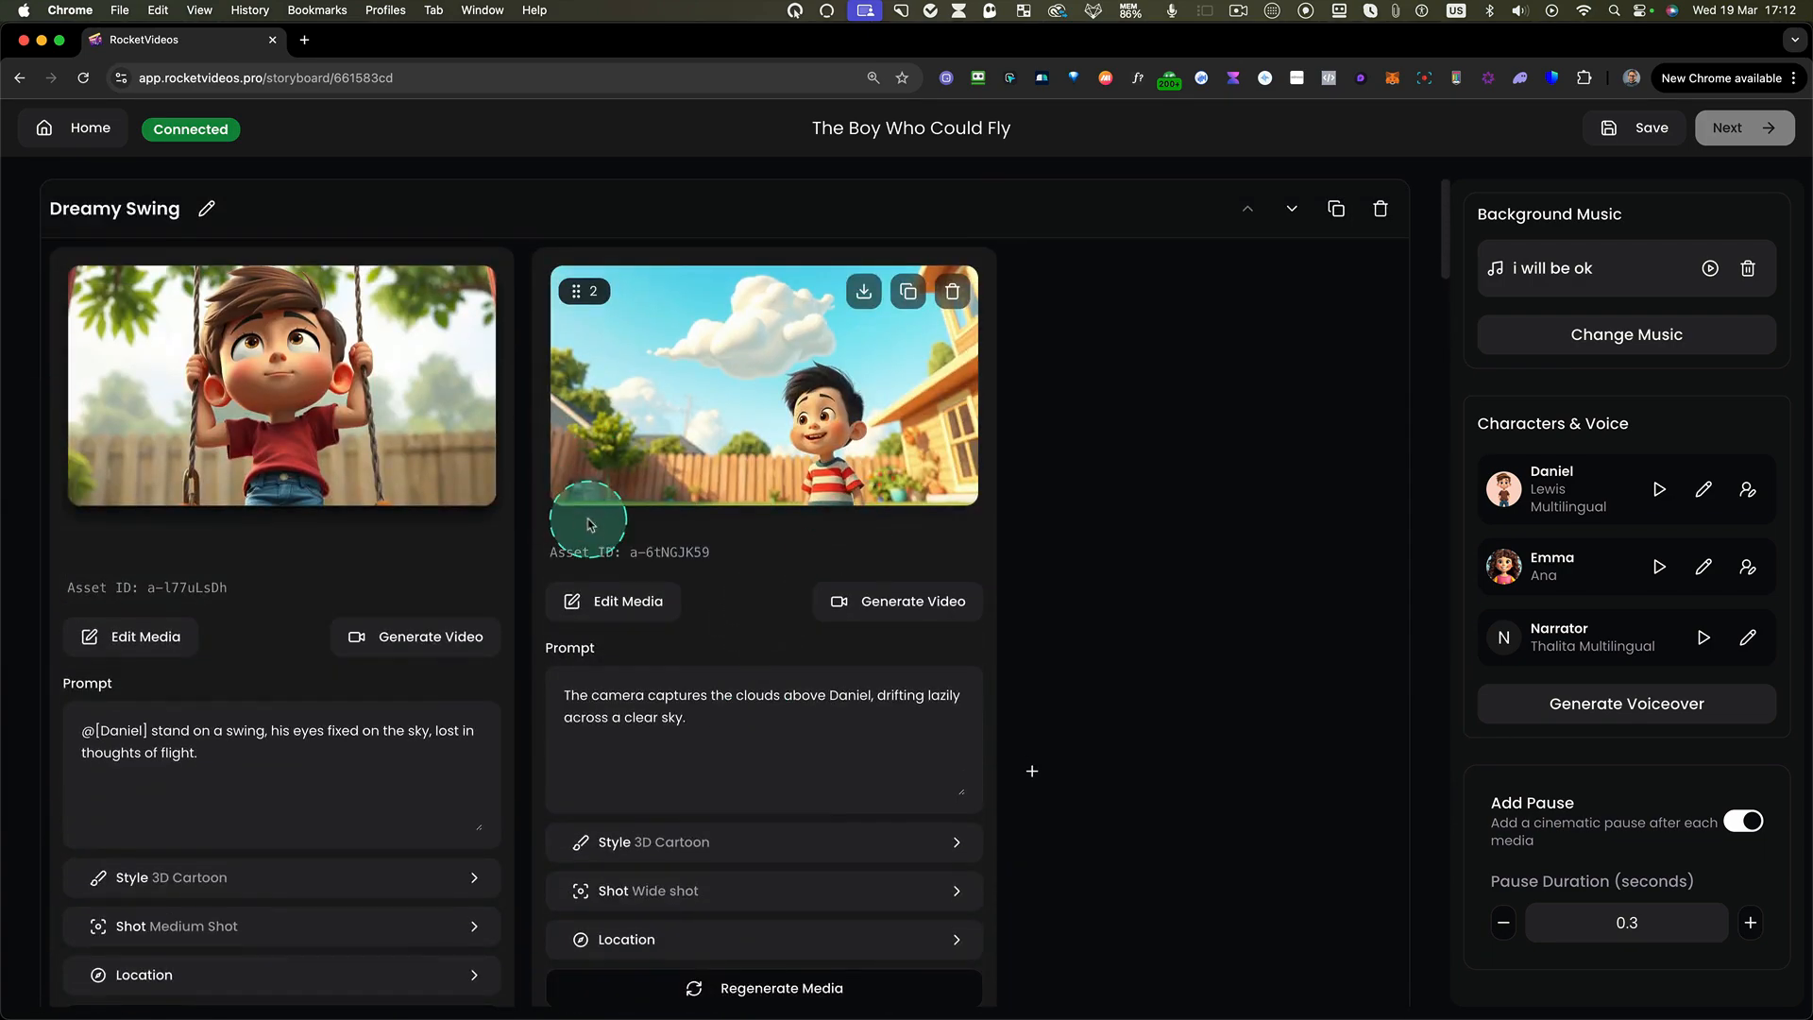
pyautogui.scroll(-2, 591, 524)
pyautogui.scroll(-2, 588, 524)
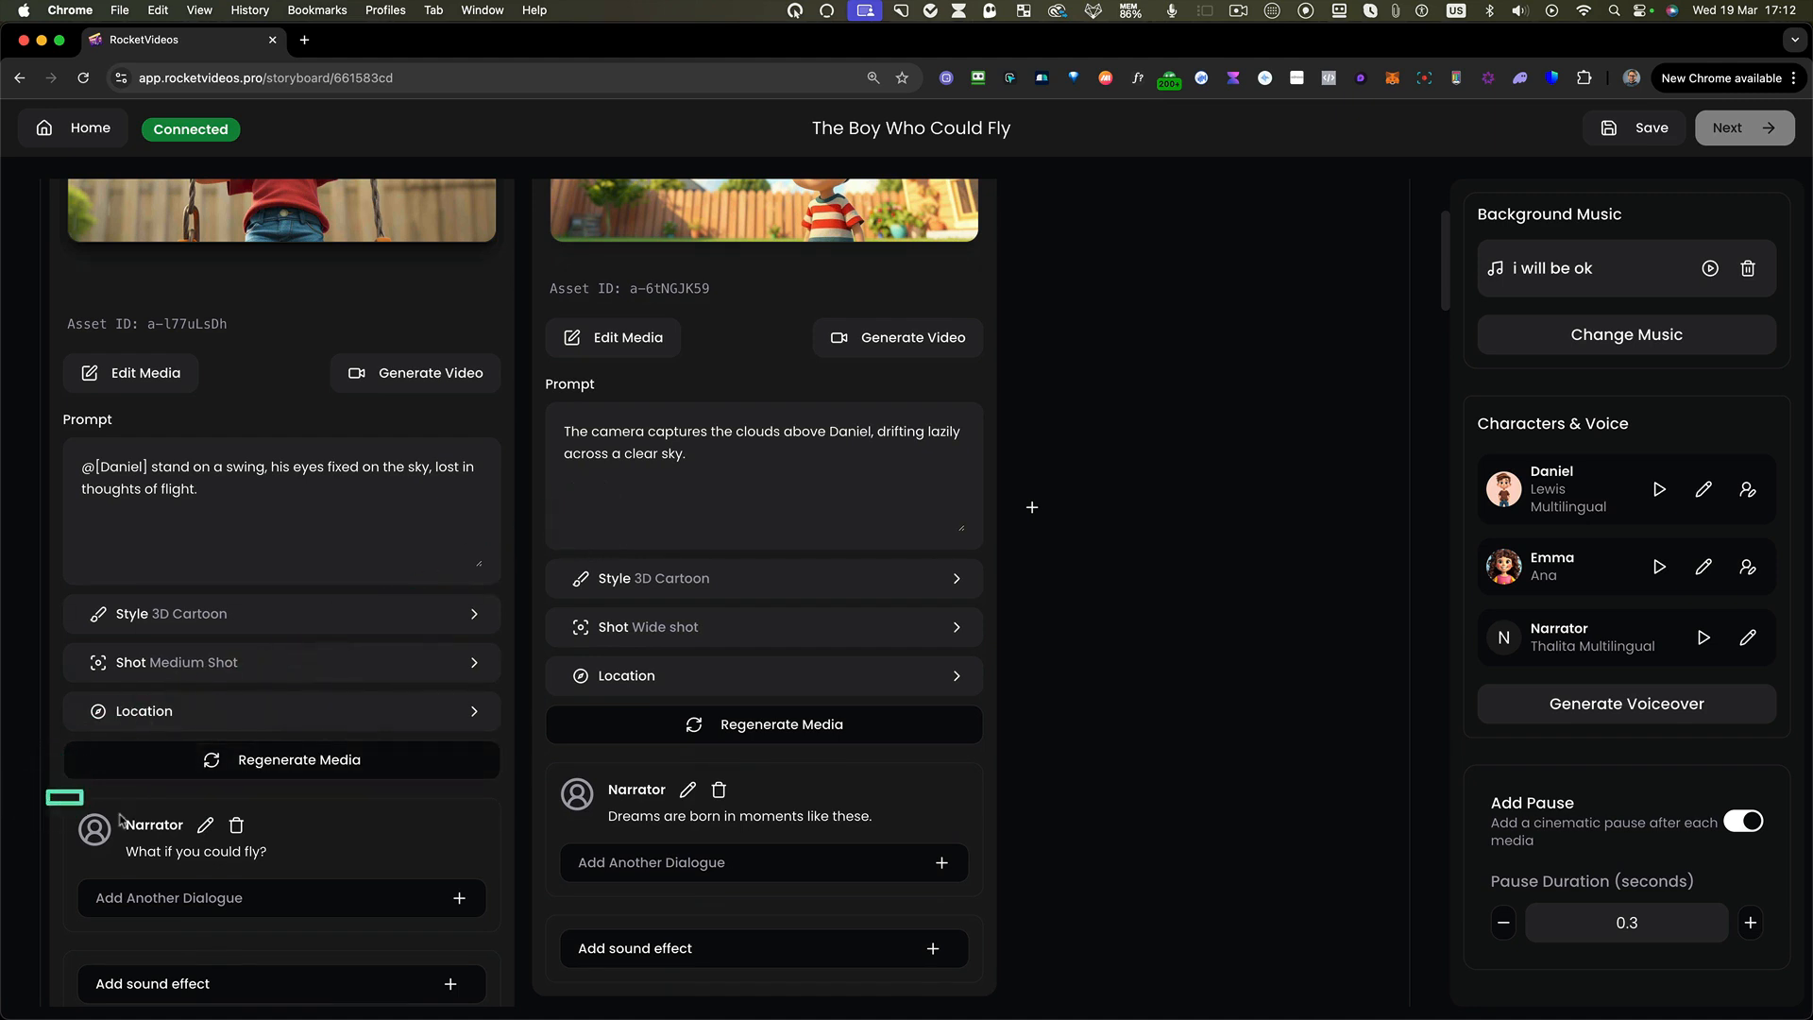
pyautogui.moveTo(427, 891); pyautogui.dragTo(725, 909)
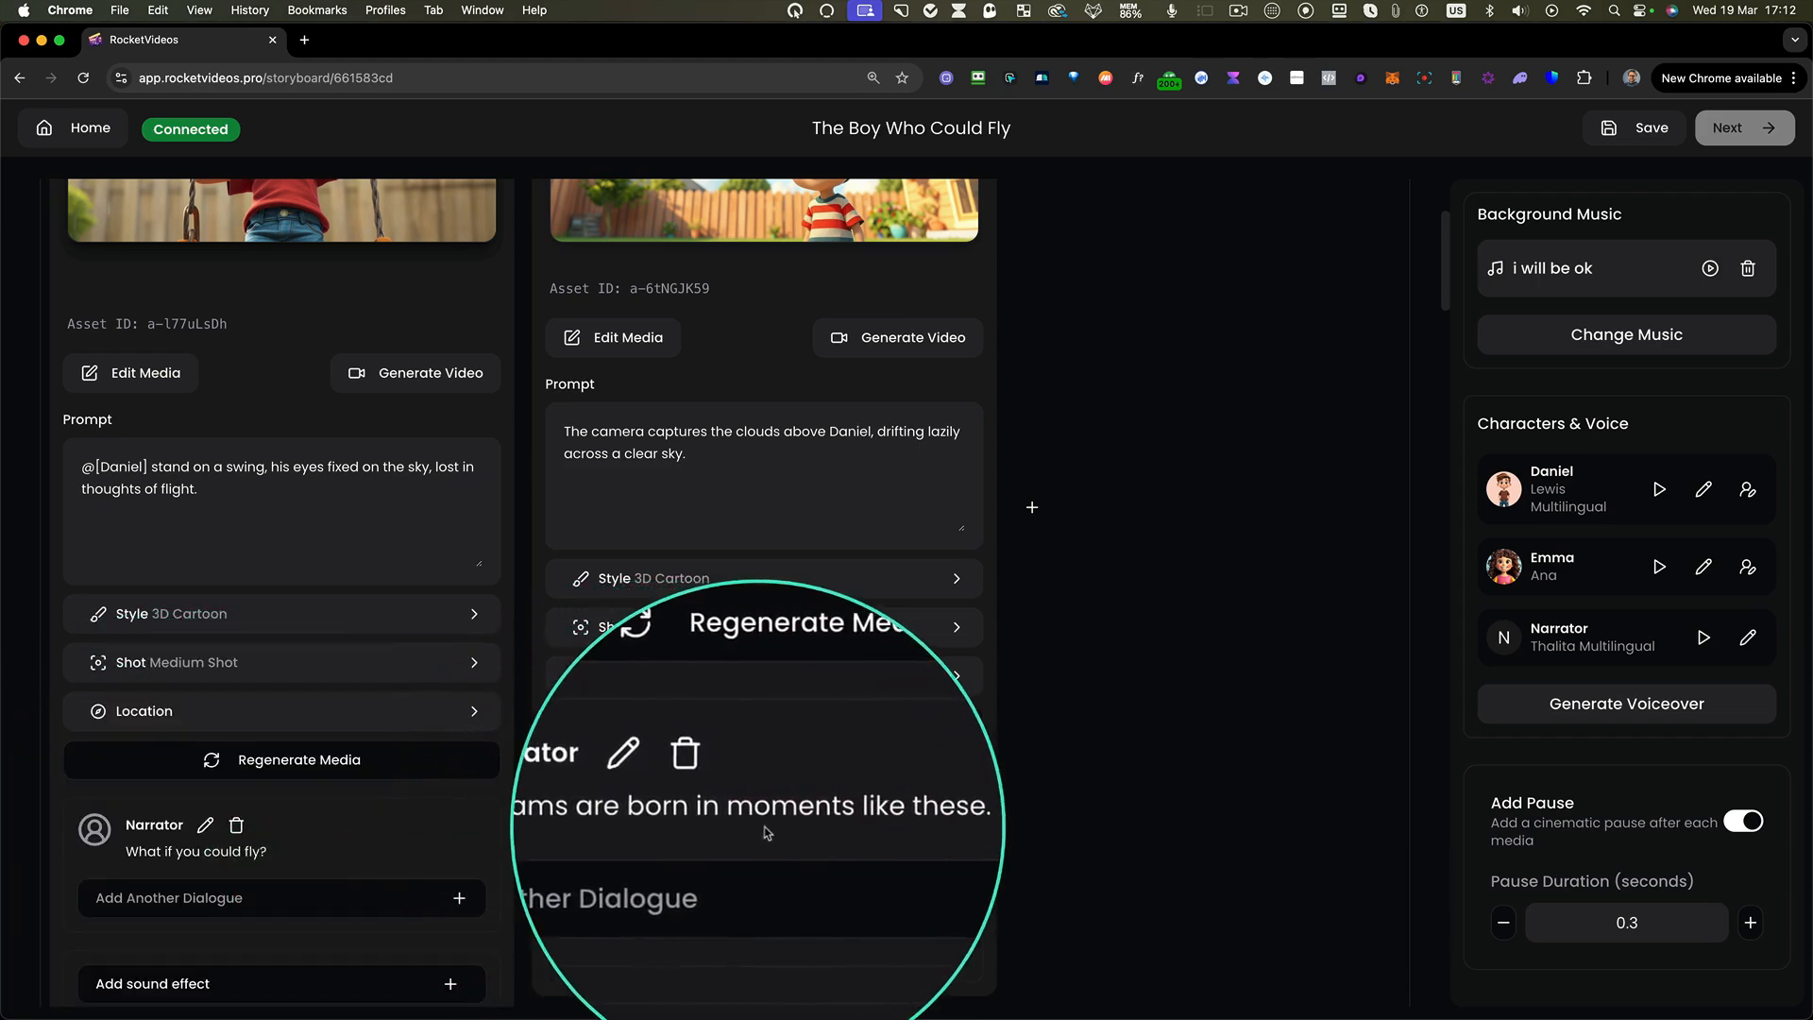
pyautogui.scroll(1, 801, 832)
pyautogui.scroll(2, 798, 831)
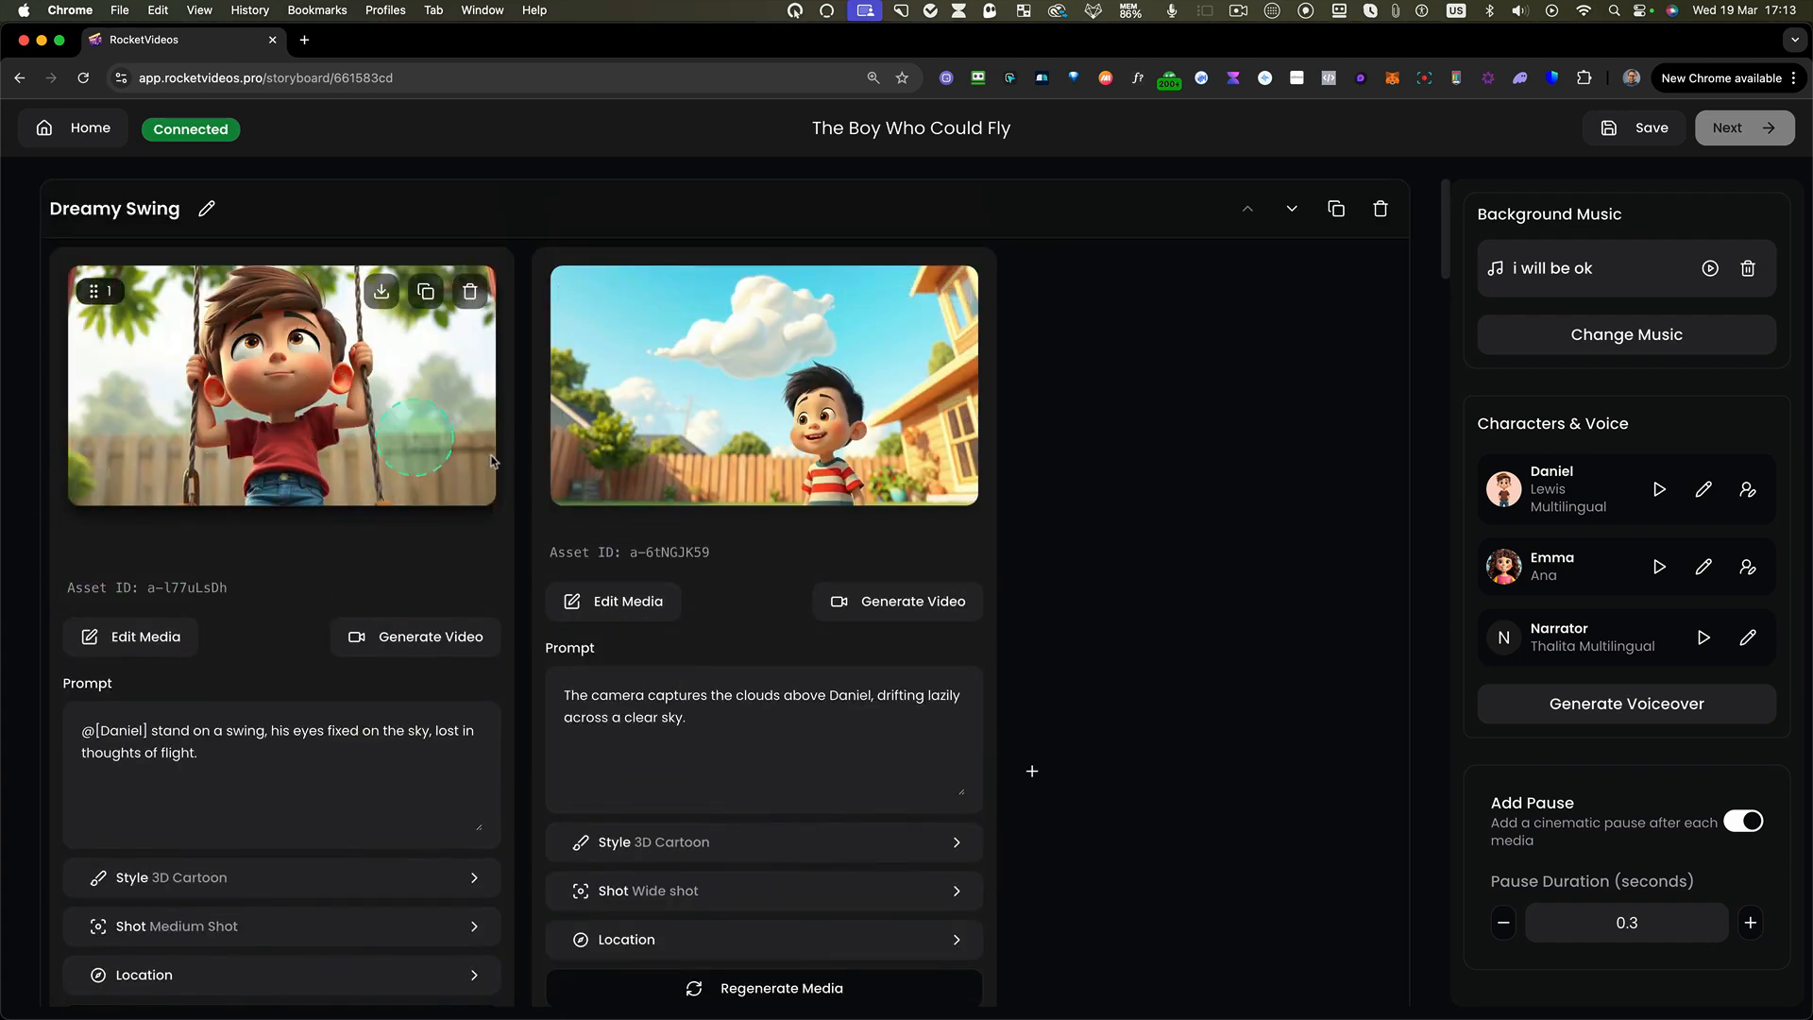
# - Examine the images, prompts and narrator dialogue of both media cards in The Cliff Edge scene
pyautogui.scroll(-12, 930, 612)
pyautogui.scroll(-3, 925, 619)
pyautogui.scroll(2, 216, 354)
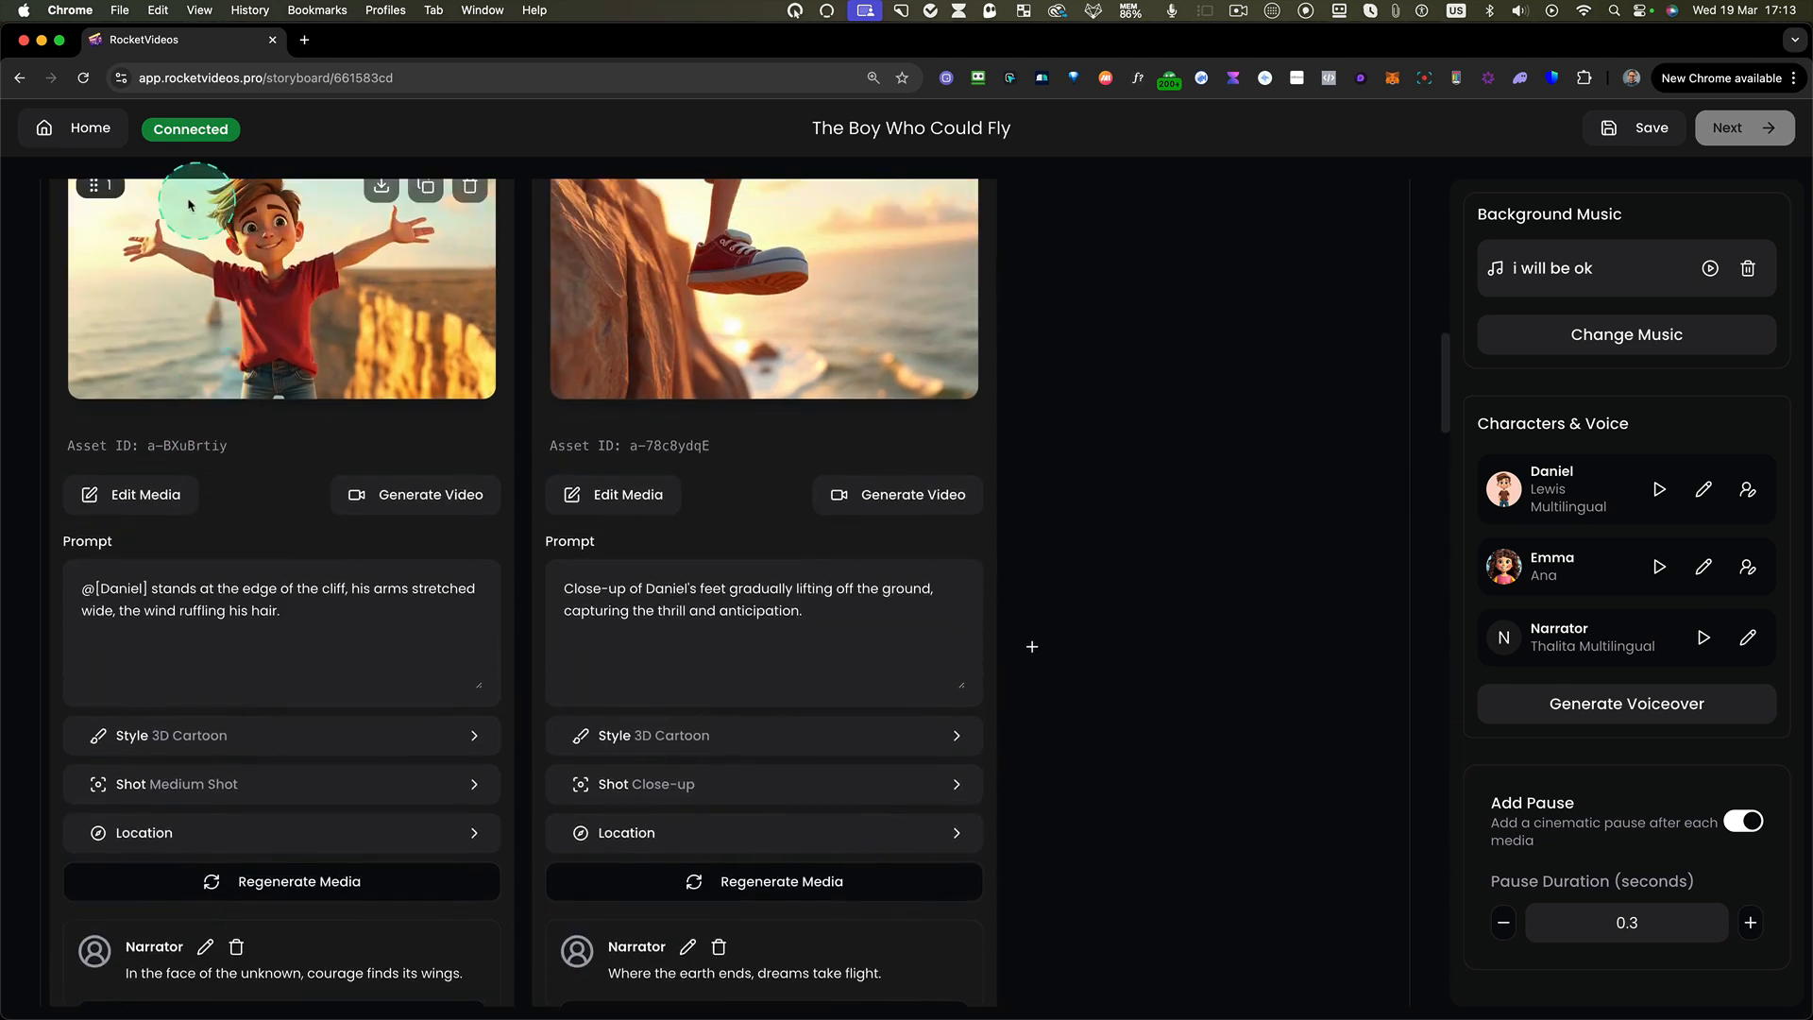
pyautogui.moveTo(140, 553); pyautogui.dragTo(496, 1011)
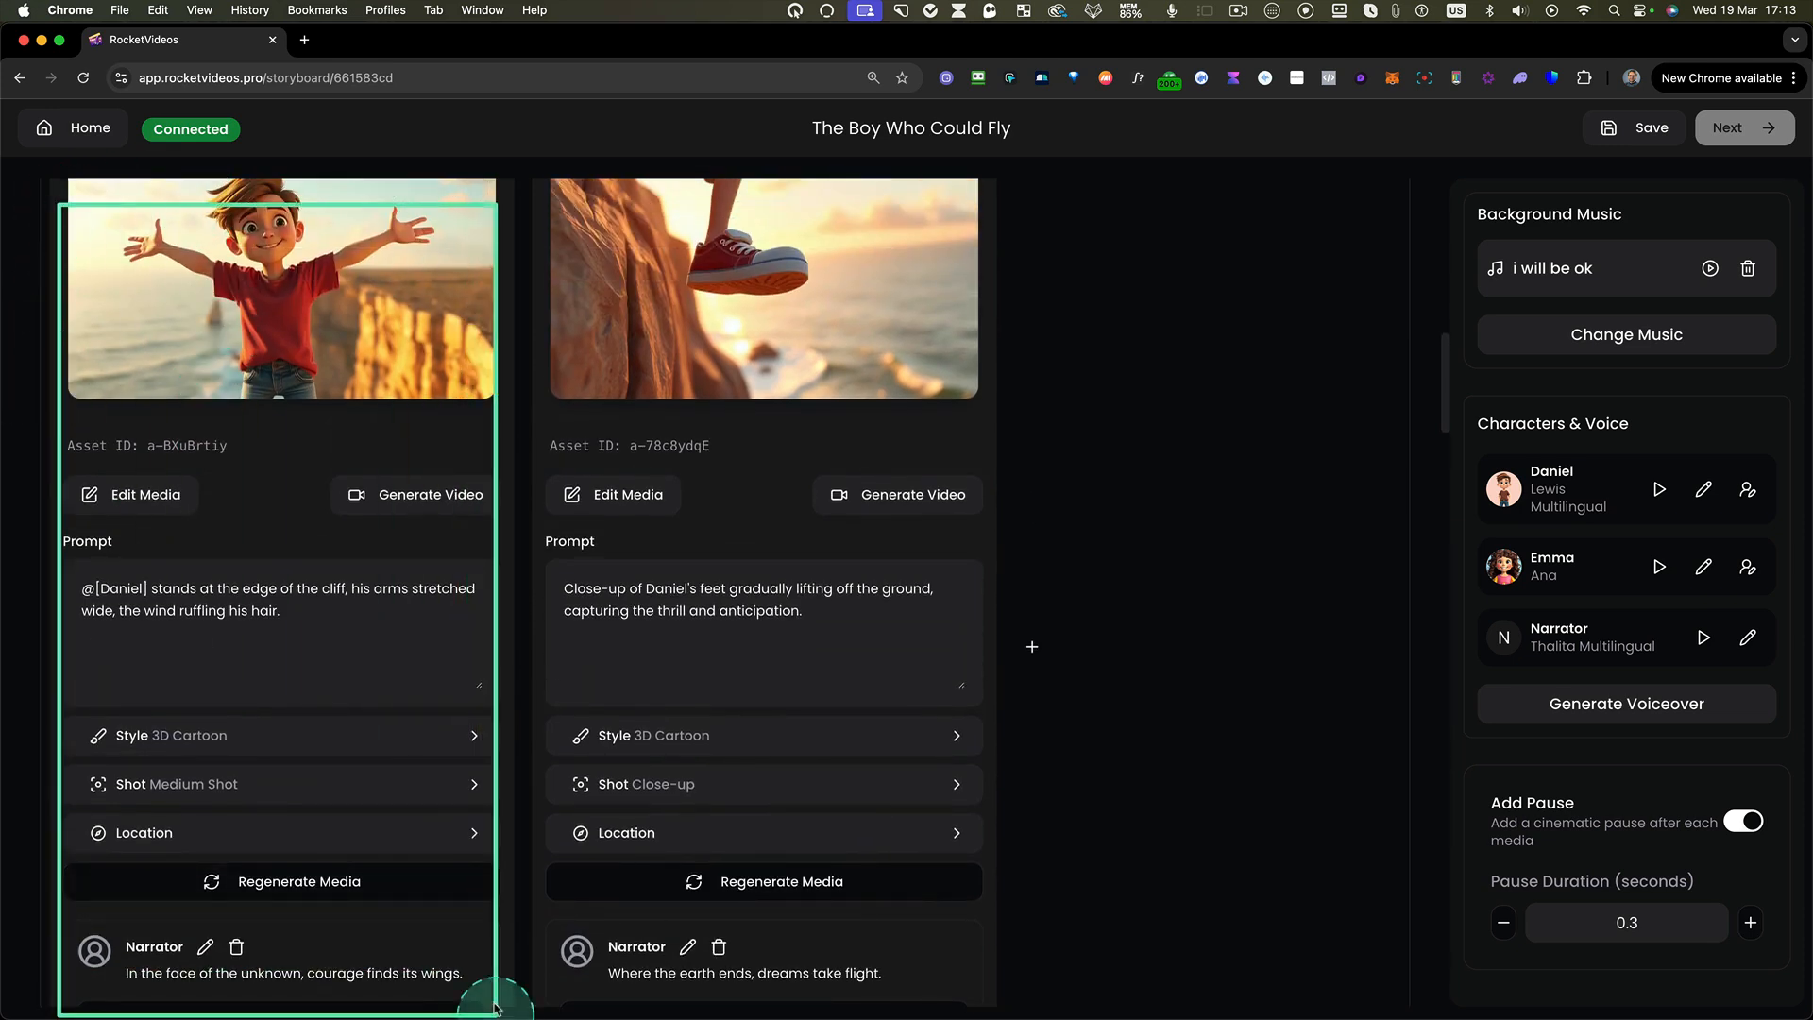
pyautogui.scroll(-2, 492, 904)
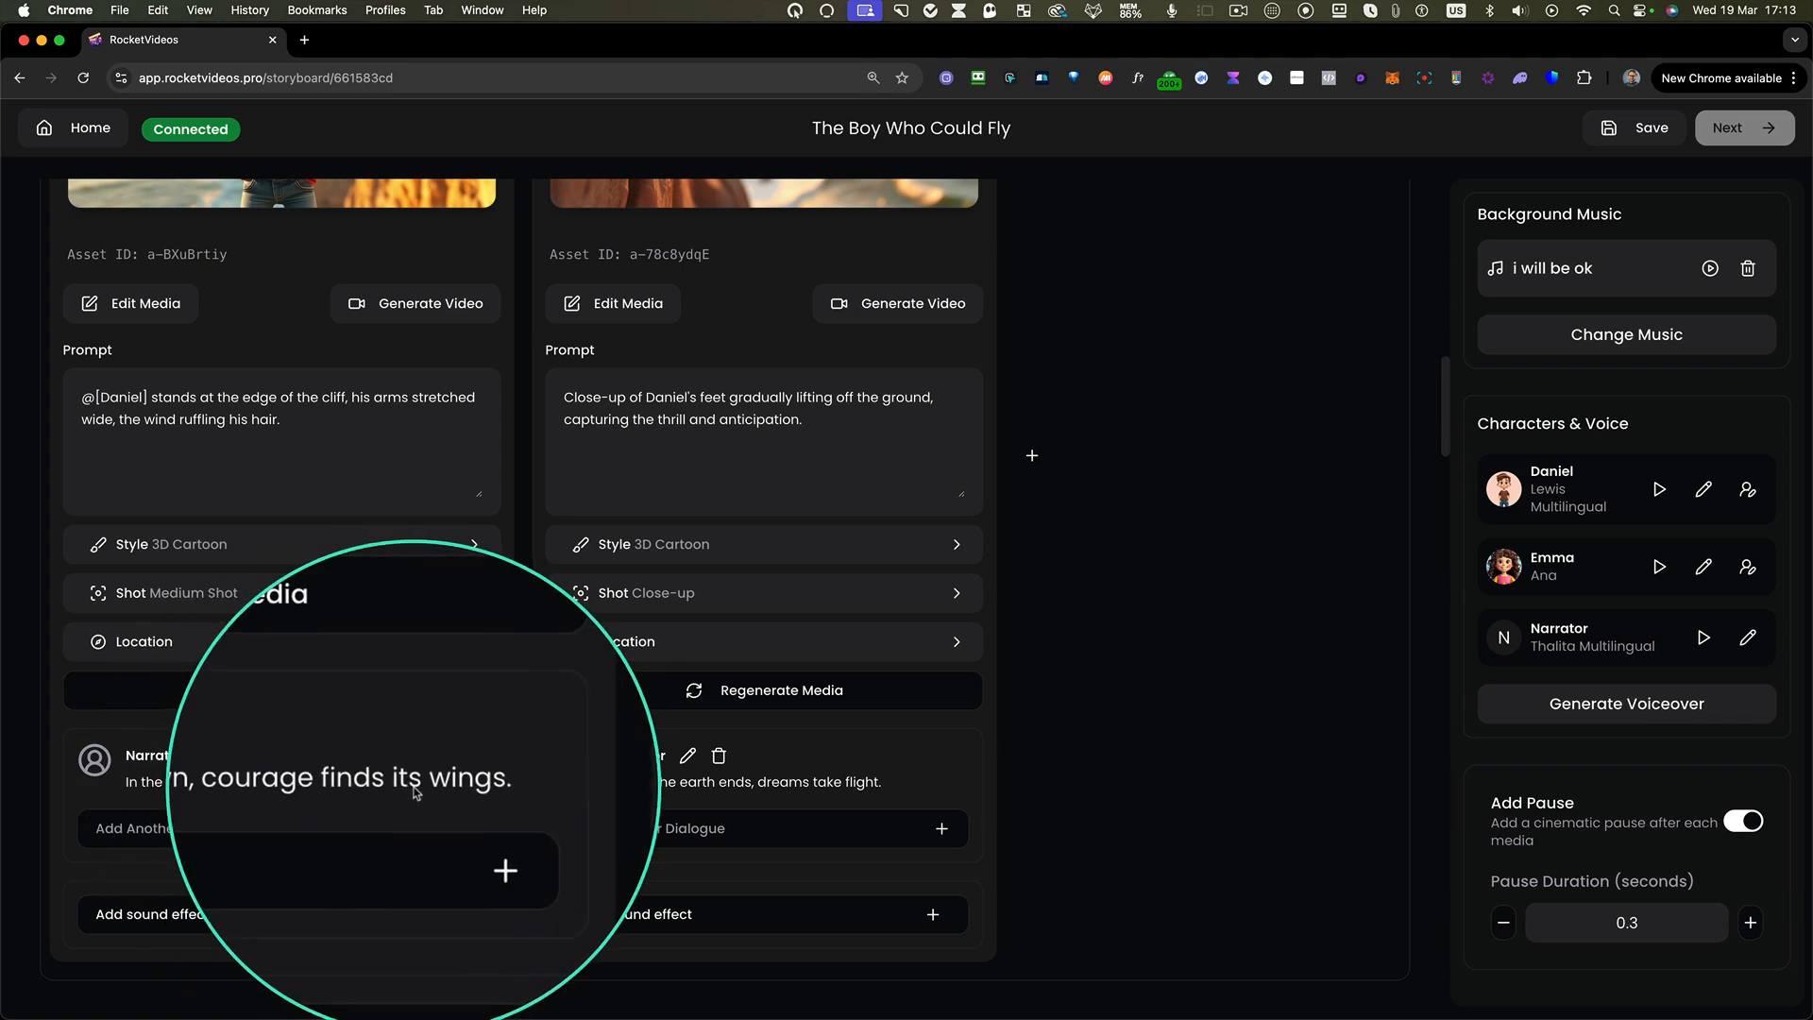
pyautogui.click(422, 792)
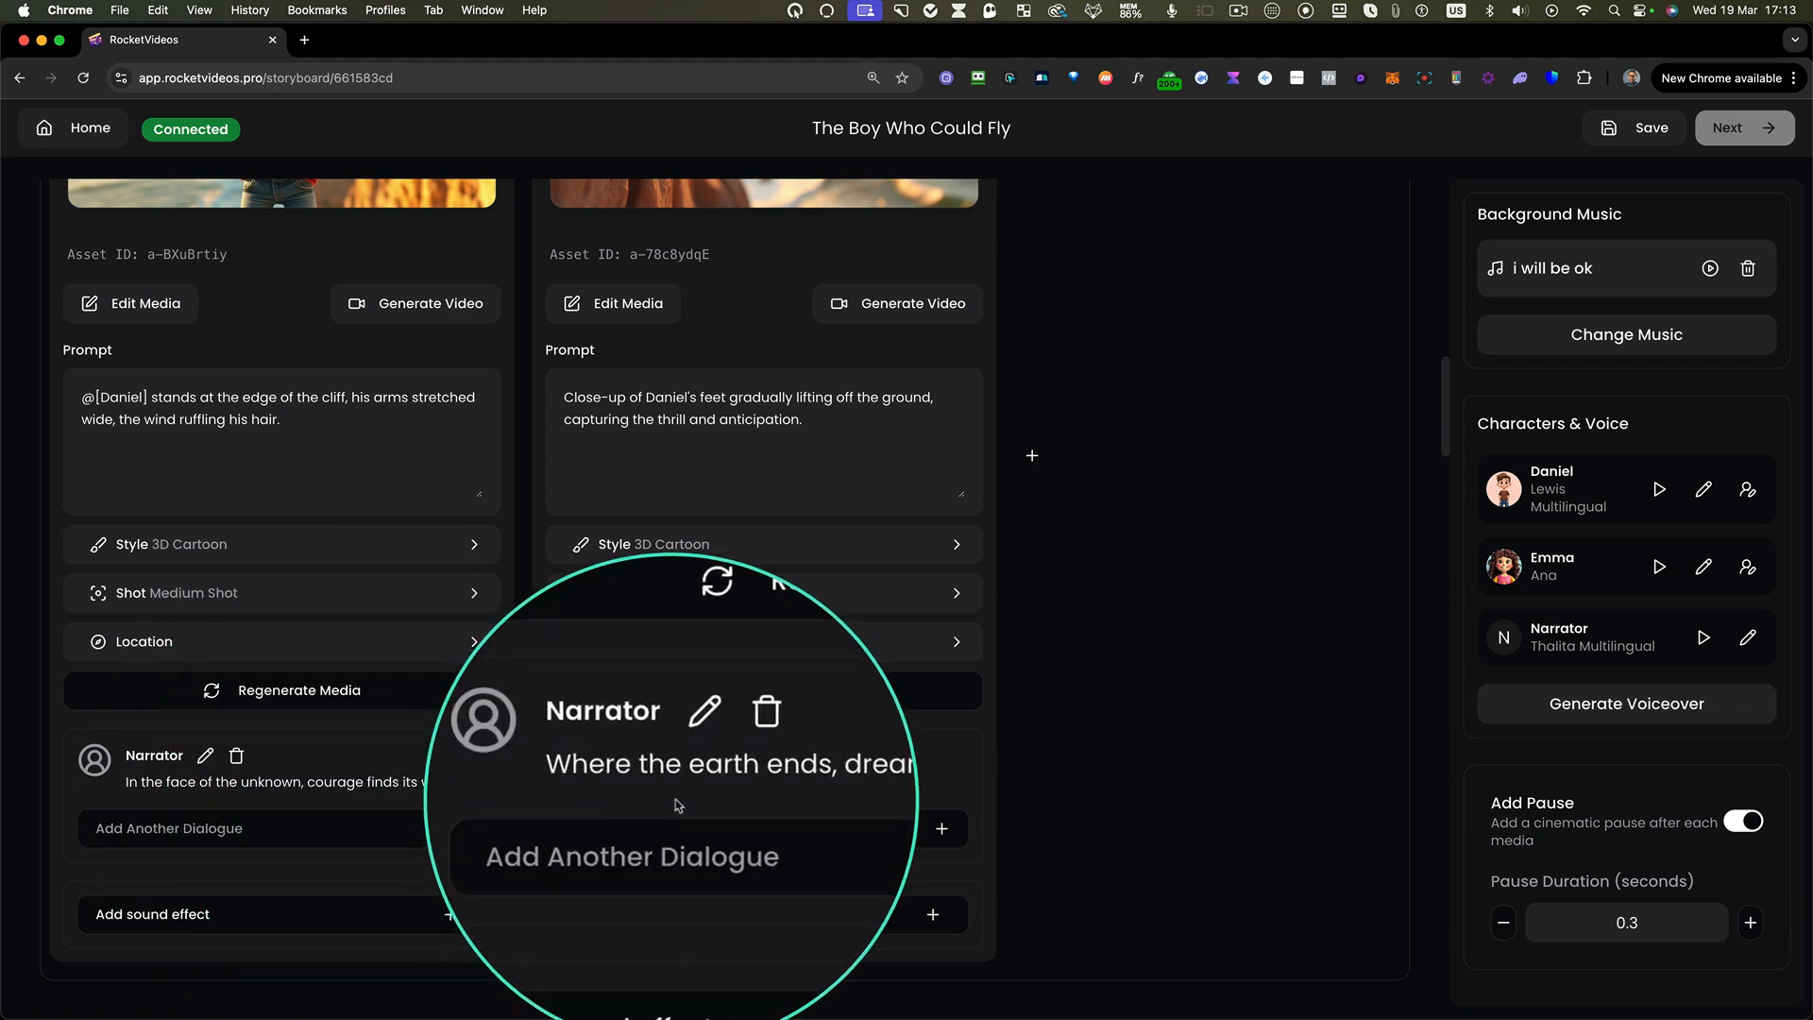
pyautogui.click(794, 793)
pyautogui.scroll(5, 798, 793)
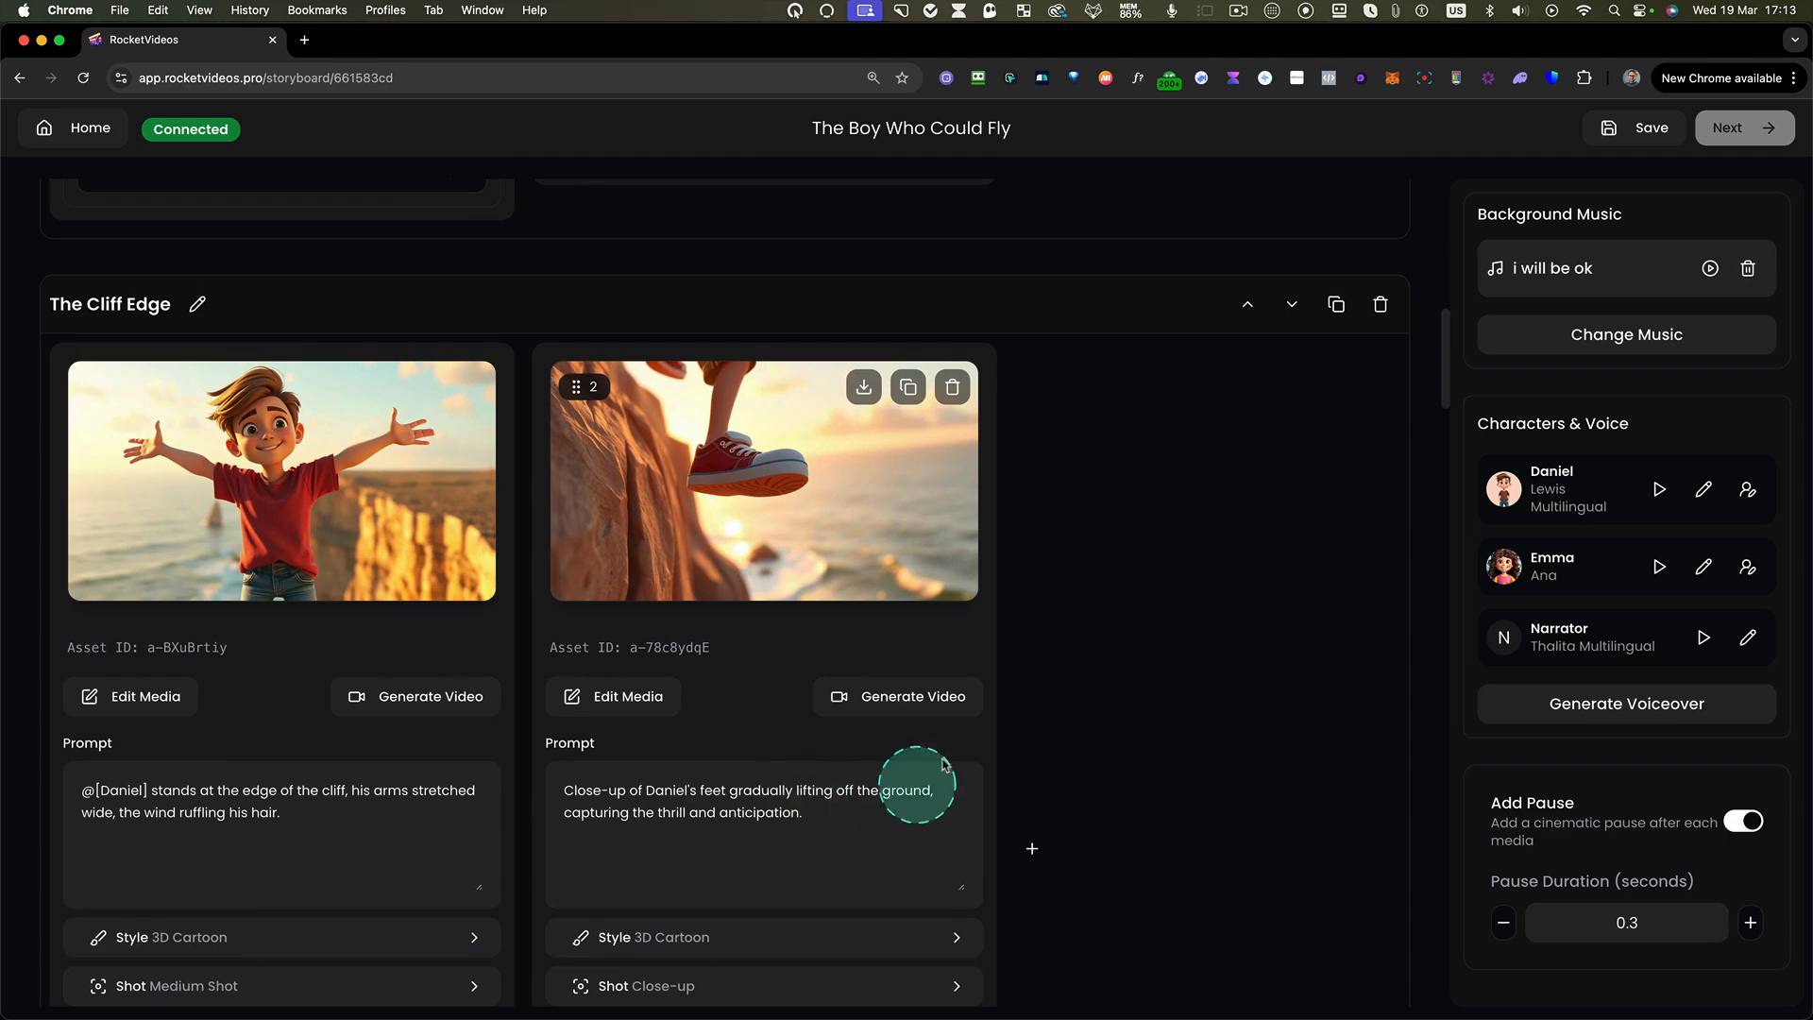
# - Inspect the character and text options of the narrator dialogue on The Cliff Edge's second card, and cancel the edit
pyautogui.scroll(-5, 850, 774)
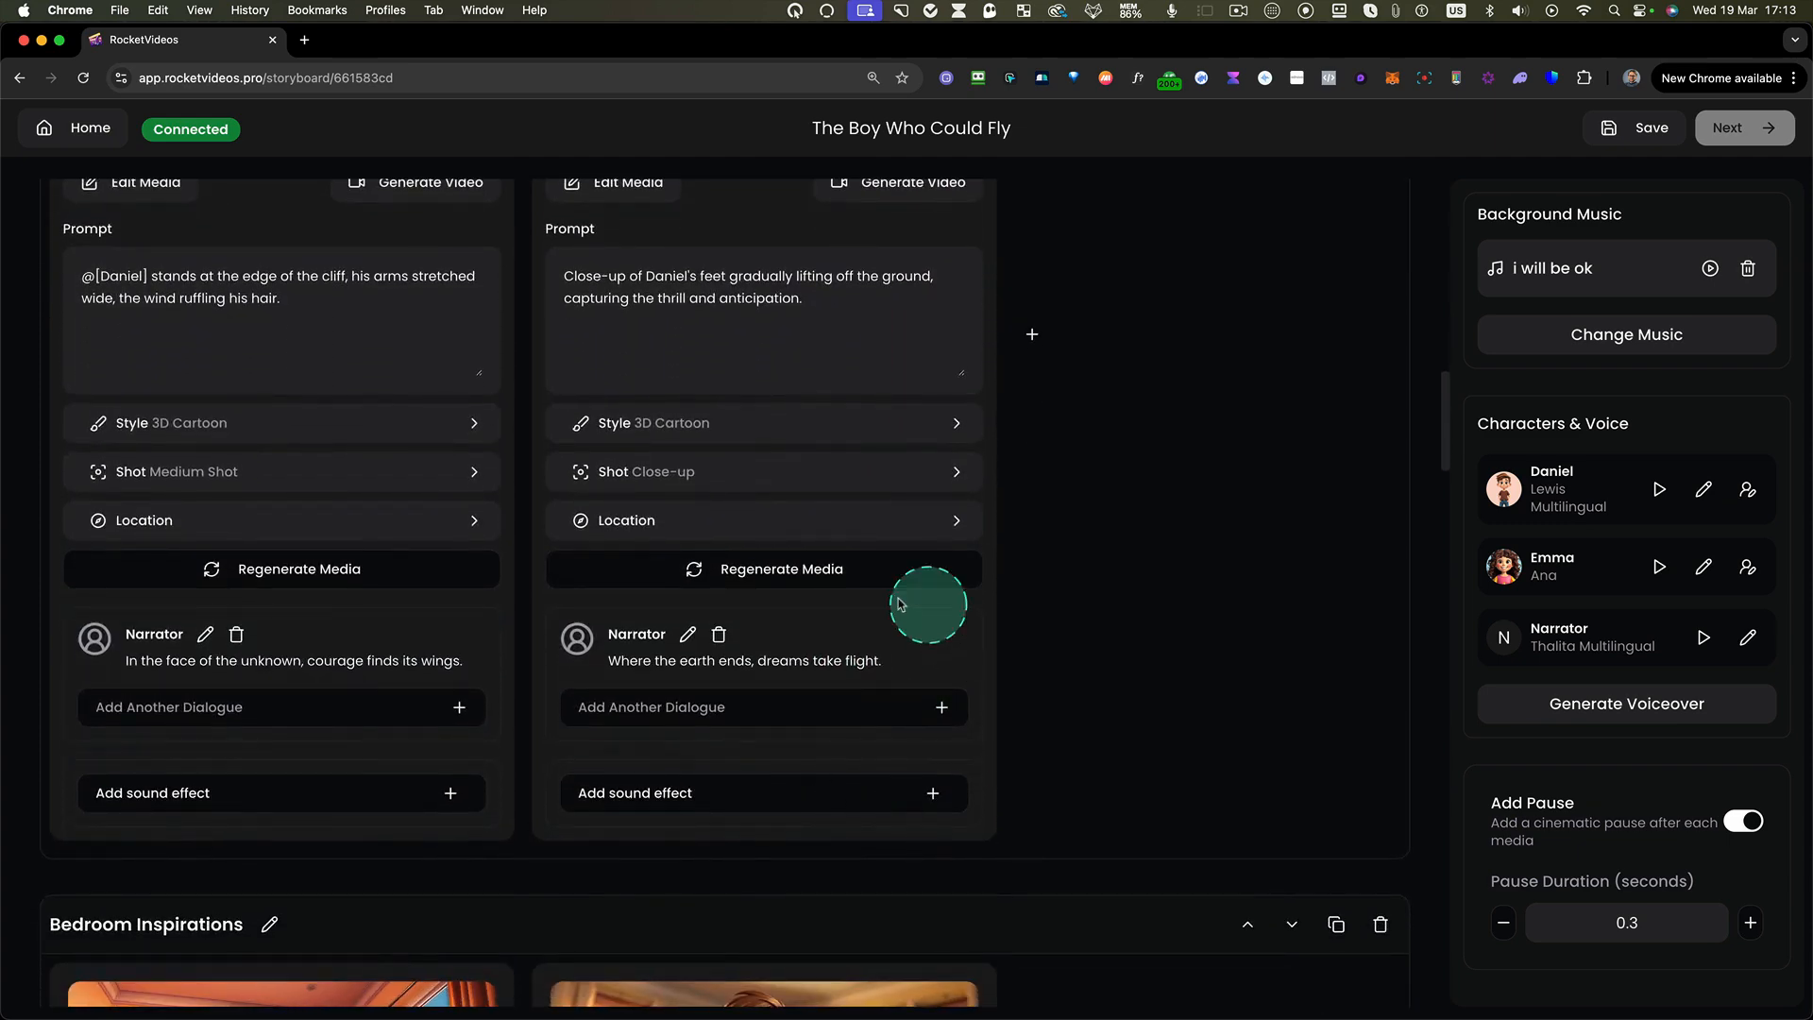
pyautogui.click(687, 635)
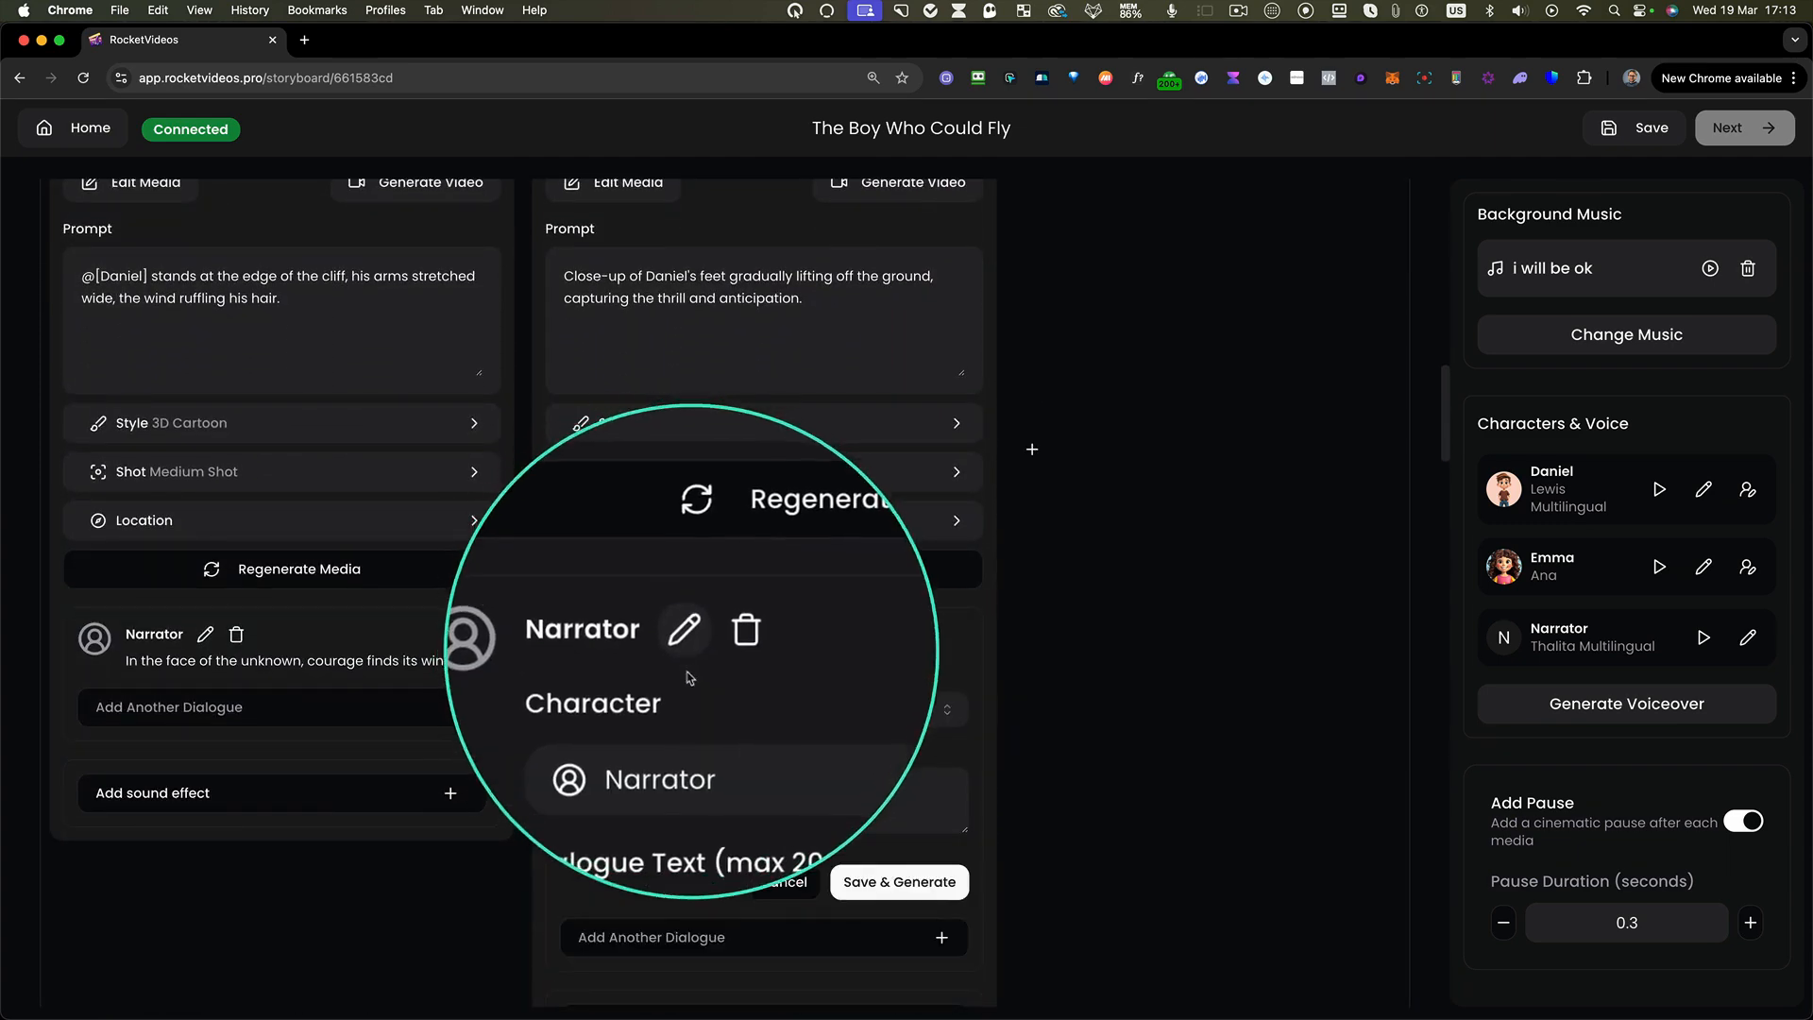
pyautogui.click(809, 798)
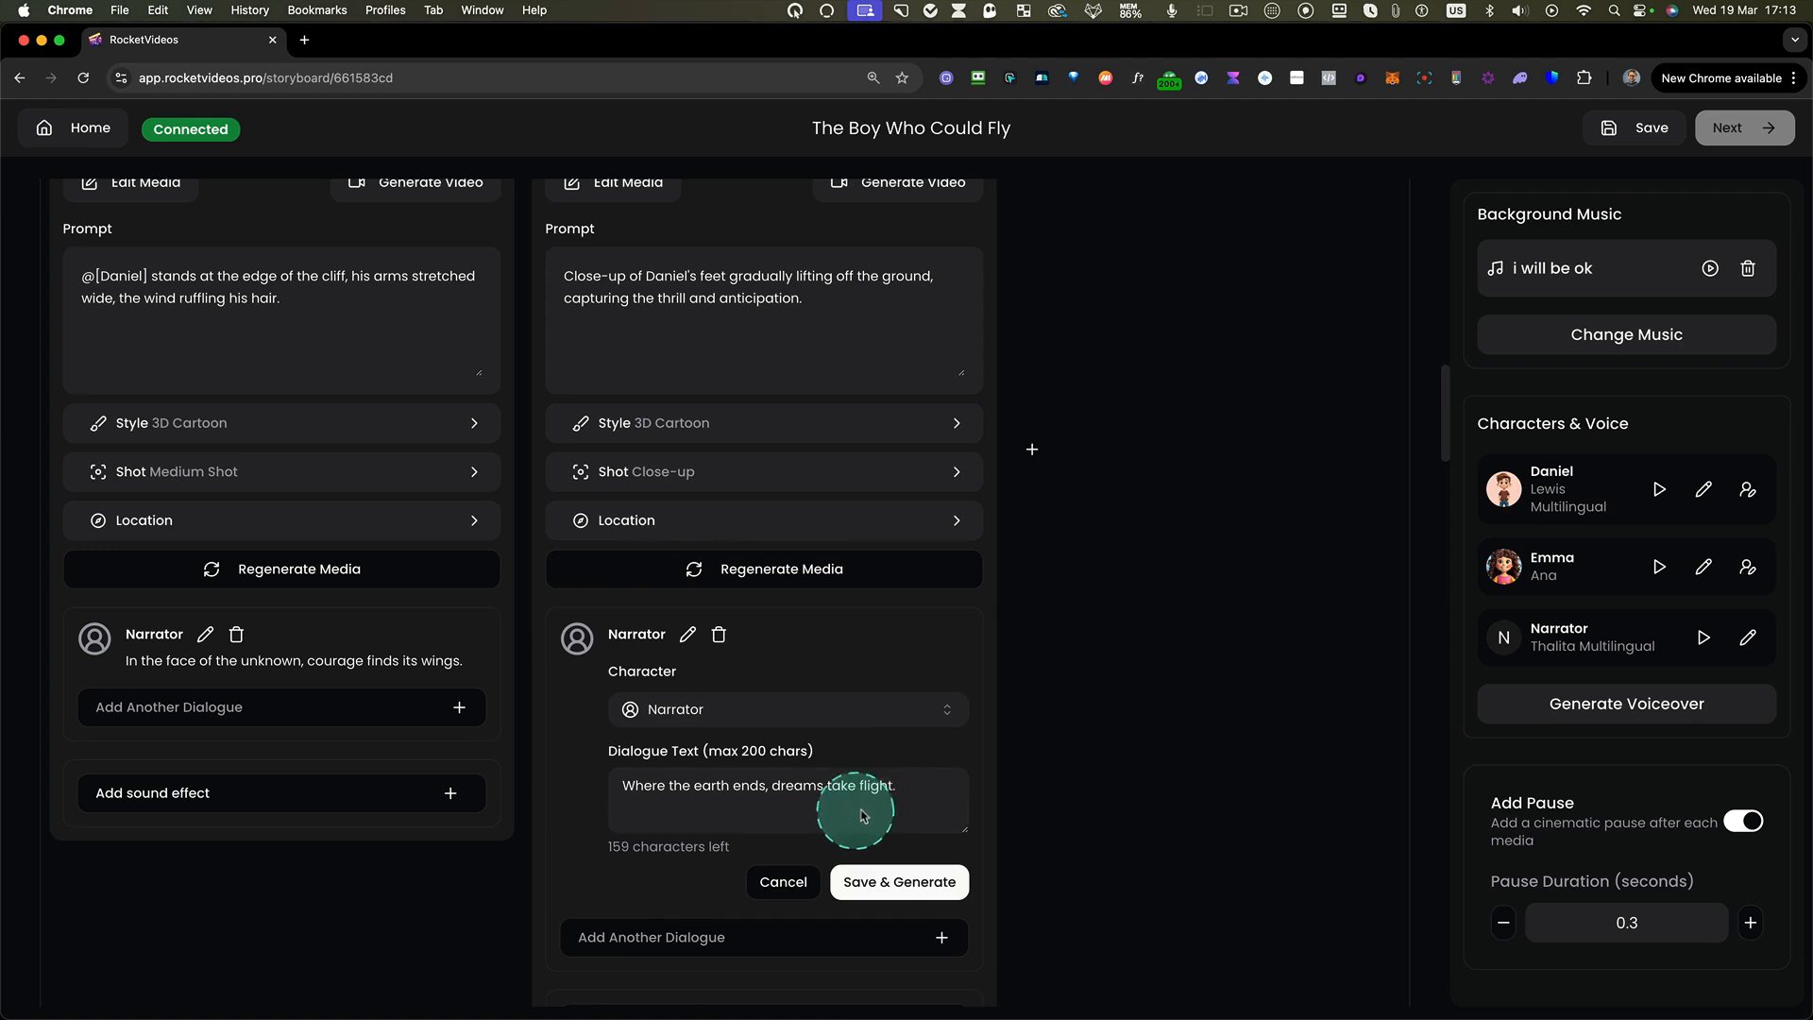
pyautogui.click(780, 882)
pyautogui.scroll(3, 718, 722)
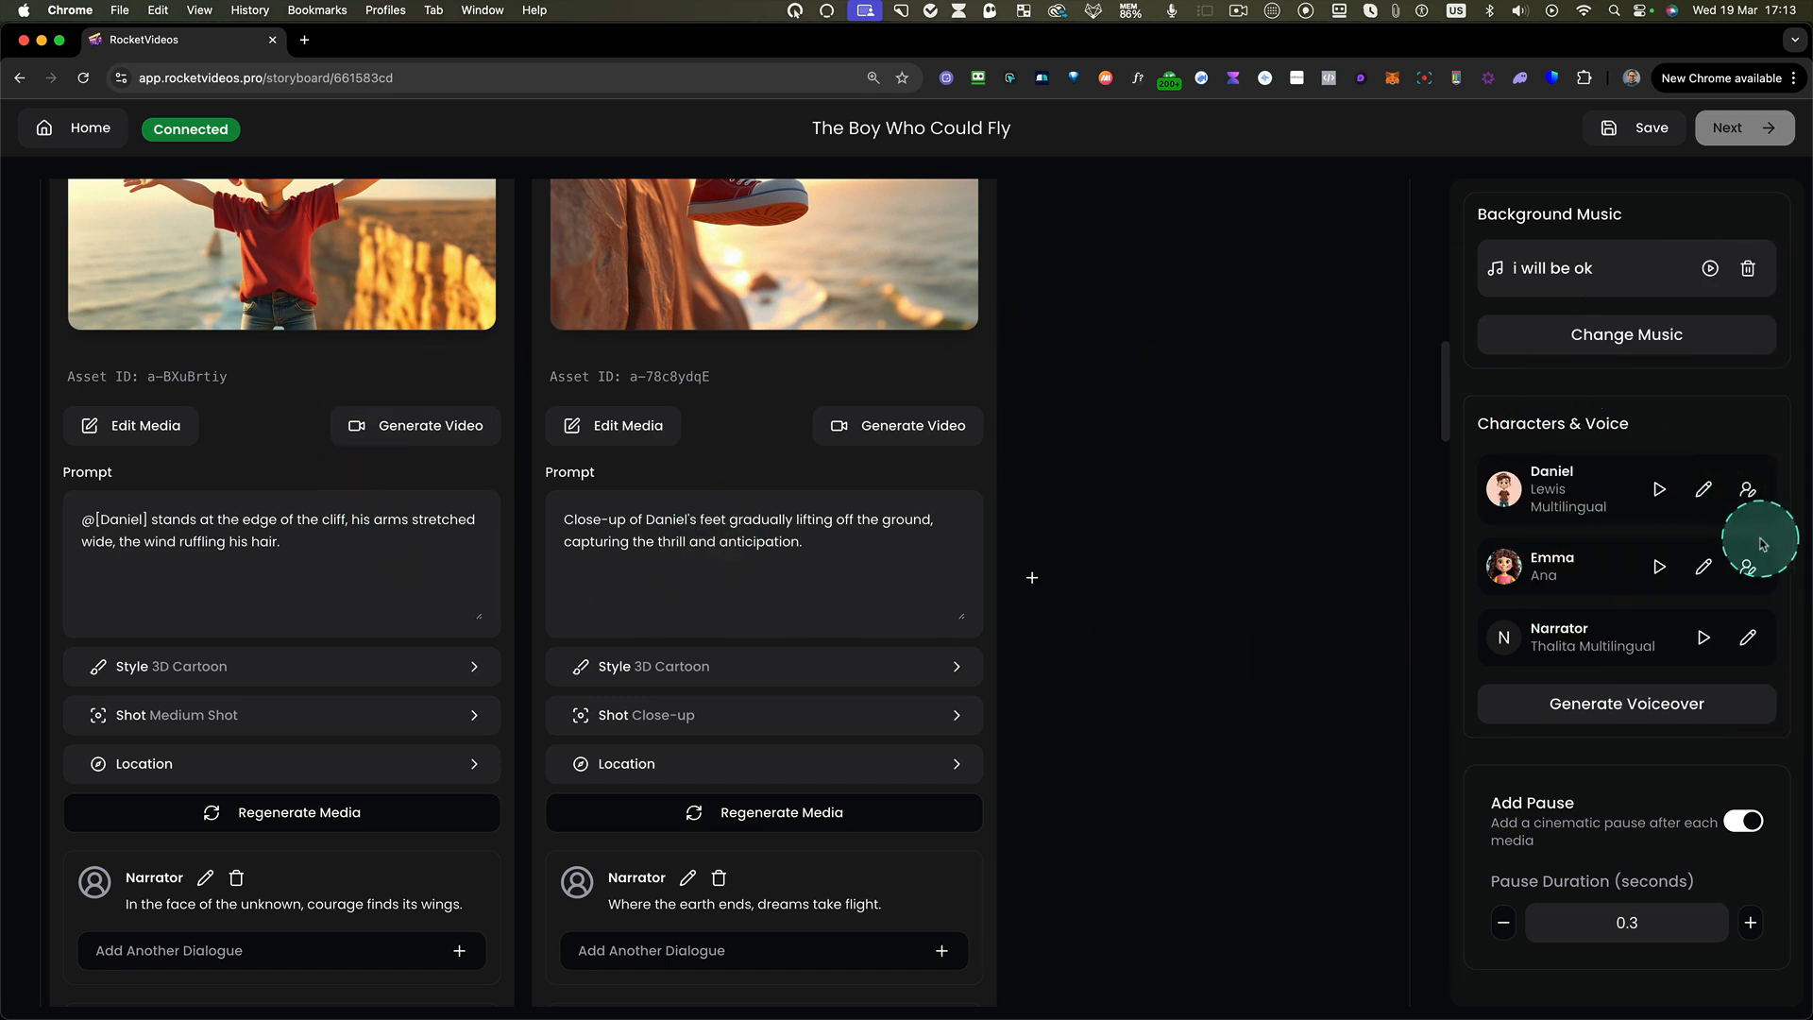
# - Listen to Daniel's current voice, open his voice selection and preview the Andrew Multilingual voice
pyautogui.click(1659, 490)
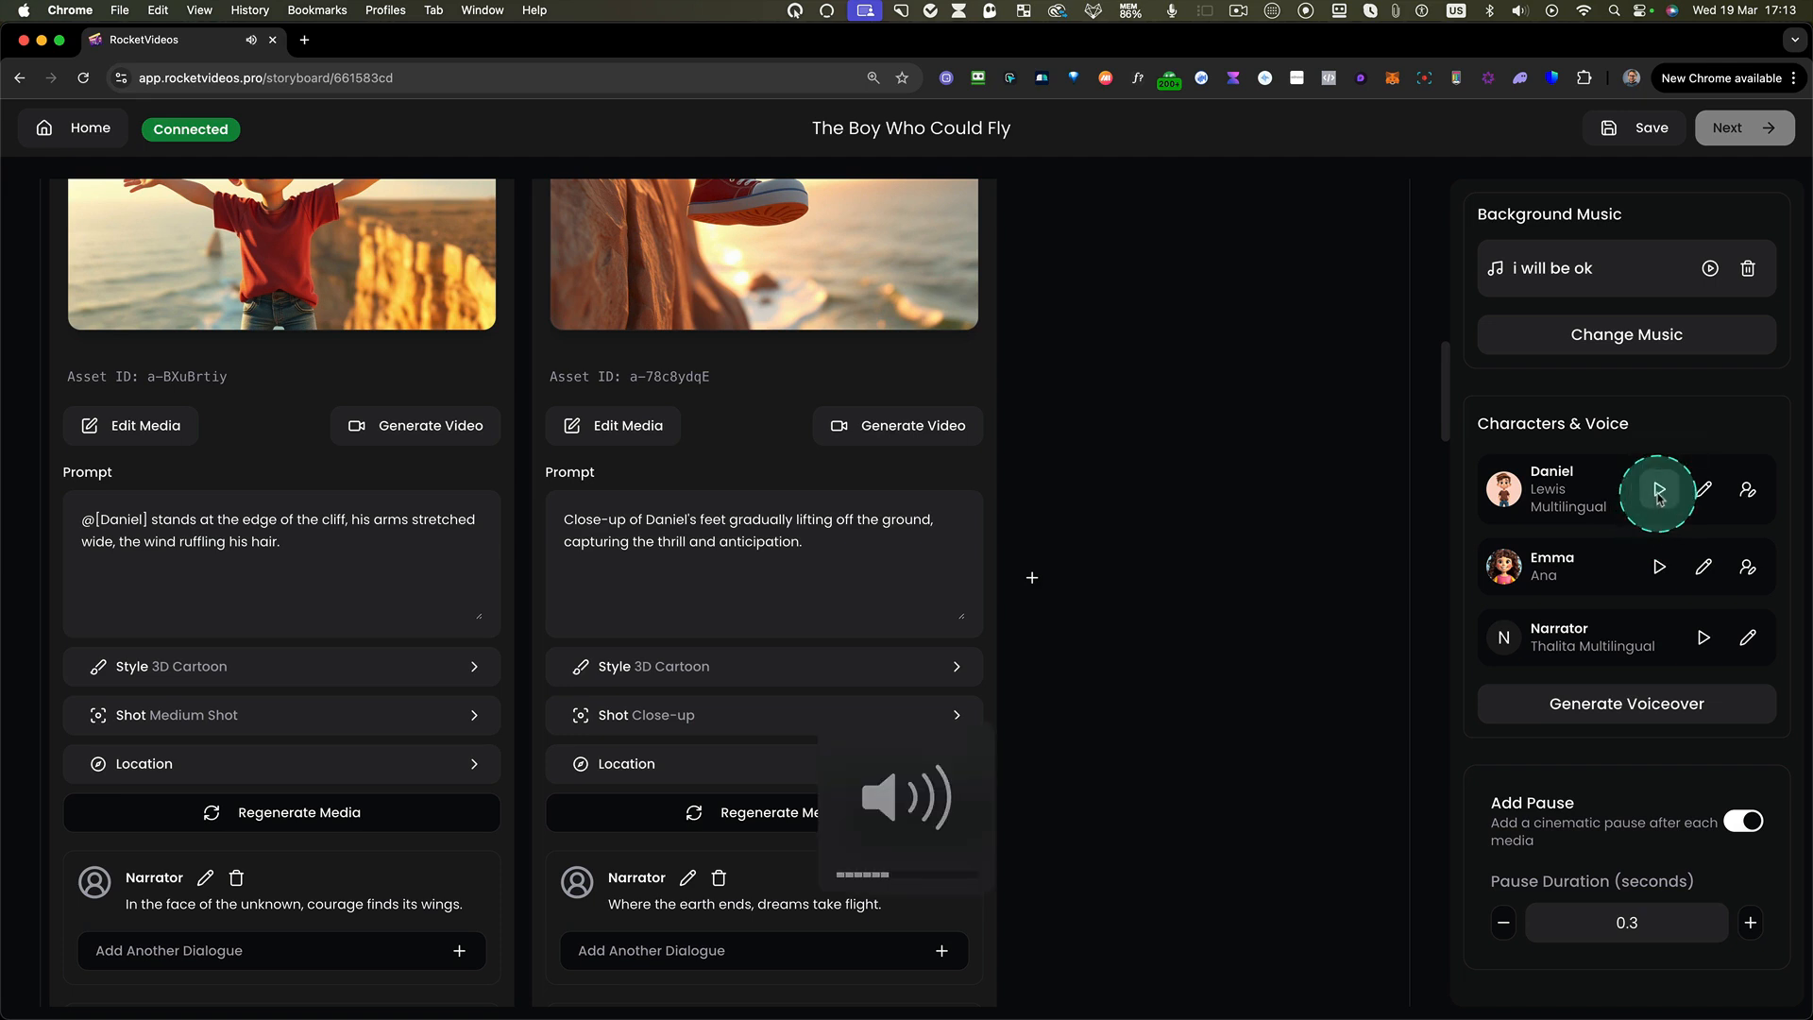
pyautogui.click(1704, 490)
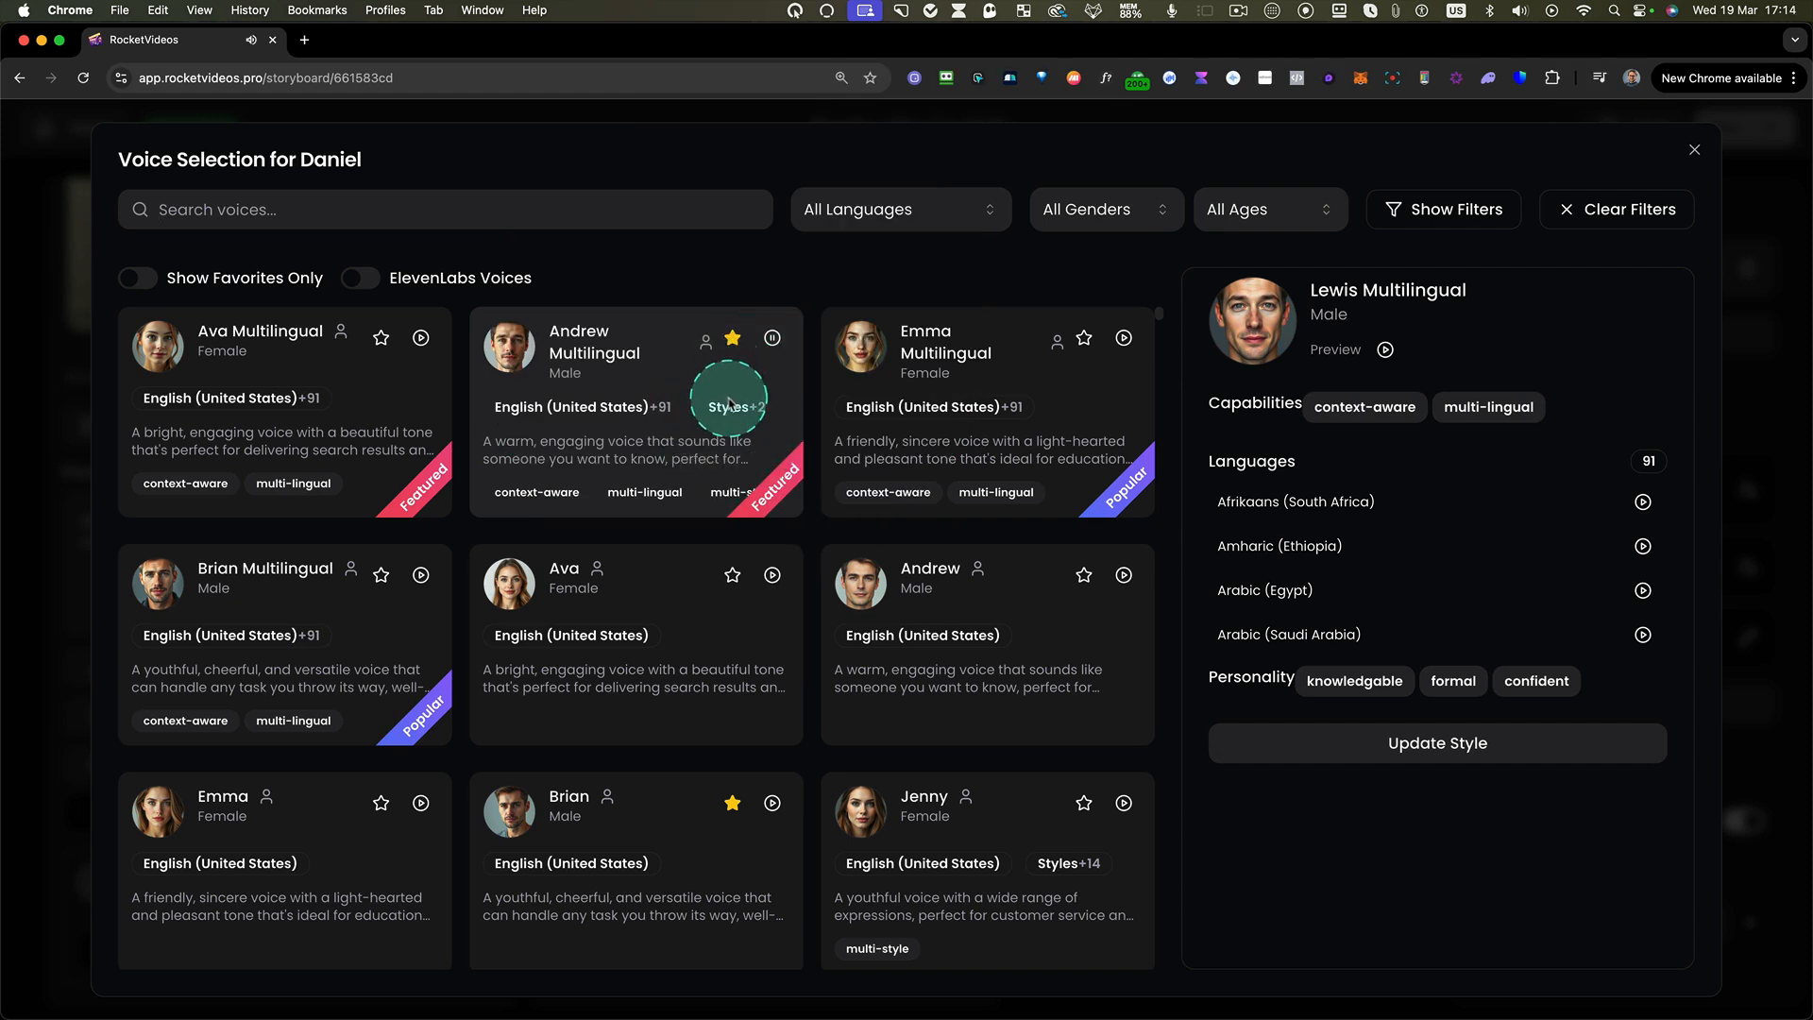
pyautogui.click(773, 337)
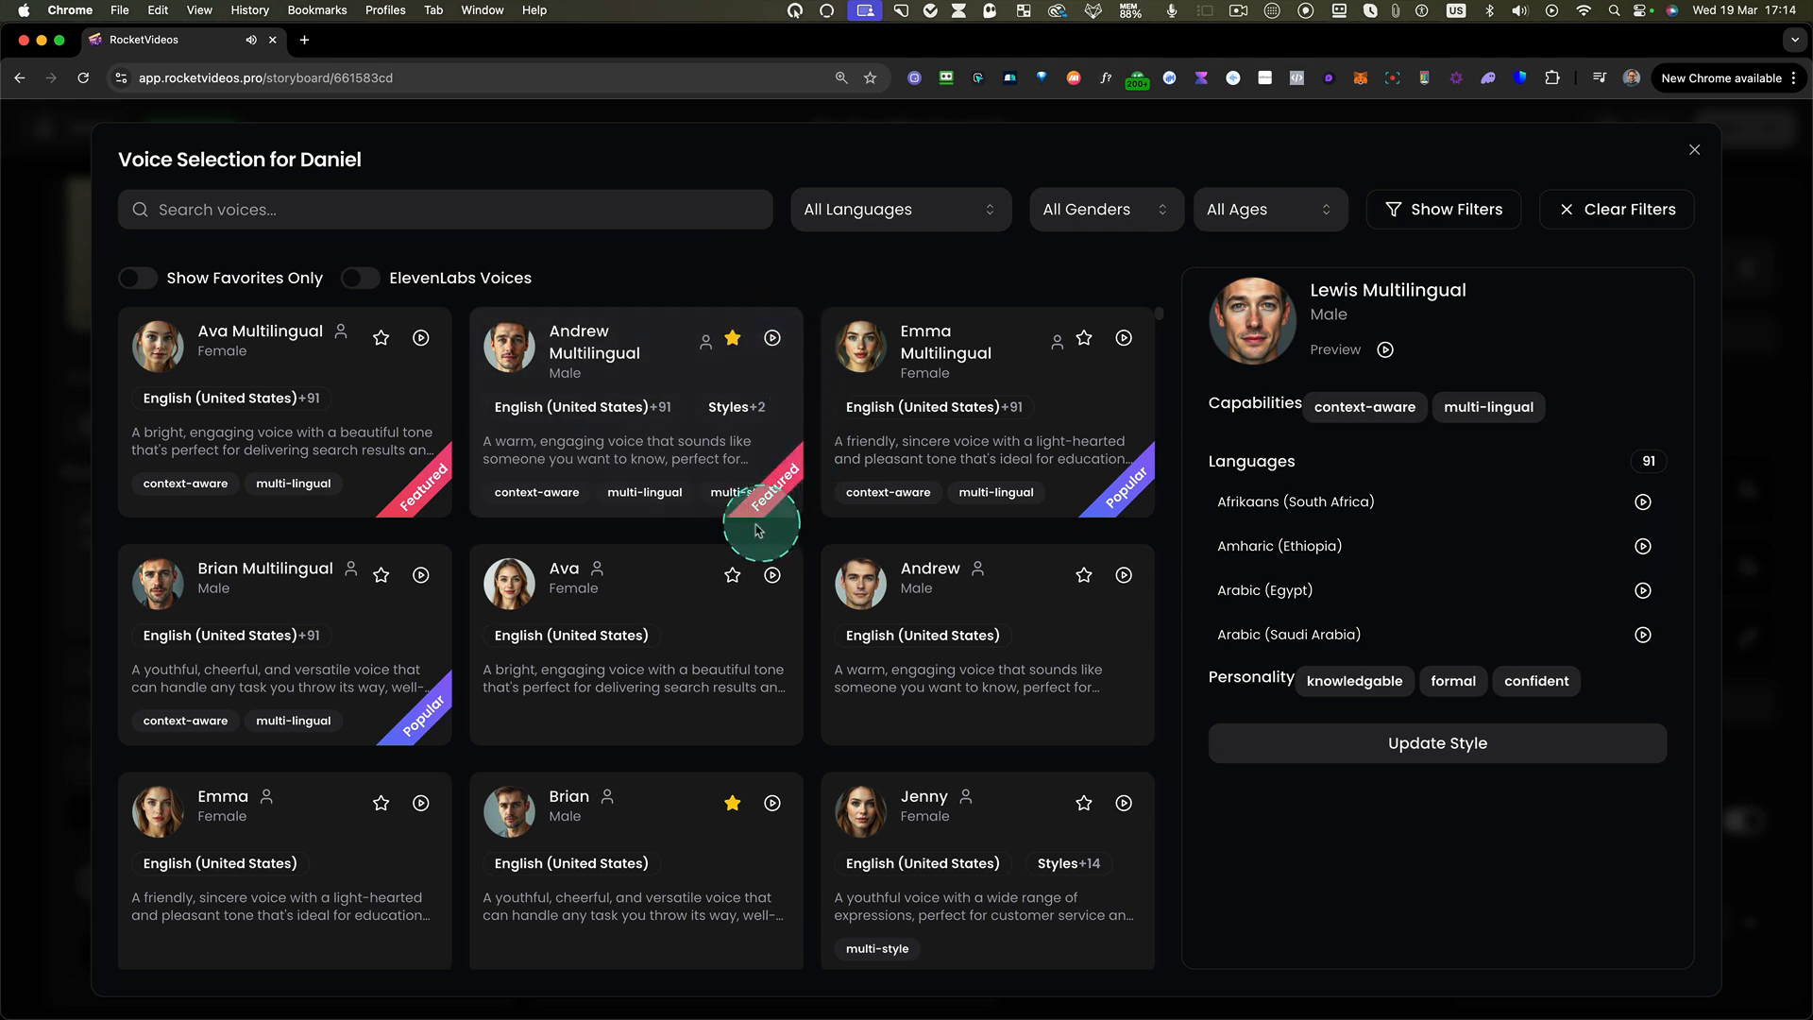
# - Show only favorite voices for Daniel, preview Davis Multilingual and assign it as his voice
pyautogui.click(141, 277)
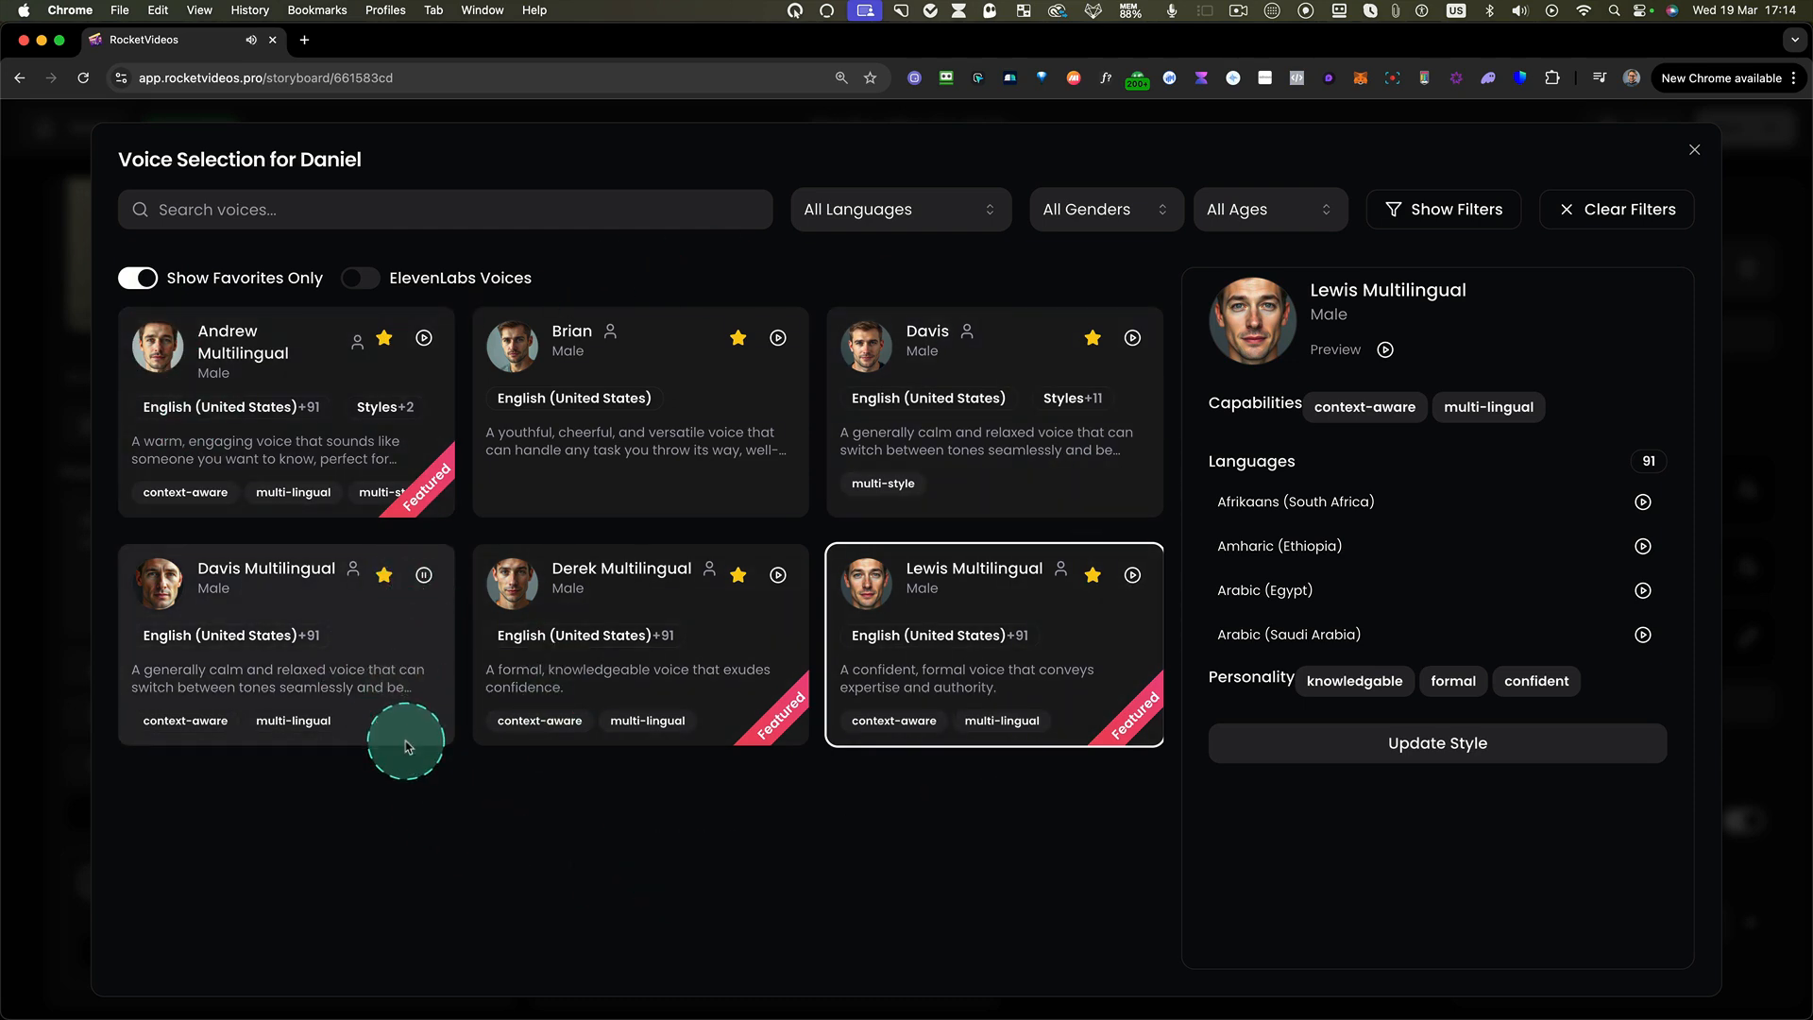
pyautogui.click(424, 576)
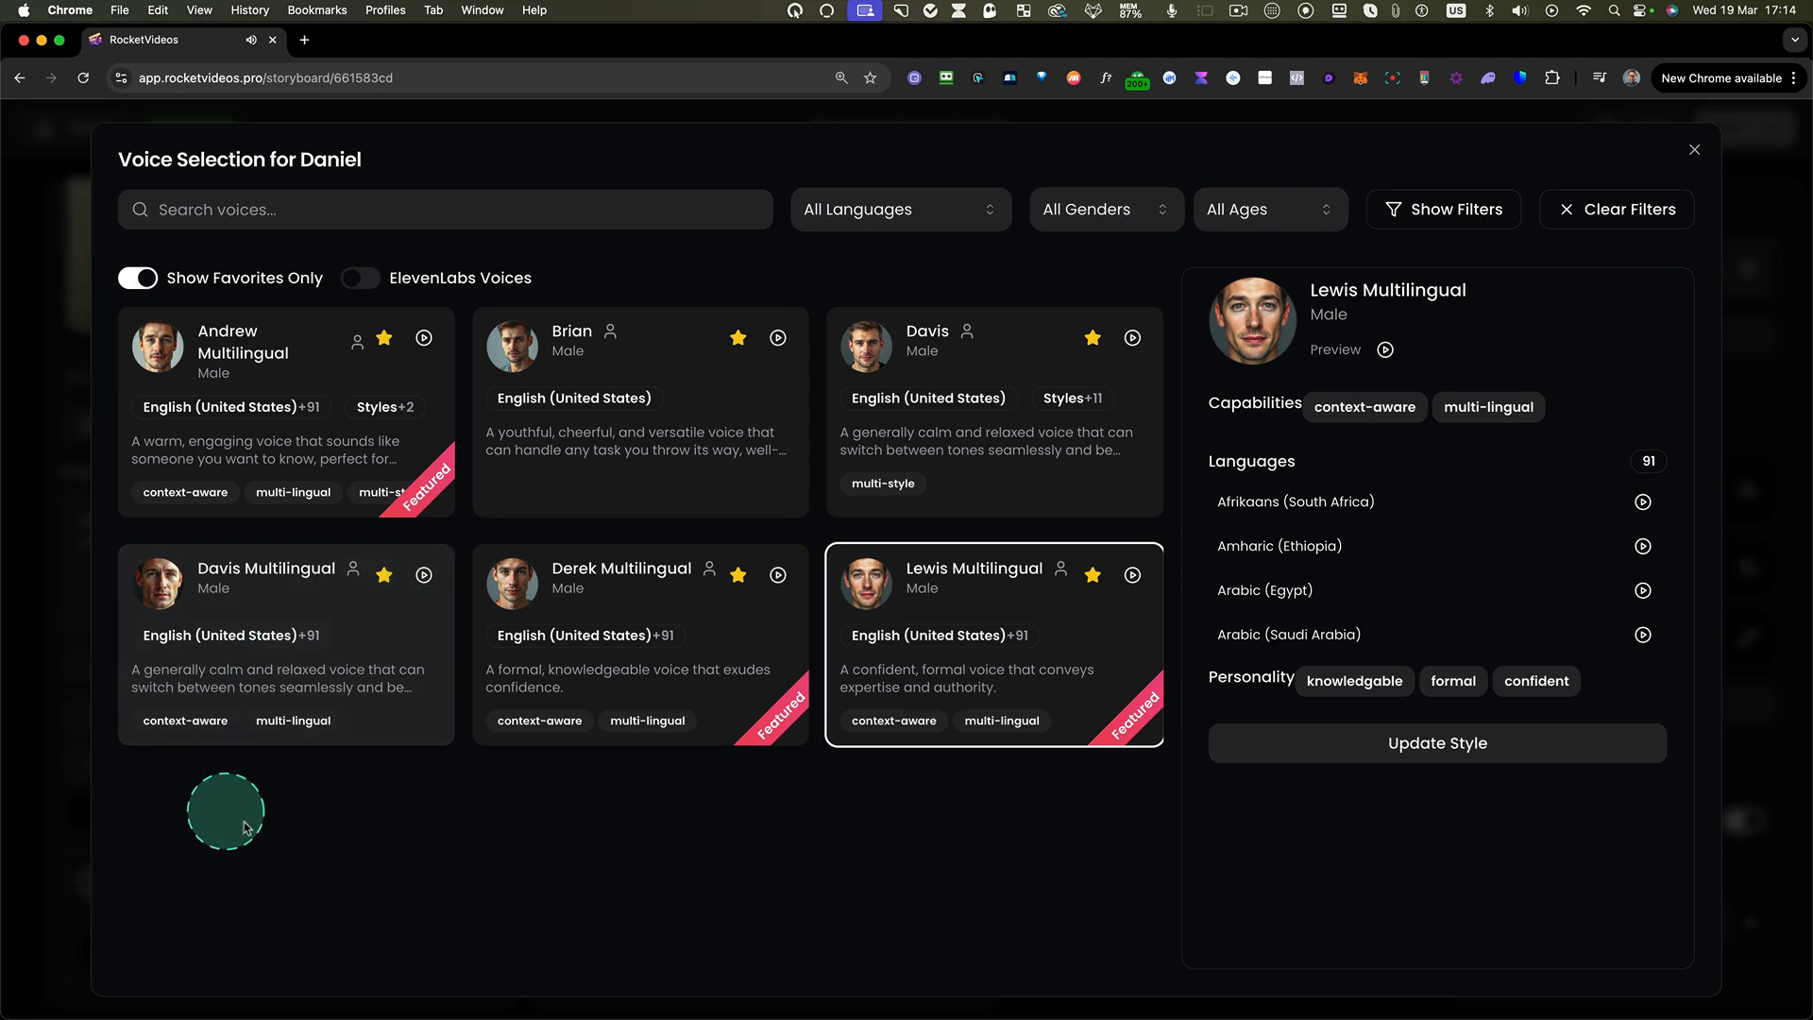
pyautogui.click(275, 565)
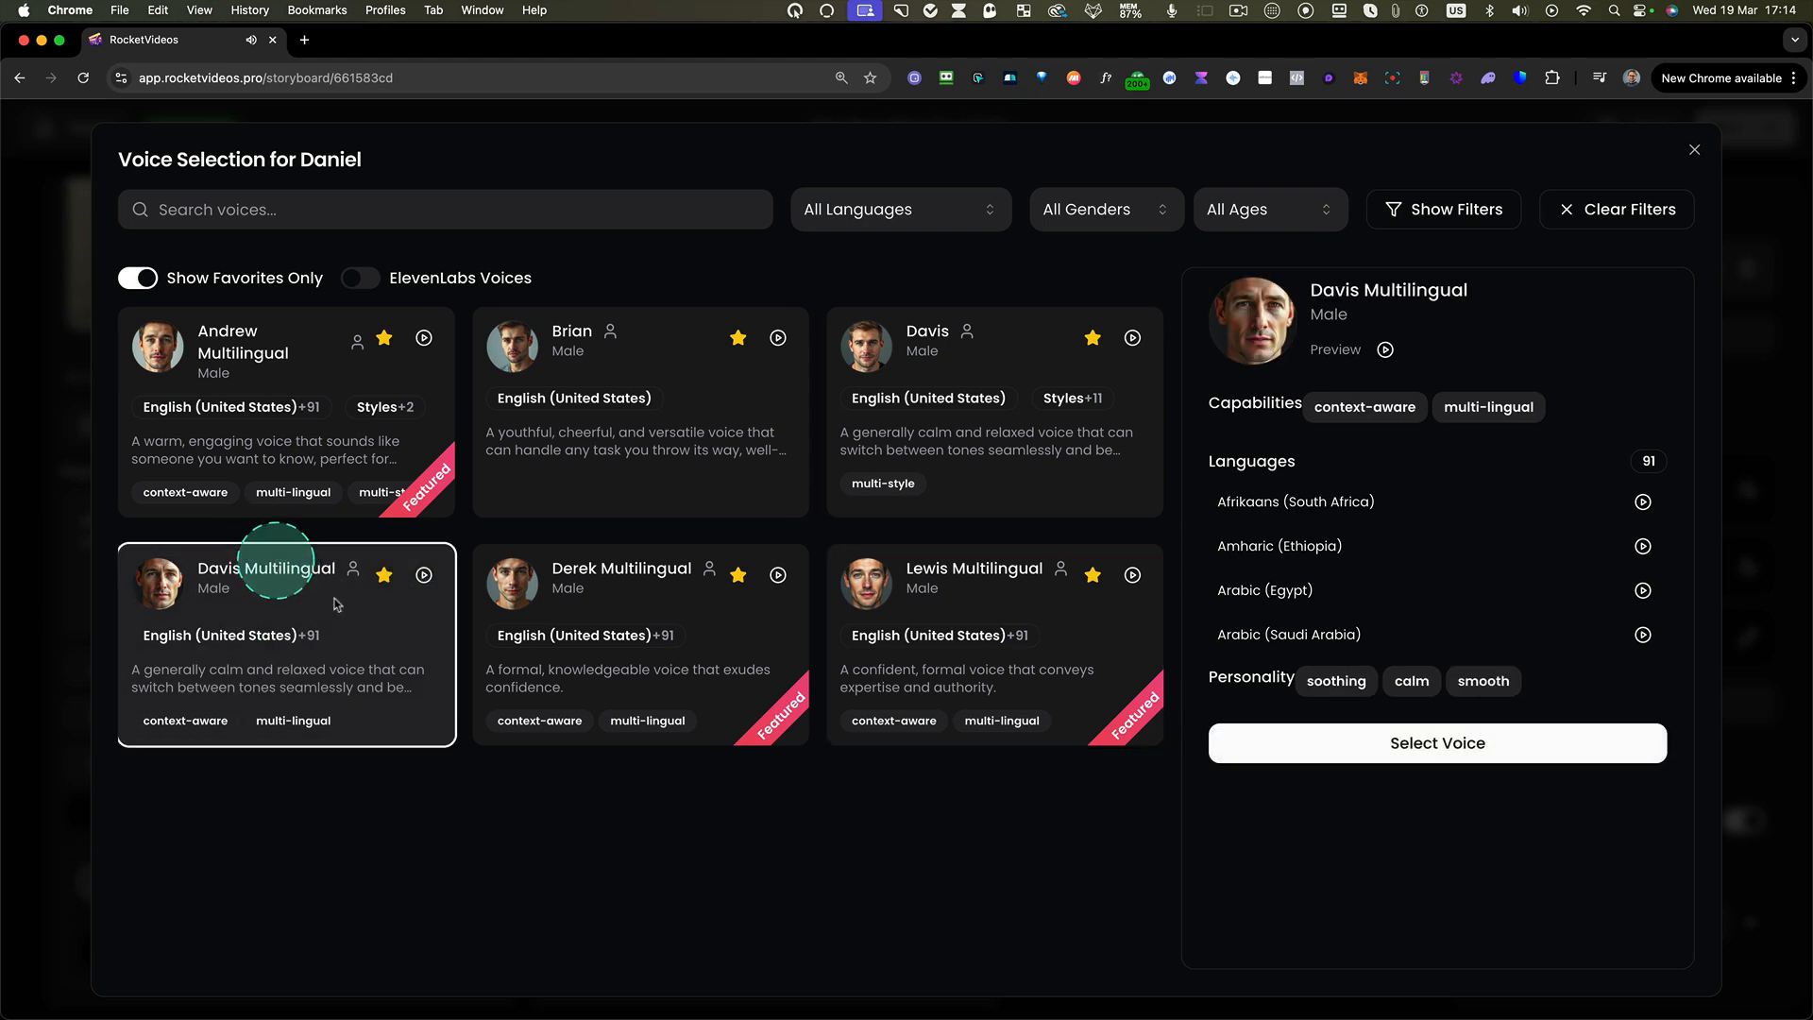
pyautogui.click(1319, 743)
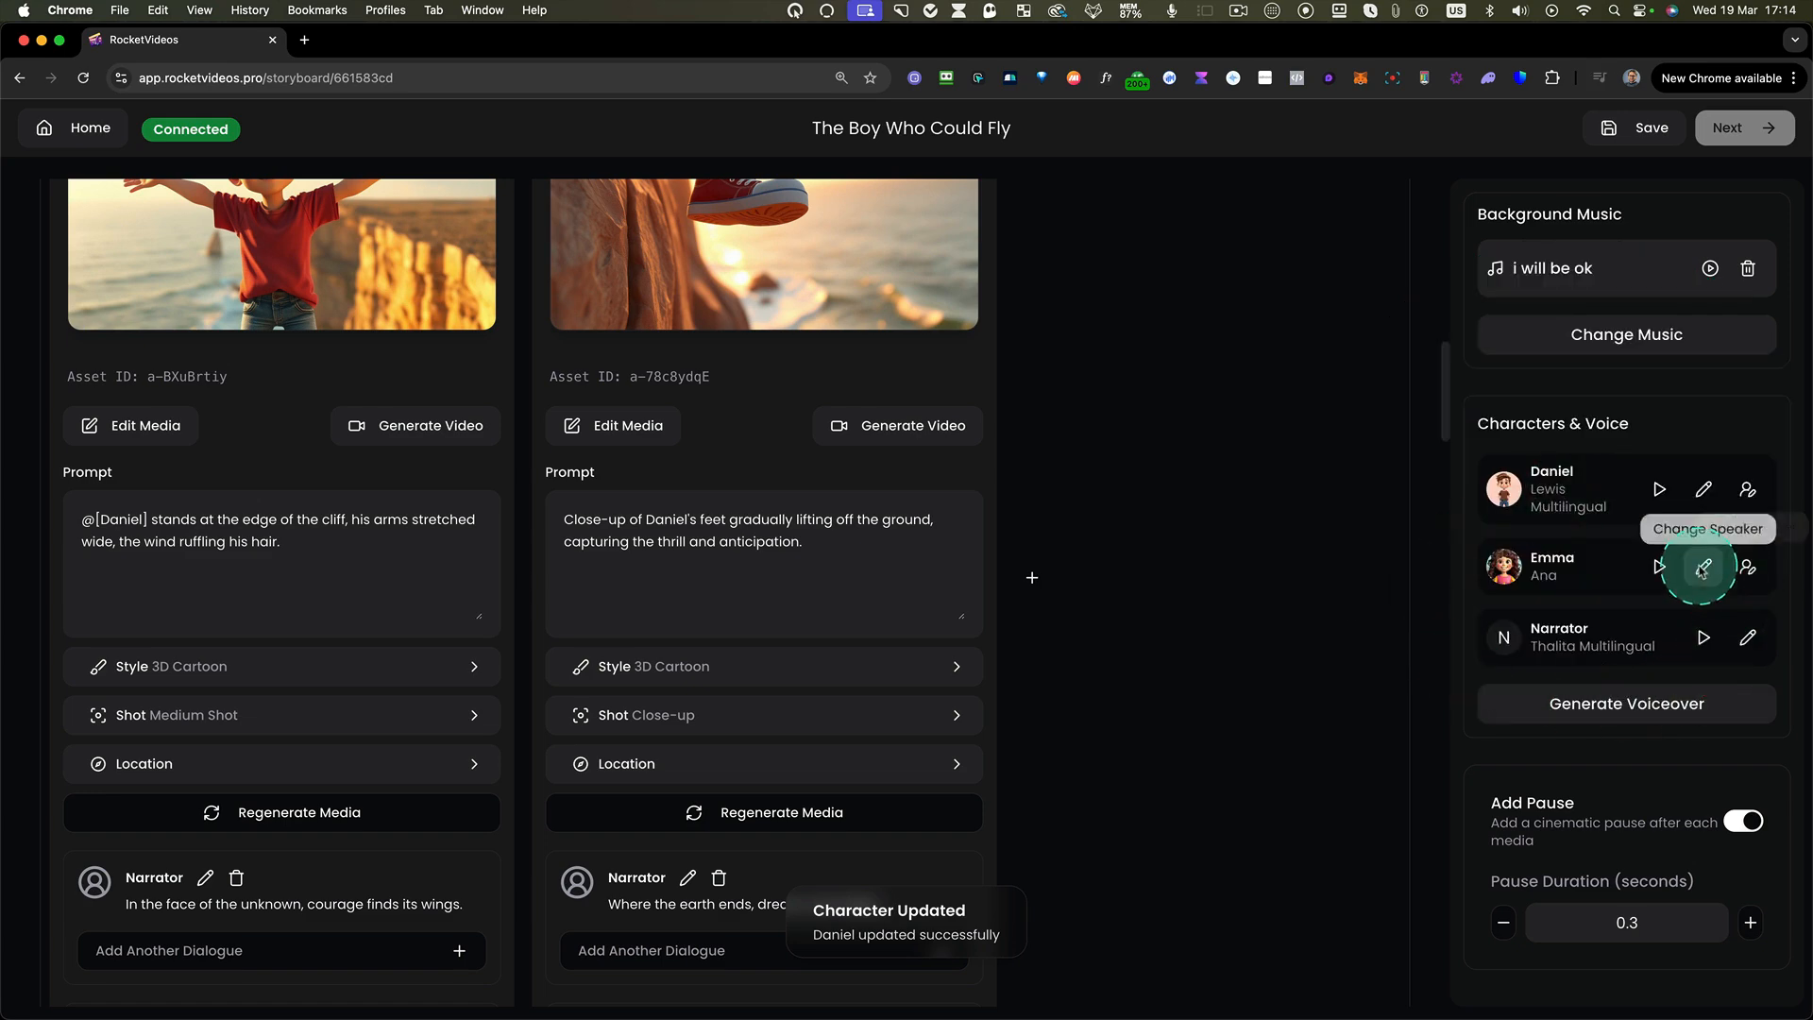
# - Open Emma's voice selection, filter the voices to Female, and bring up the details of Emma Multilingual
pyautogui.click(1705, 569)
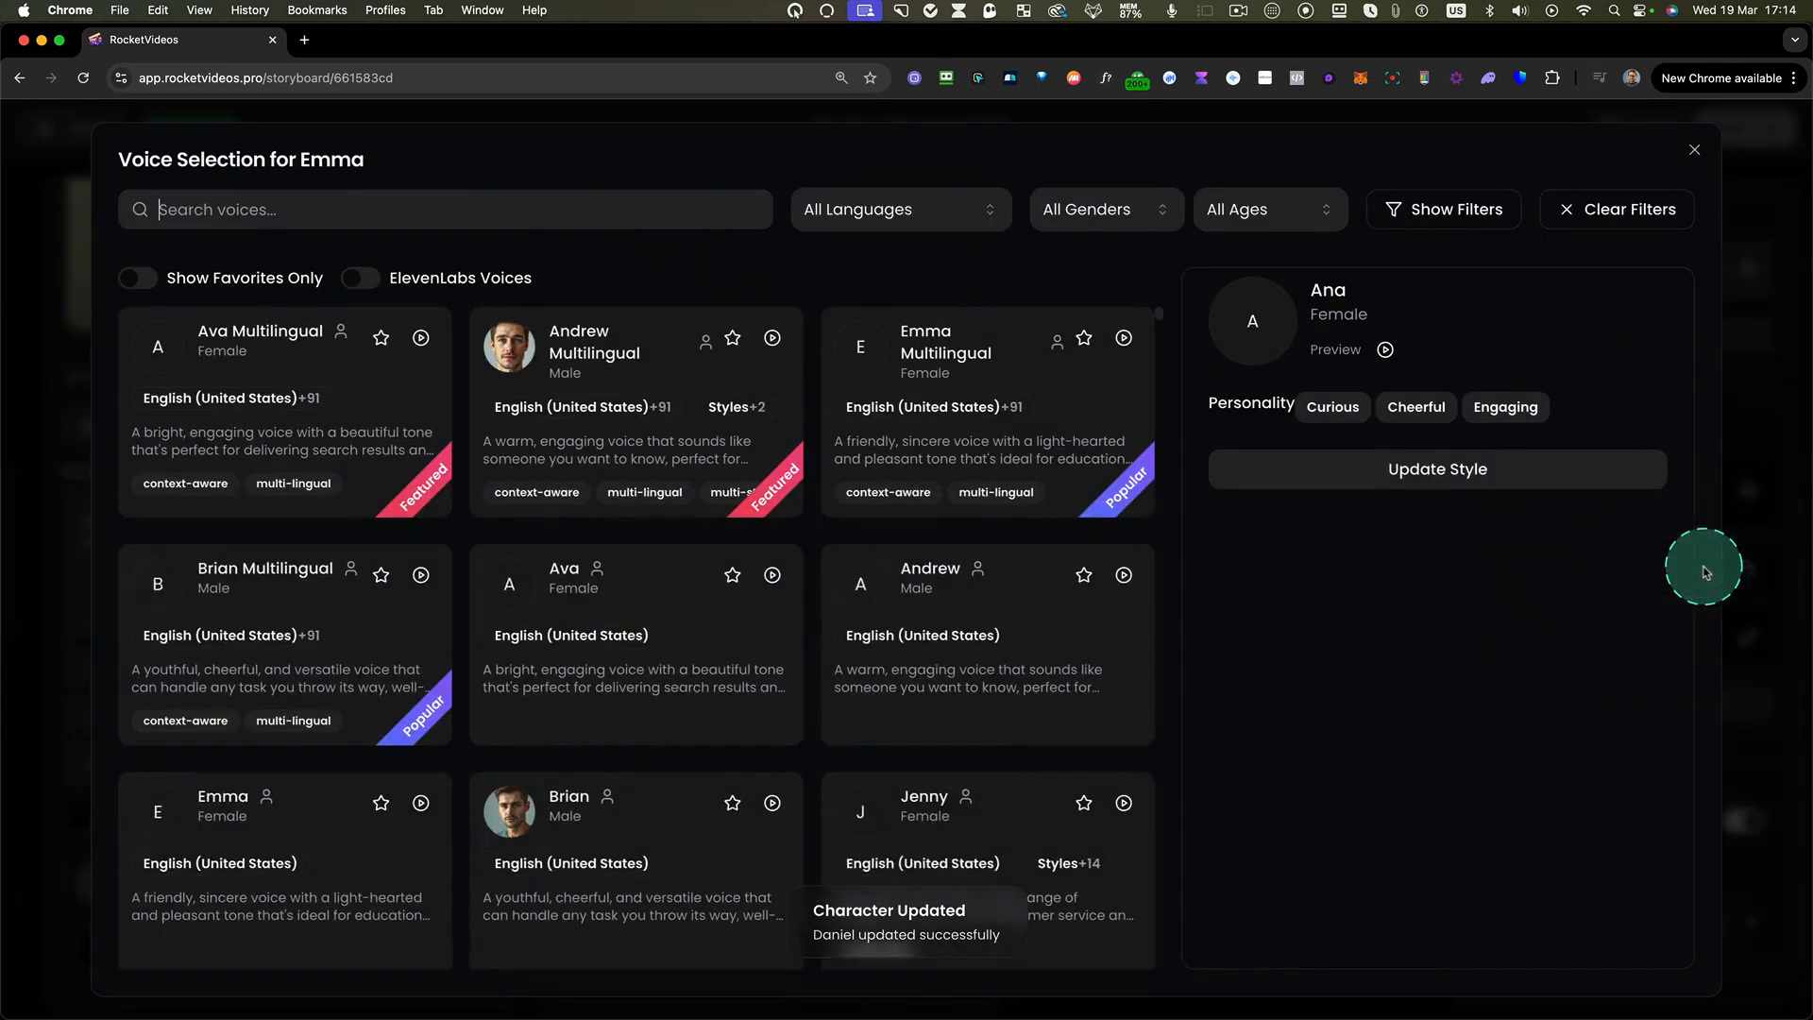
pyautogui.click(1105, 213)
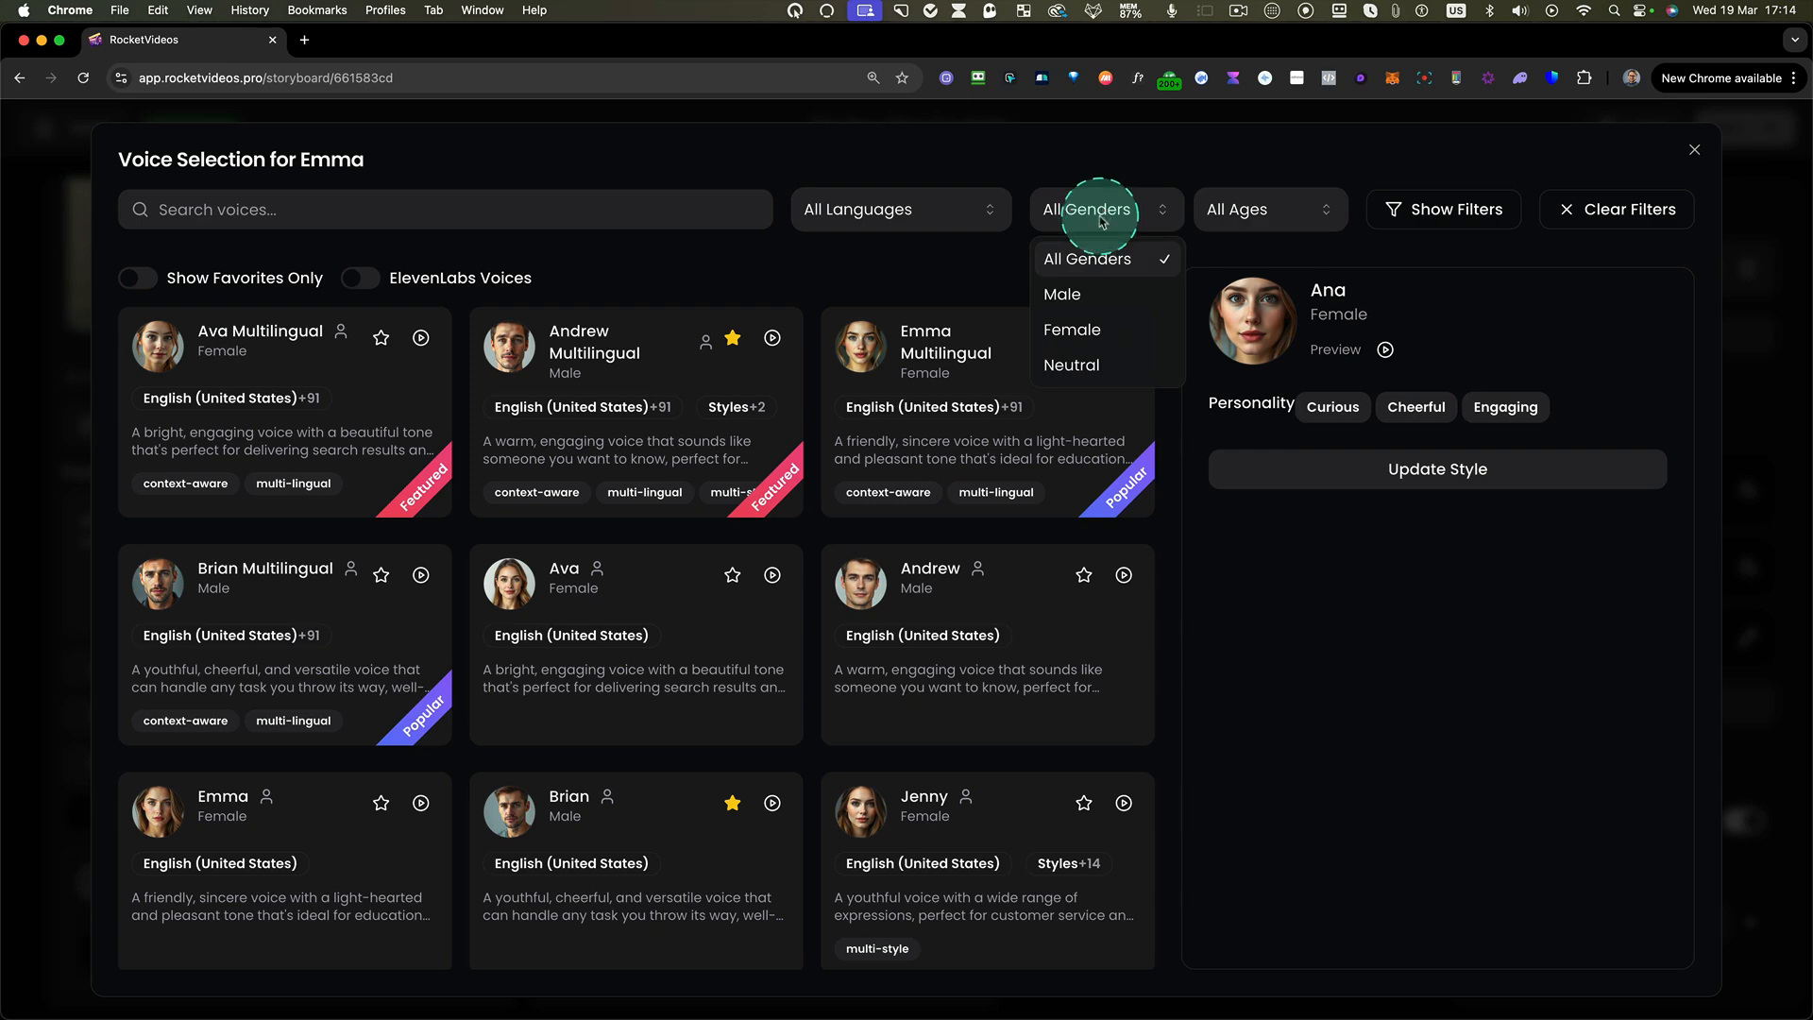
pyautogui.click(1081, 330)
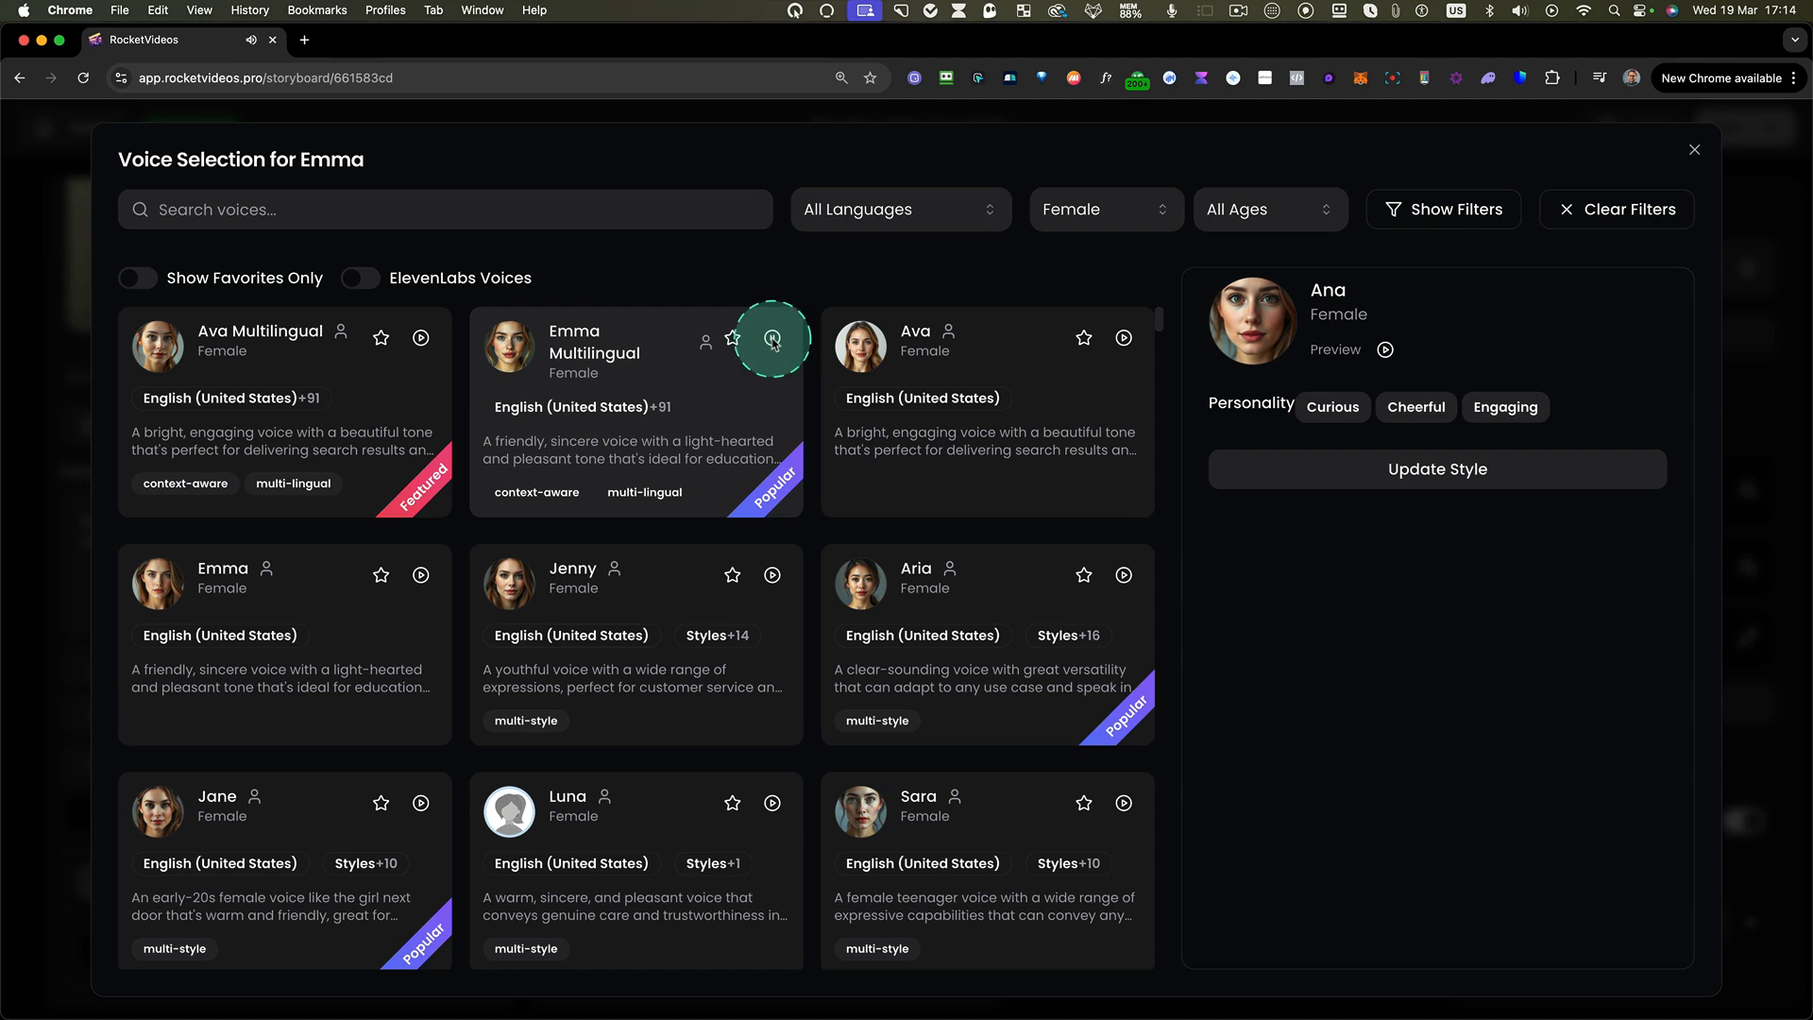
pyautogui.click(702, 394)
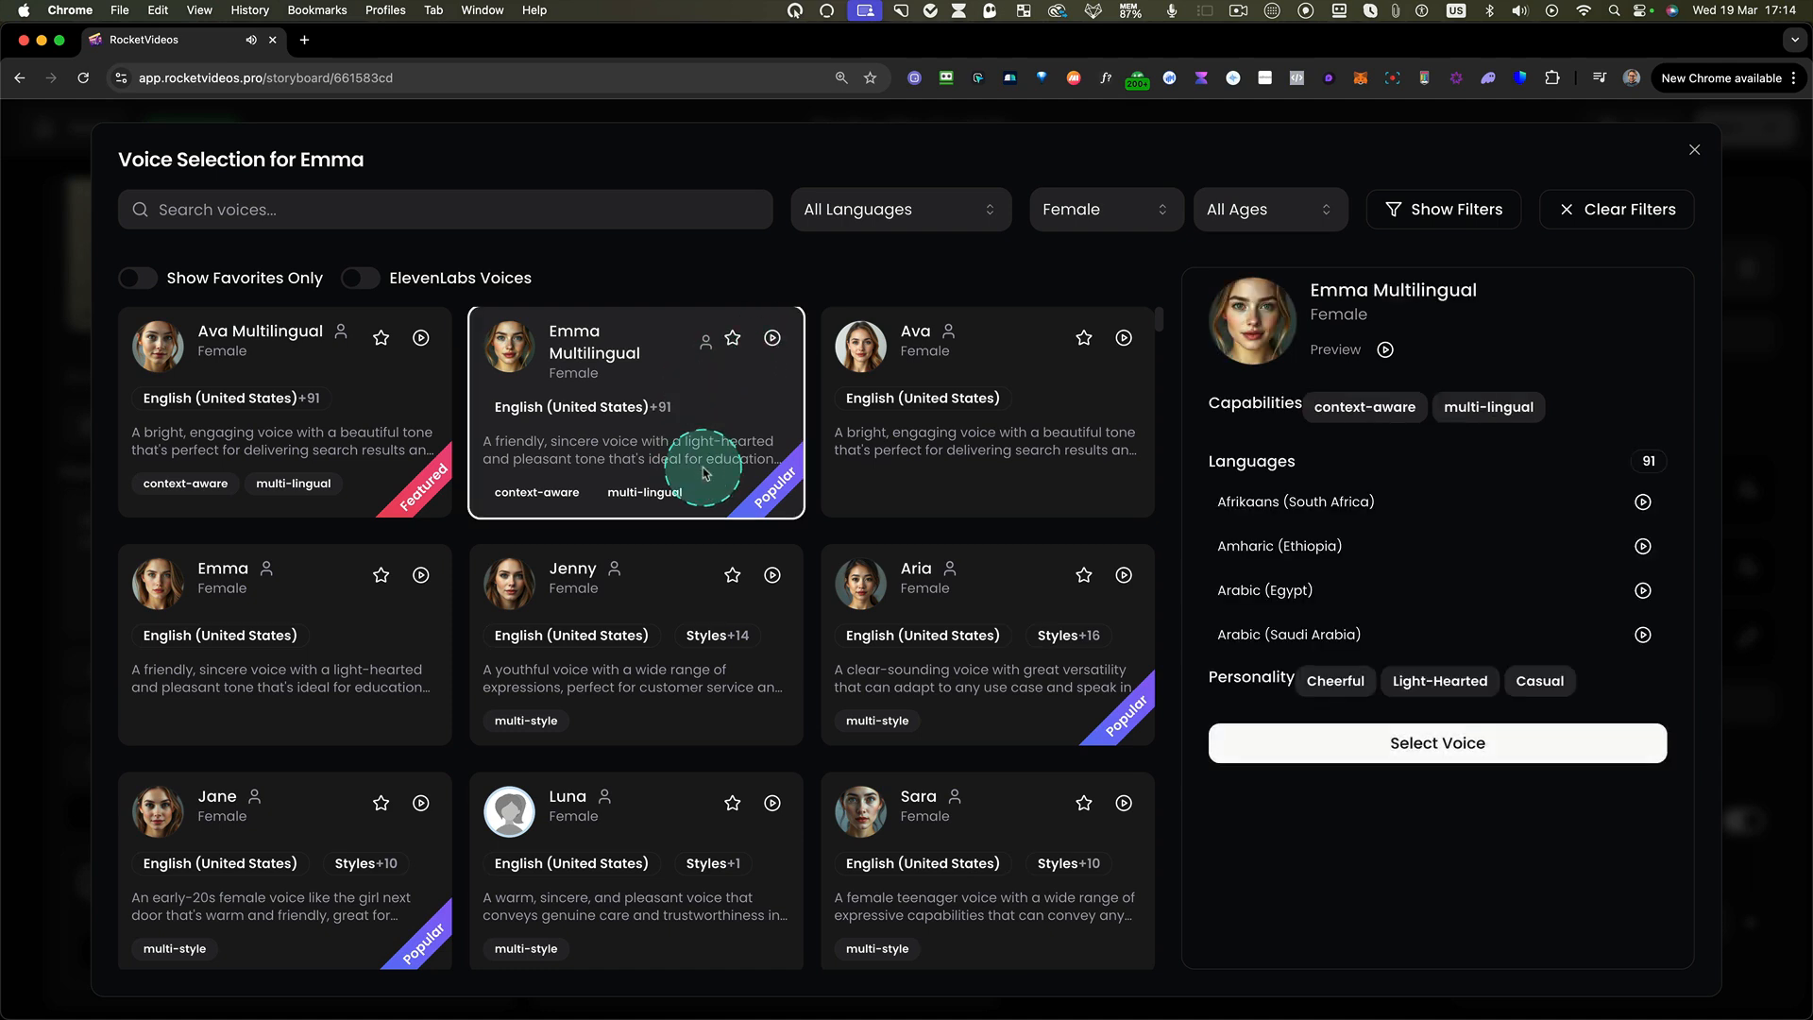
# - Show ElevenLabs voices for Emma with the gender filter set to All Genders, and look over the list
pyautogui.click(359, 278)
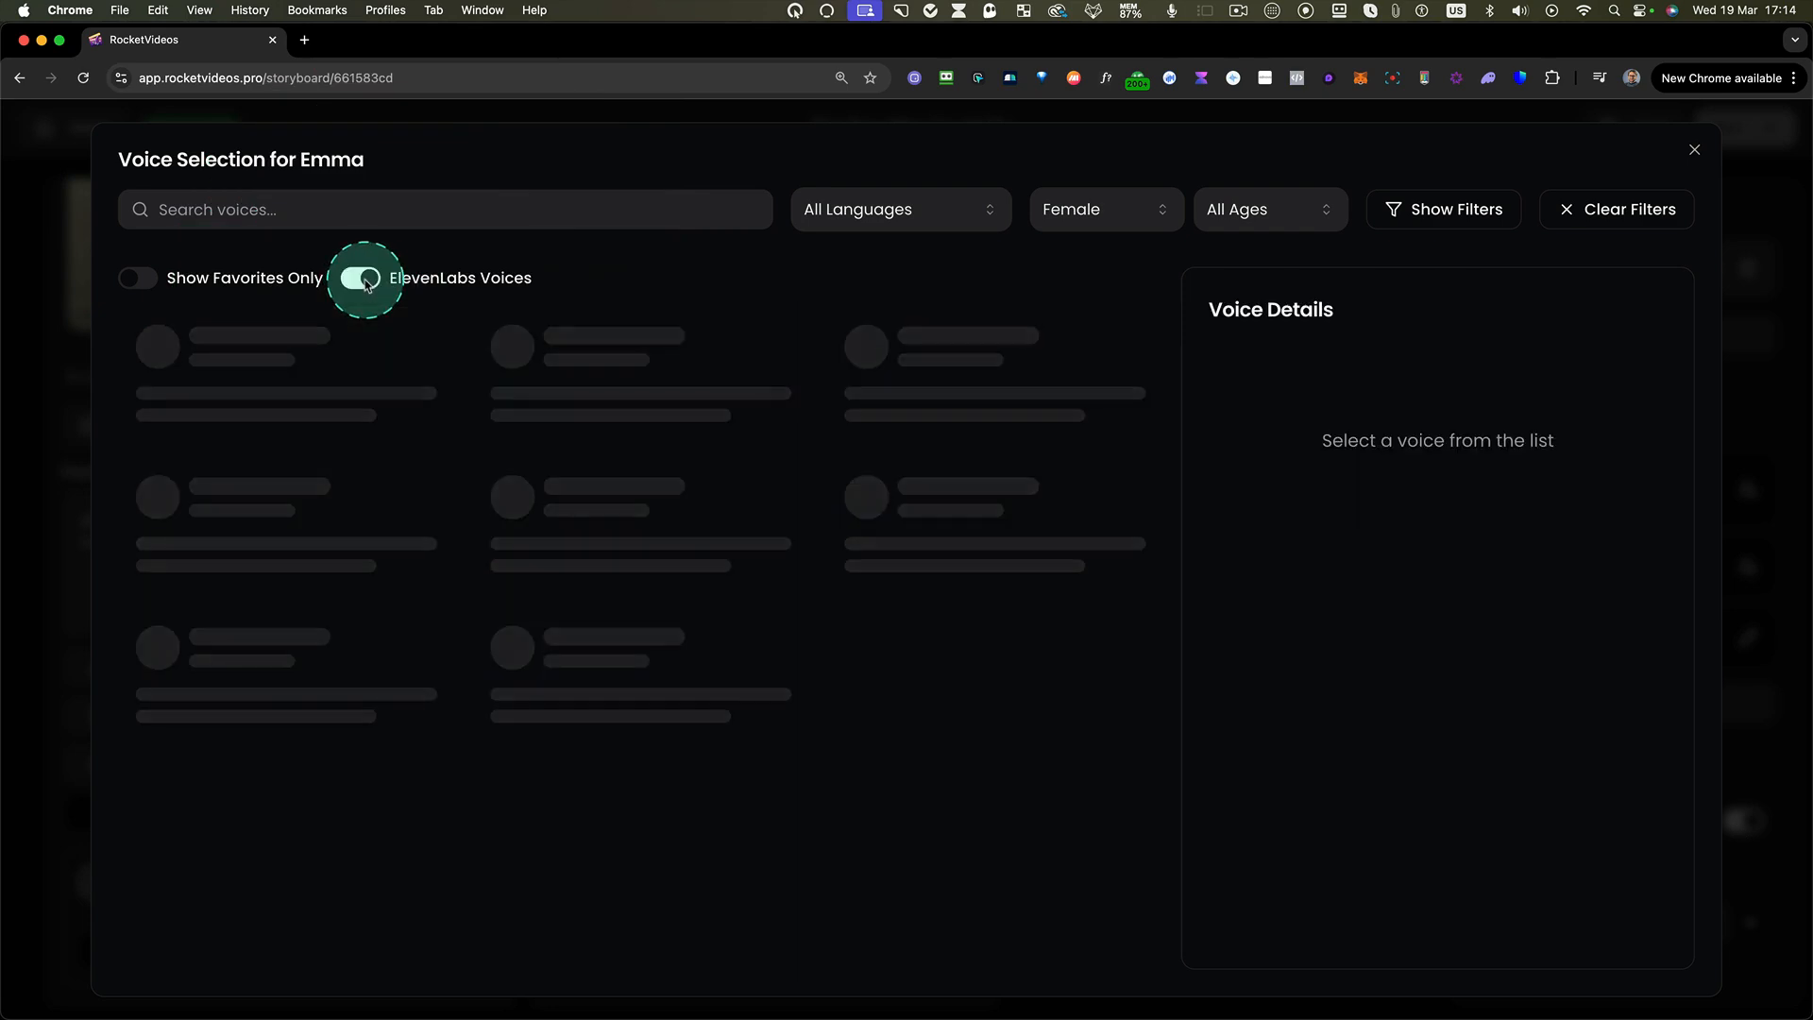
pyautogui.click(1146, 214)
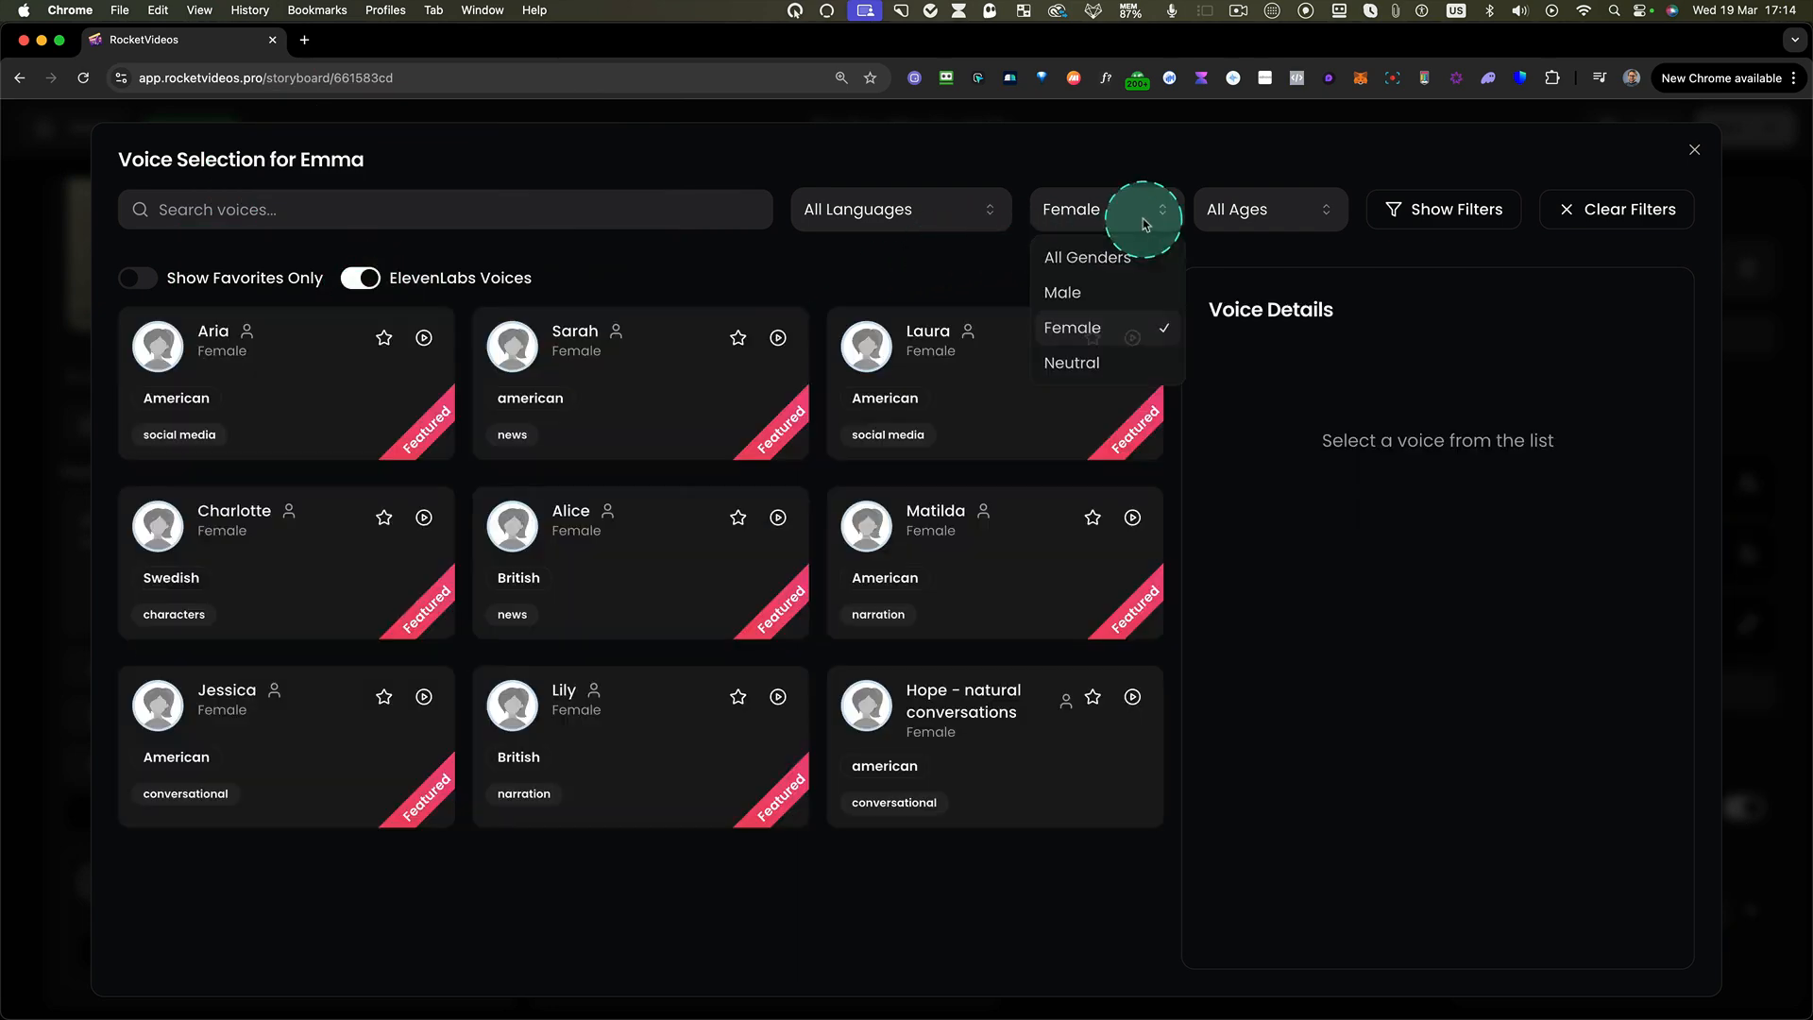
pyautogui.click(1101, 255)
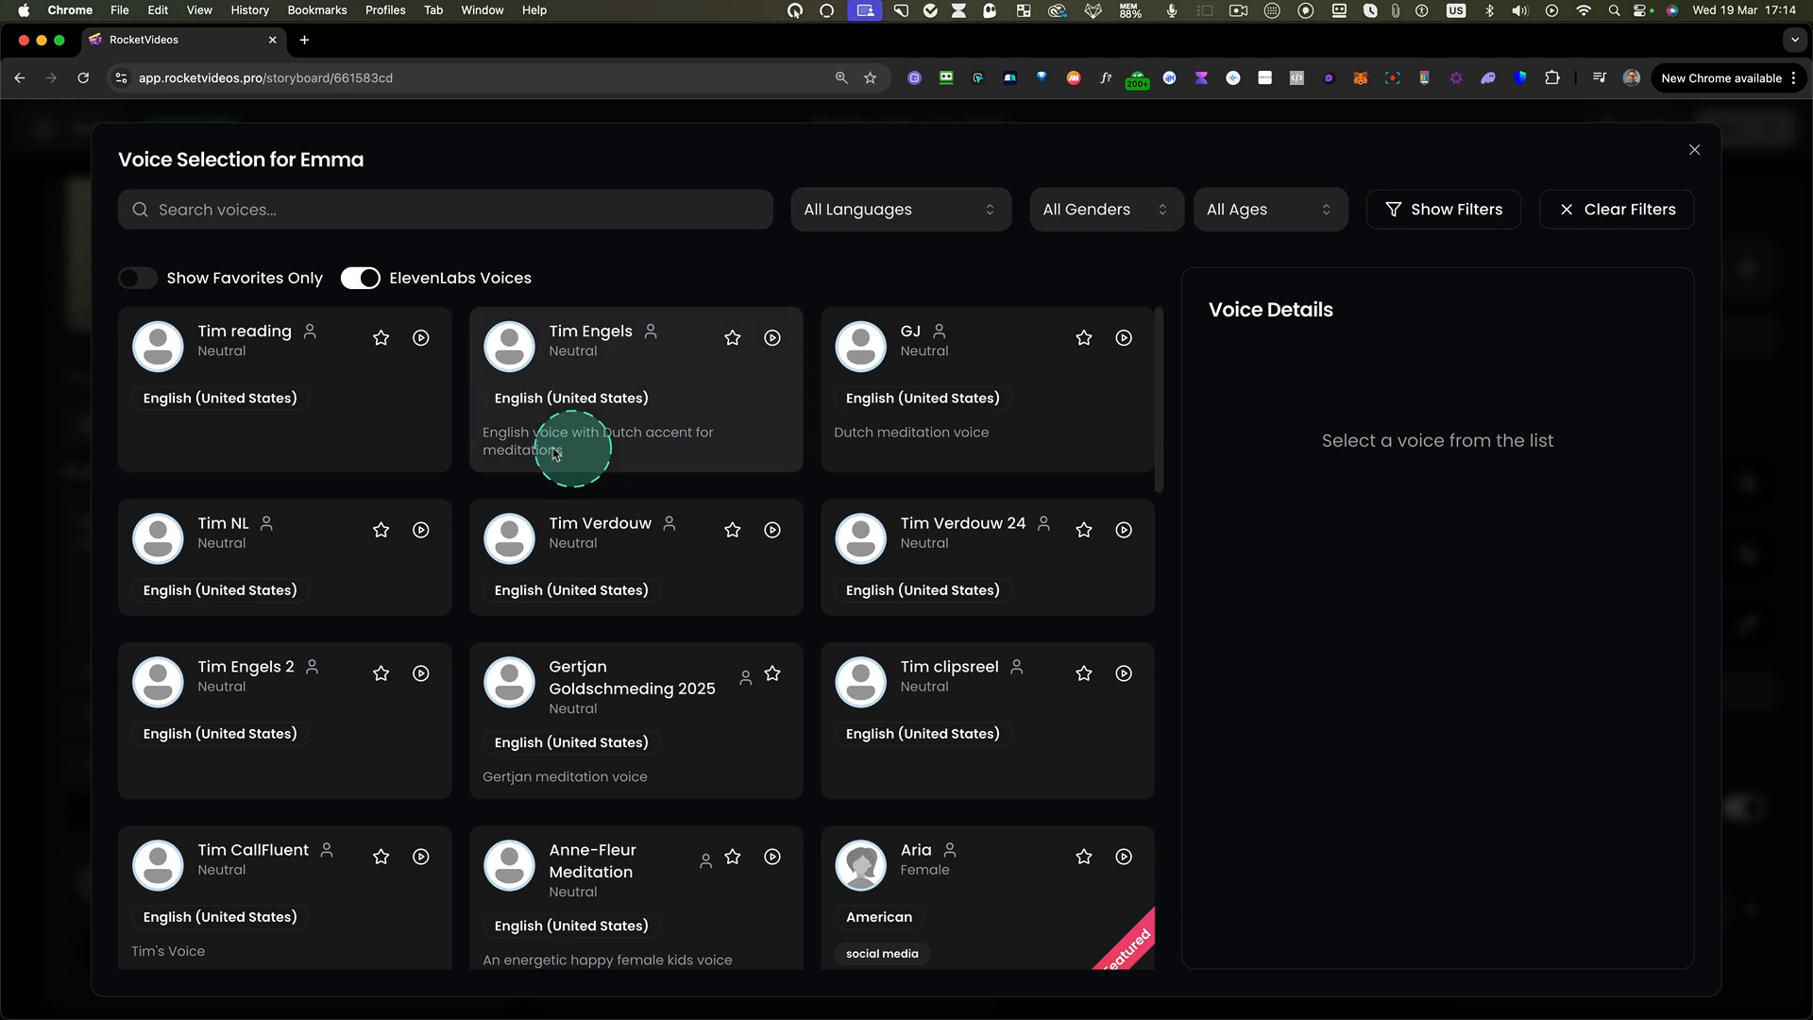
pyautogui.moveTo(161, 391)
pyautogui.mouseDown()
pyautogui.moveTo(882, 887)
pyautogui.moveTo(1165, 980)
pyautogui.mouseUp()
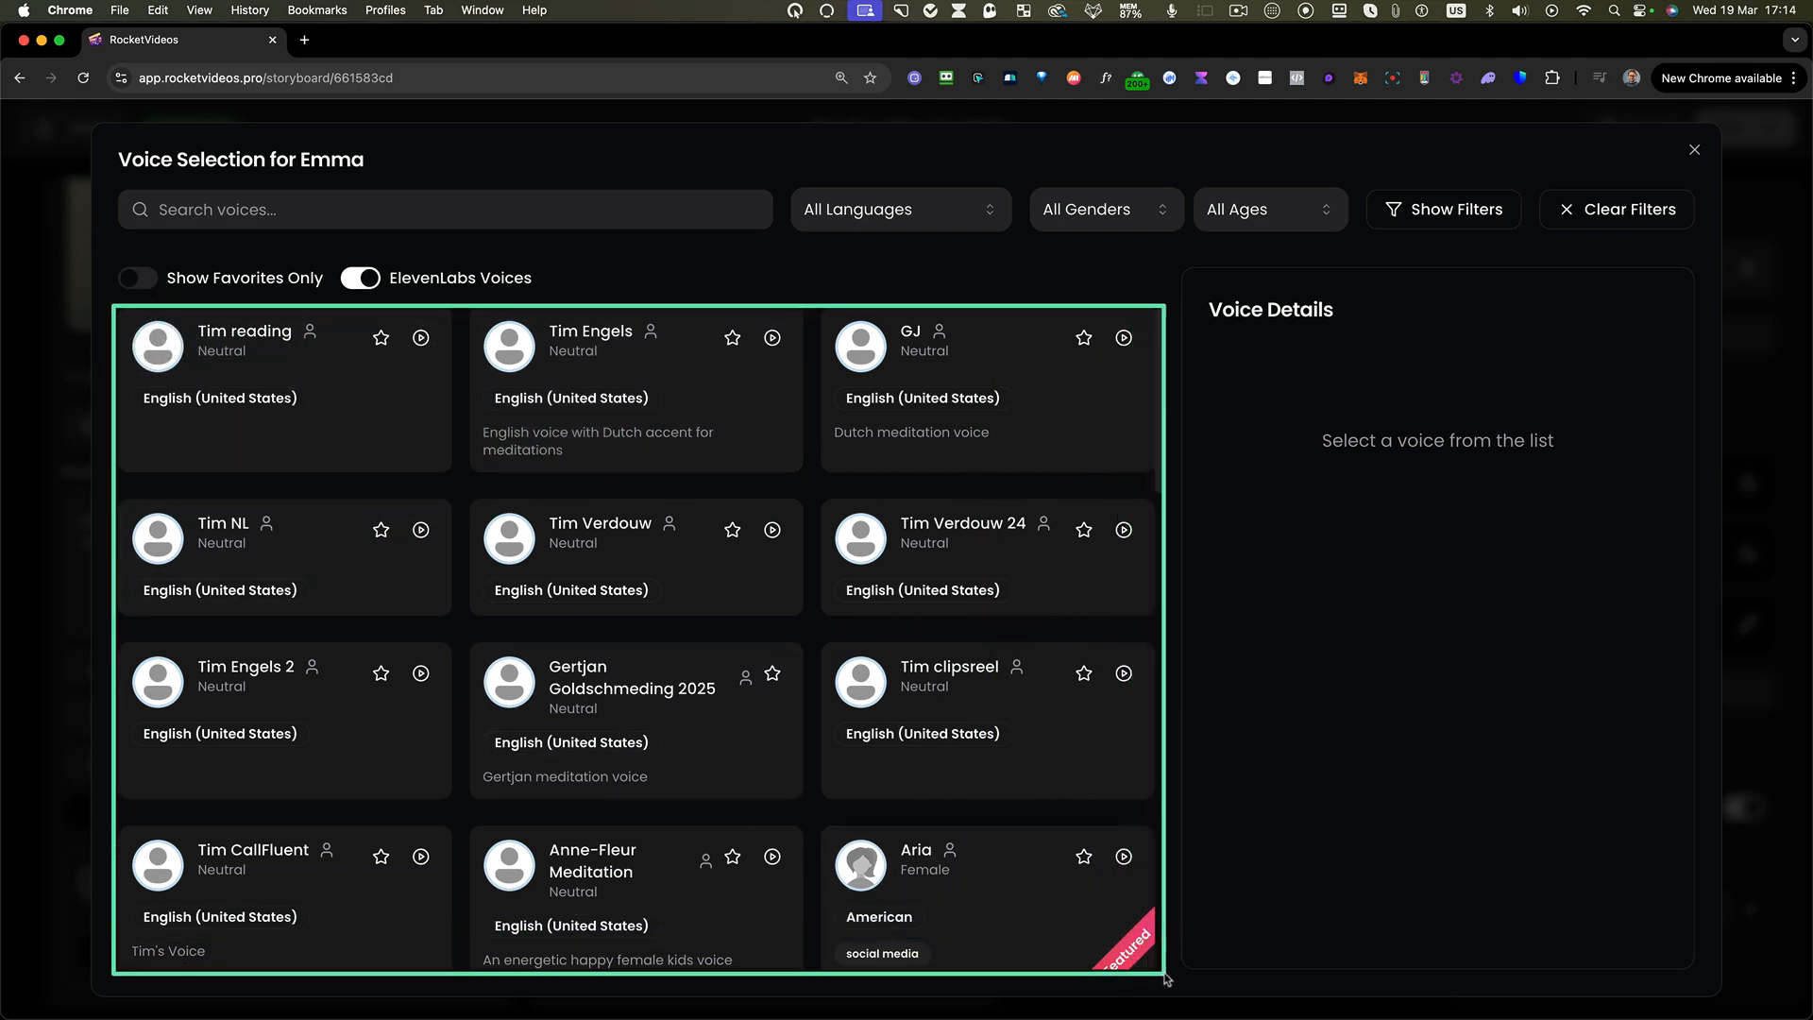
pyautogui.press('ctrl')
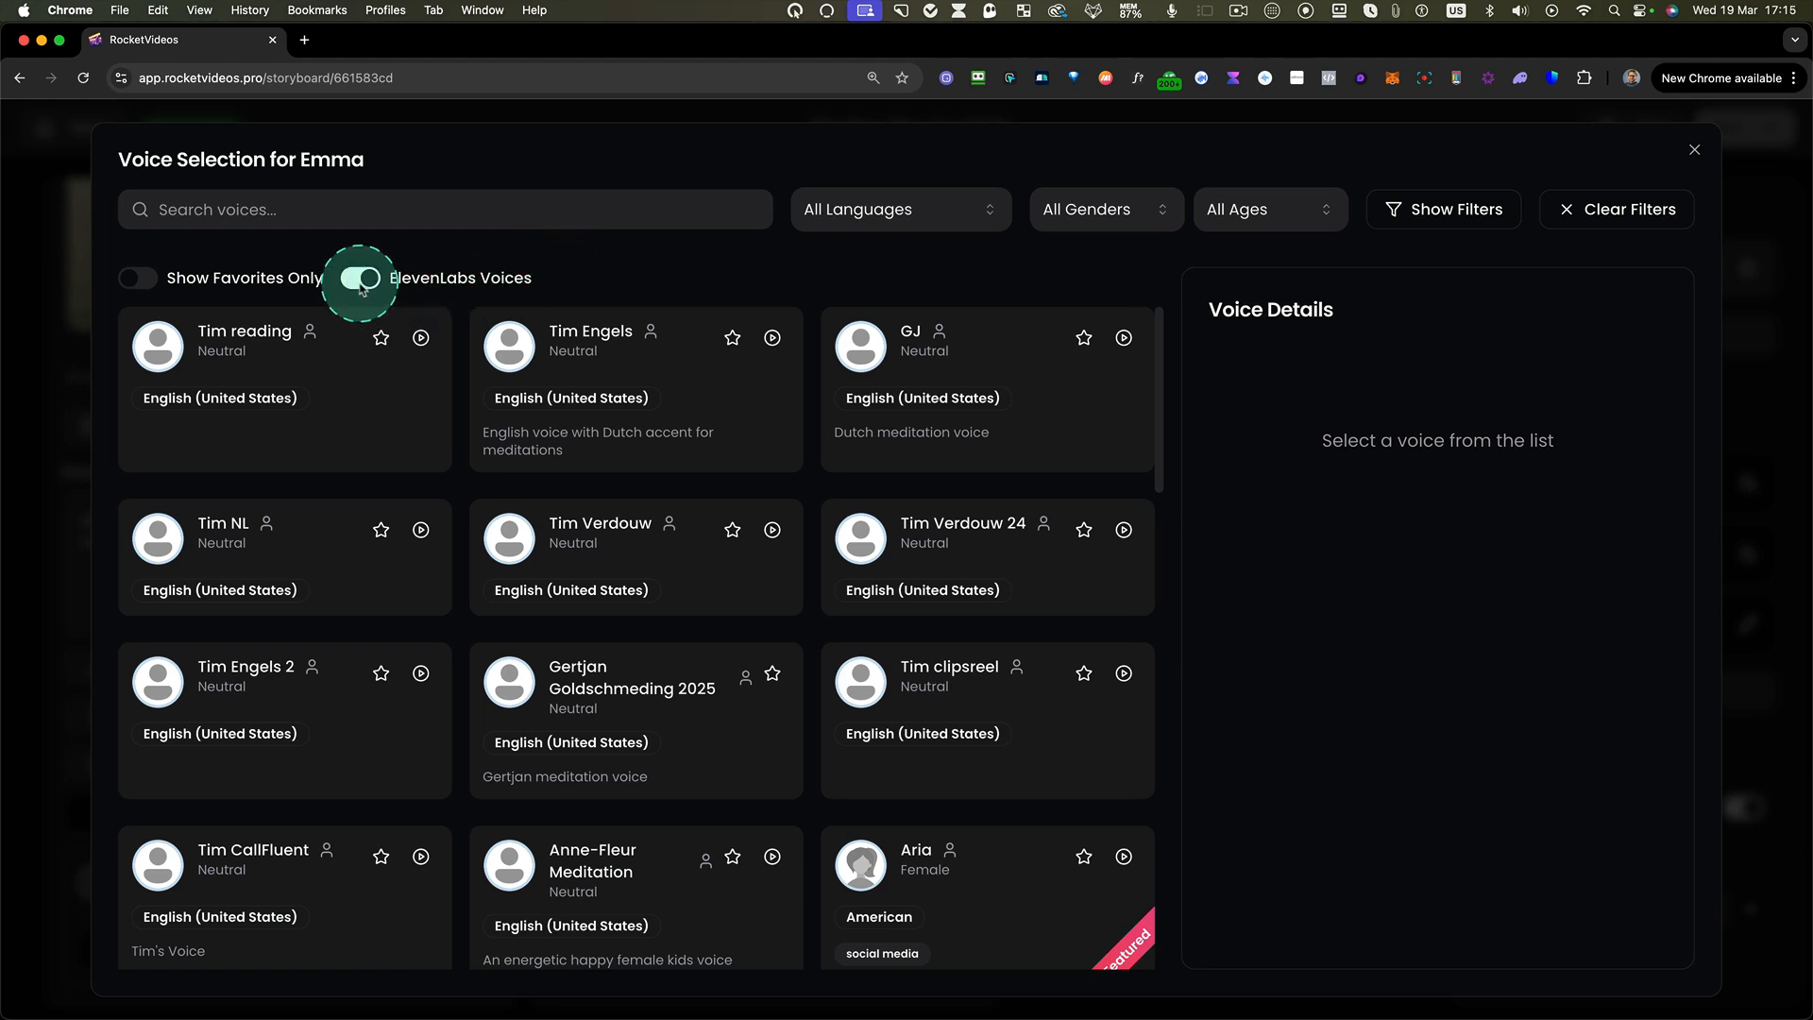
# - Return to the full voice list, choose Emma Multilingual and assign it as Emma's voice
pyautogui.click(142, 280)
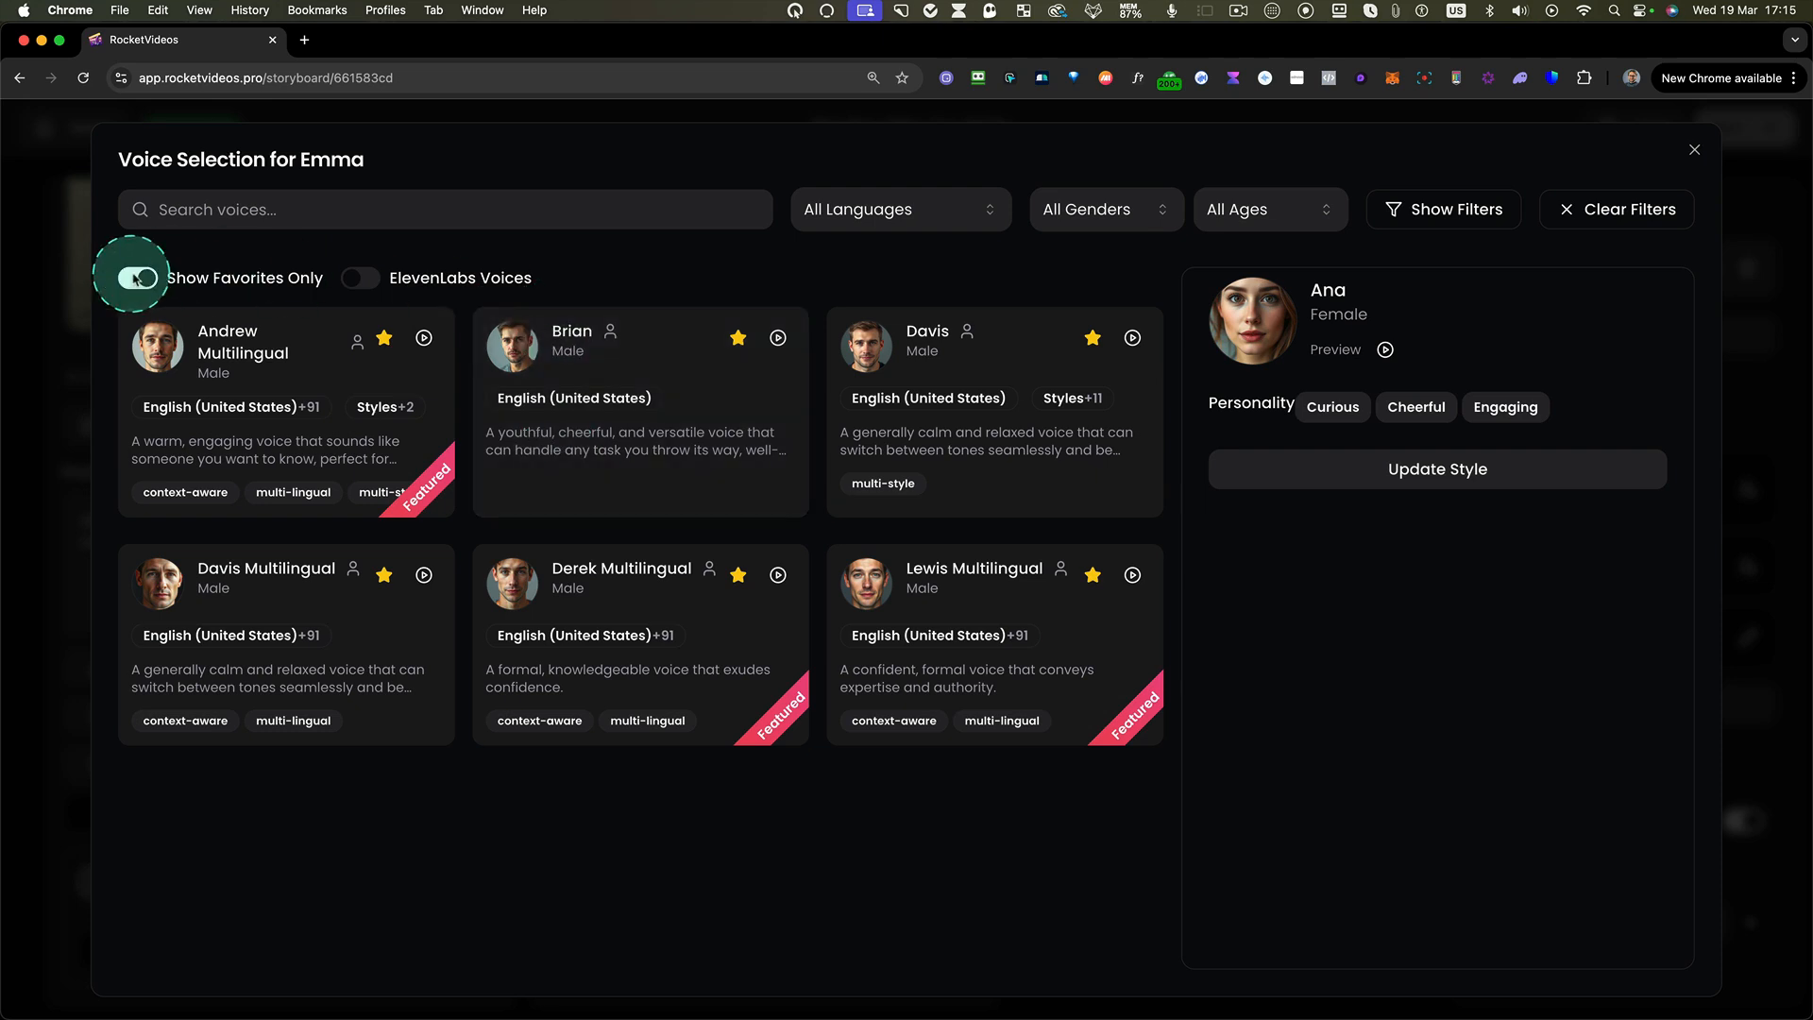
pyautogui.click(1096, 210)
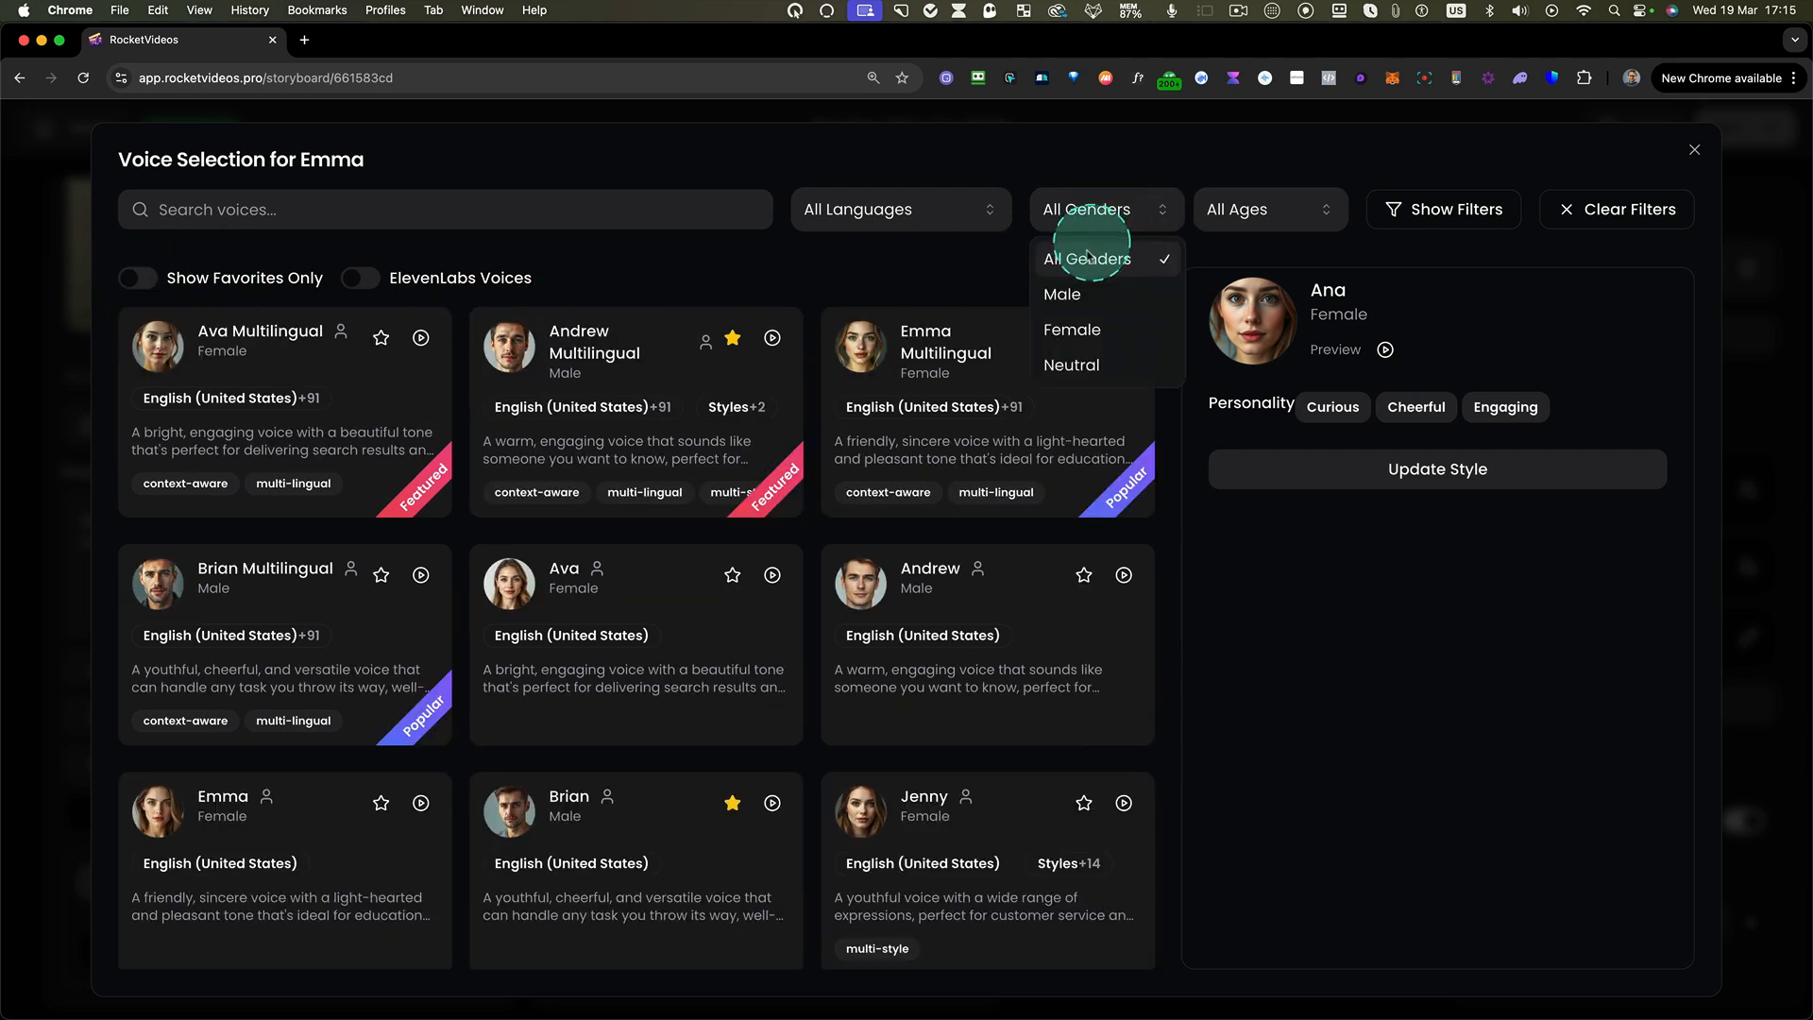
pyautogui.click(905, 380)
pyautogui.scroll(-1, 1053, 426)
pyautogui.click(1052, 429)
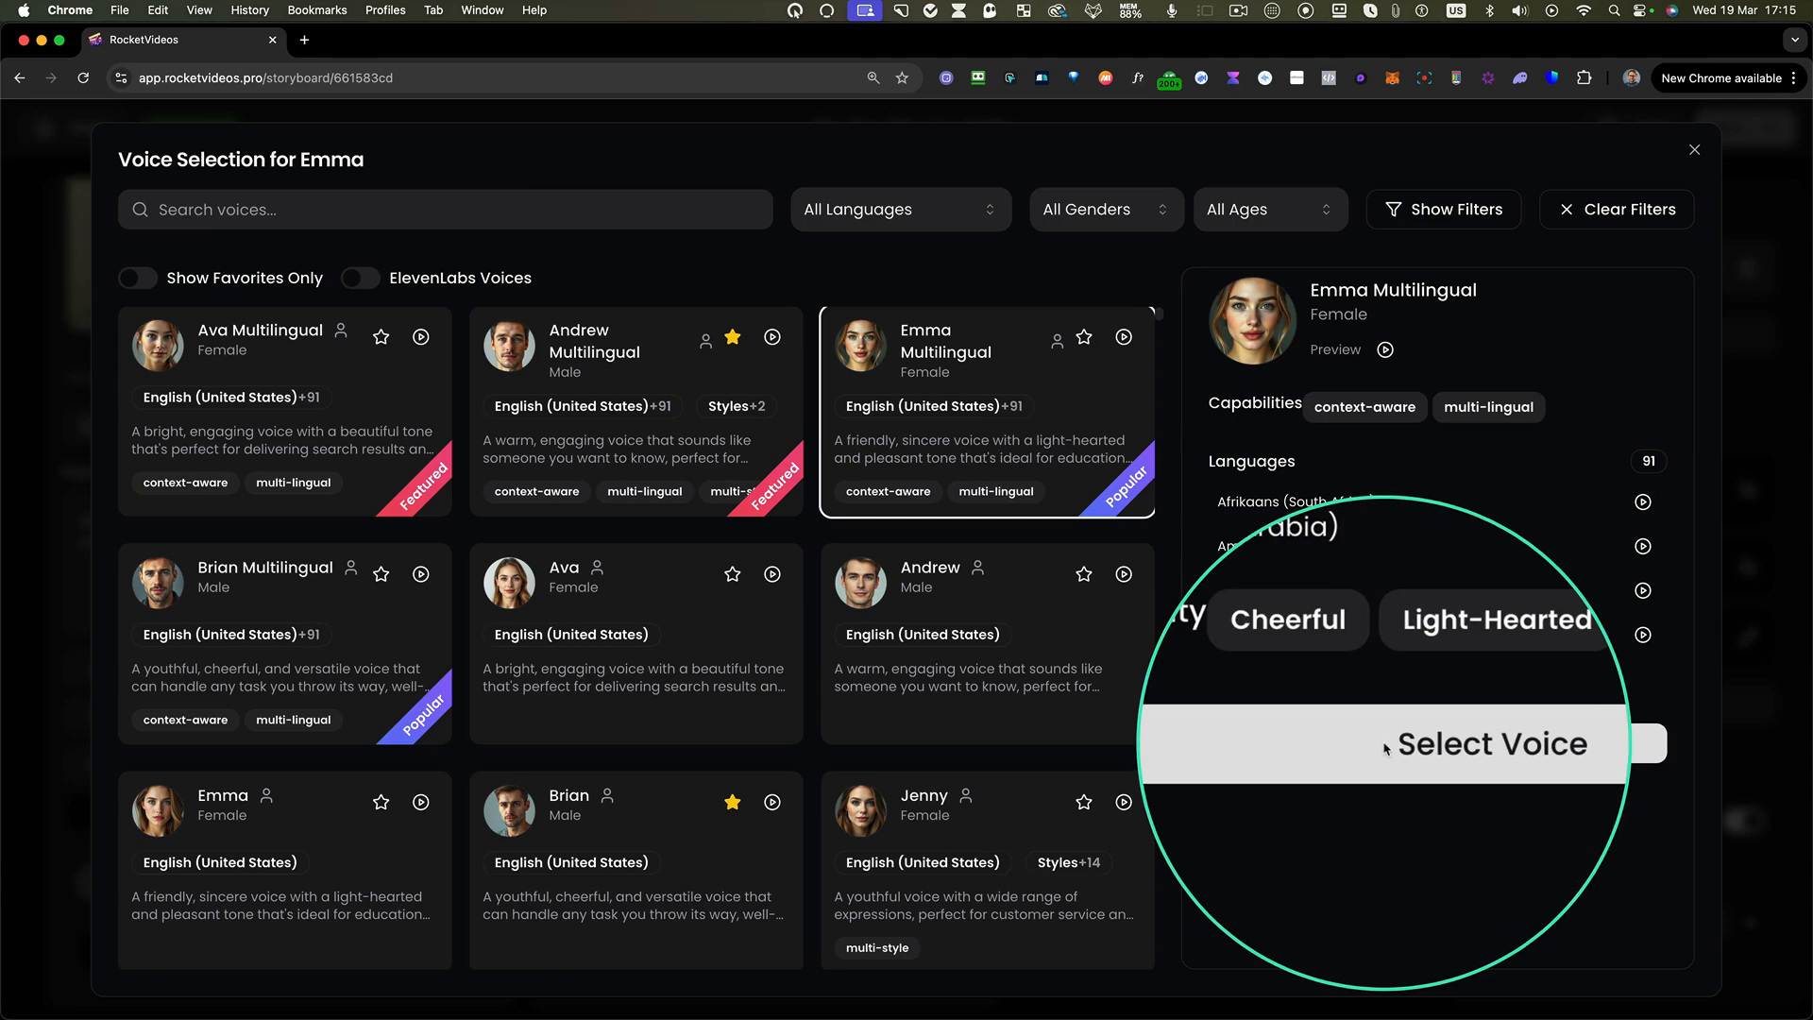
pyautogui.click(1385, 744)
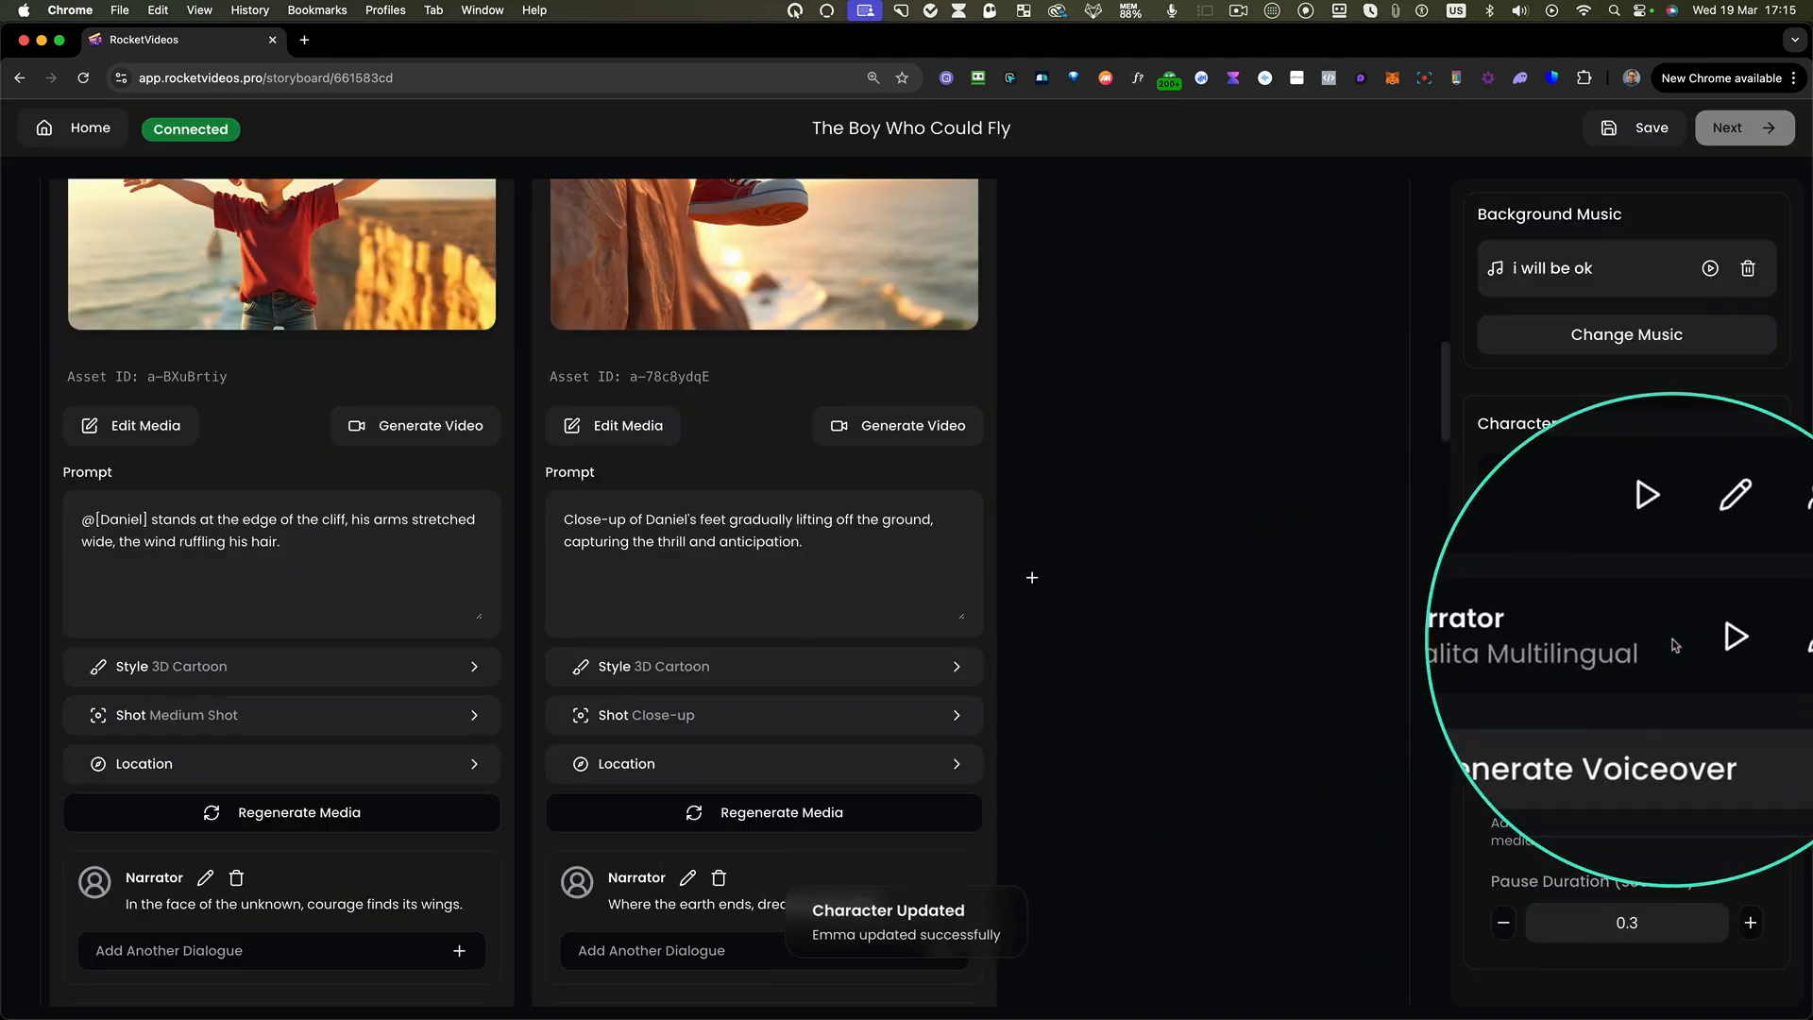
# - Assign Lewis Multilingual from the favorite voices to the Narrator and generate the voiceover
pyautogui.click(1749, 640)
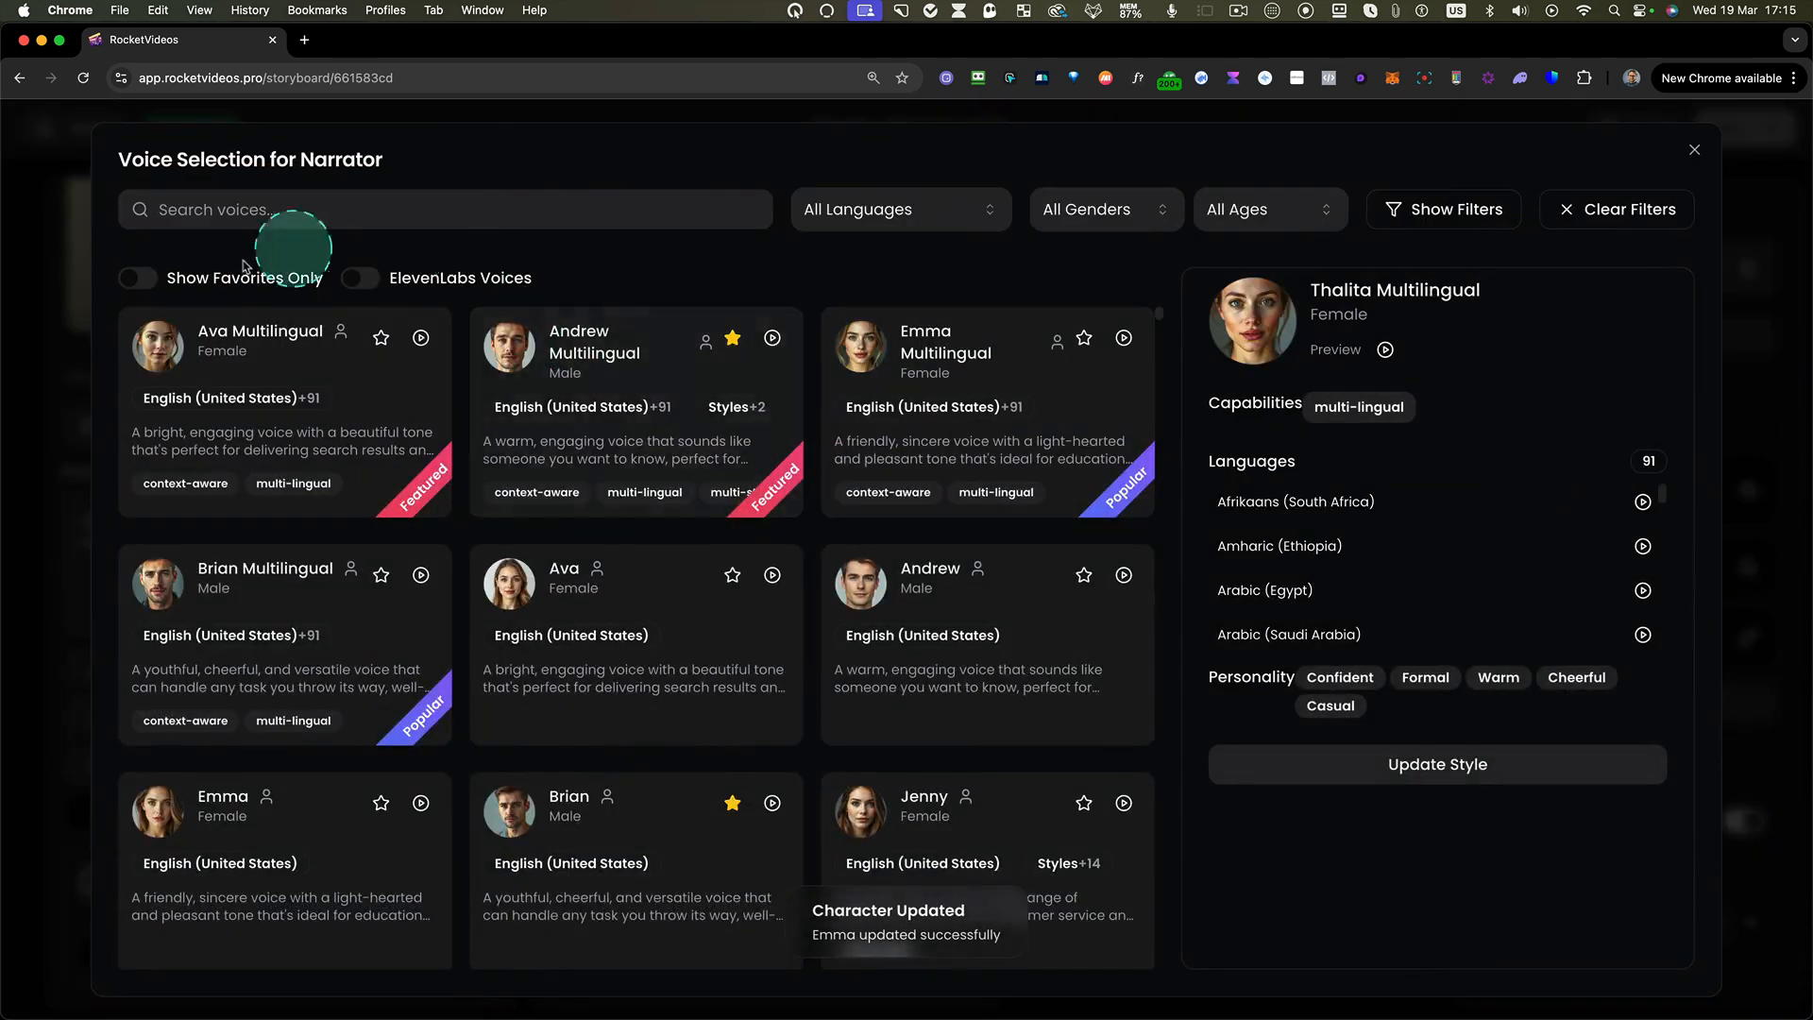
pyautogui.click(138, 278)
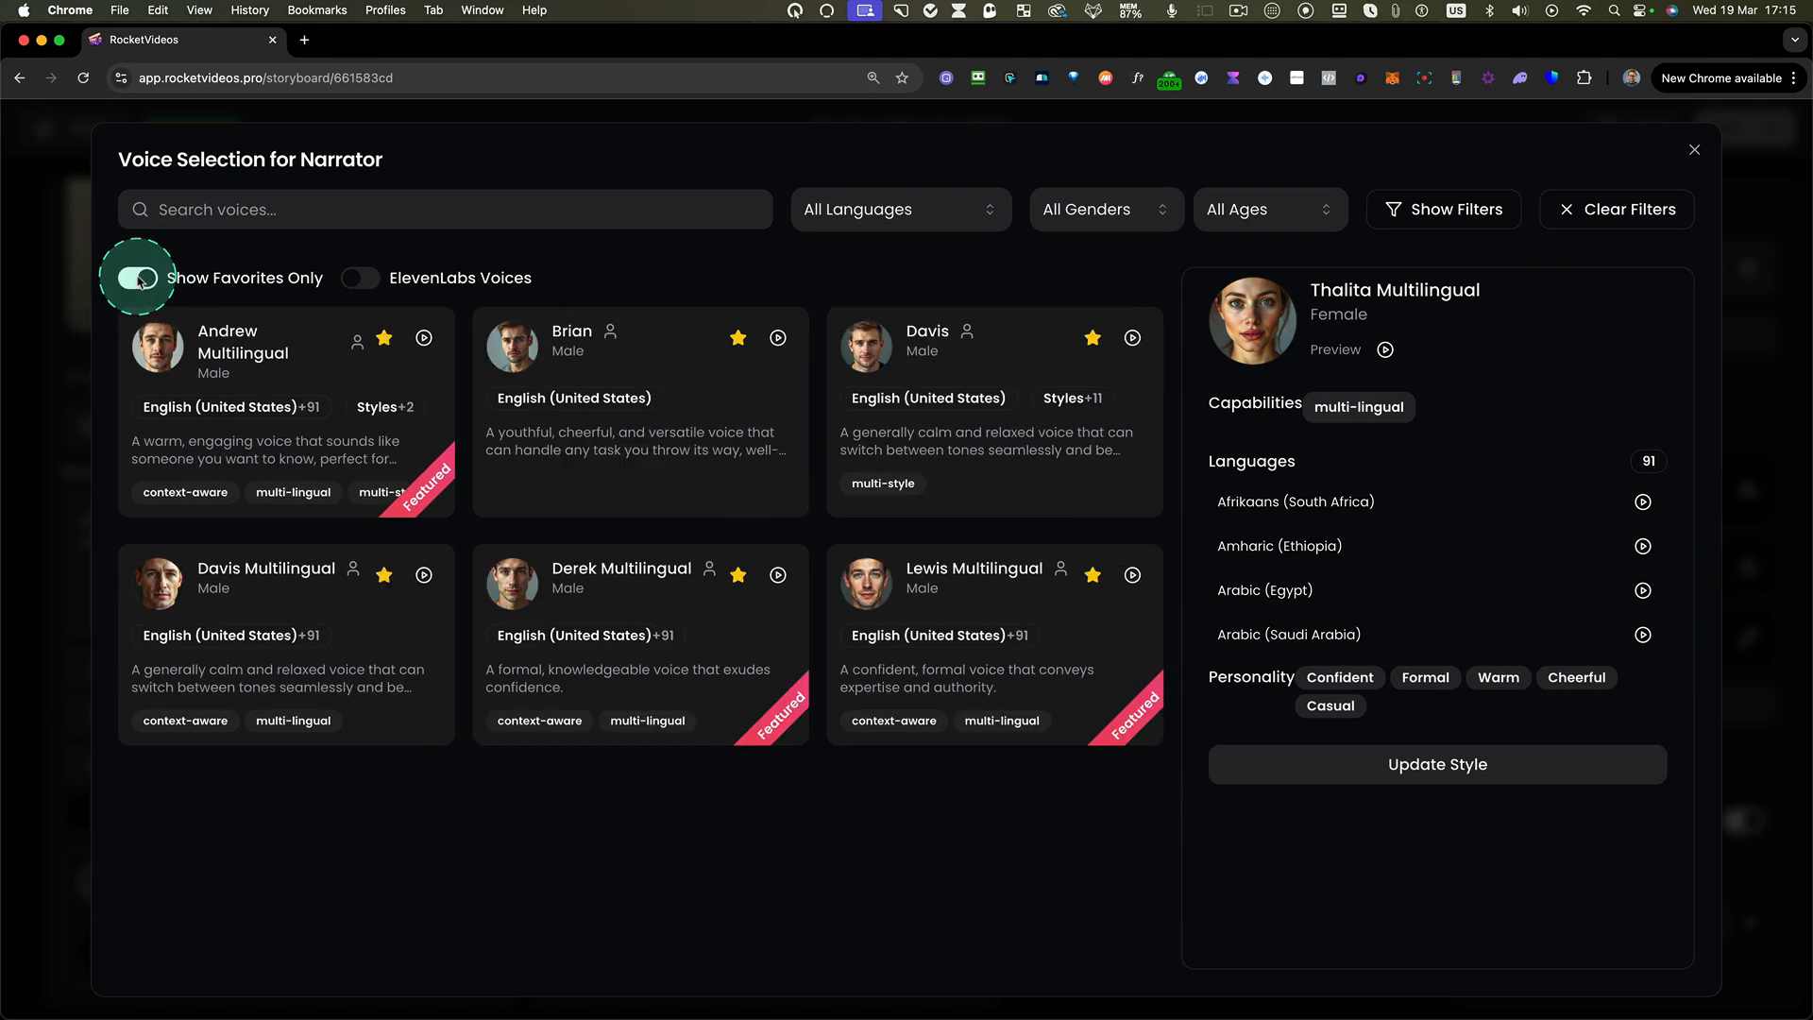
pyautogui.click(961, 604)
pyautogui.click(1394, 741)
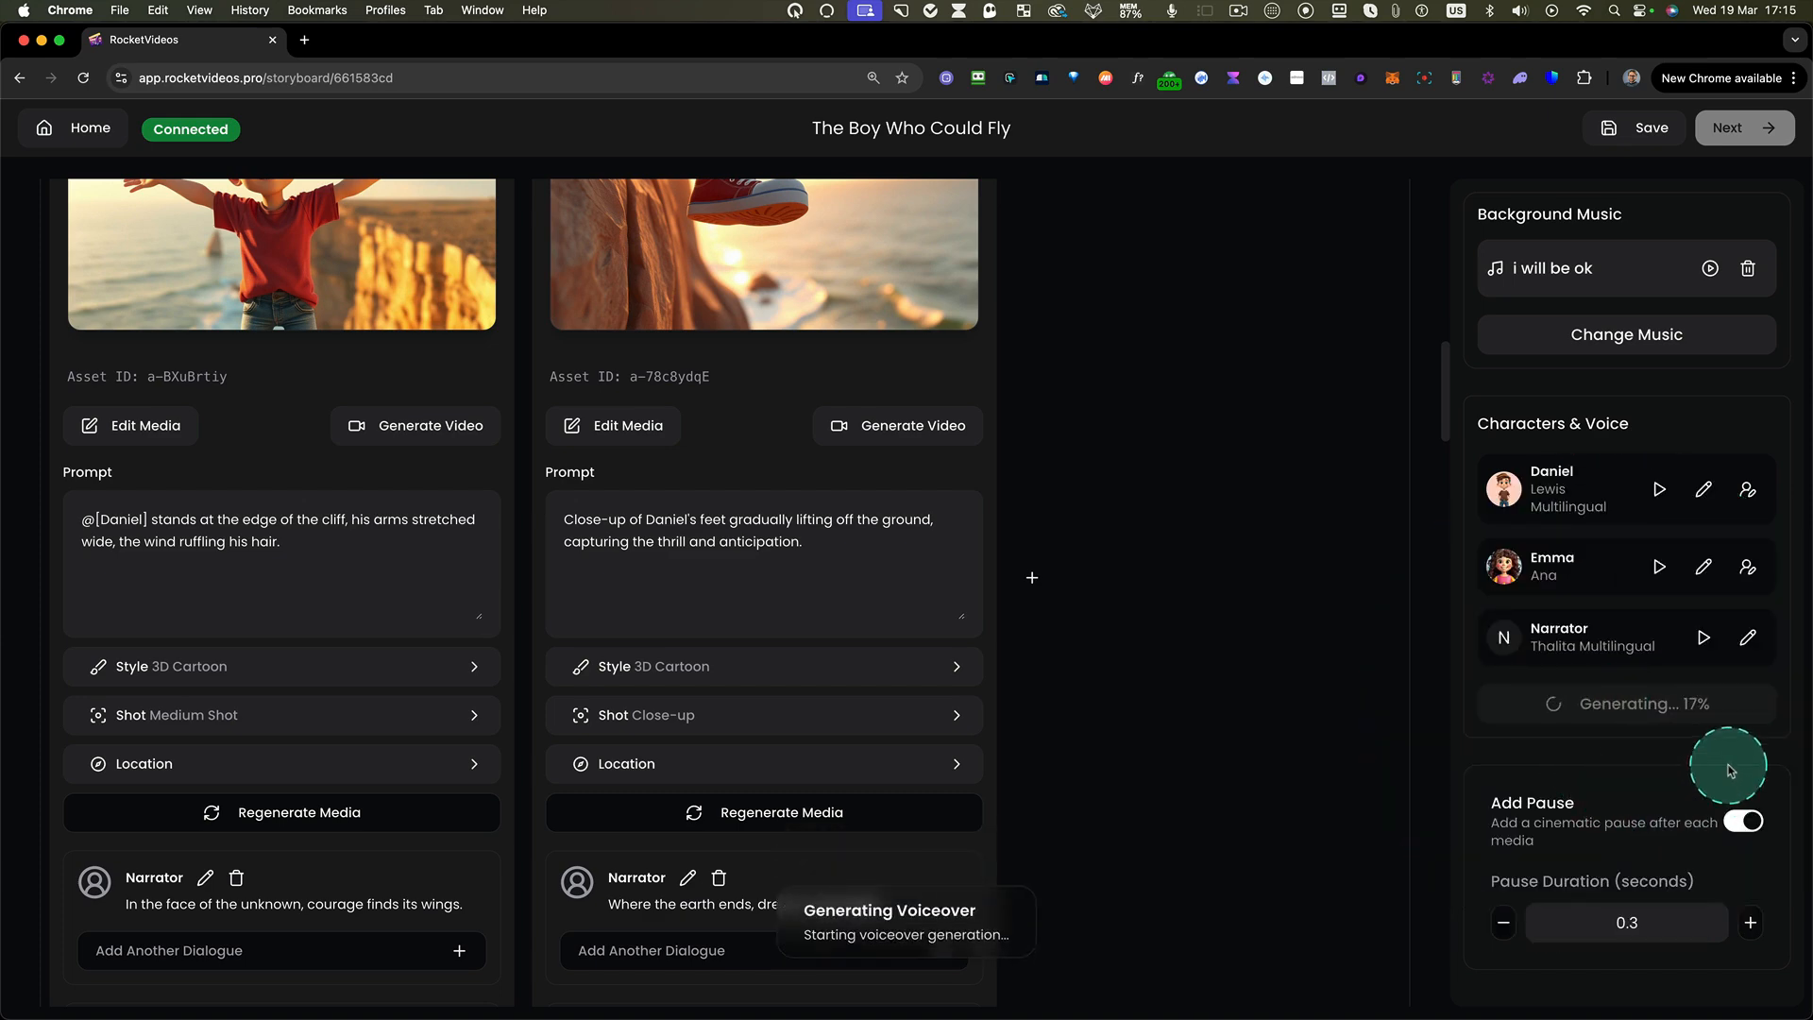
# - Play the generated narrator voiceover for both dialogue lines in the Dreamy Swing scene
pyautogui.scroll(10, 784, 601)
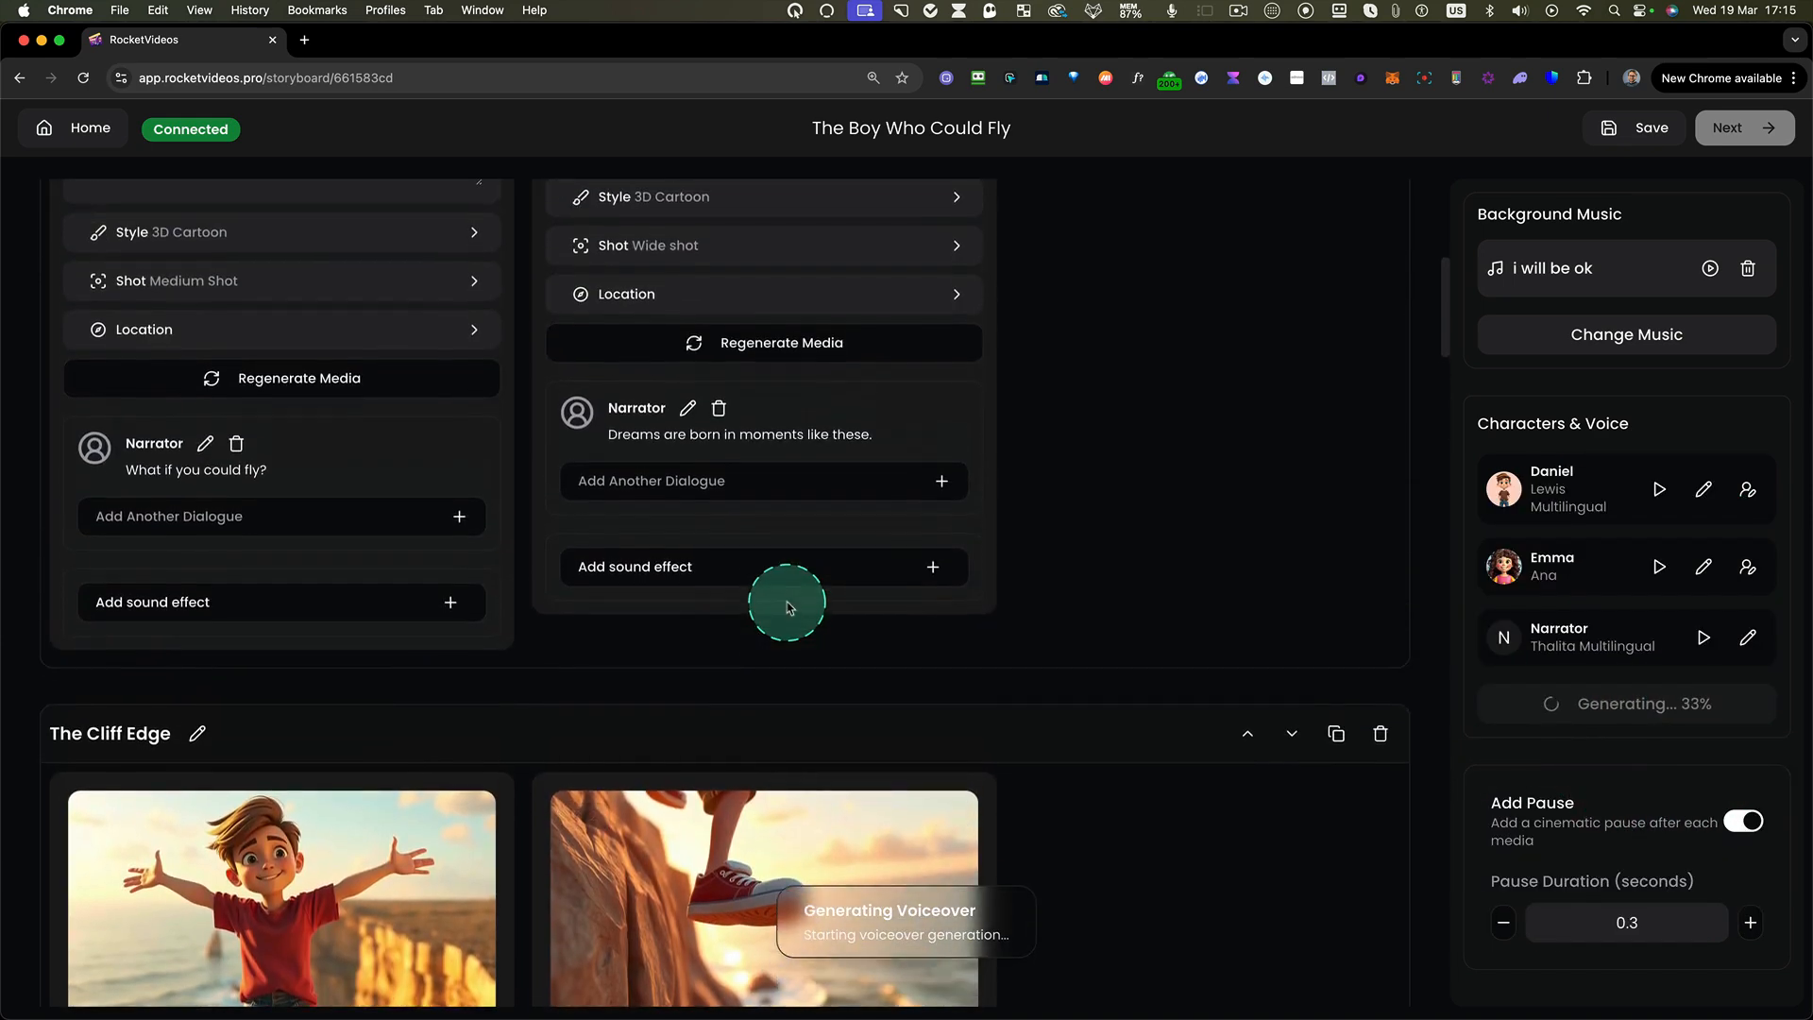
pyautogui.scroll(5, 790, 607)
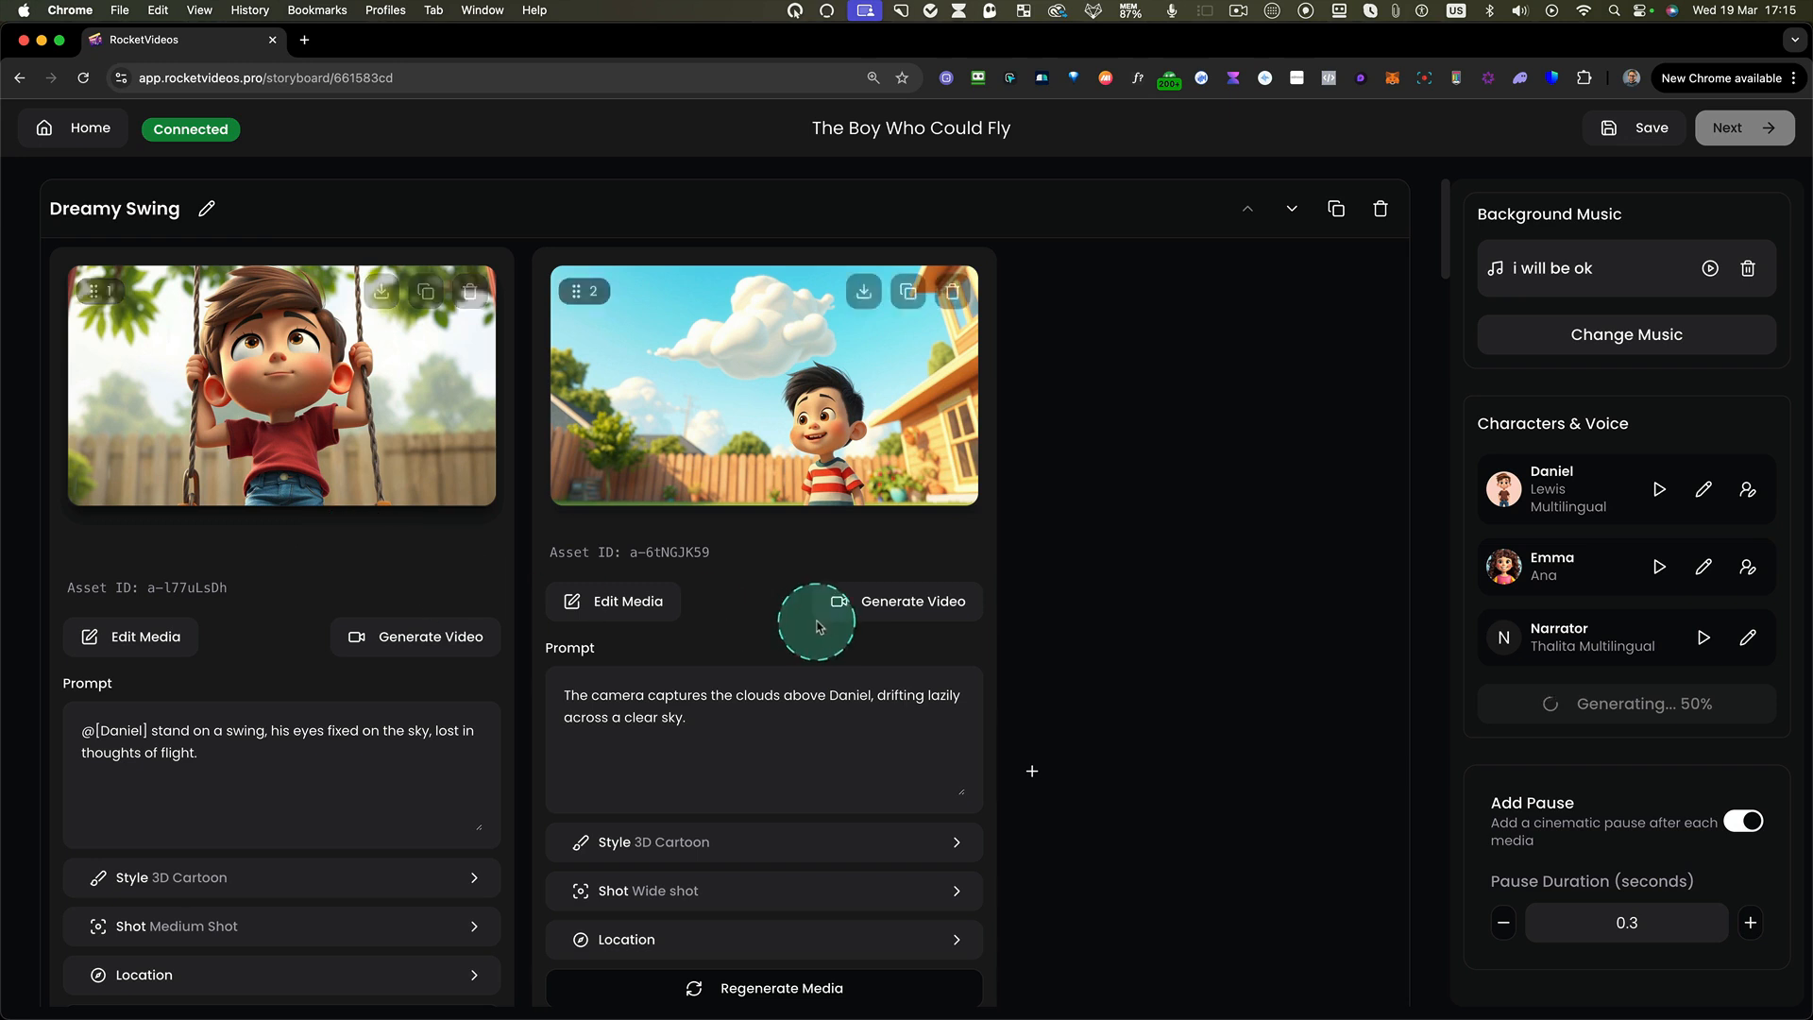
pyautogui.scroll(-3, 861, 615)
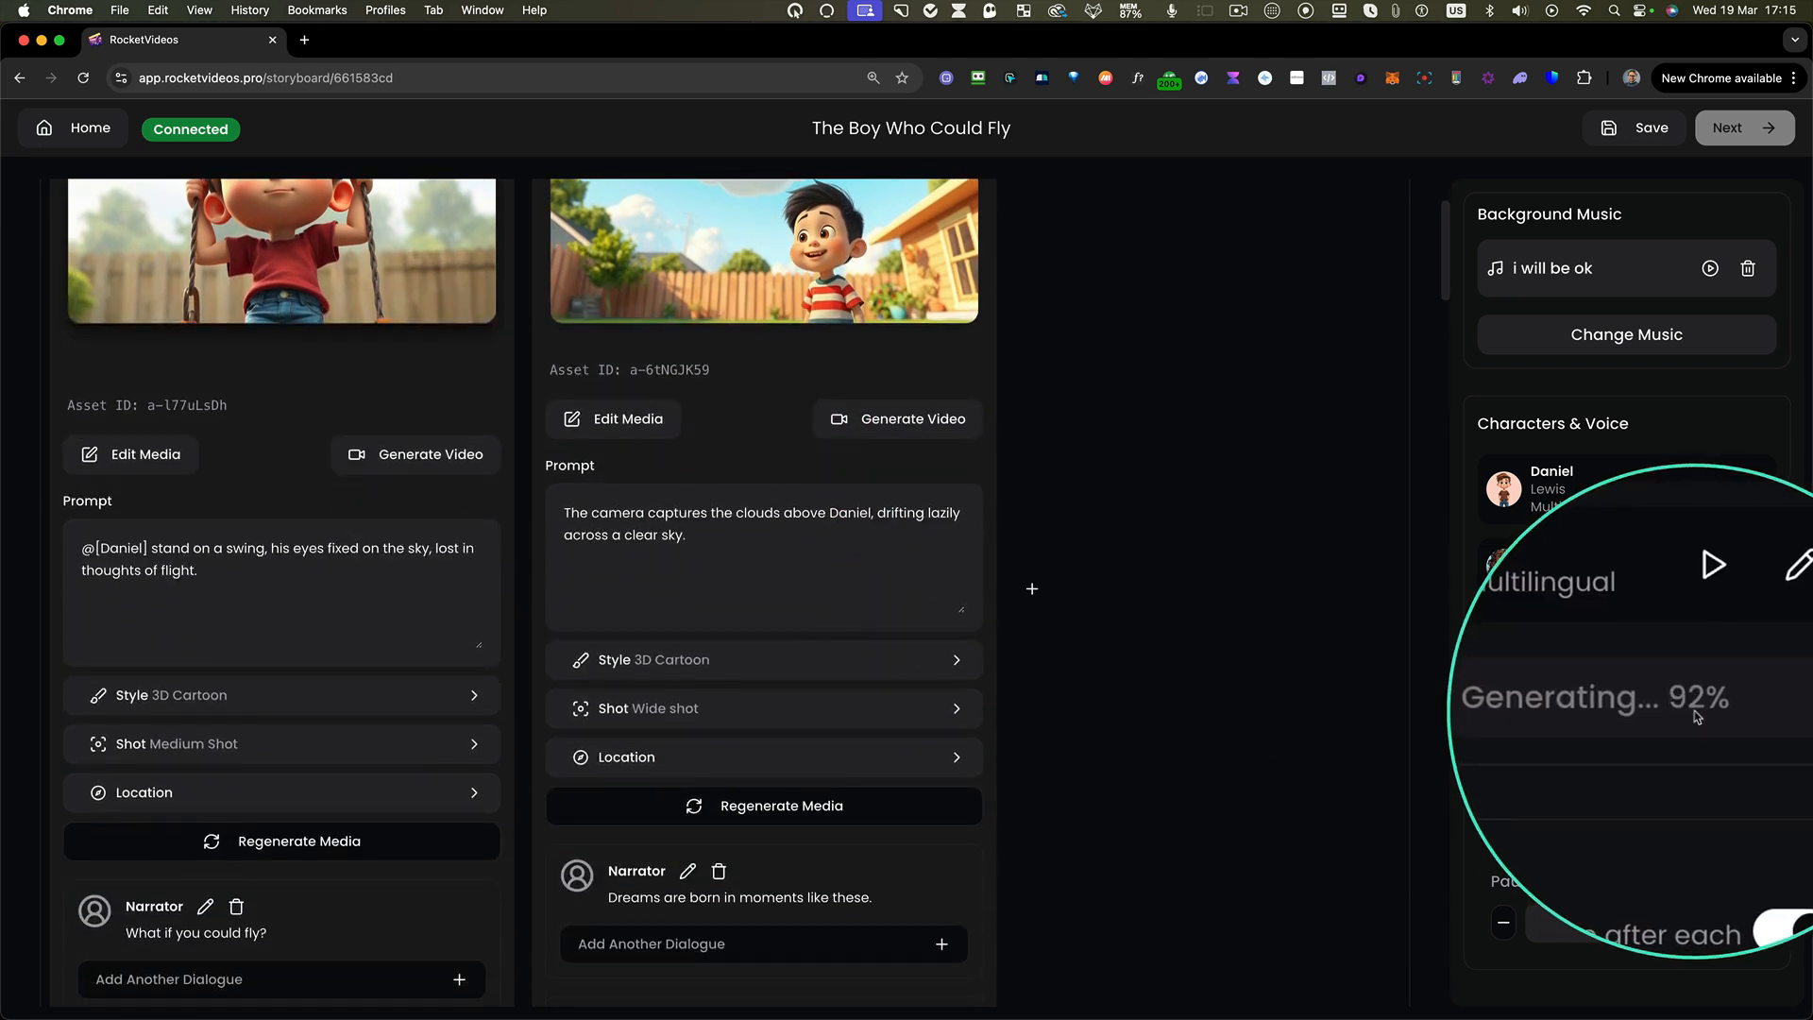
pyautogui.scroll(3, 727, 489)
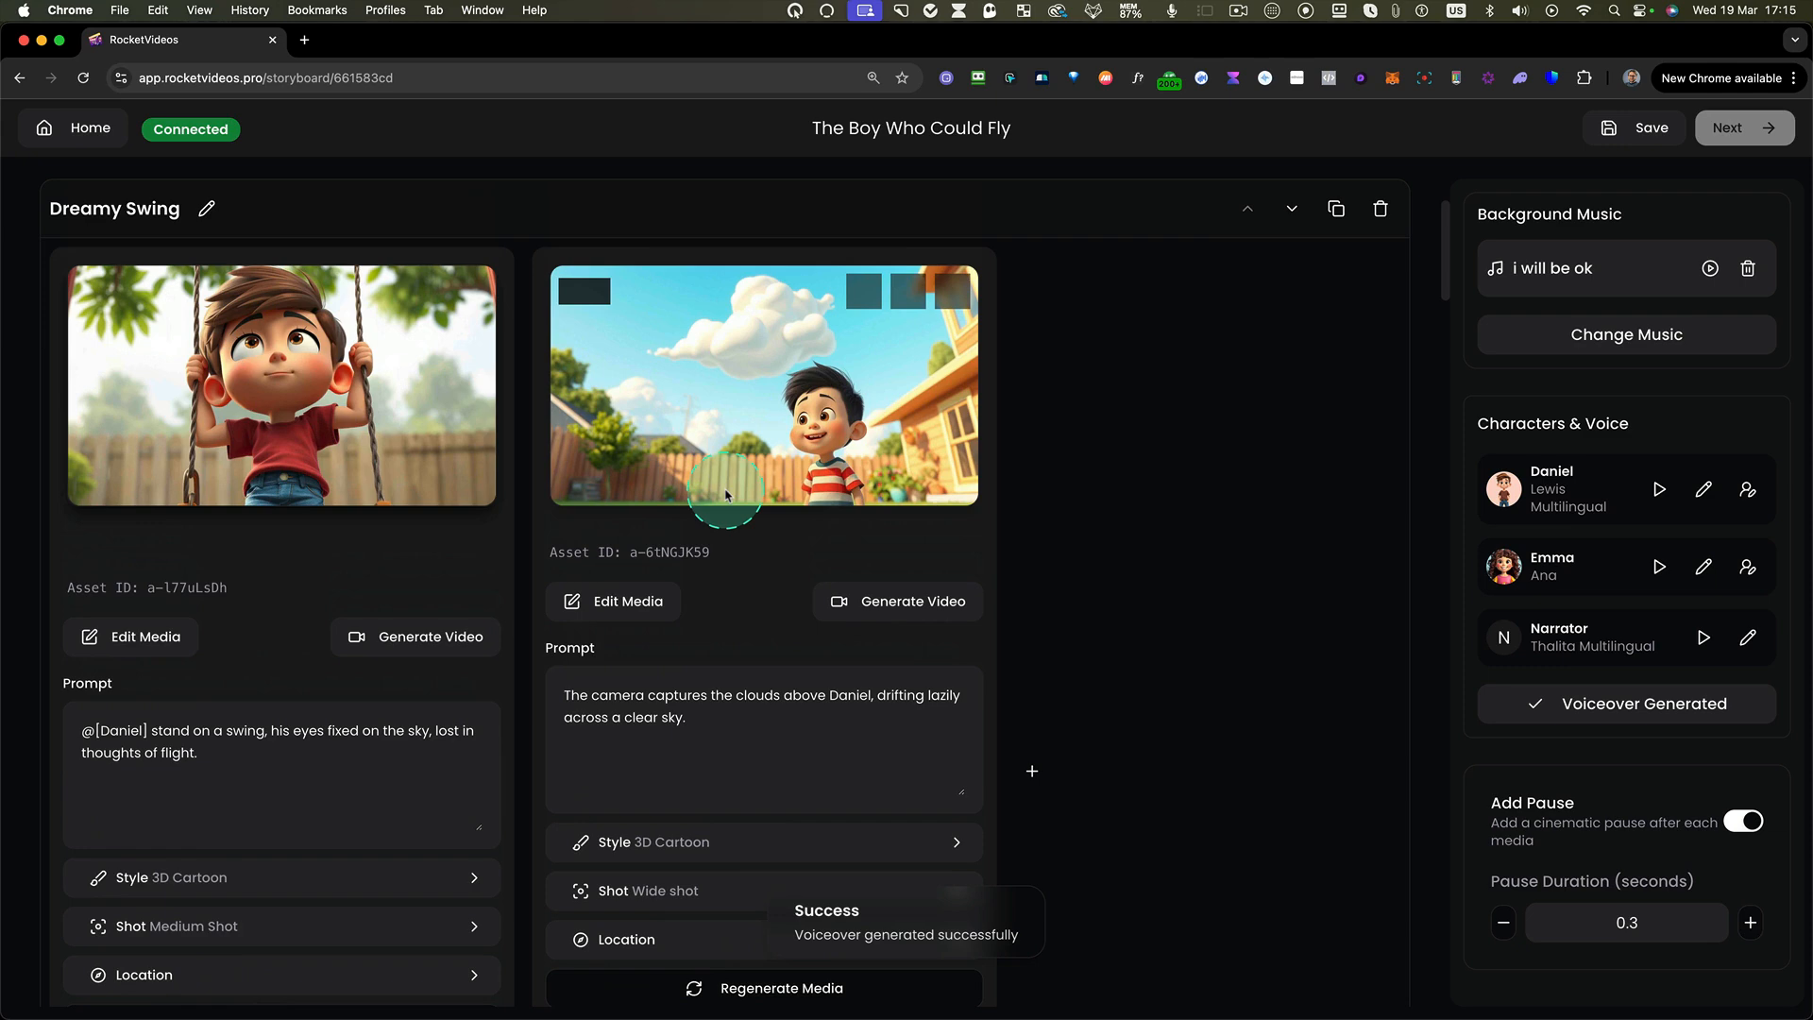
pyautogui.scroll(-6, 292, 565)
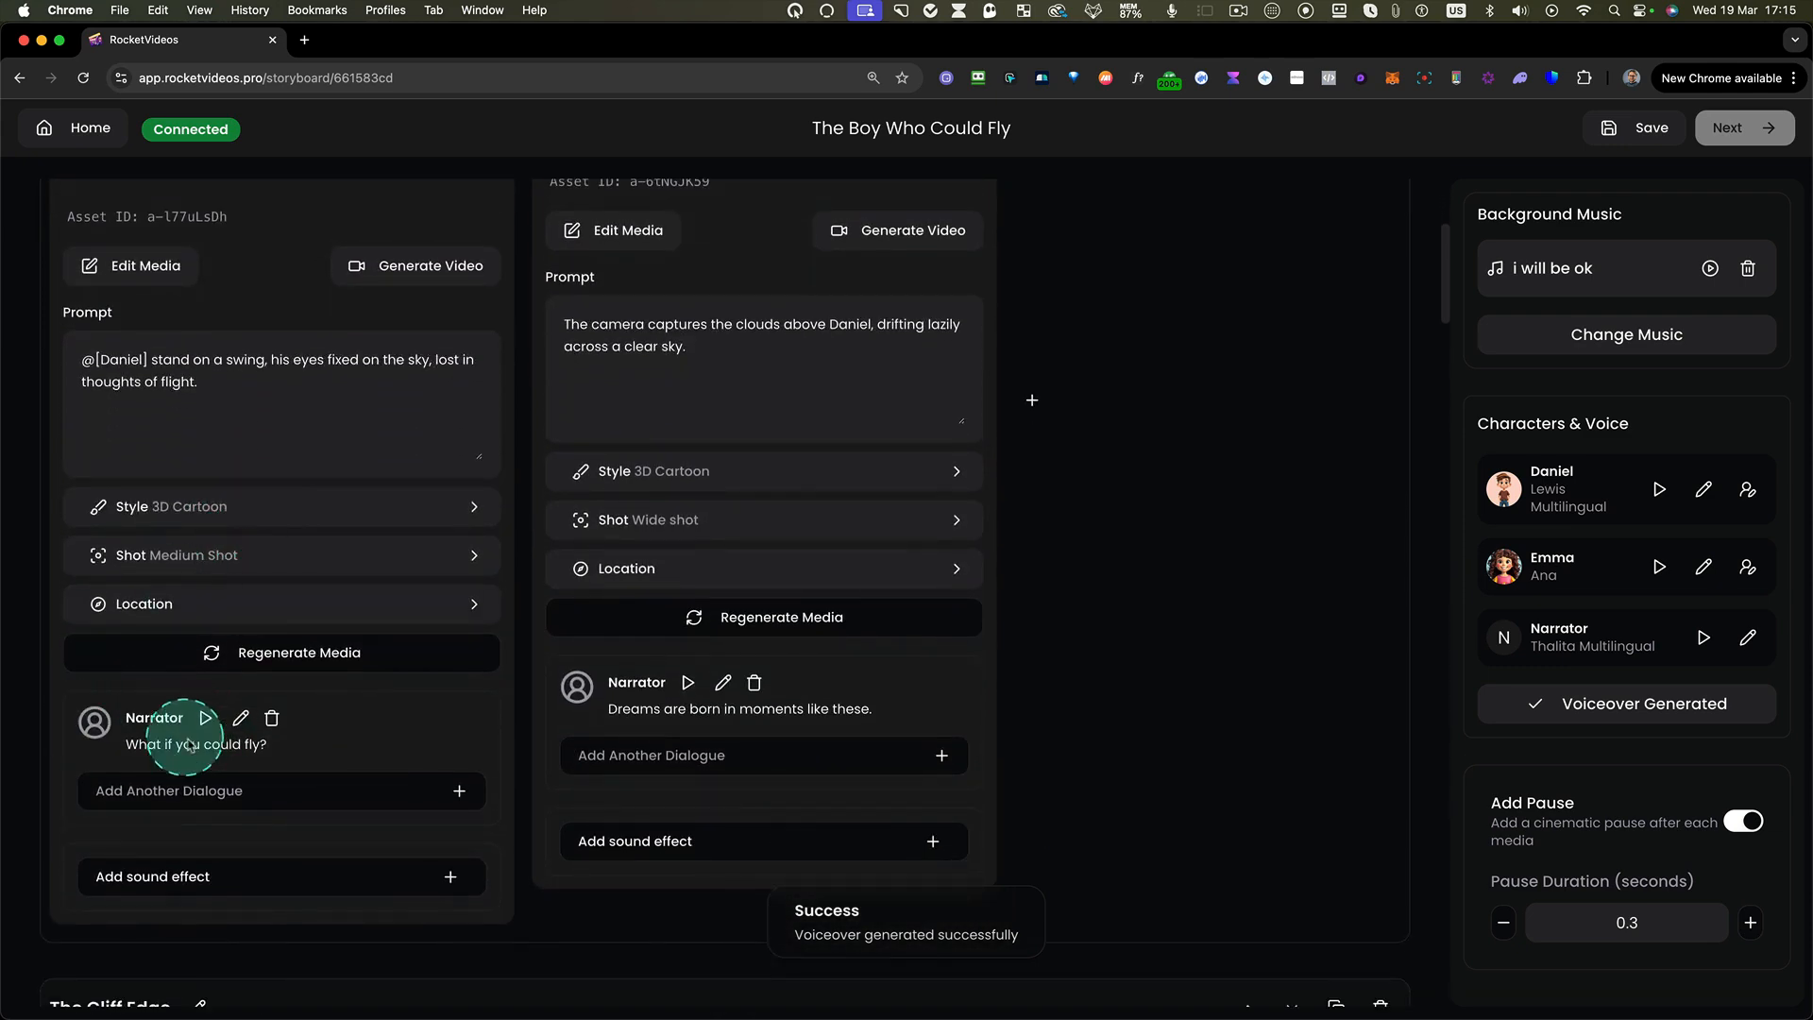
pyautogui.click(205, 719)
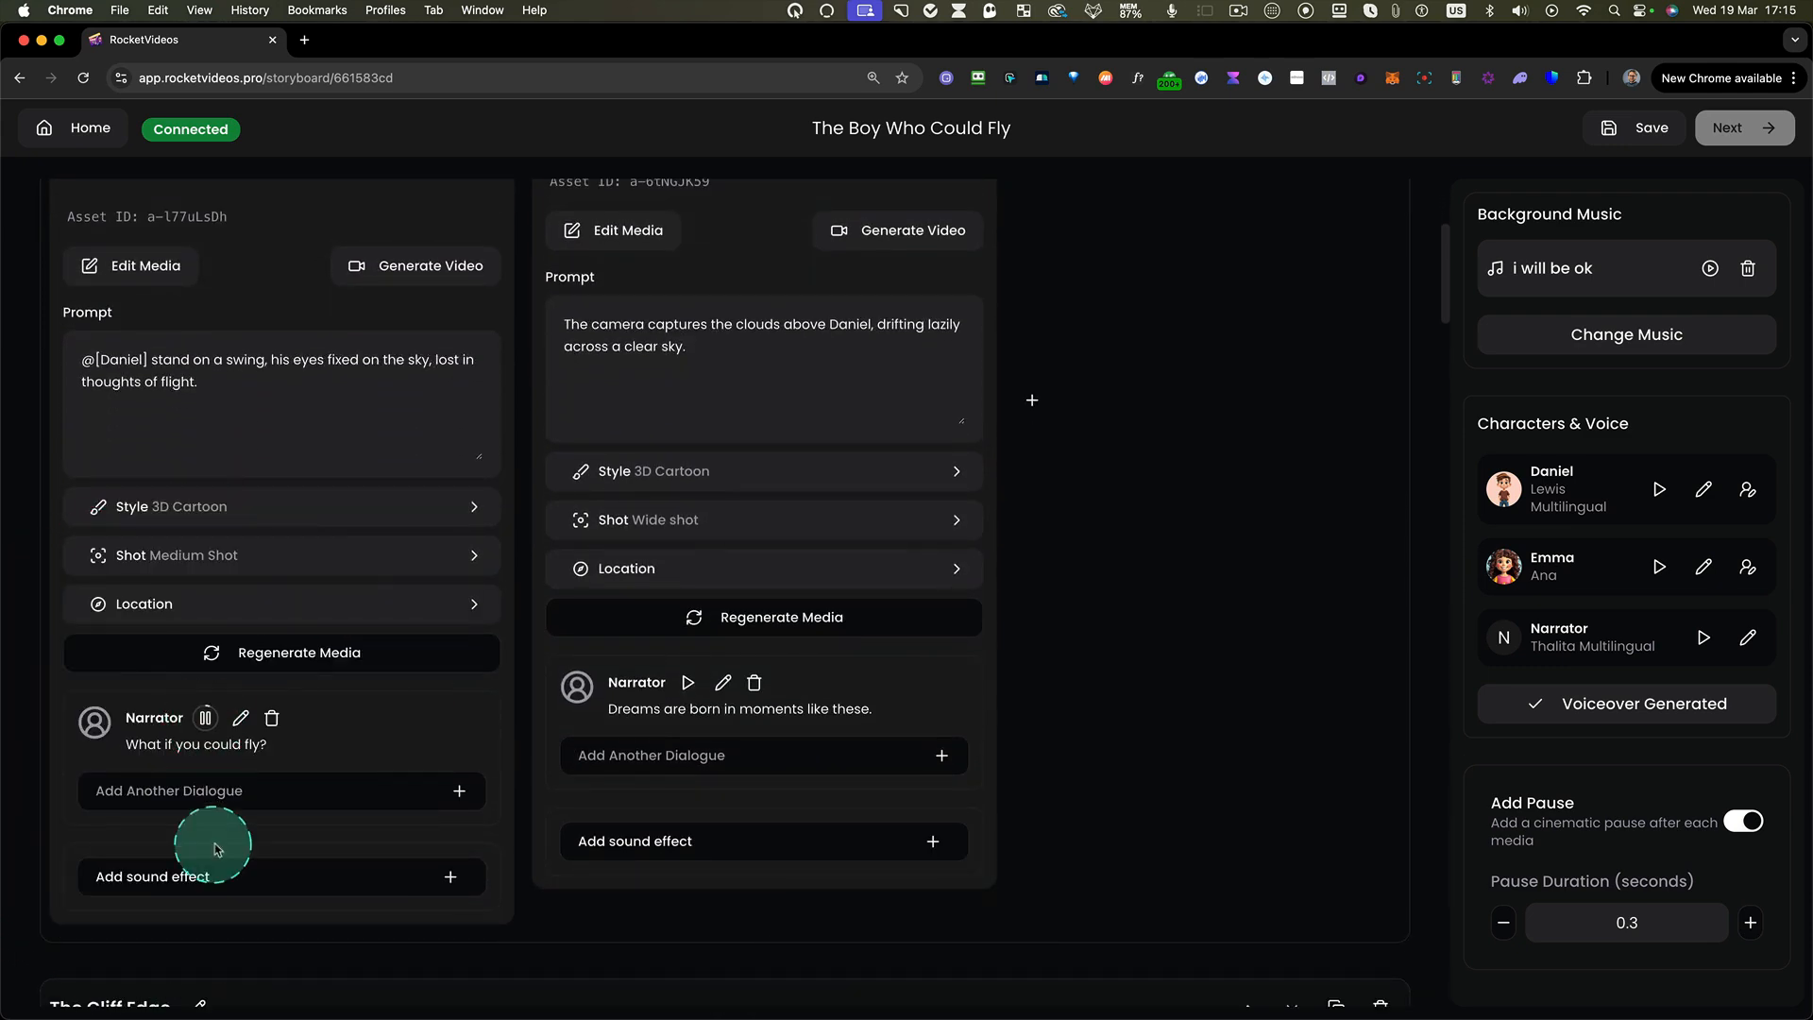
pyautogui.click(700, 686)
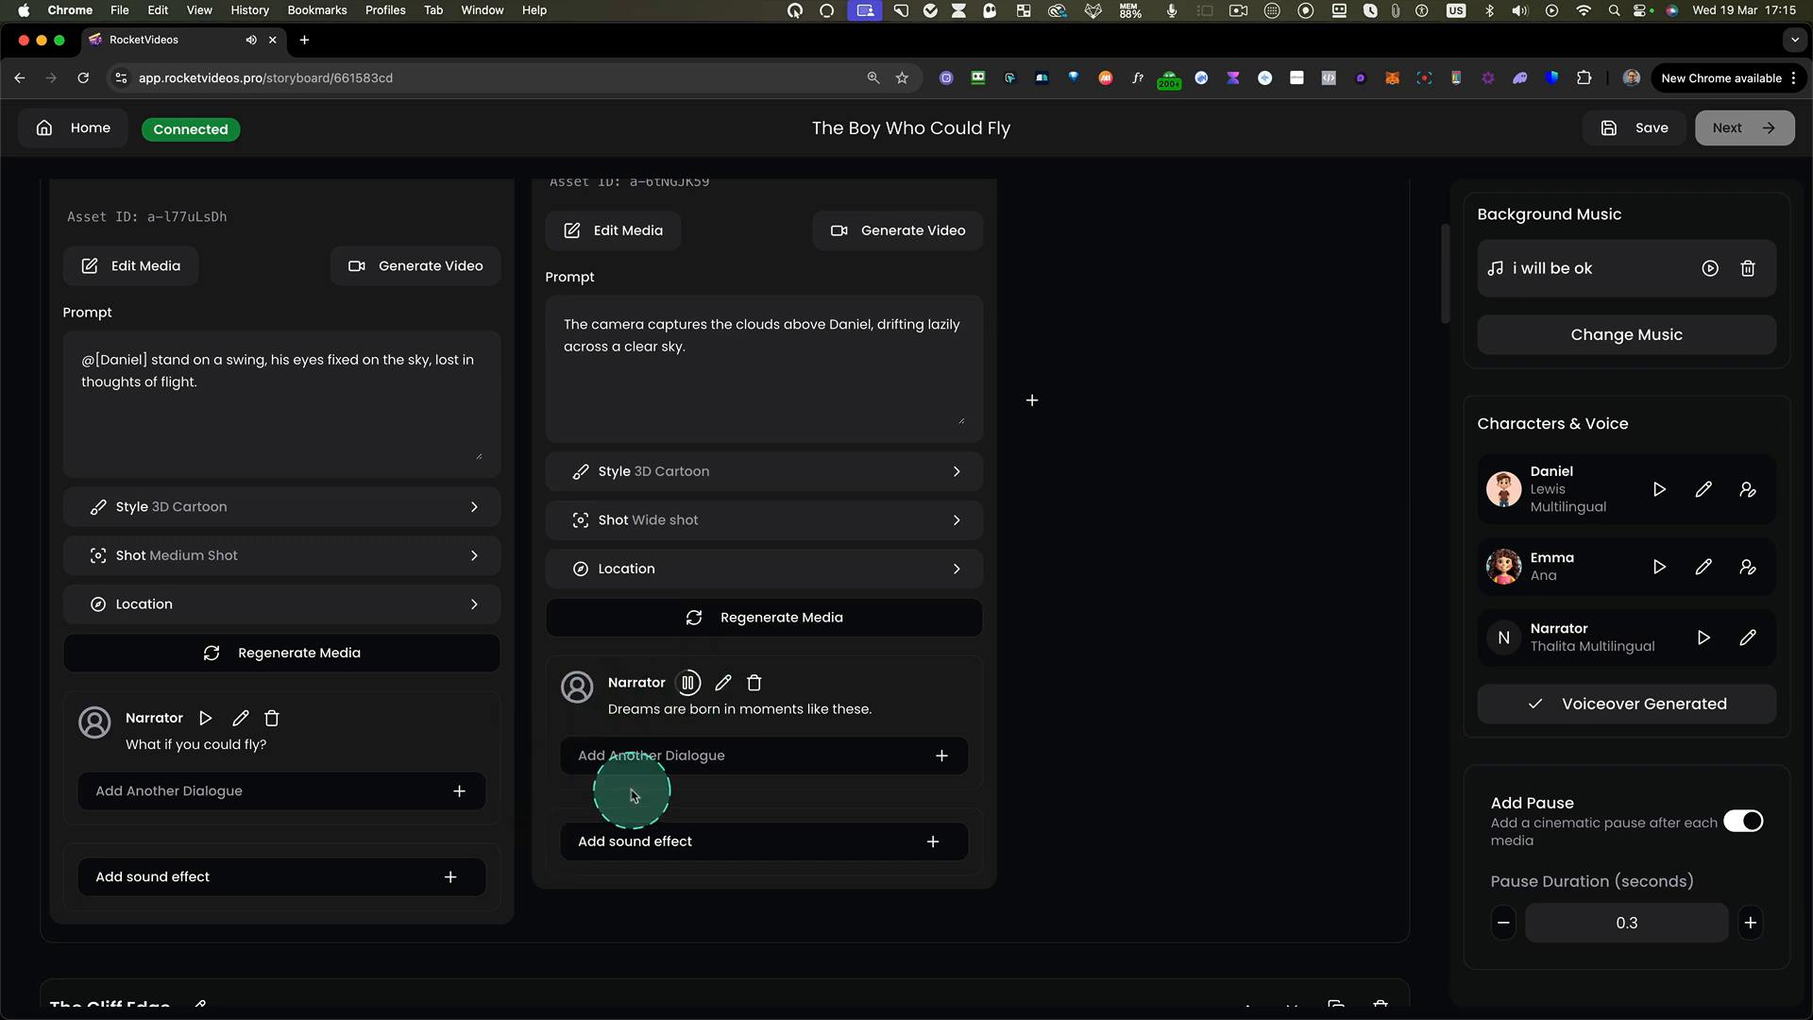
# - Inspect the dialogue editor of the first narrator line in The Cliff Edge, leave it without saving and review the Dreamy Swing scene
pyautogui.scroll(-5, 661, 793)
pyautogui.scroll(-10, 718, 727)
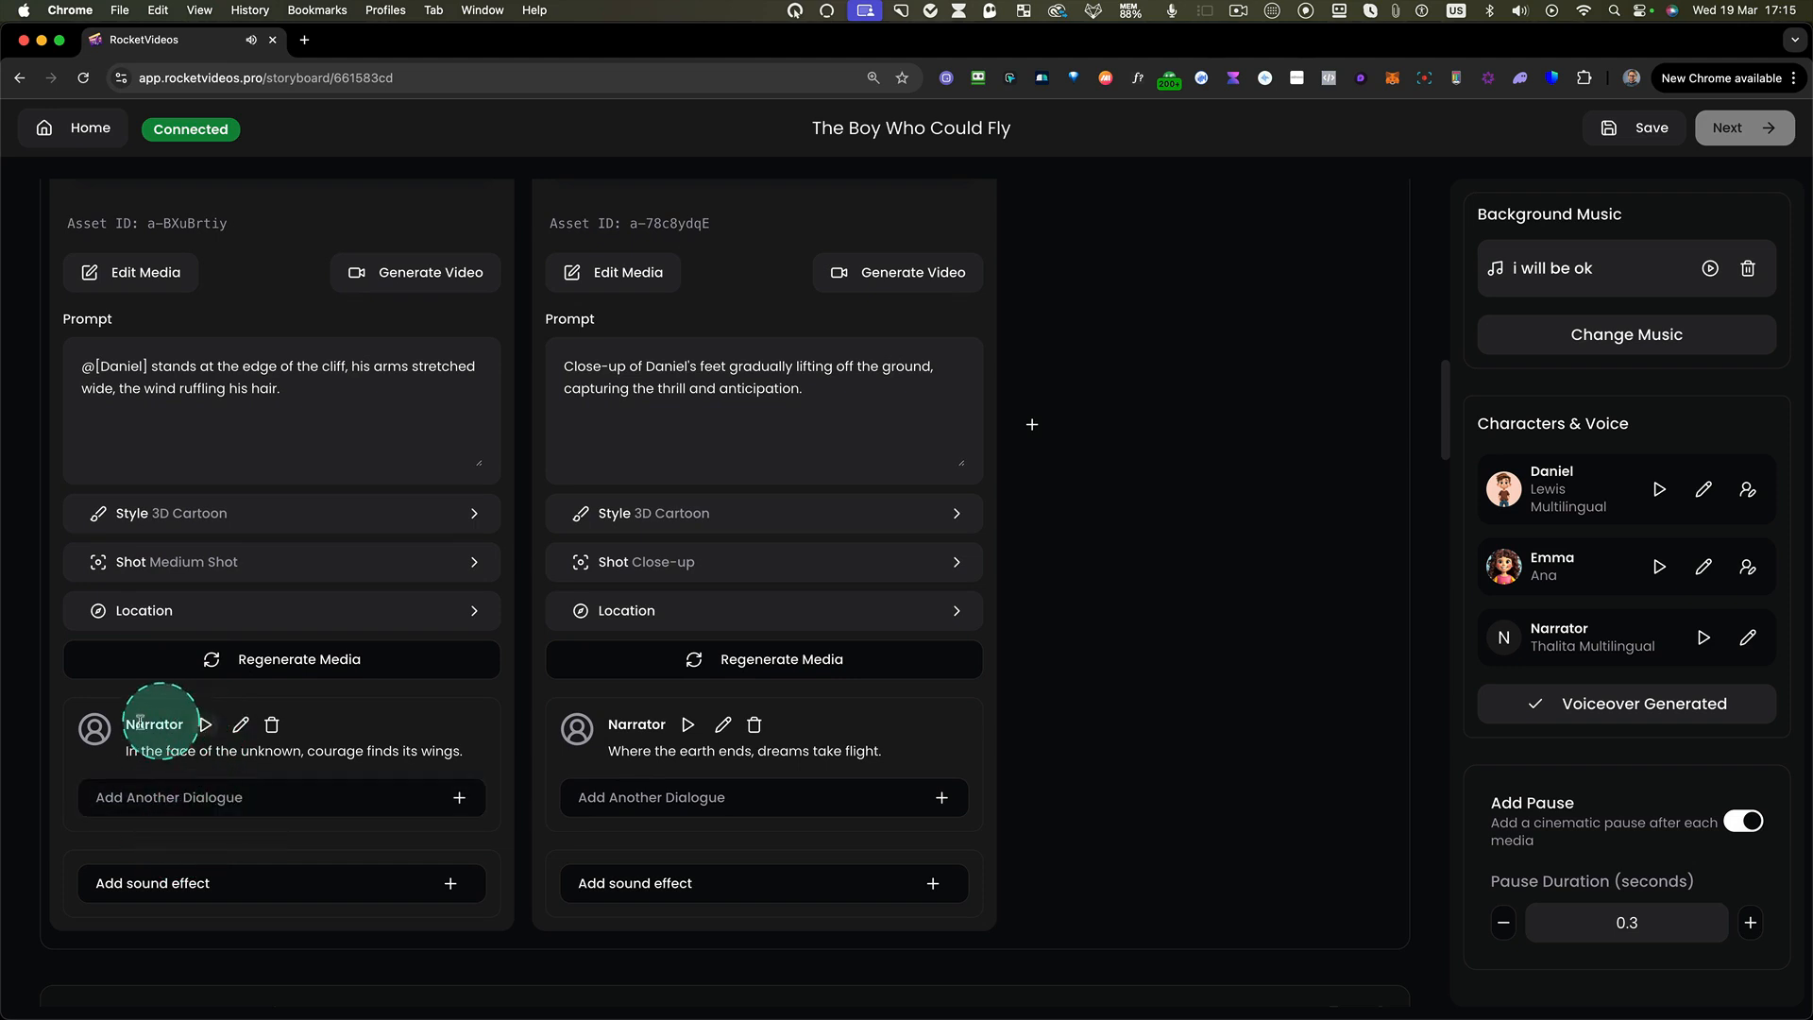
pyautogui.click(240, 725)
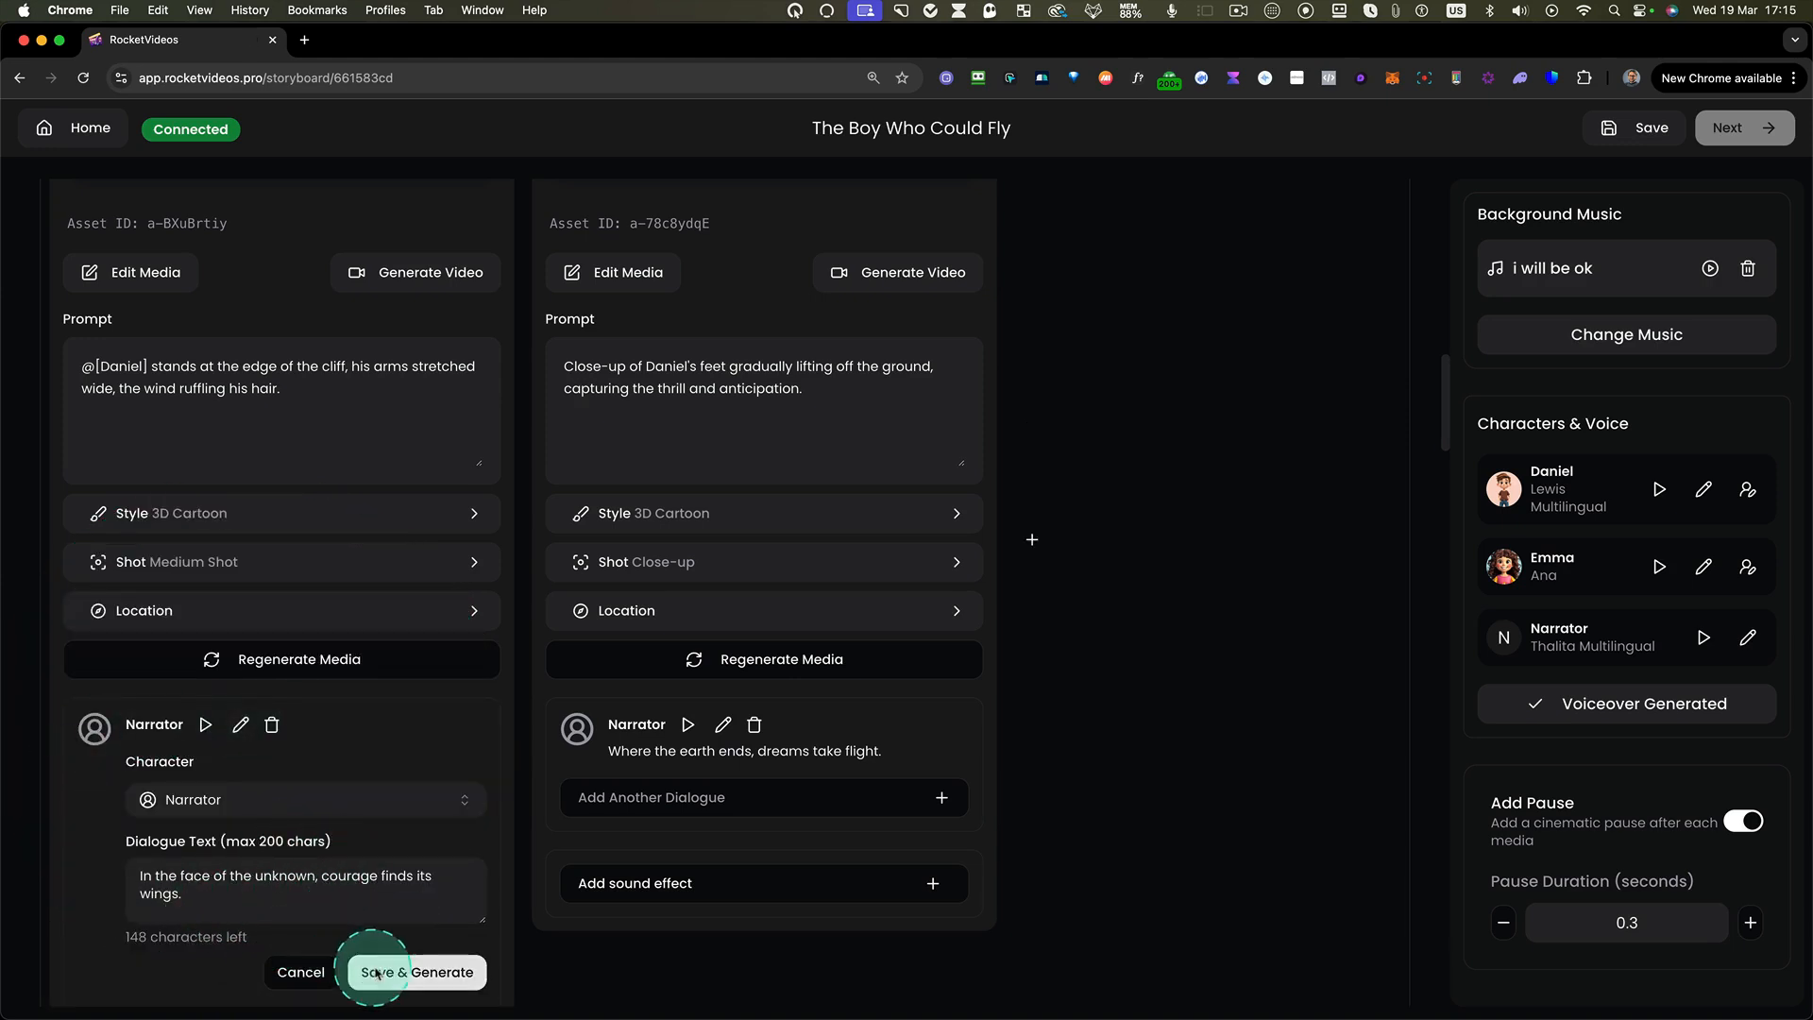
pyautogui.click(288, 972)
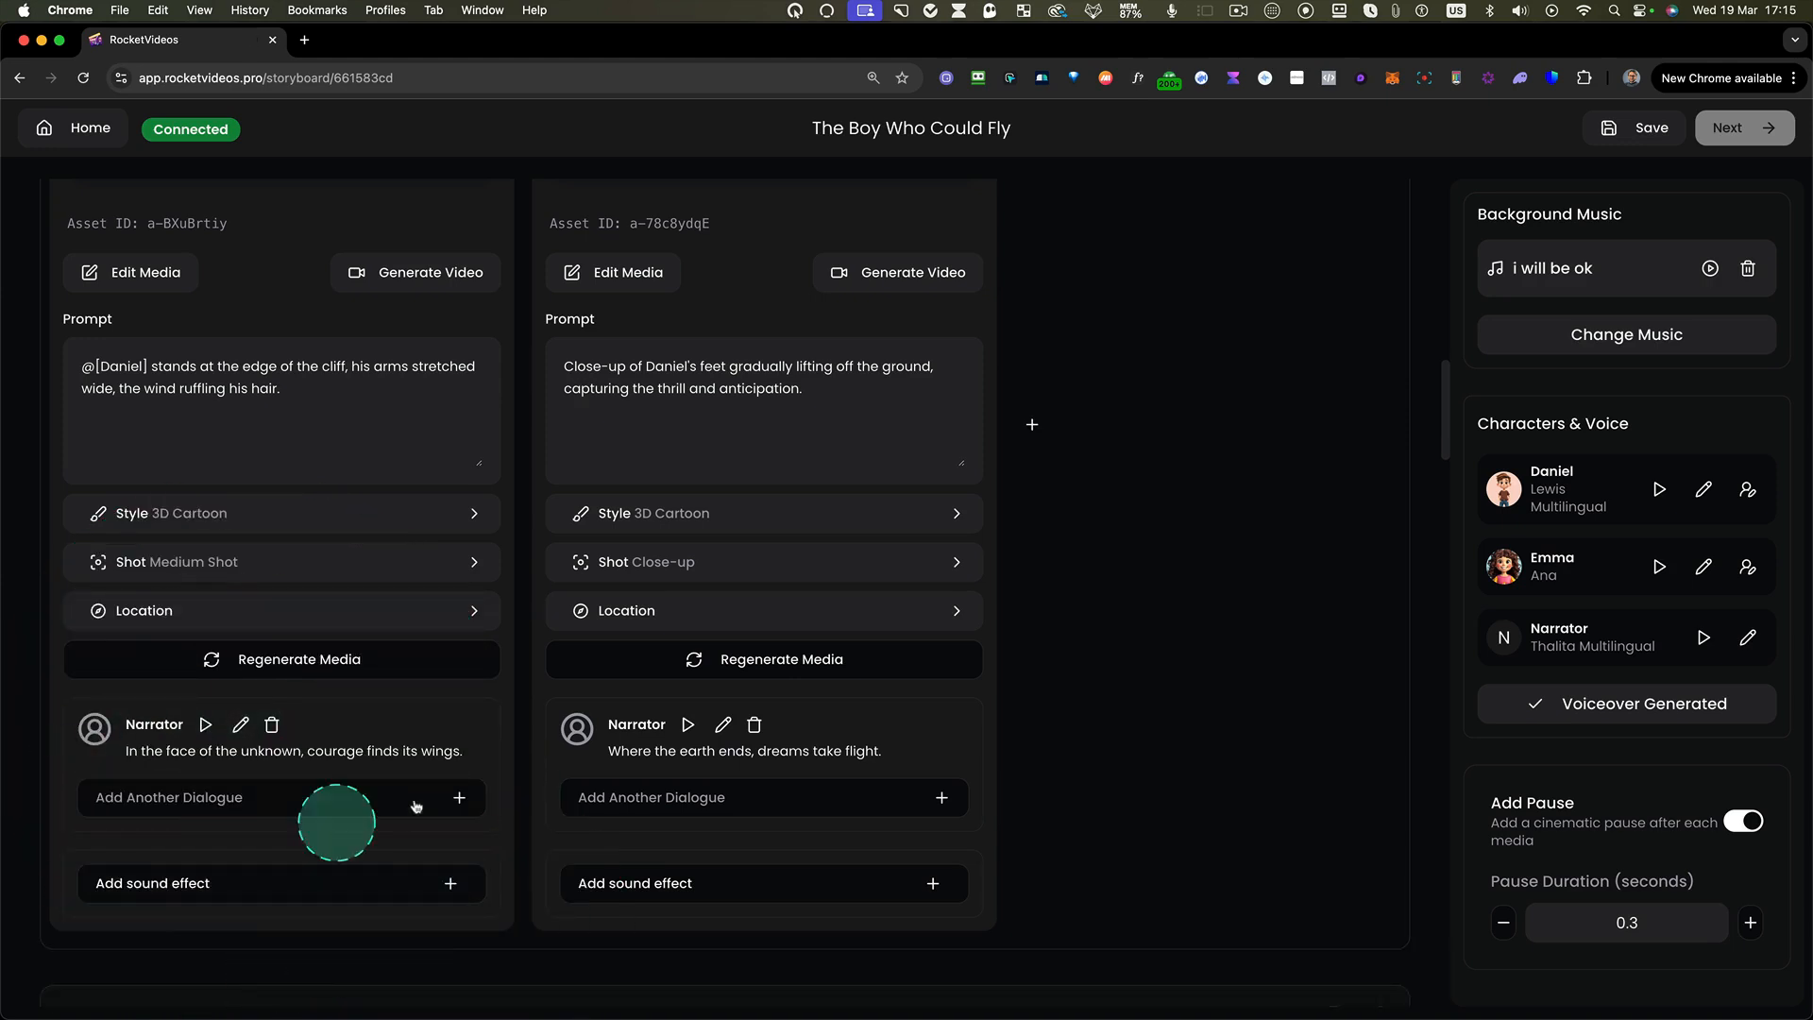
pyautogui.scroll(3, 760, 657)
pyautogui.scroll(10, 770, 652)
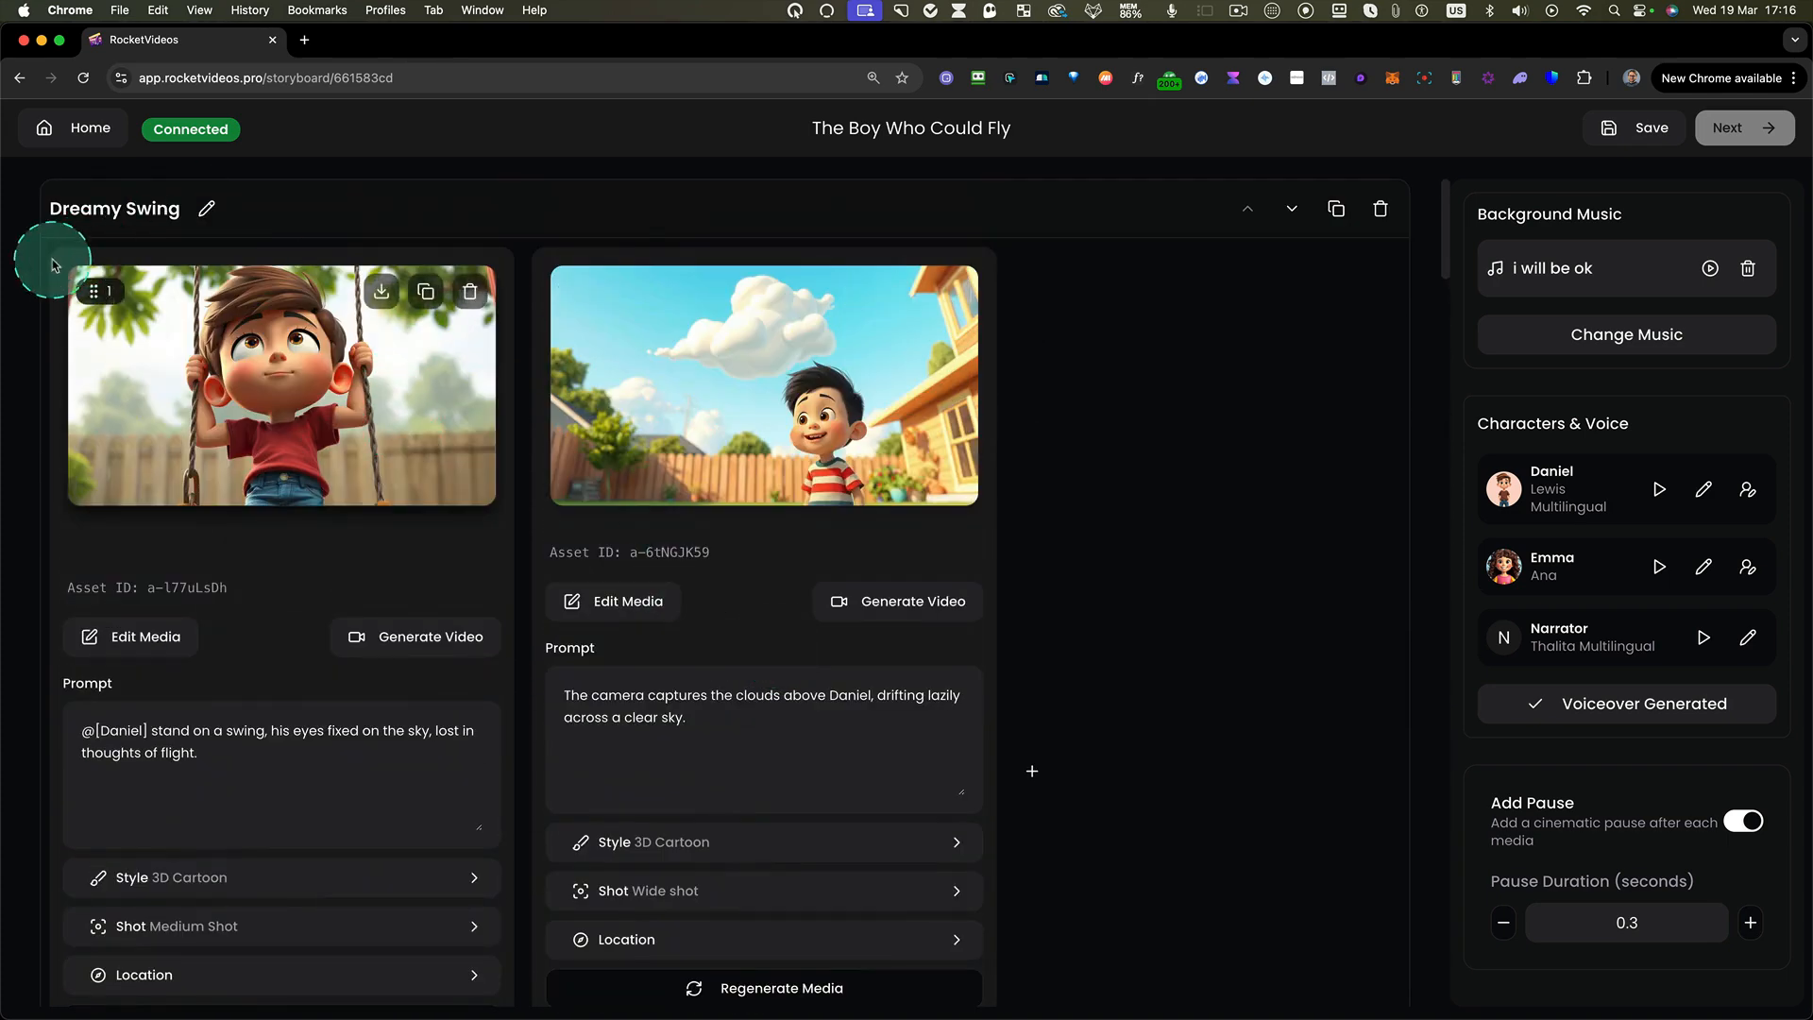
pyautogui.moveTo(54, 228); pyautogui.dragTo(519, 977)
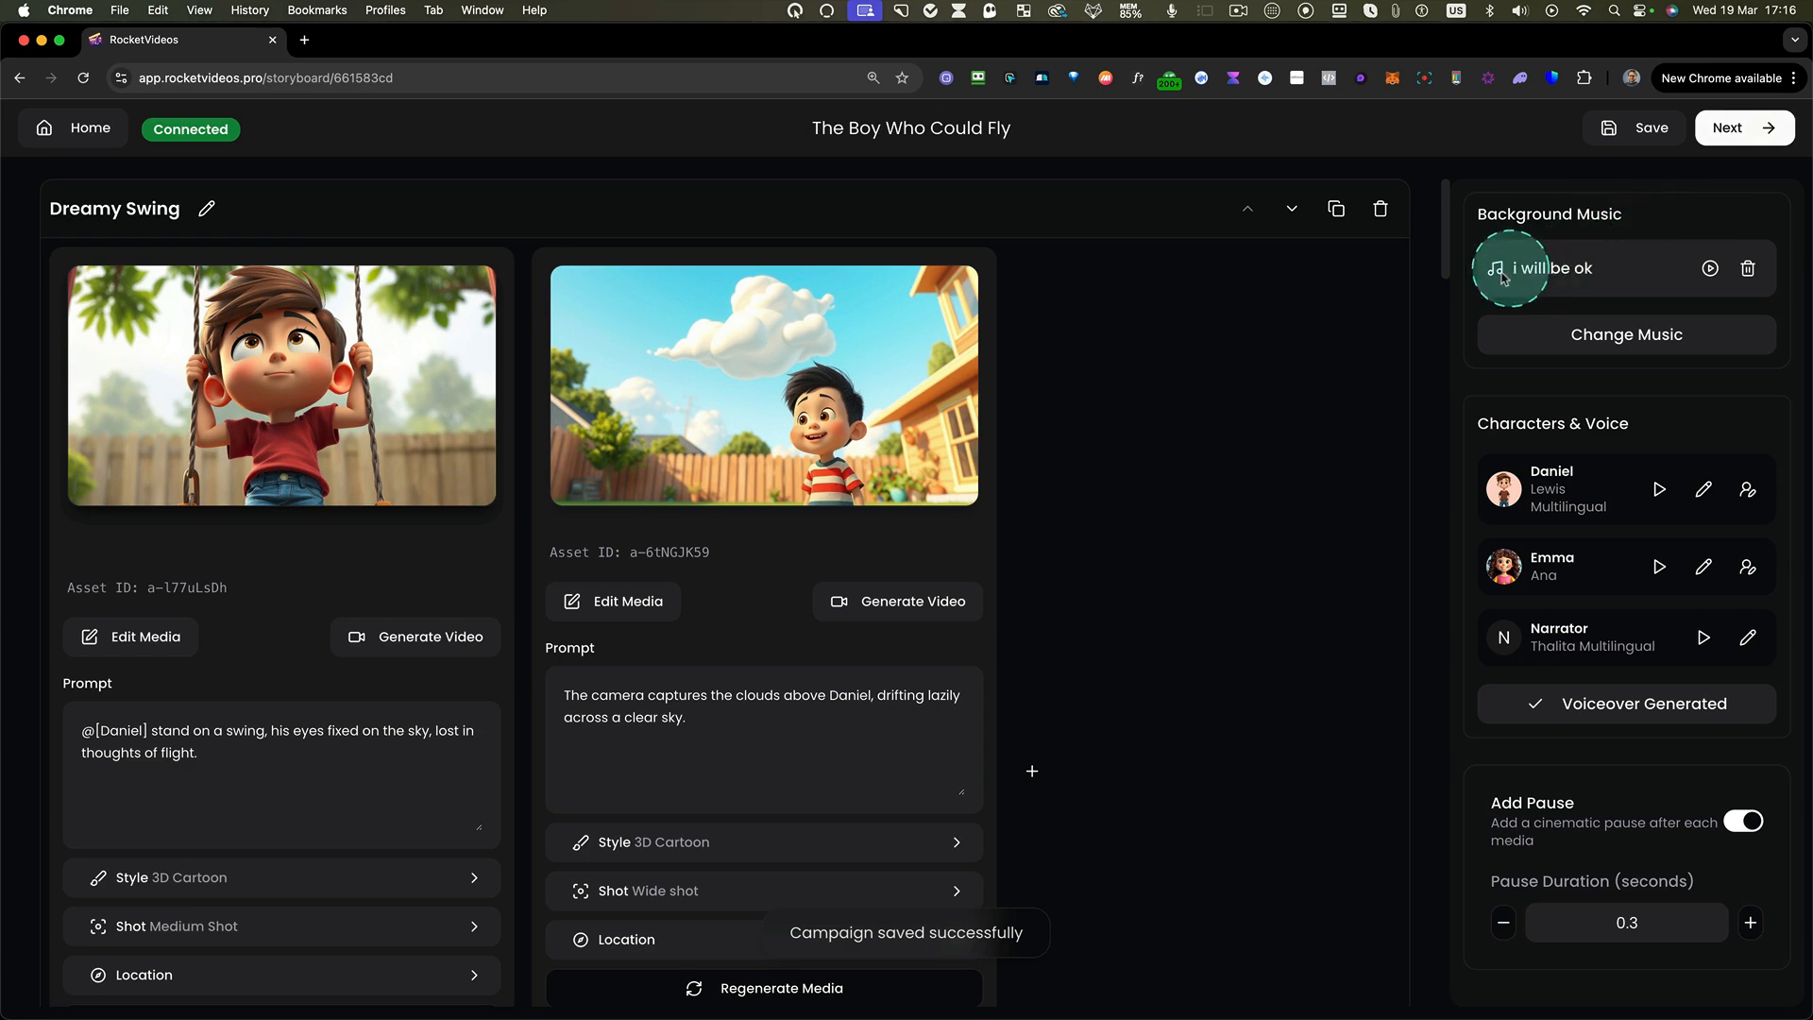
# - Browse the background music library and close it without choosing another track
pyautogui.click(1595, 338)
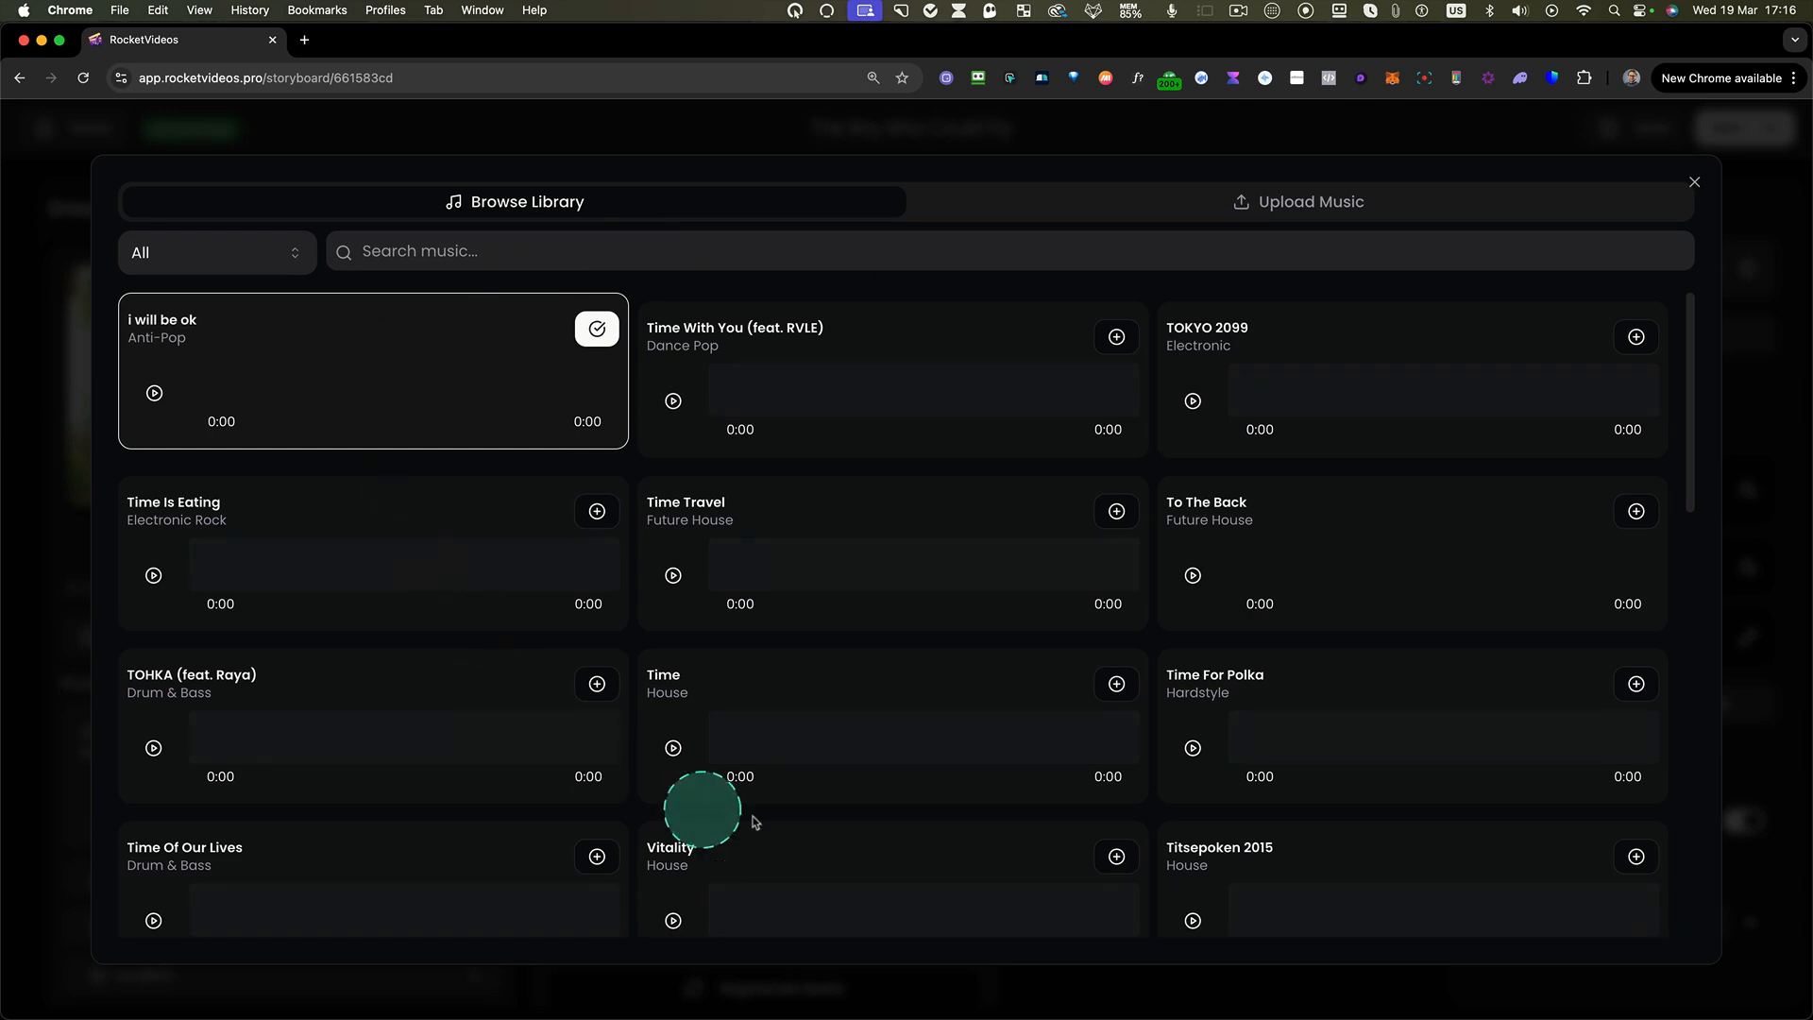
pyautogui.scroll(-3, 633, 784)
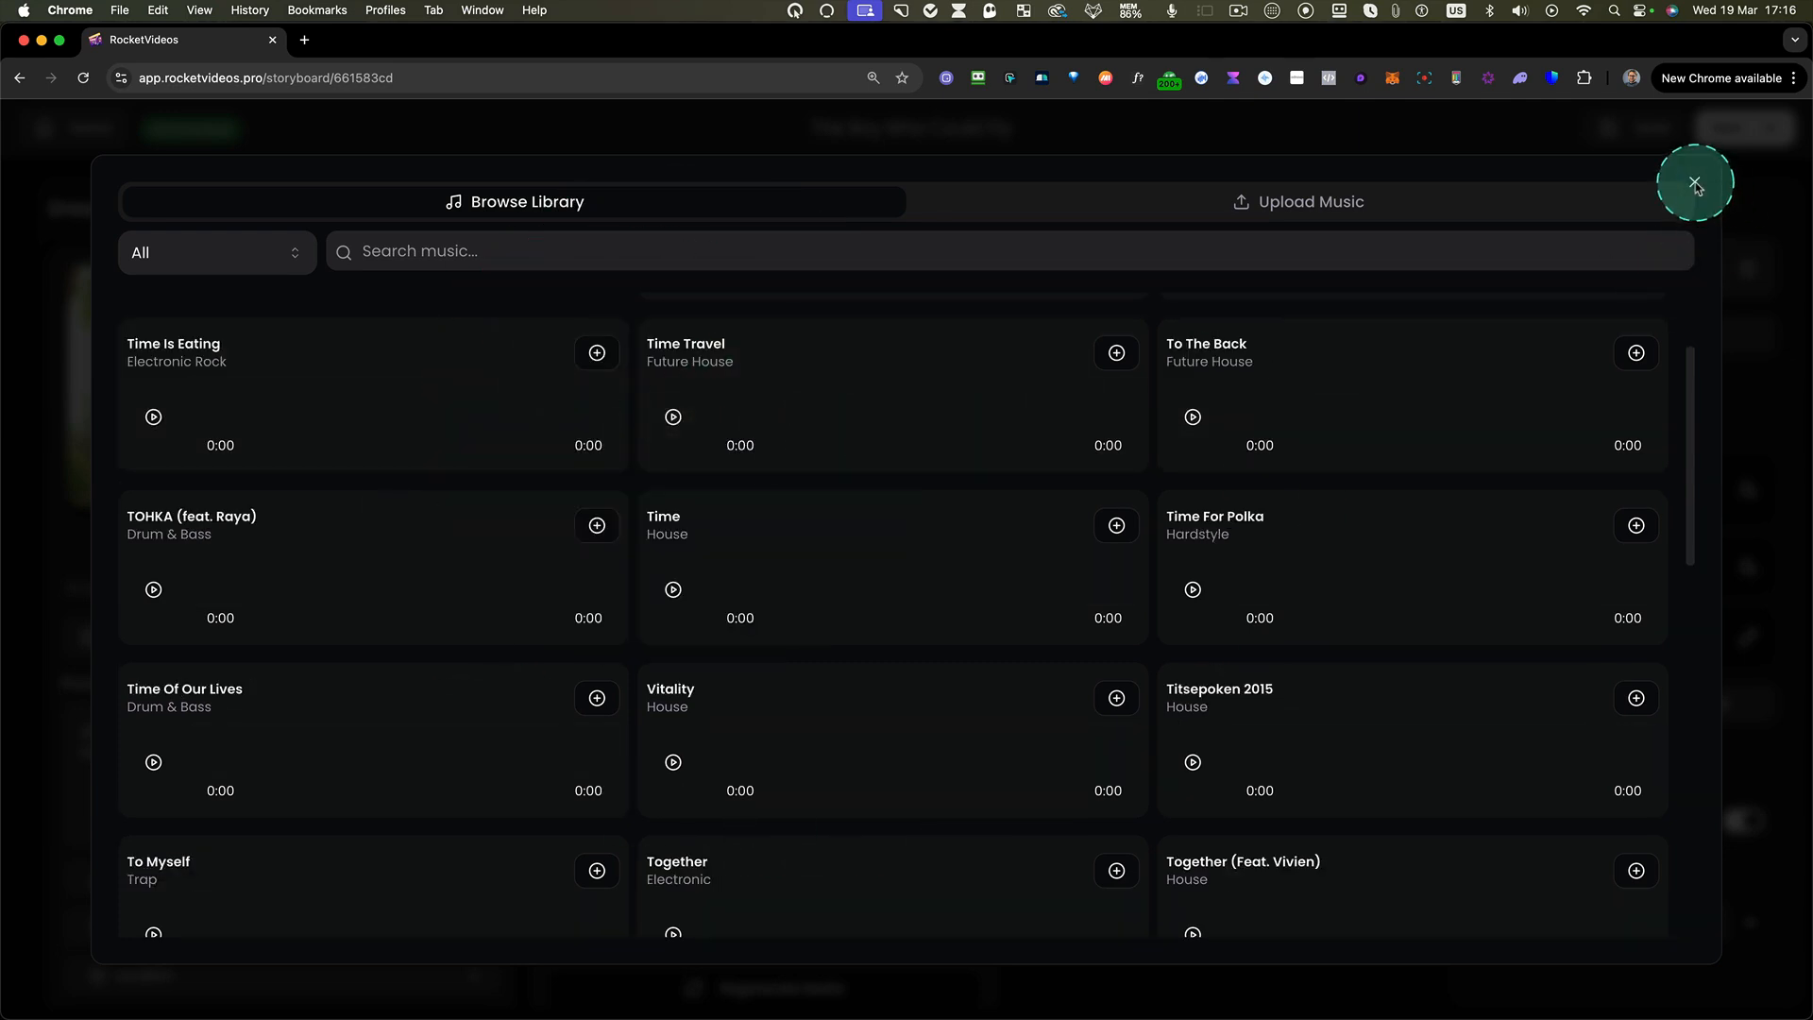
pyautogui.click(1695, 183)
# - Remove the "i will be ok" background music and save the storyboard to continue to the video editor
pyautogui.click(1748, 271)
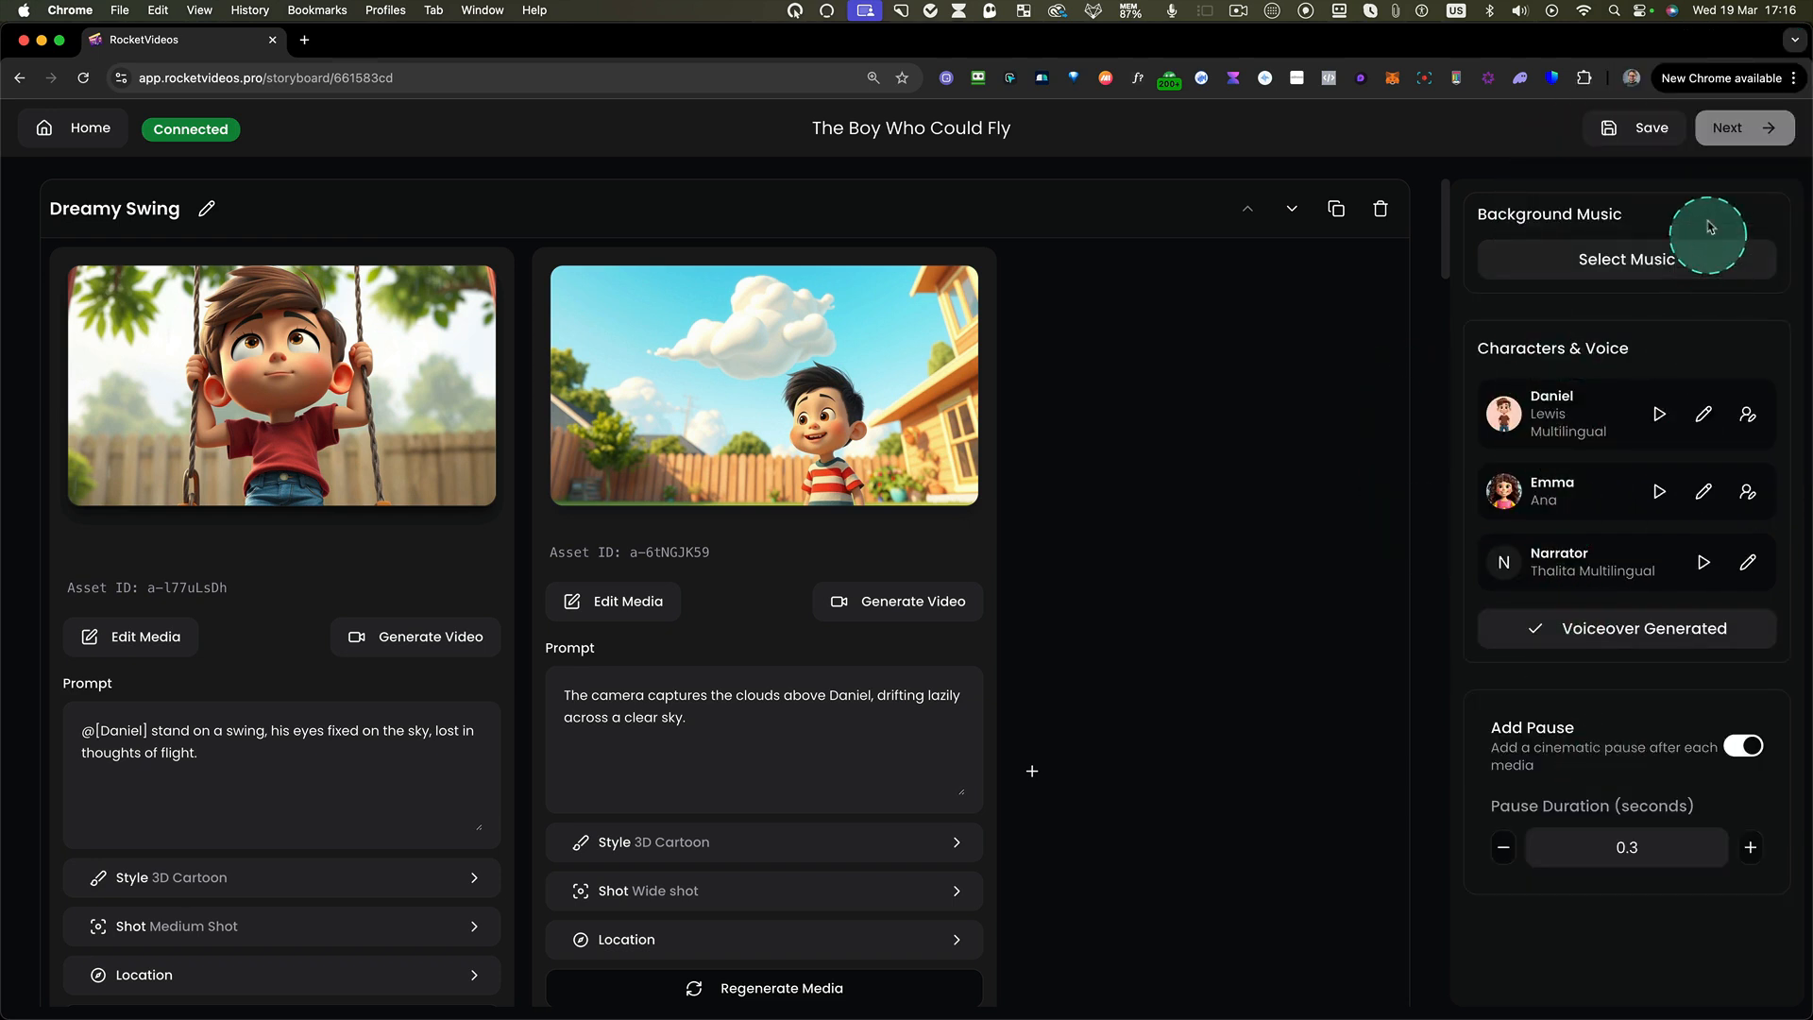
pyautogui.click(1641, 129)
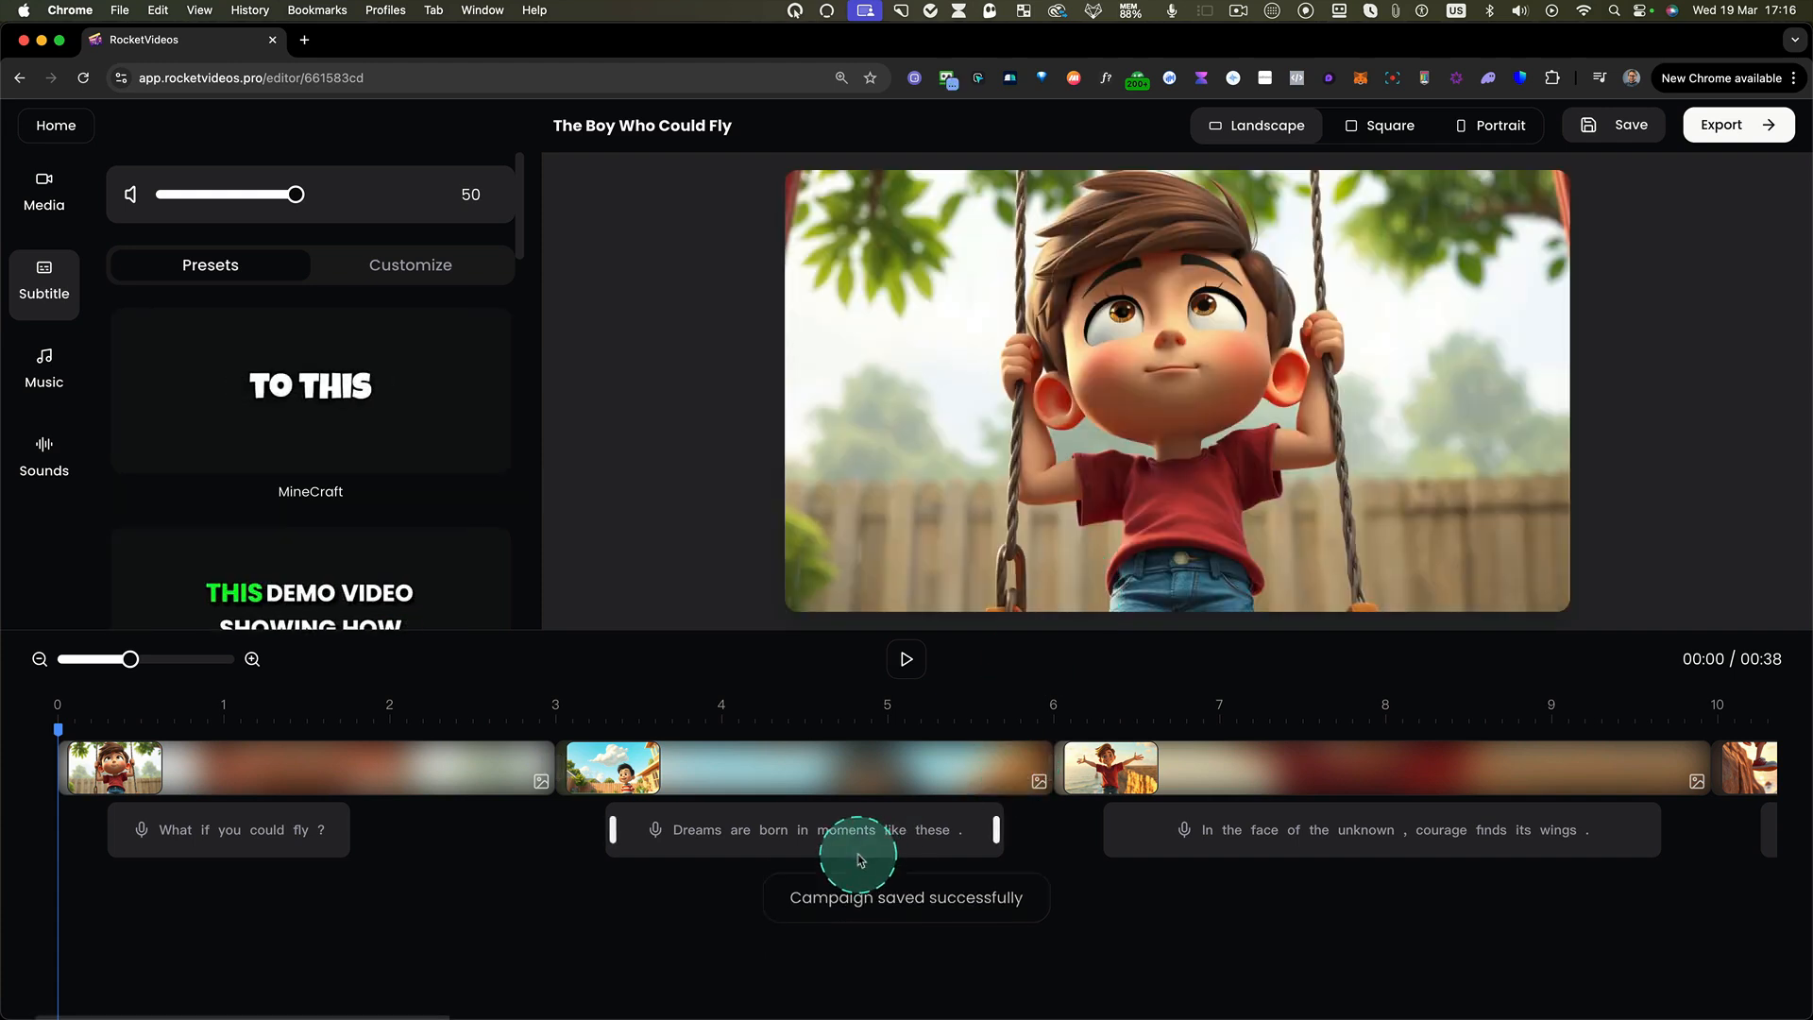
# - Preview the opening scenes of the video, and play the part from about 21 seconds onward
pyautogui.click(907, 661)
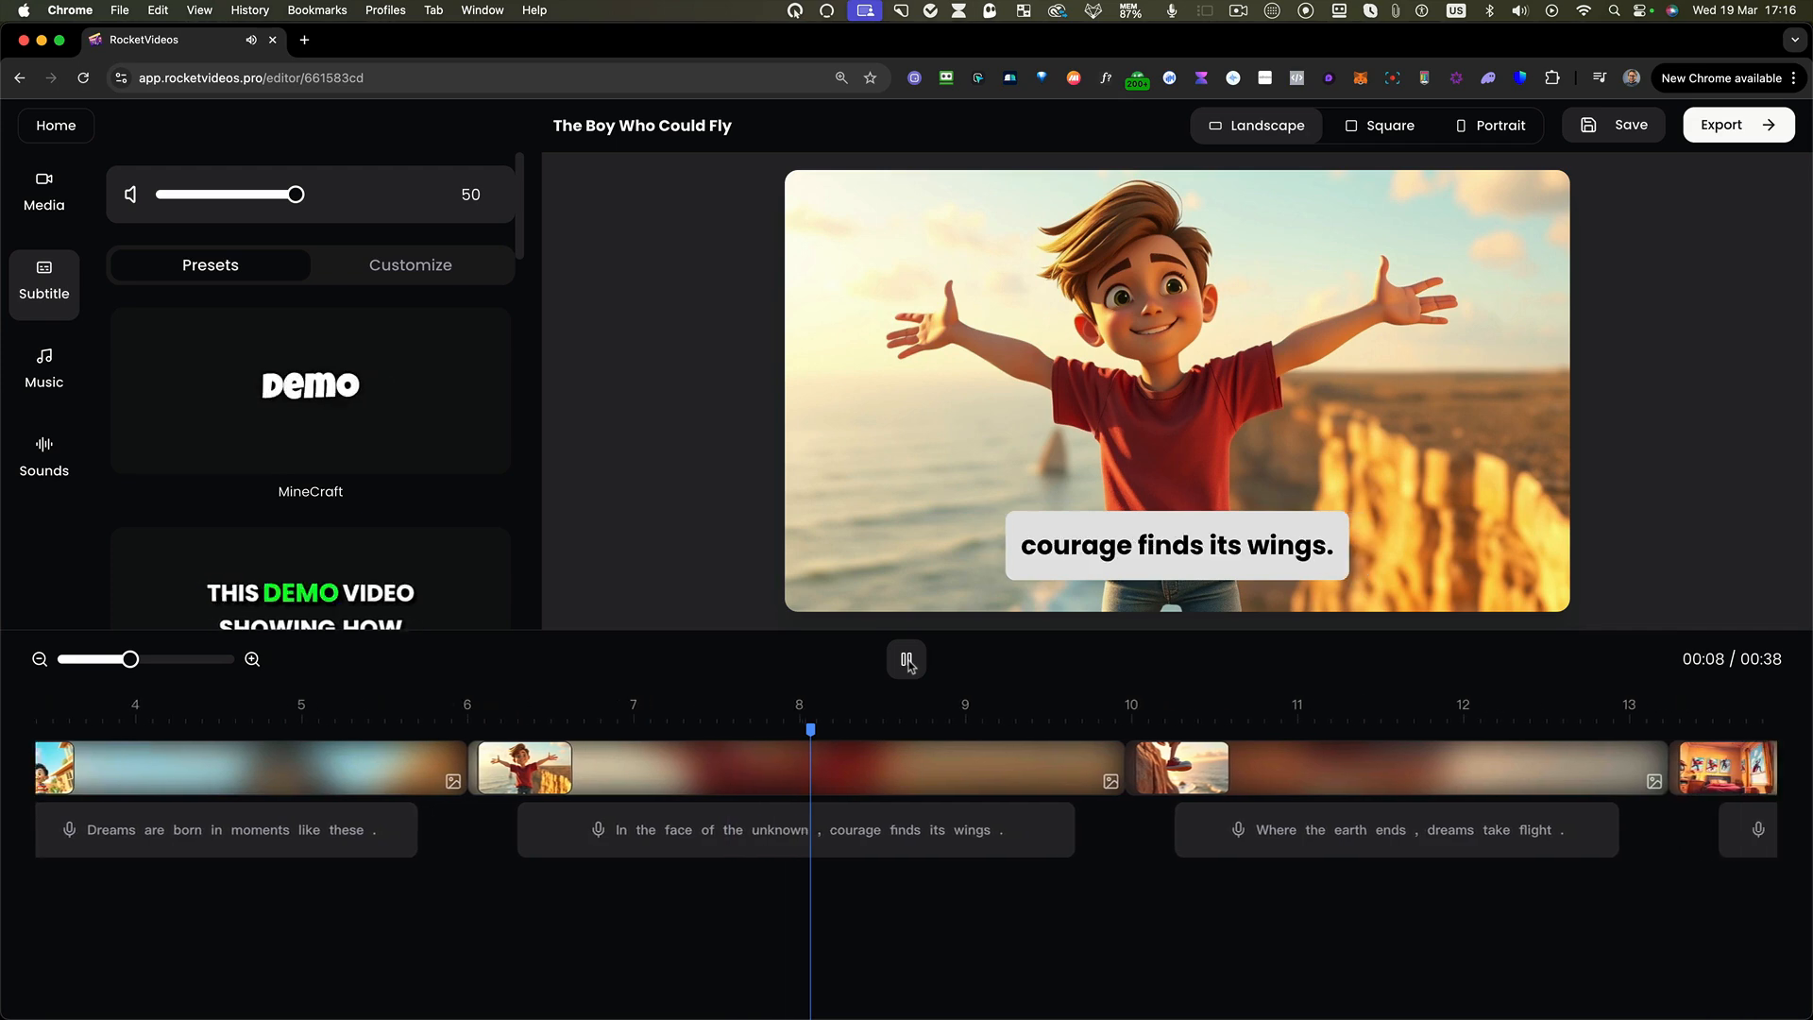
pyautogui.click(907, 661)
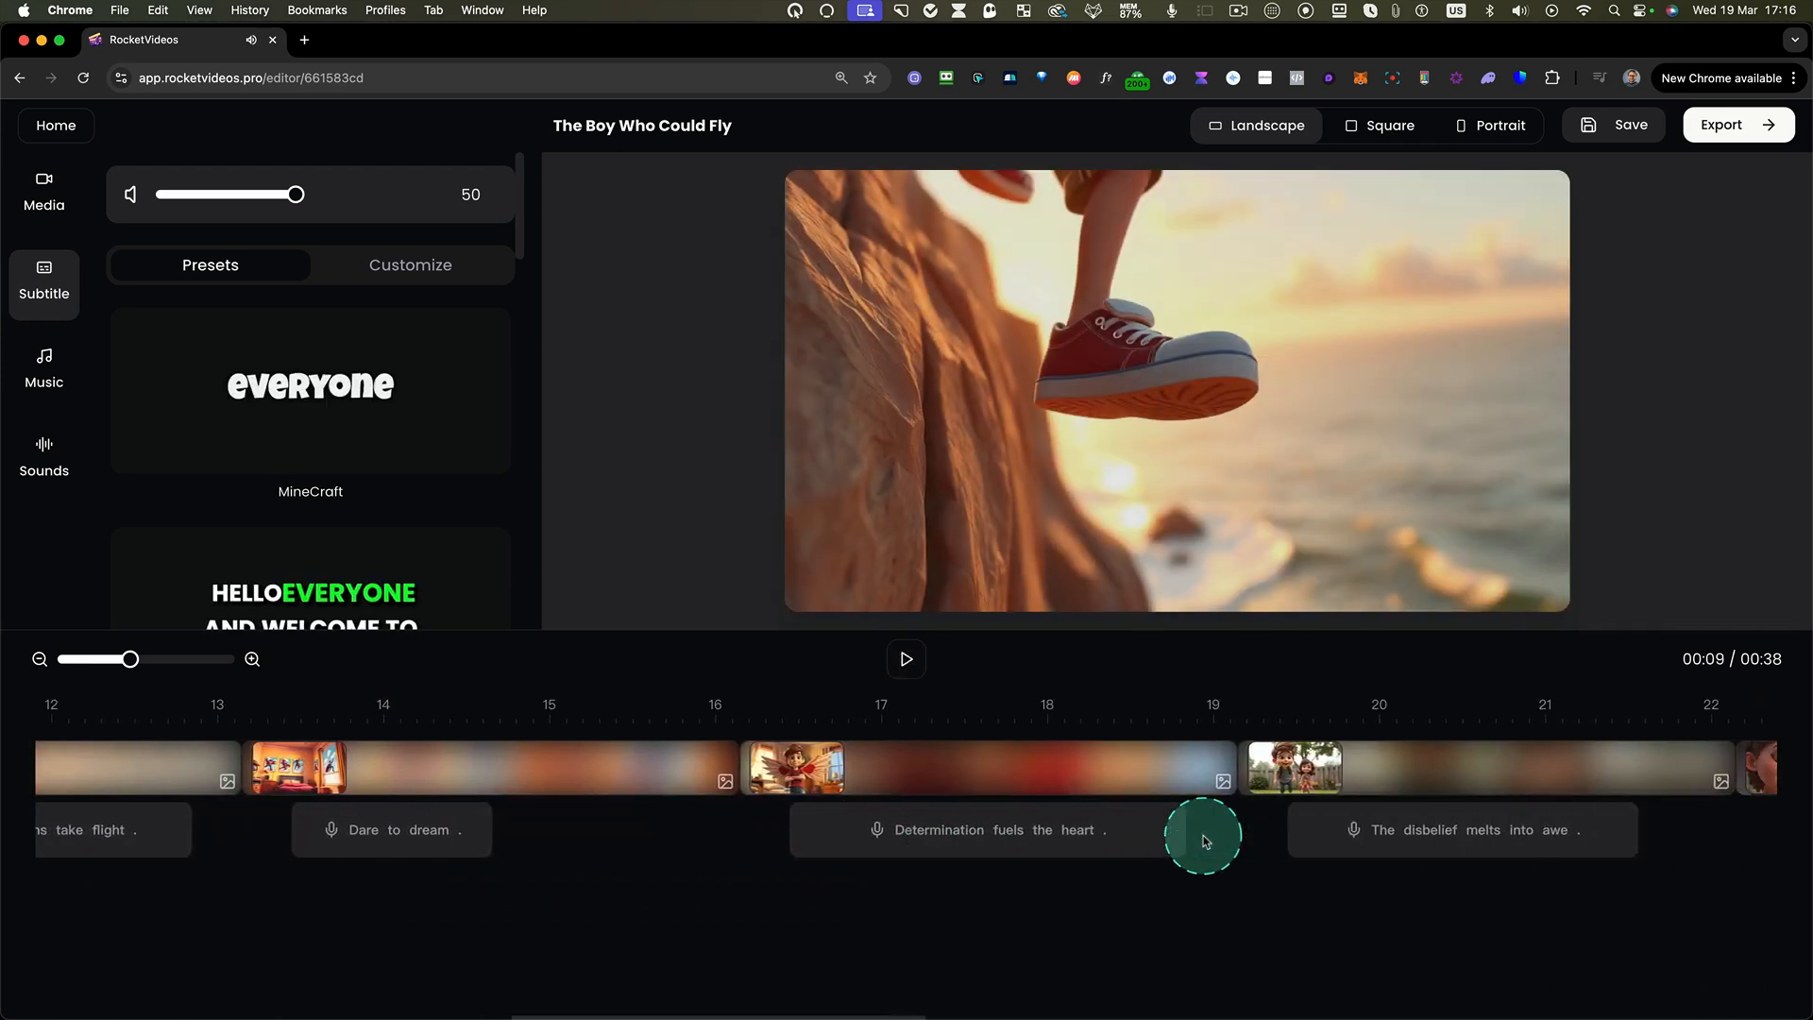
pyautogui.hscroll(5, 1206, 841)
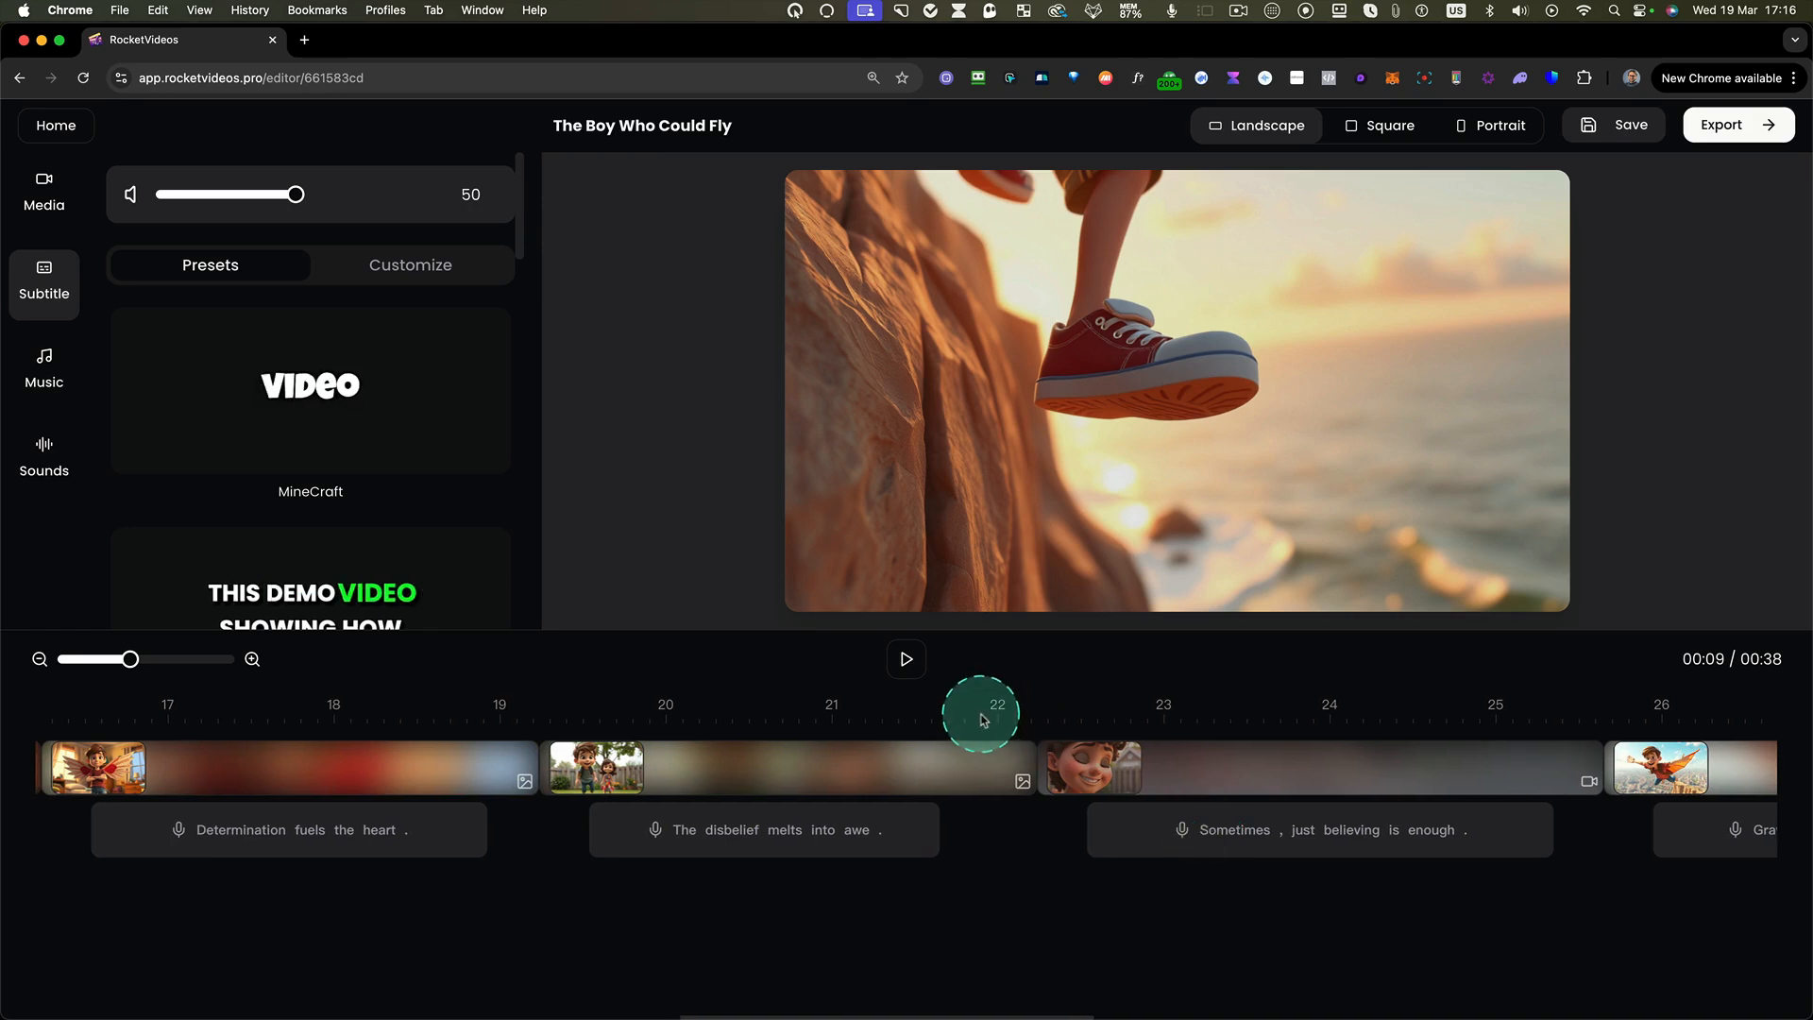
pyautogui.click(982, 720)
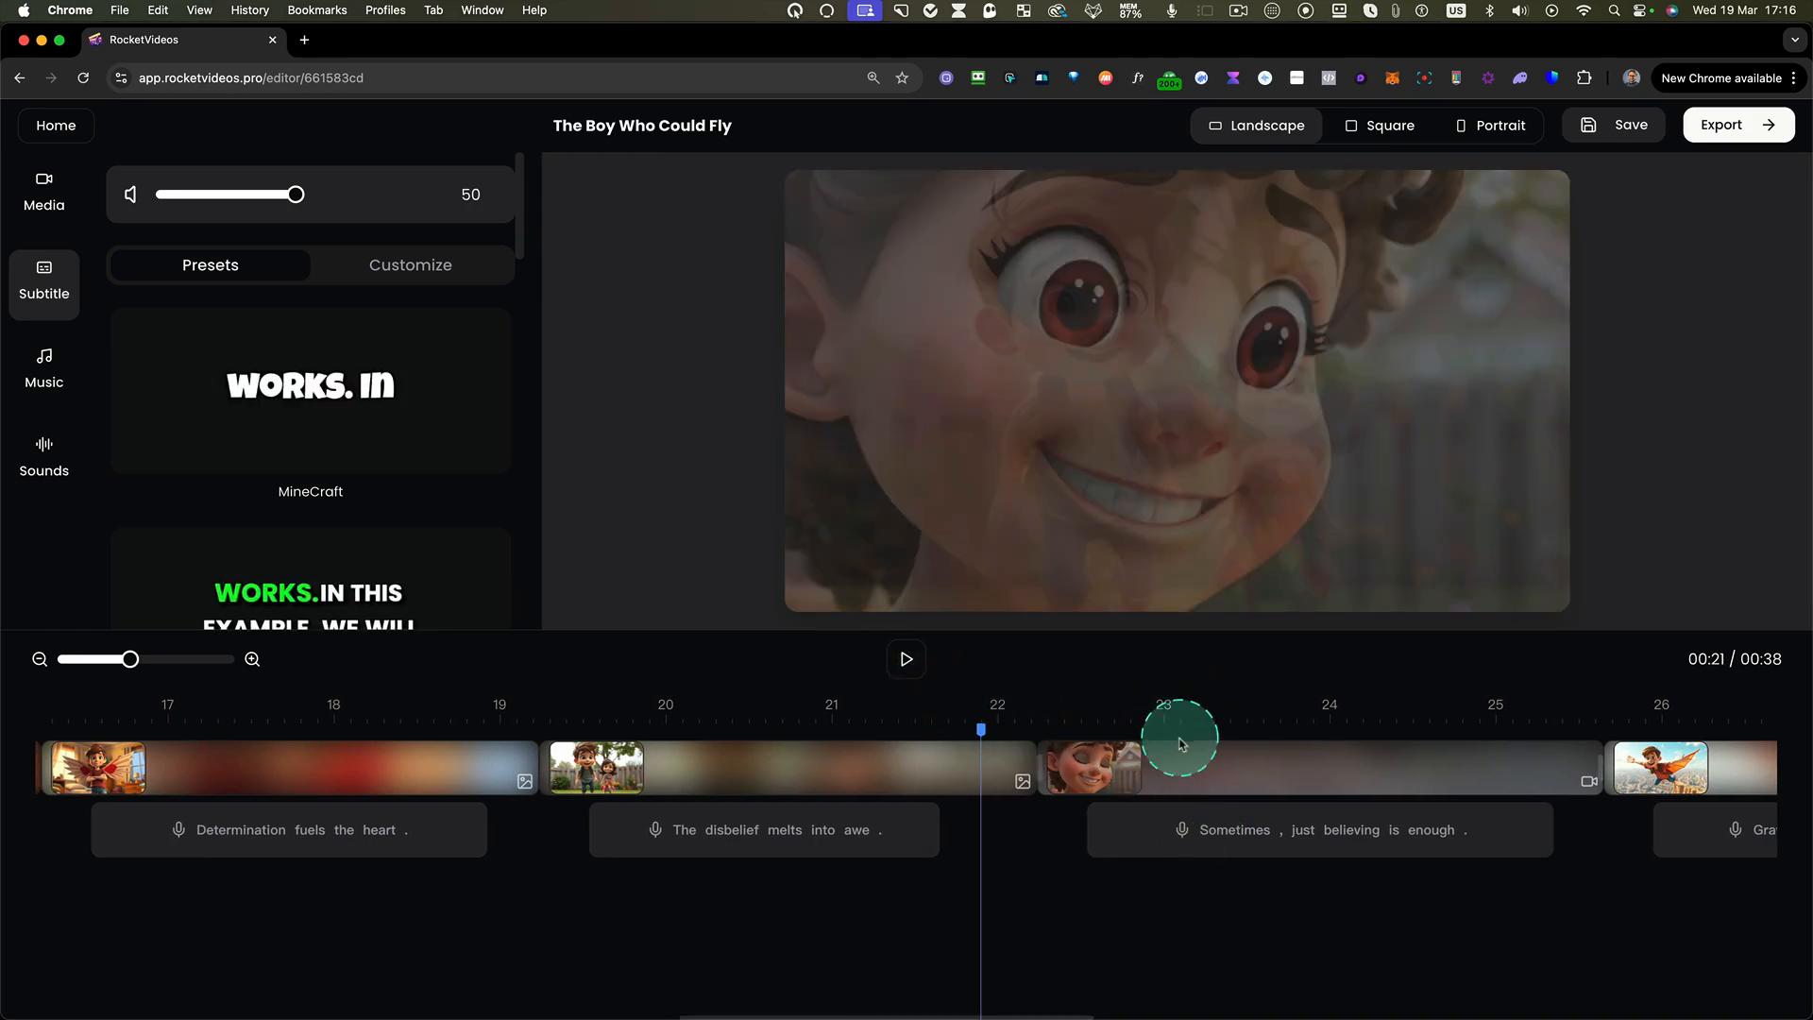
pyautogui.click(923, 658)
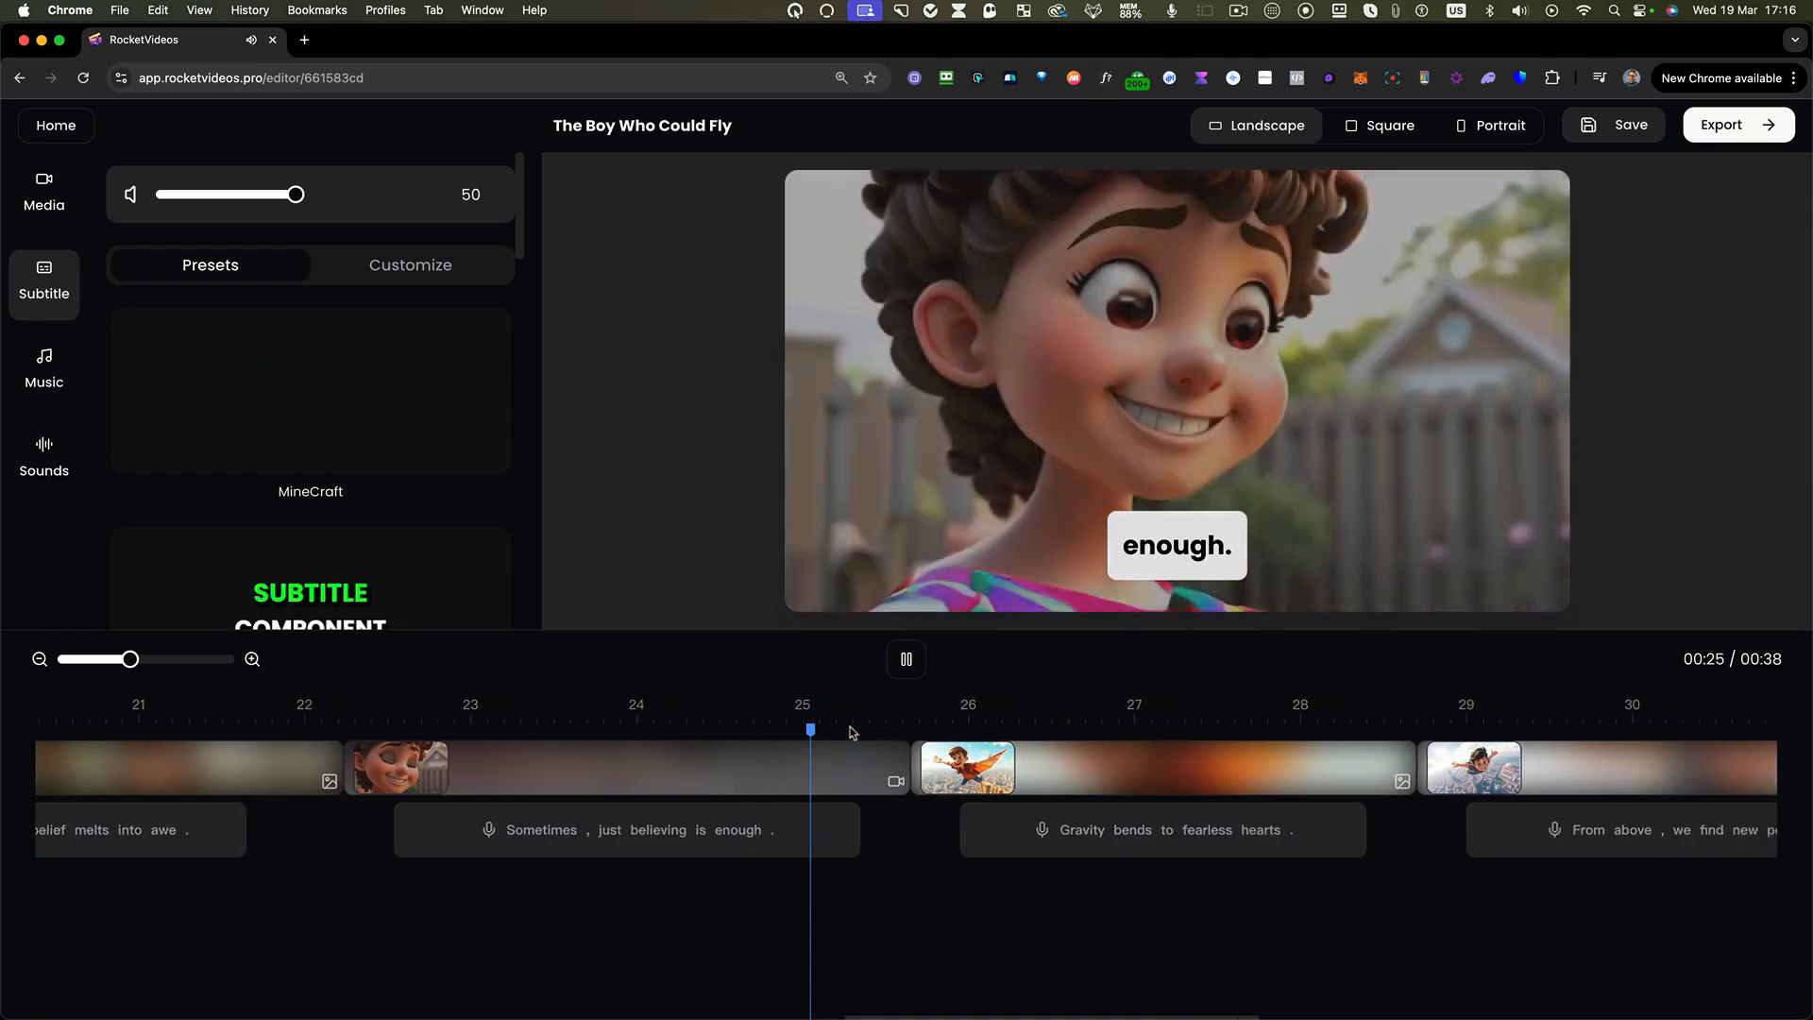
pyautogui.click(907, 658)
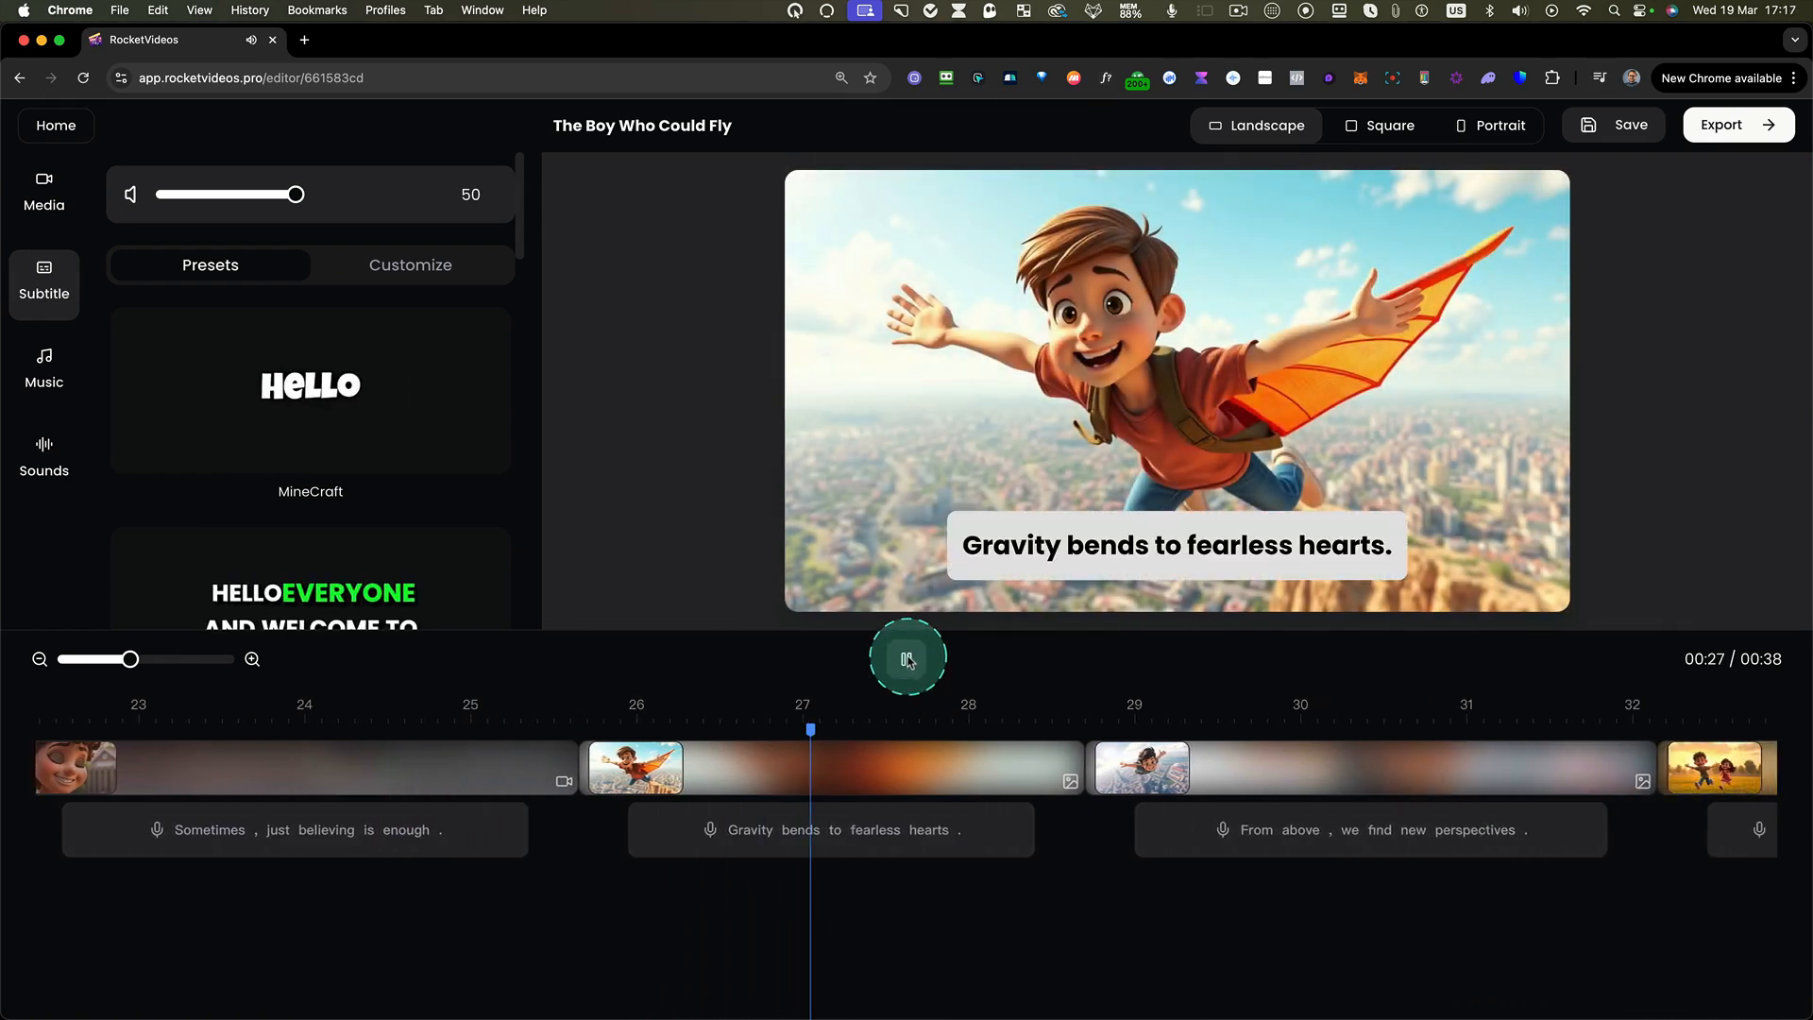
# - Try several subtitle presets, including Barb and the green lowercase style, and reapply the Deep preset
pyautogui.hscroll(-15, 650, 796)
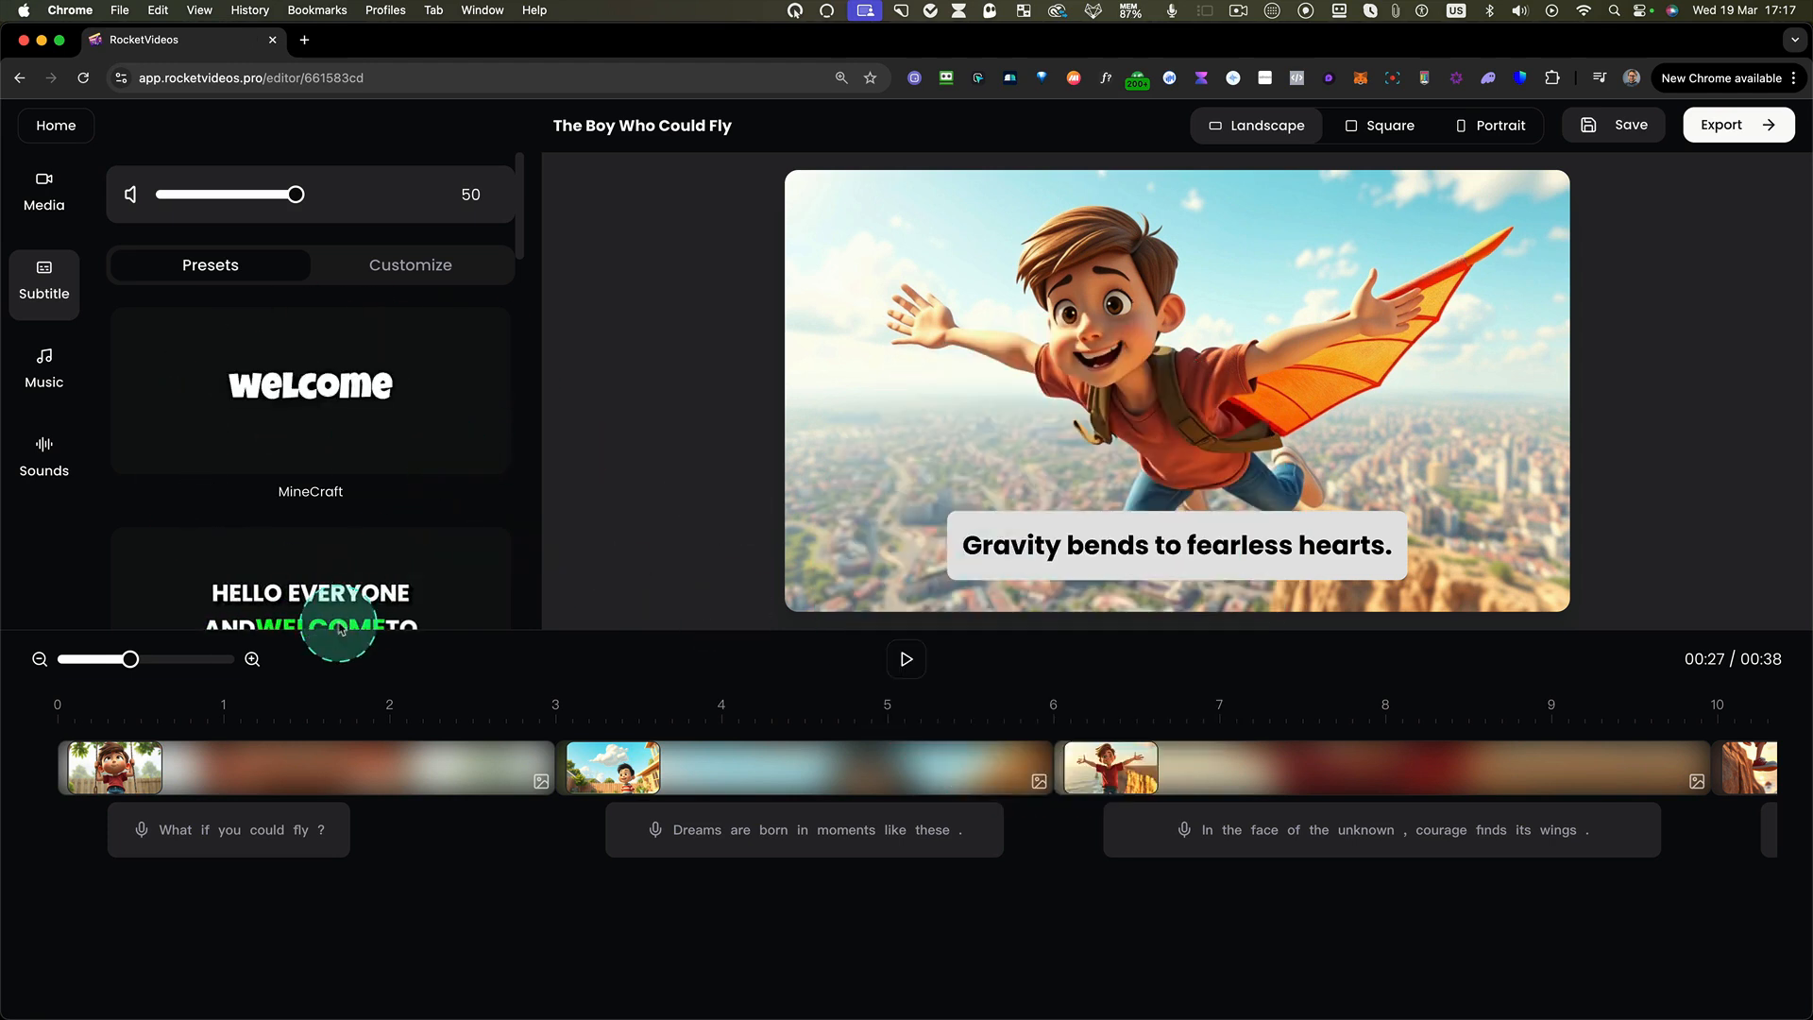
pyautogui.click(348, 614)
pyautogui.click(332, 488)
pyautogui.moveTo(522, 248); pyautogui.dragTo(454, 369)
pyautogui.click(424, 359)
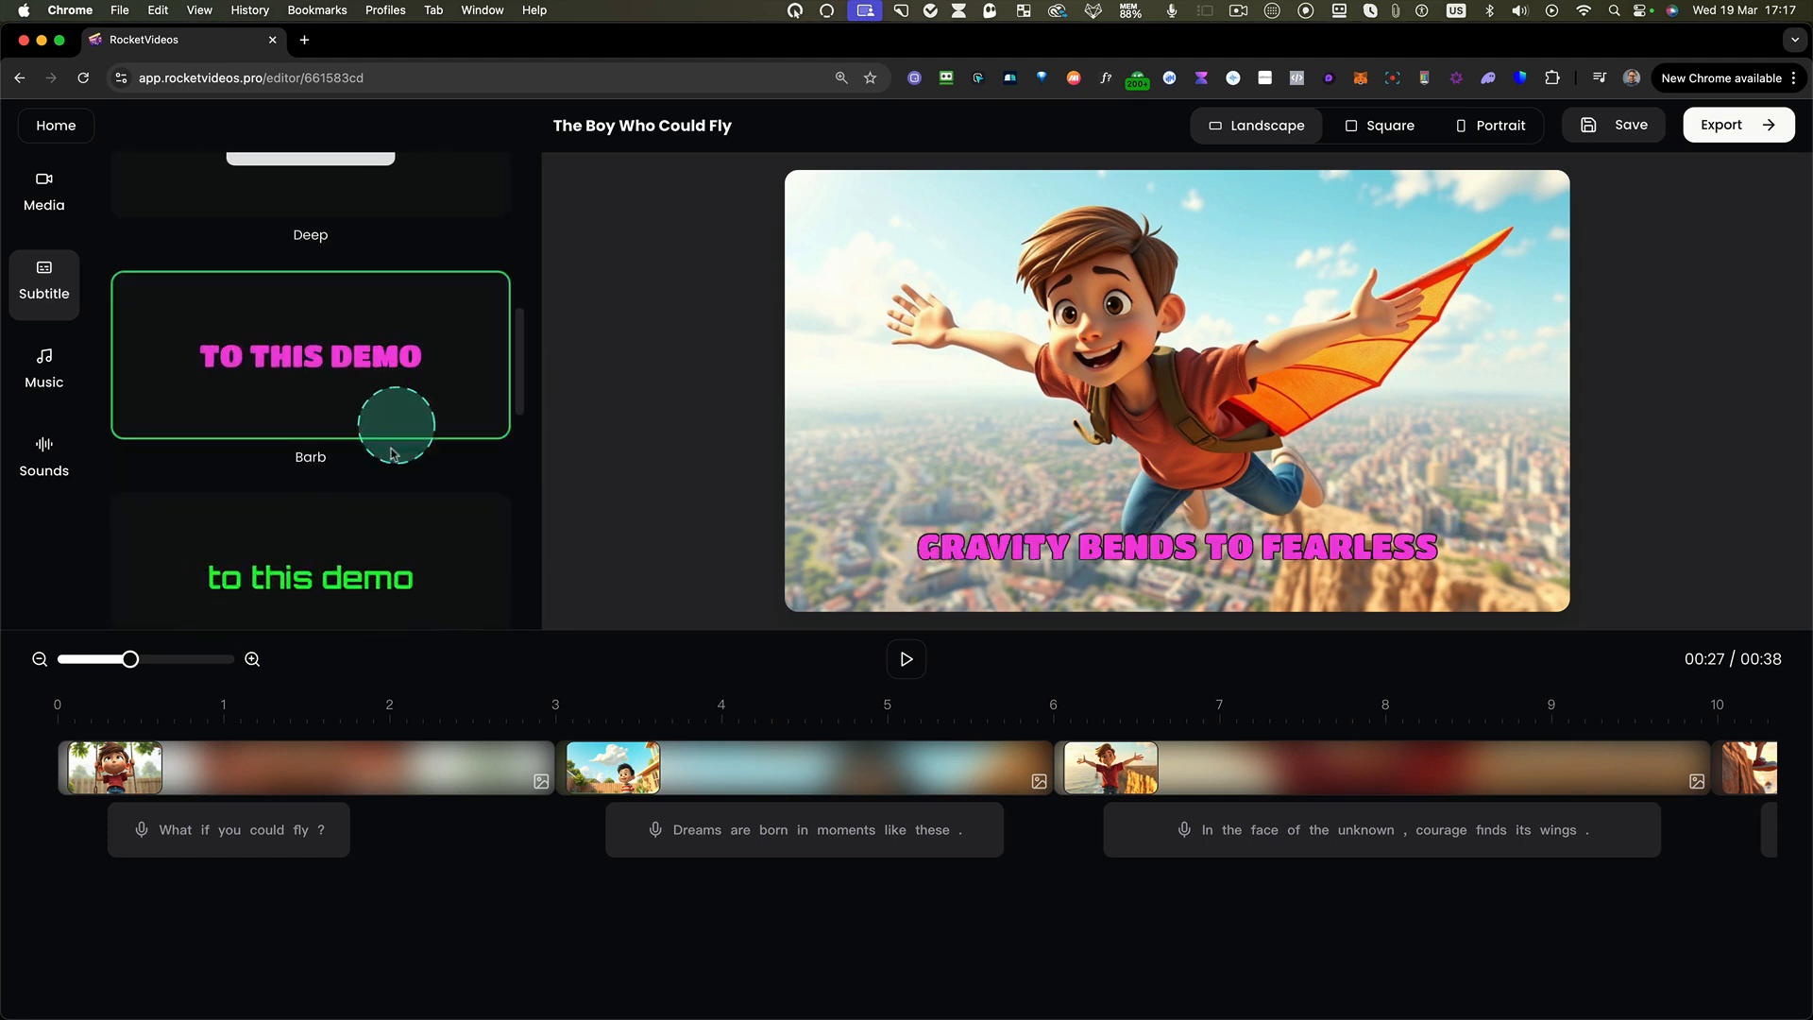
pyautogui.click(341, 586)
pyautogui.scroll(3, 440, 406)
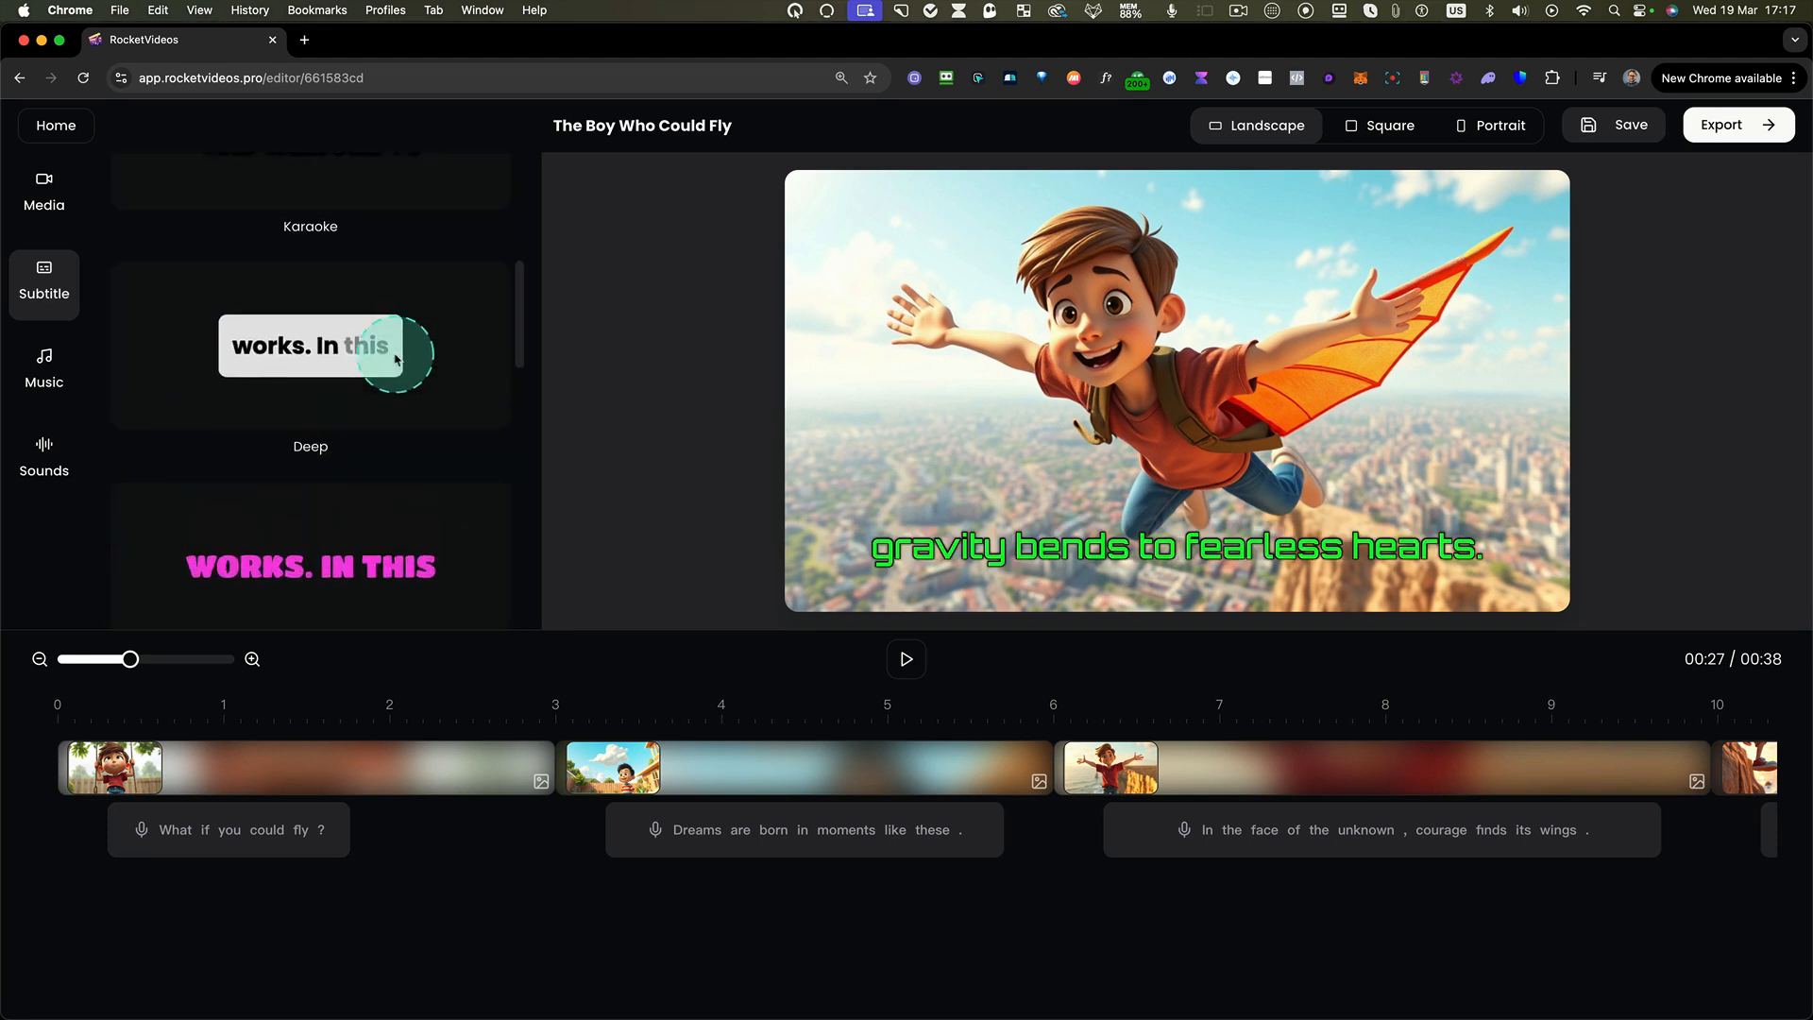
pyautogui.click(266, 427)
pyautogui.scroll(4, 395, 395)
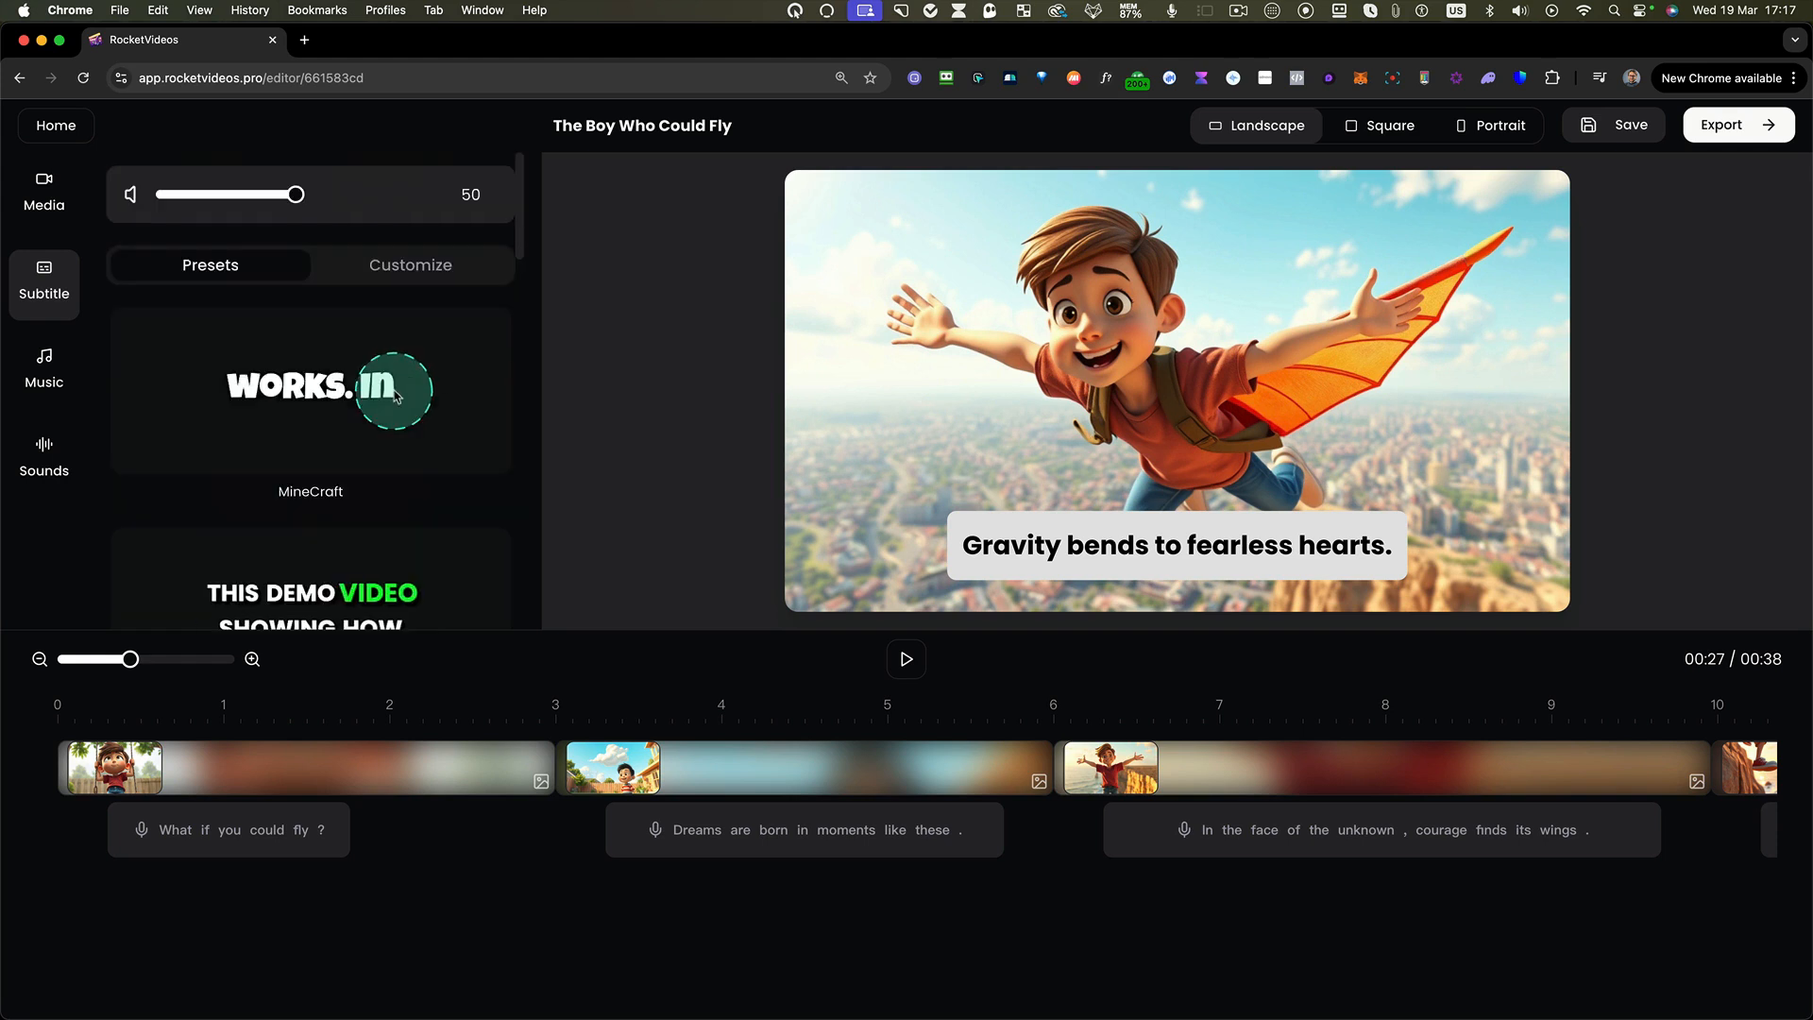
# - Customize the subtitle text with italic style, all-uppercase case and centre alignment
pyautogui.click(439, 264)
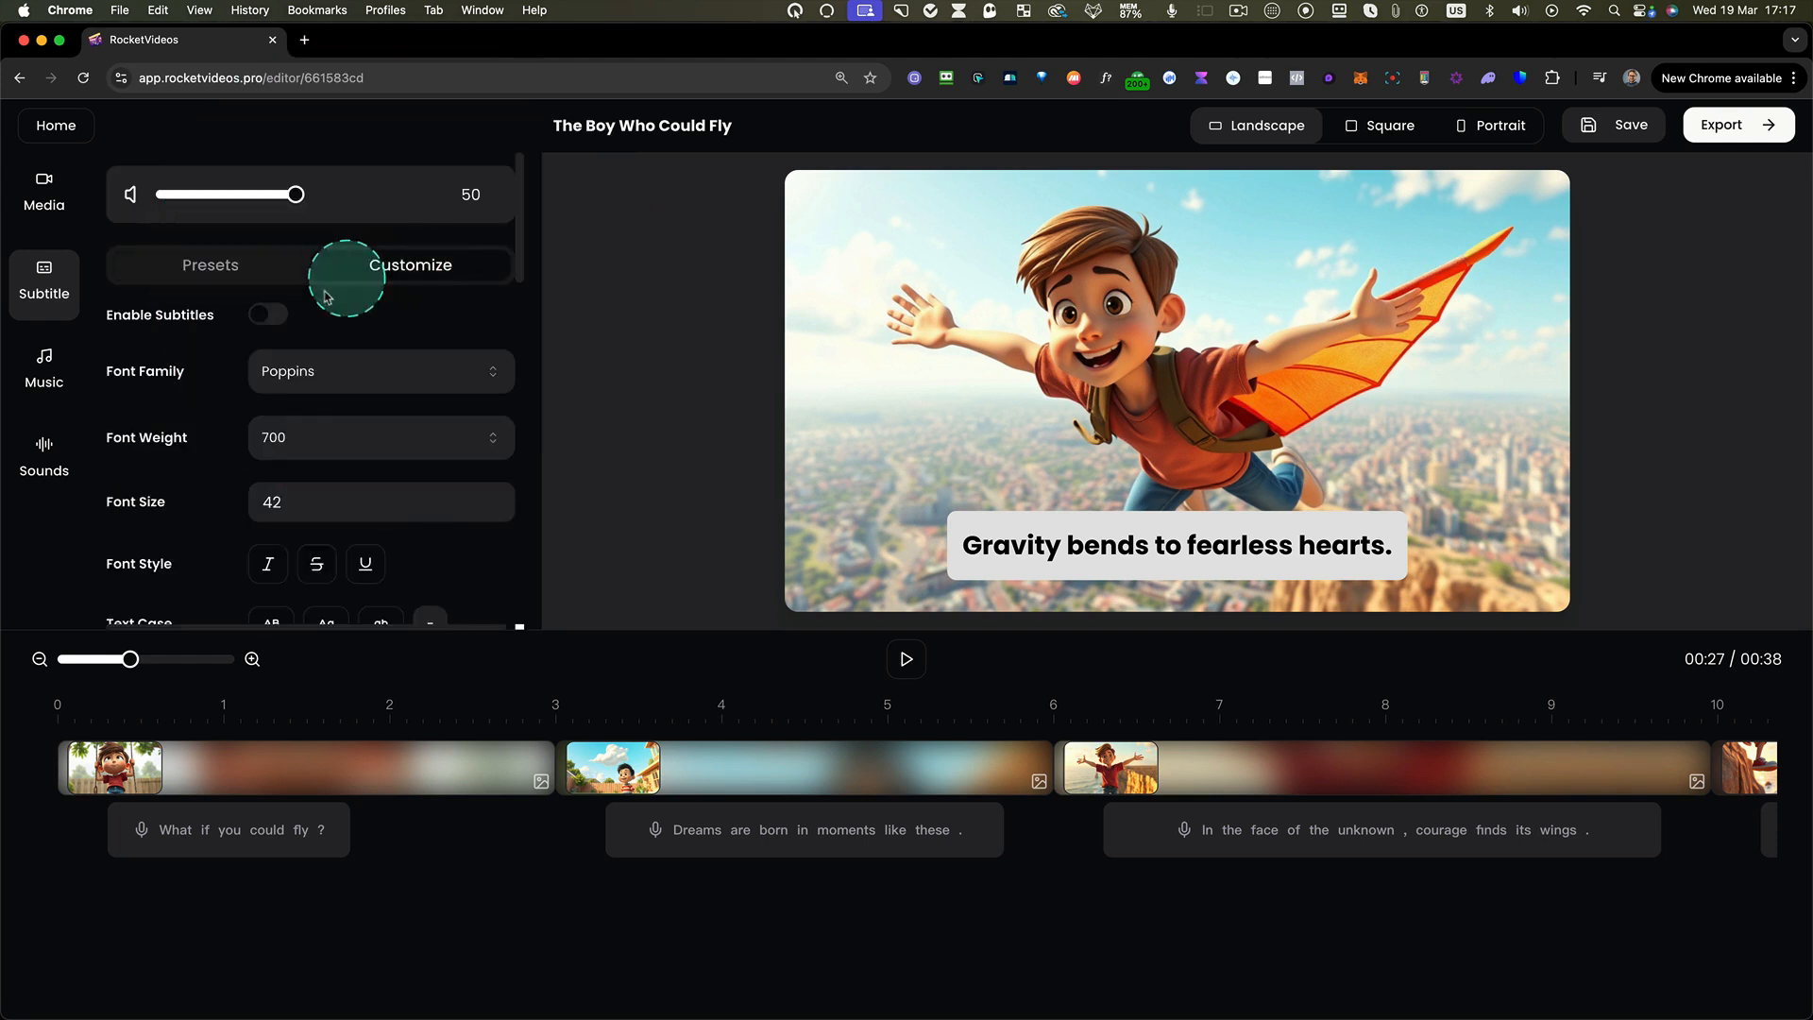
pyautogui.scroll(-3, 304, 475)
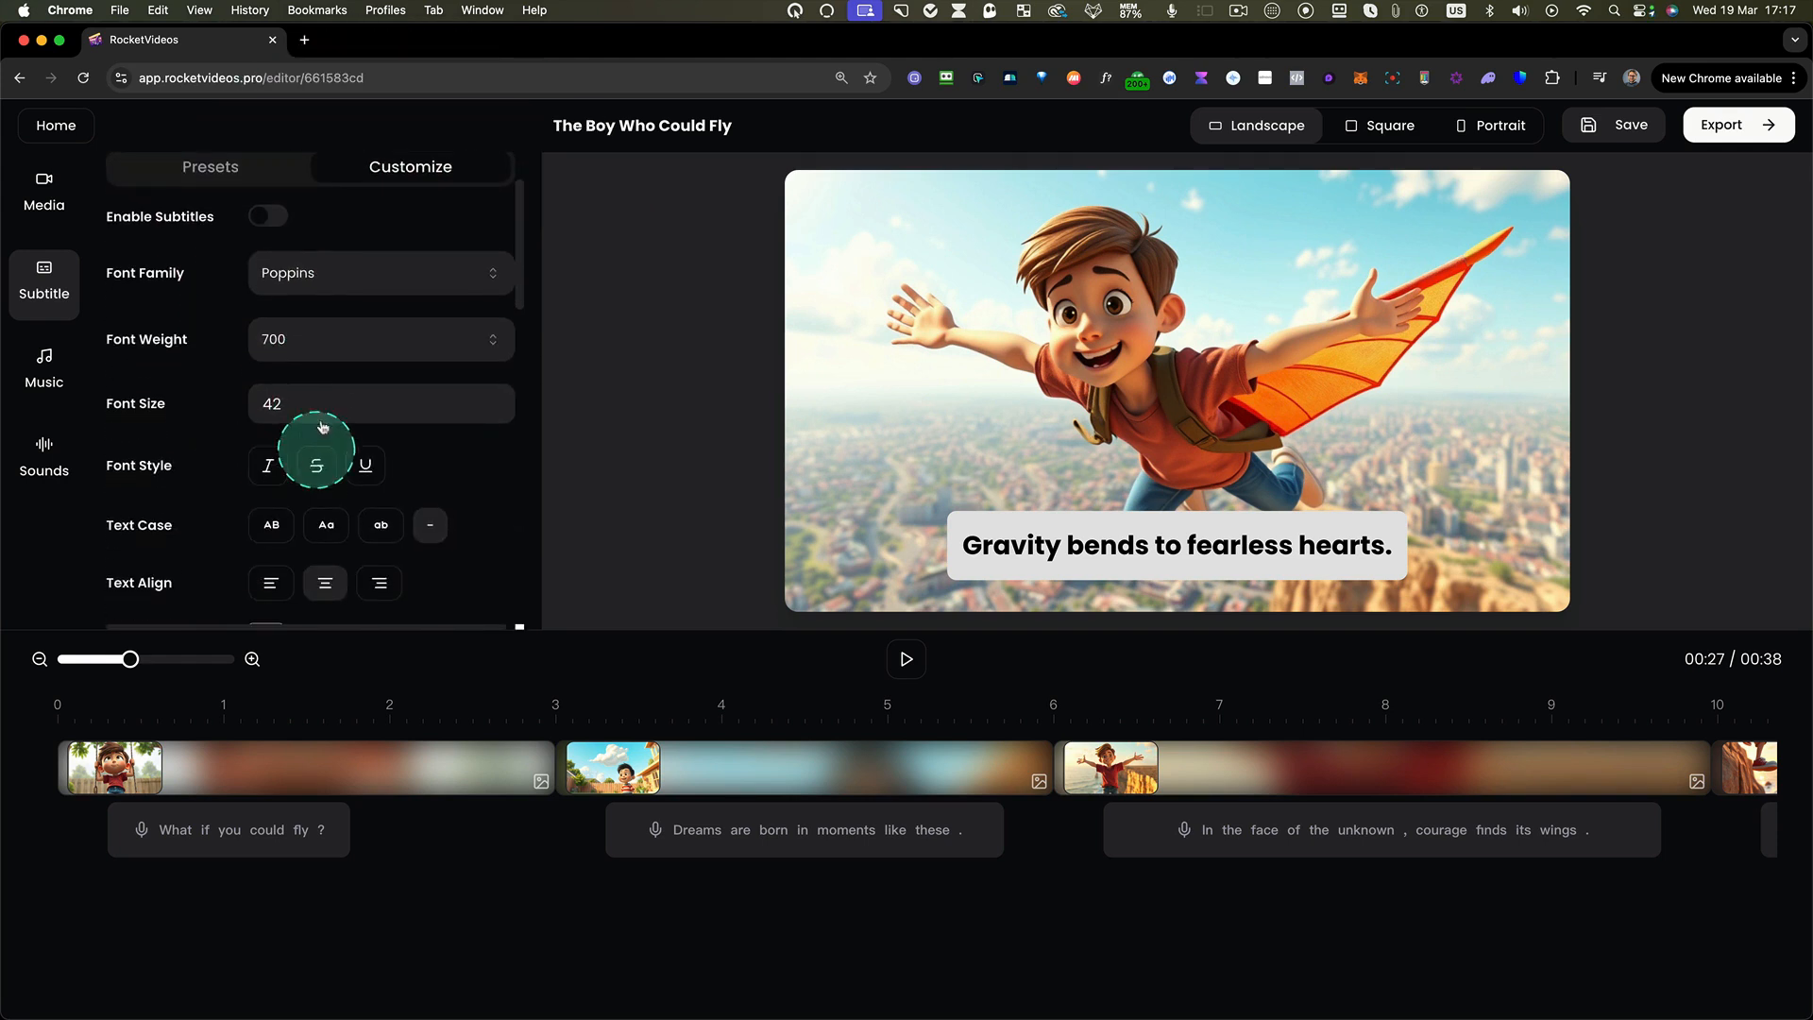
pyautogui.scroll(-3, 296, 348)
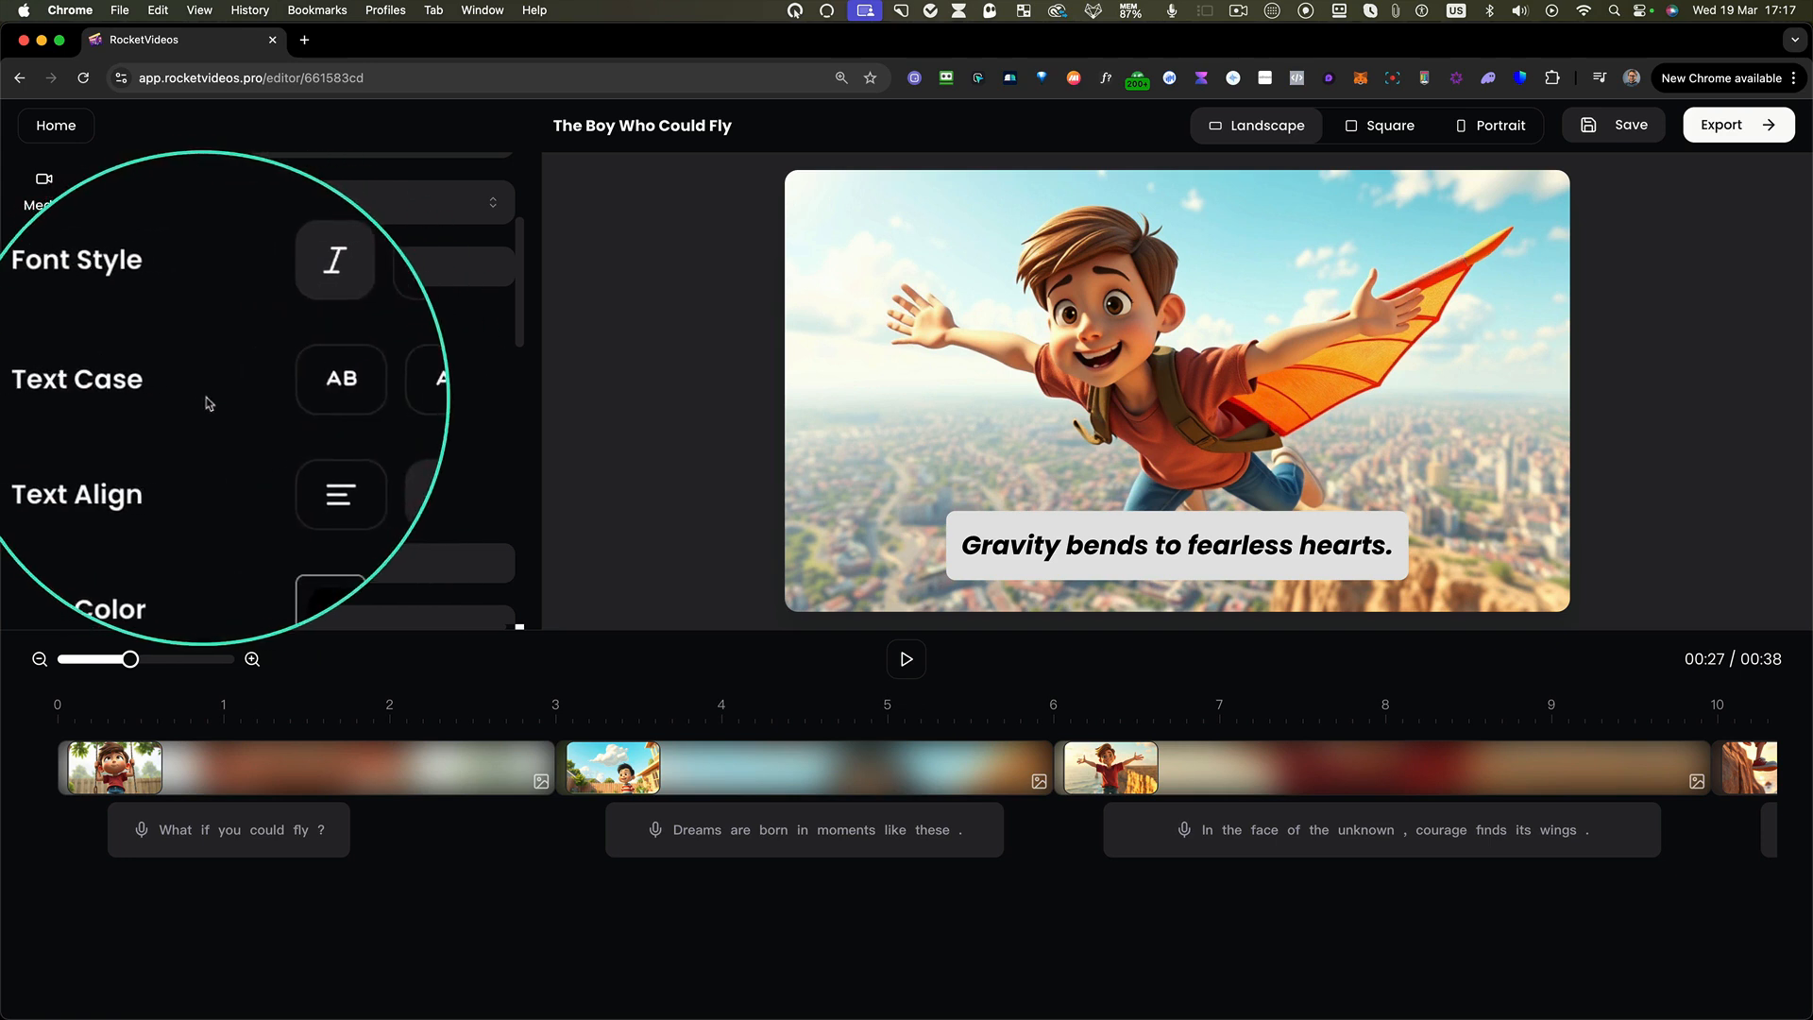
pyautogui.click(277, 390)
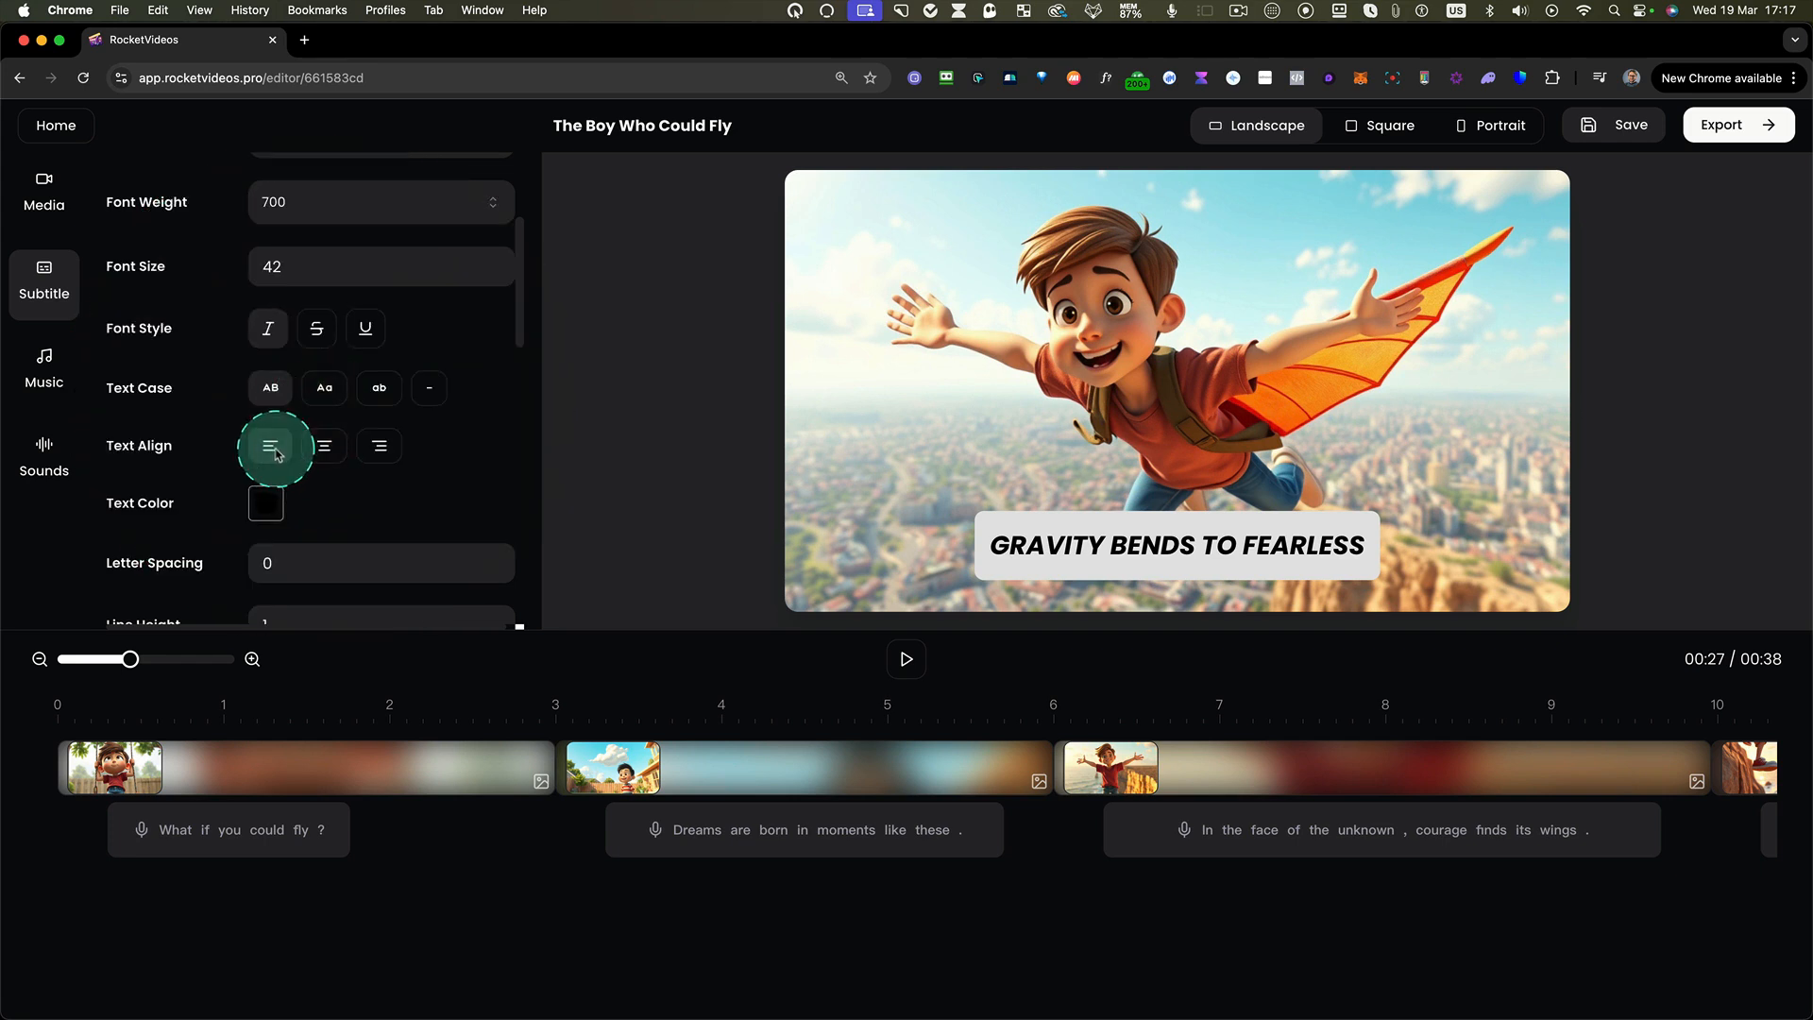
pyautogui.click(335, 448)
pyautogui.scroll(-2, 283, 425)
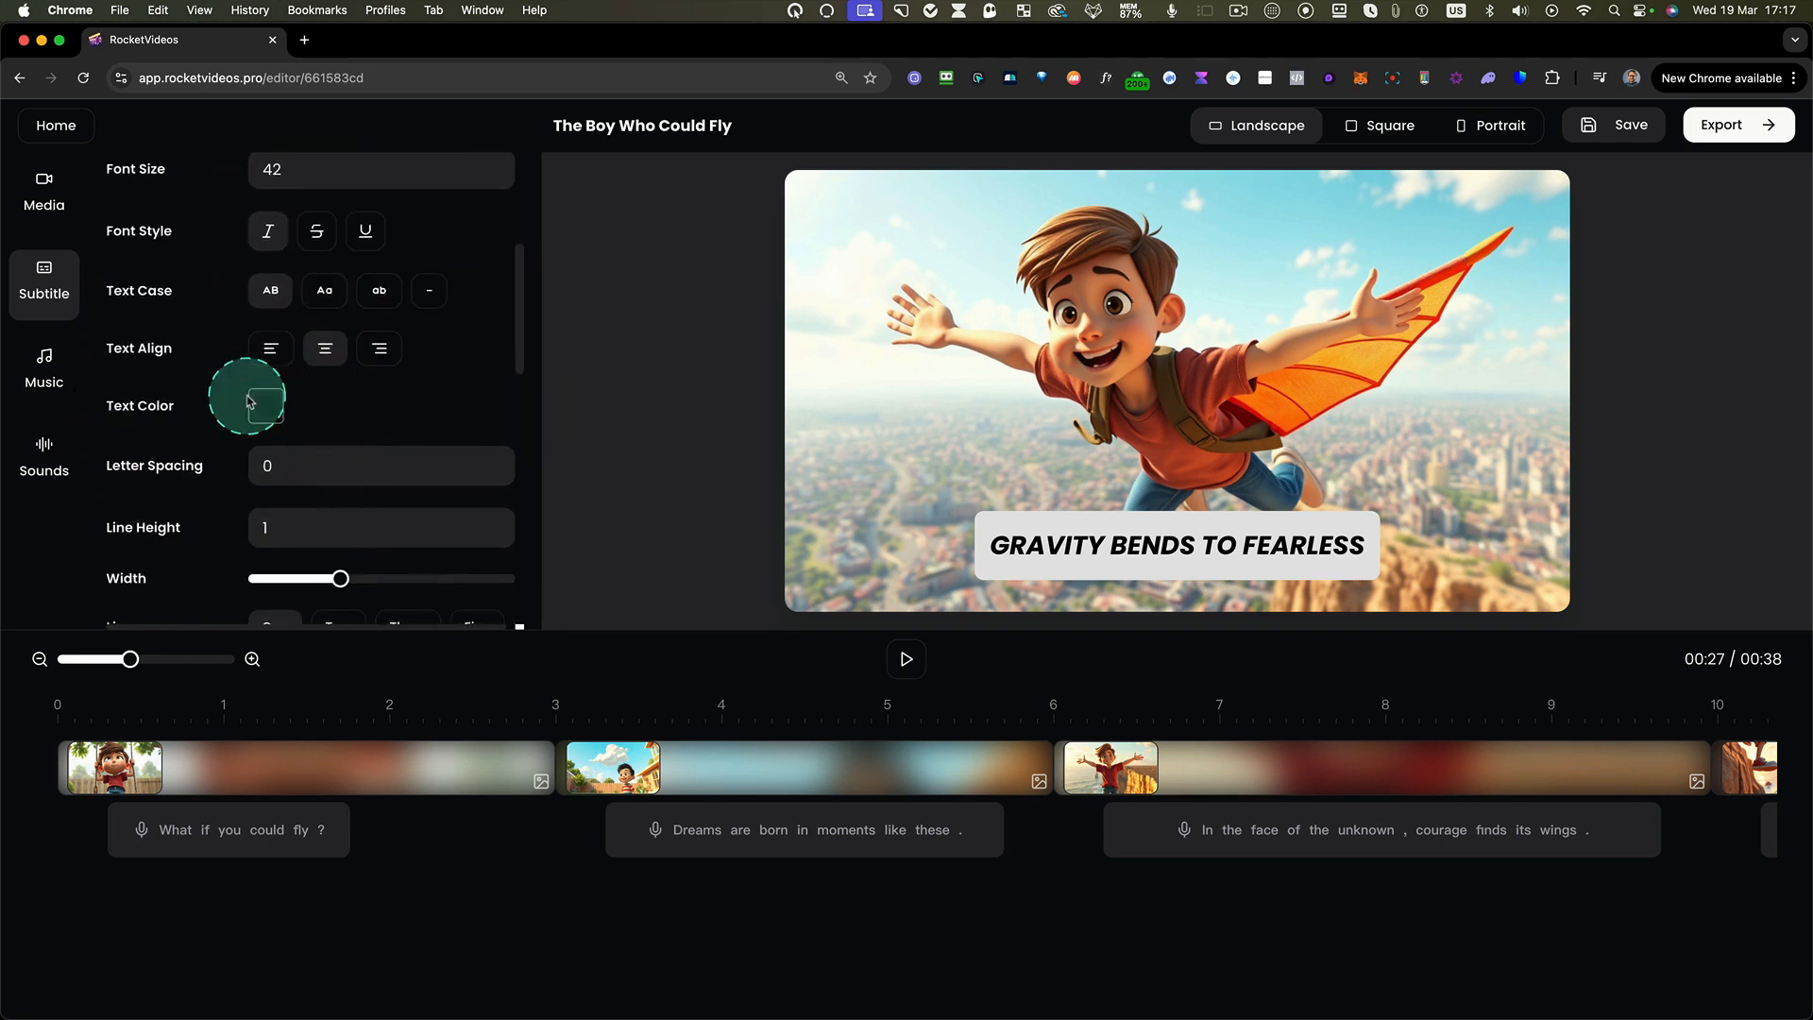
# - Change the subtitle text color to red, #de0909
pyautogui.click(265, 412)
pyautogui.click(363, 476)
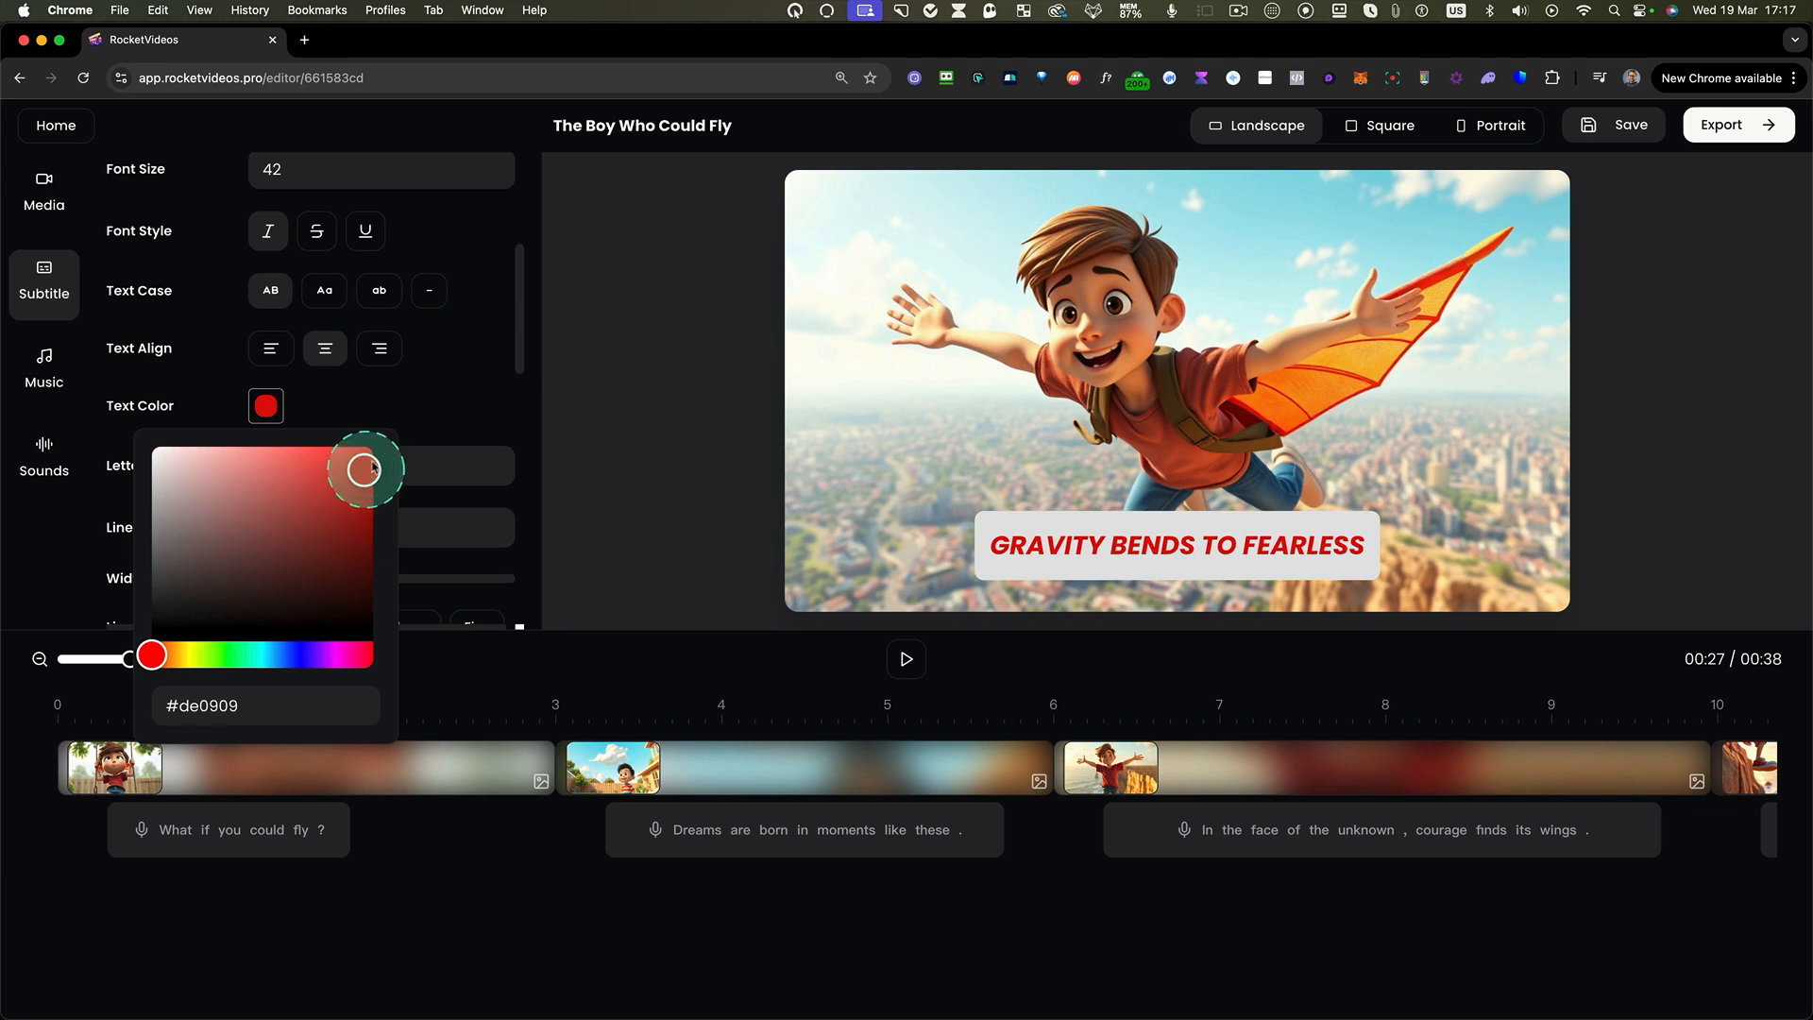
pyautogui.click(423, 407)
# - Increase the subtitle width so the whole sentence fits on one line
pyautogui.scroll(-3, 449, 404)
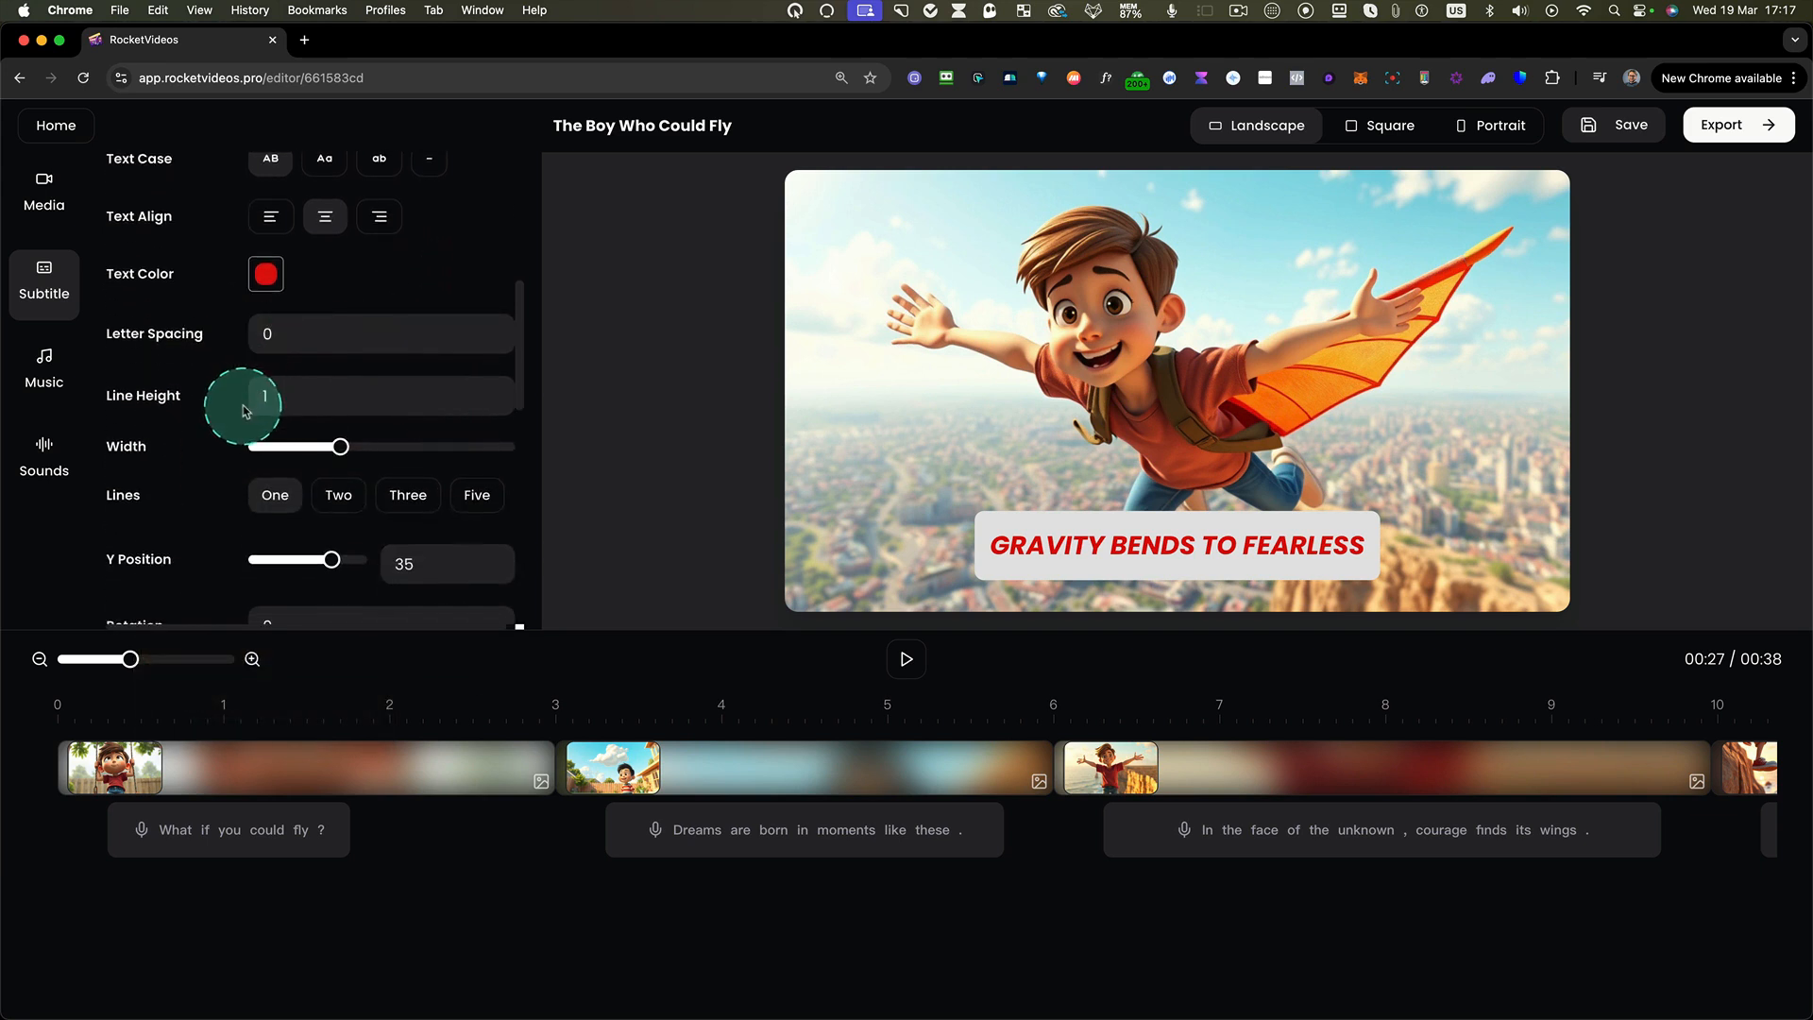
pyautogui.scroll(-2, 255, 401)
pyautogui.moveTo(338, 354); pyautogui.dragTo(370, 356)
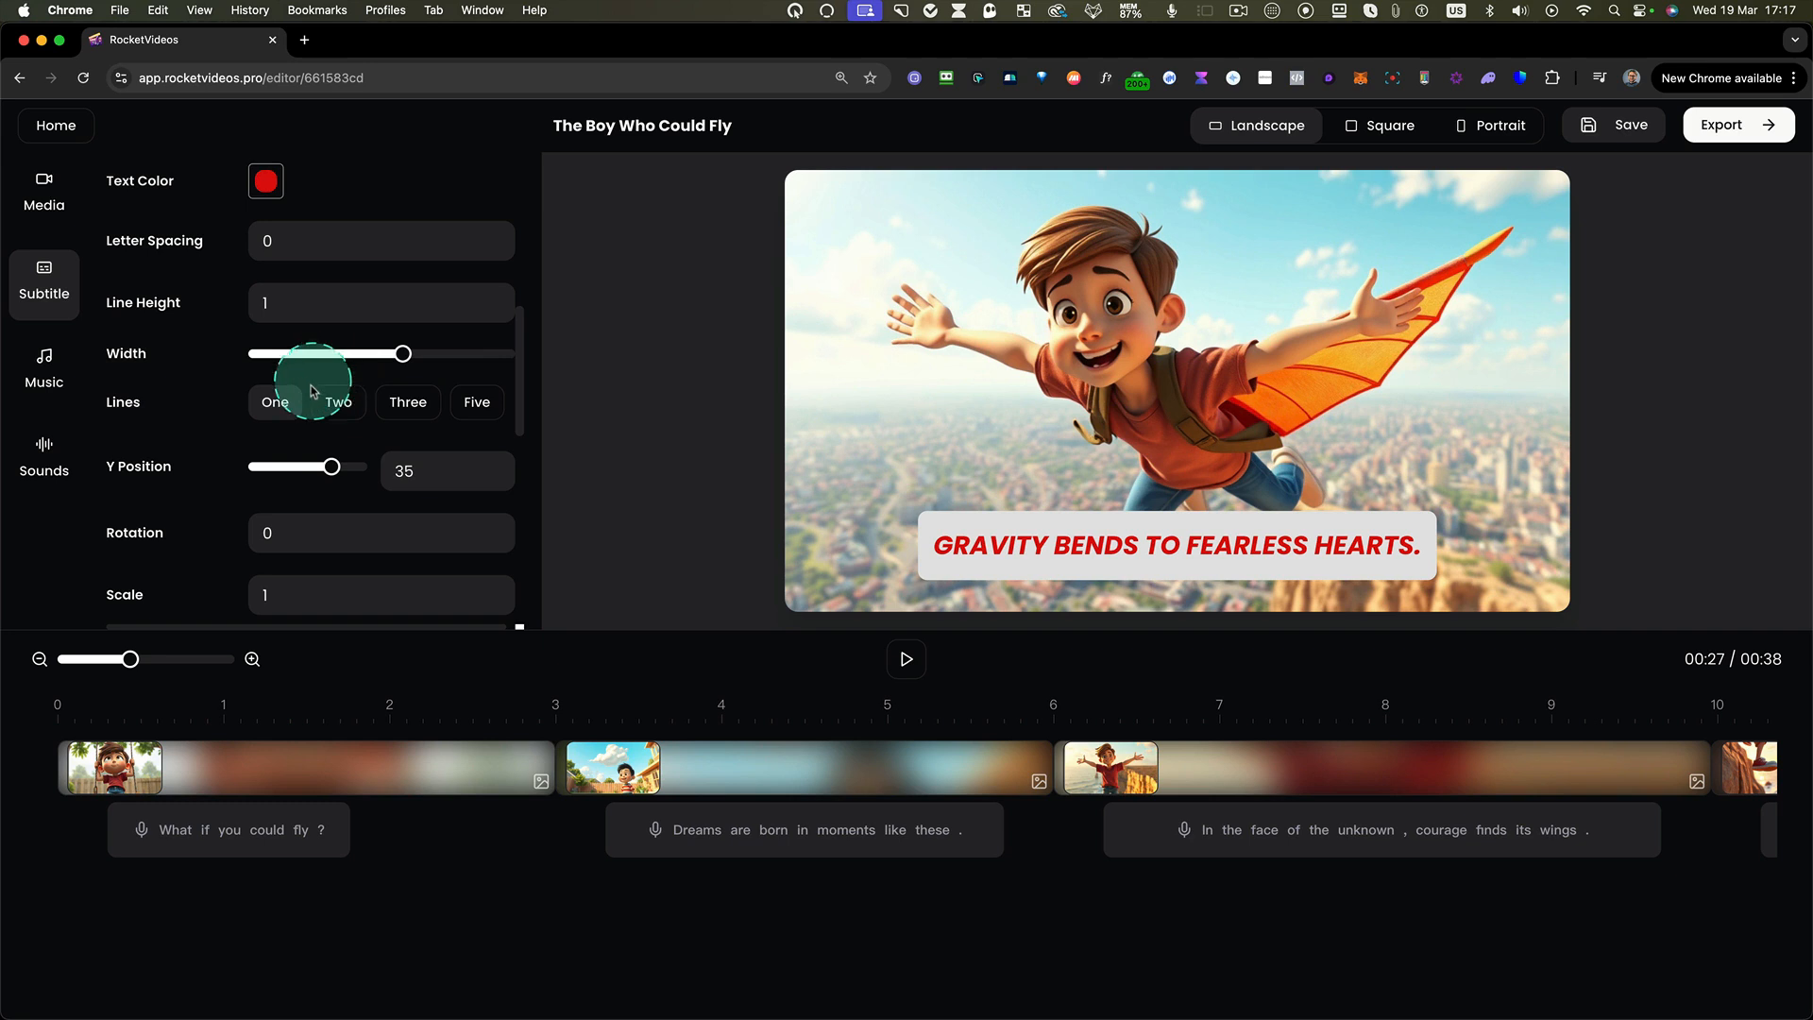
# - Try showing the subtitles on three lines, and return them to one line
pyautogui.scroll(-1, 316, 403)
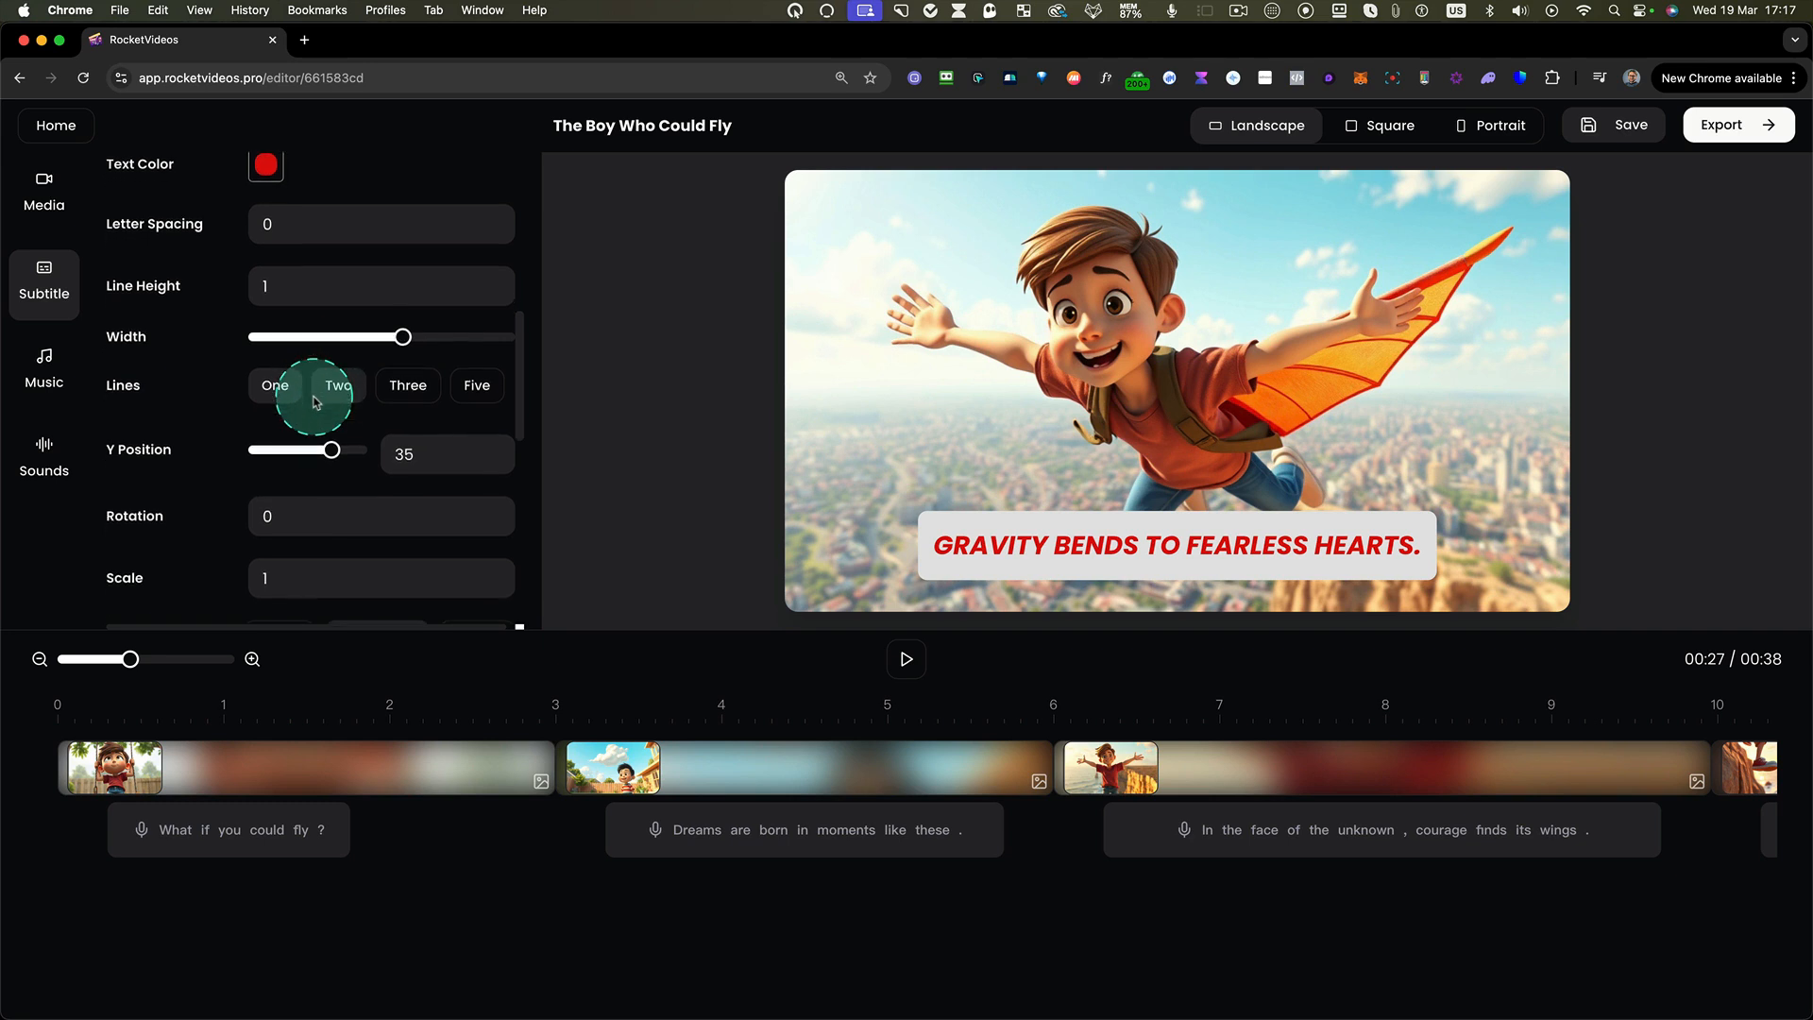
pyautogui.scroll(-1, 333, 404)
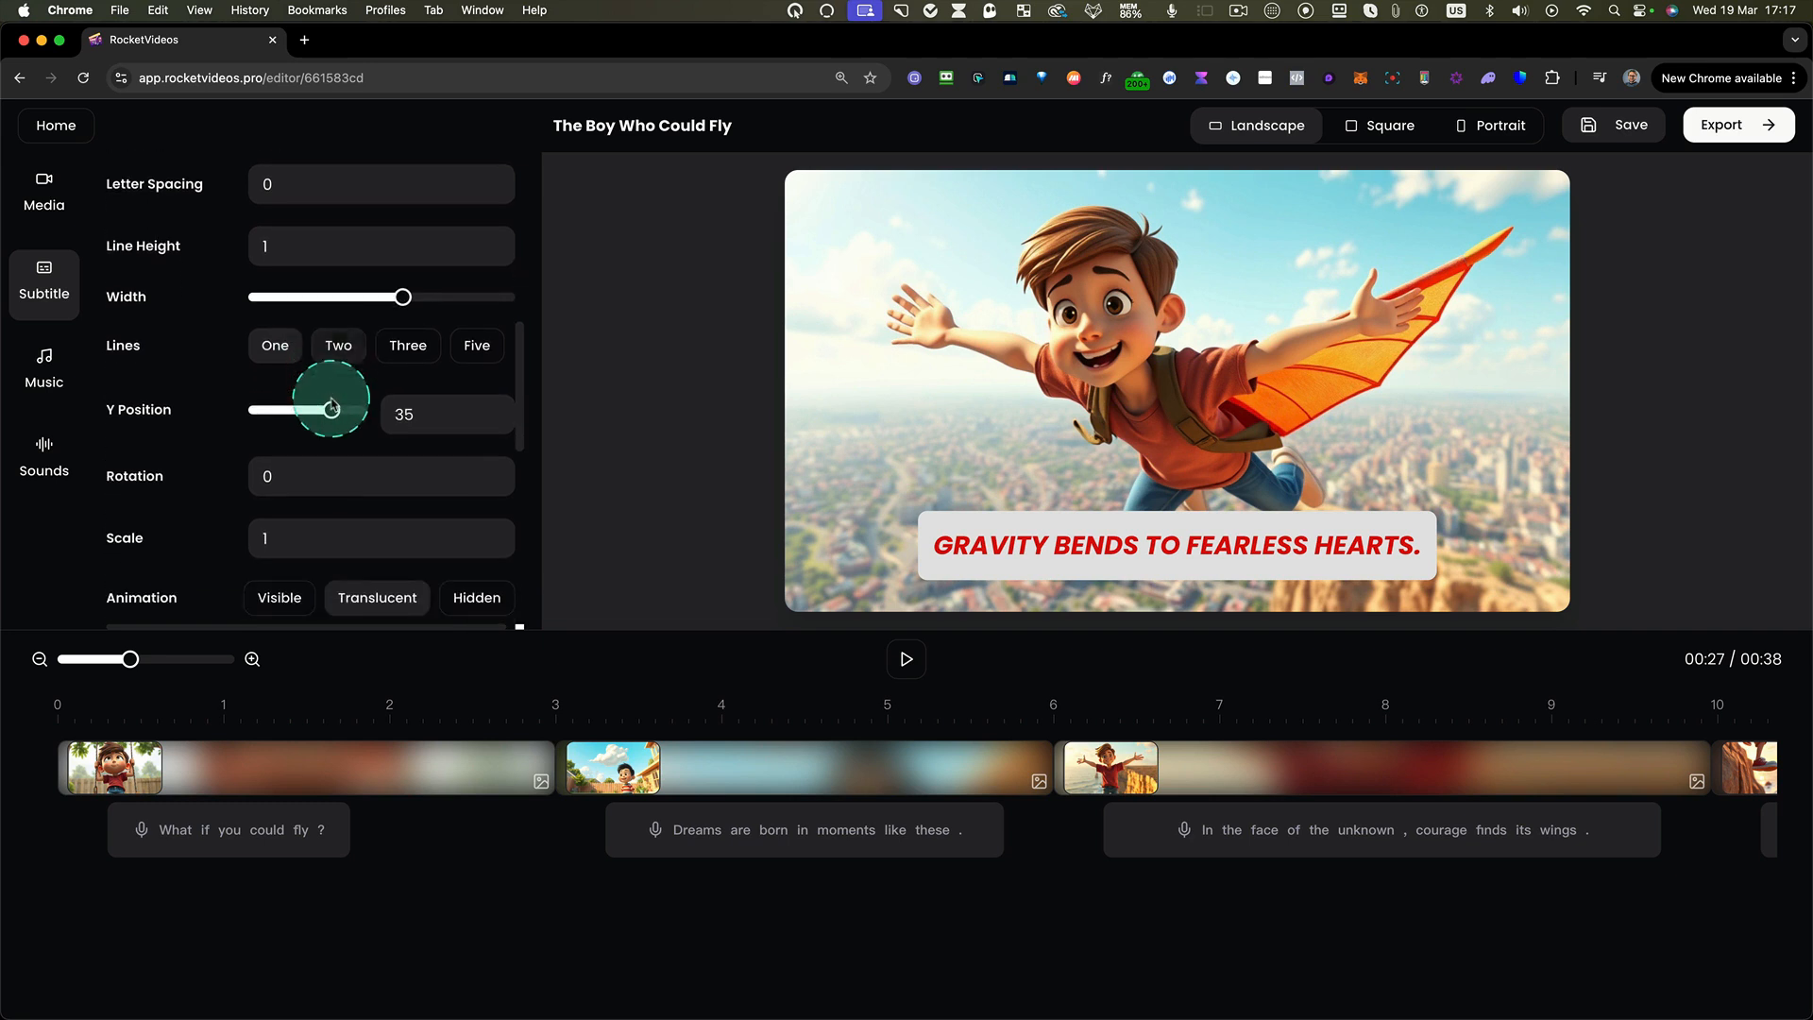
pyautogui.click(408, 347)
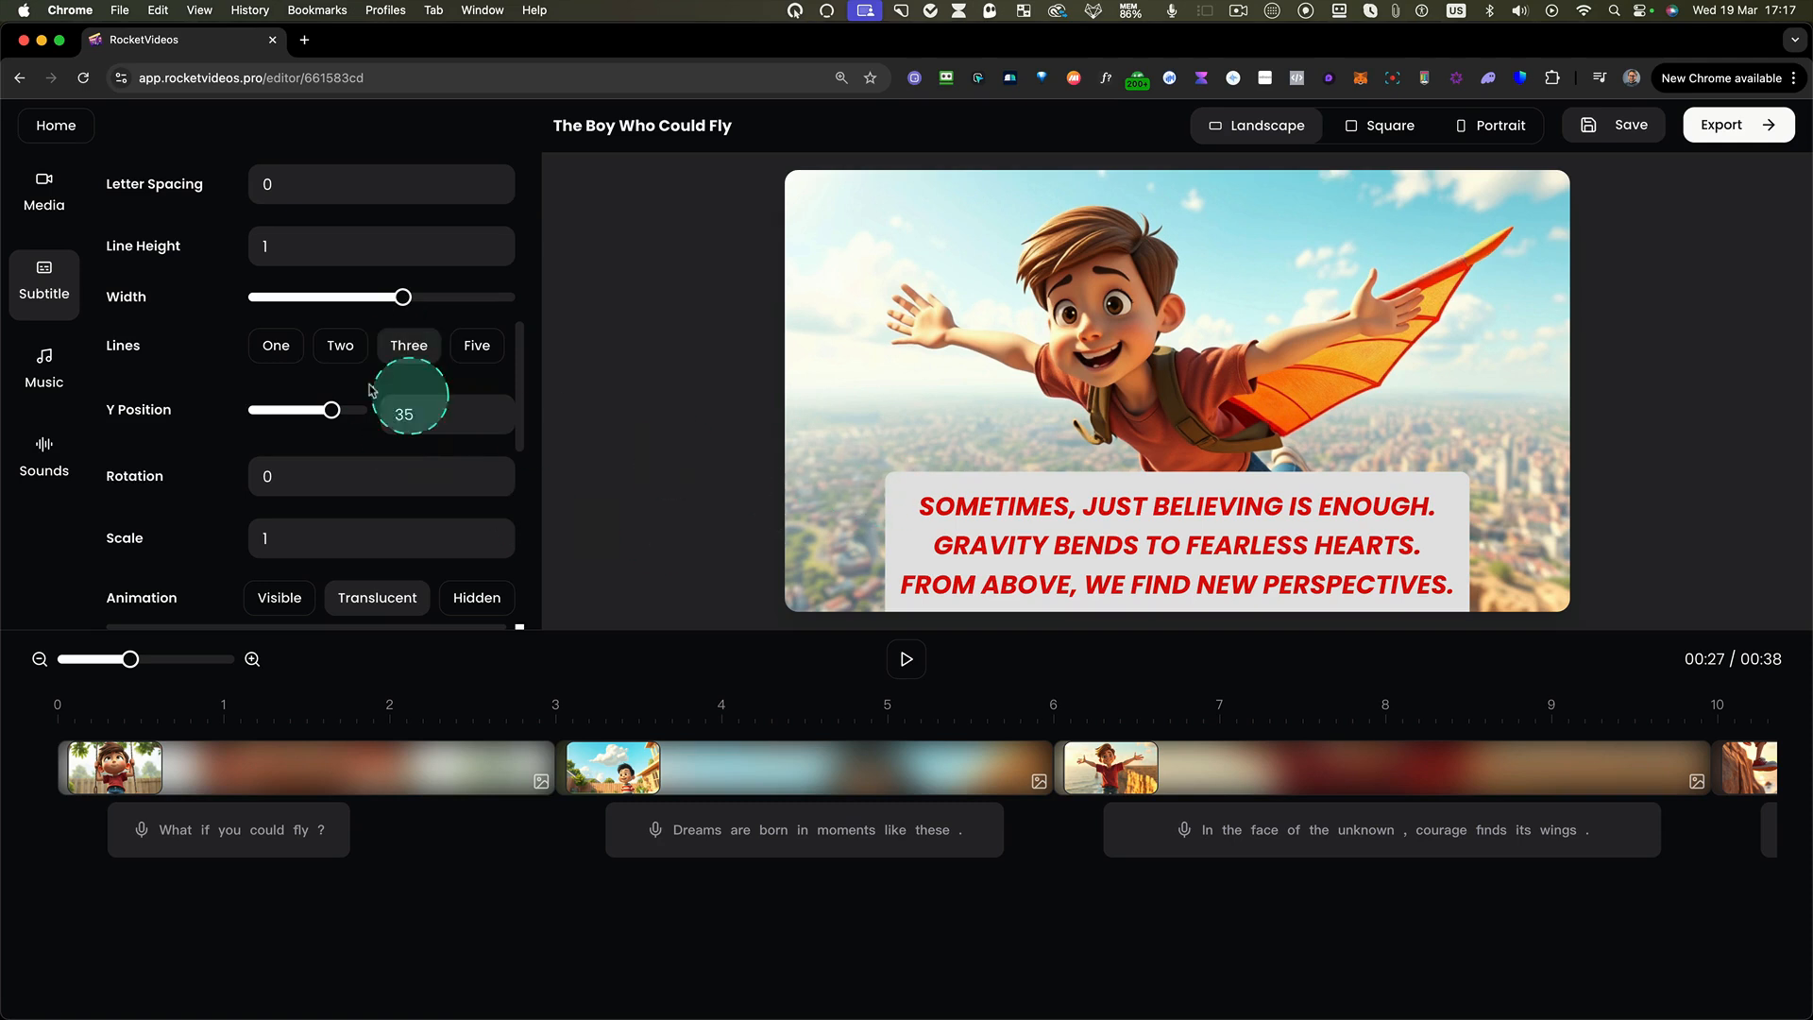
pyautogui.click(296, 350)
pyautogui.click(292, 353)
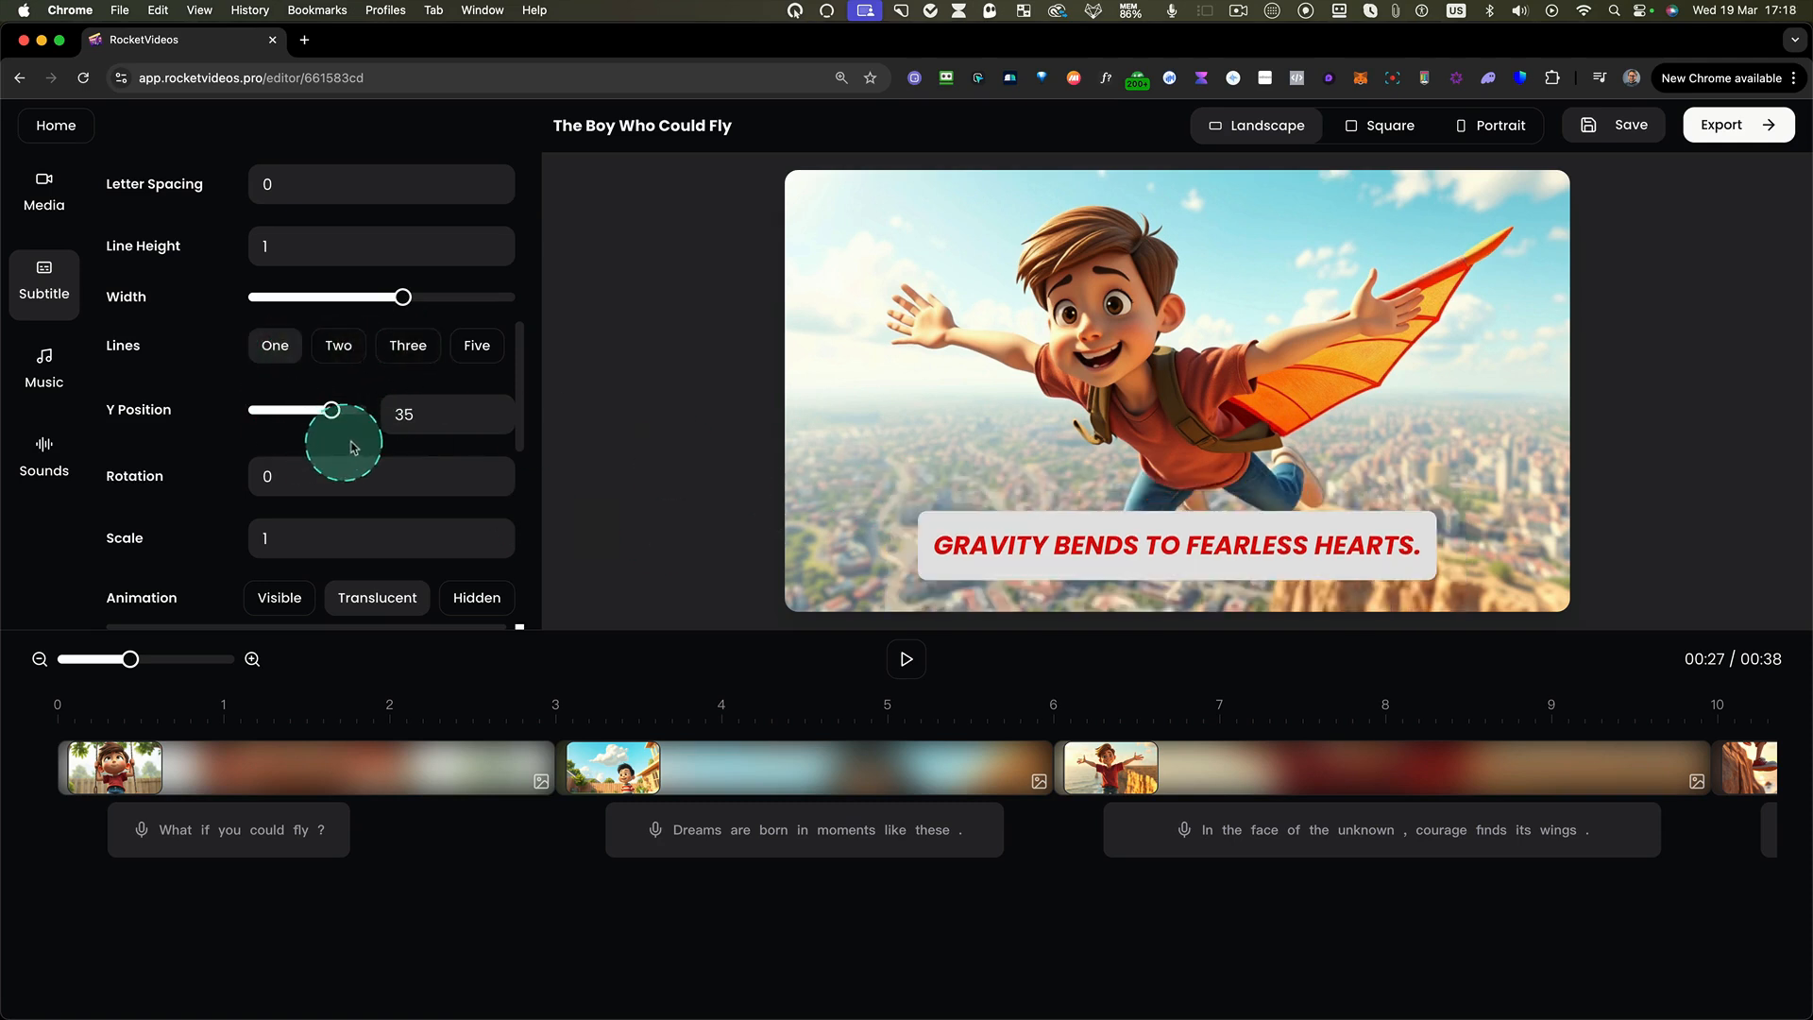
# - Set the subtitle animation to Hidden and the page animation to Fade
pyautogui.scroll(-3, 361, 461)
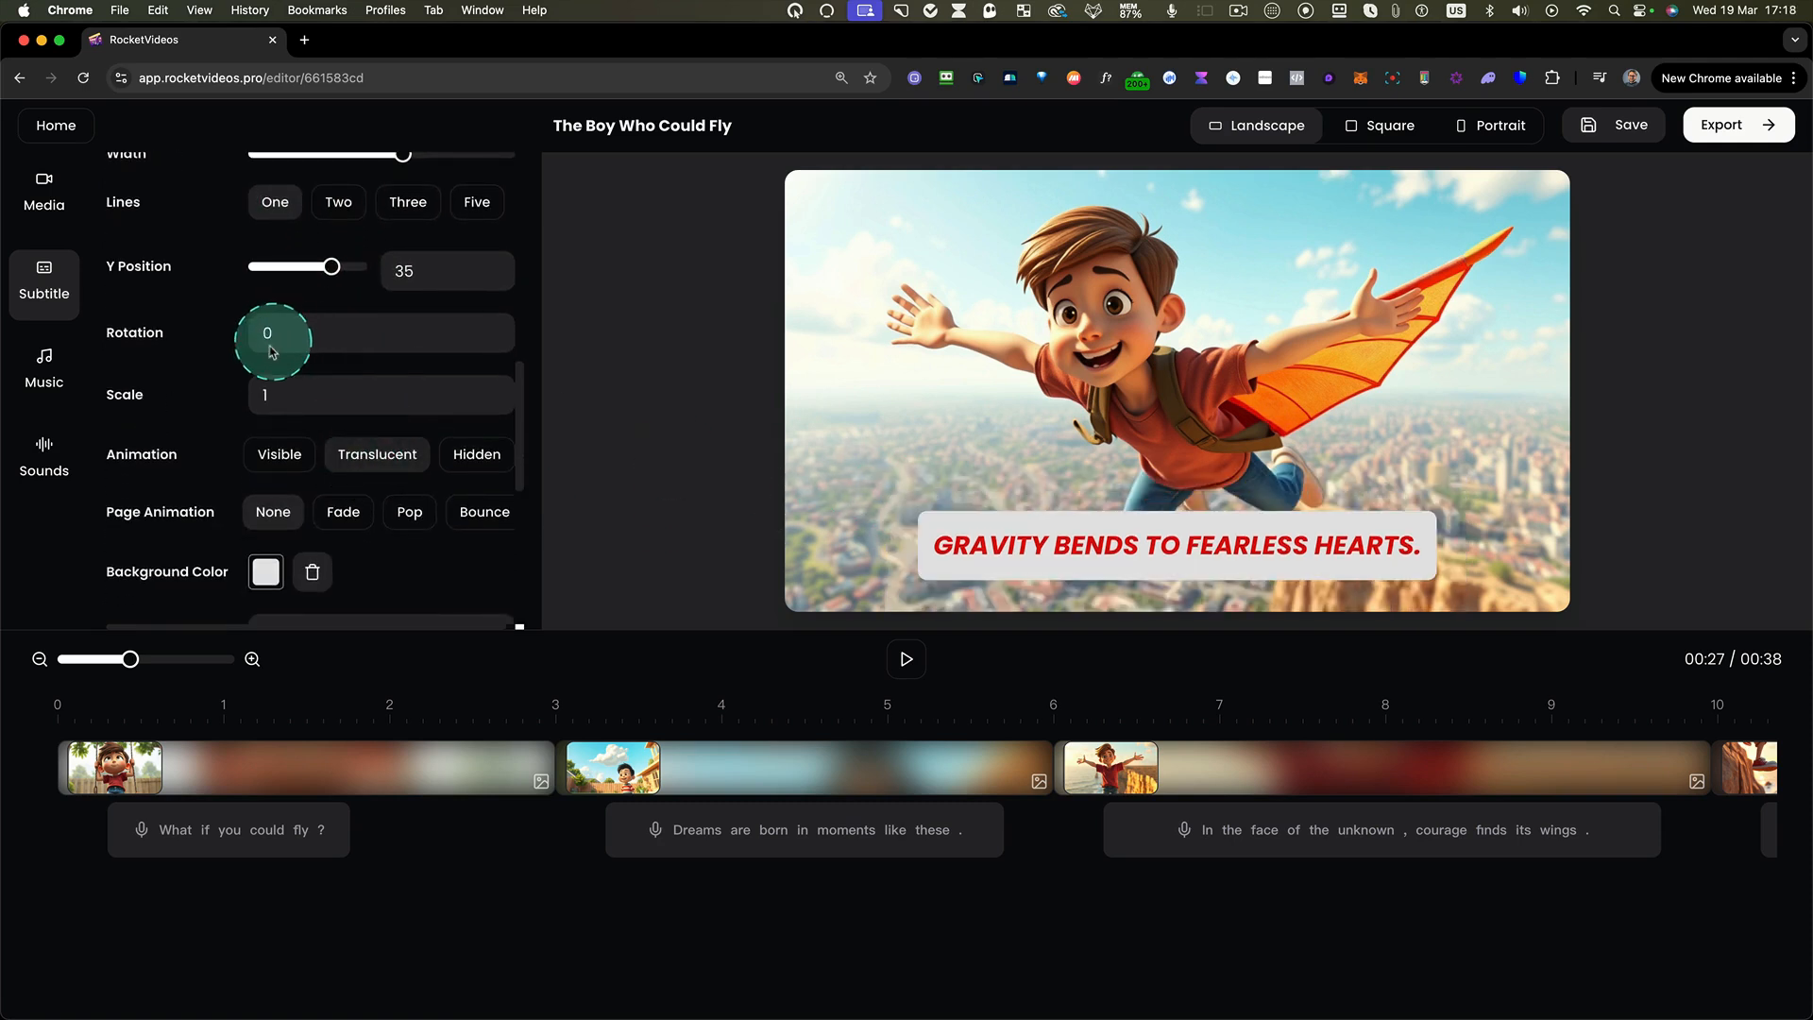
pyautogui.scroll(-1, 274, 402)
pyautogui.click(284, 403)
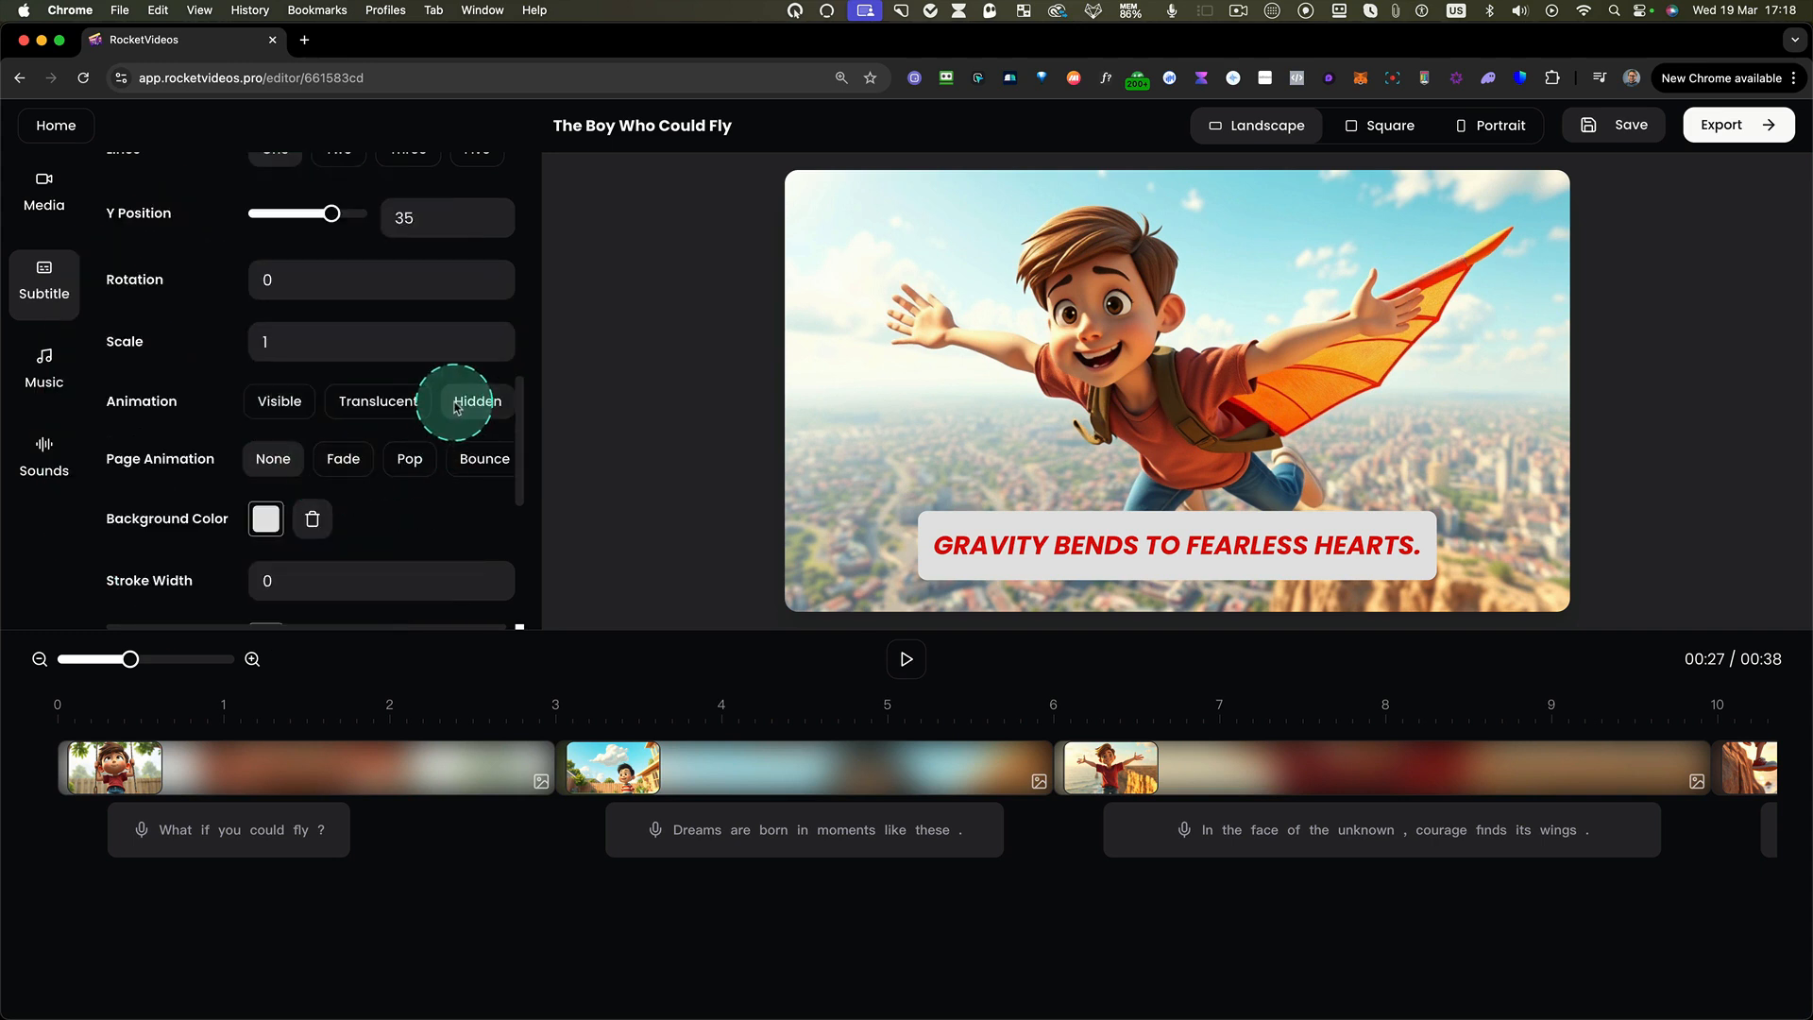
pyautogui.scroll(-2, 355, 467)
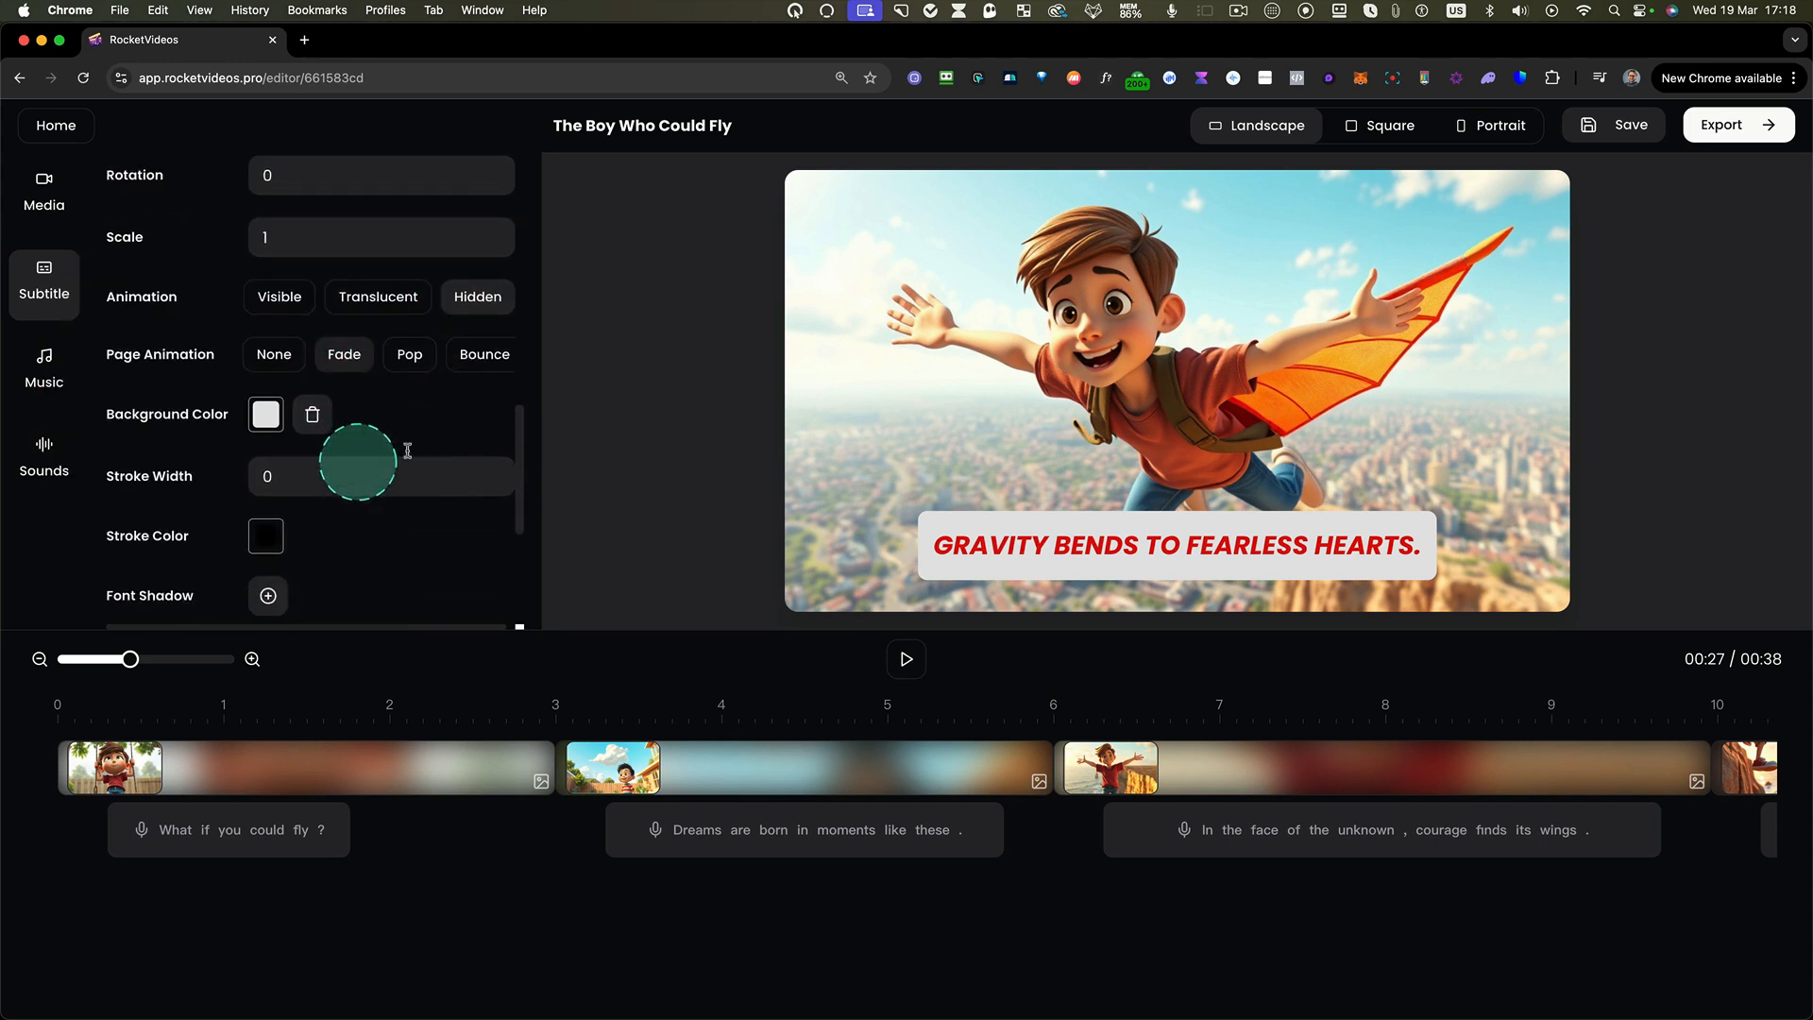
# - Add a font shadow to the subtitles and set its color to near-black #0a0a0a
pyautogui.scroll(-3, 422, 451)
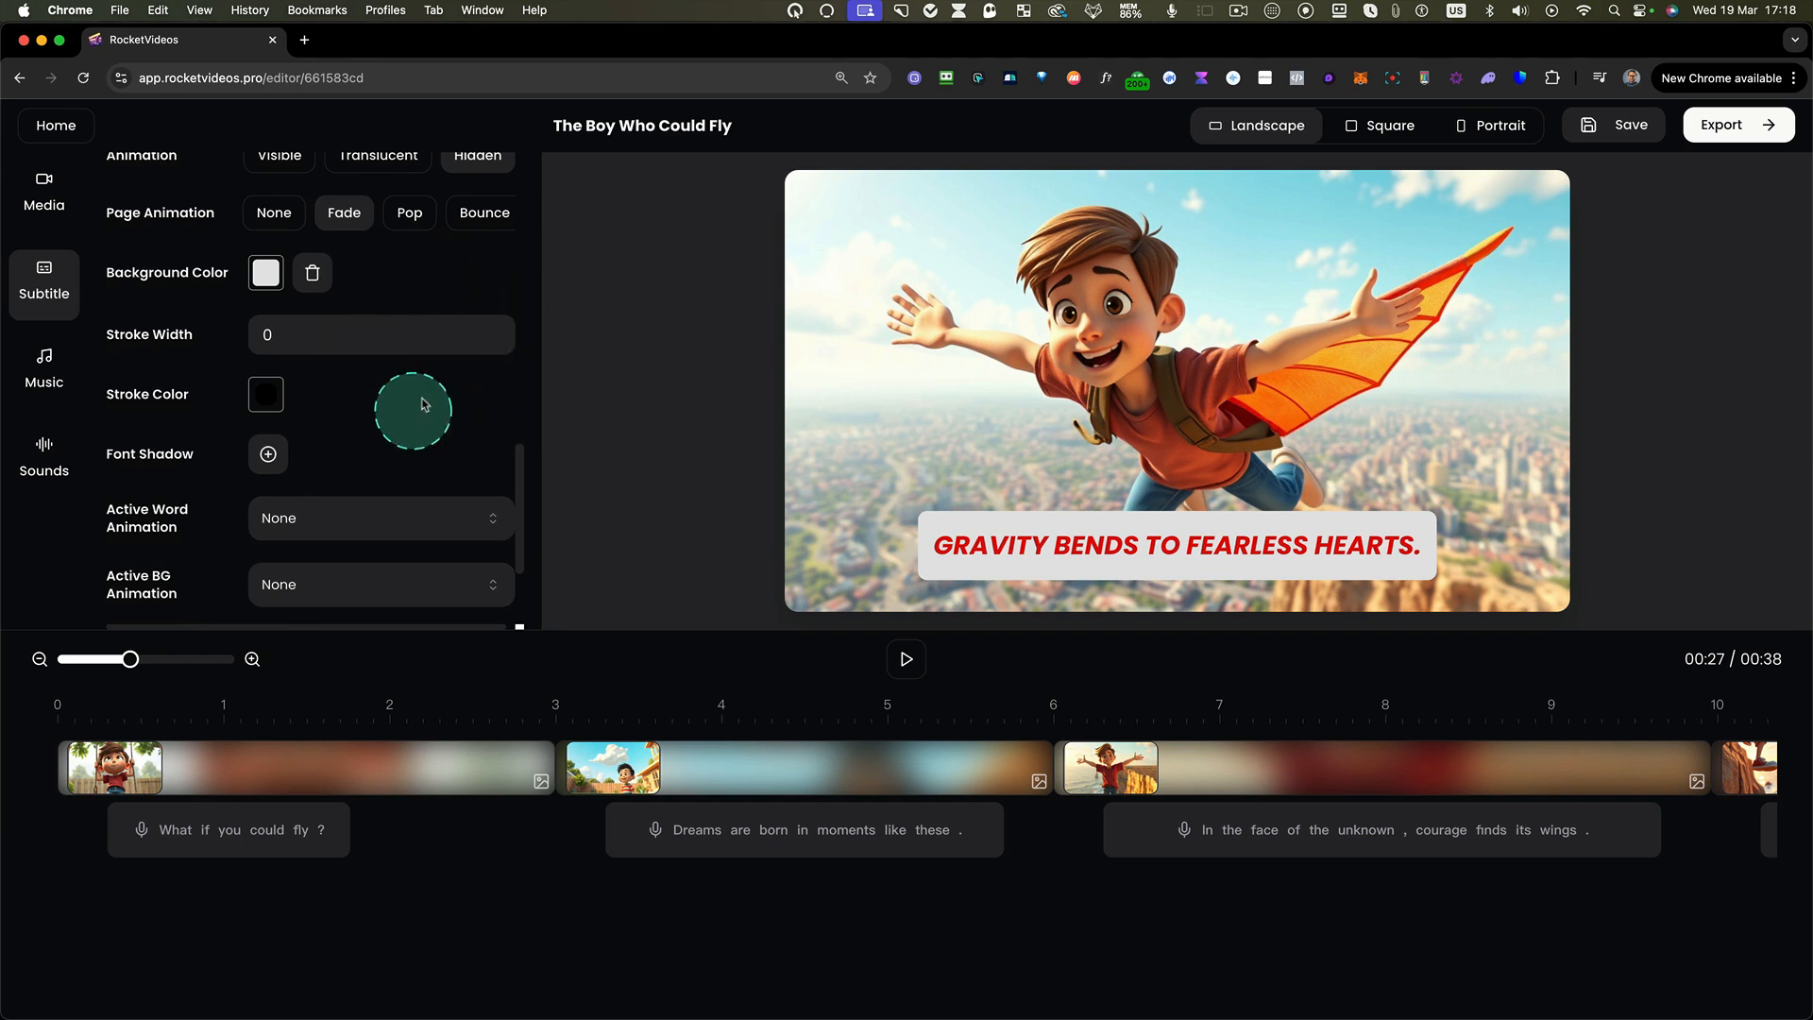
pyautogui.scroll(-1, 422, 398)
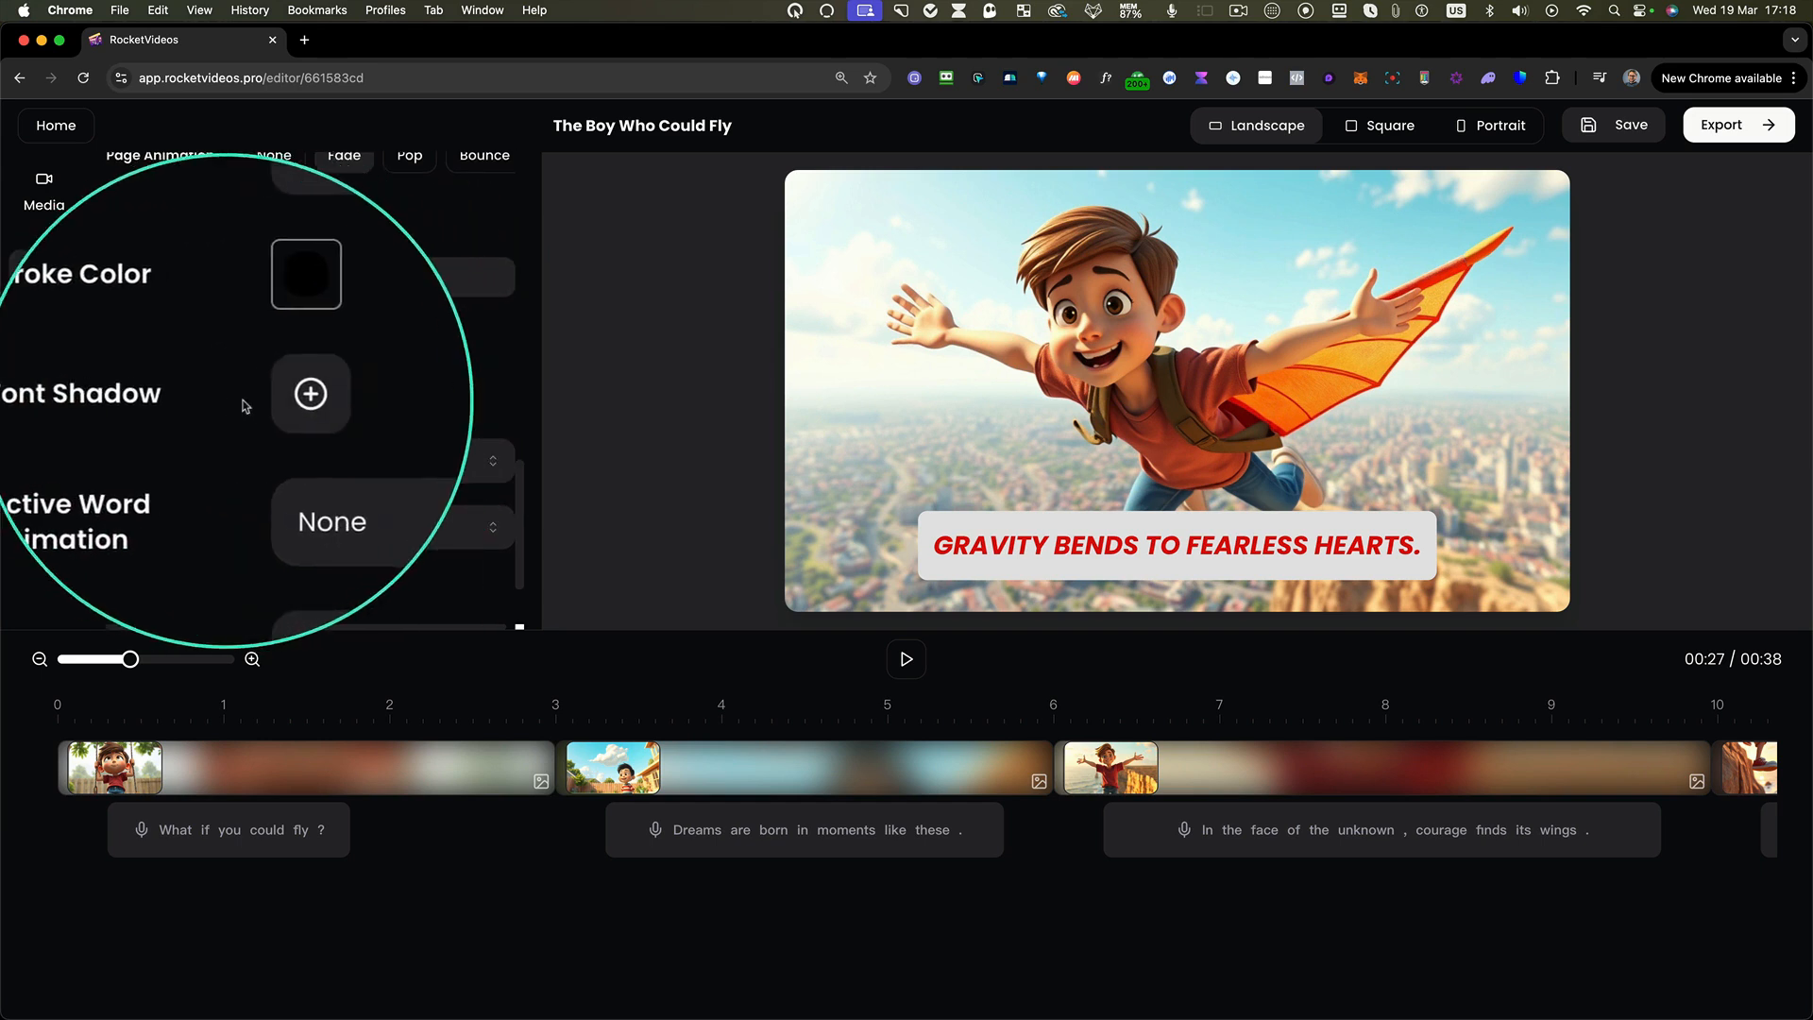
pyautogui.click(275, 397)
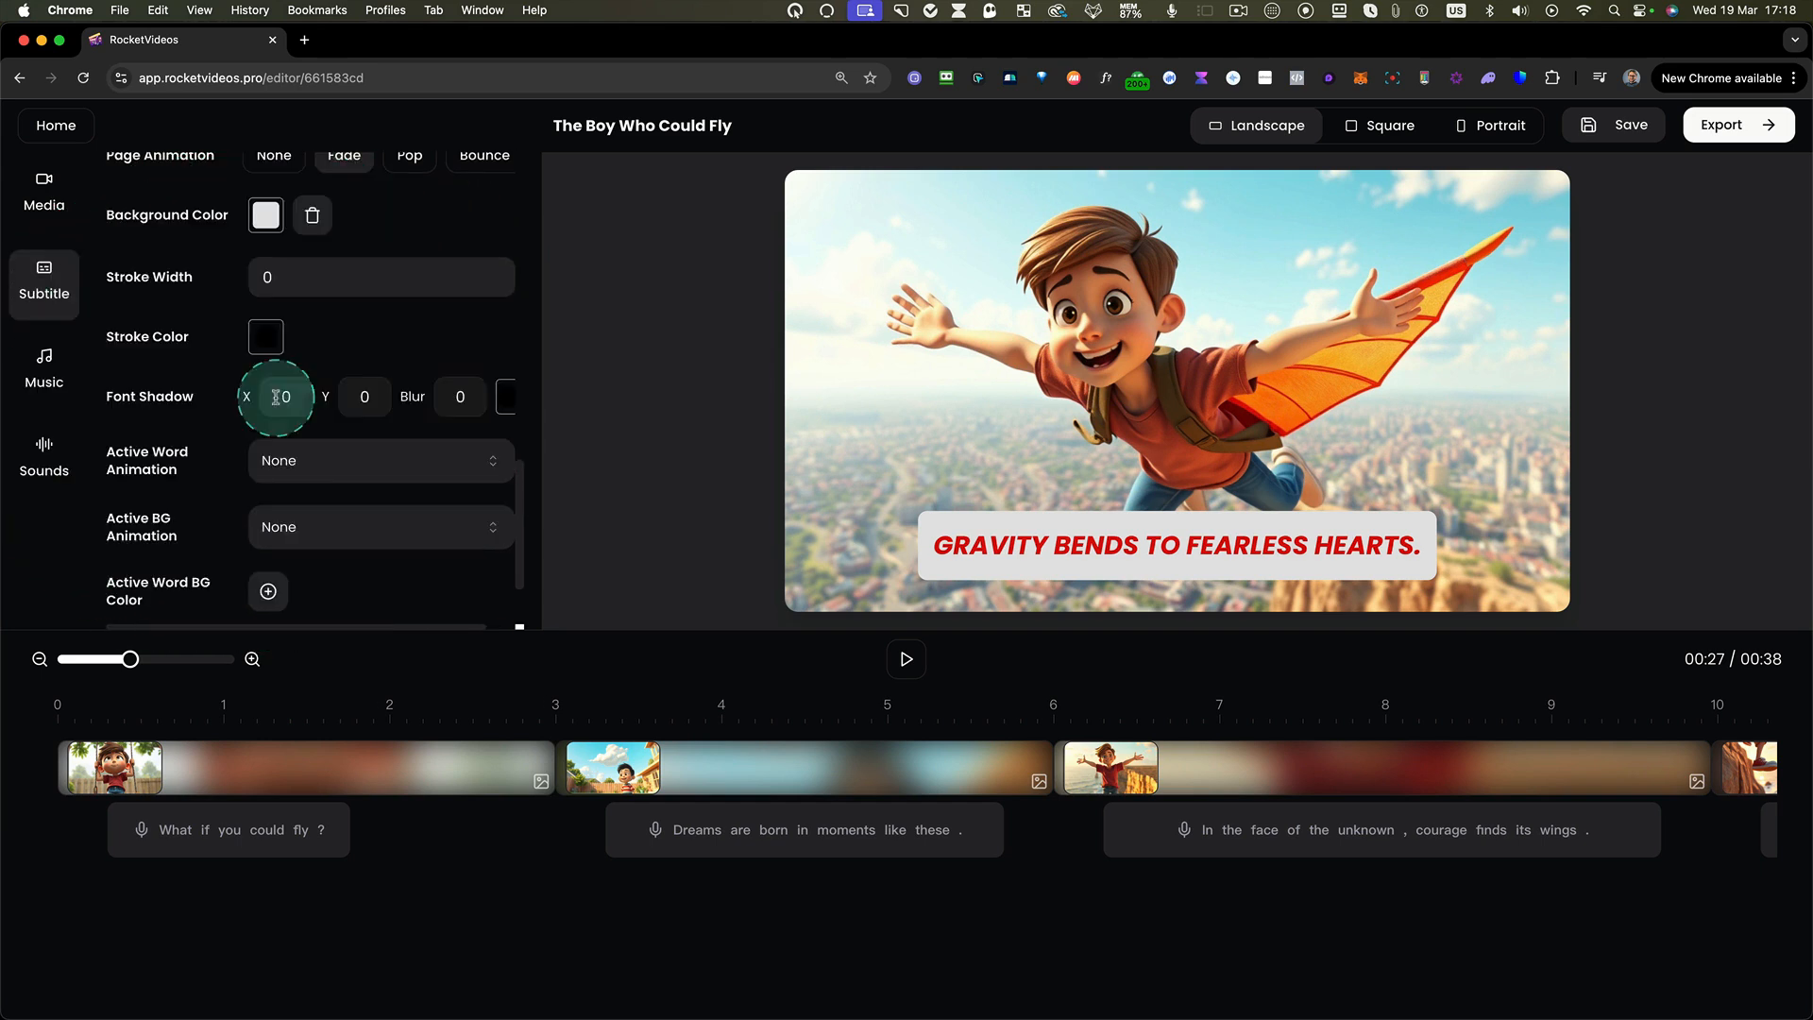
pyautogui.click(506, 396)
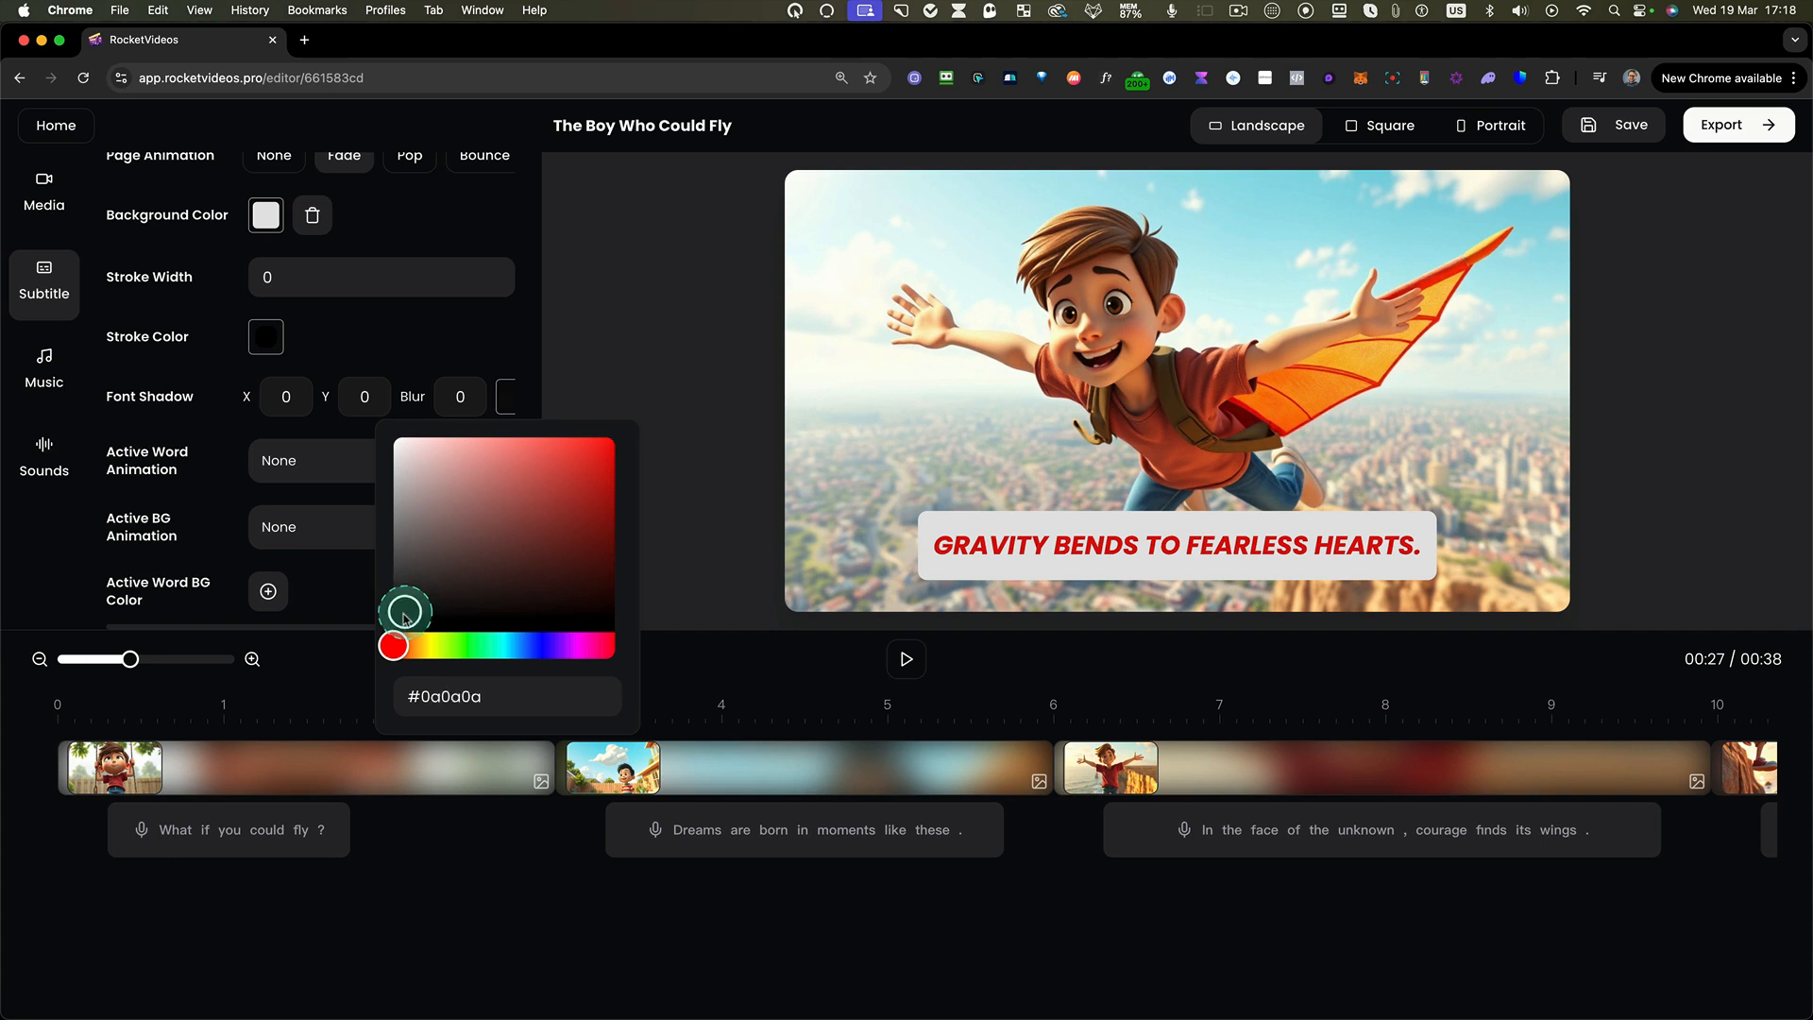
pyautogui.click(445, 325)
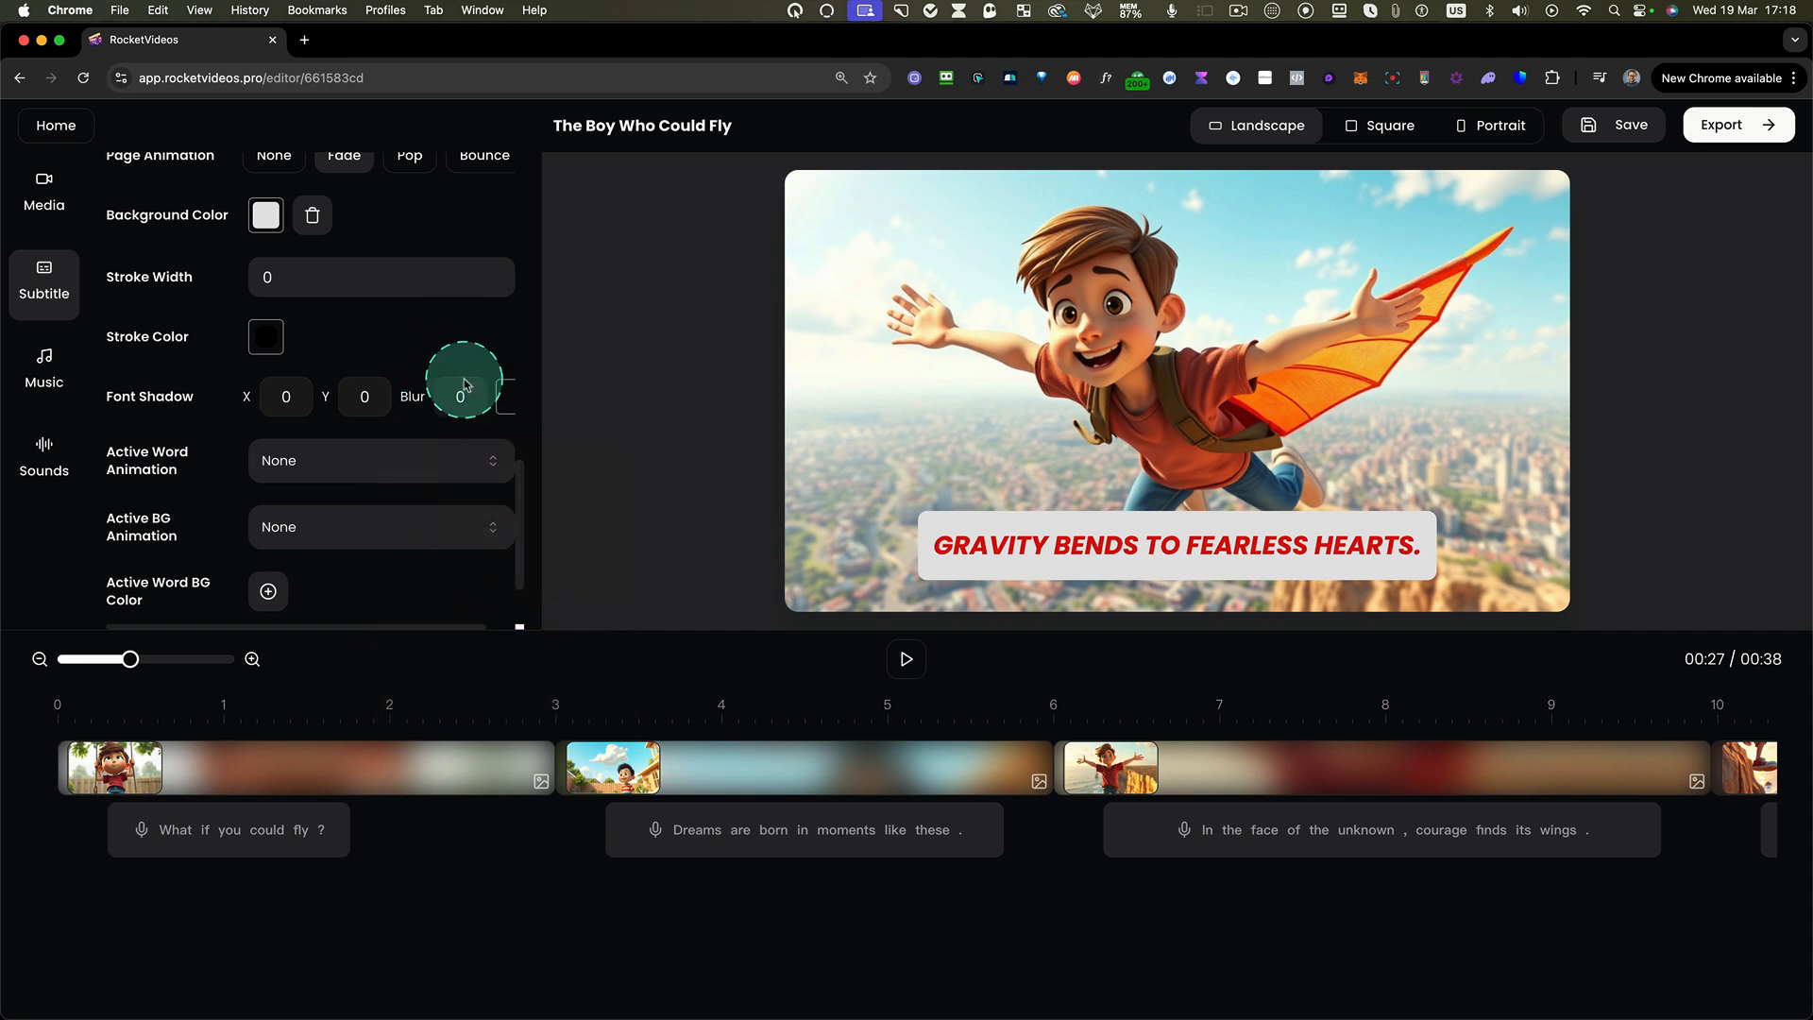
# - Set the font shadow offsets to X 1 and Y 1, with a blur of 3
pyautogui.click(325, 412)
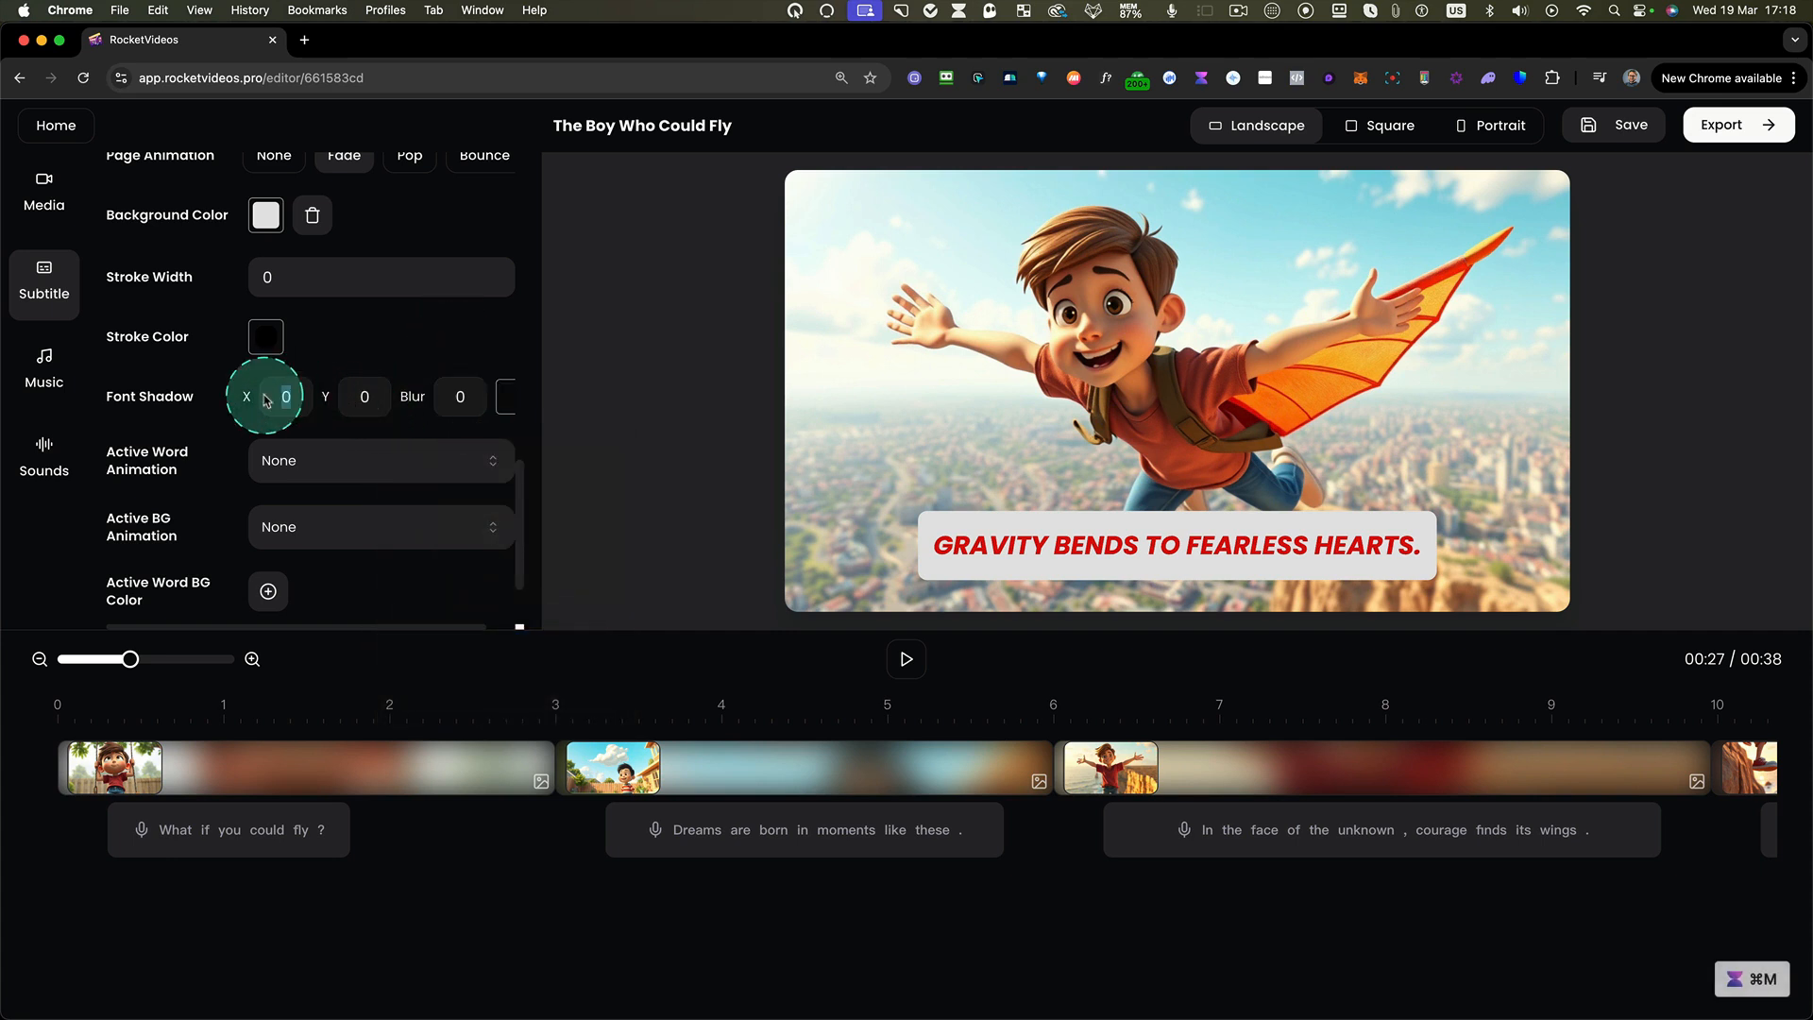
pyautogui.write('1')
pyautogui.click(365, 402)
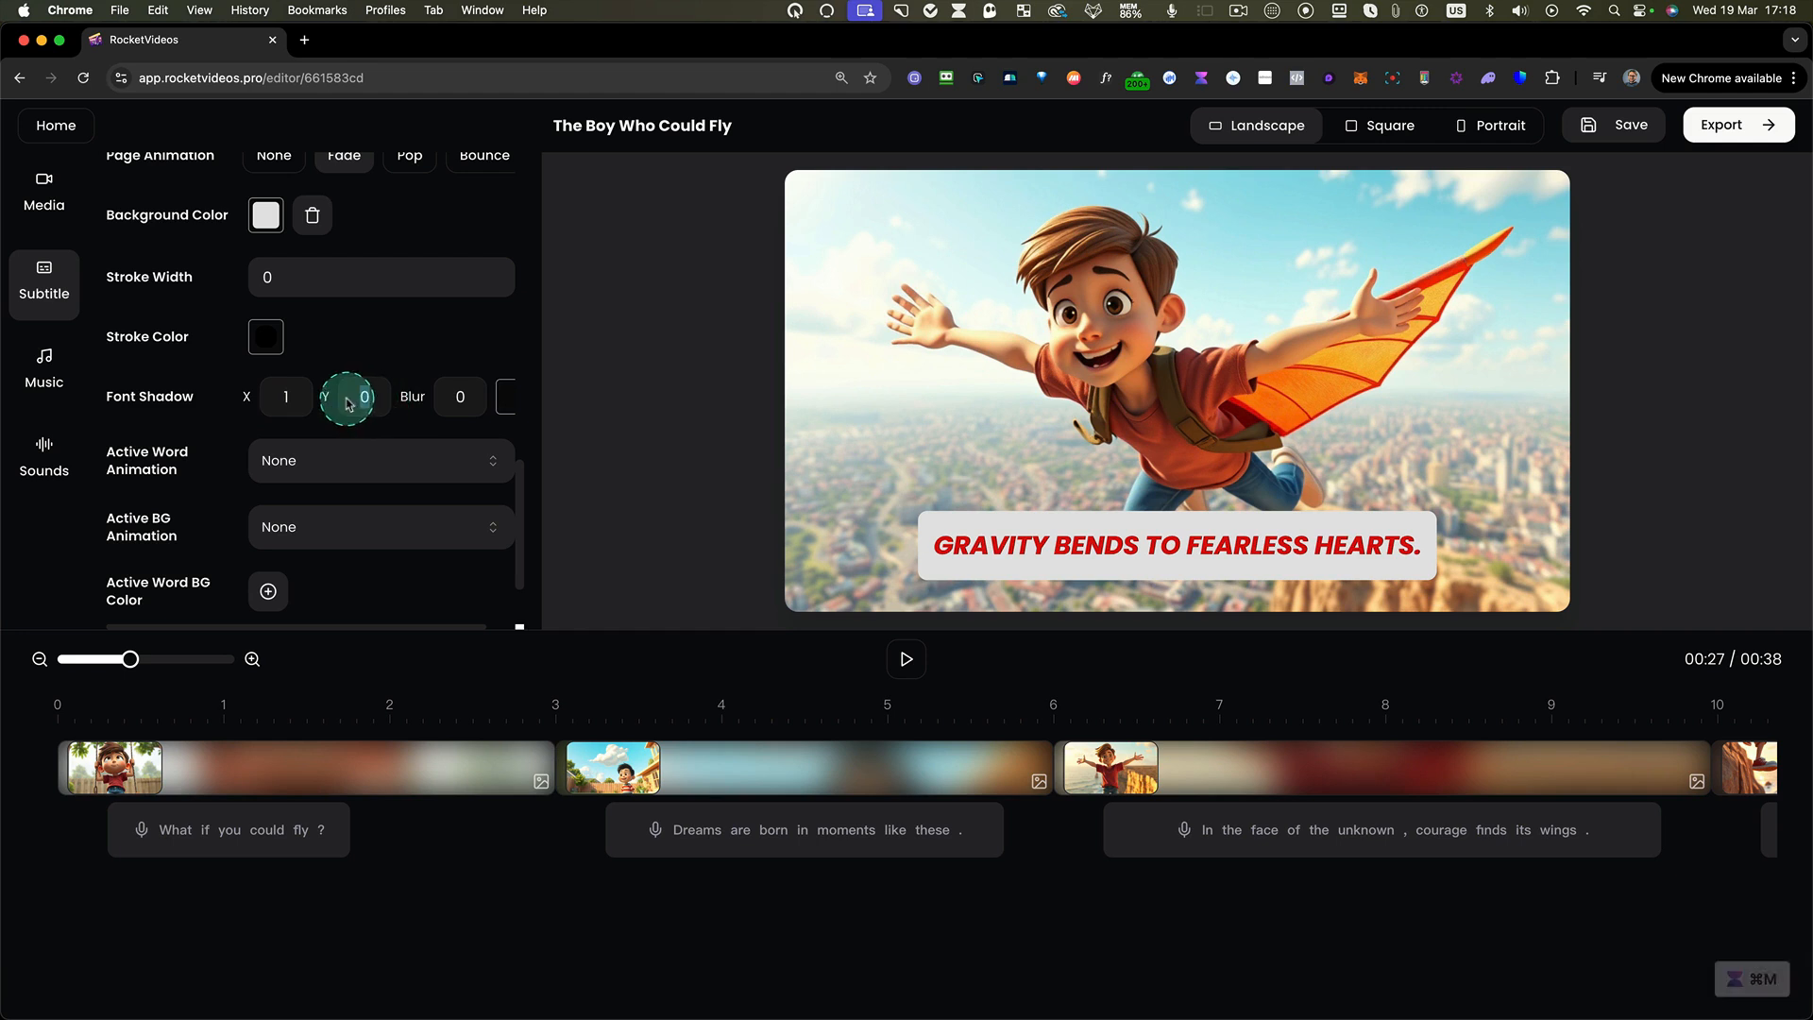
pyautogui.write('1')
pyautogui.click(475, 410)
pyautogui.write('3')
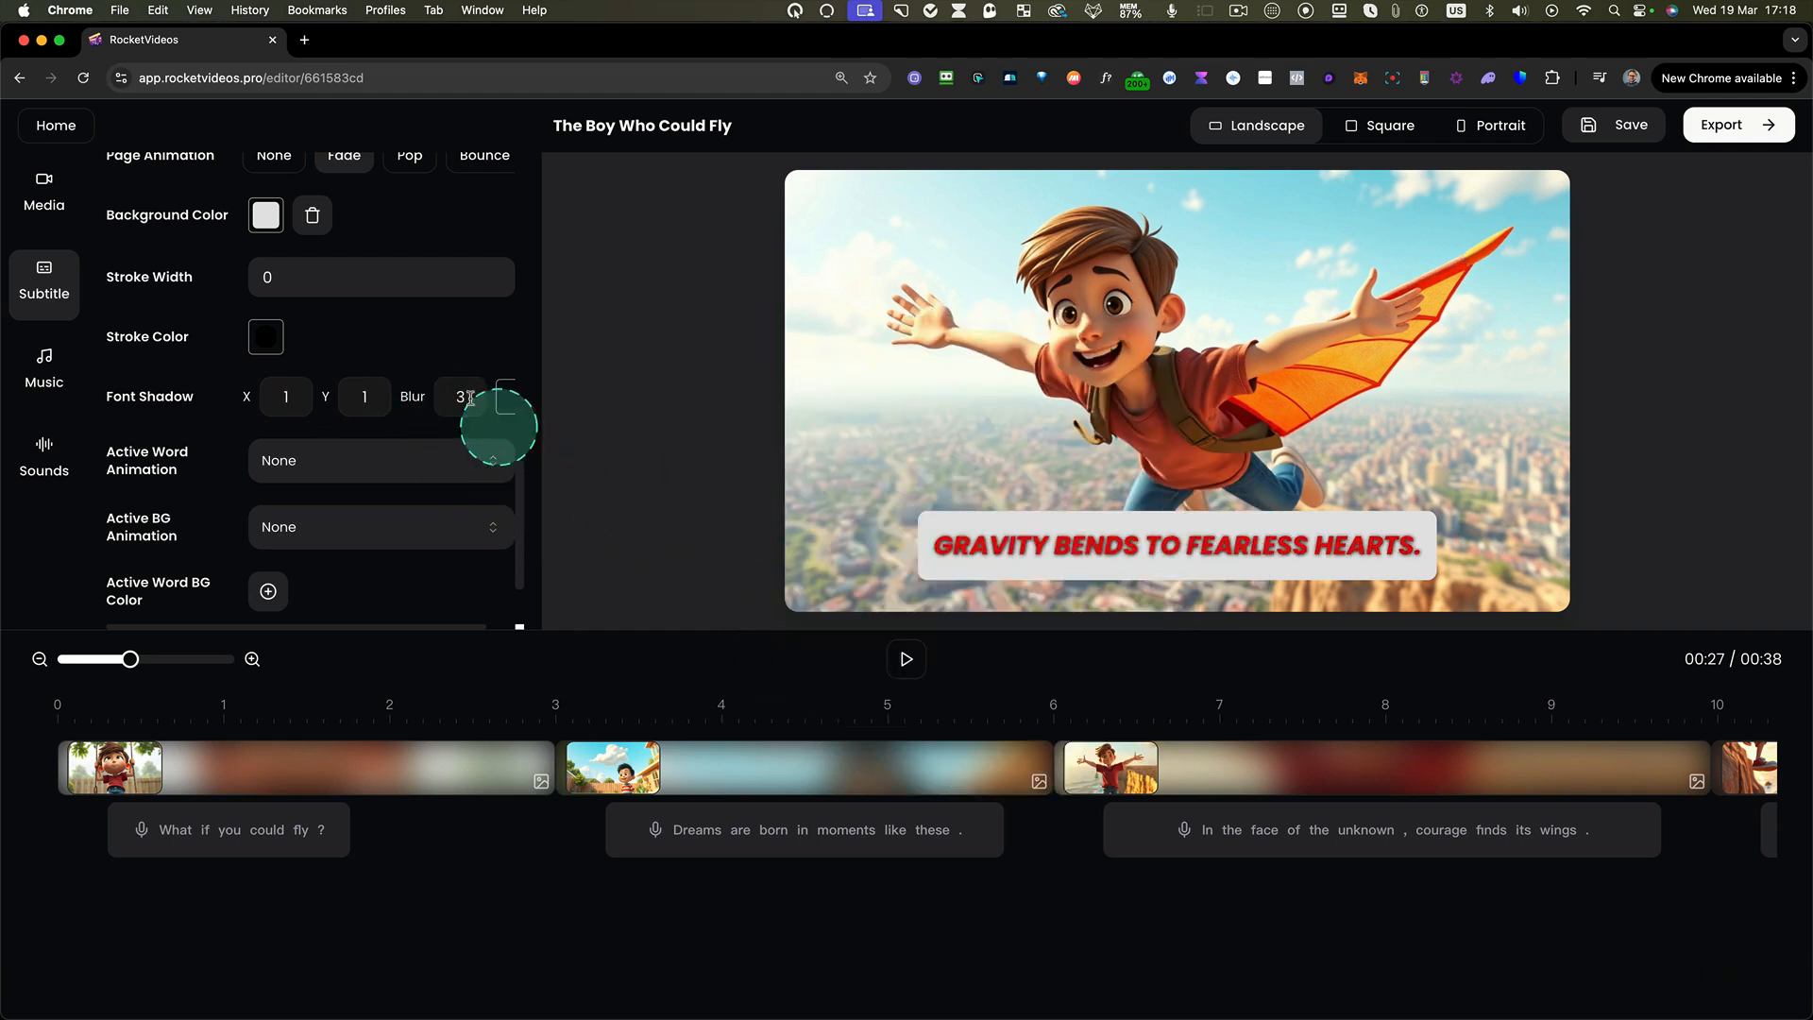
# - Set the active word animation to Pop and preview it by playing the video from the start
pyautogui.click(347, 468)
pyautogui.click(301, 464)
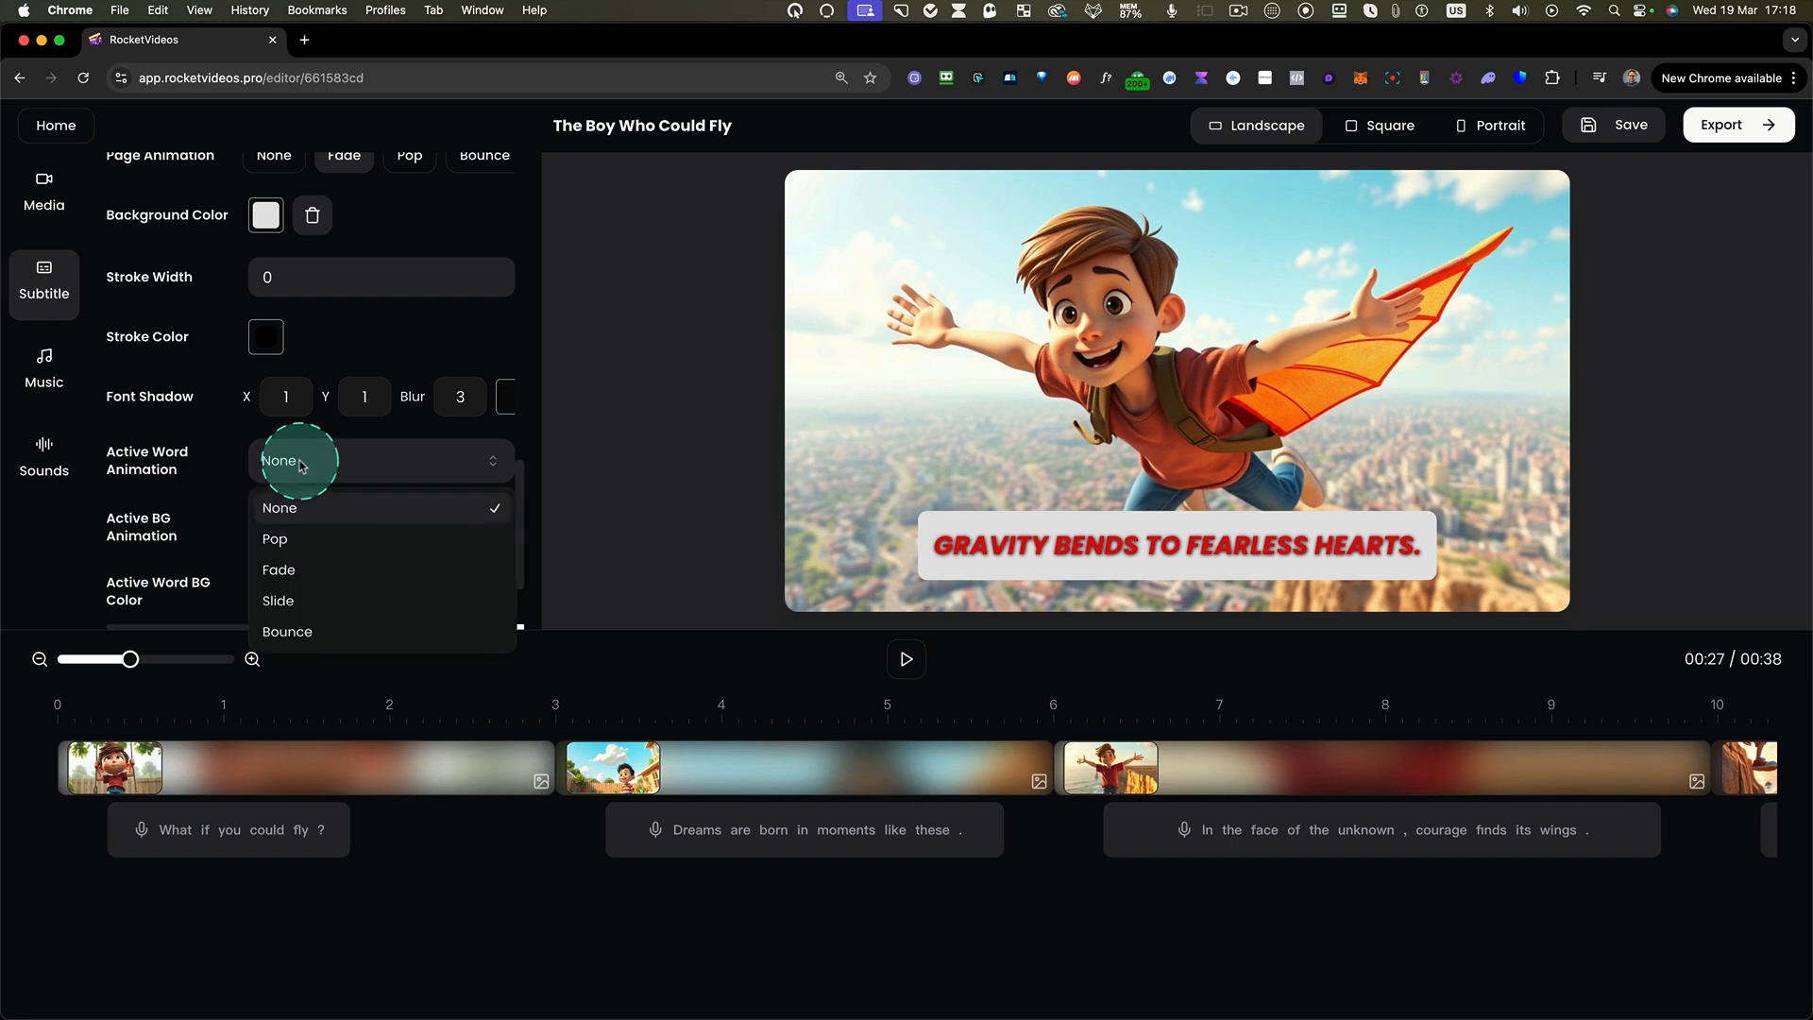
pyautogui.click(285, 540)
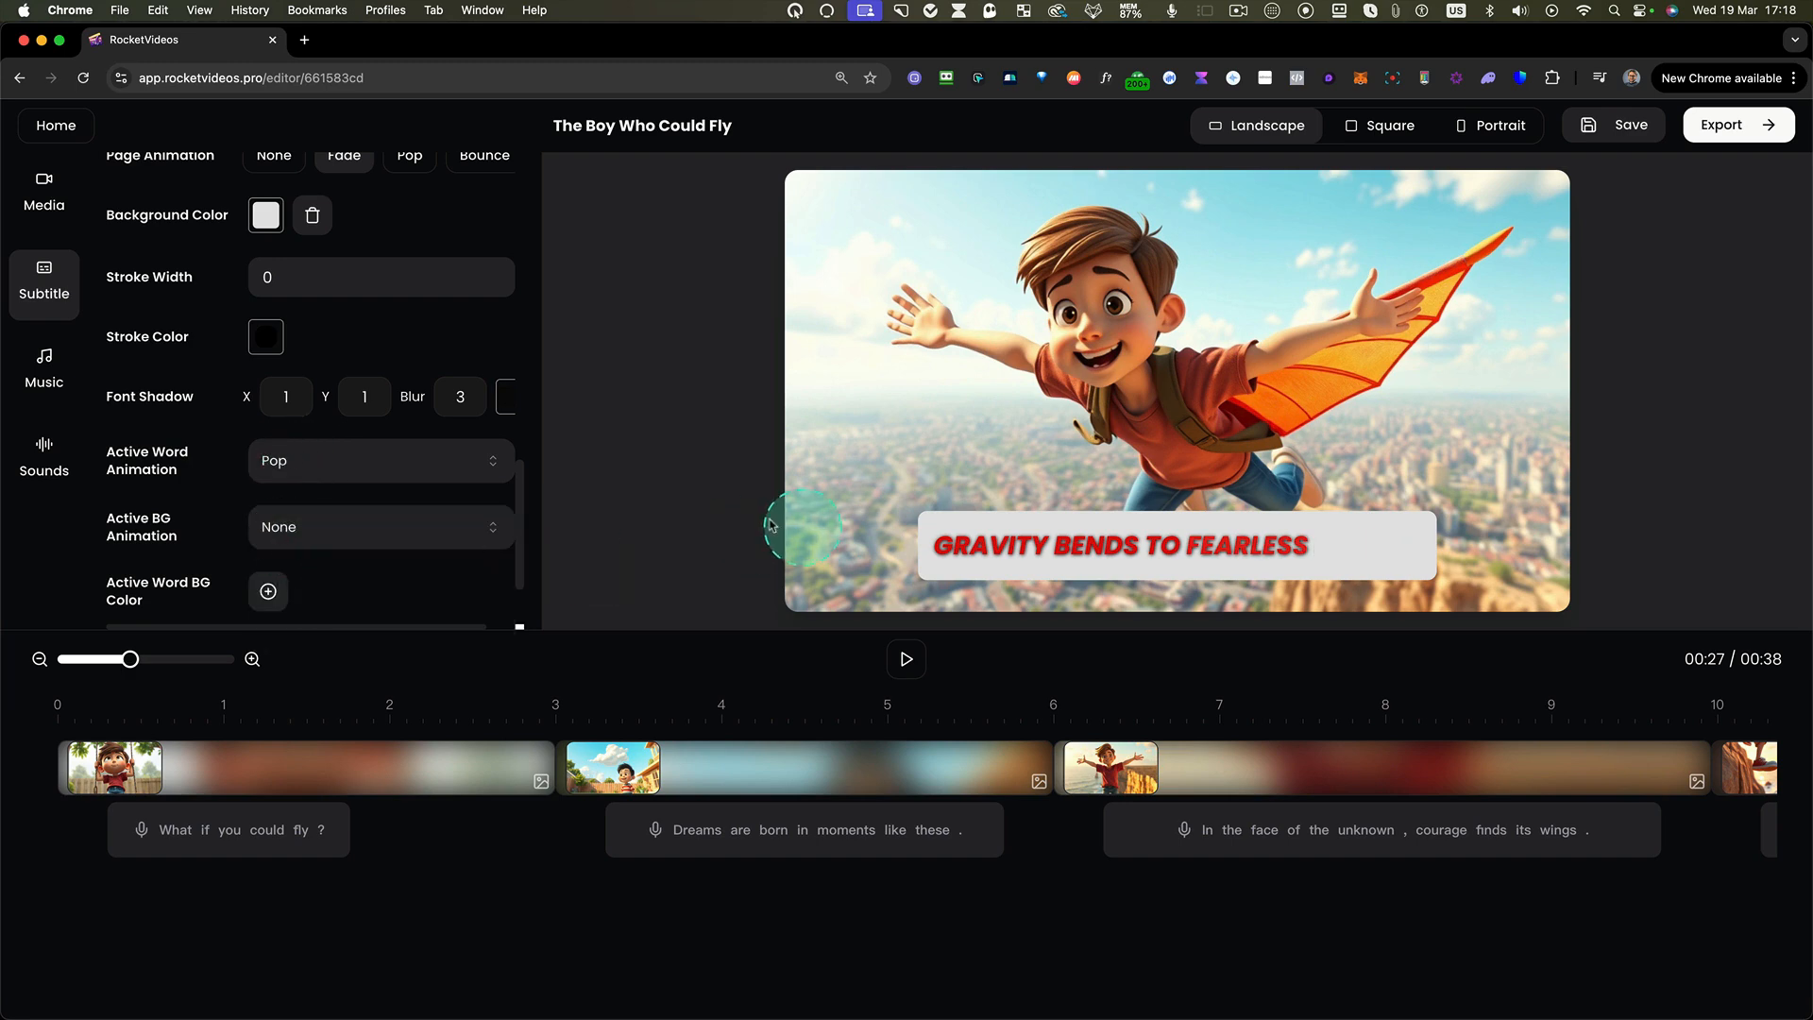
pyautogui.click(69, 720)
pyautogui.press('space')
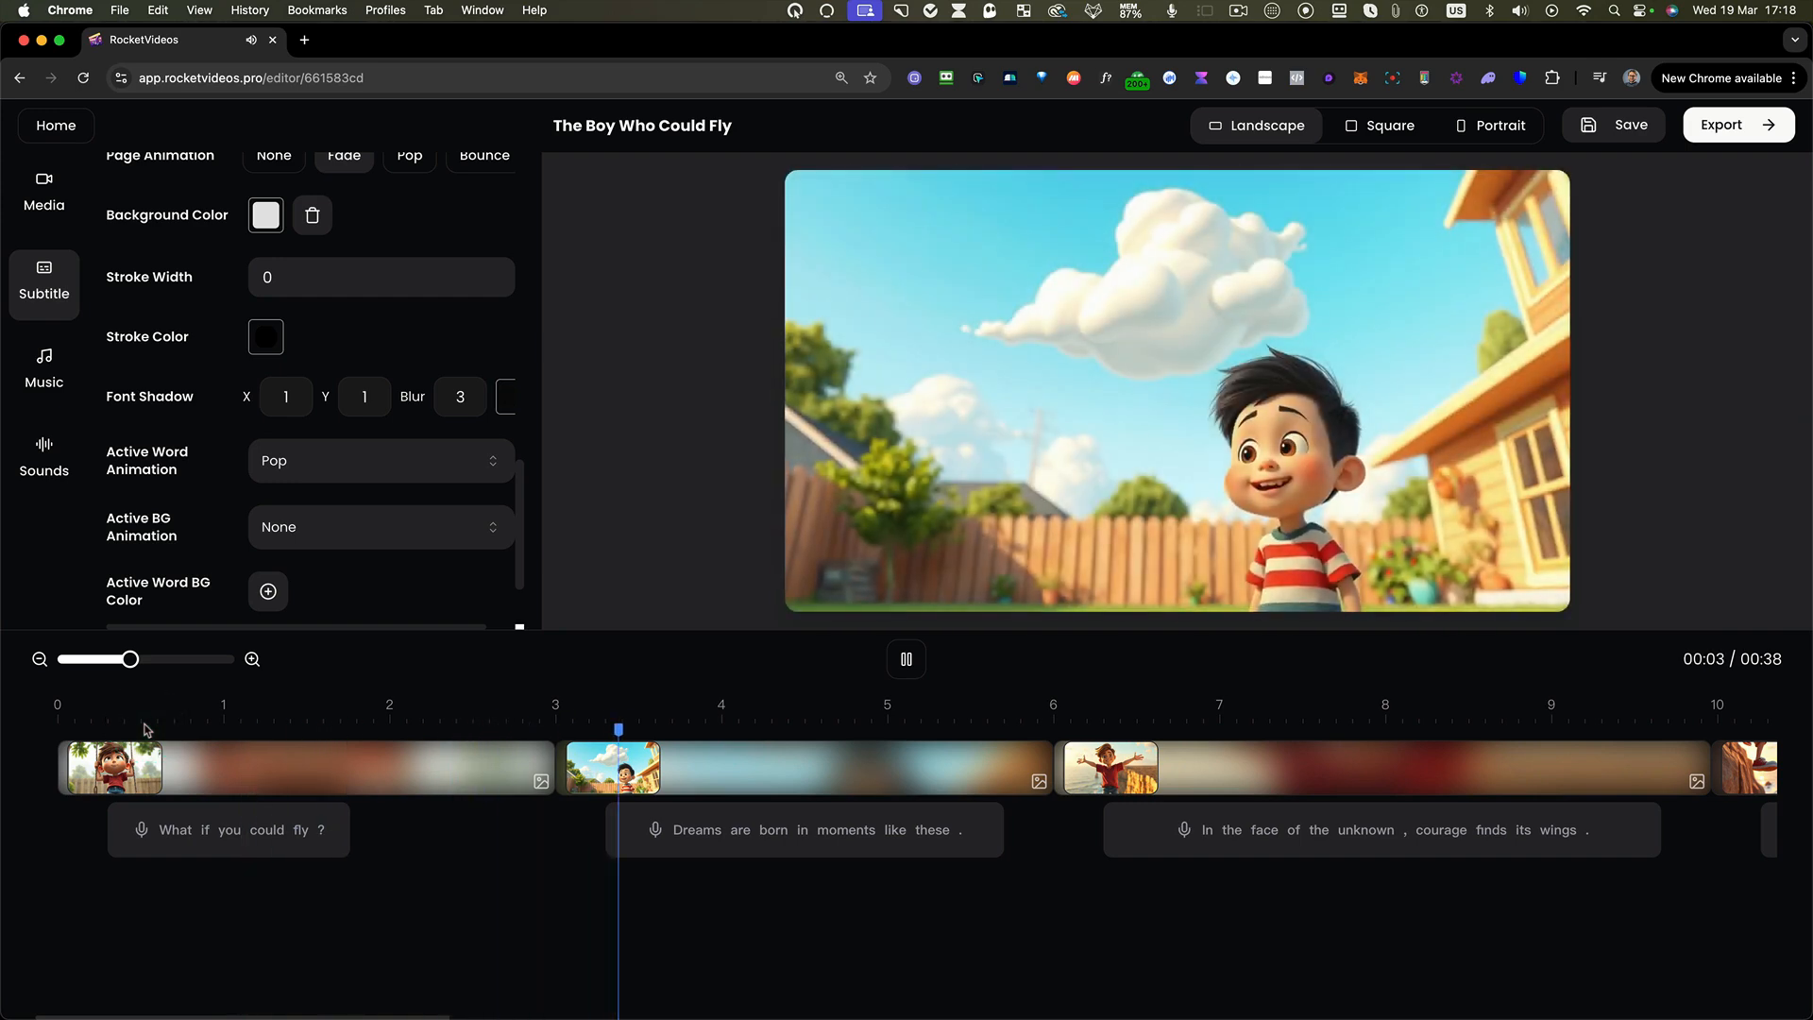
pyautogui.press('space')
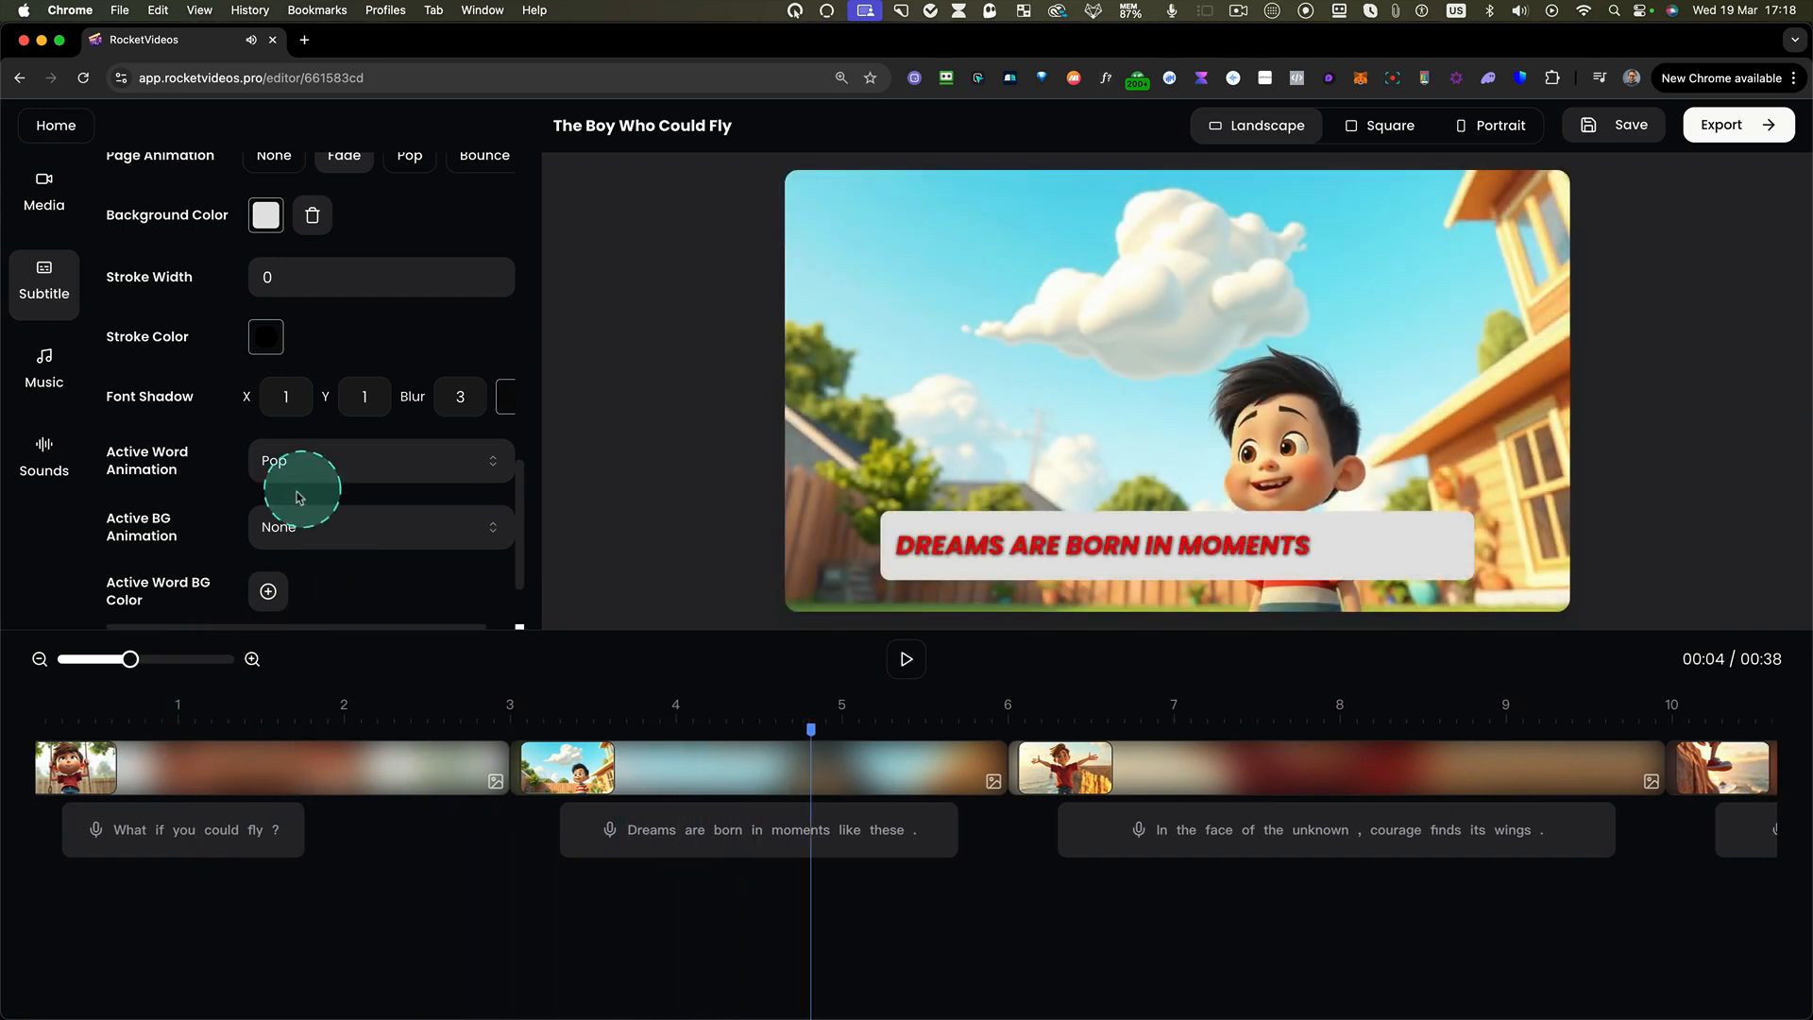
# - Set the active background animation to Slide and play the video to preview it
pyautogui.click(286, 542)
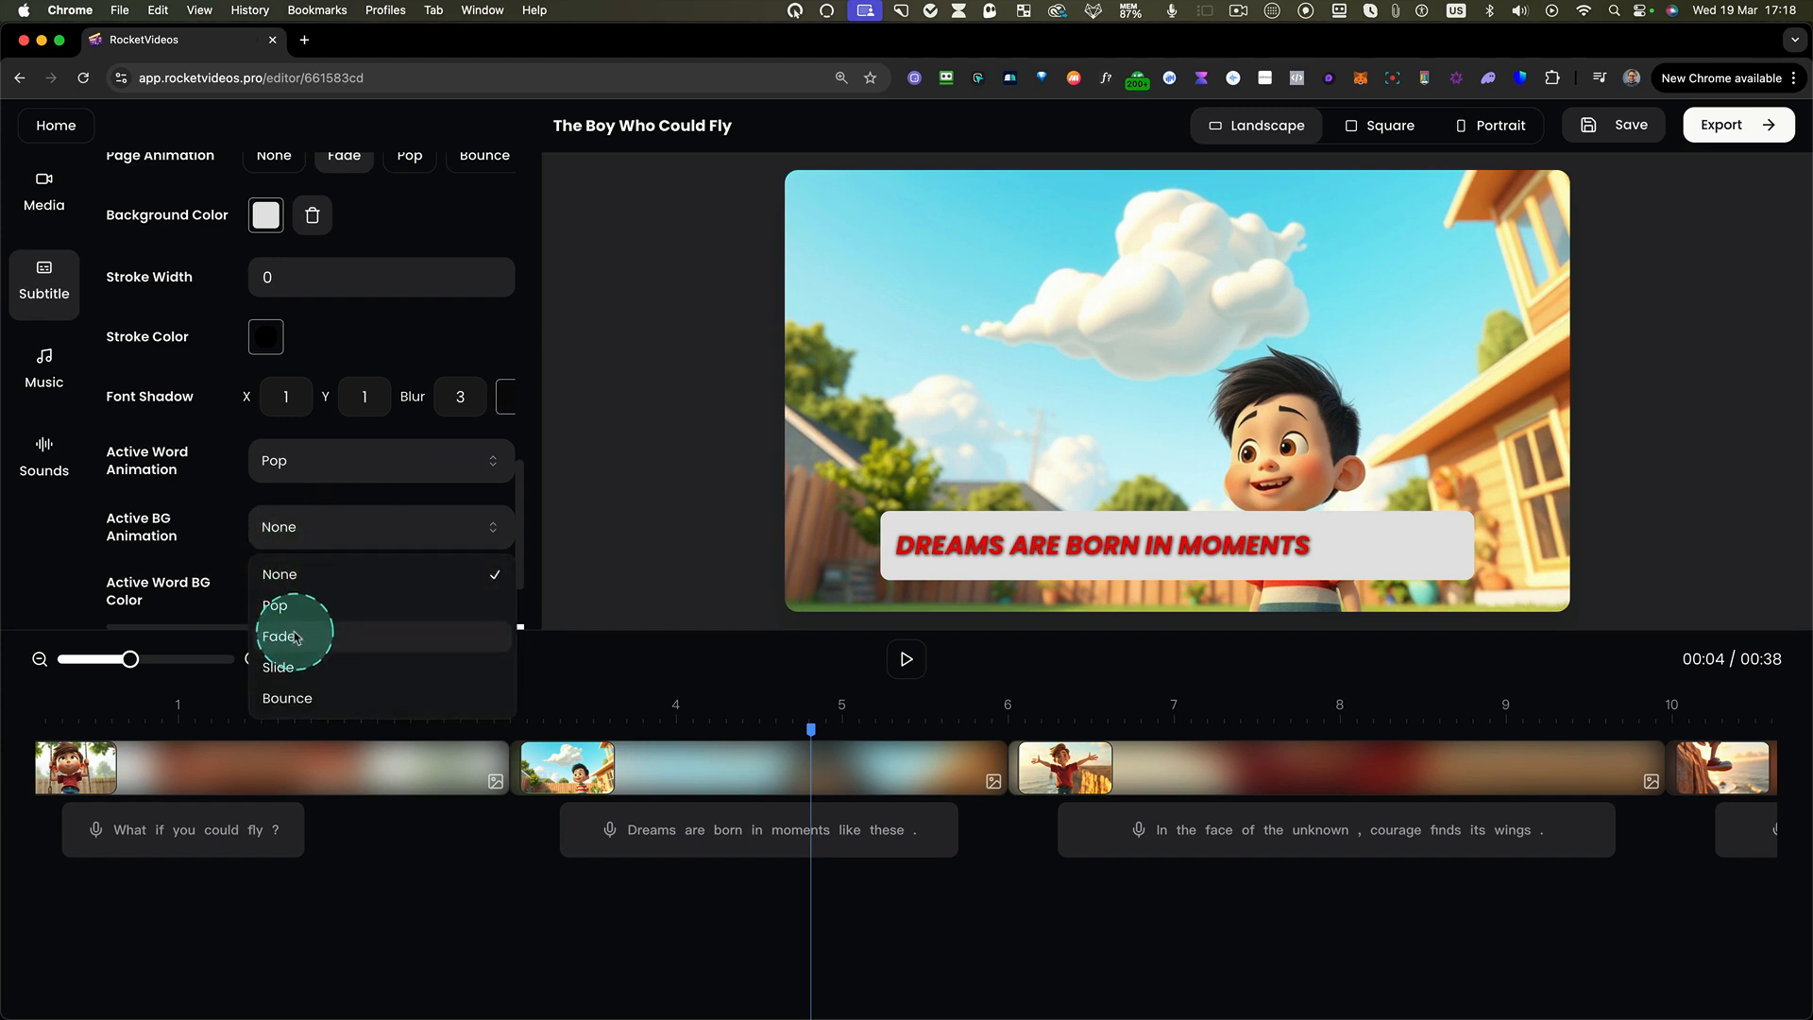
pyautogui.click(293, 669)
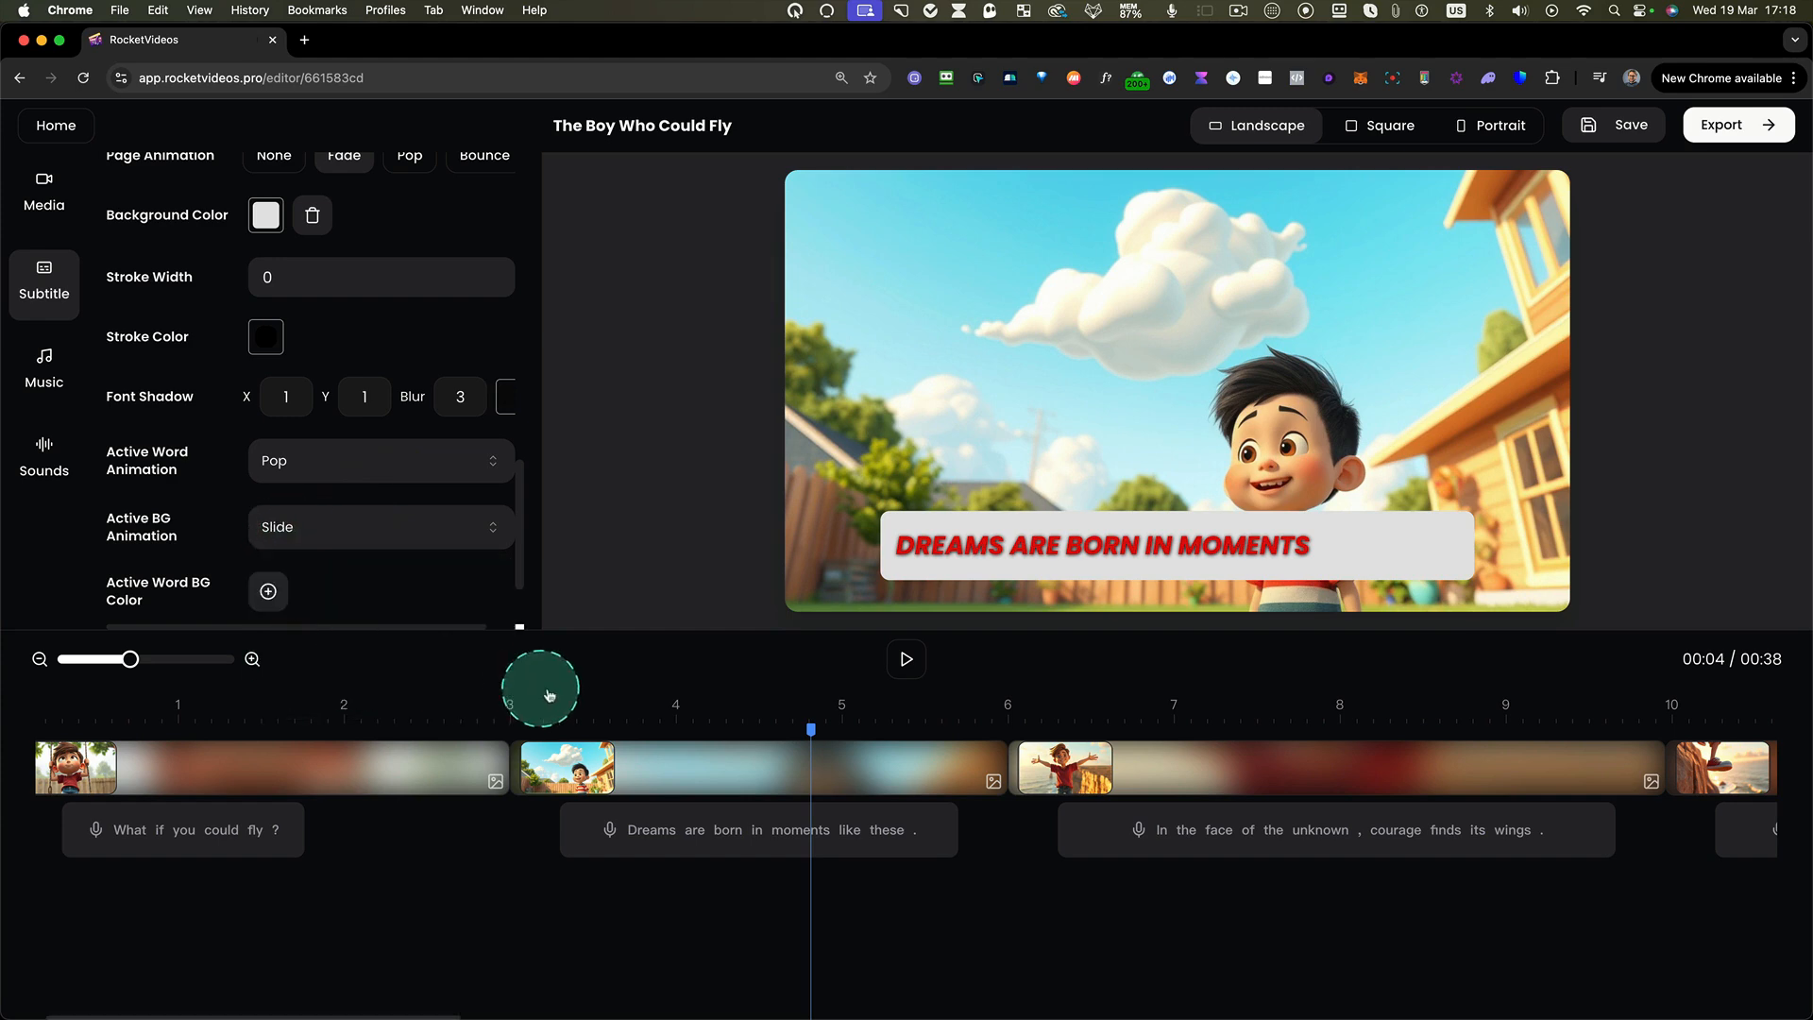
pyautogui.click(905, 662)
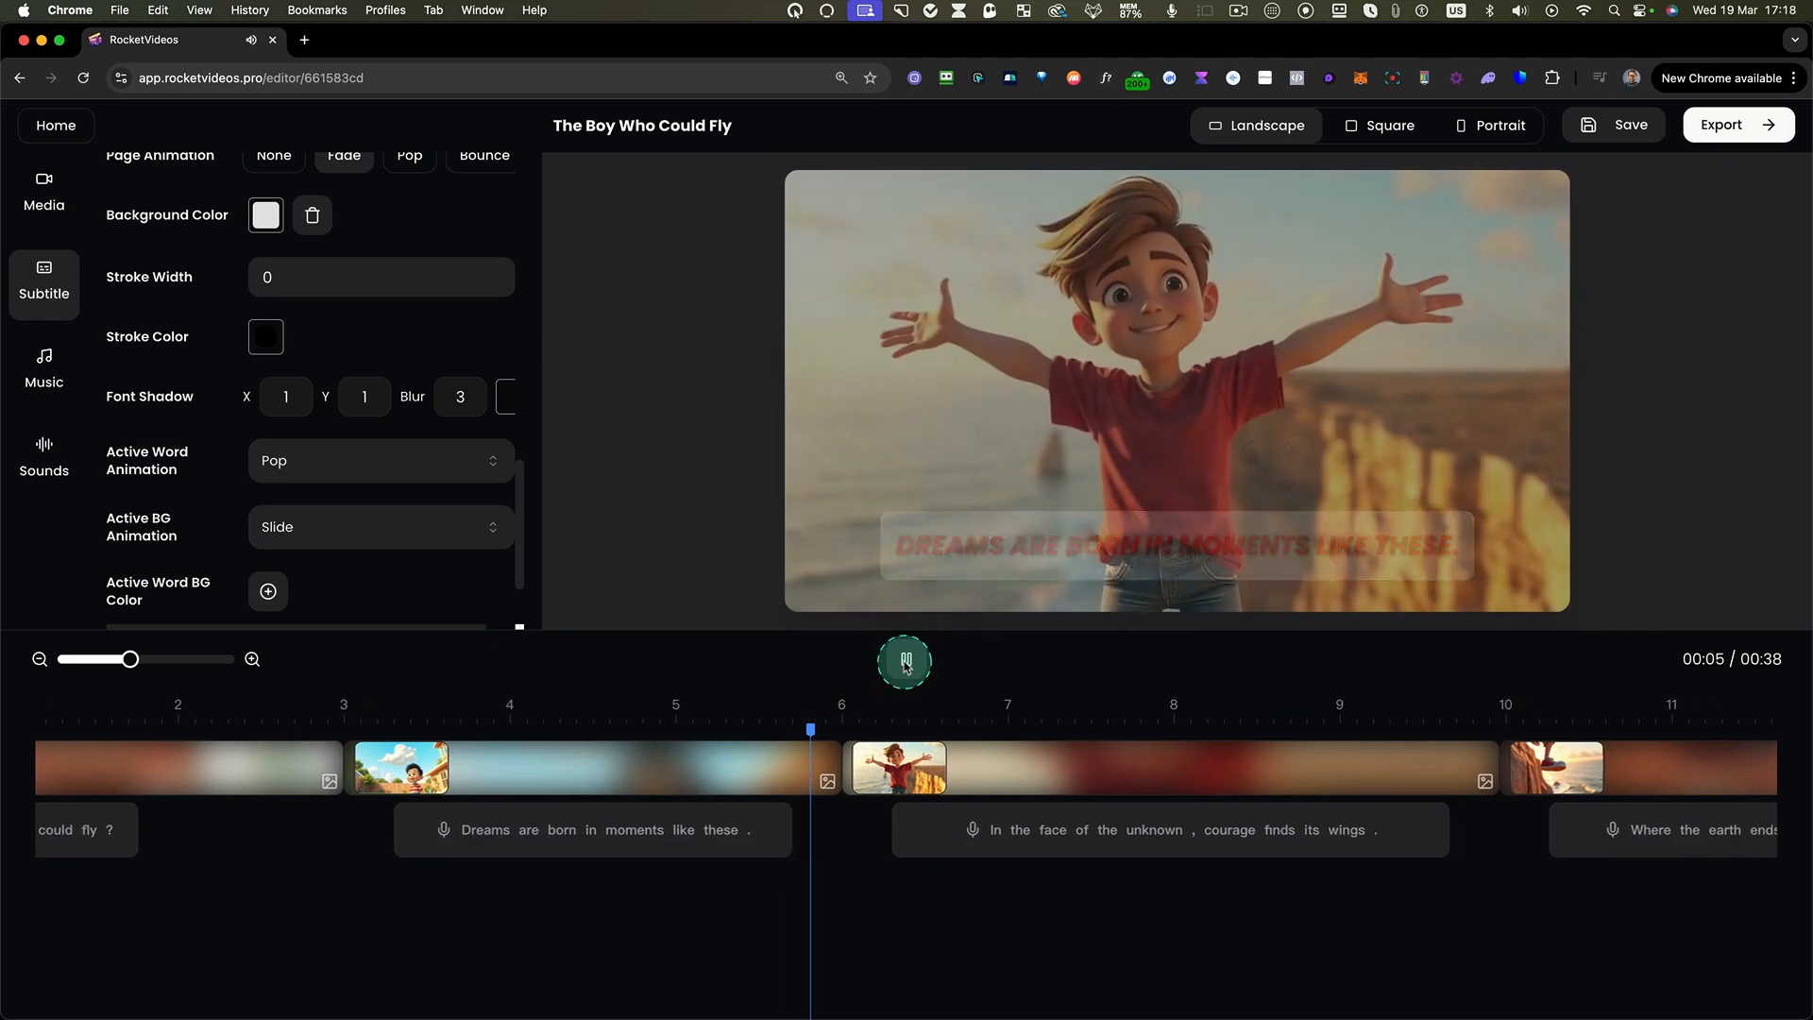
# - Add a blue active word background color and play the third scene to preview the highlight
pyautogui.scroll(-2, 442, 517)
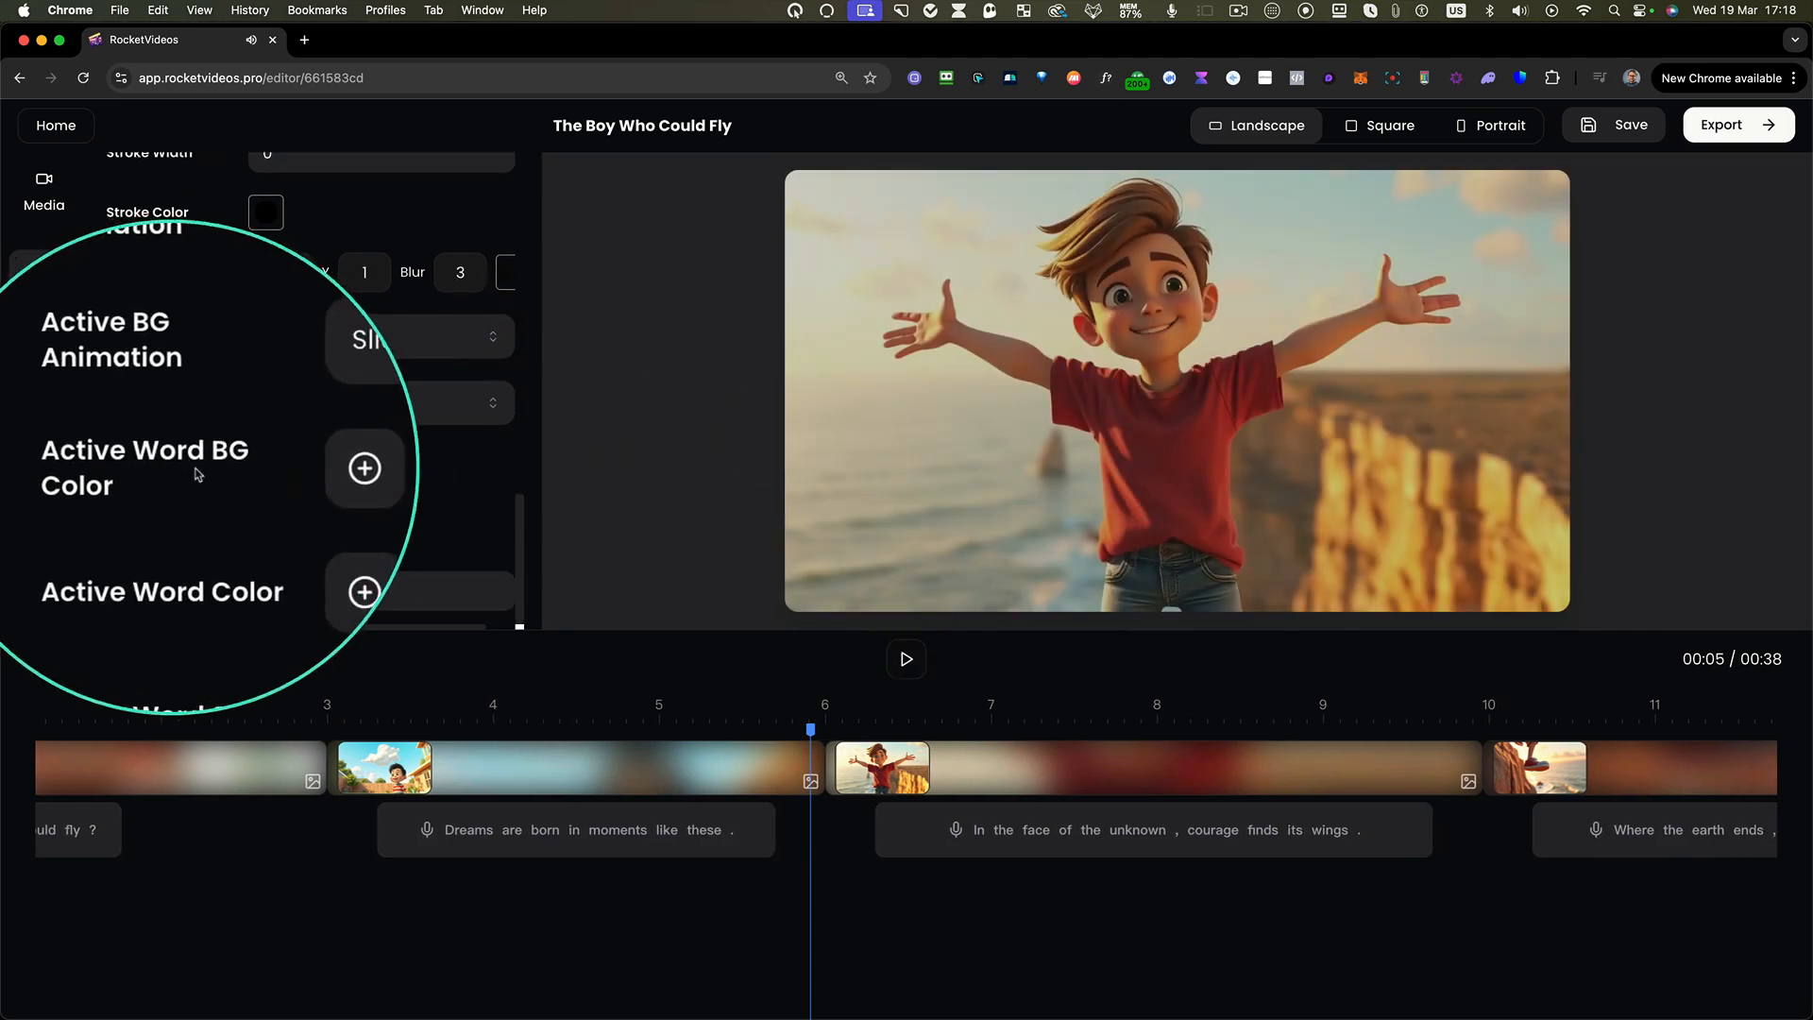
pyautogui.click(279, 481)
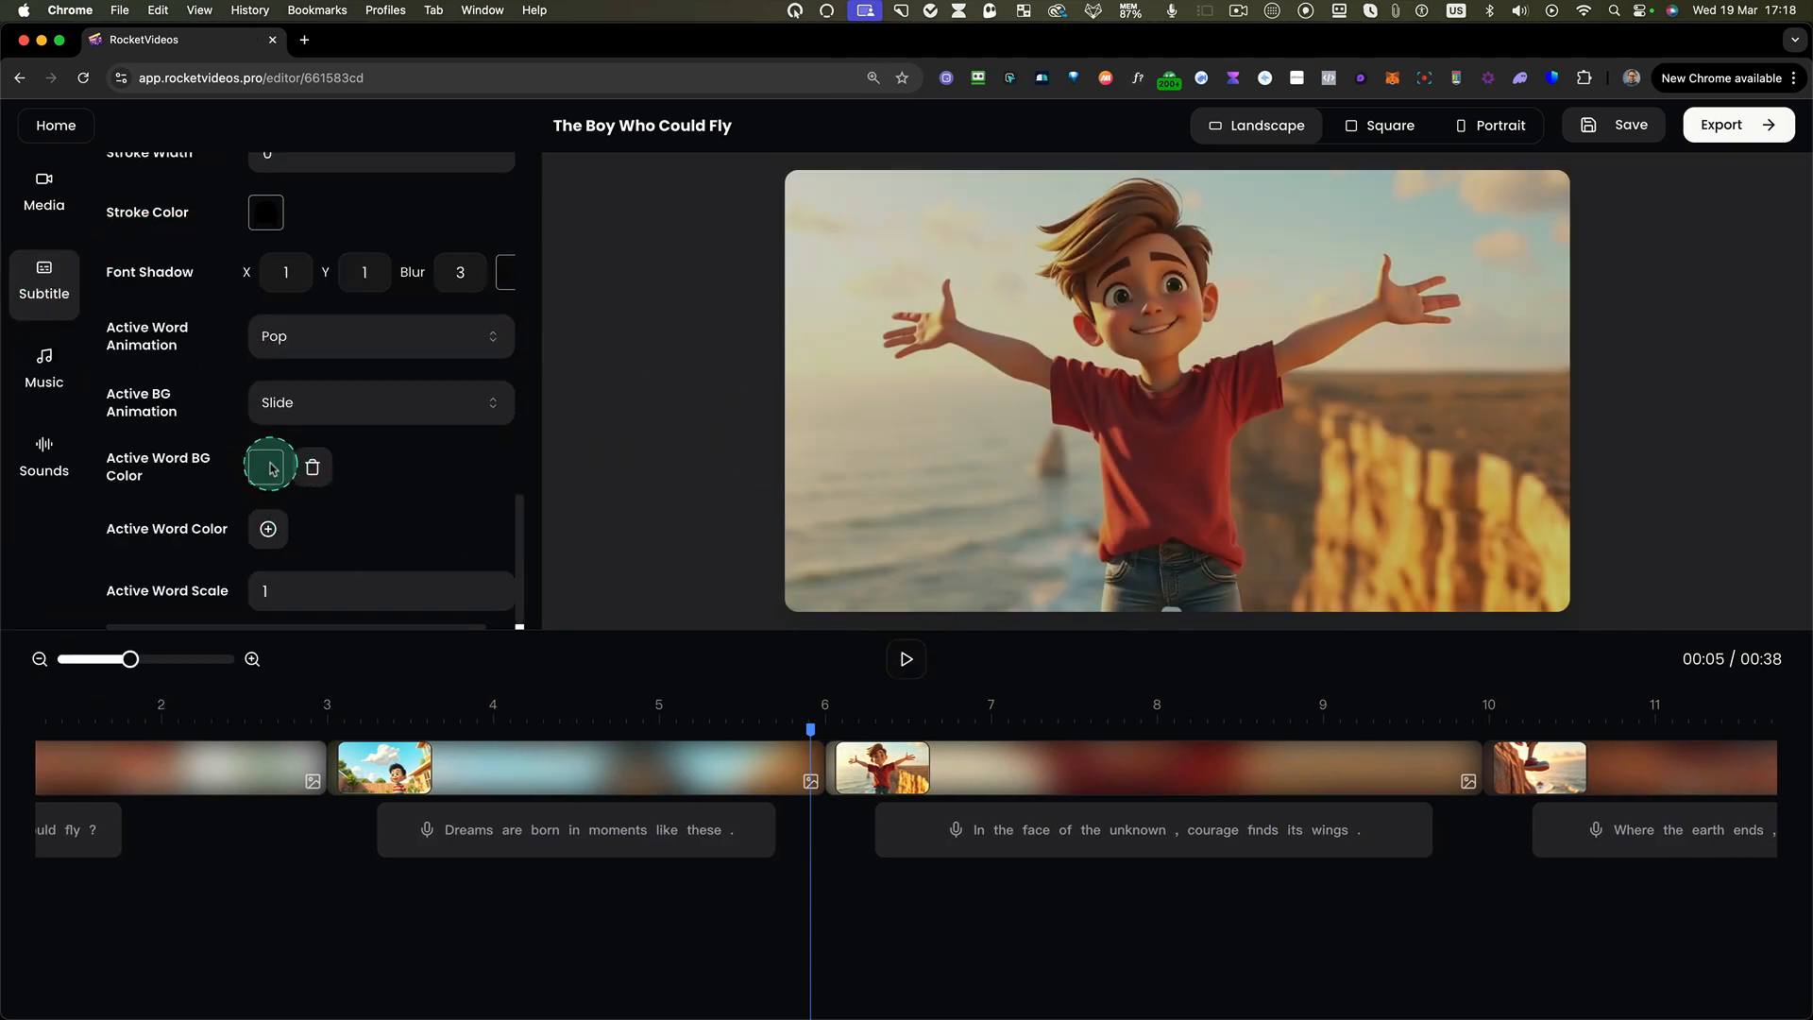
pyautogui.click(268, 467)
pyautogui.click(280, 714)
pyautogui.click(366, 506)
pyautogui.click(187, 732)
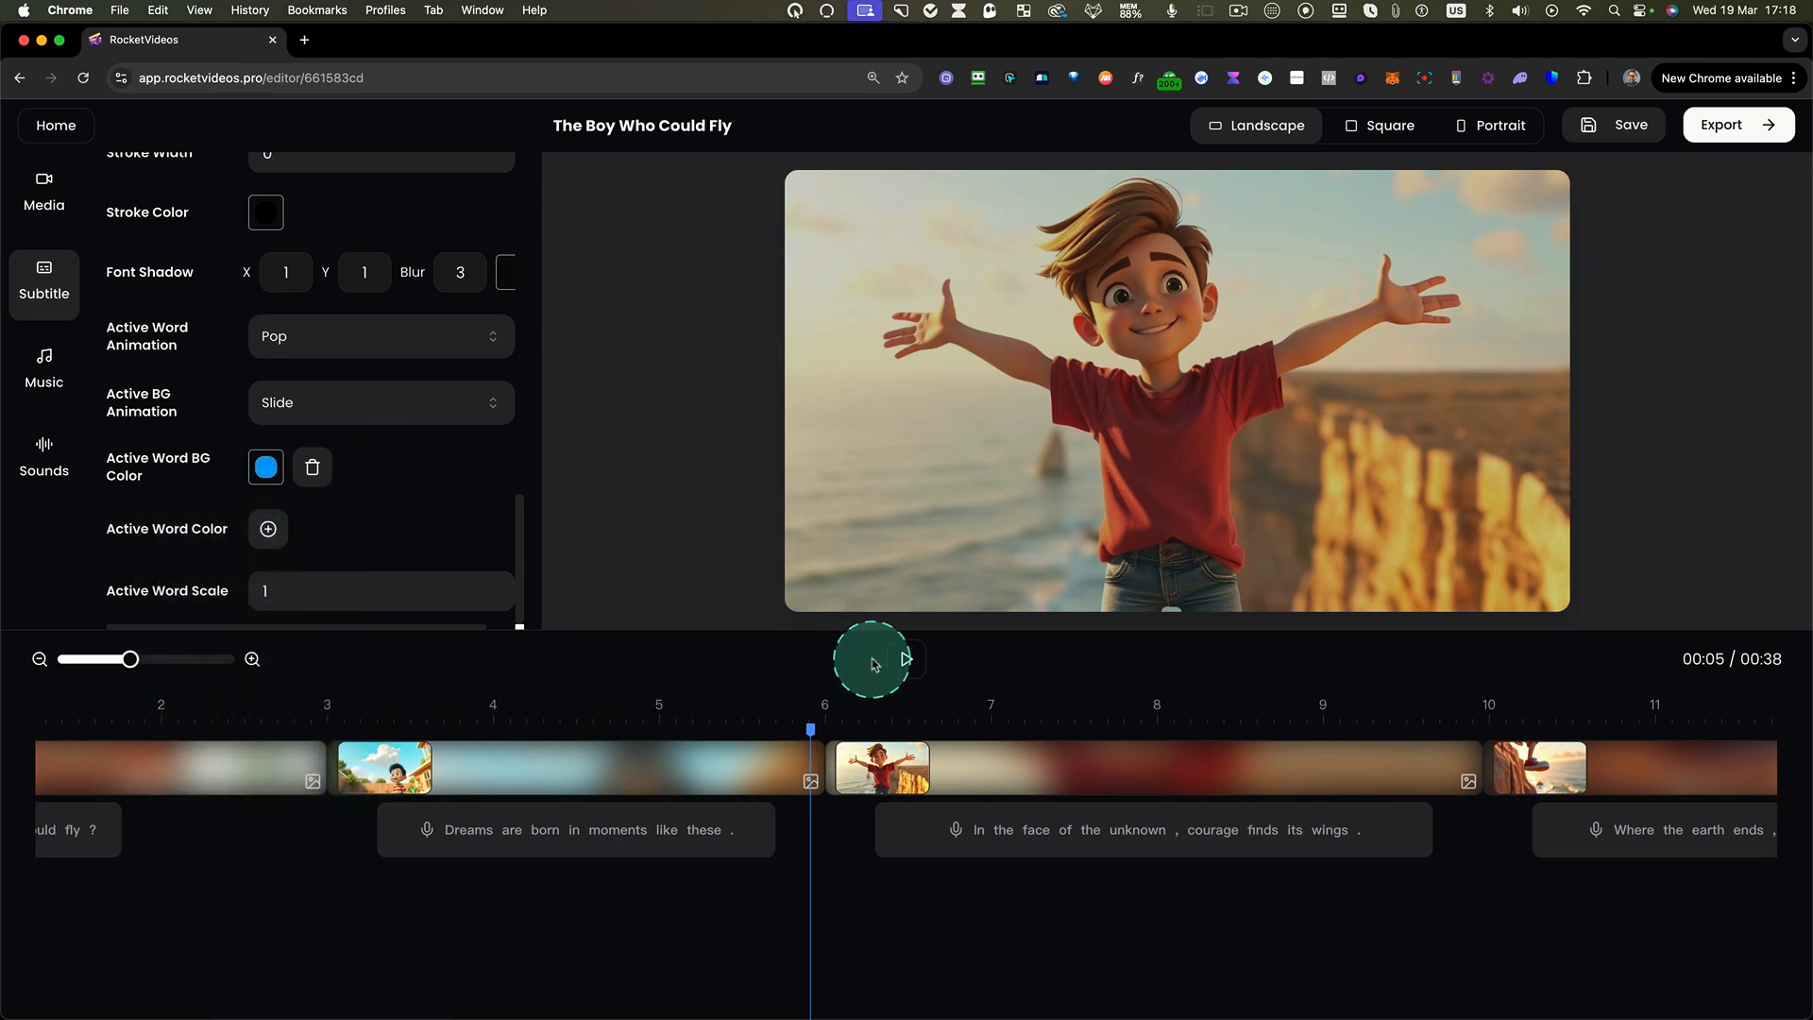
pyautogui.click(905, 659)
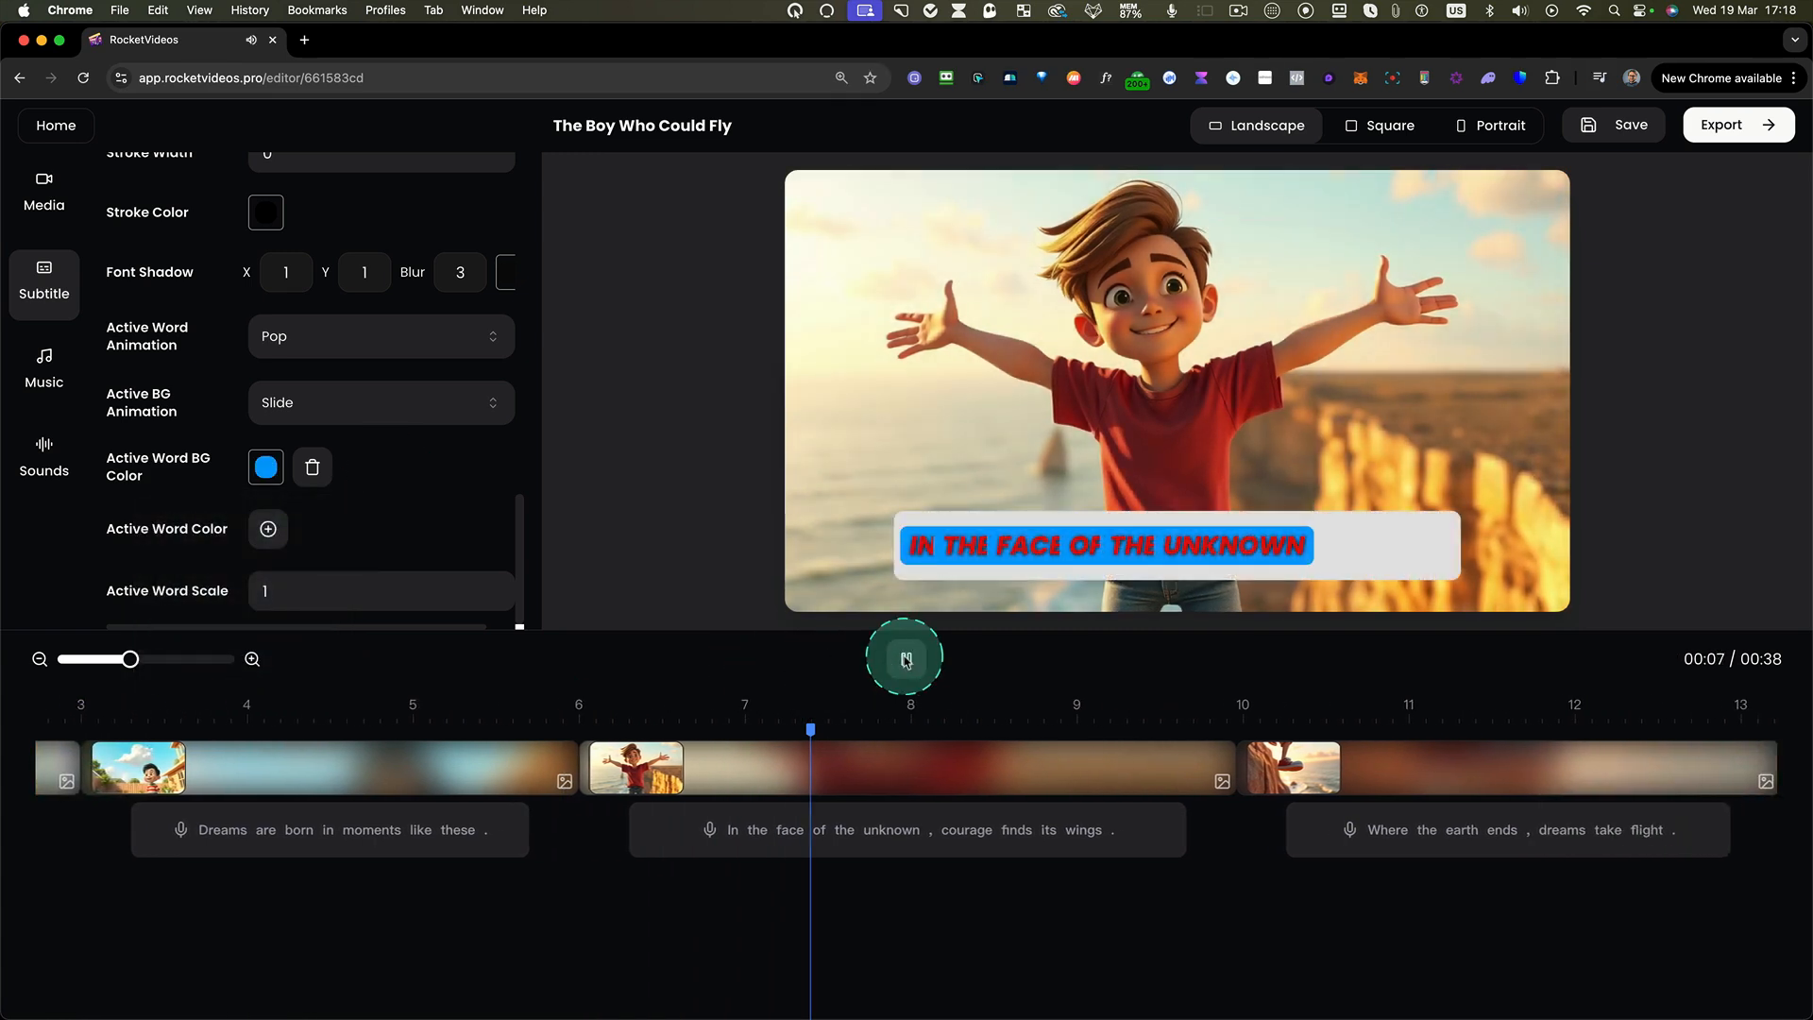
pyautogui.click(905, 660)
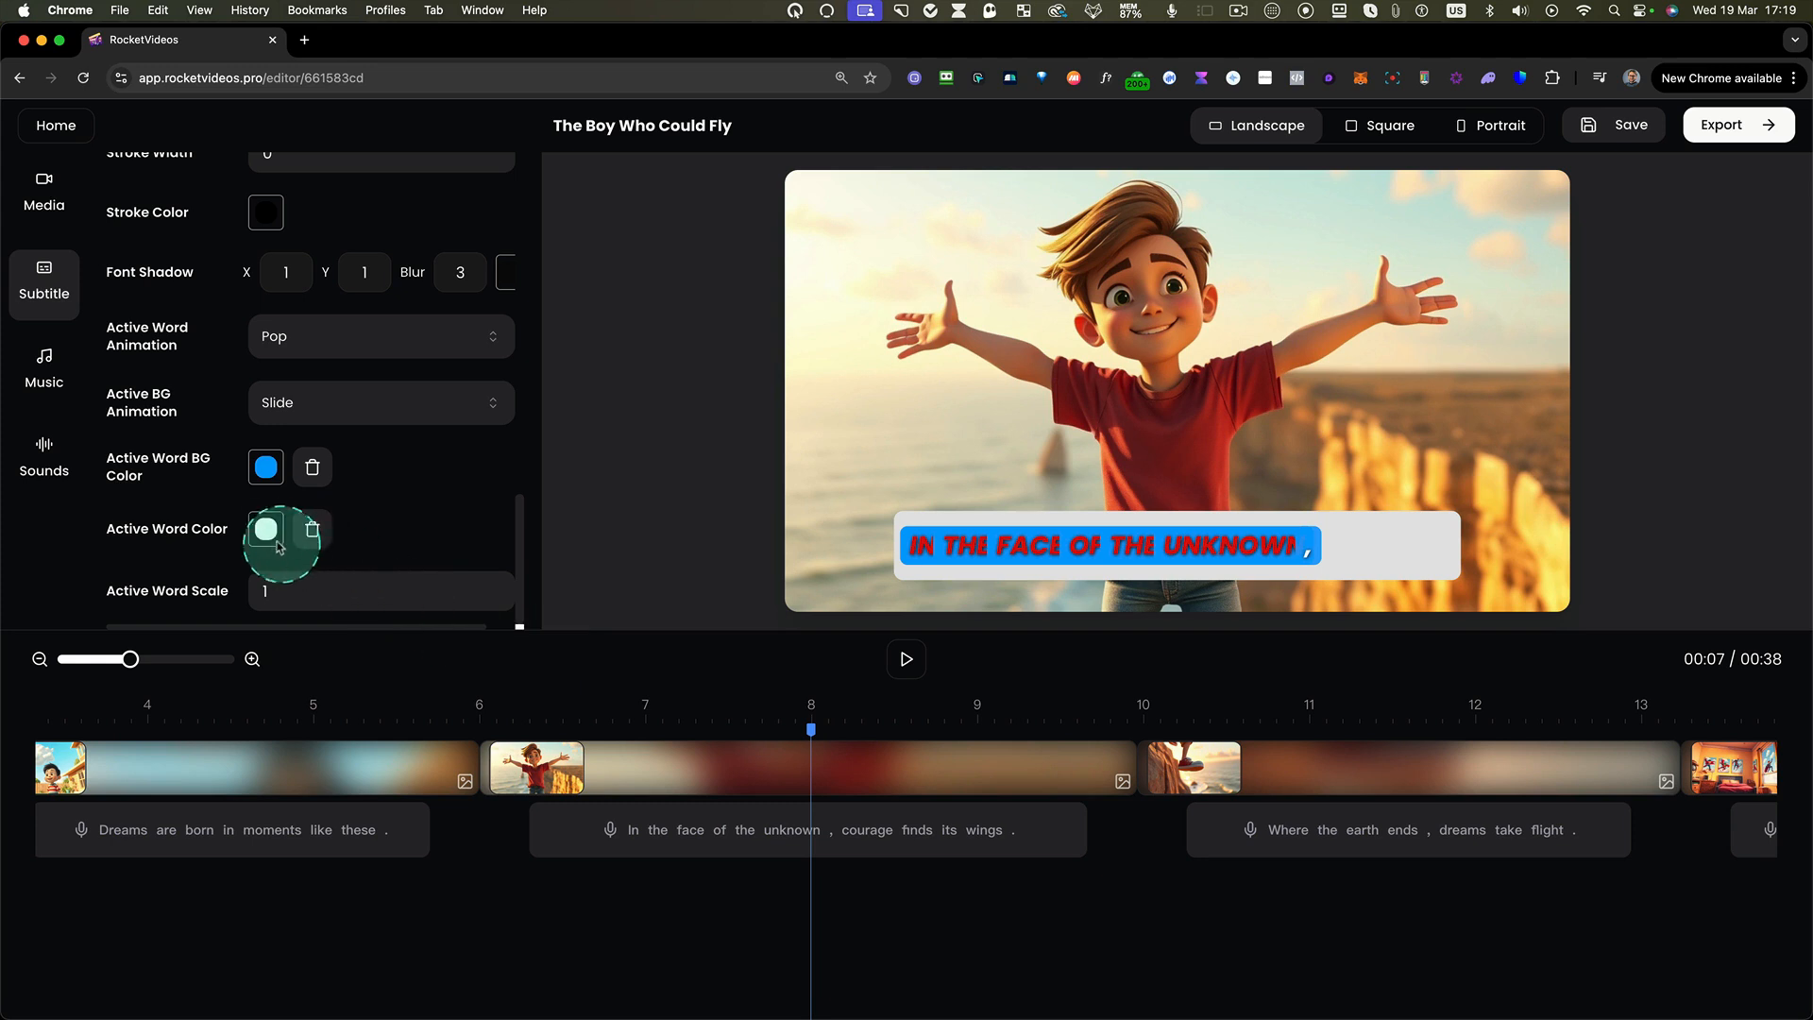
# - Set the active word color to bright green and play the third scene briefly to preview it
pyautogui.click(266, 532)
pyautogui.click(227, 777)
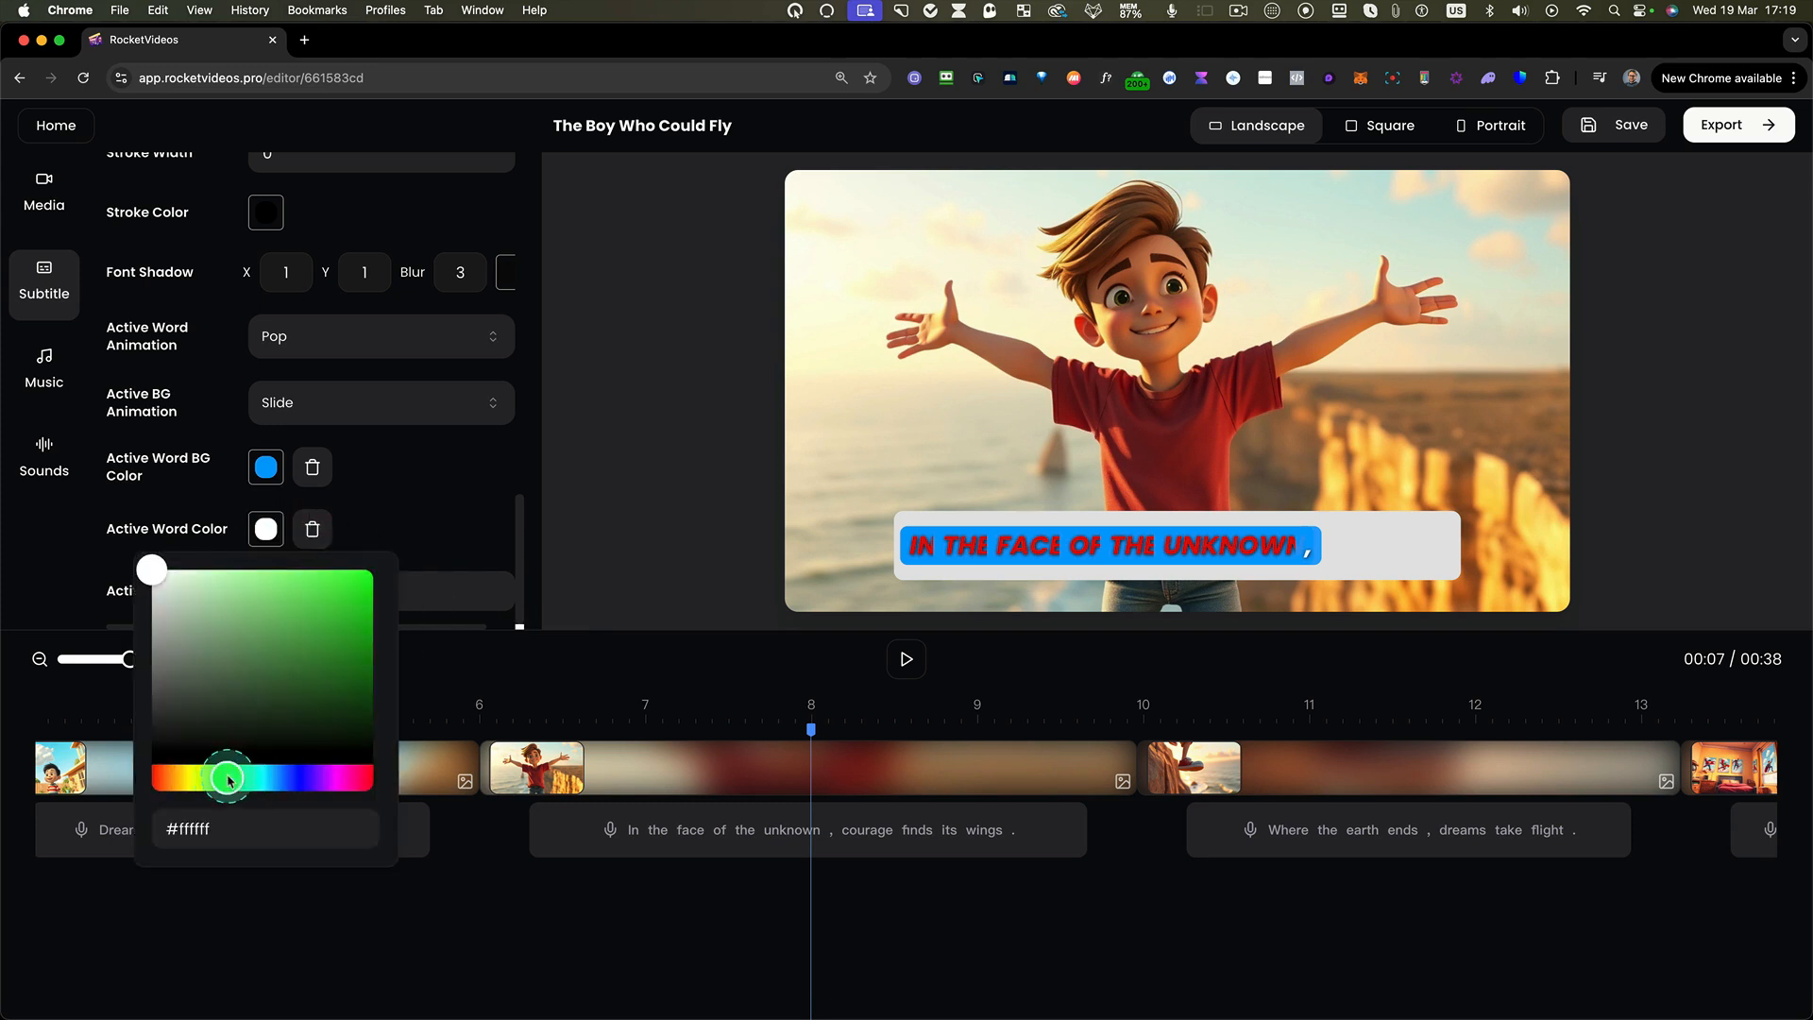
pyautogui.click(798, 515)
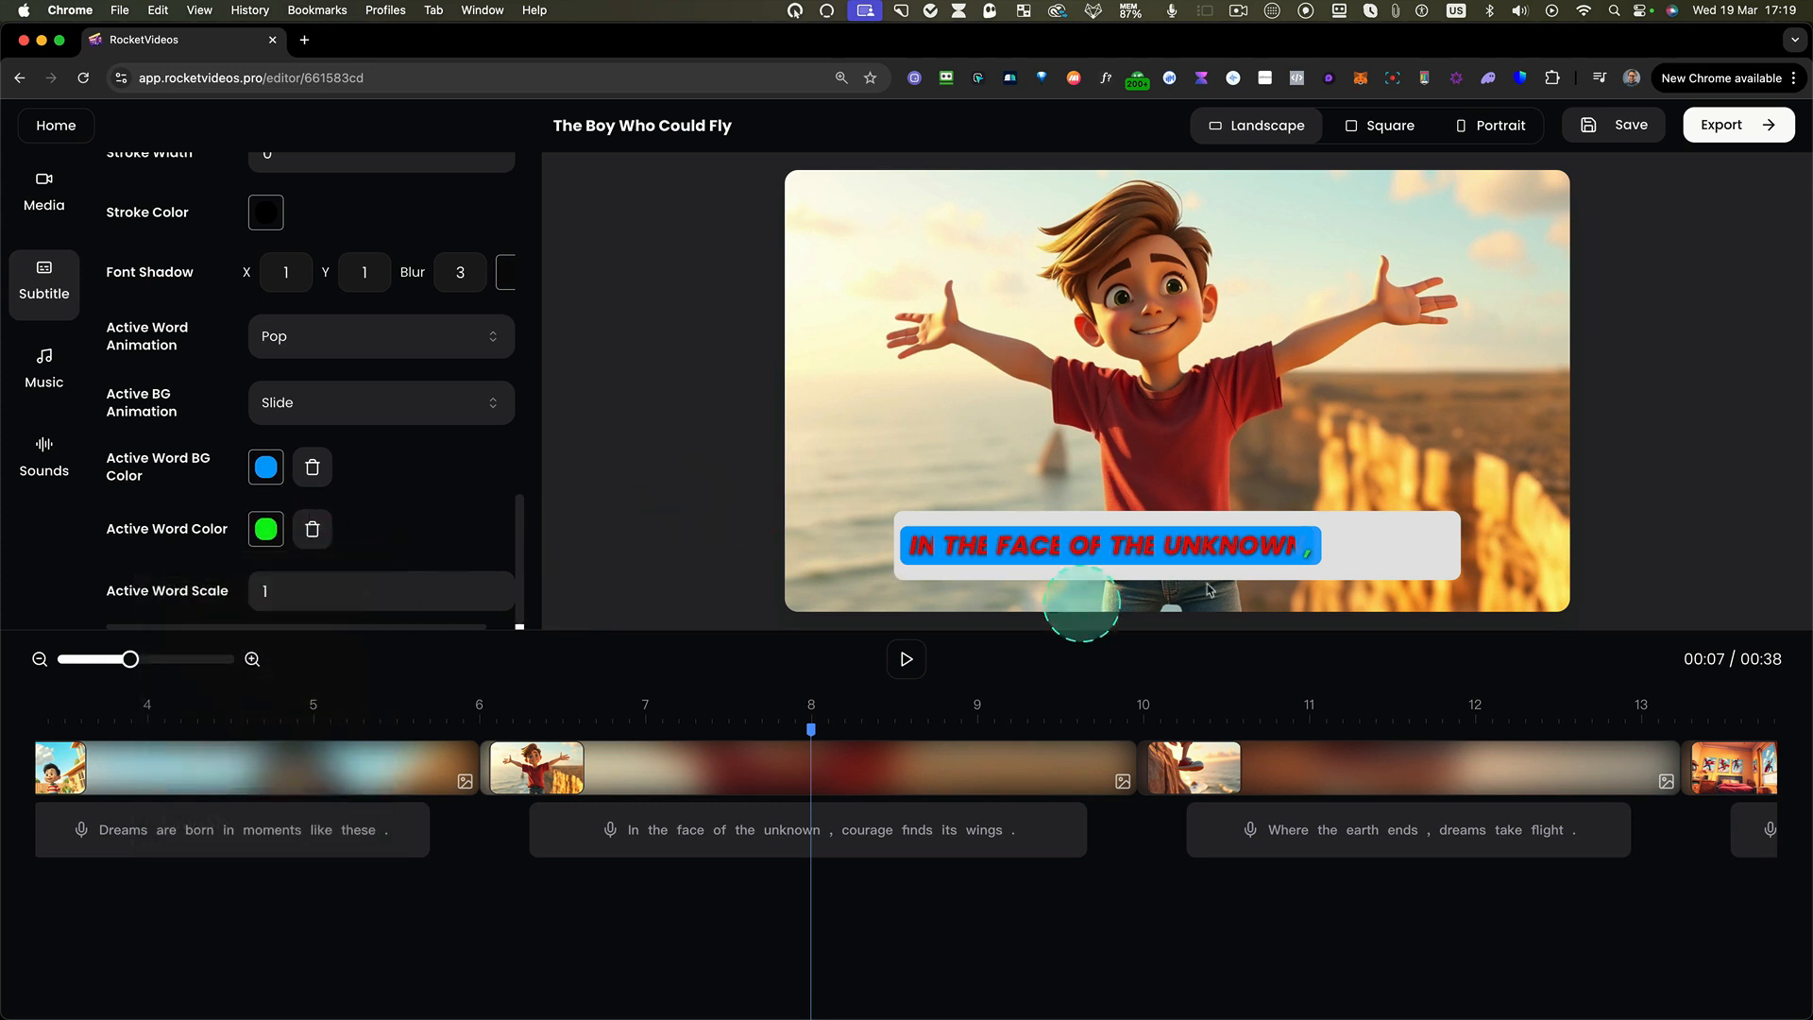
pyautogui.click(907, 660)
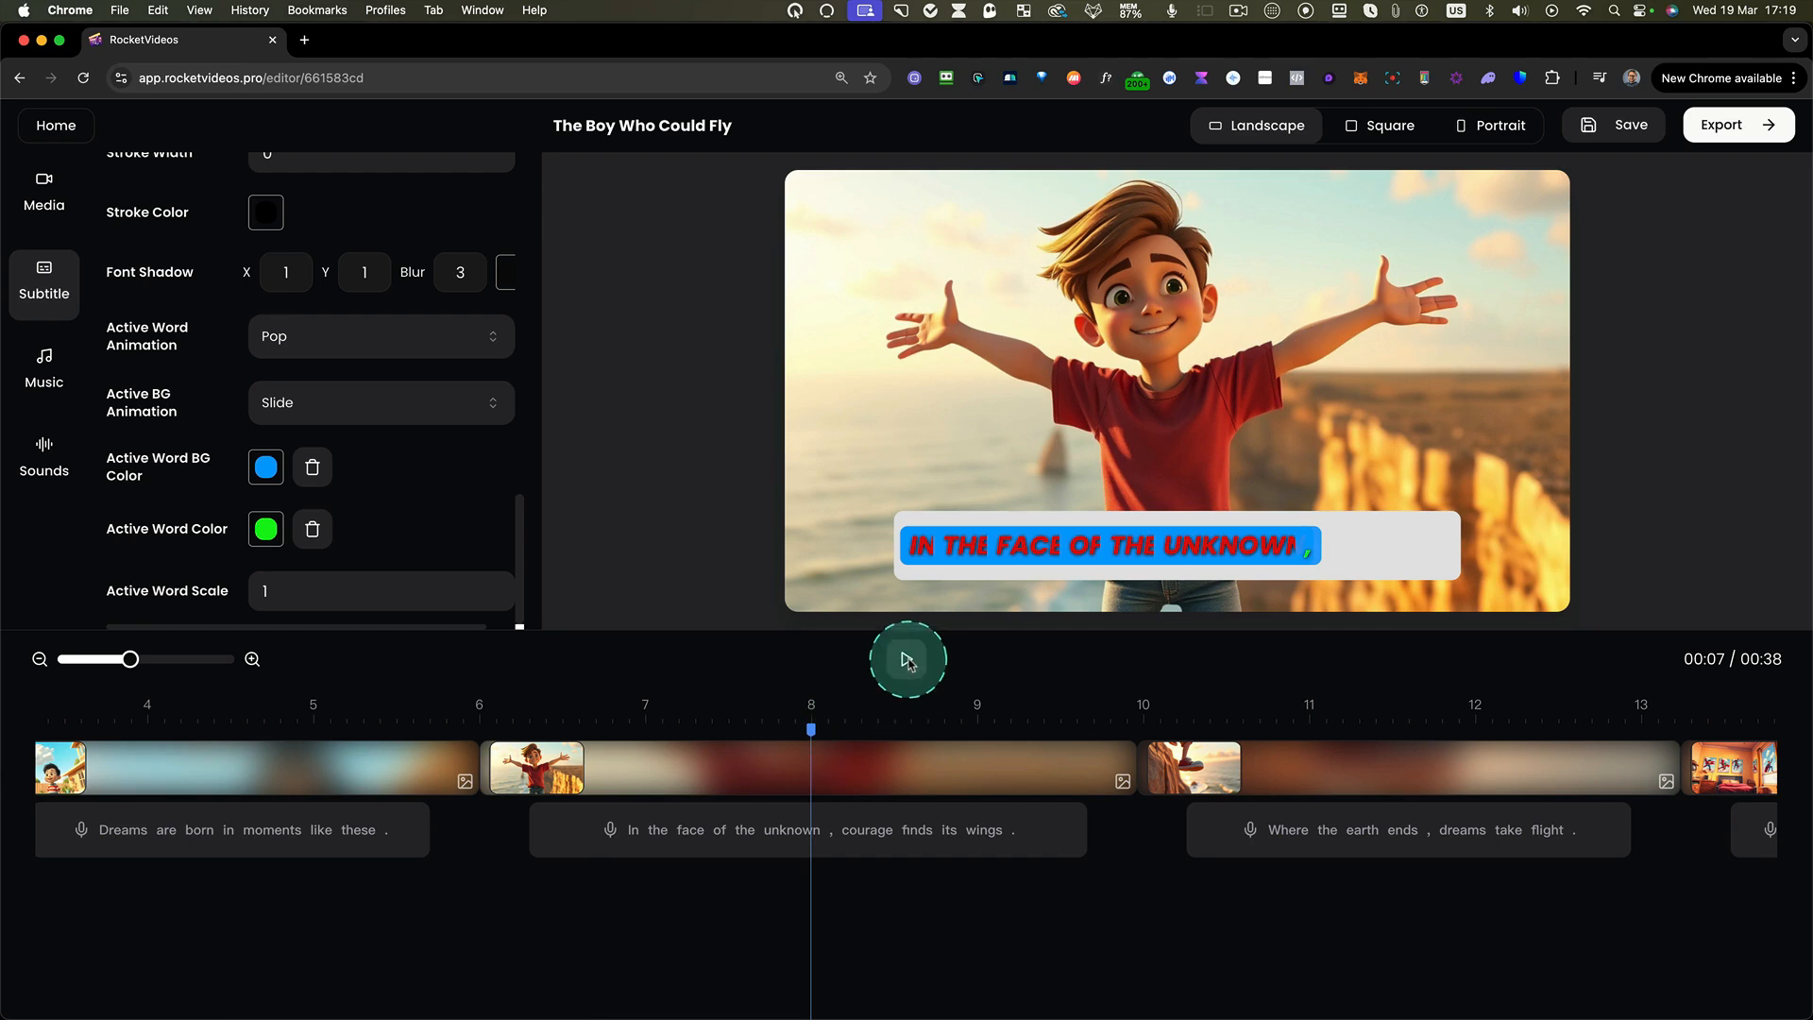
pyautogui.click(906, 660)
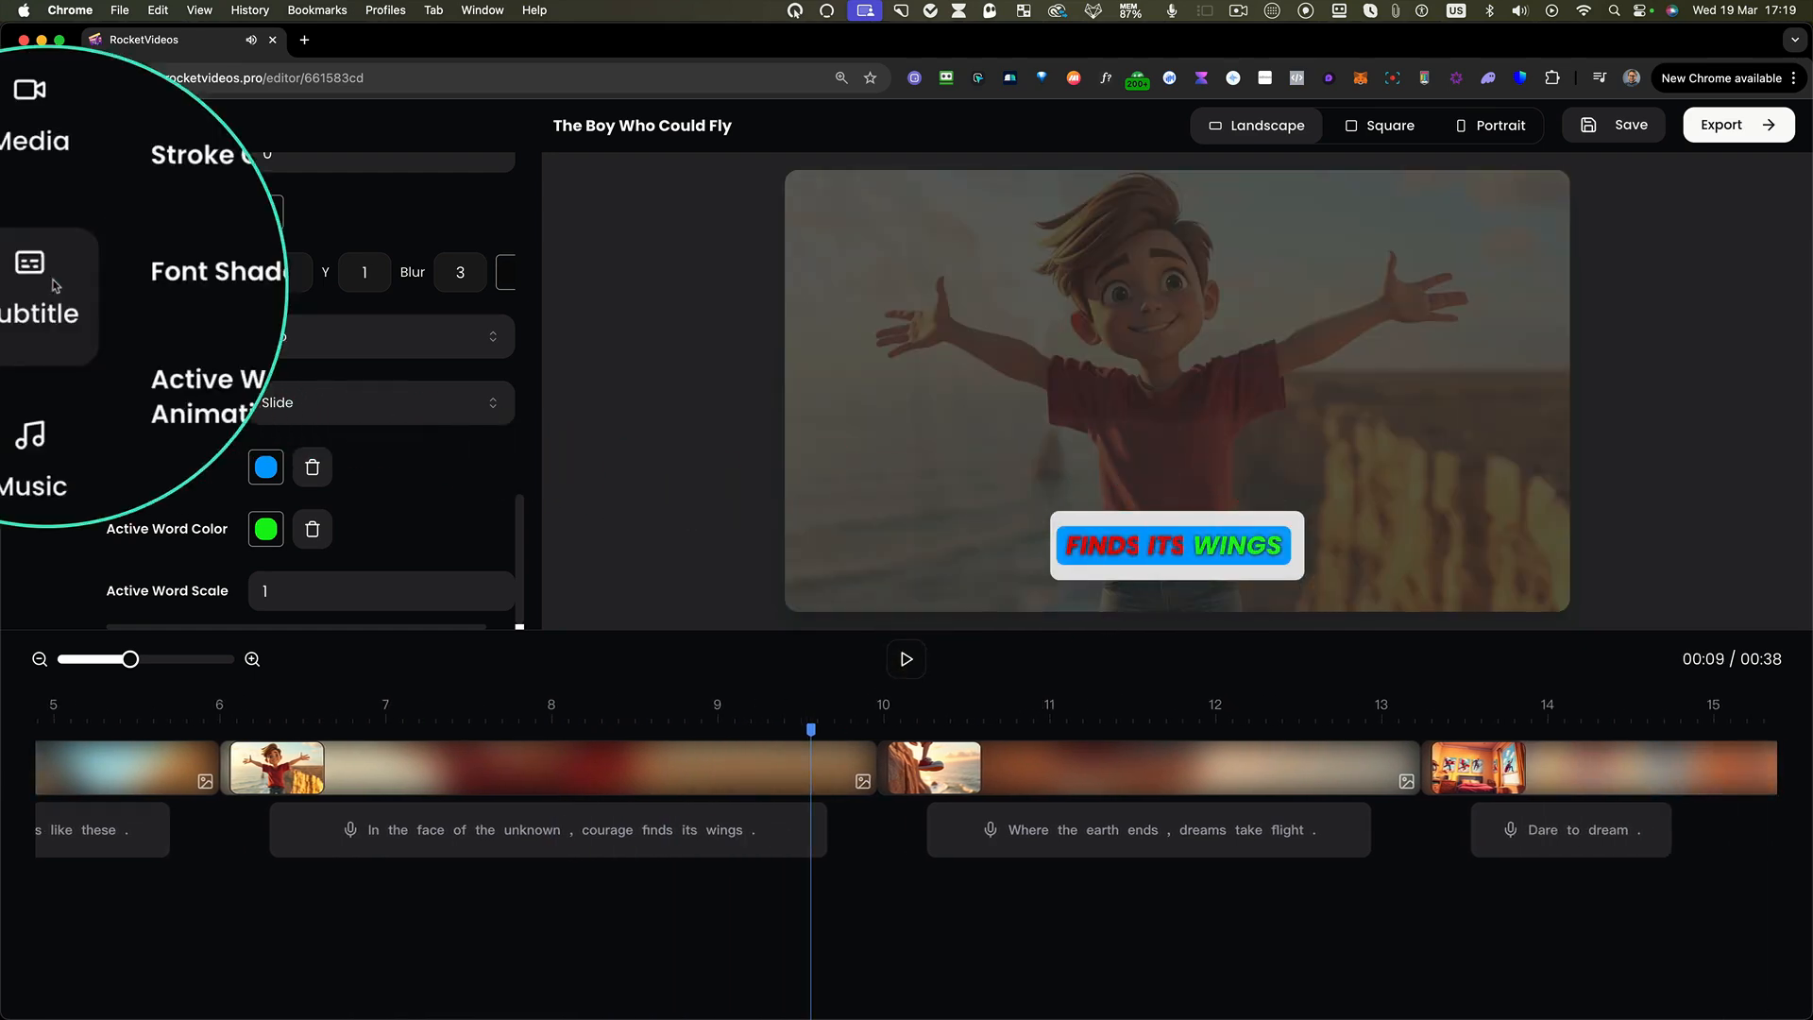
# - Add the library track "Turn It Up" as background music and set its volume to 70
pyautogui.click(38, 359)
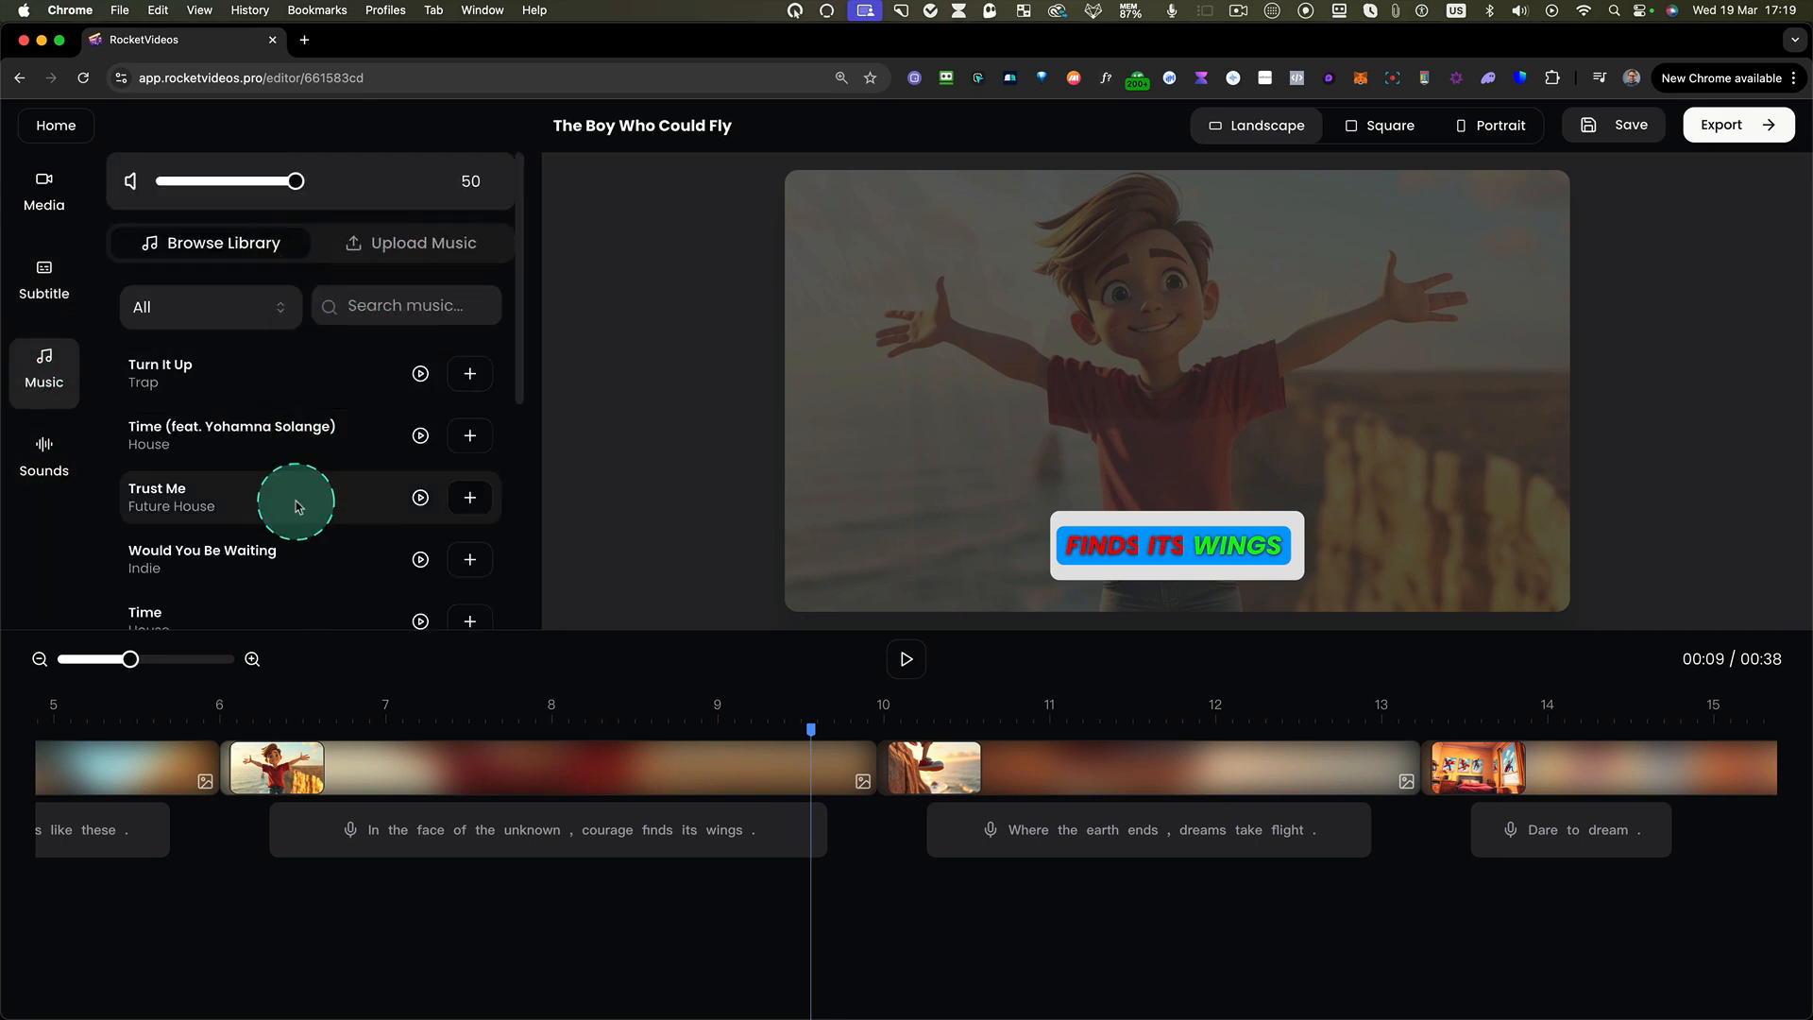
pyautogui.scroll(-5, 296, 505)
pyautogui.scroll(4, 291, 501)
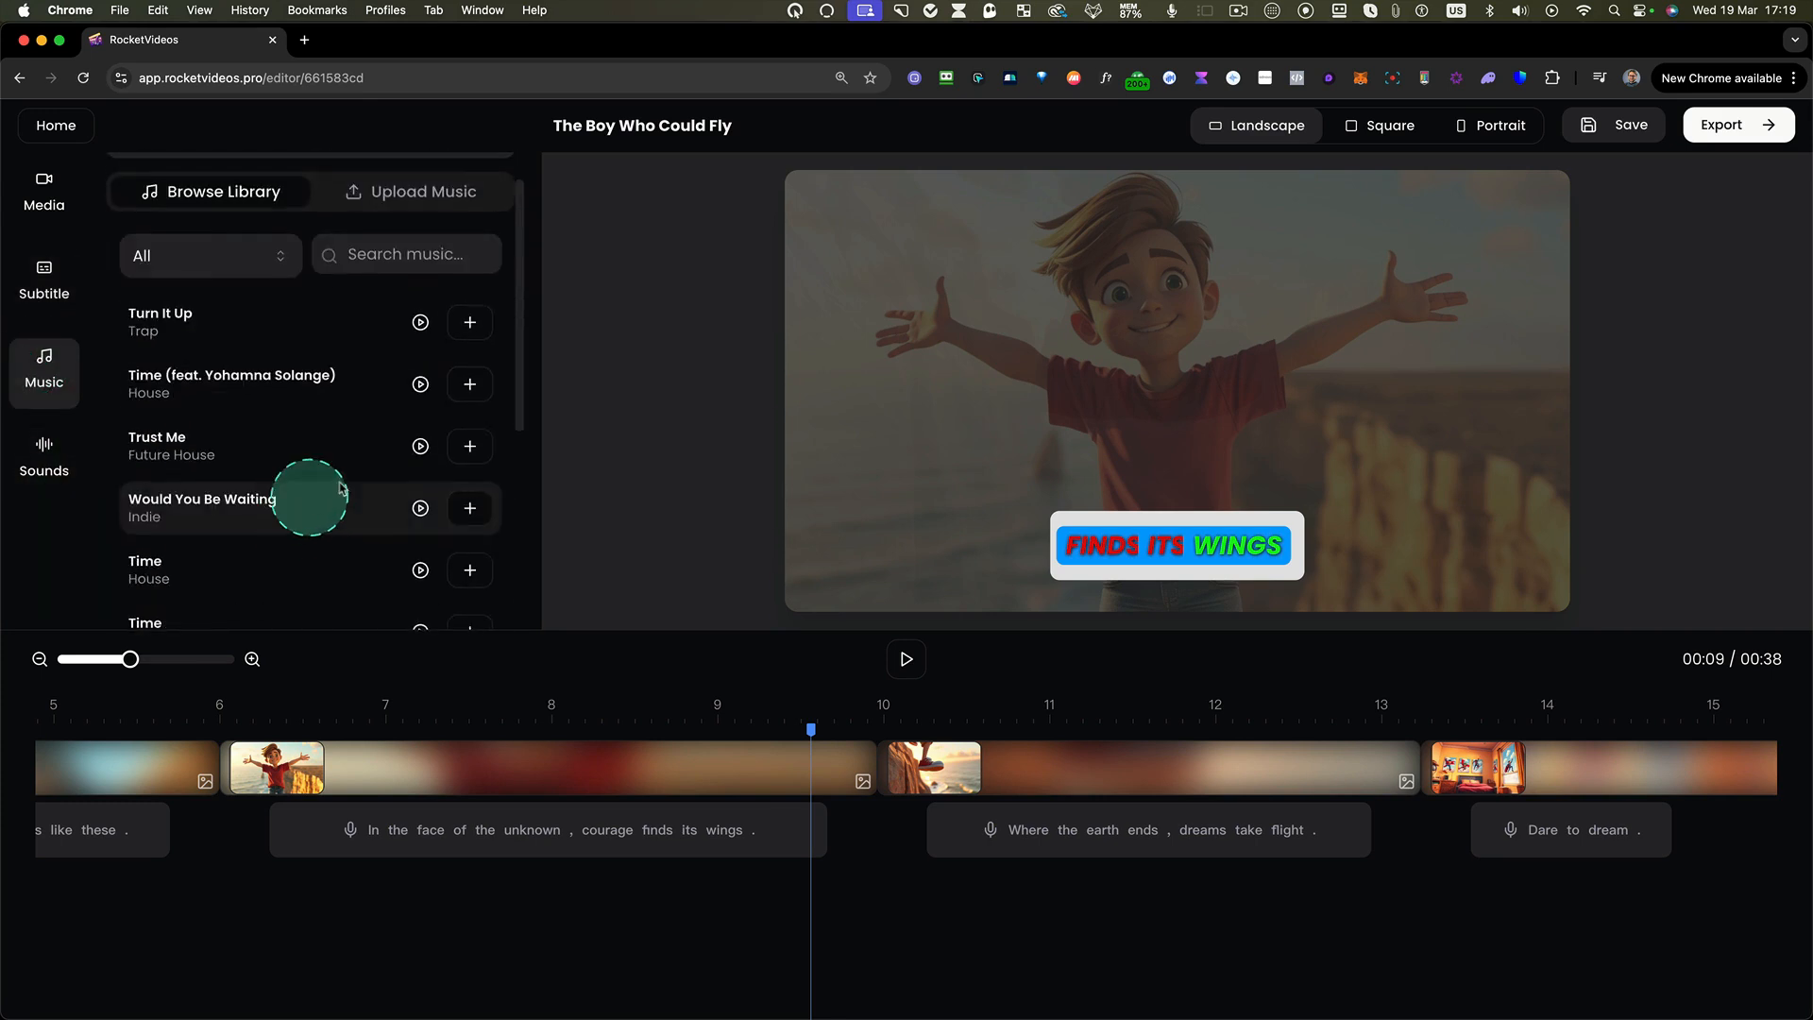
pyautogui.click(470, 324)
pyautogui.hscroll(-6, 236, 897)
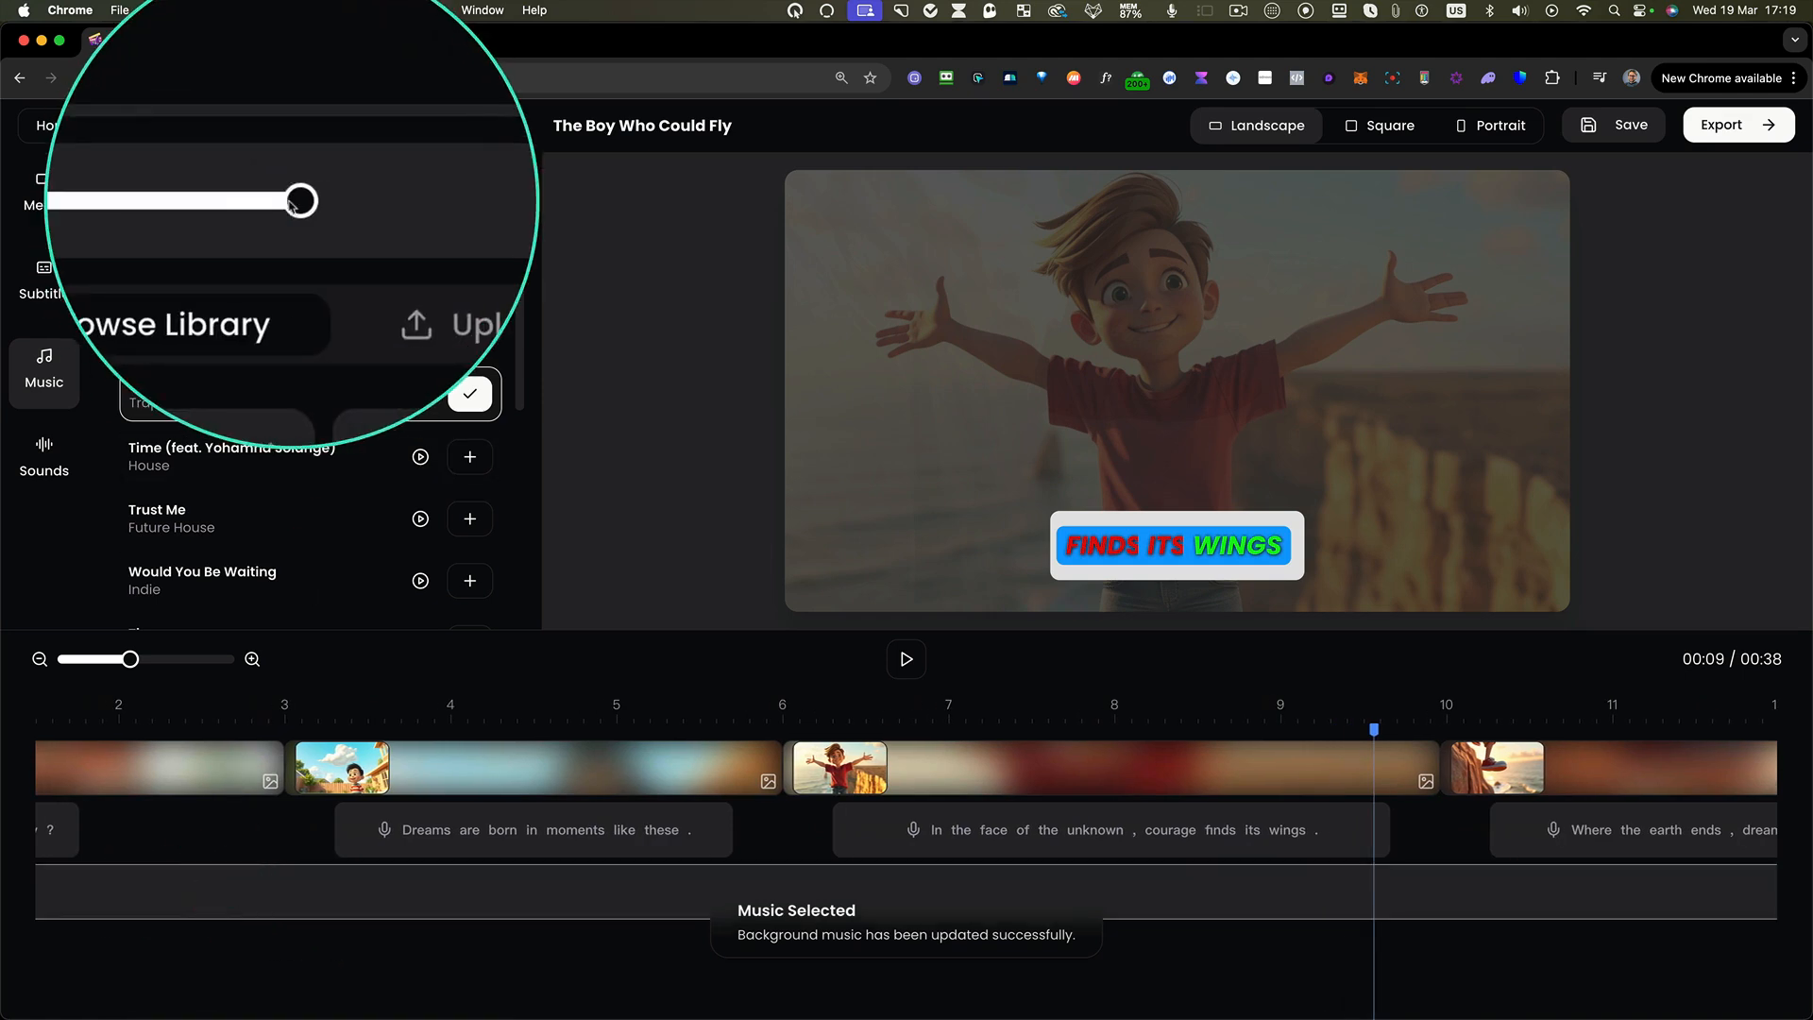
pyautogui.click(441, 779)
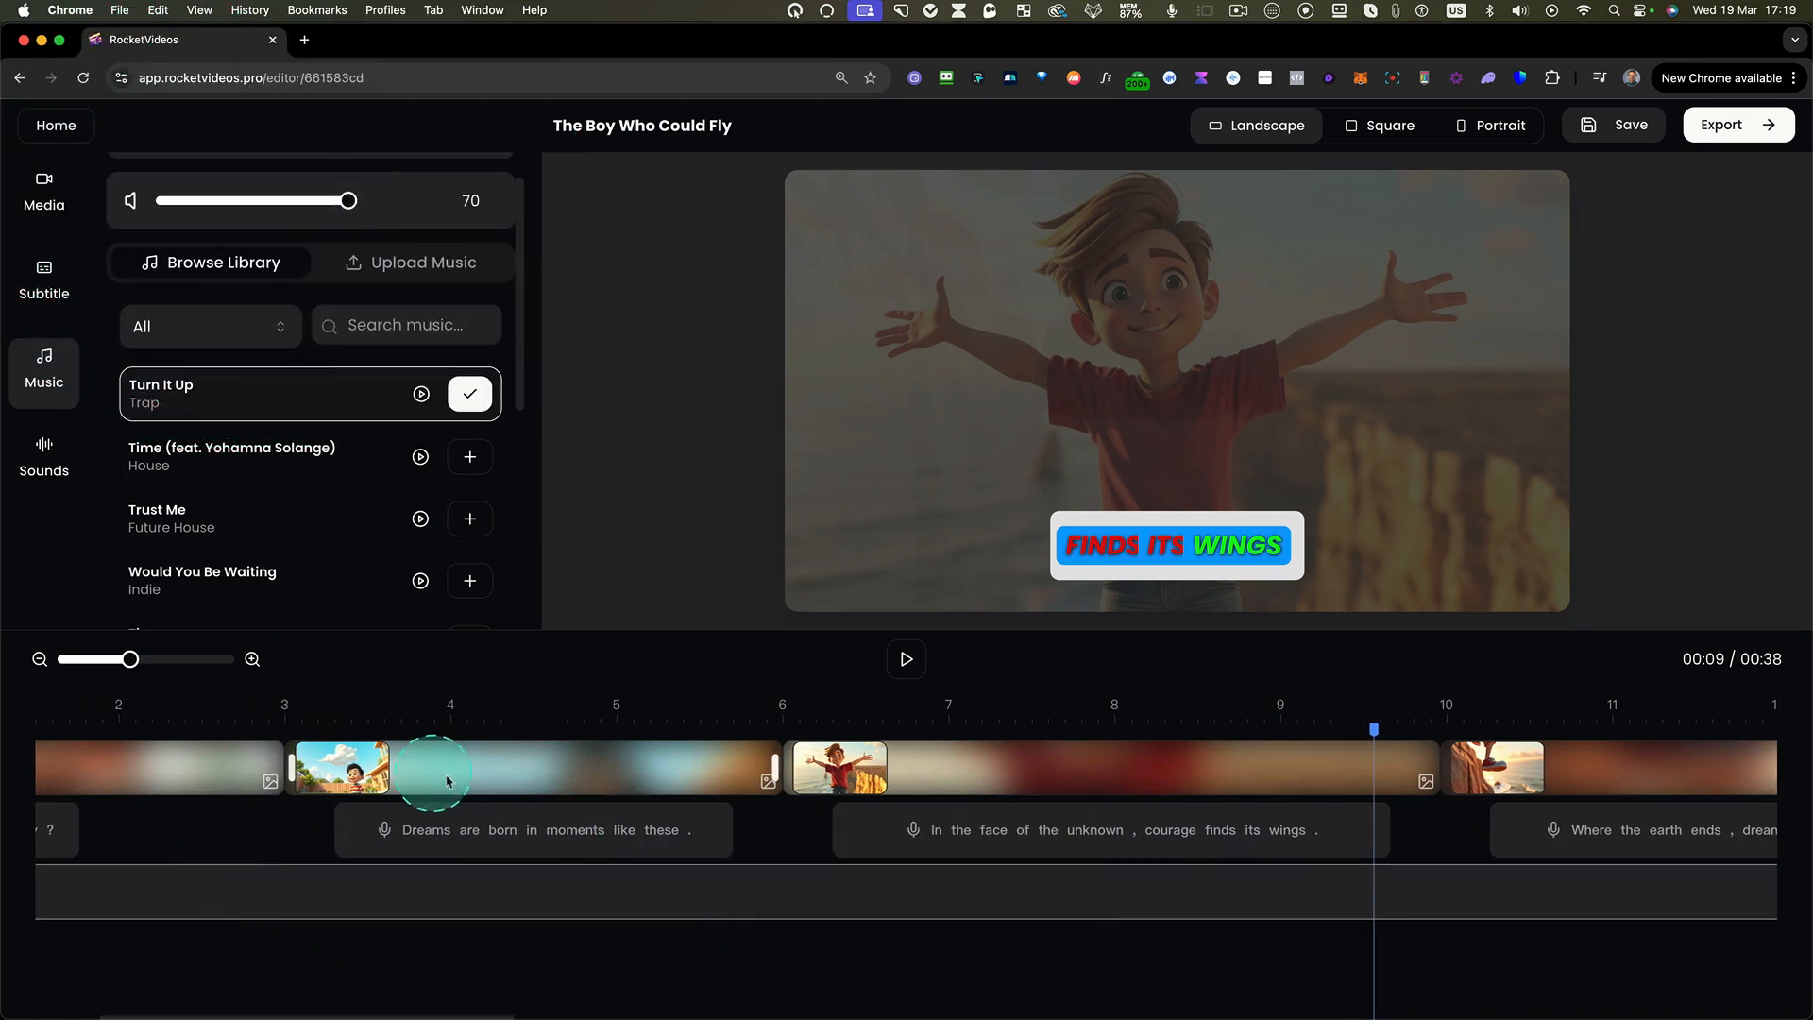
# - Place the playhead at the start of the "From above, we find new perspectives" scene and search the sound effects for "swoosh"
pyautogui.click(47, 458)
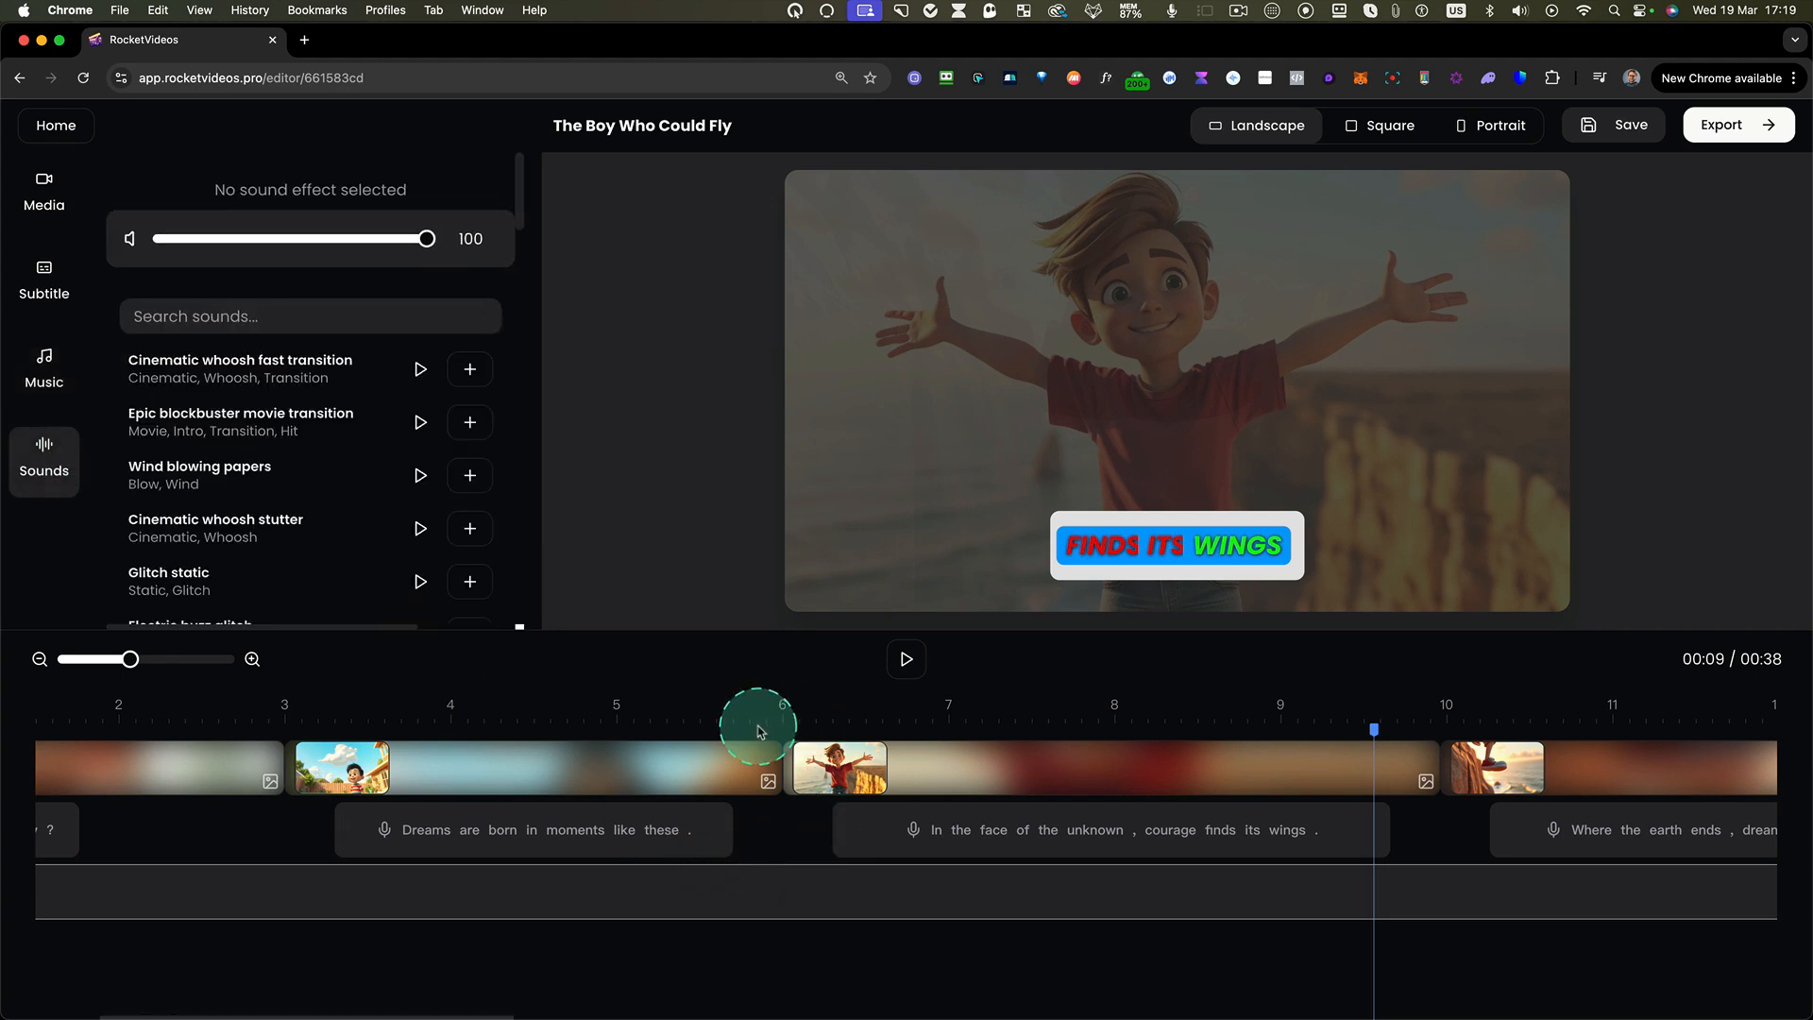
pyautogui.hscroll(10, 1033, 770)
pyautogui.hscroll(20, 1149, 822)
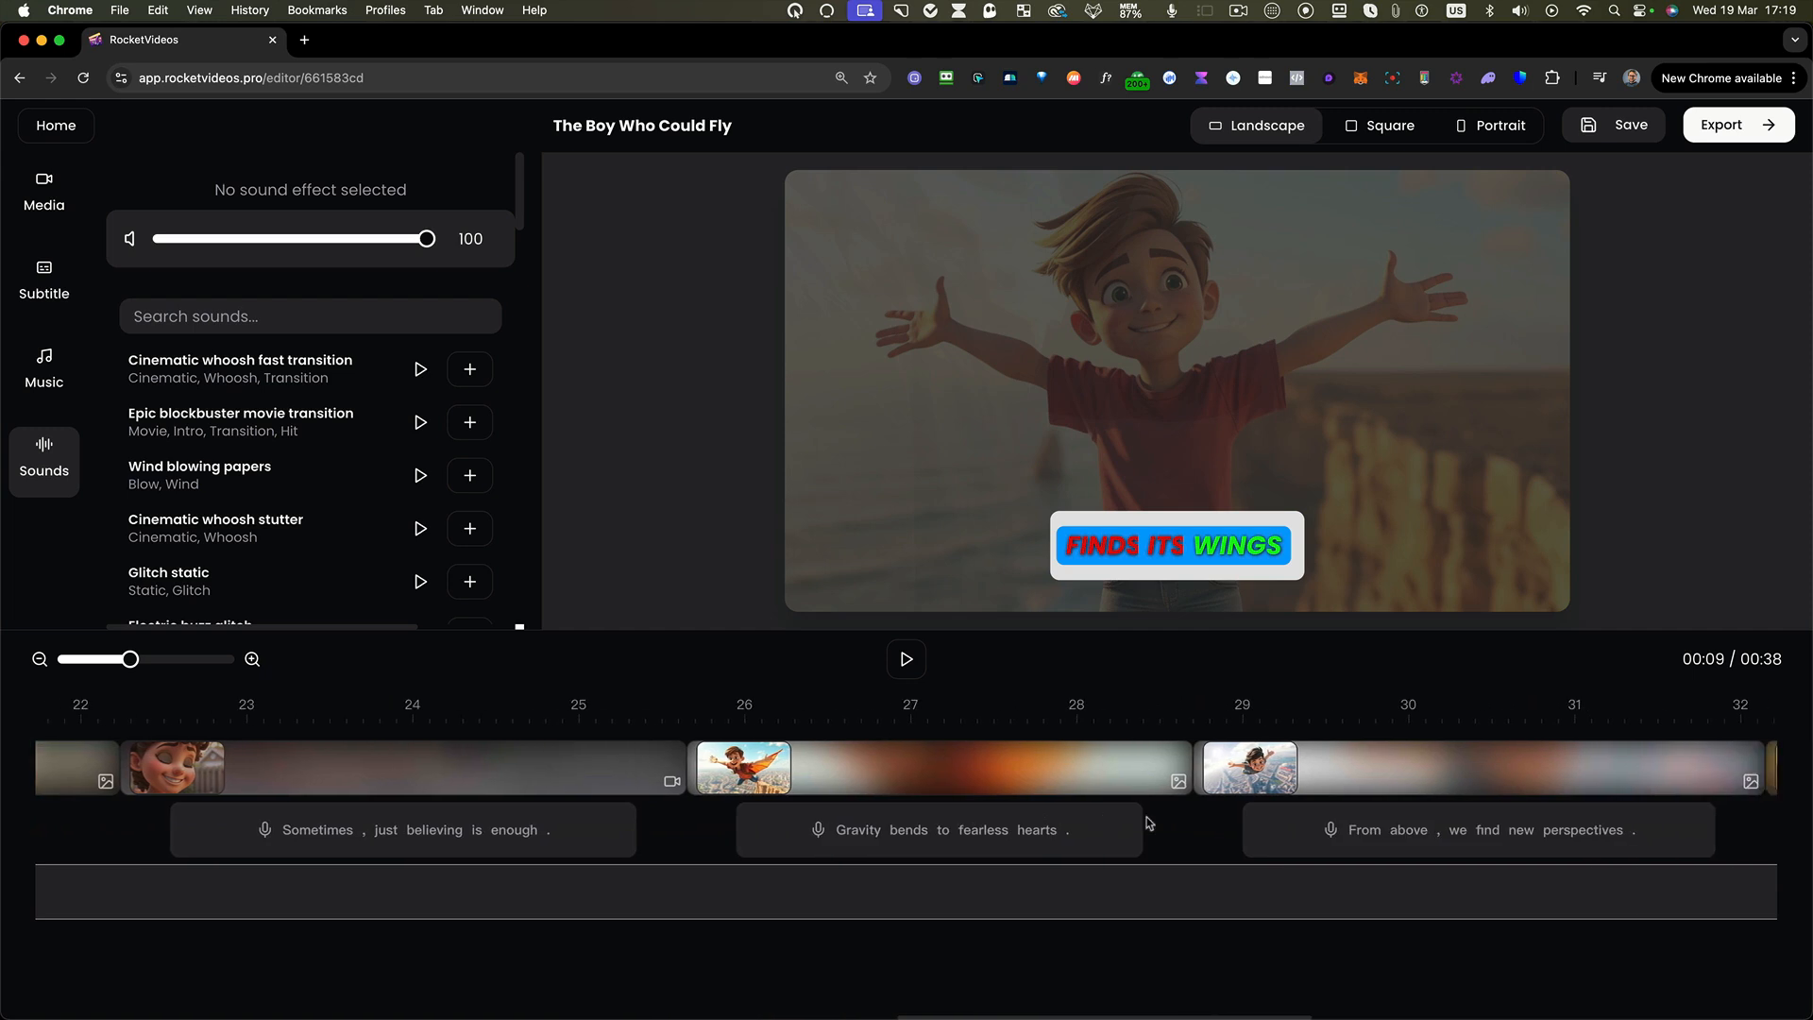
pyautogui.hscroll(3, 1148, 822)
pyautogui.click(1109, 726)
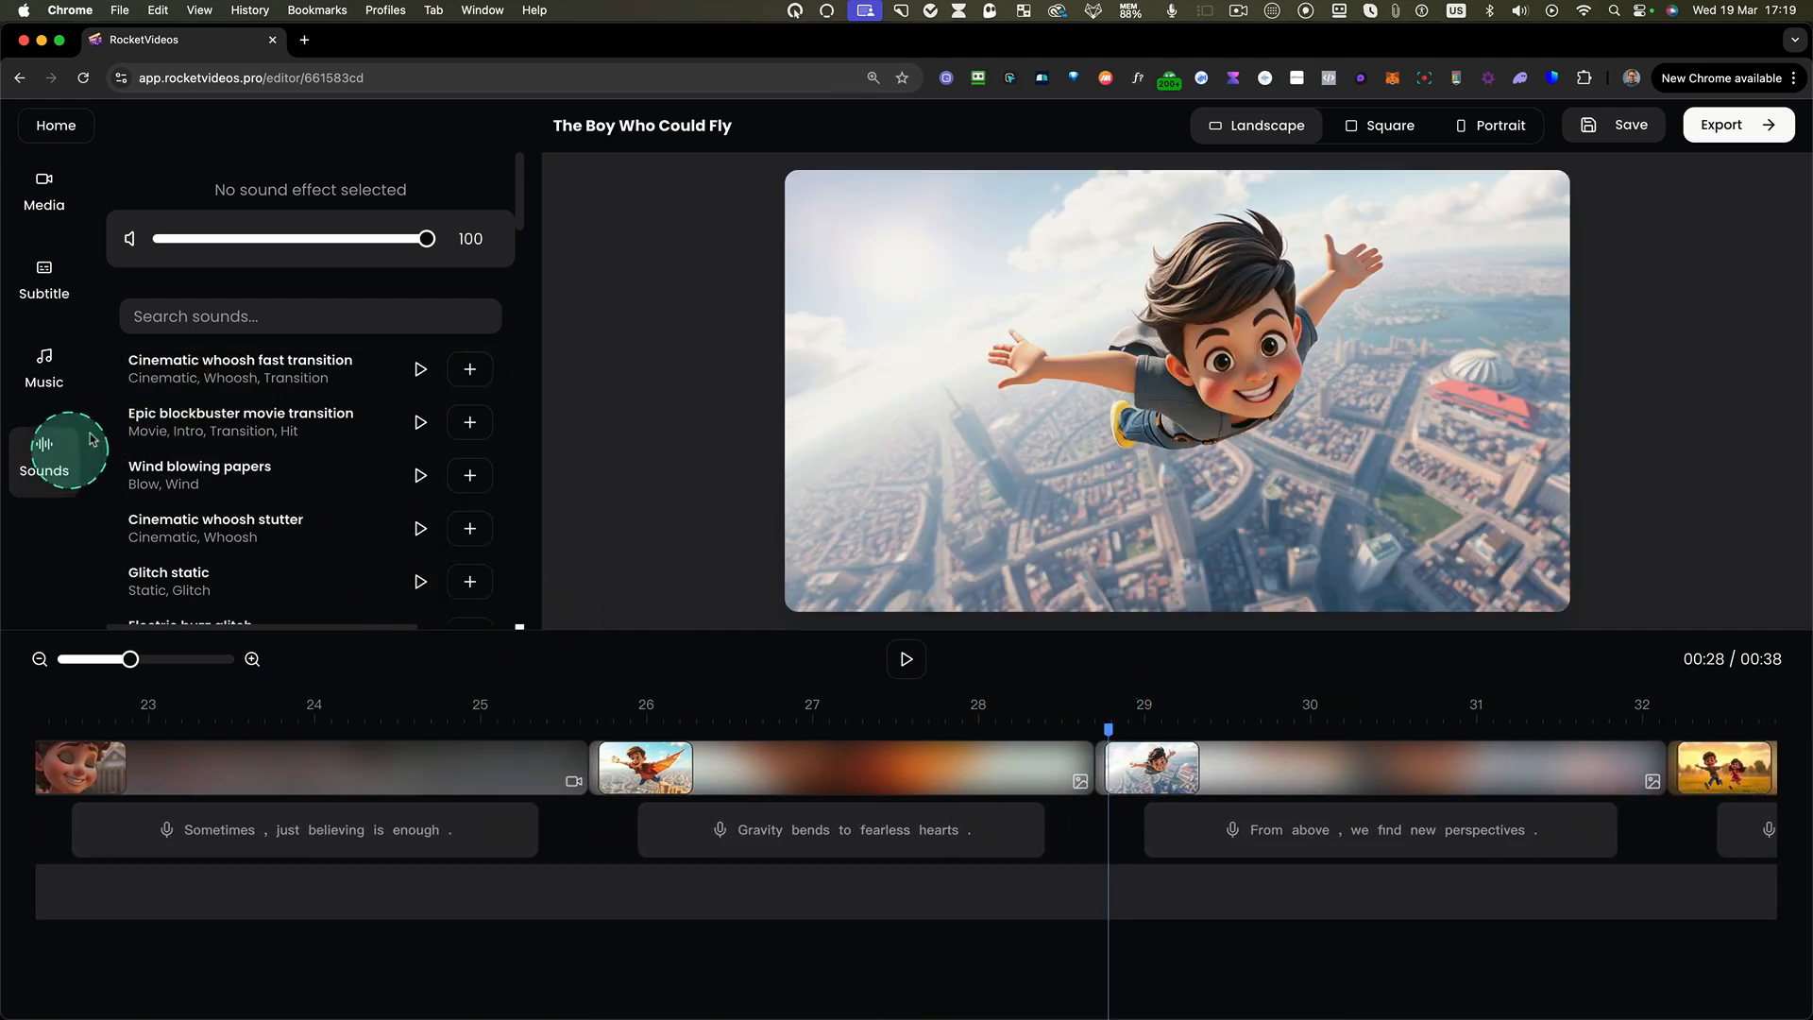
pyautogui.click(215, 325)
pyautogui.write('sw')
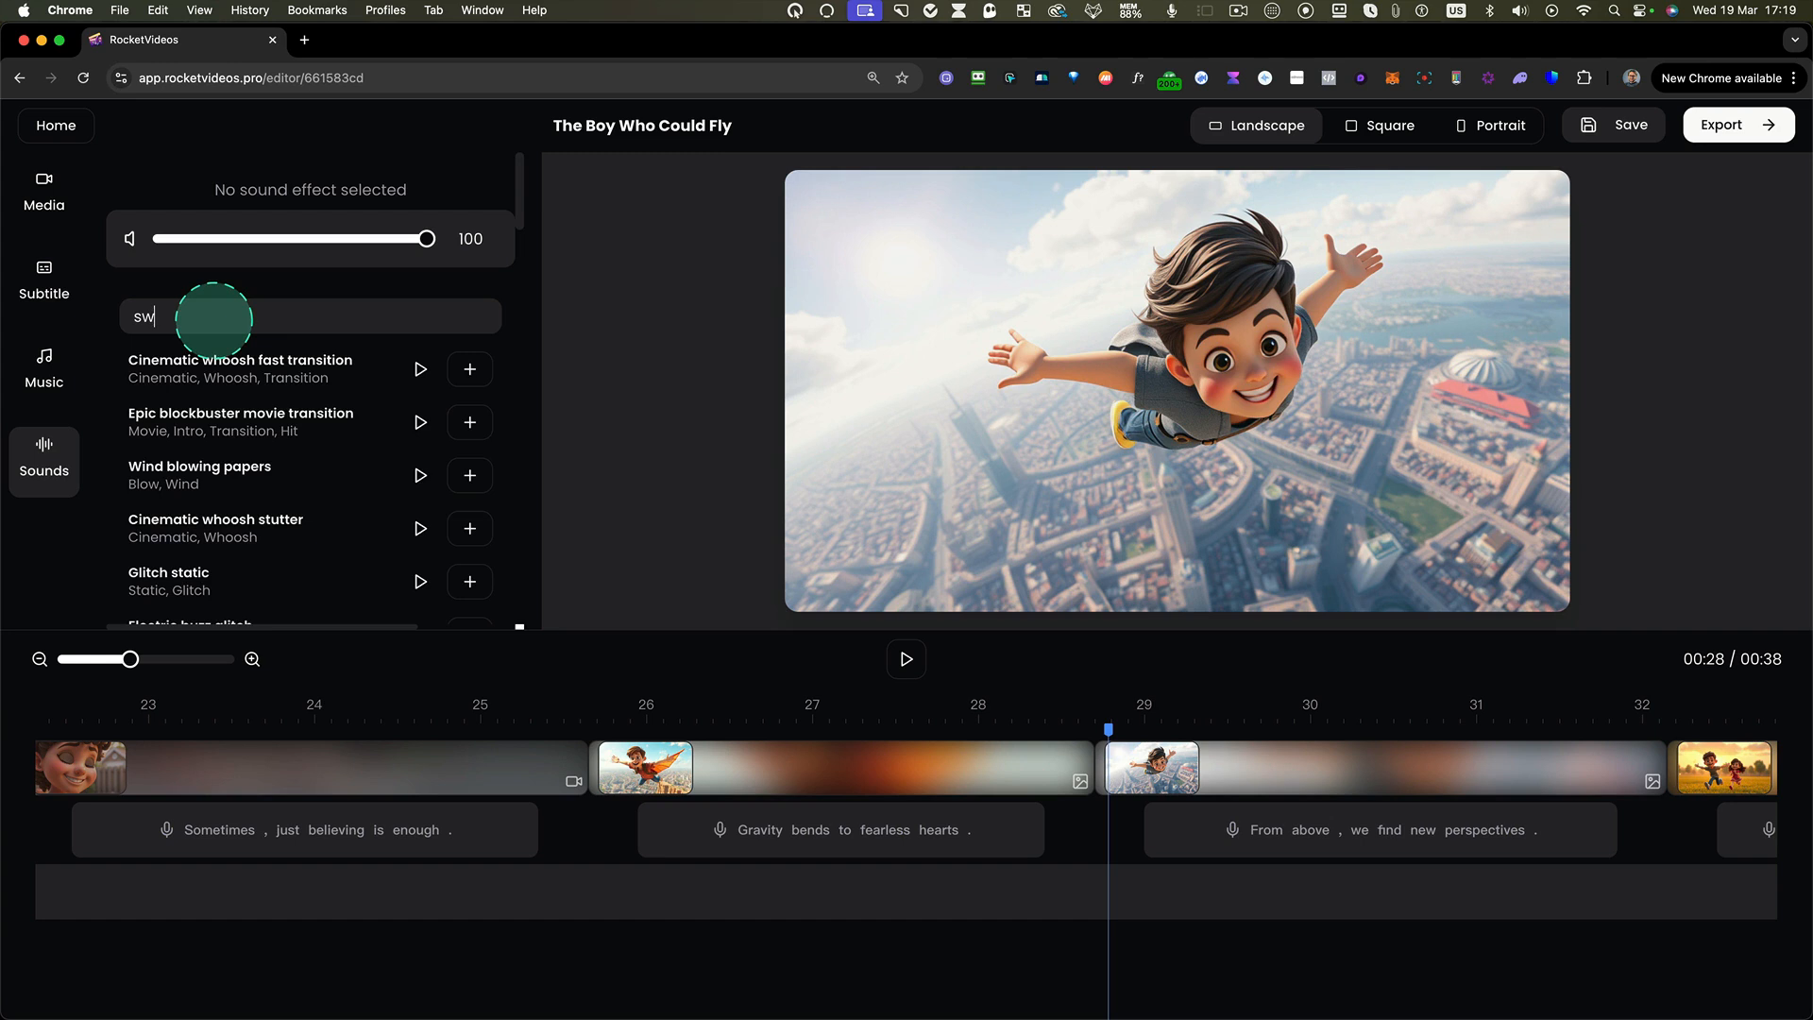
pyautogui.write('oosh')
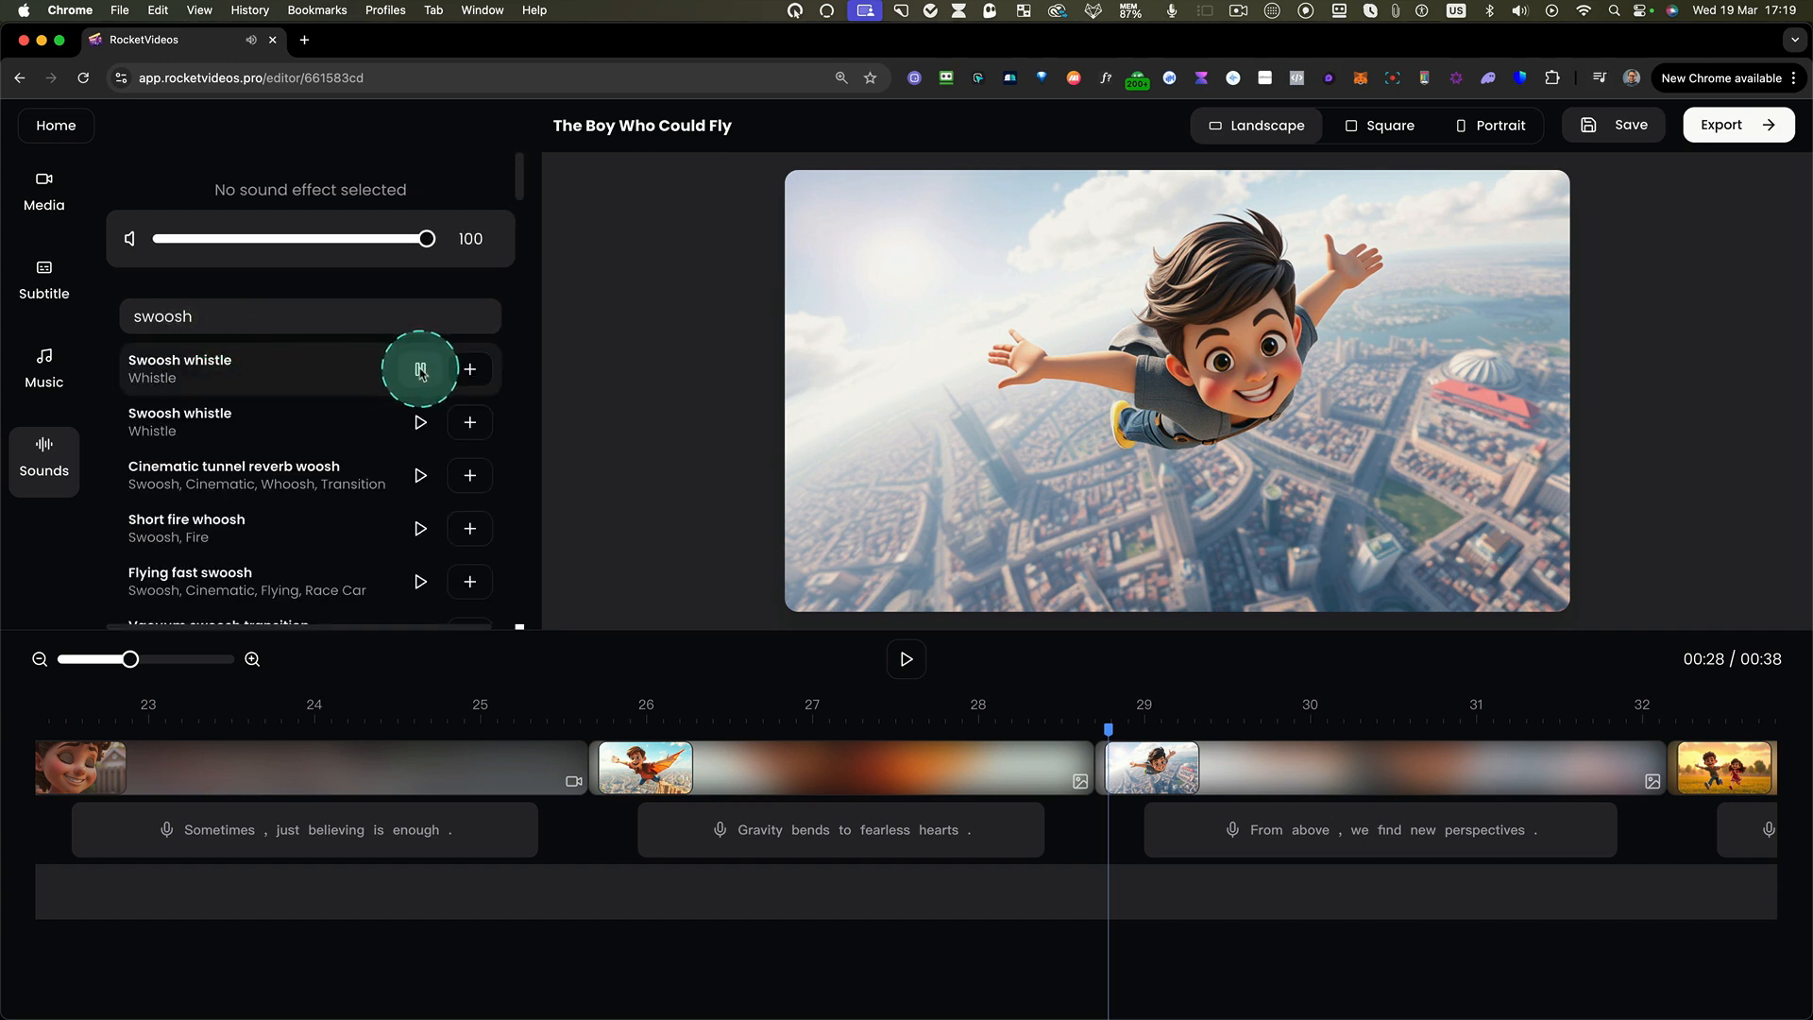
# - Audition the swoosh effects, add "Short fire whoosh" at the playhead, and play the scene to preview it
pyautogui.click(420, 422)
pyautogui.click(420, 475)
pyautogui.click(422, 531)
pyautogui.click(422, 531)
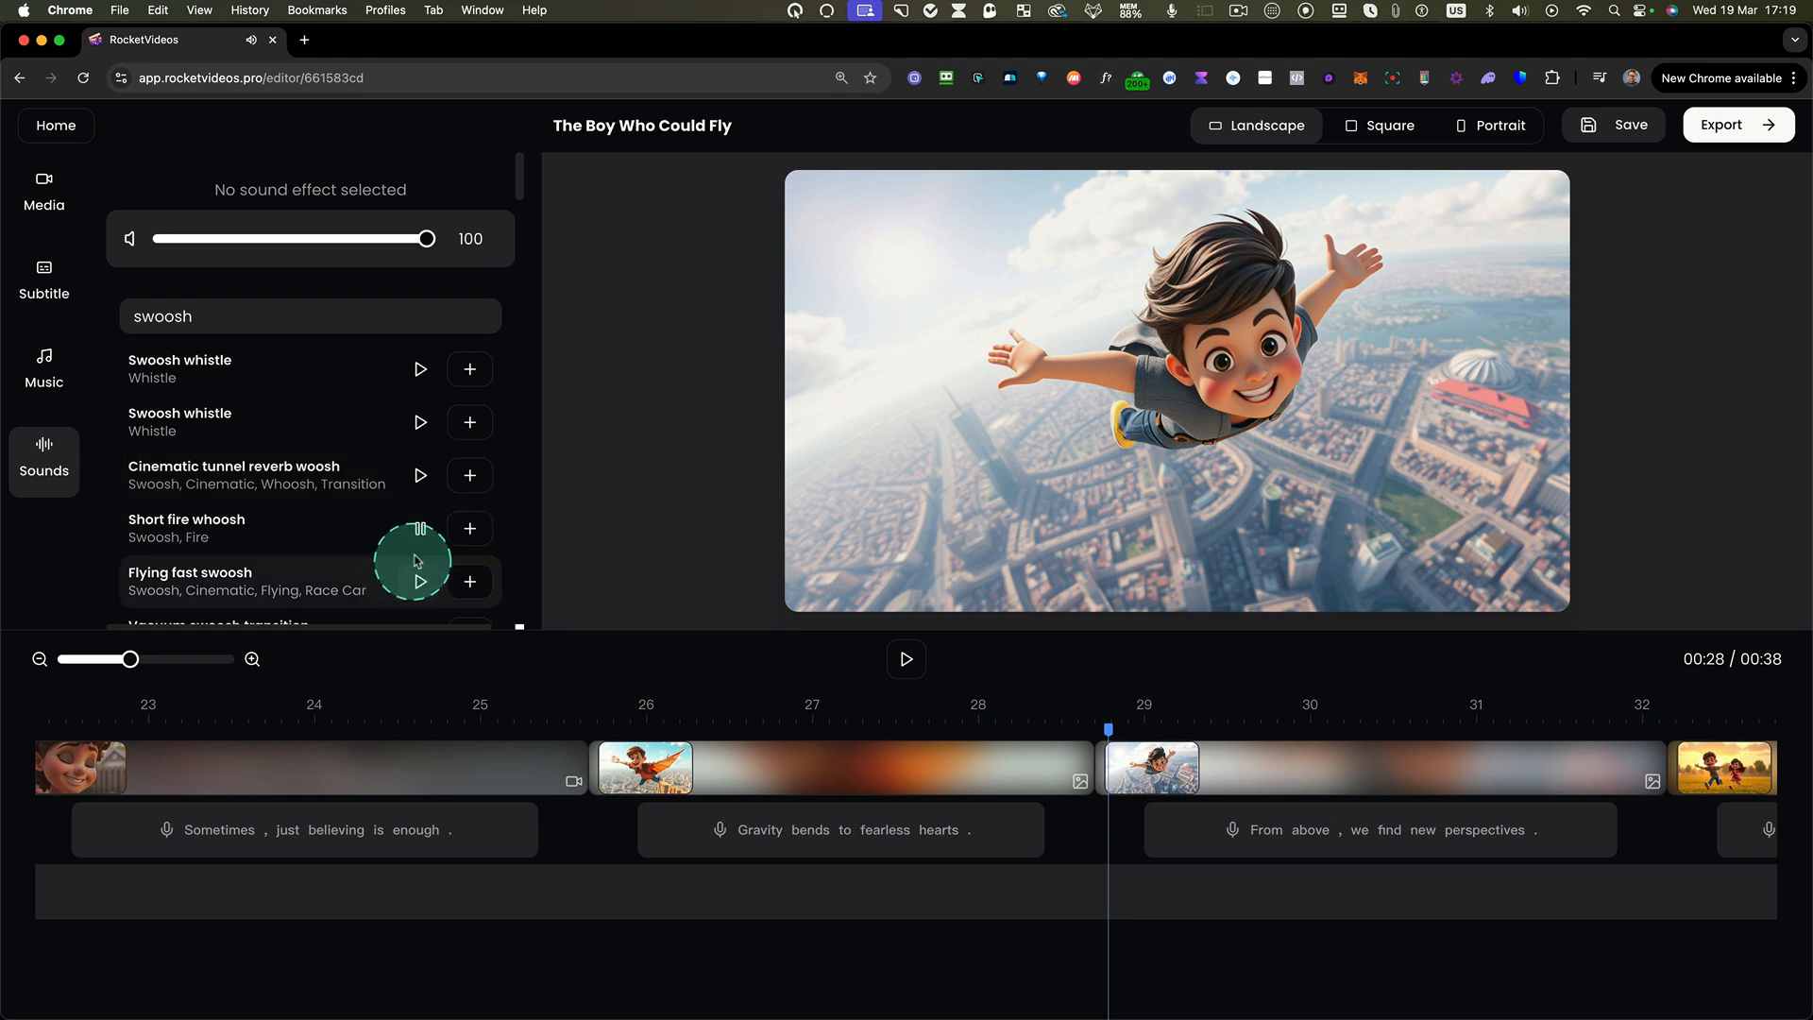
pyautogui.click(471, 529)
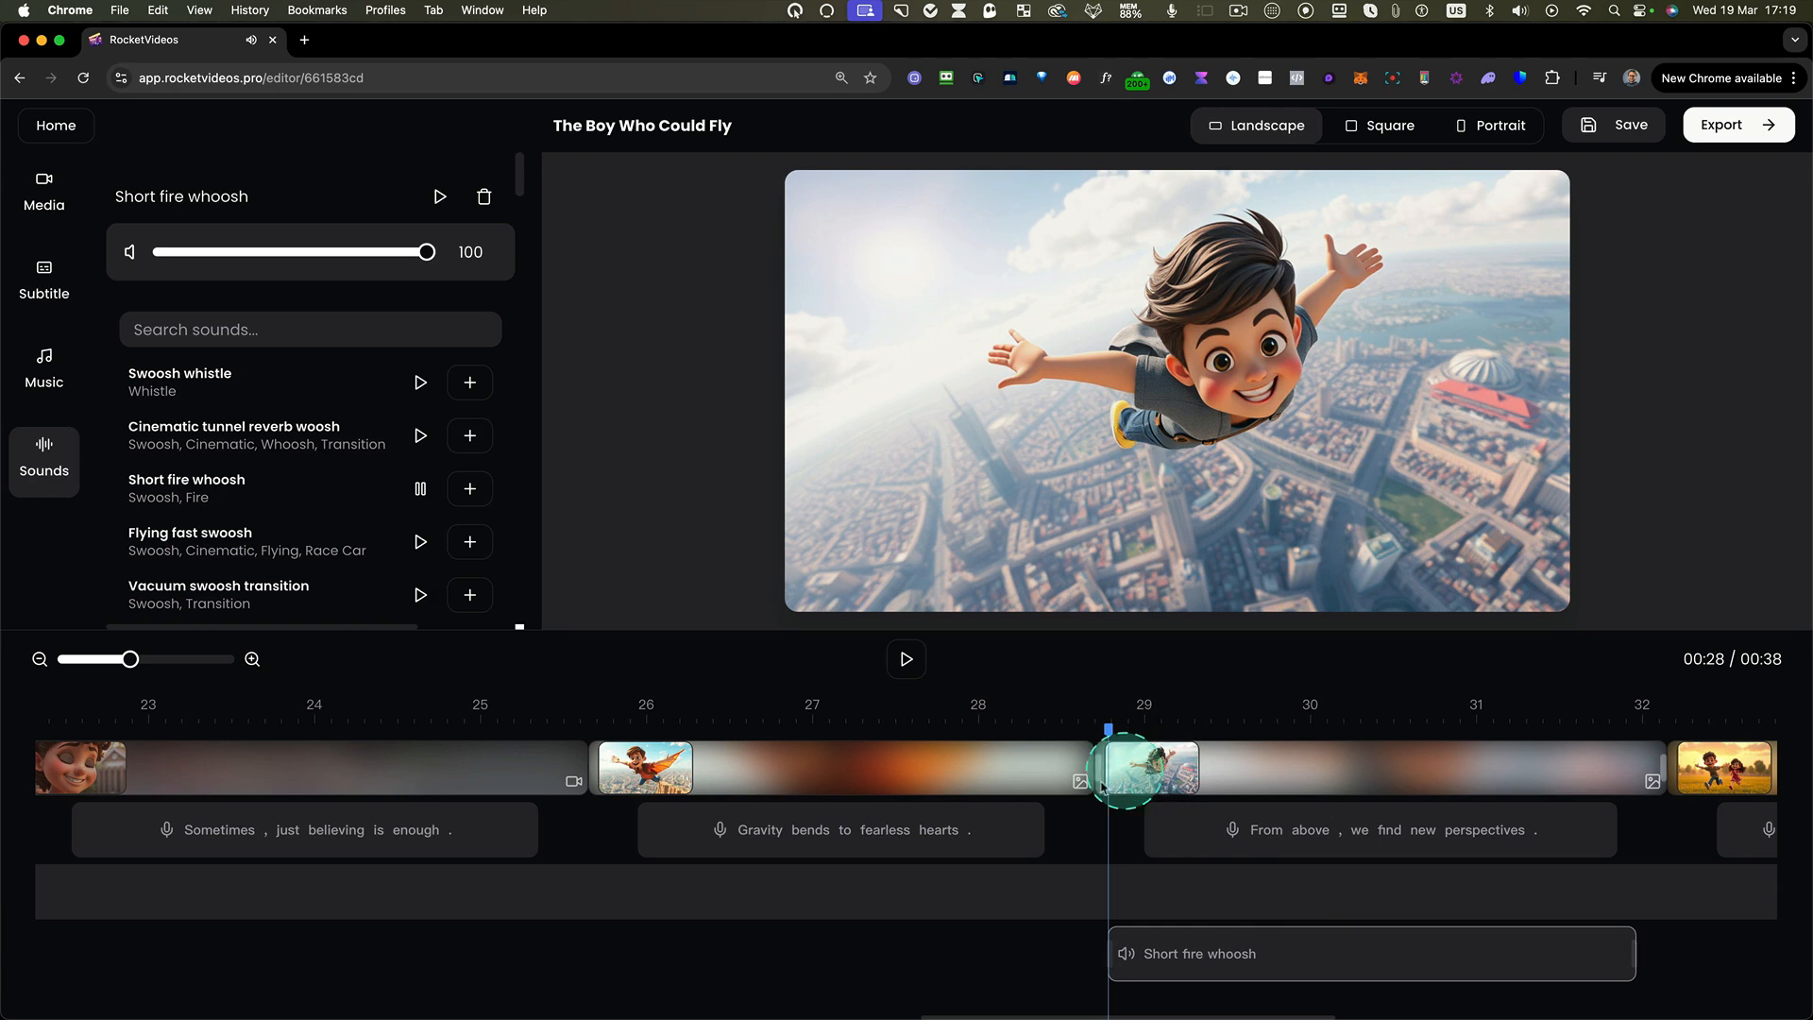
pyautogui.click(907, 659)
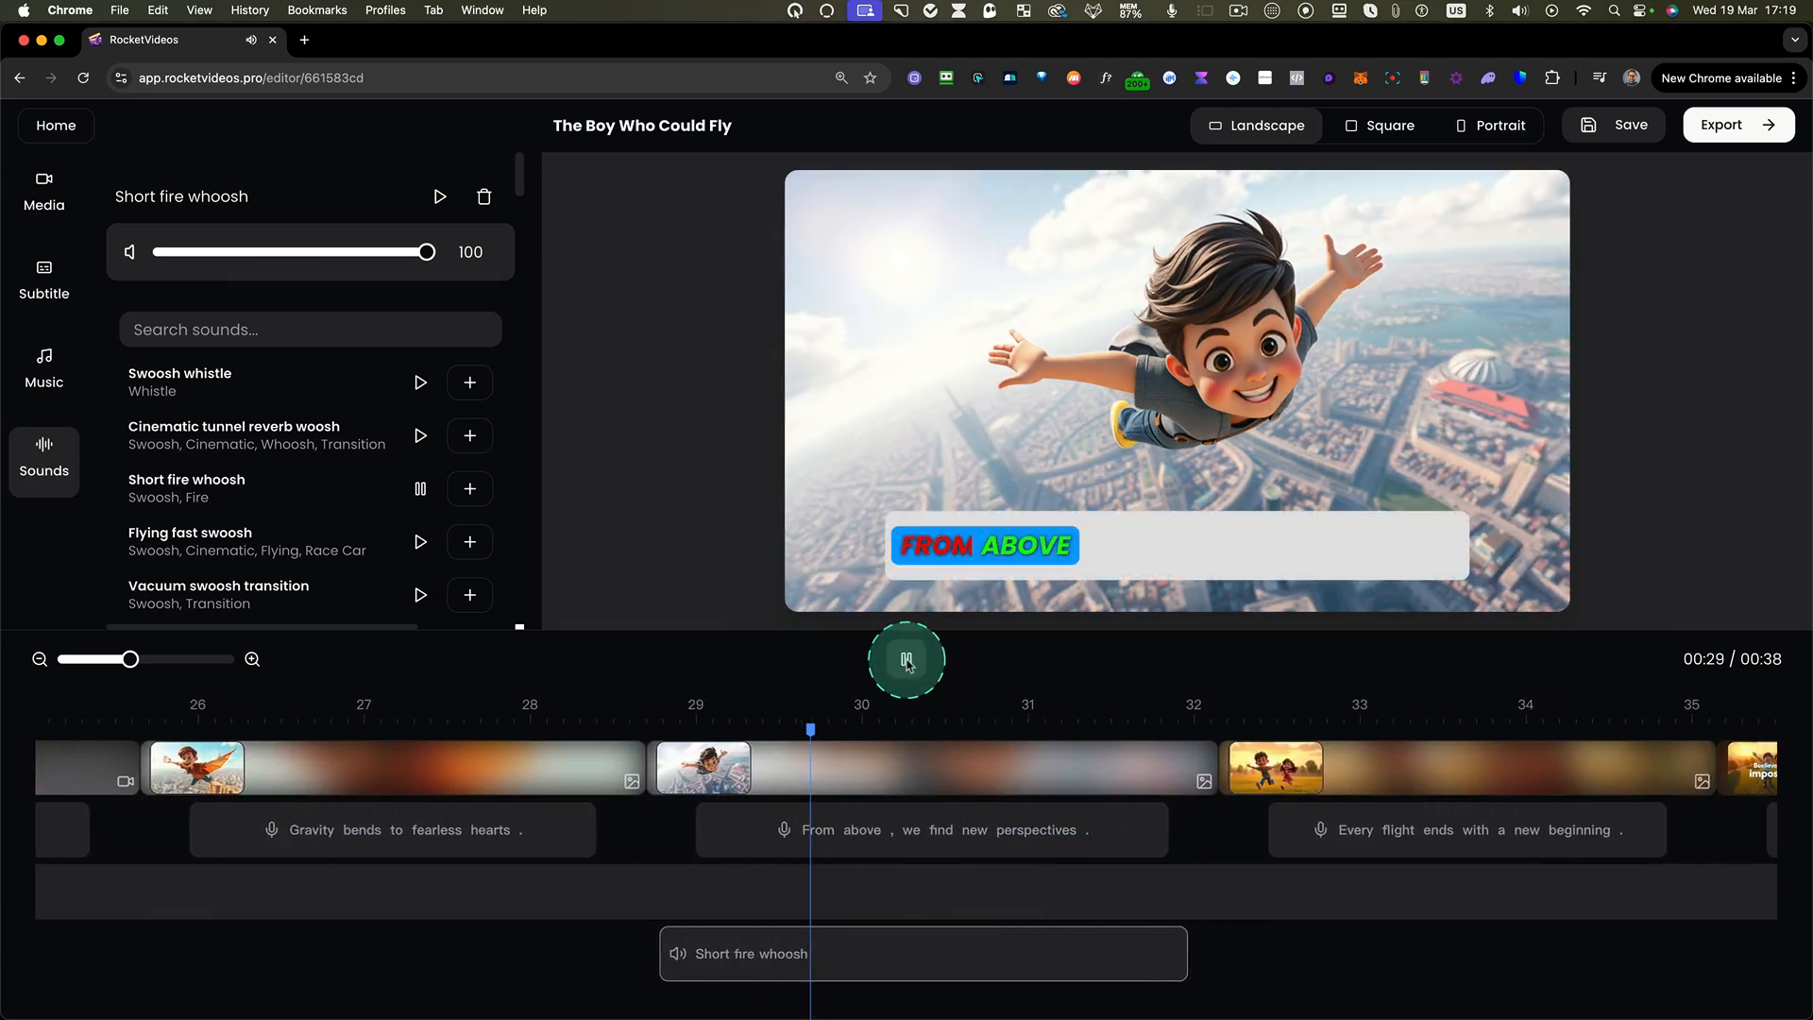
pyautogui.click(906, 661)
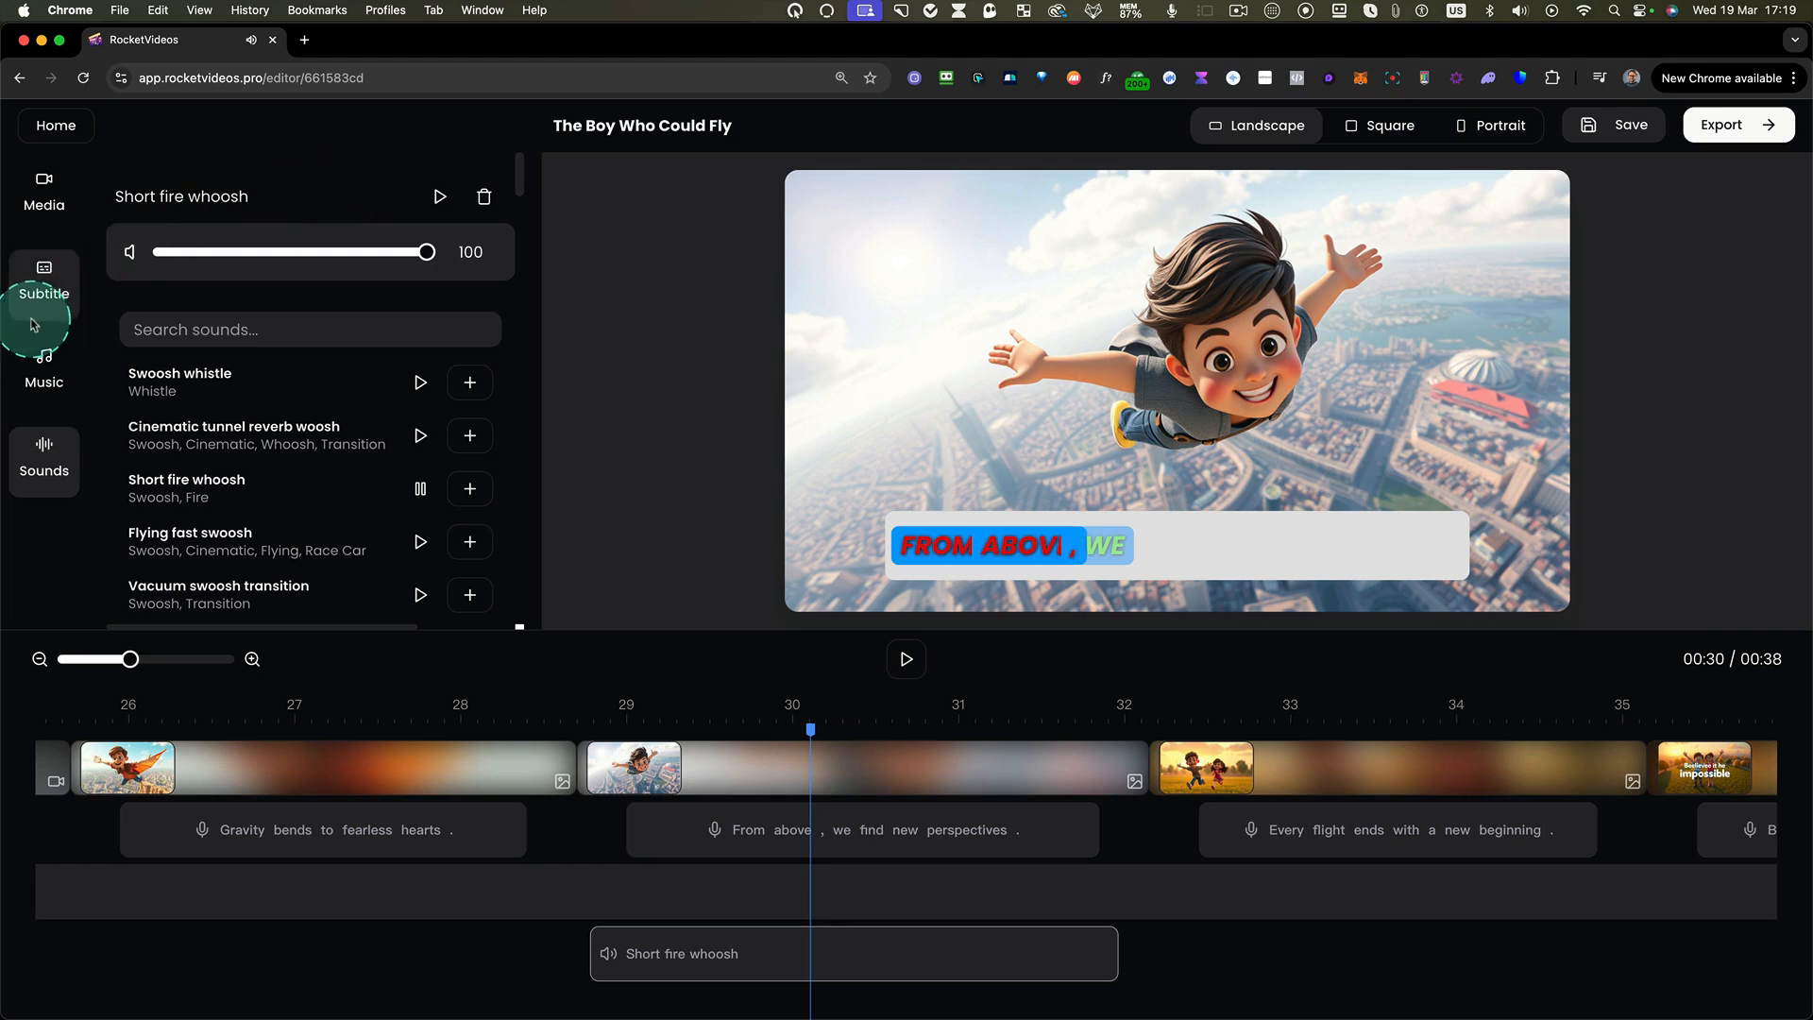
# - Lower the background music volume to 10 and replay the "From above" scene from its start
pyautogui.click(52, 357)
pyautogui.click(297, 257)
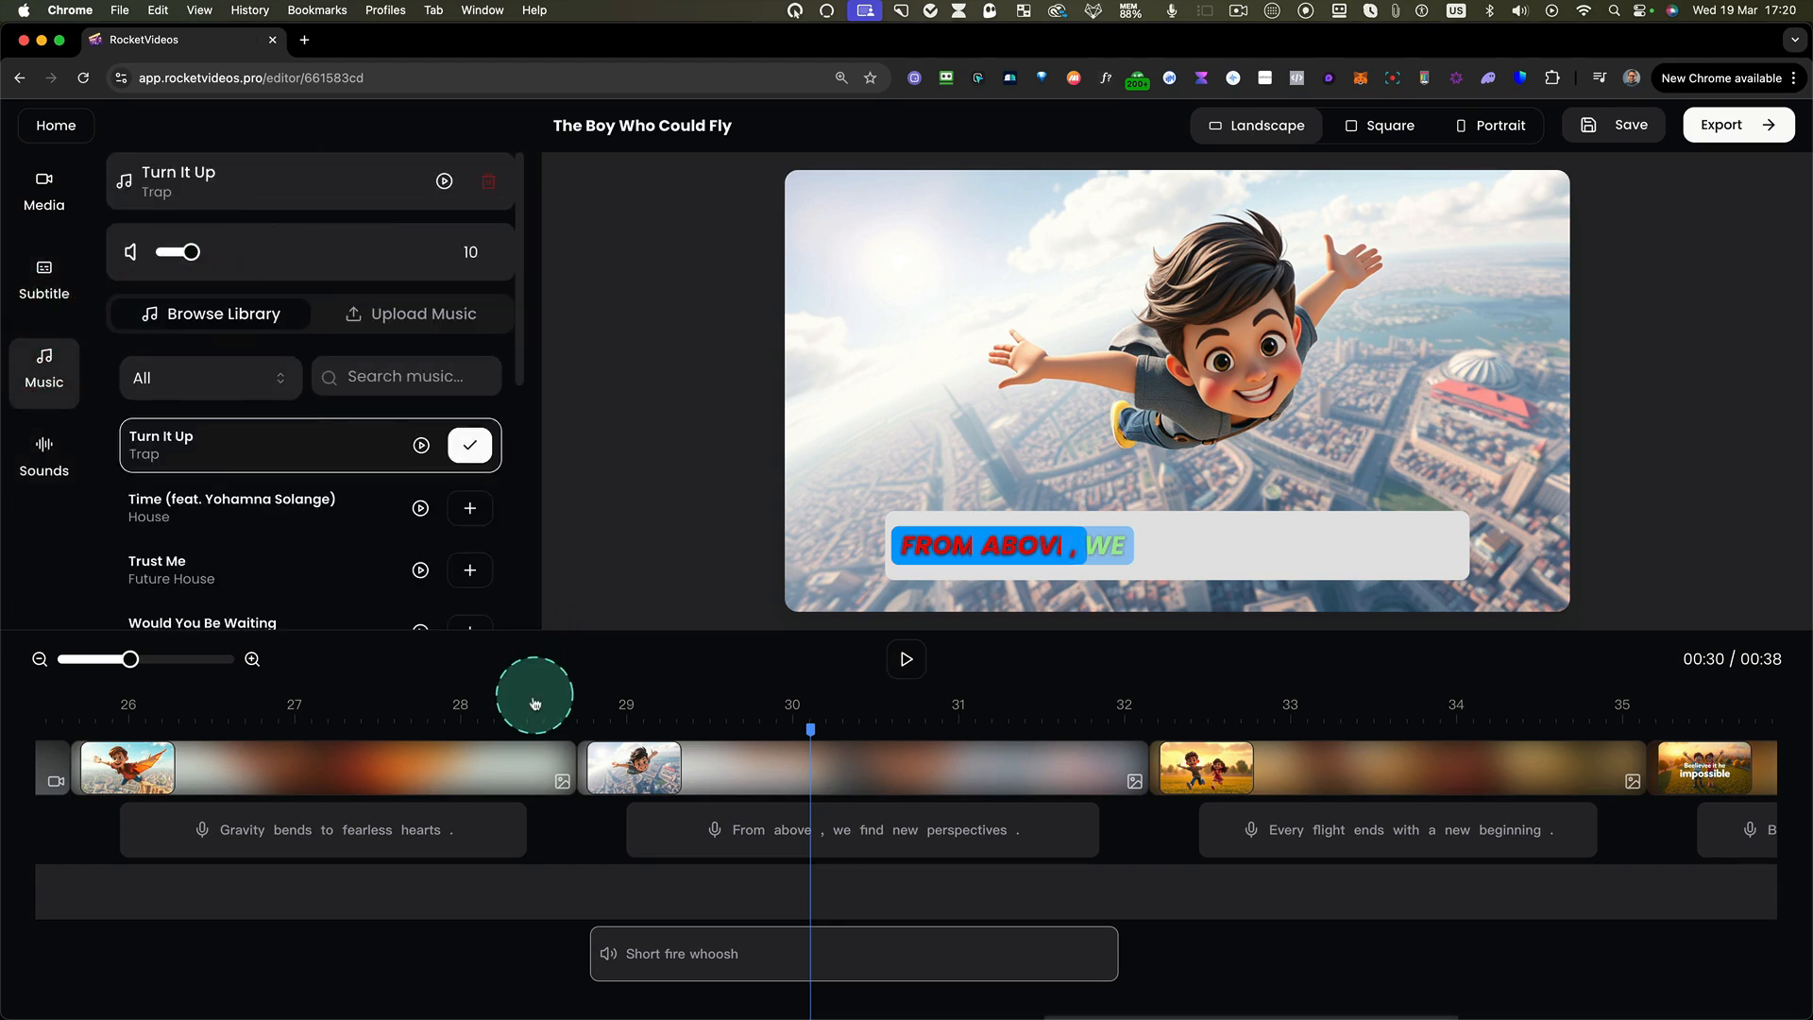
pyautogui.click(583, 722)
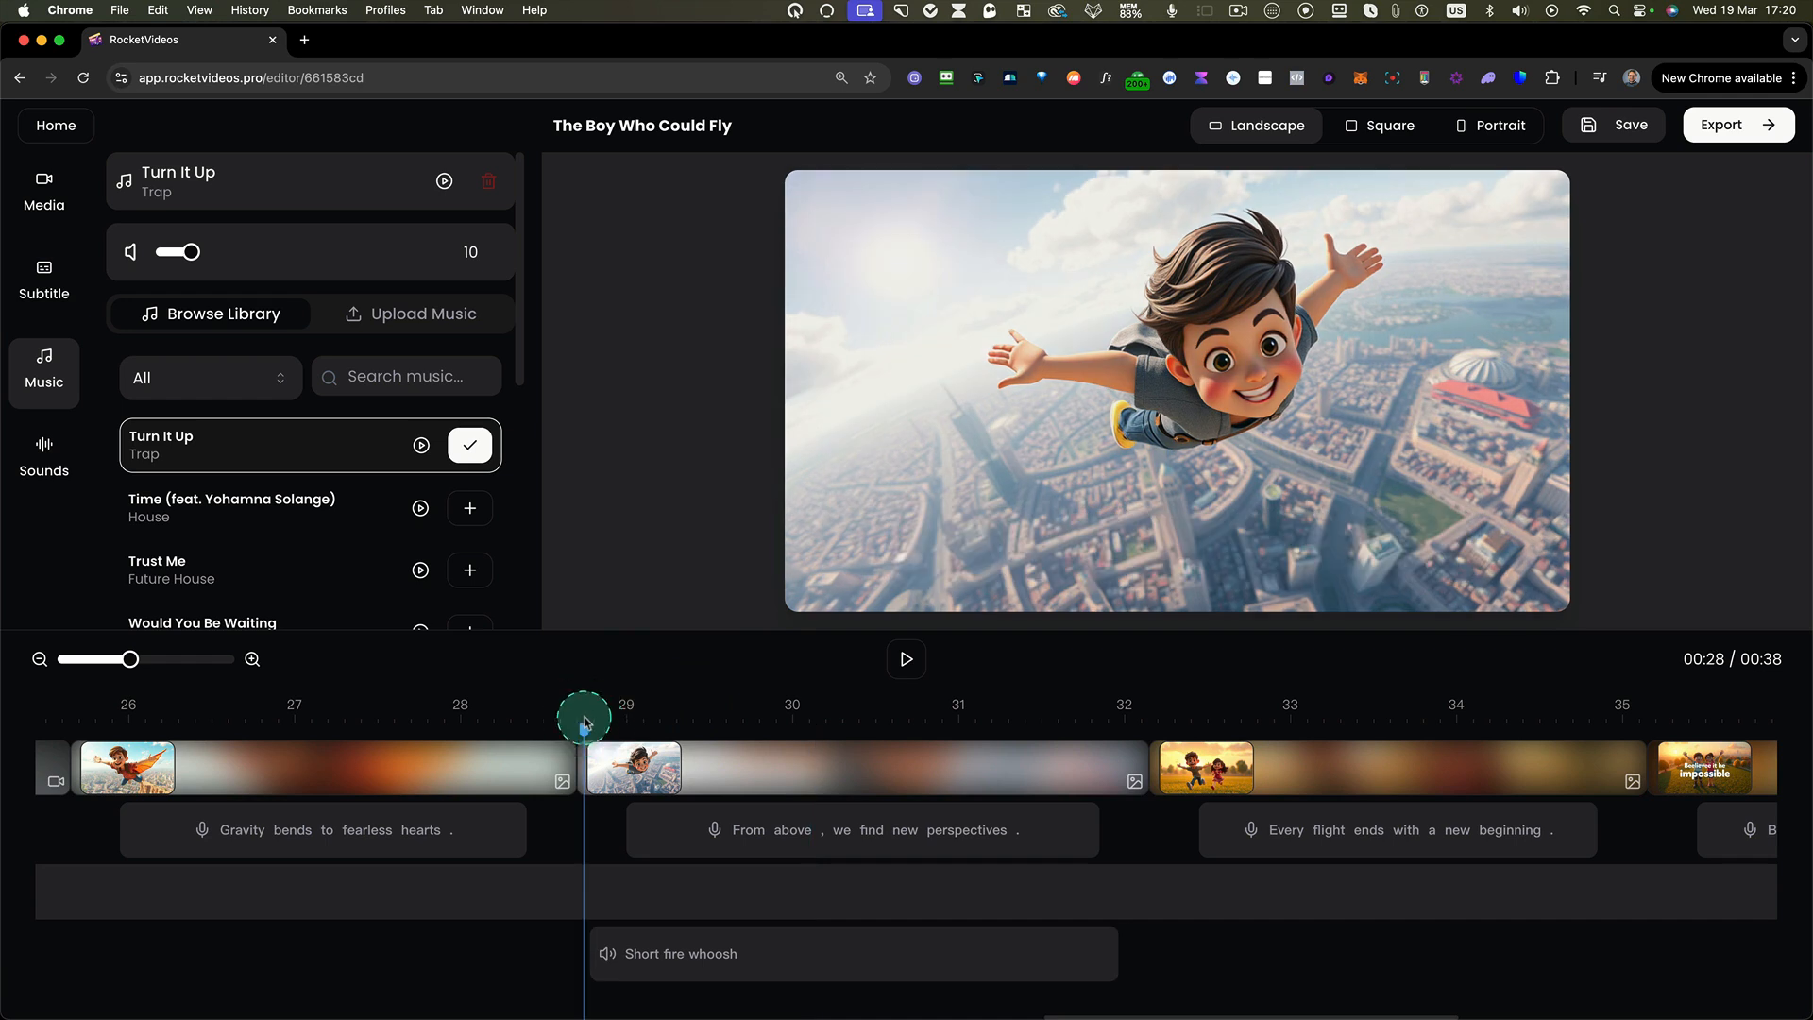
pyautogui.click(907, 662)
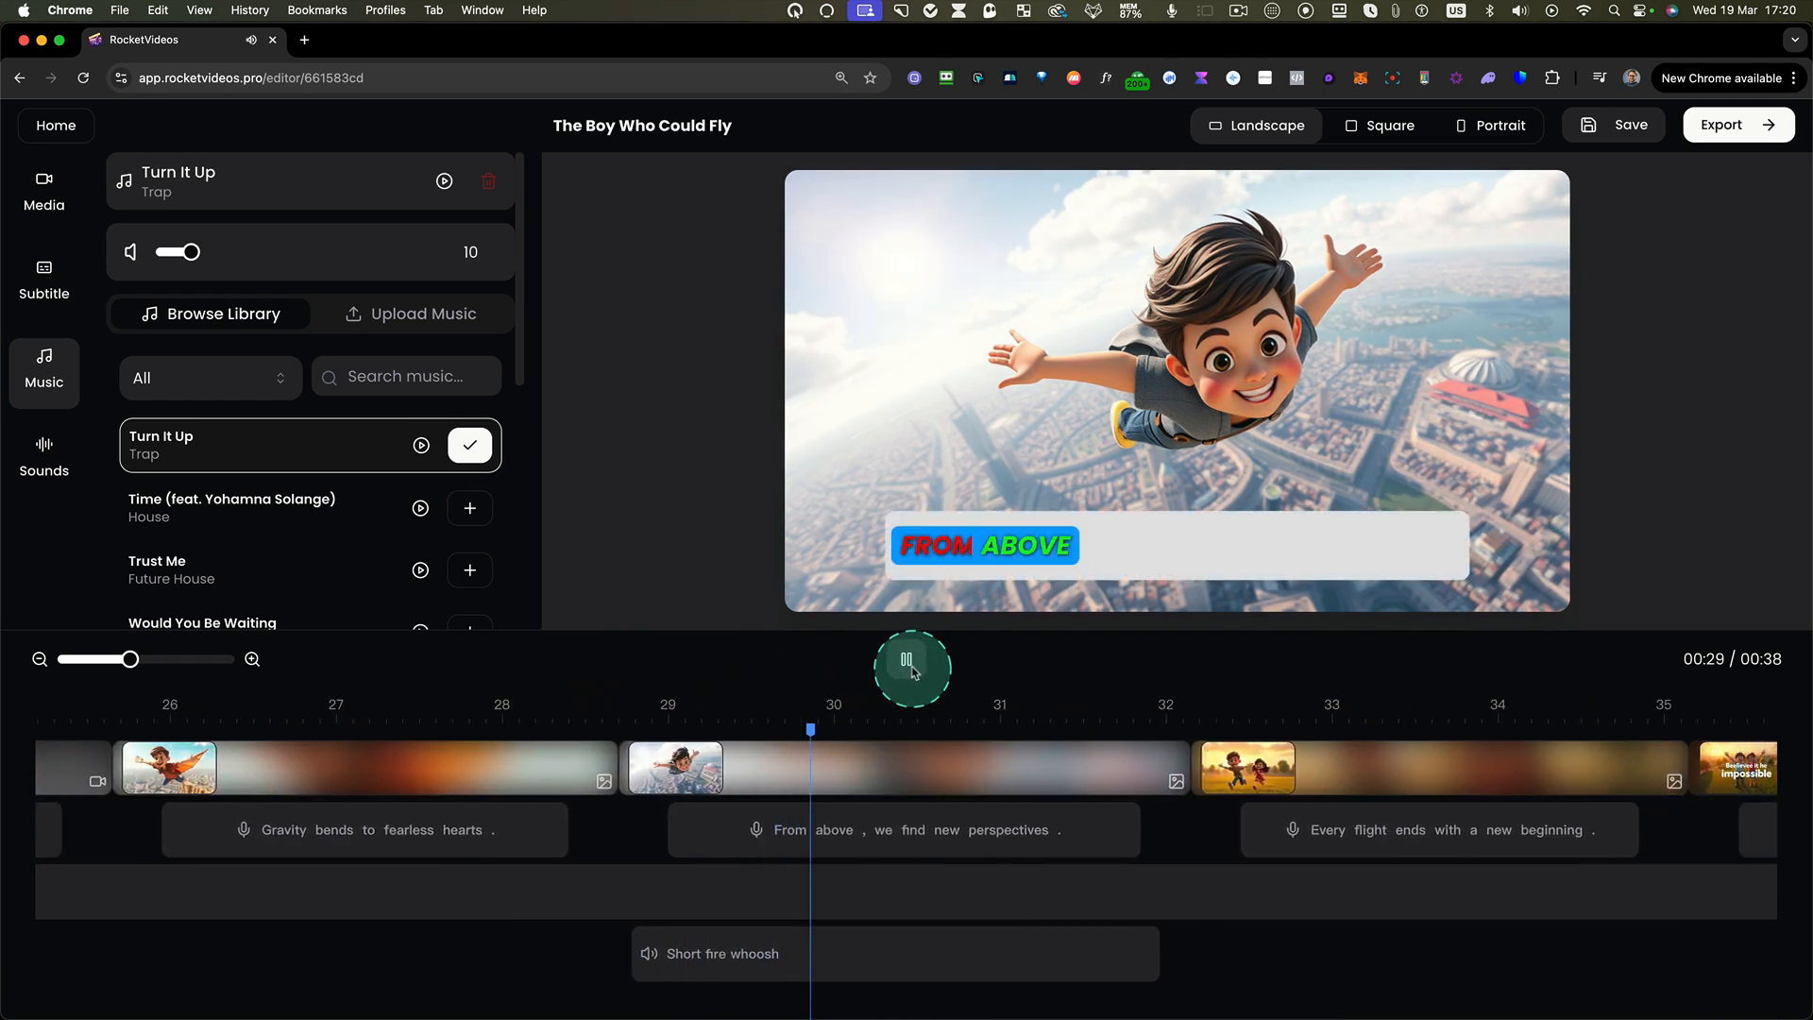
pyautogui.click(910, 663)
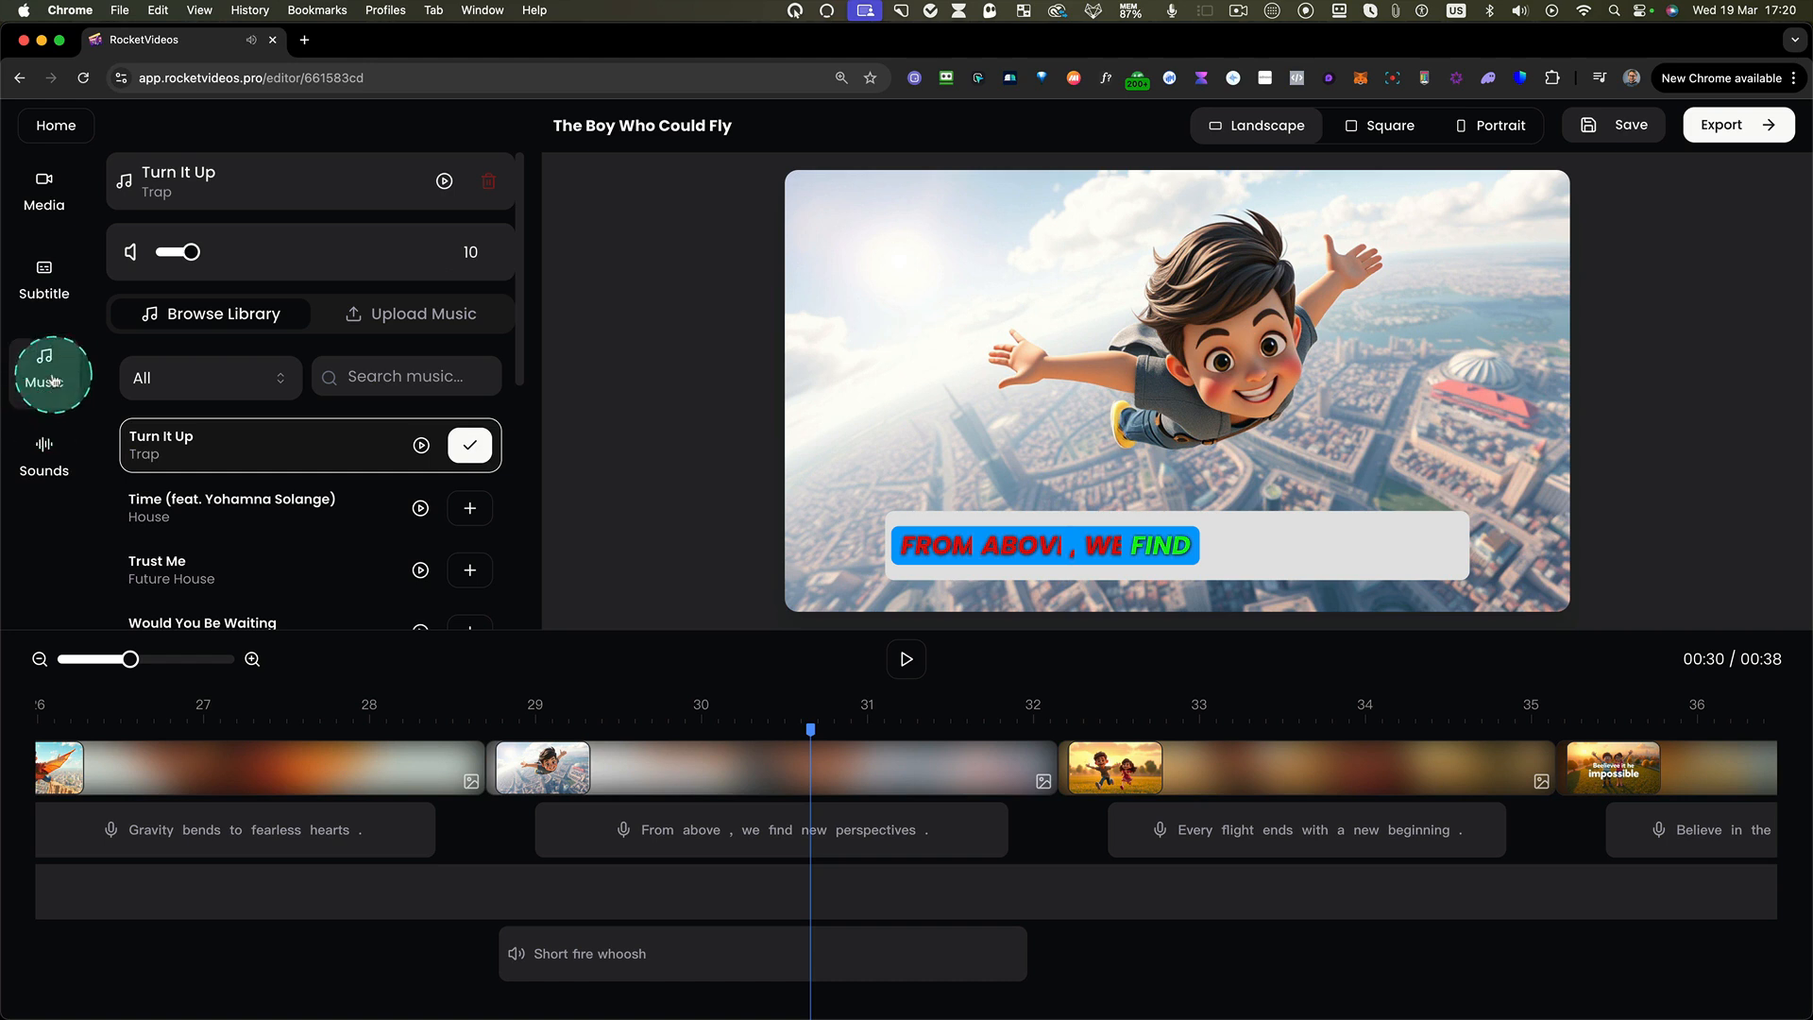
# - Set the volume of the "Short fire whoosh" sound effect to 57
pyautogui.click(45, 443)
pyautogui.click(706, 950)
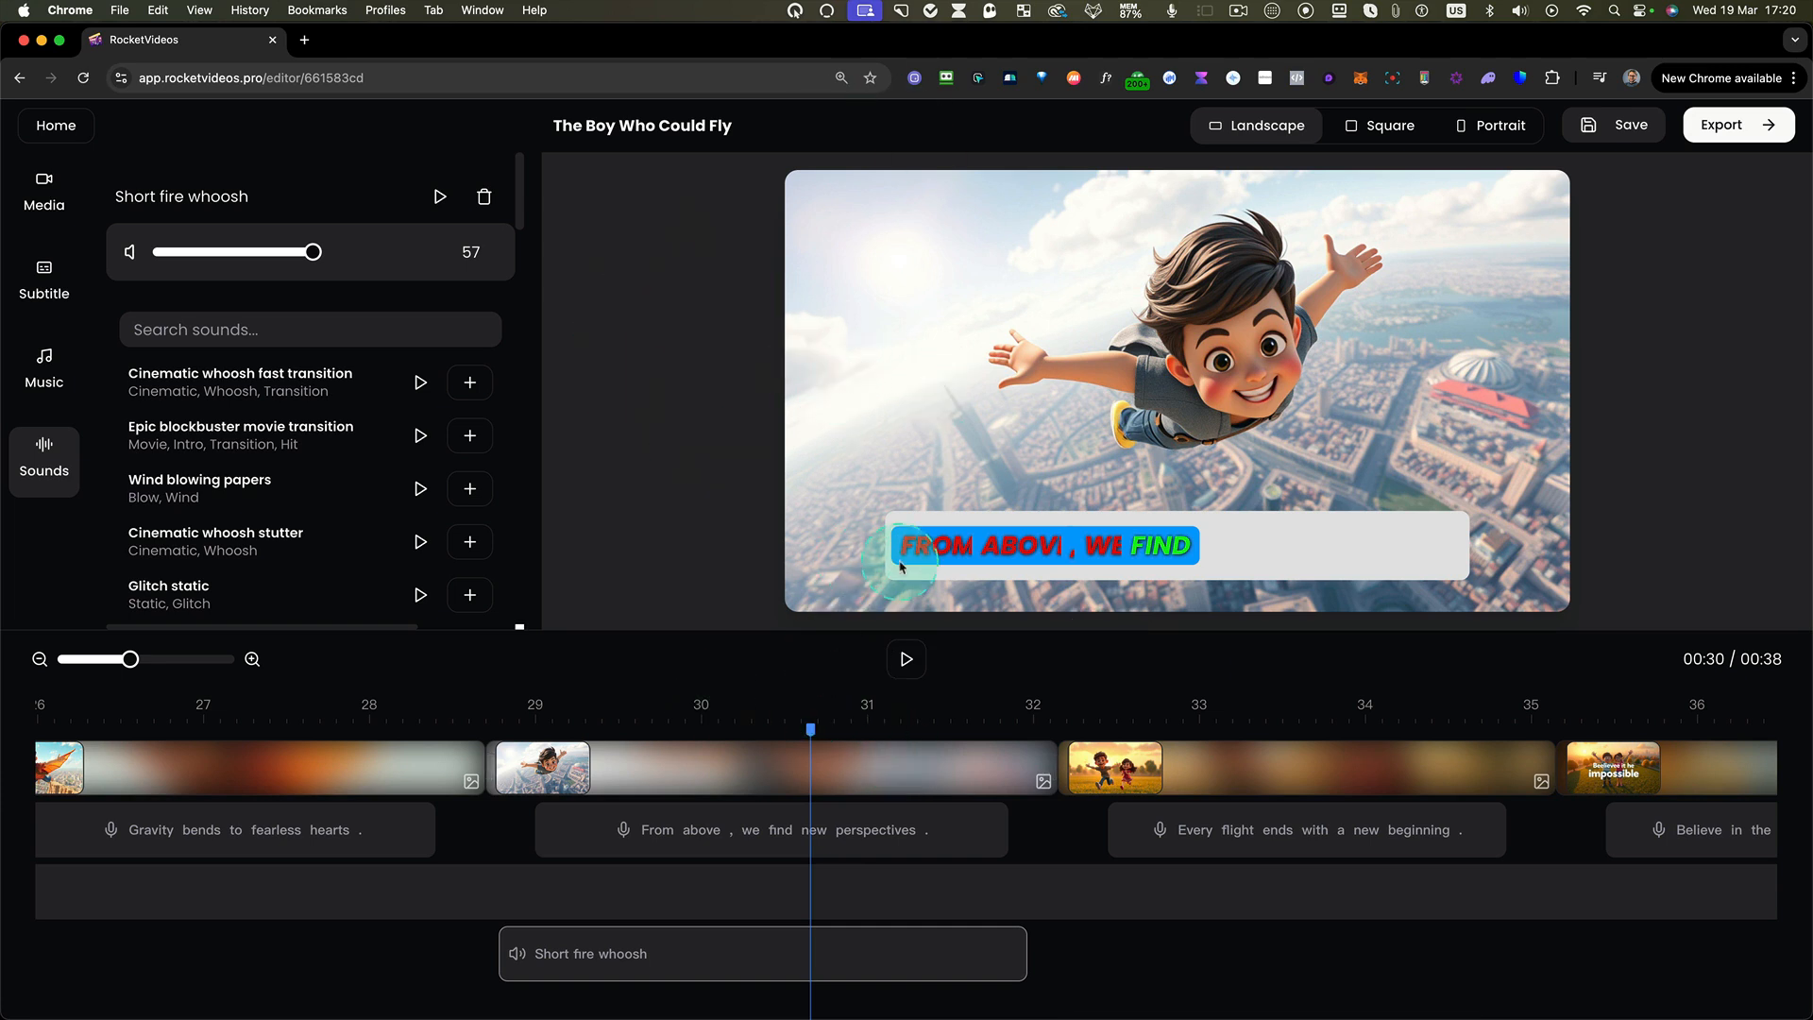
# - Replace the "From above" scene's image with the boy with orange wings and set its offset to -40
pyautogui.click(728, 761)
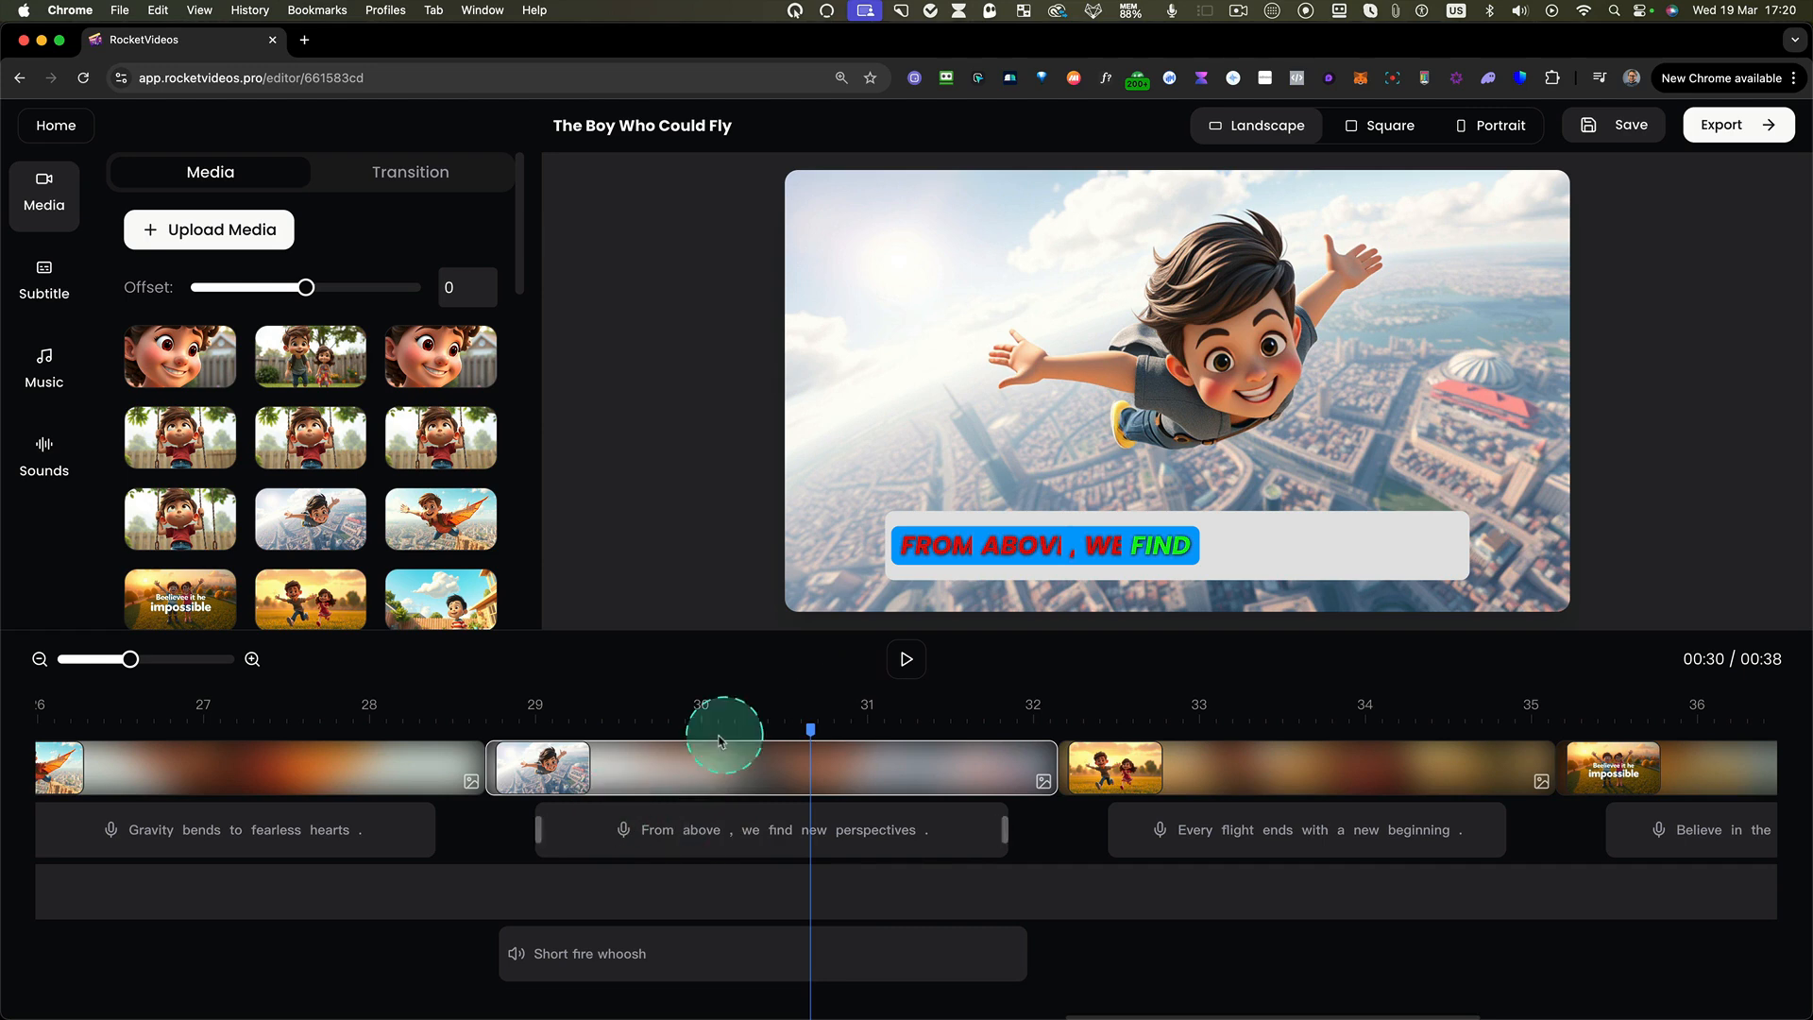
pyautogui.scroll(-1, 391, 565)
pyautogui.scroll(-1, 391, 566)
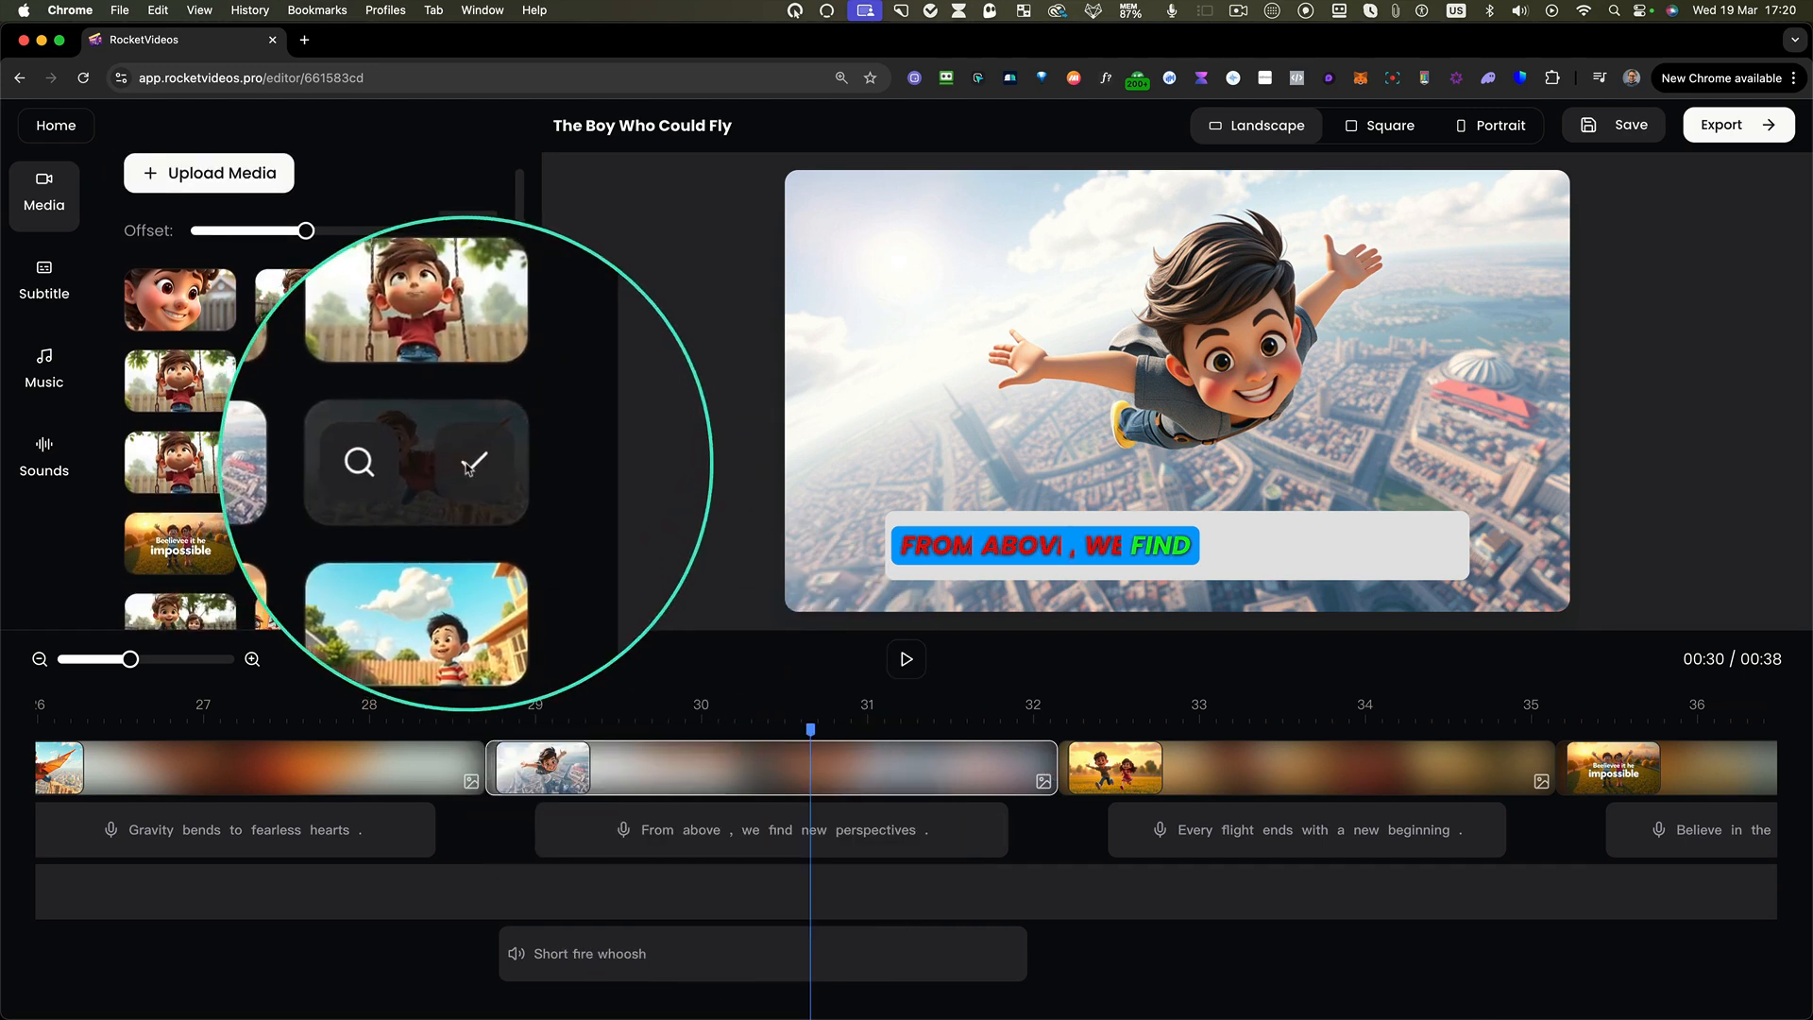
pyautogui.click(469, 466)
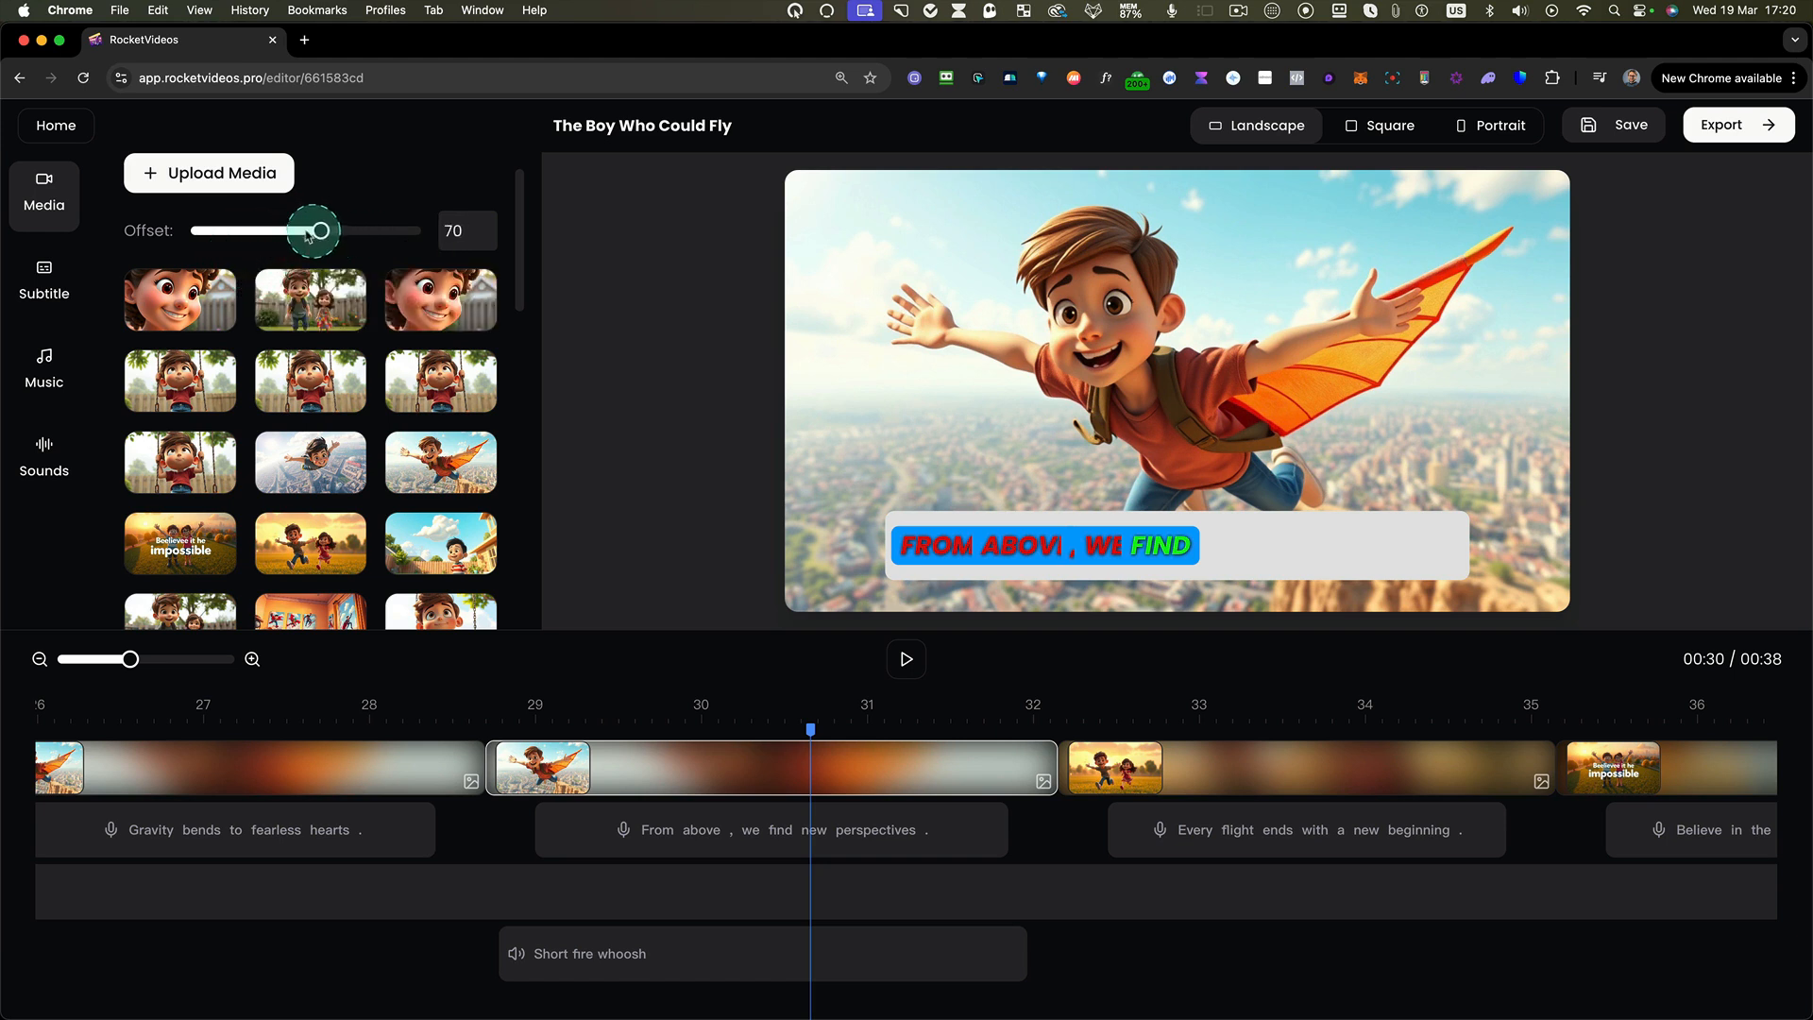
pyautogui.click(781, 768)
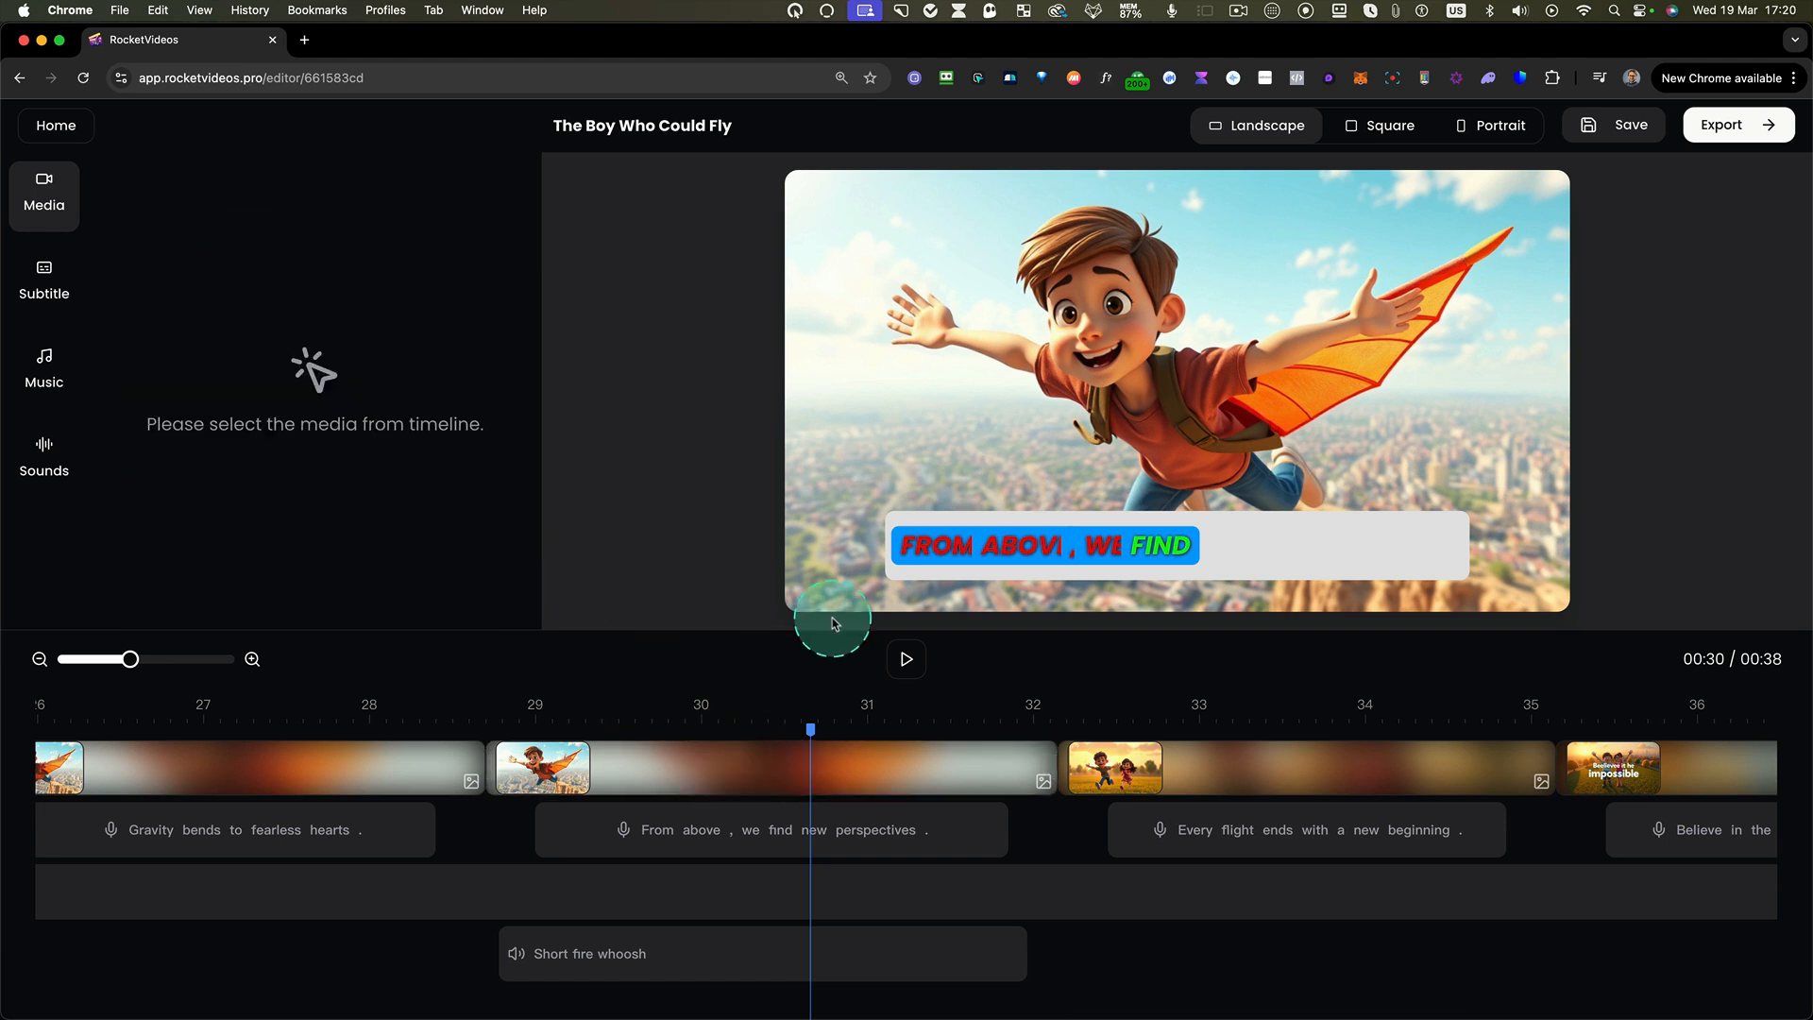
pyautogui.click(836, 780)
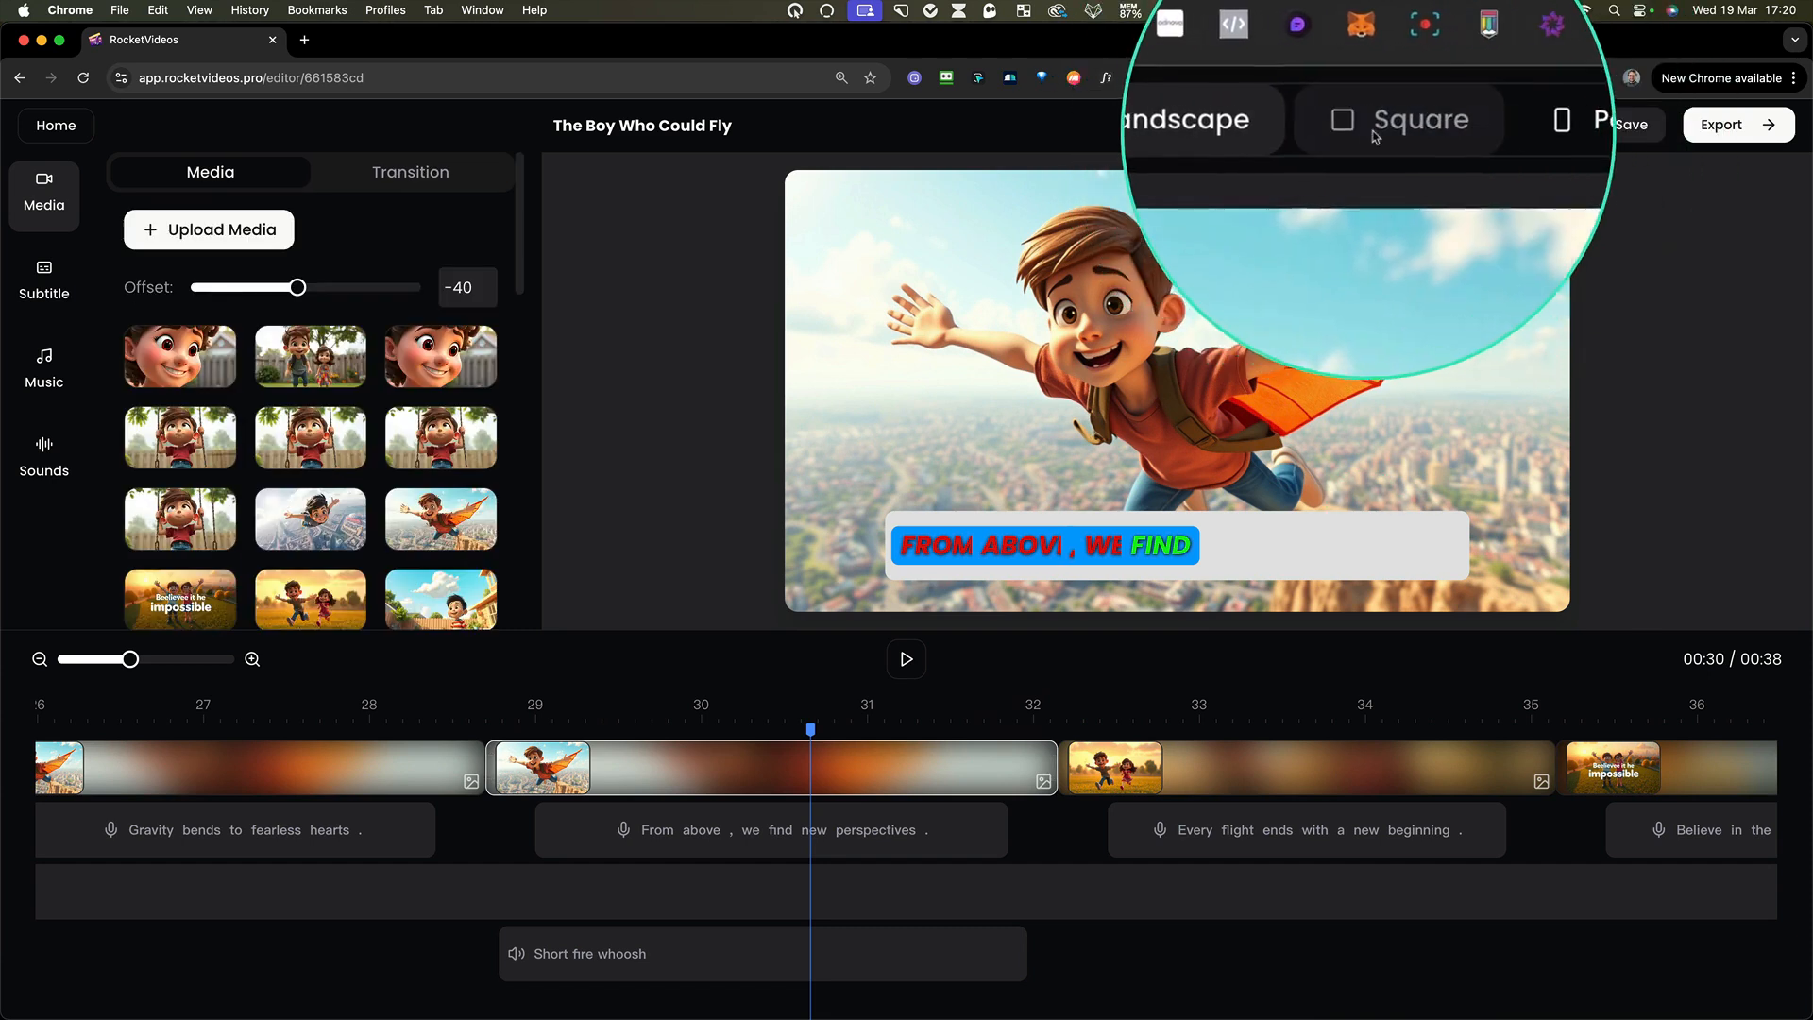
# - Switch the video to portrait format and set the "From above" scene image's offset to -50
pyautogui.click(1483, 126)
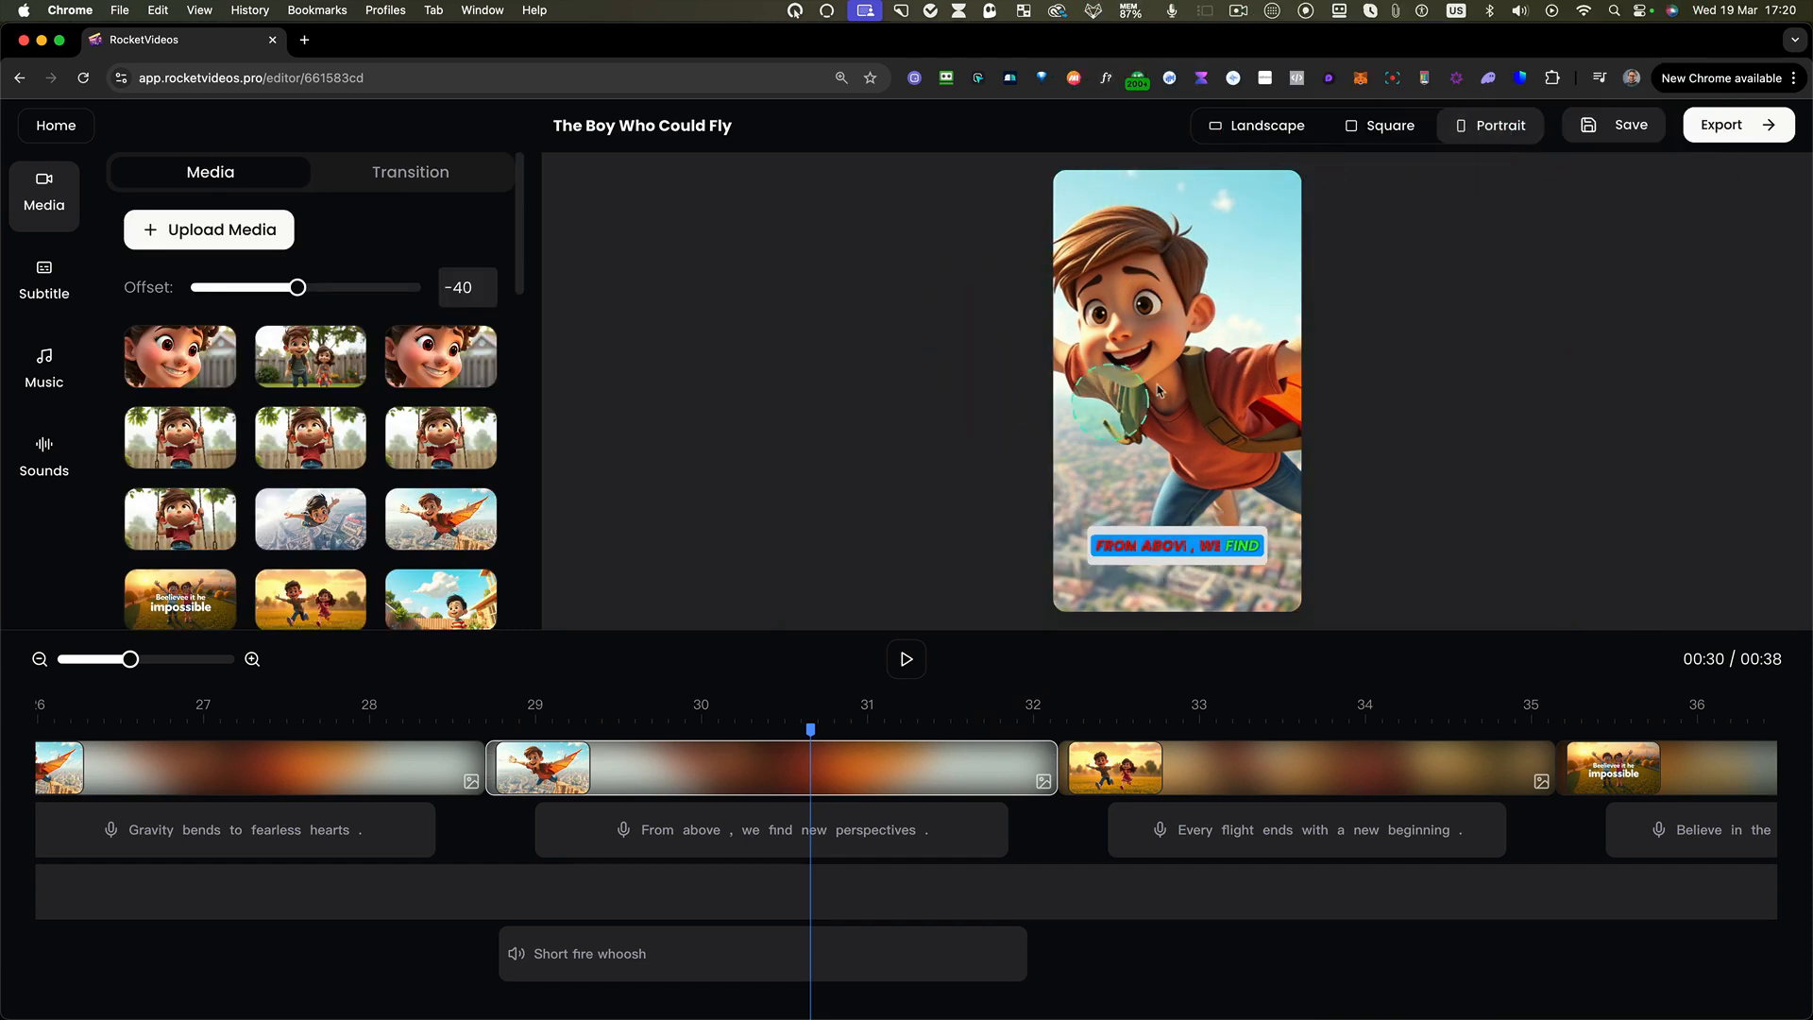
pyautogui.click(855, 767)
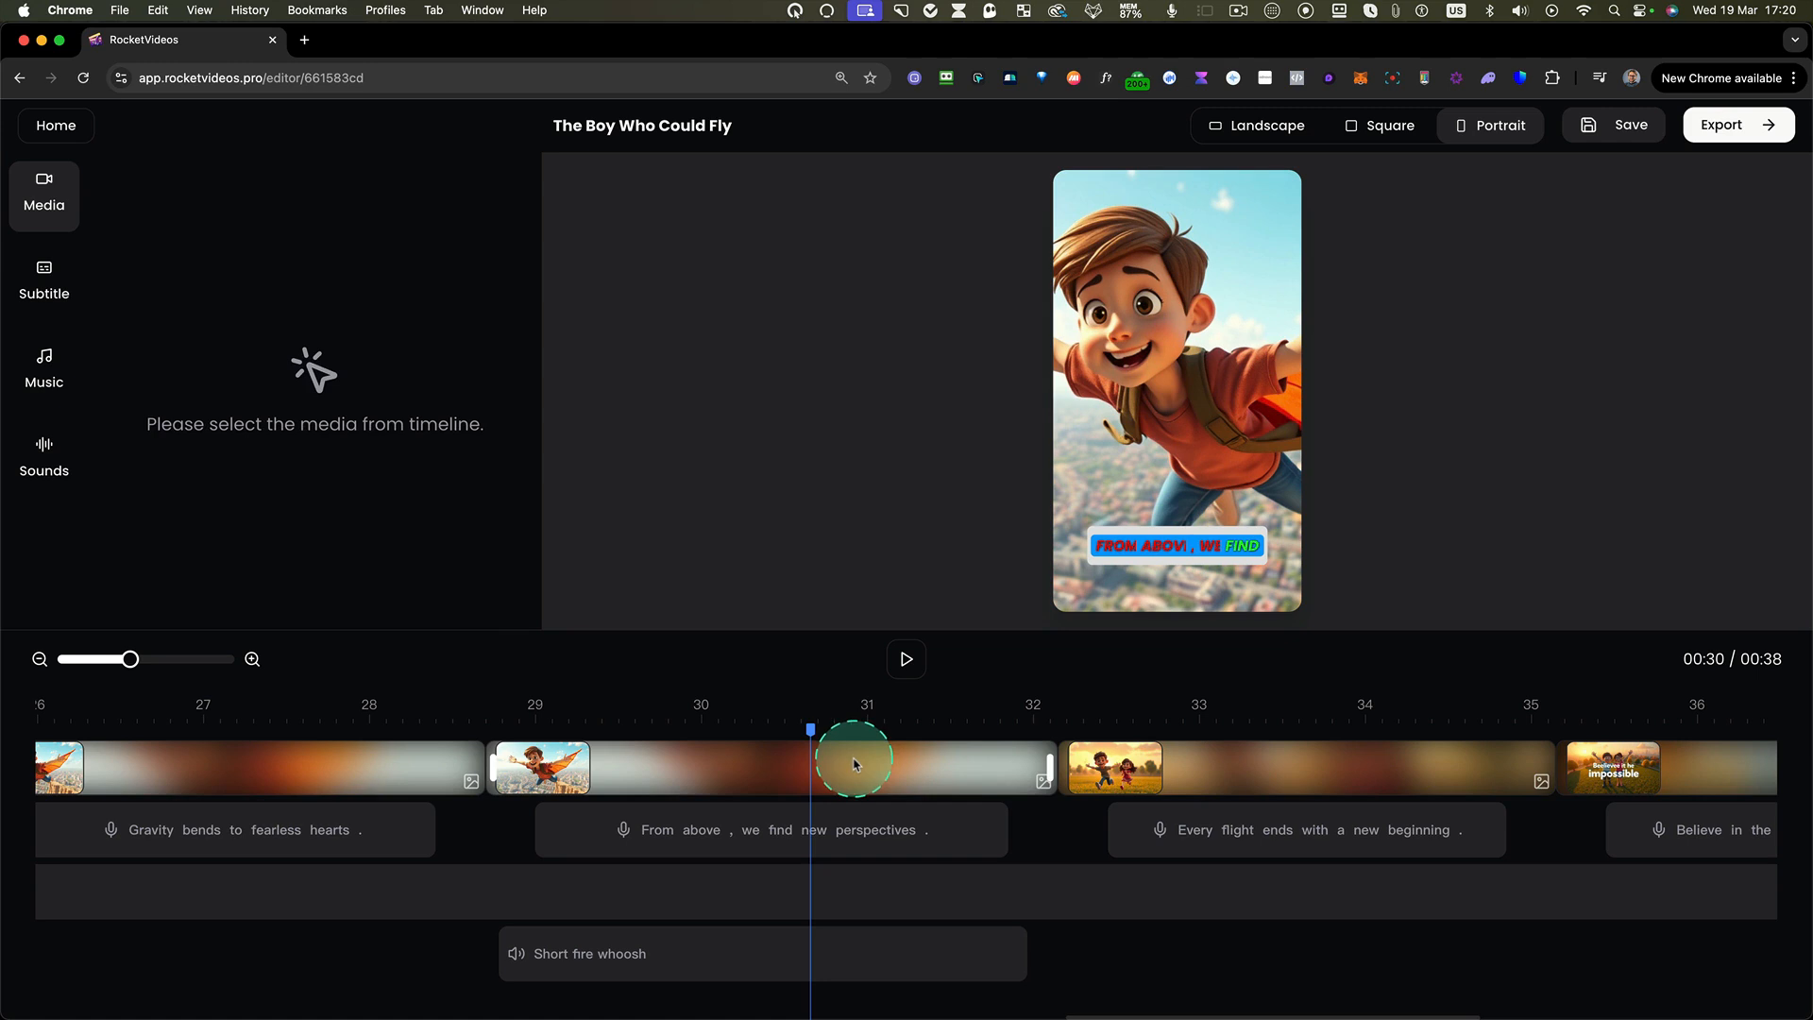
pyautogui.click(854, 765)
pyautogui.moveTo(298, 288)
pyautogui.mouseDown()
pyautogui.moveTo(373, 287)
pyautogui.moveTo(218, 286)
pyautogui.moveTo(296, 288)
pyautogui.mouseUp()
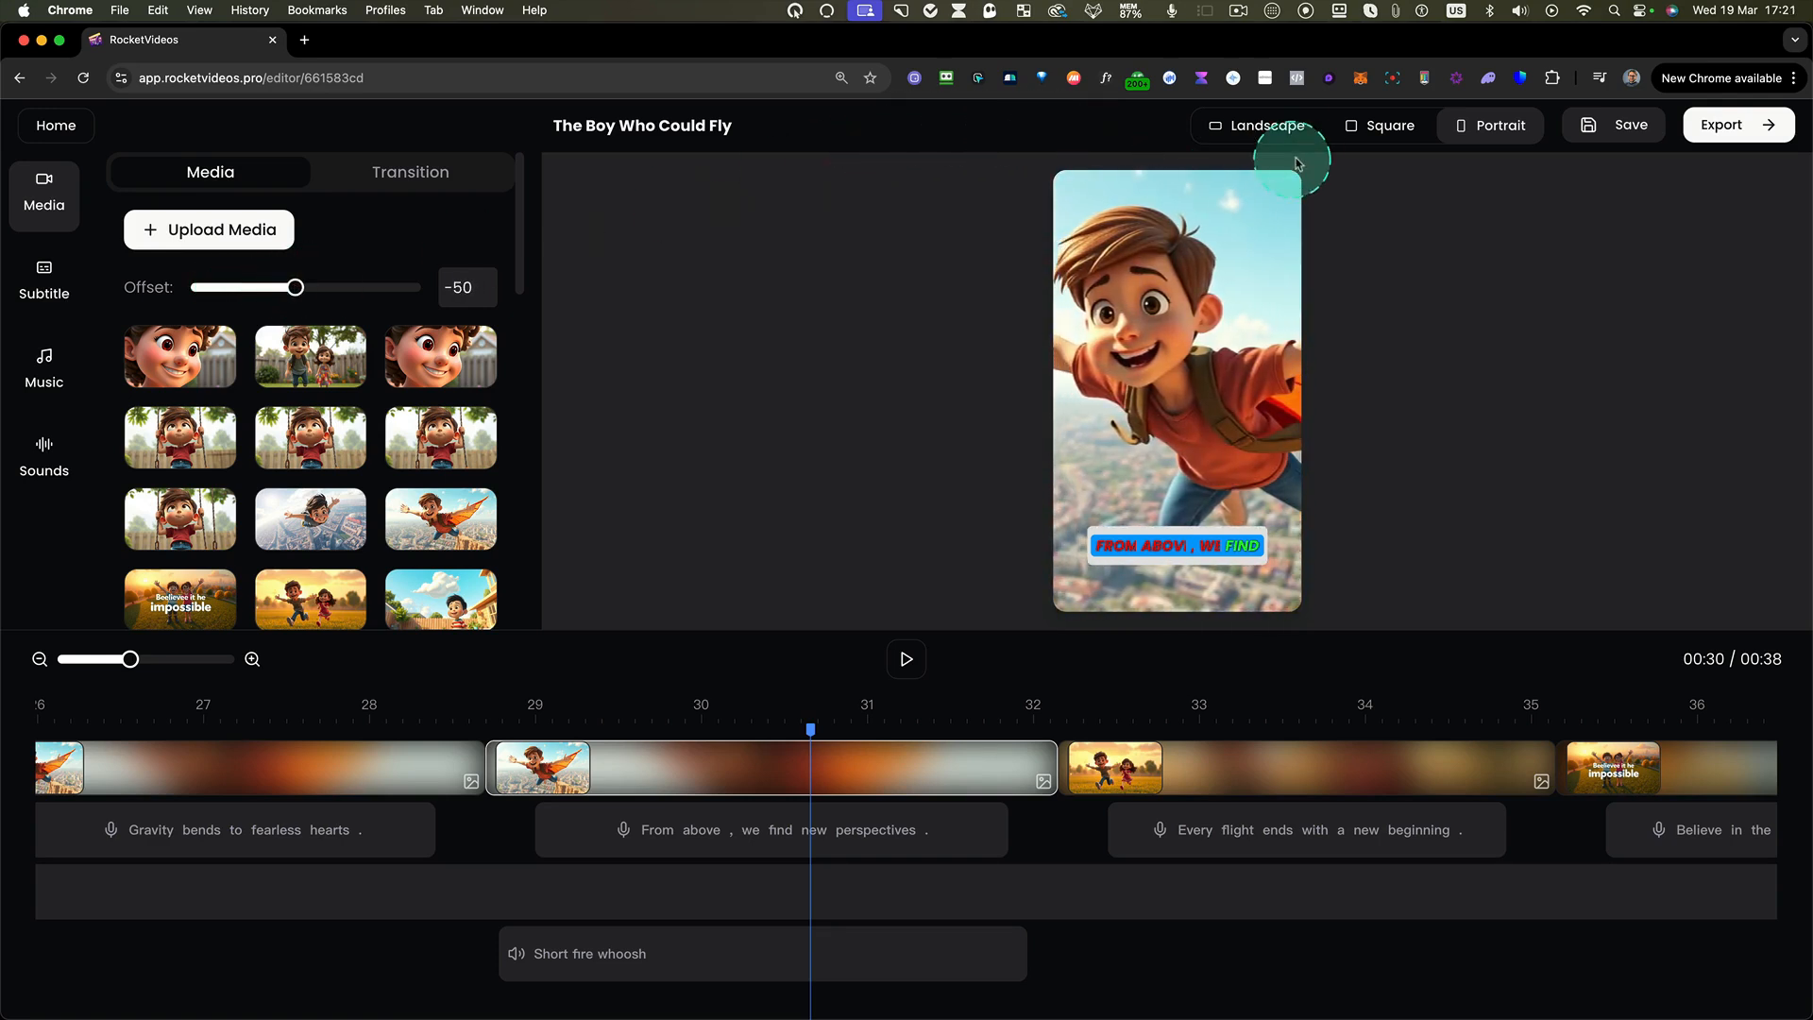
# - Compare the scene in landscape, square and portrait formats and return the video to landscape
pyautogui.click(1274, 134)
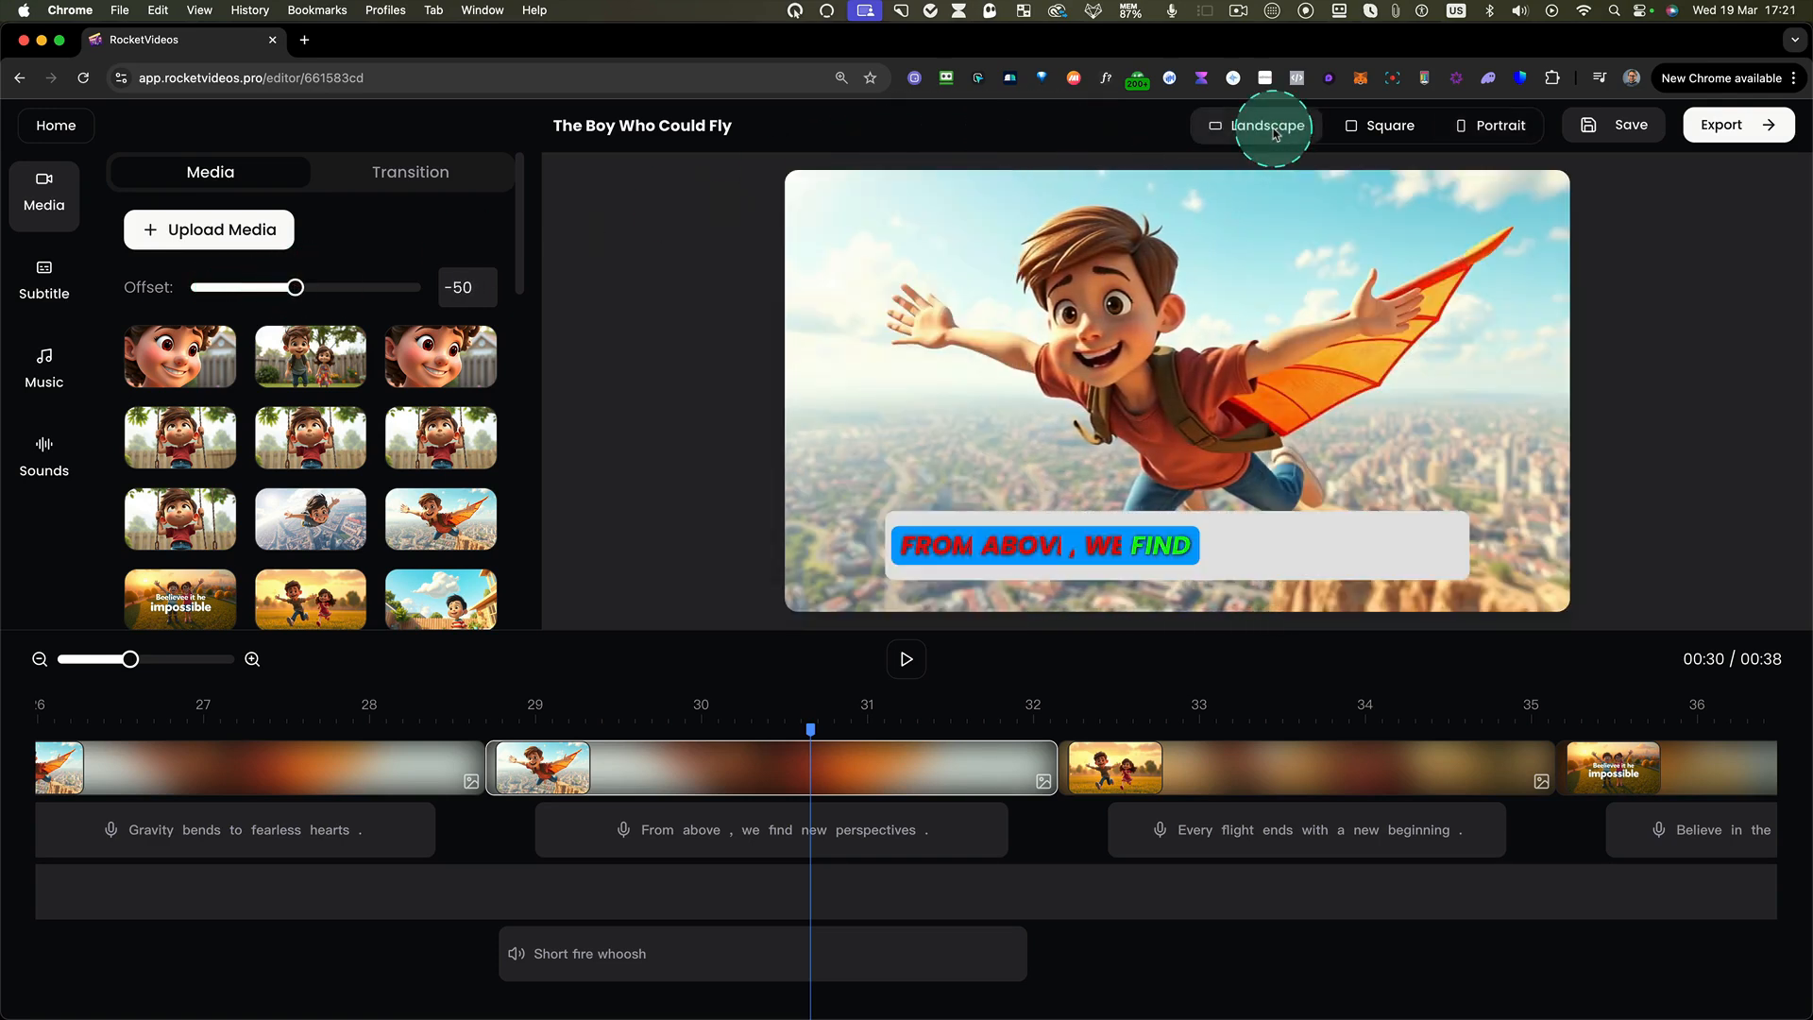
pyautogui.click(1385, 150)
pyautogui.click(1490, 125)
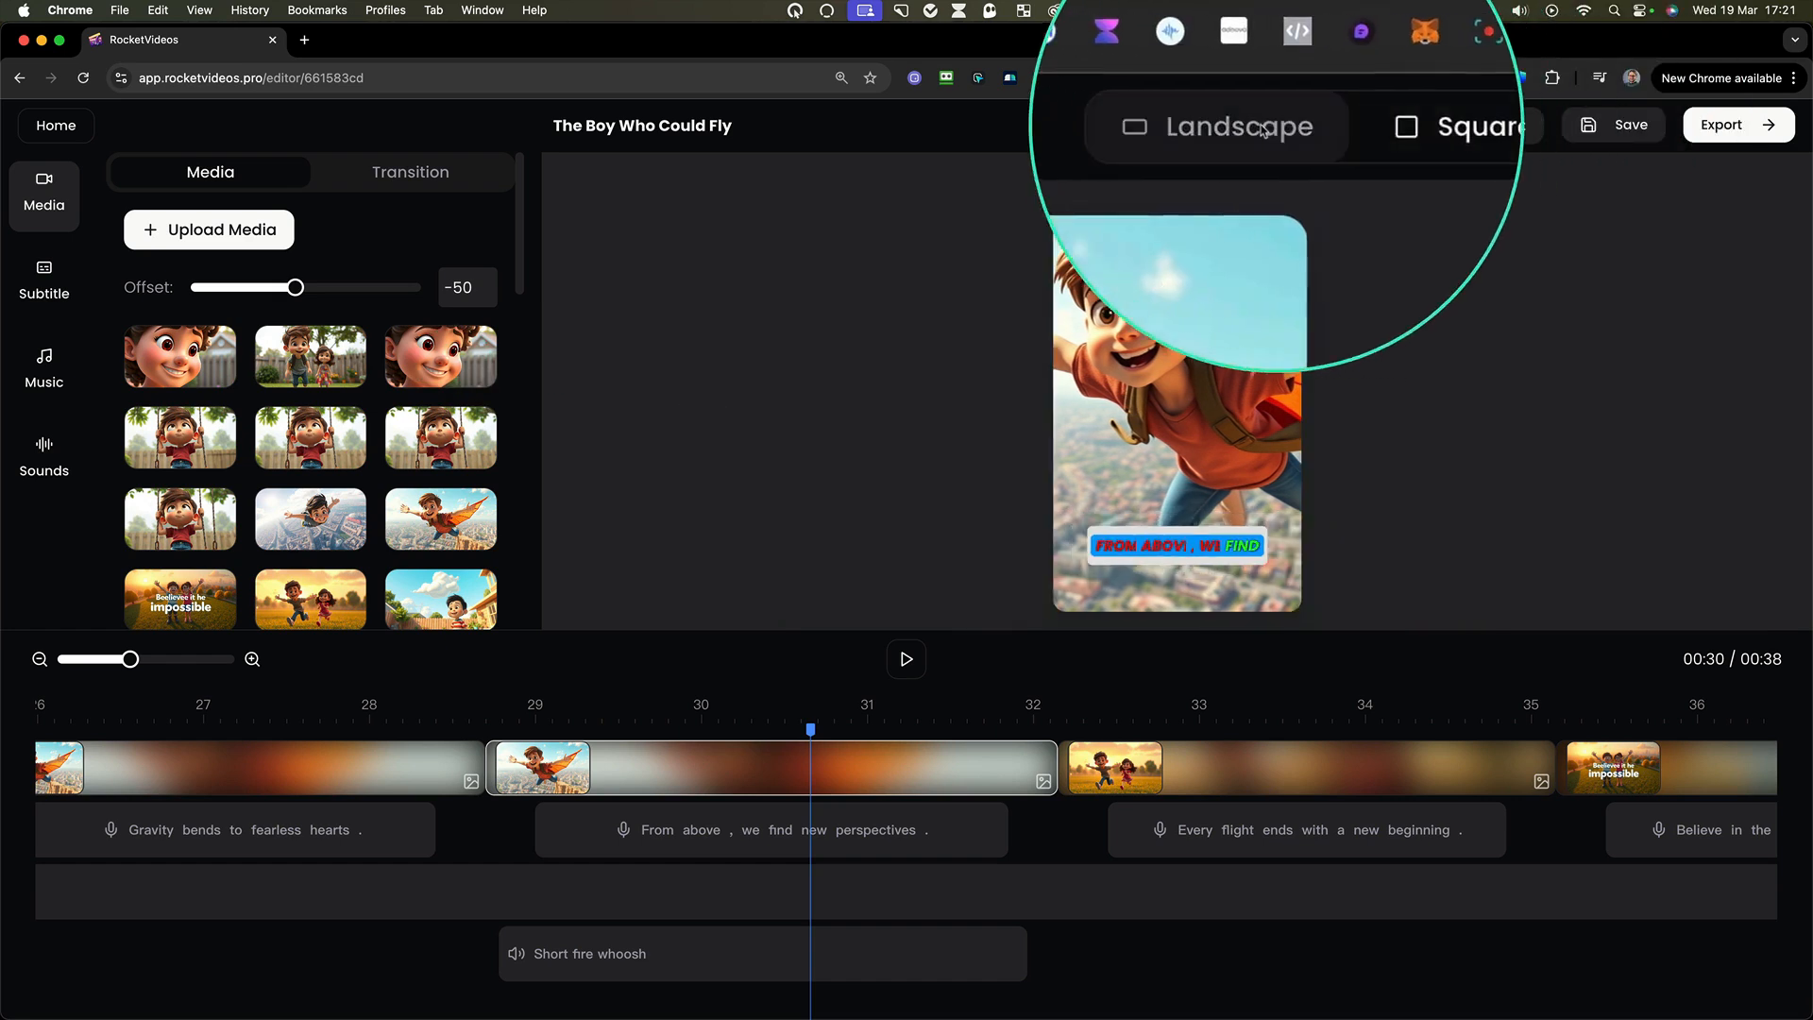
pyautogui.click(1265, 128)
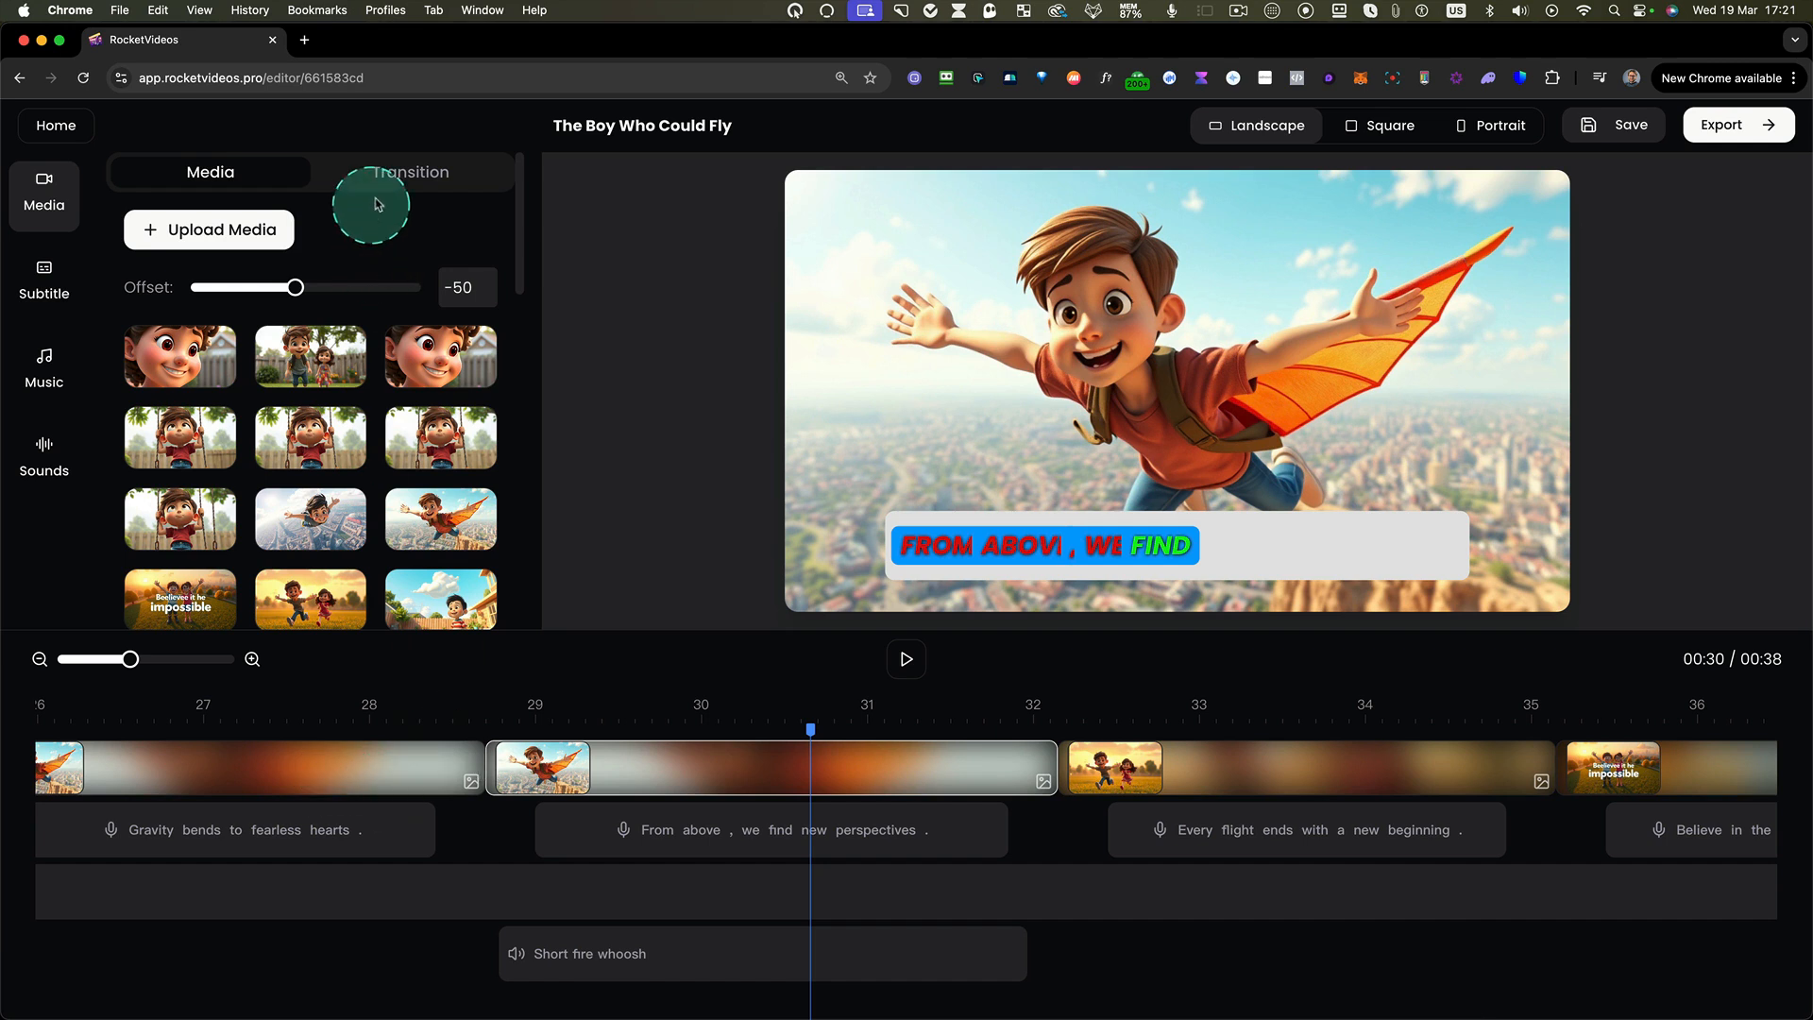
# - Set the transition of the "From above, we find new perspectives" scene to Dynamic Slide
pyautogui.click(397, 174)
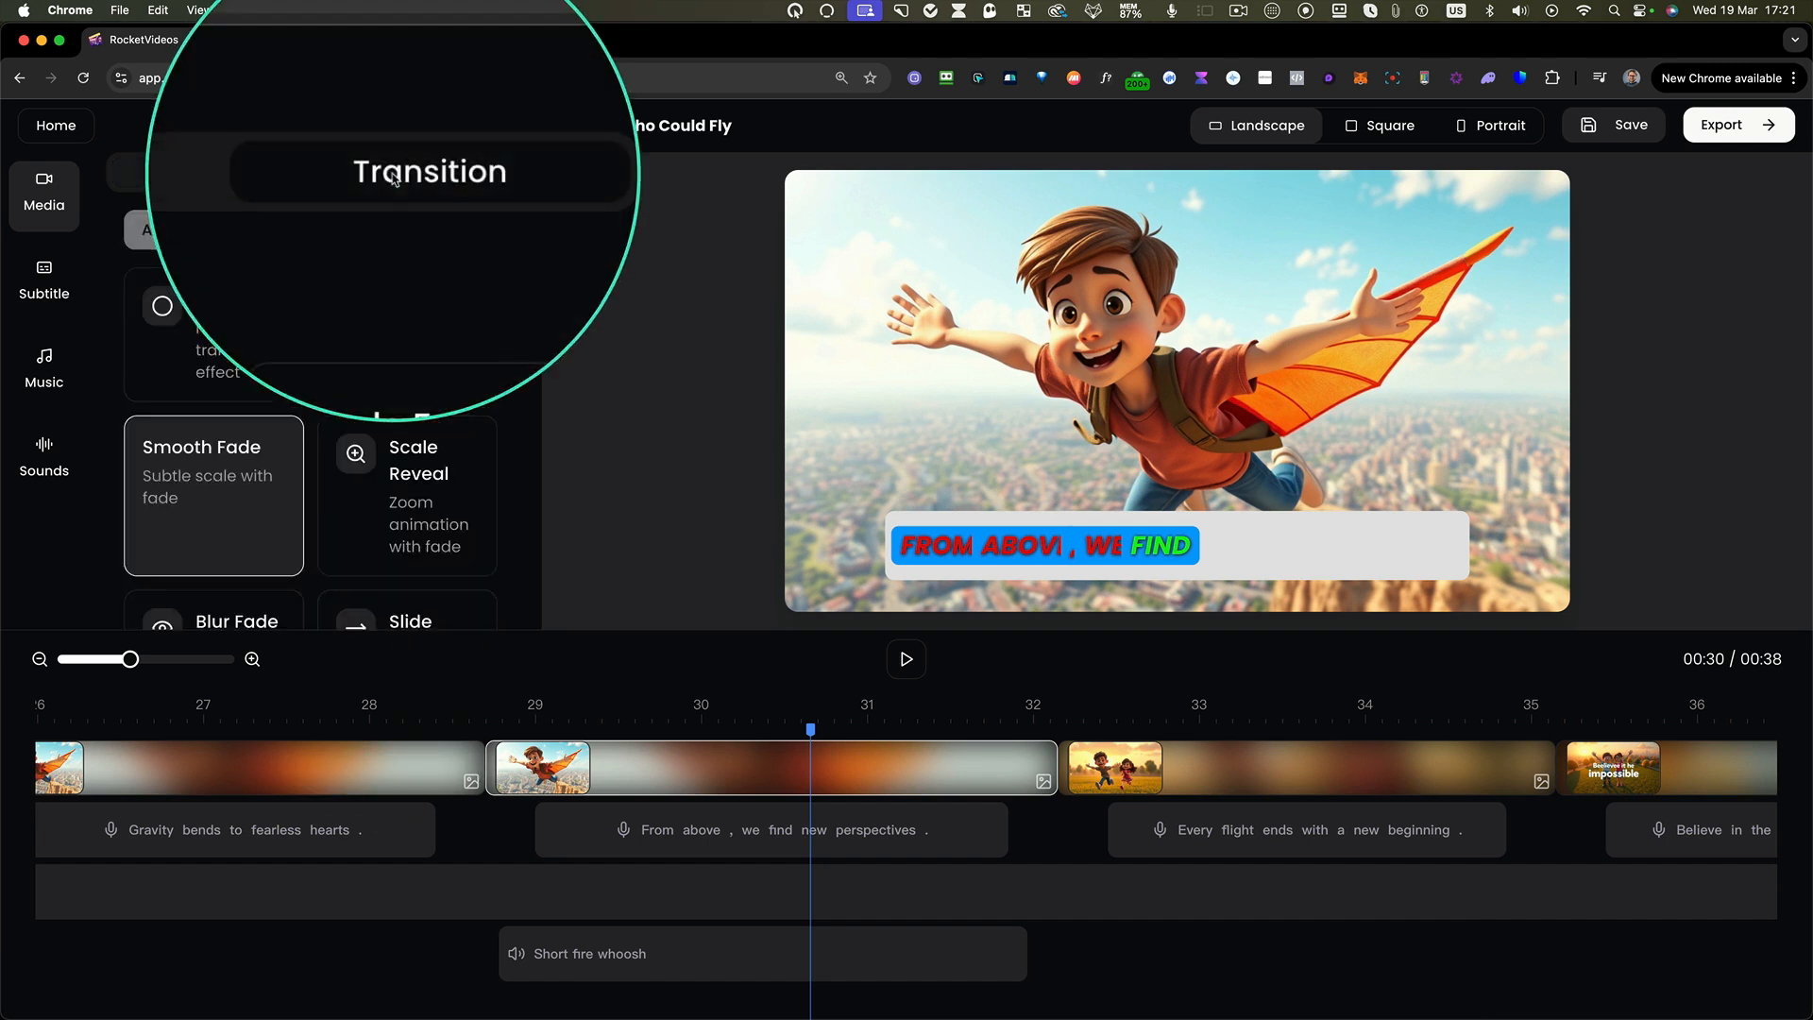
pyautogui.click(658, 781)
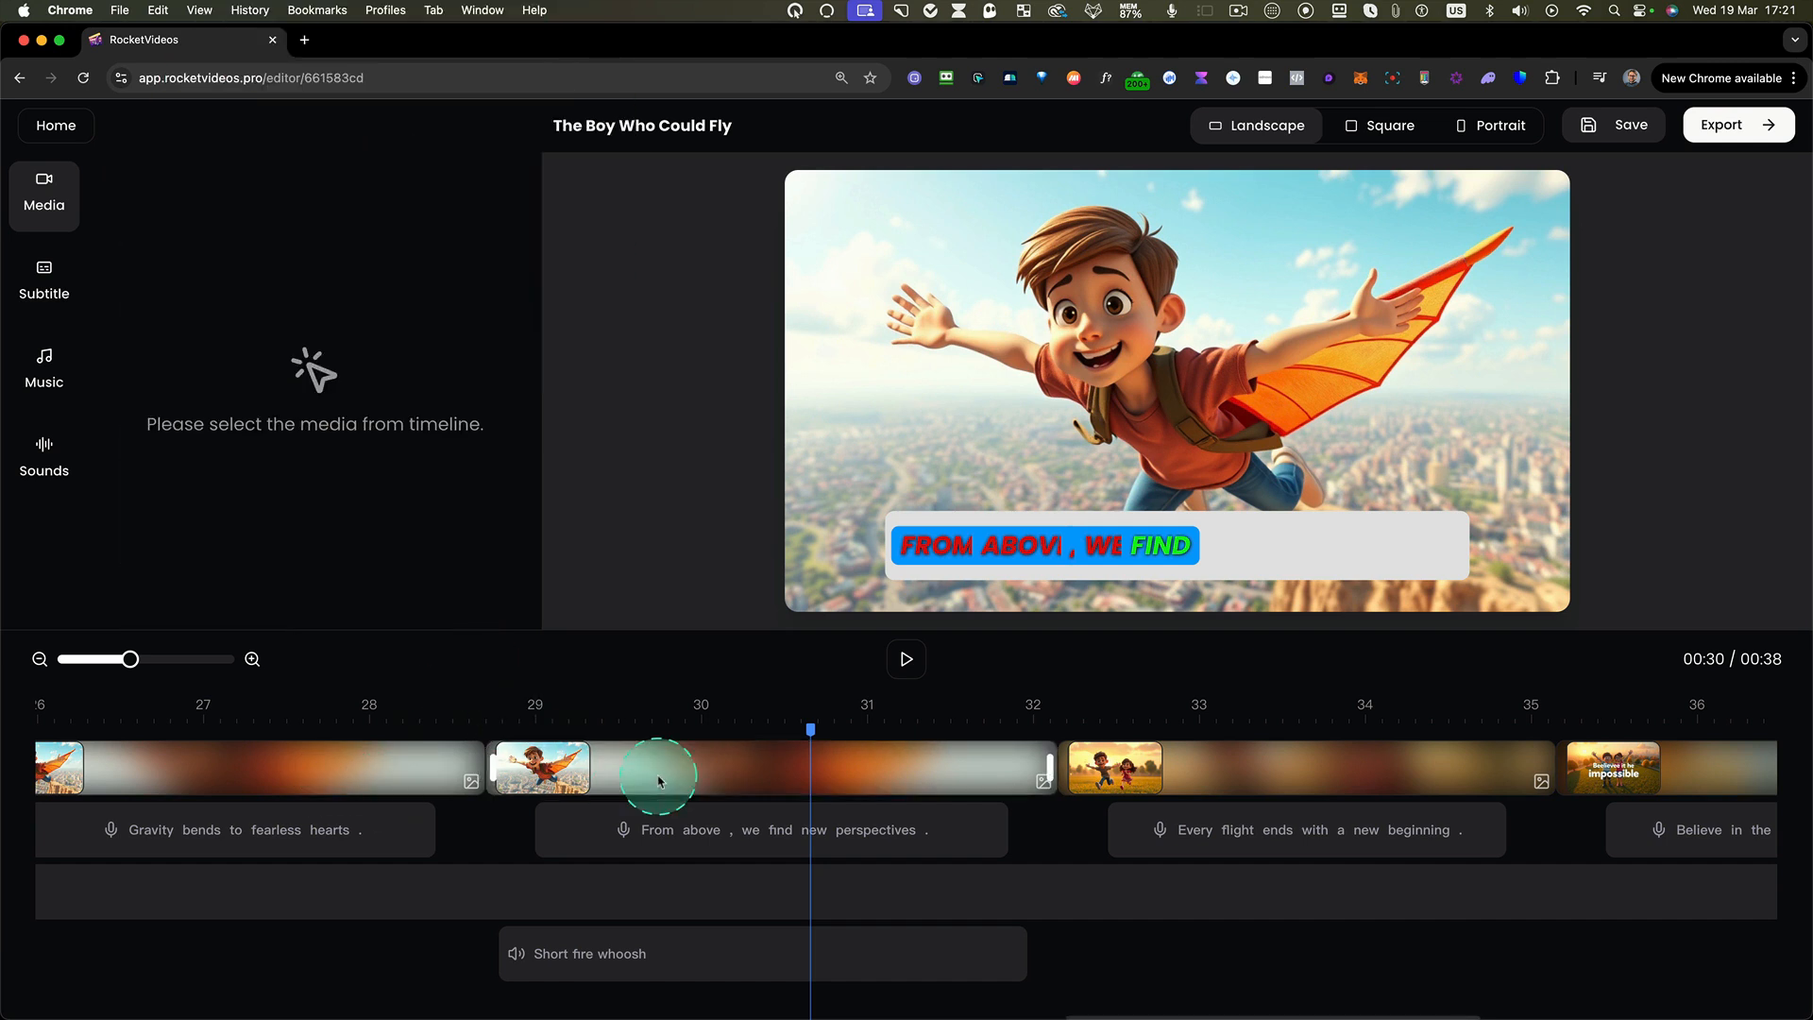
pyautogui.click(701, 751)
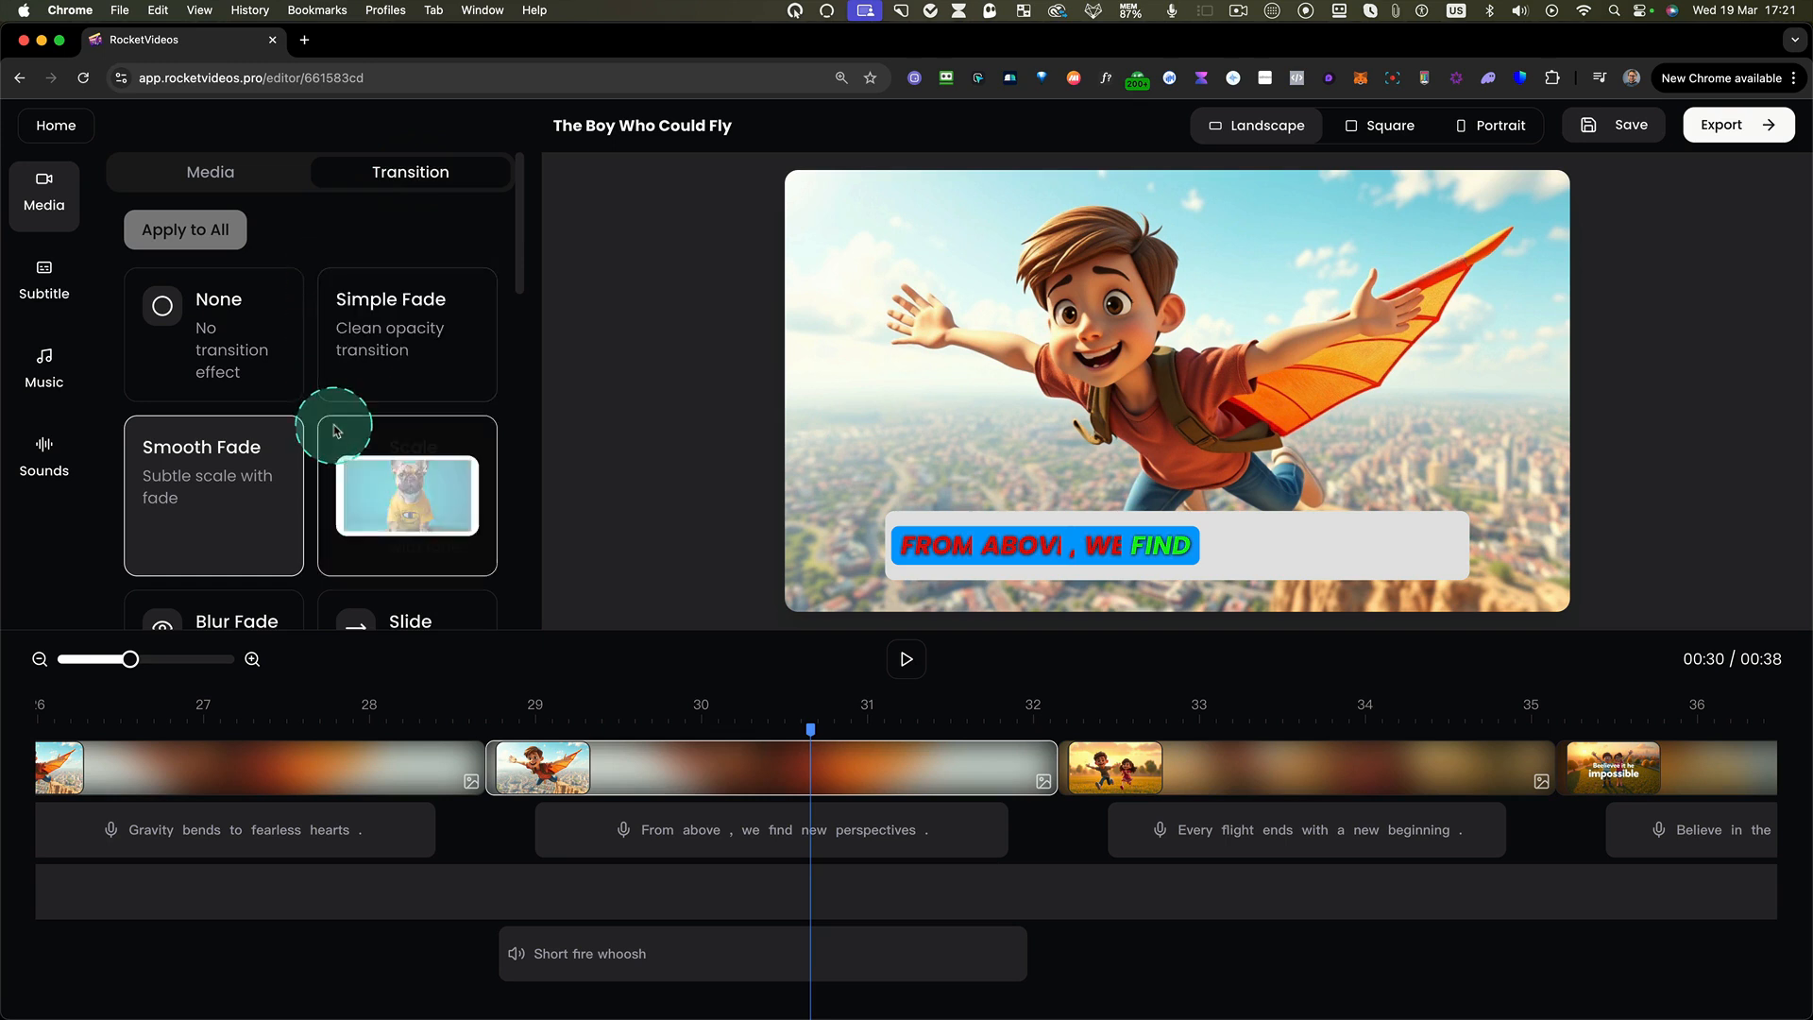
pyautogui.scroll(-5, 340, 420)
pyautogui.scroll(-5, 334, 431)
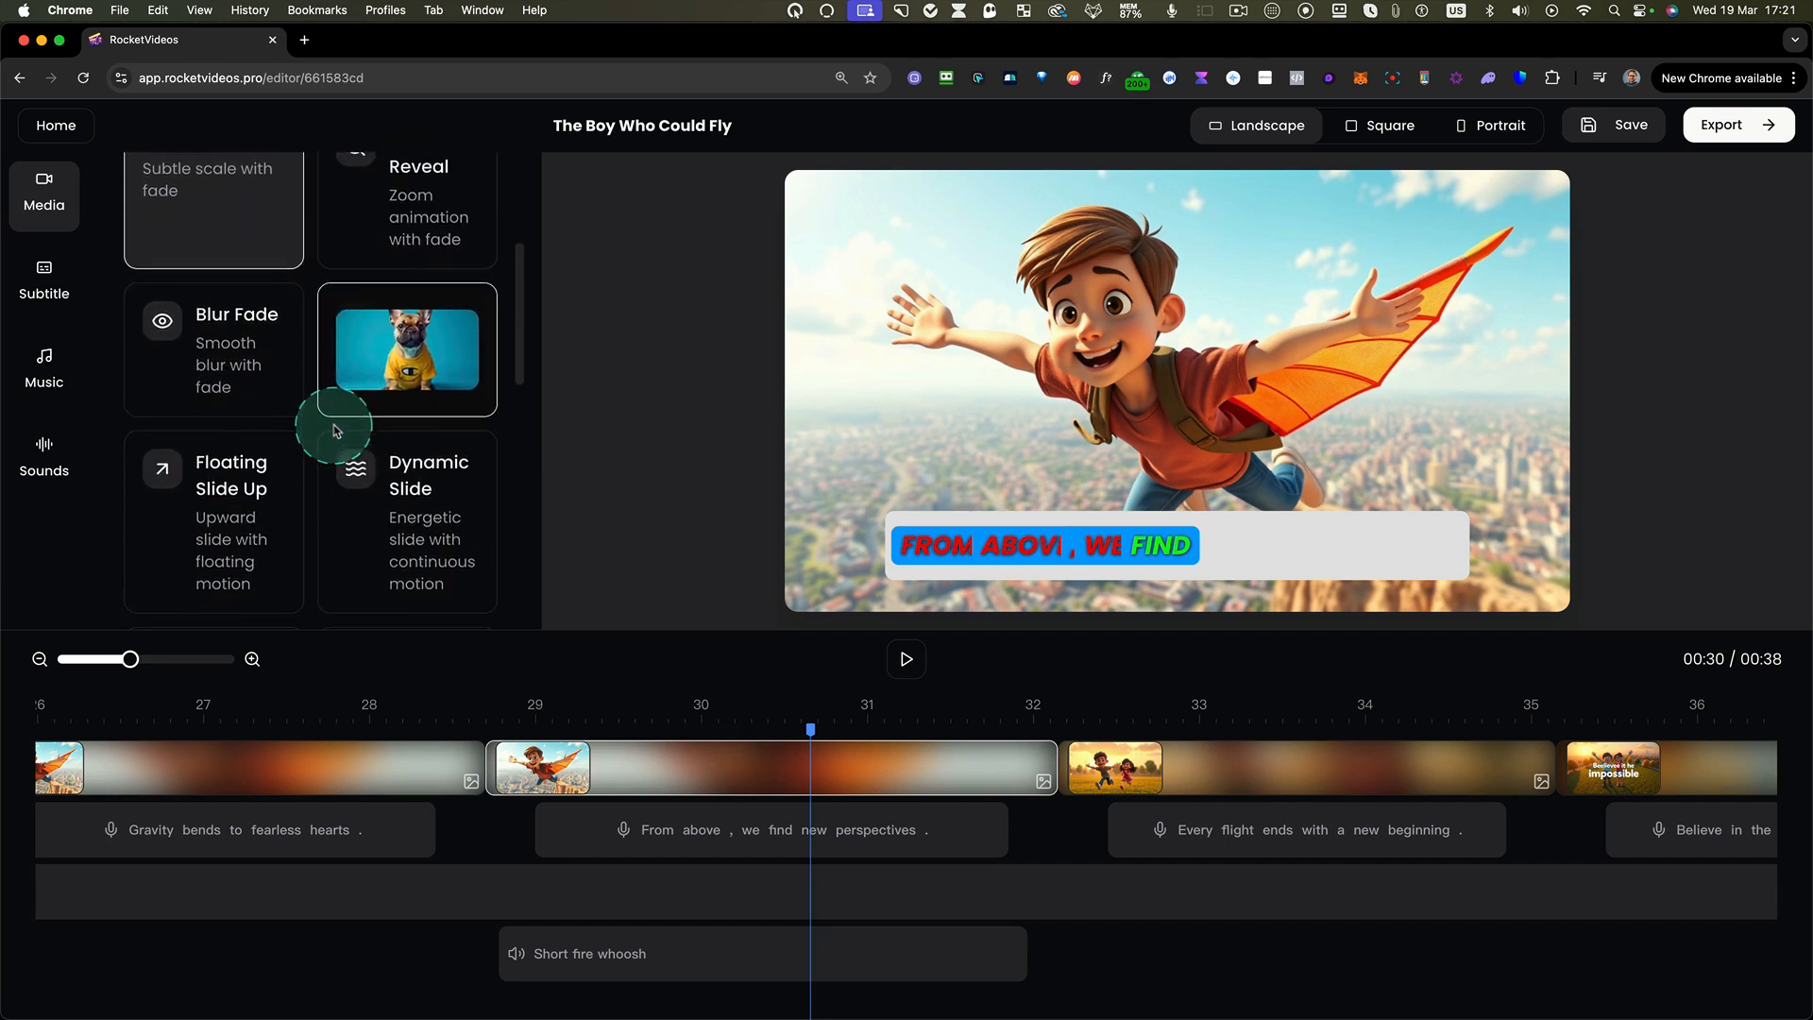
pyautogui.scroll(-3, 335, 431)
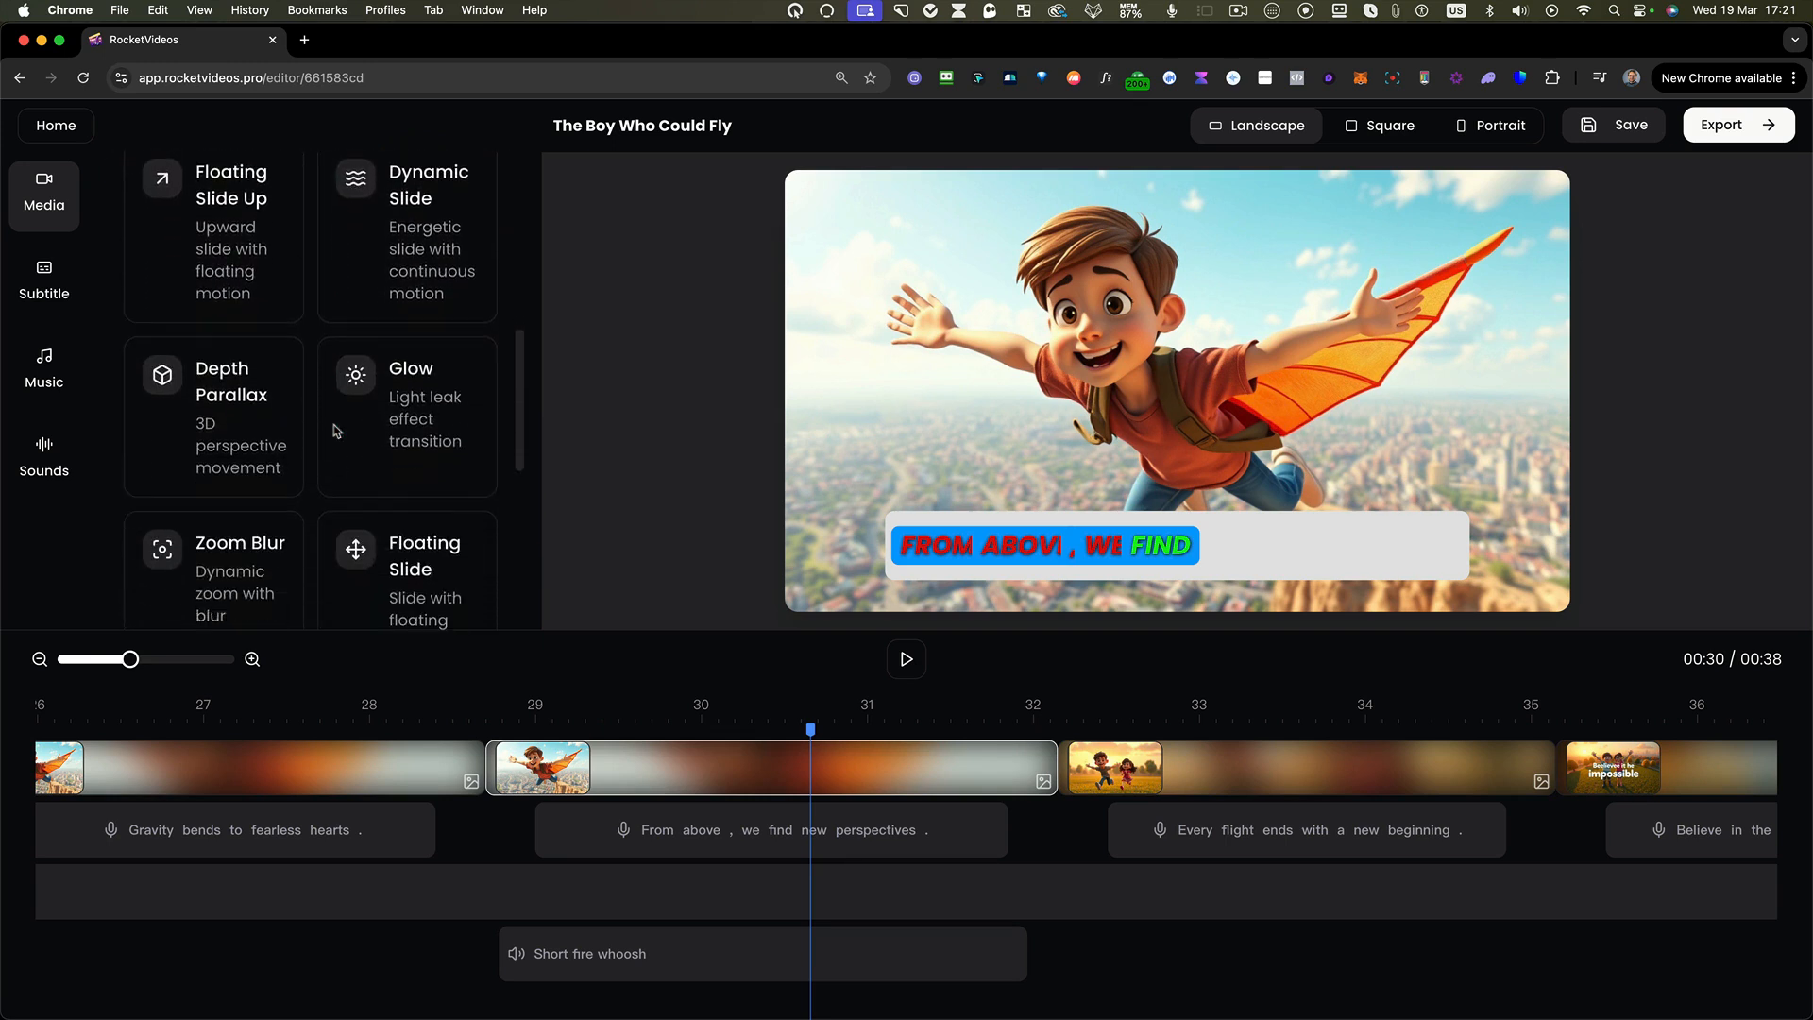
pyautogui.scroll(5, 334, 431)
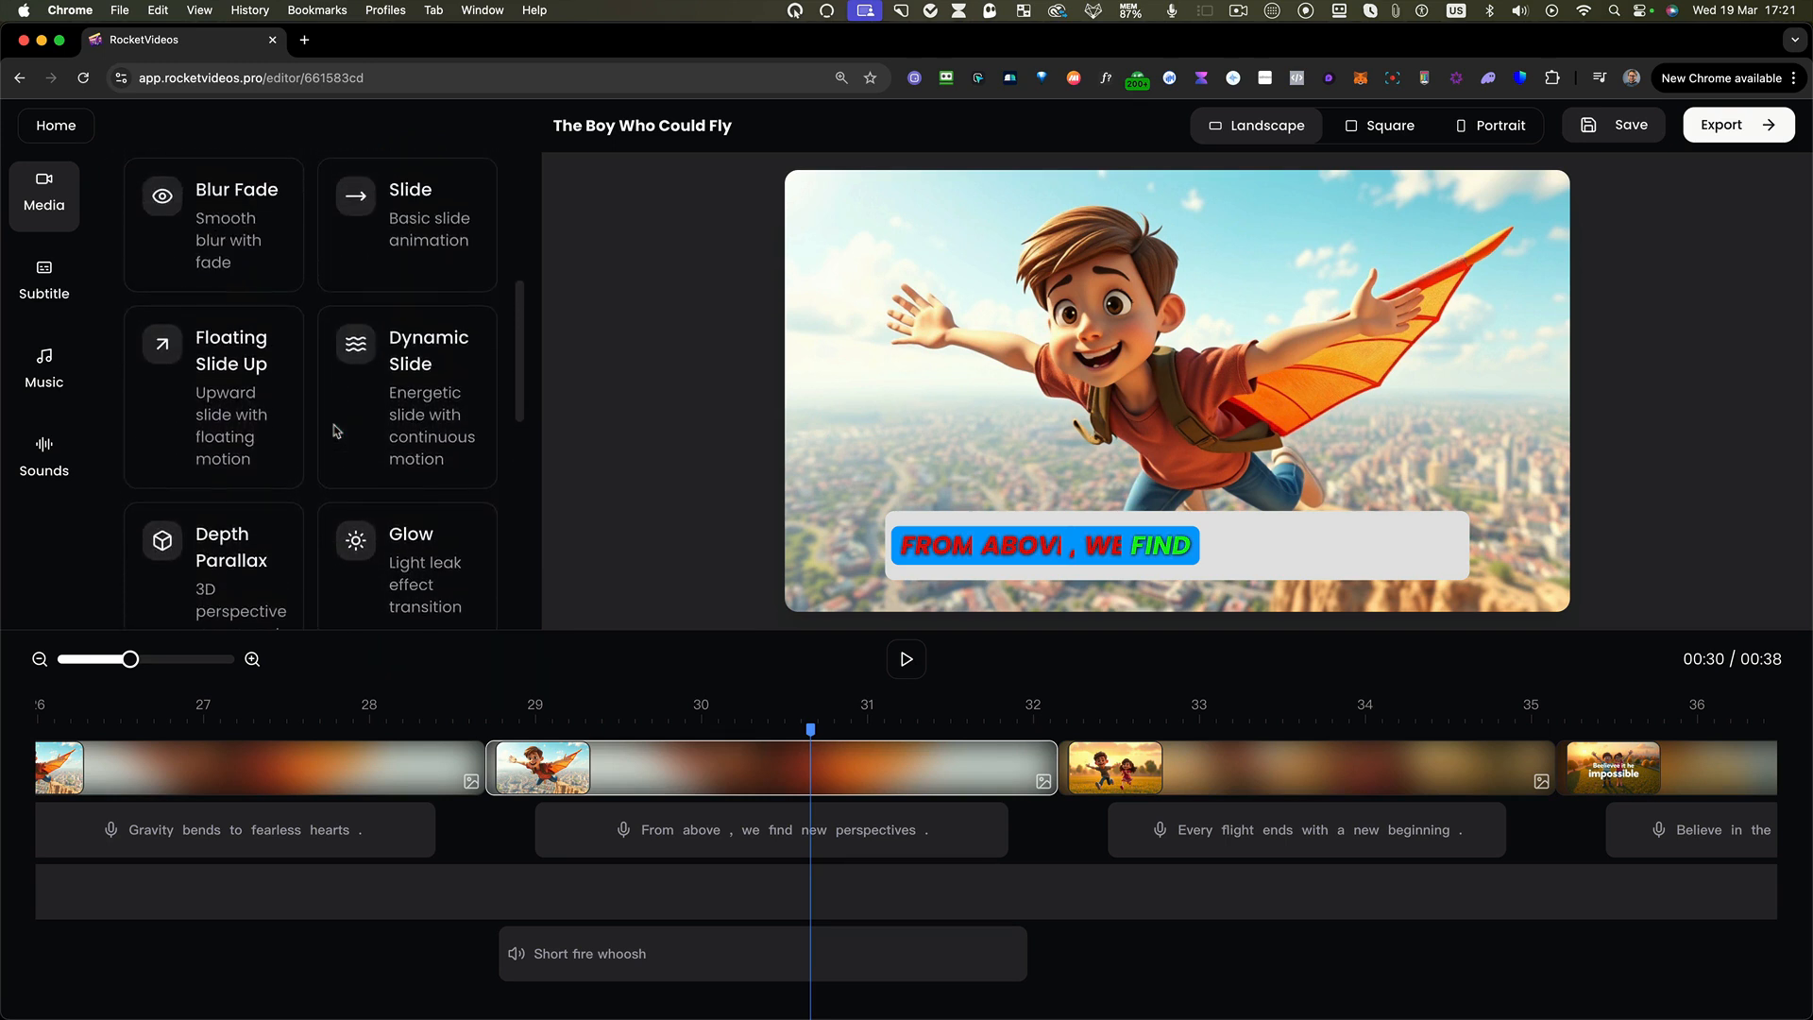
pyautogui.click(352, 366)
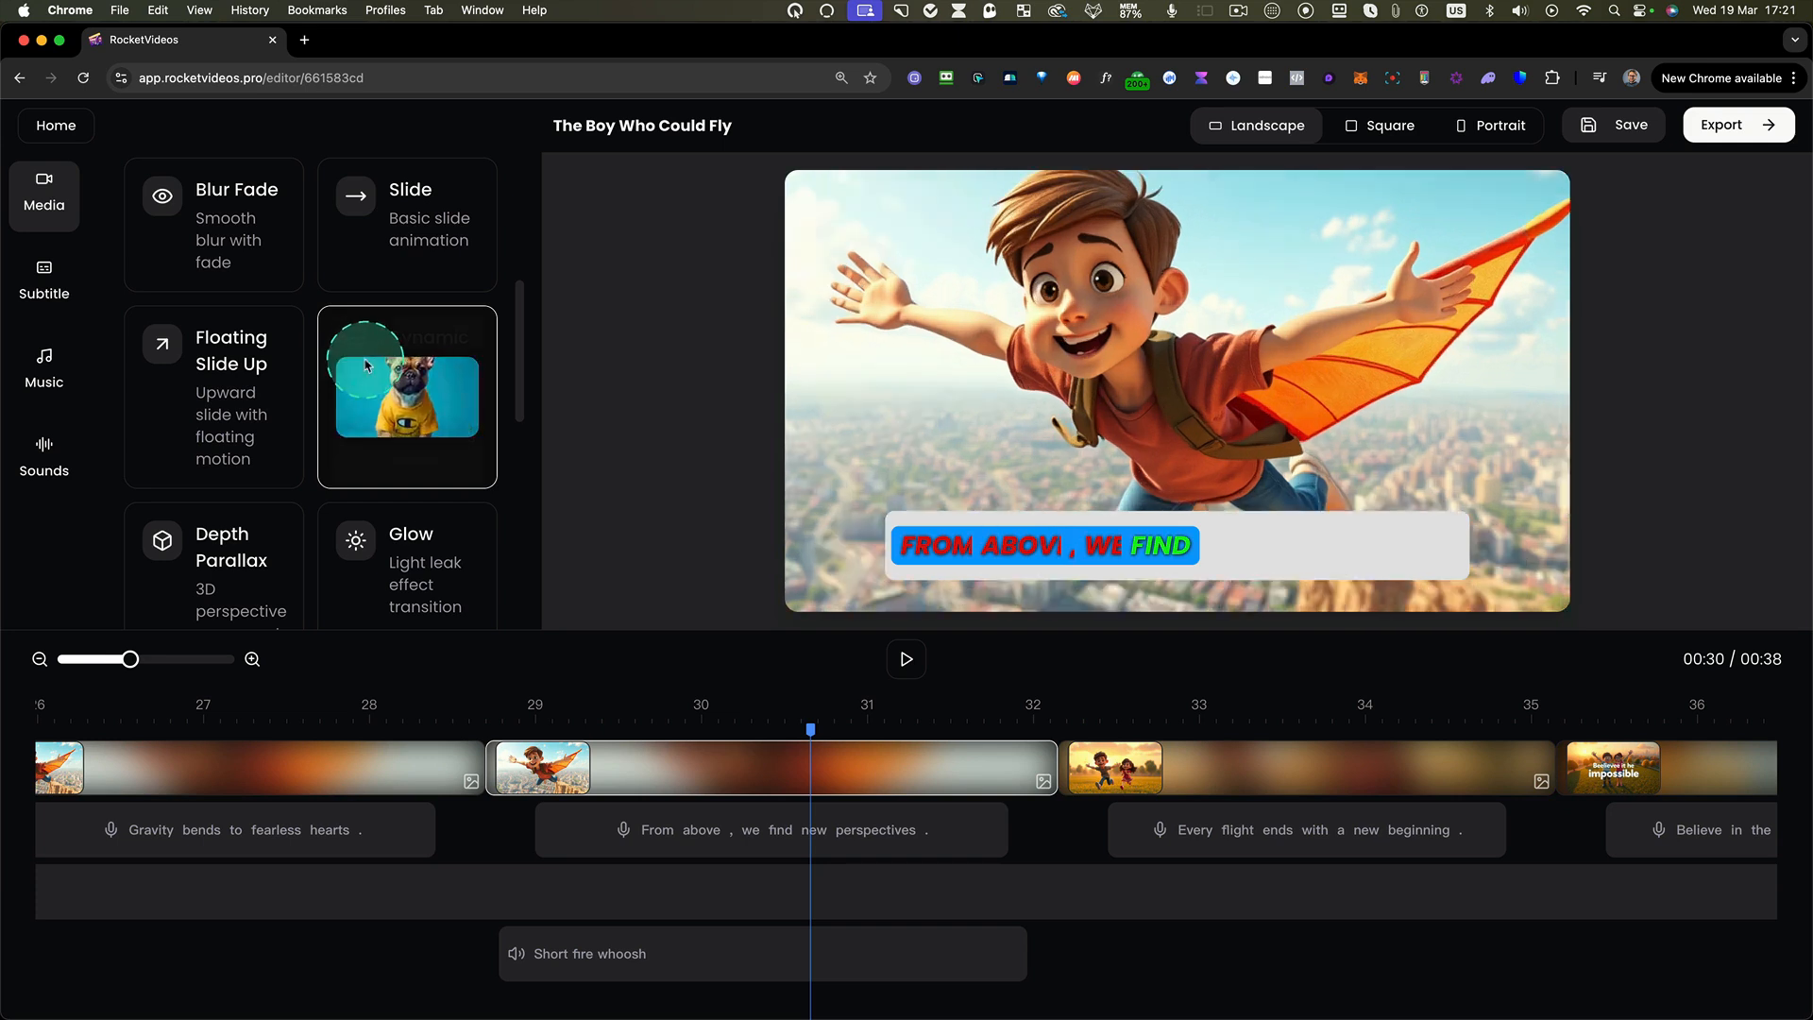
# - Play the video from just before the "From above" scene into the following scene to check the transitions
pyautogui.click(472, 725)
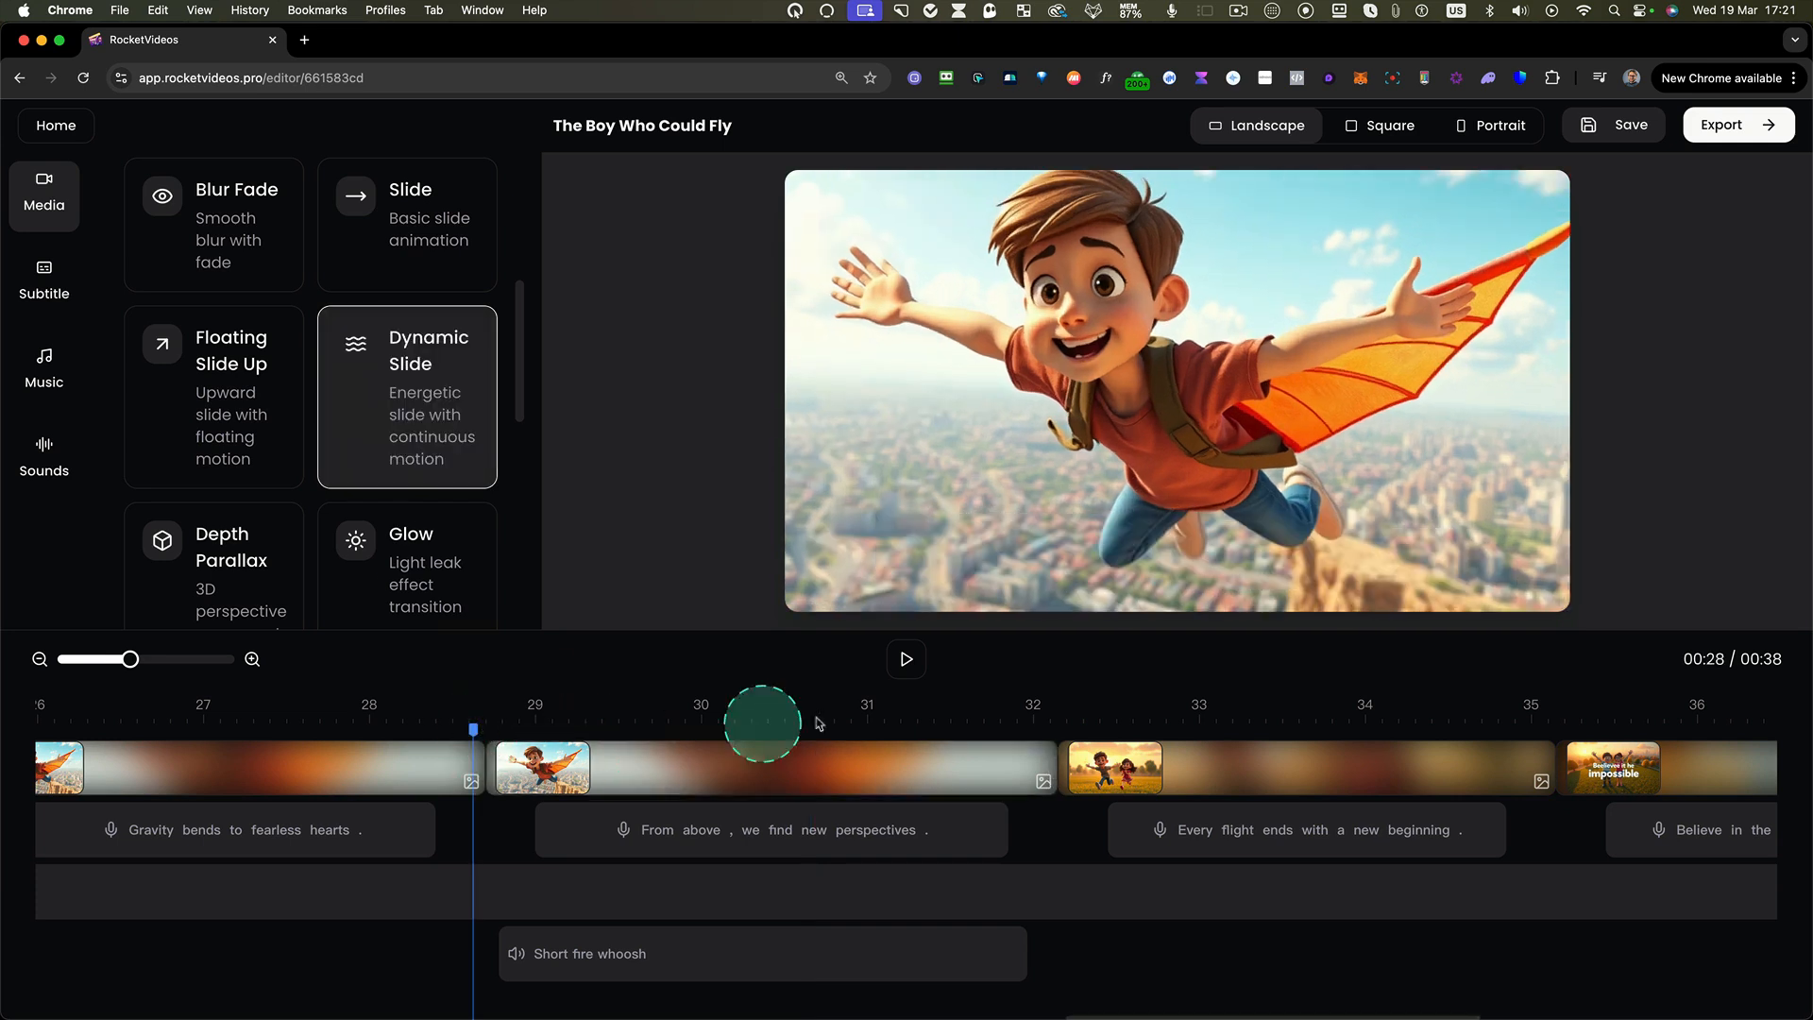
pyautogui.click(909, 658)
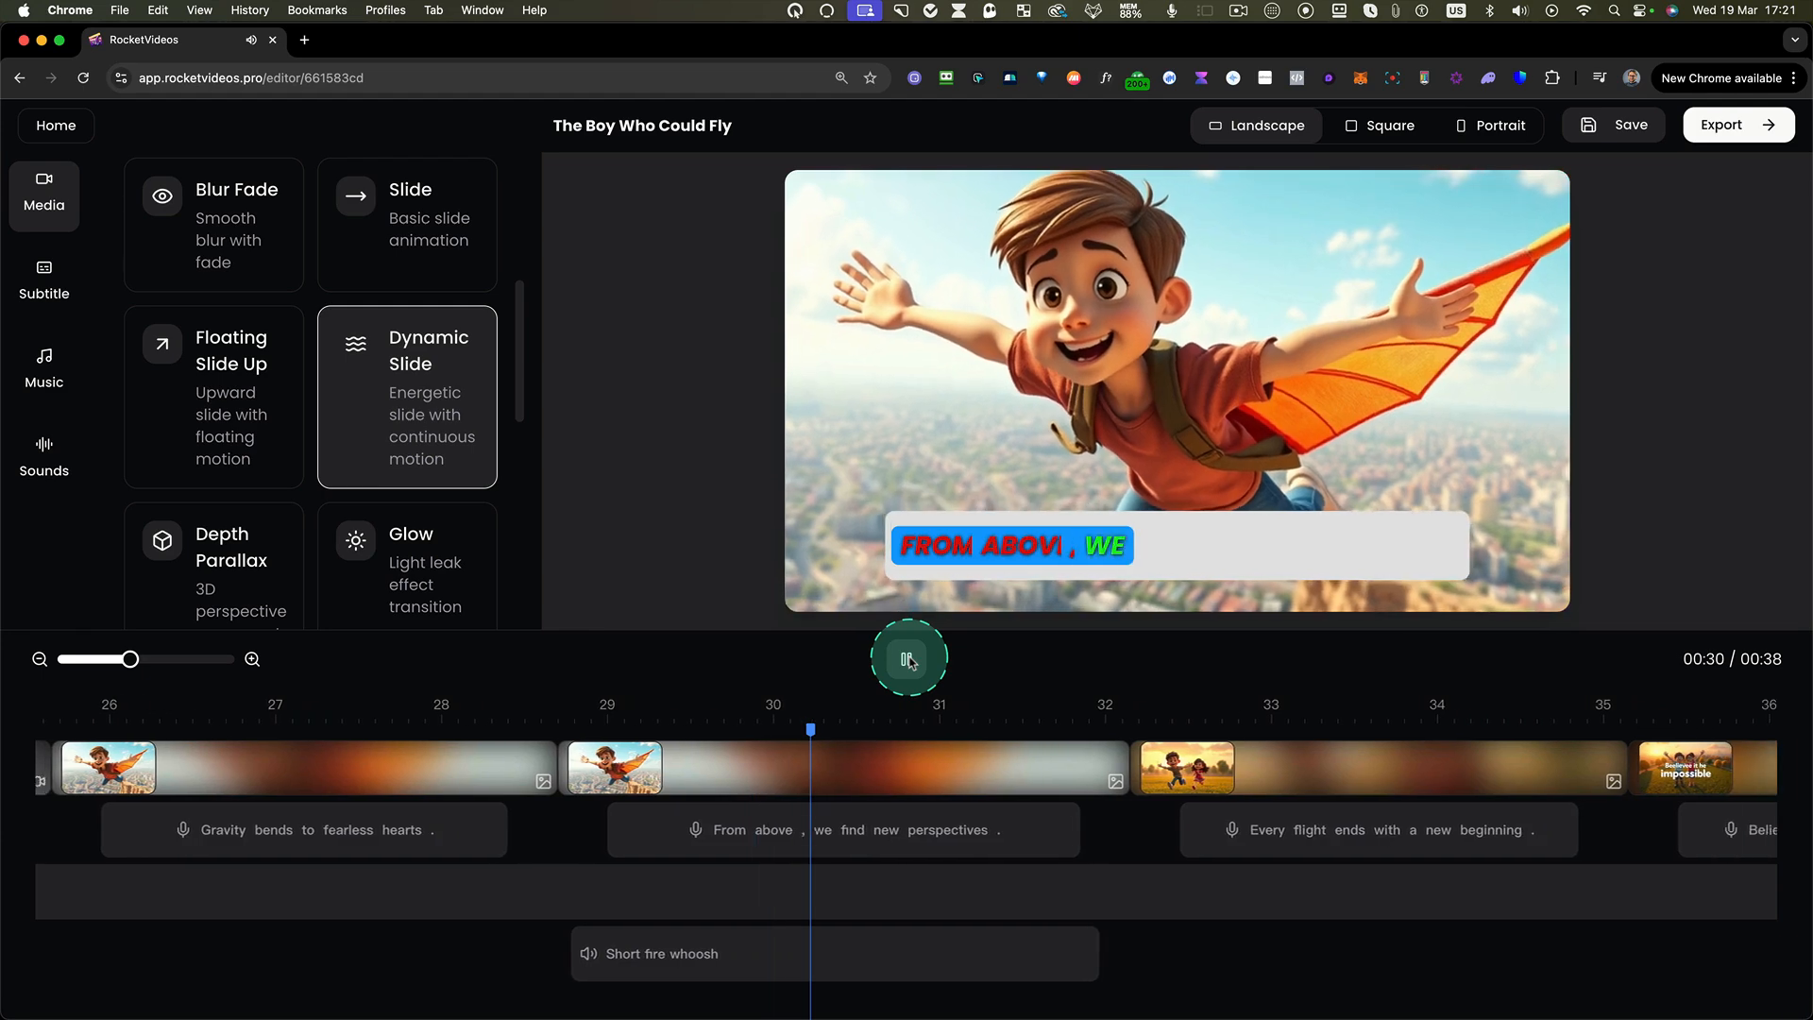
pyautogui.click(909, 661)
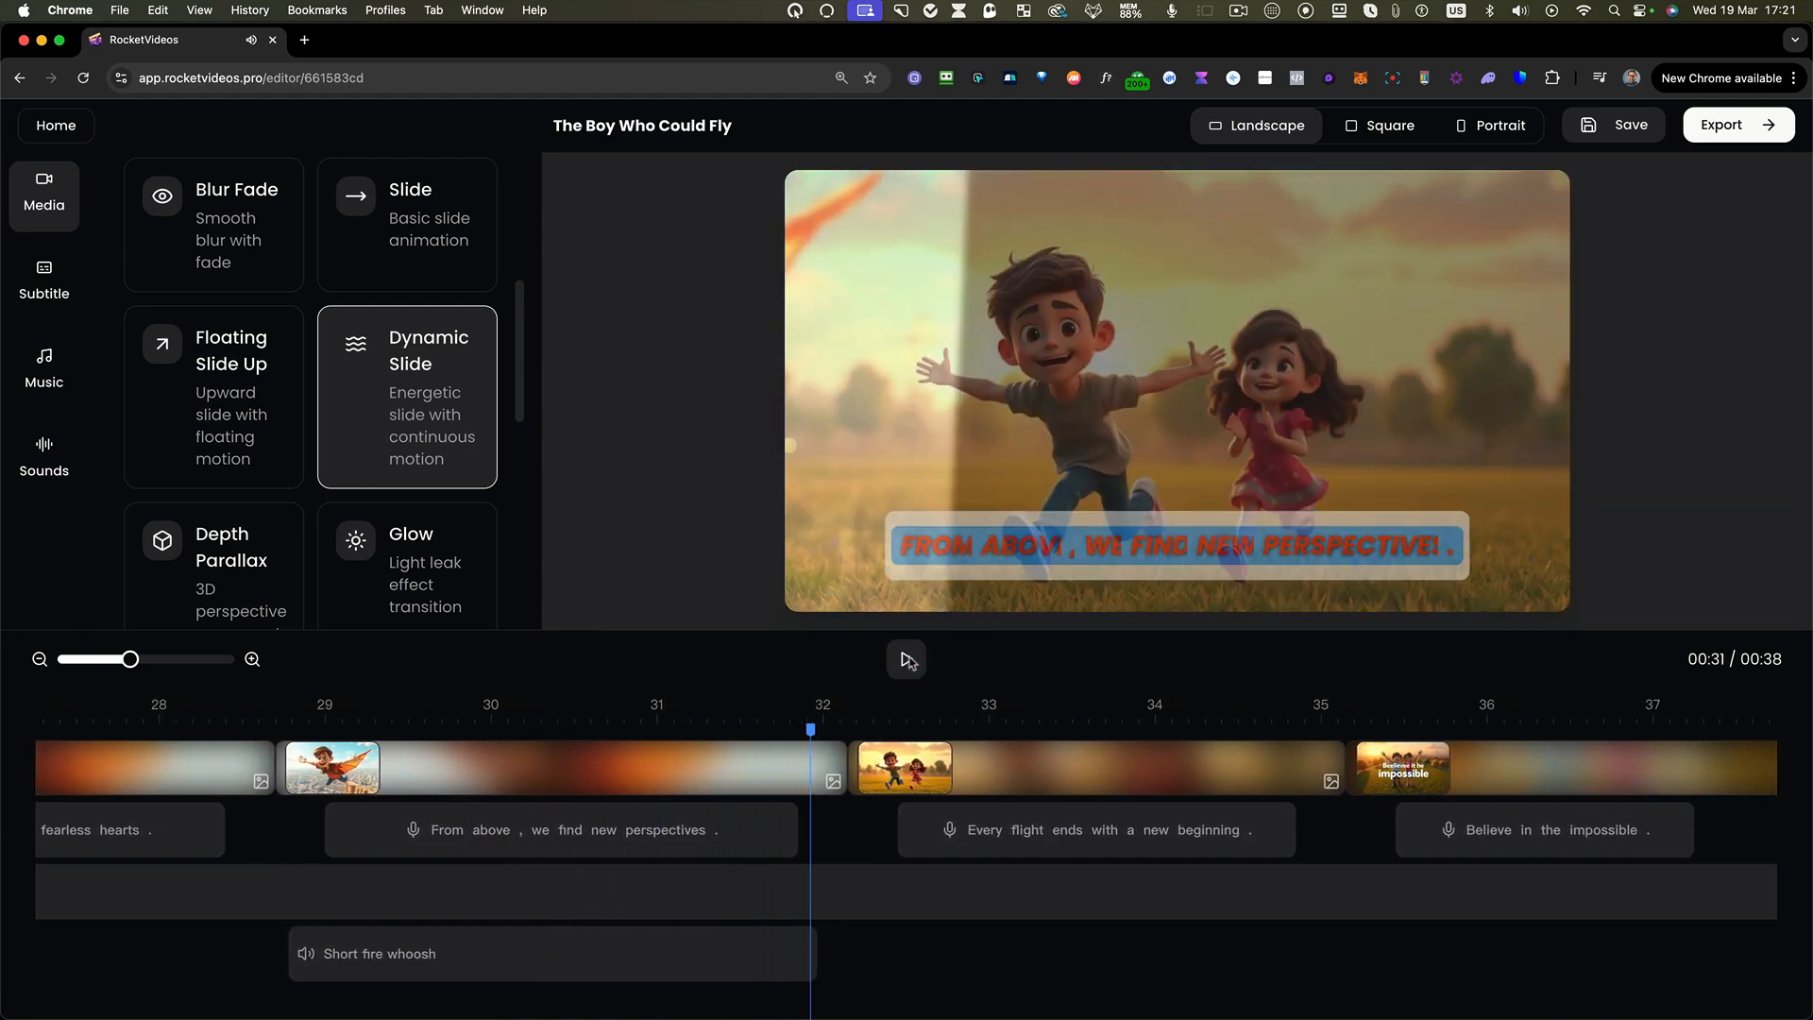
# - Set the "Every flight ends with a new beginning" scene's transition to Dynamic Slide and apply it to all slides
pyautogui.click(1001, 760)
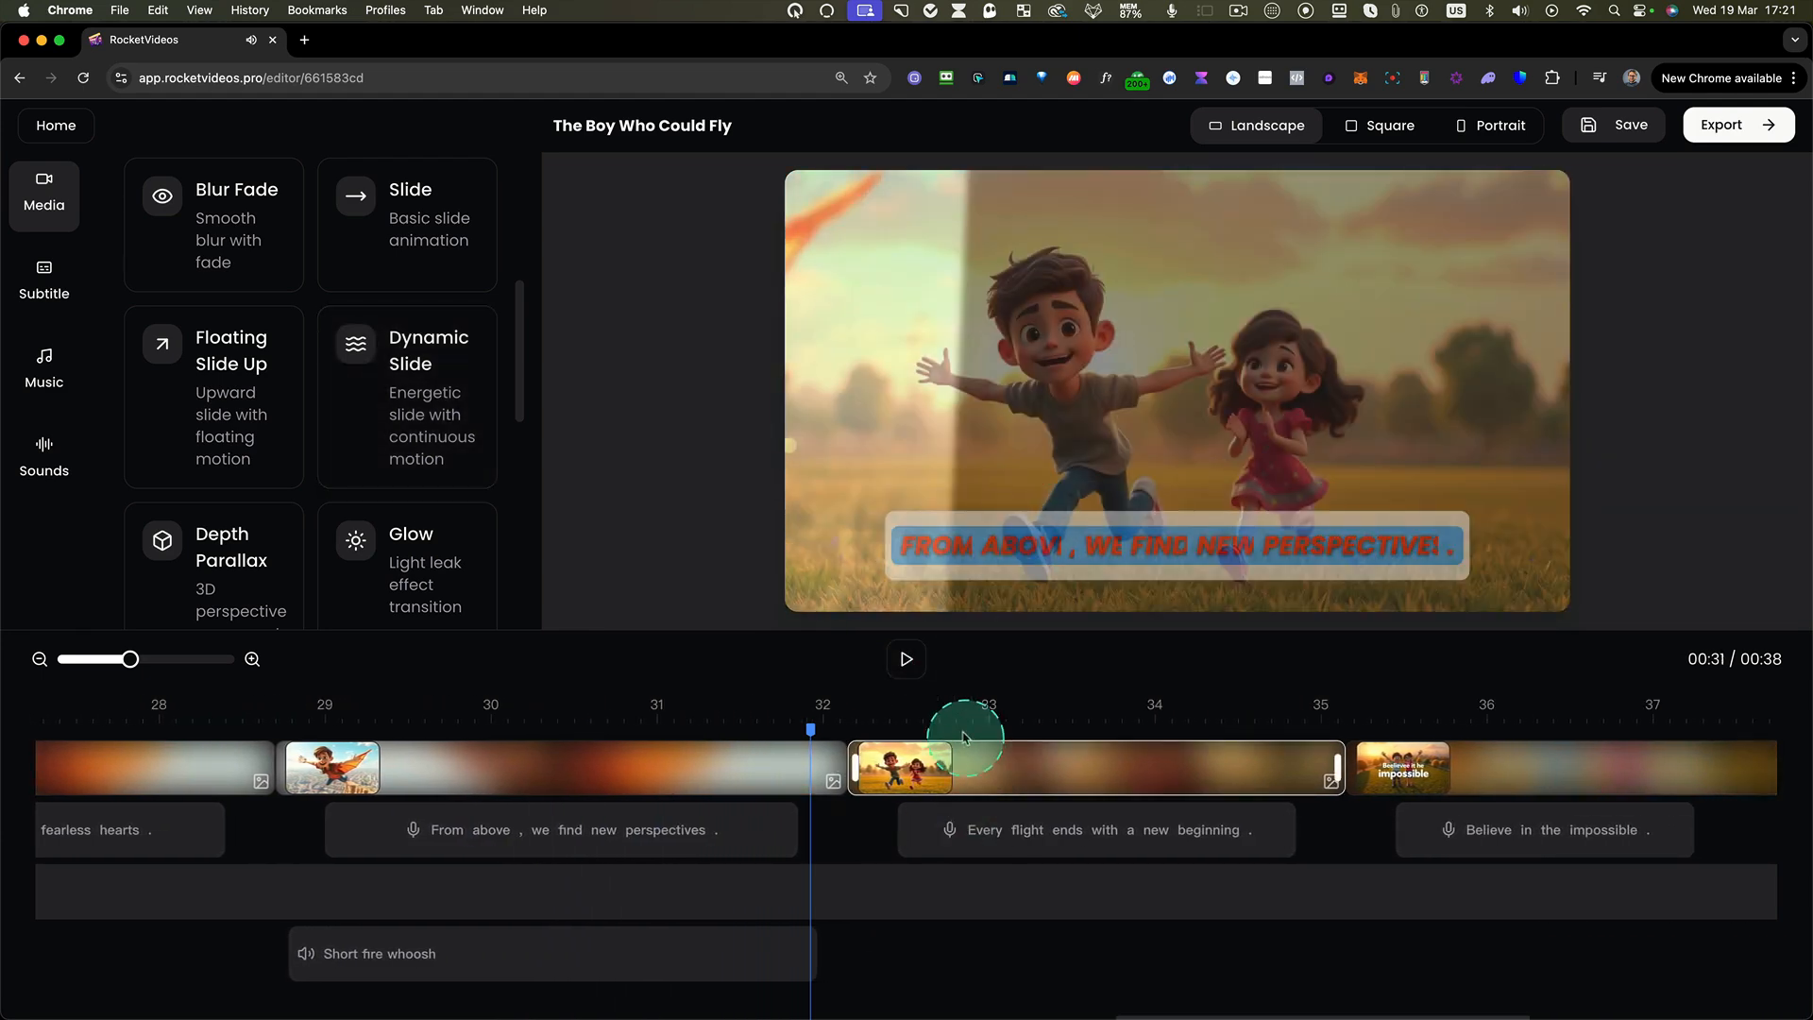
pyautogui.scroll(5, 288, 241)
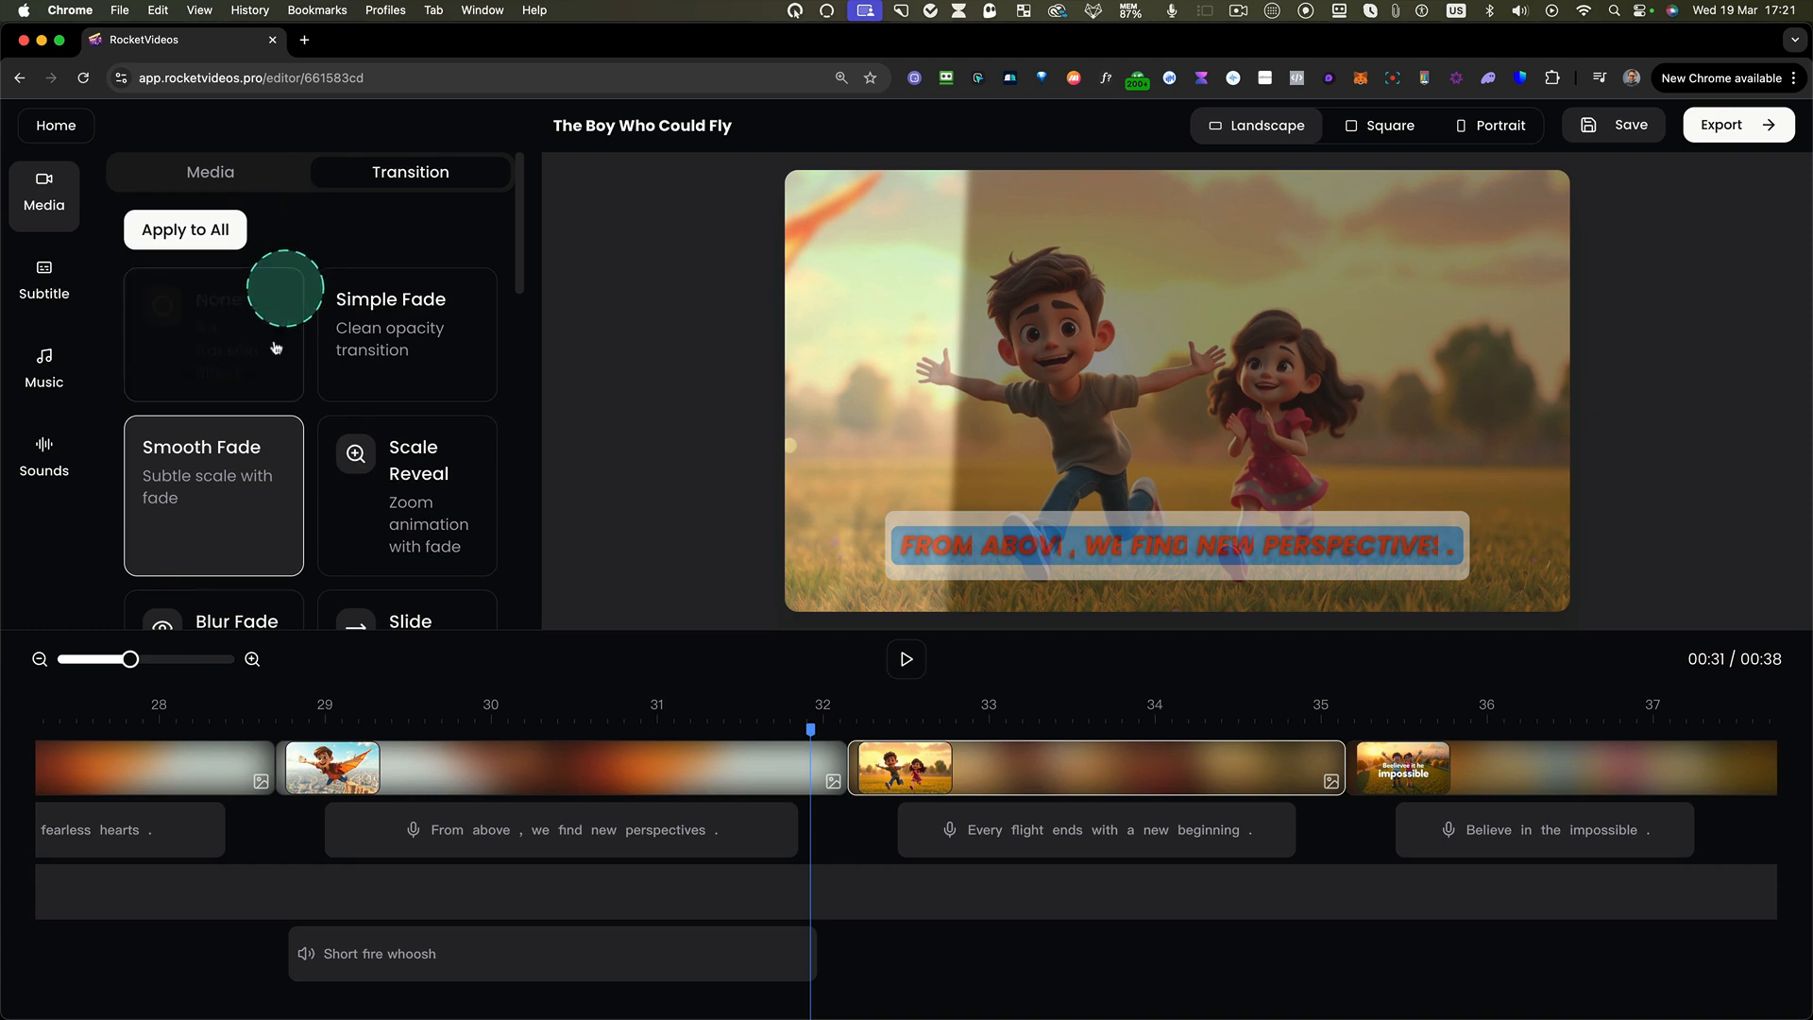
pyautogui.scroll(-3, 421, 409)
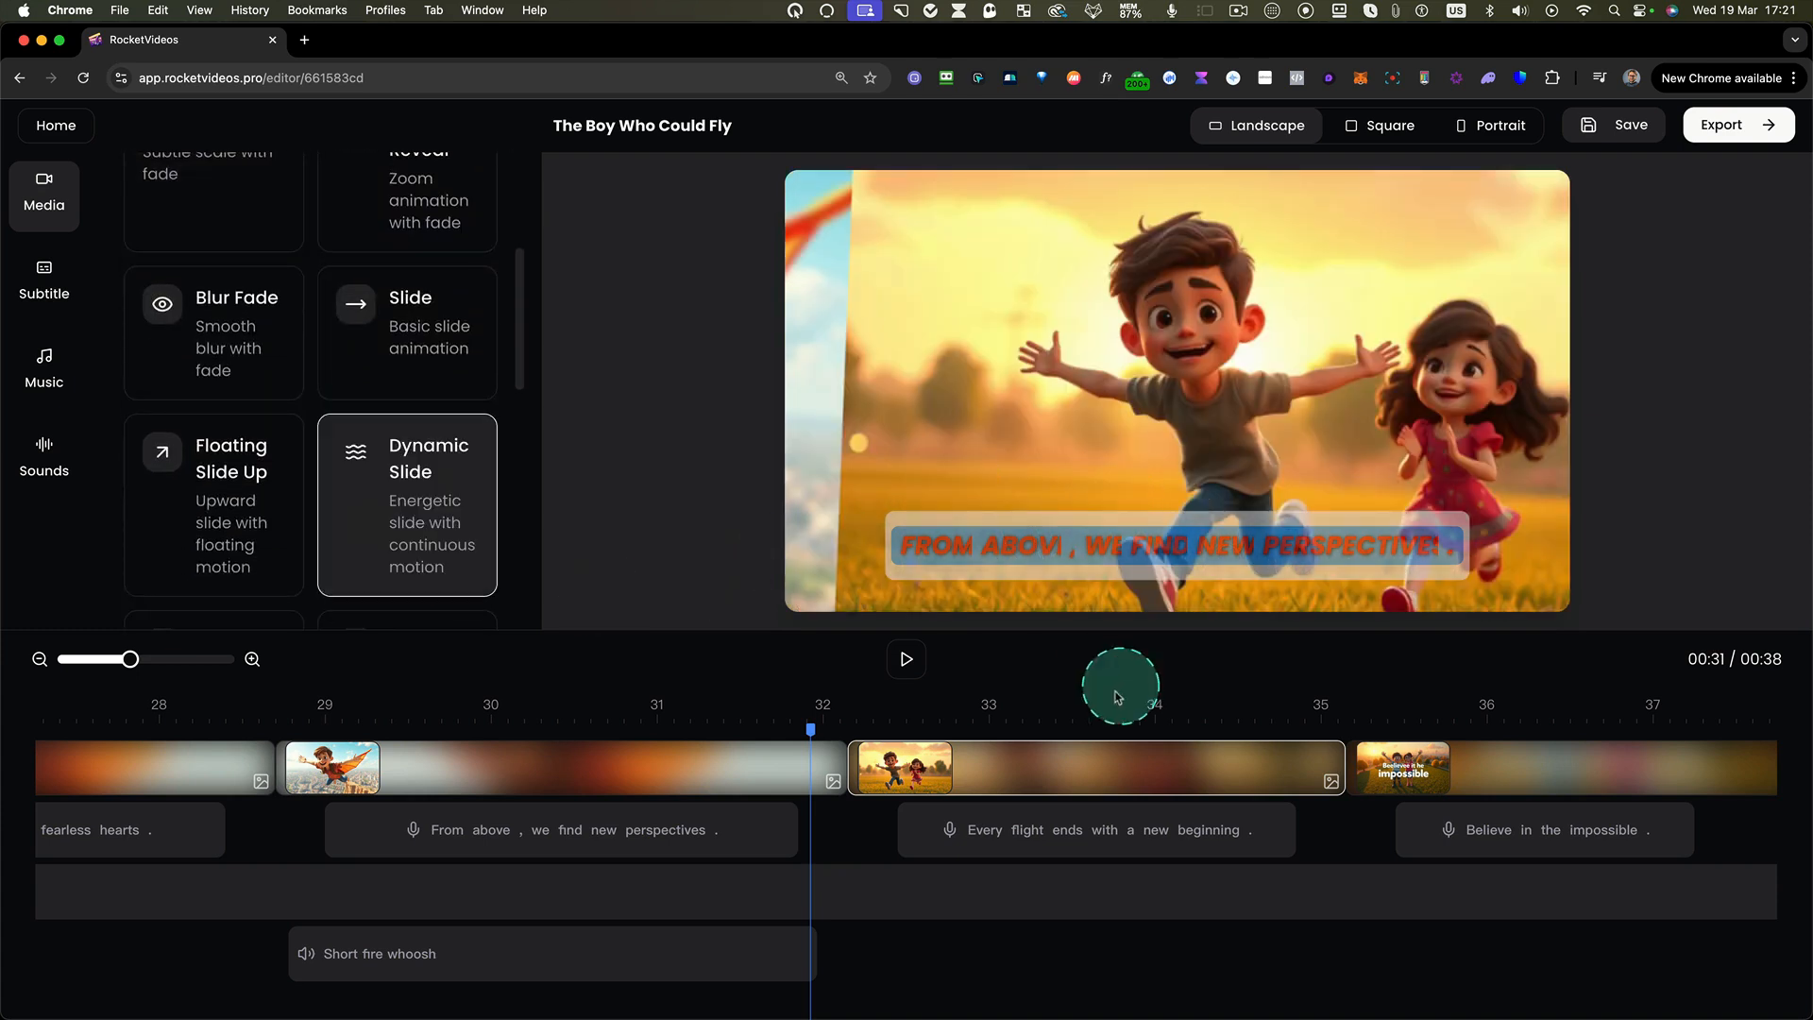
pyautogui.scroll(4, 359, 397)
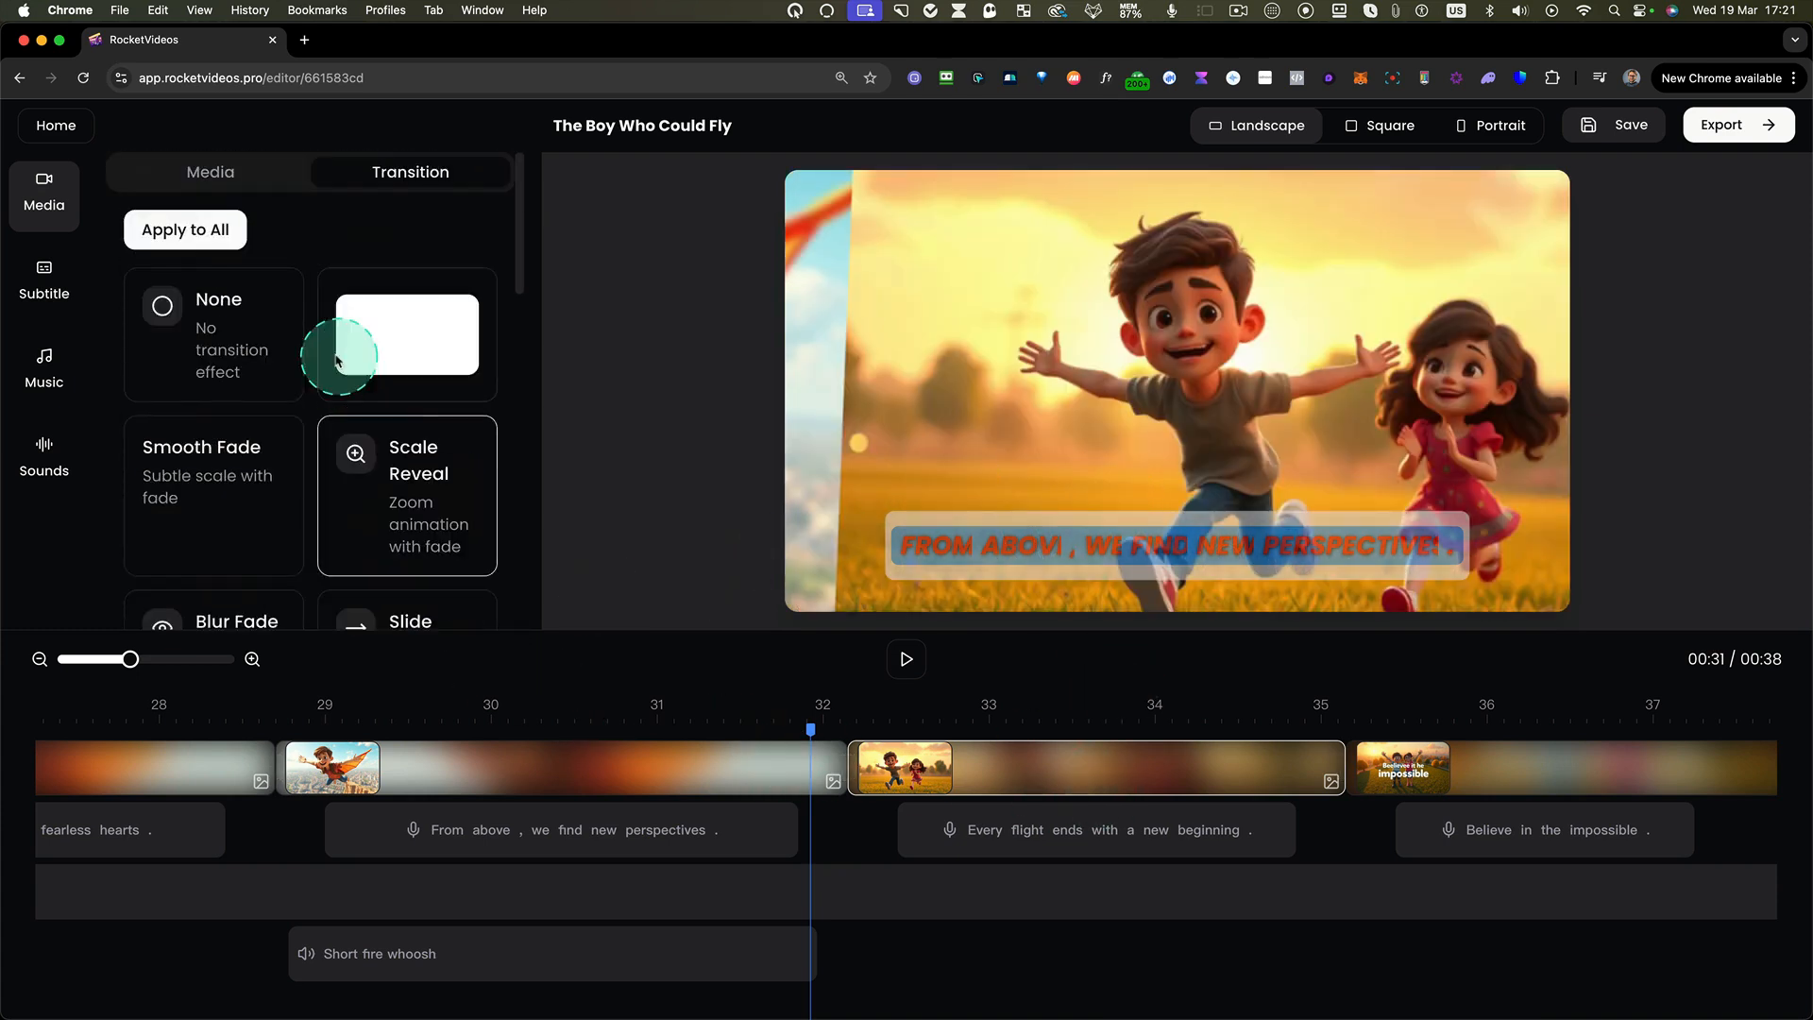
pyautogui.click(194, 236)
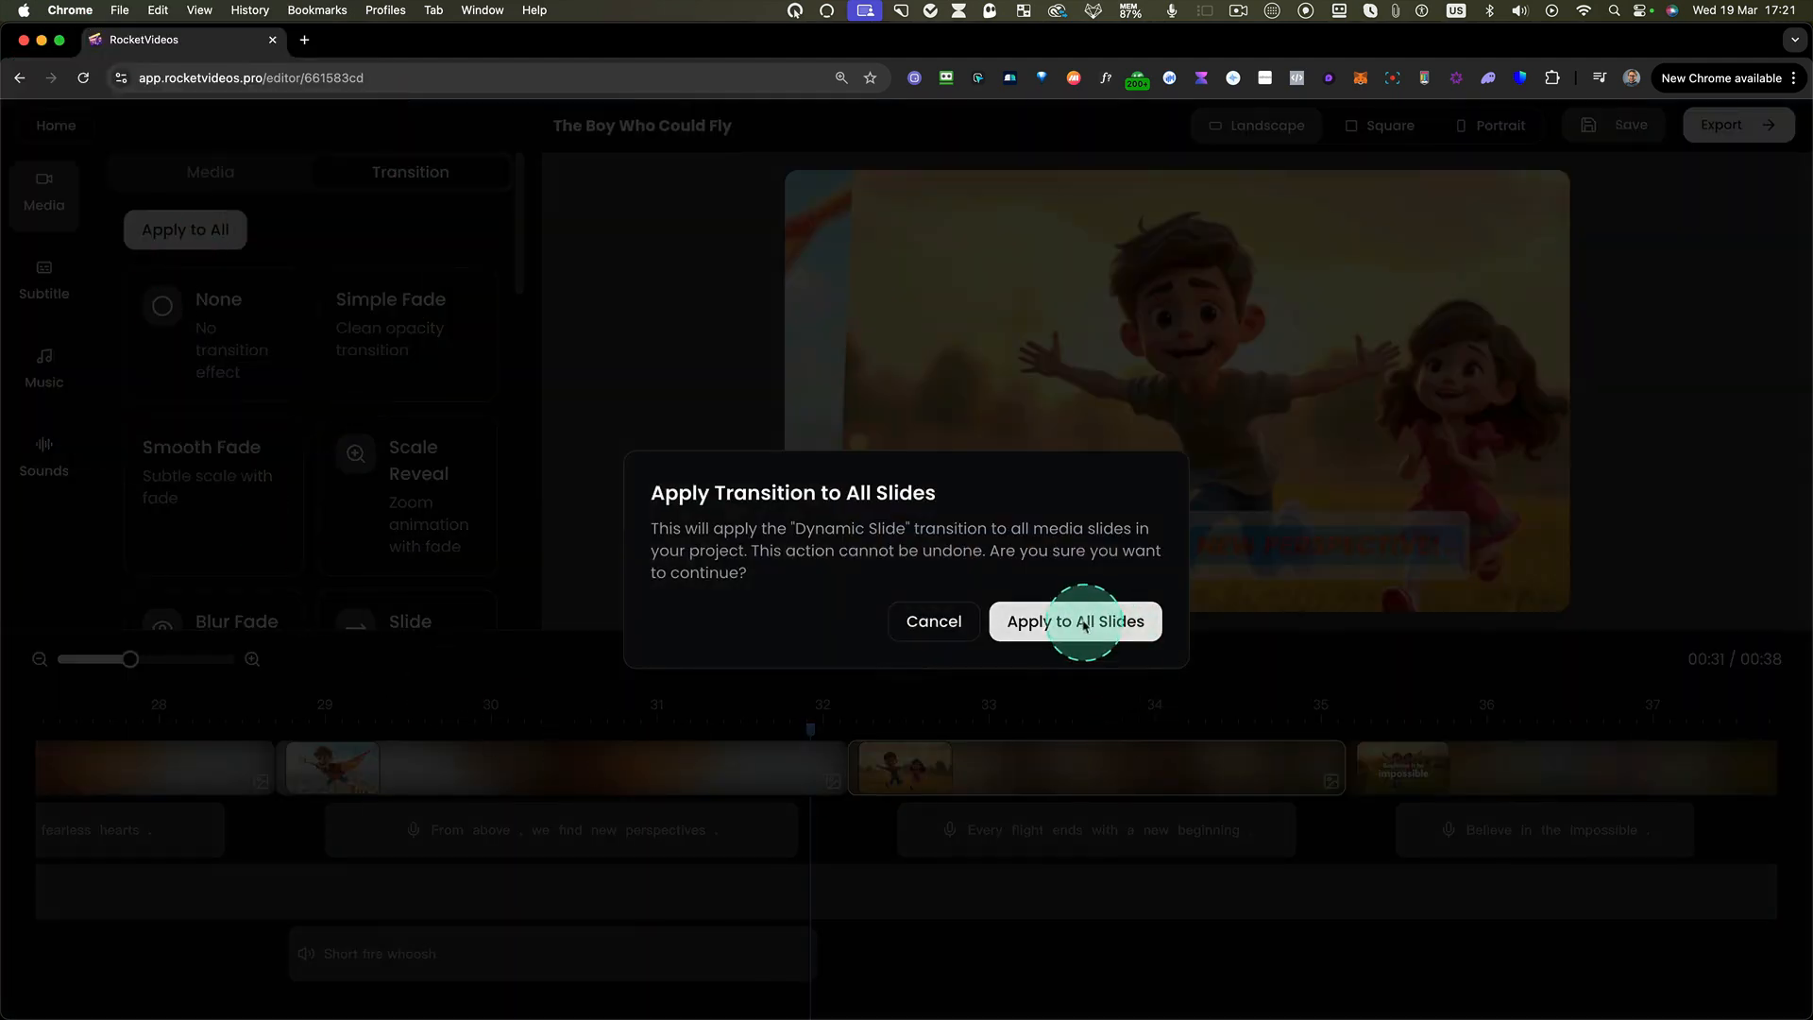
pyautogui.click(1085, 627)
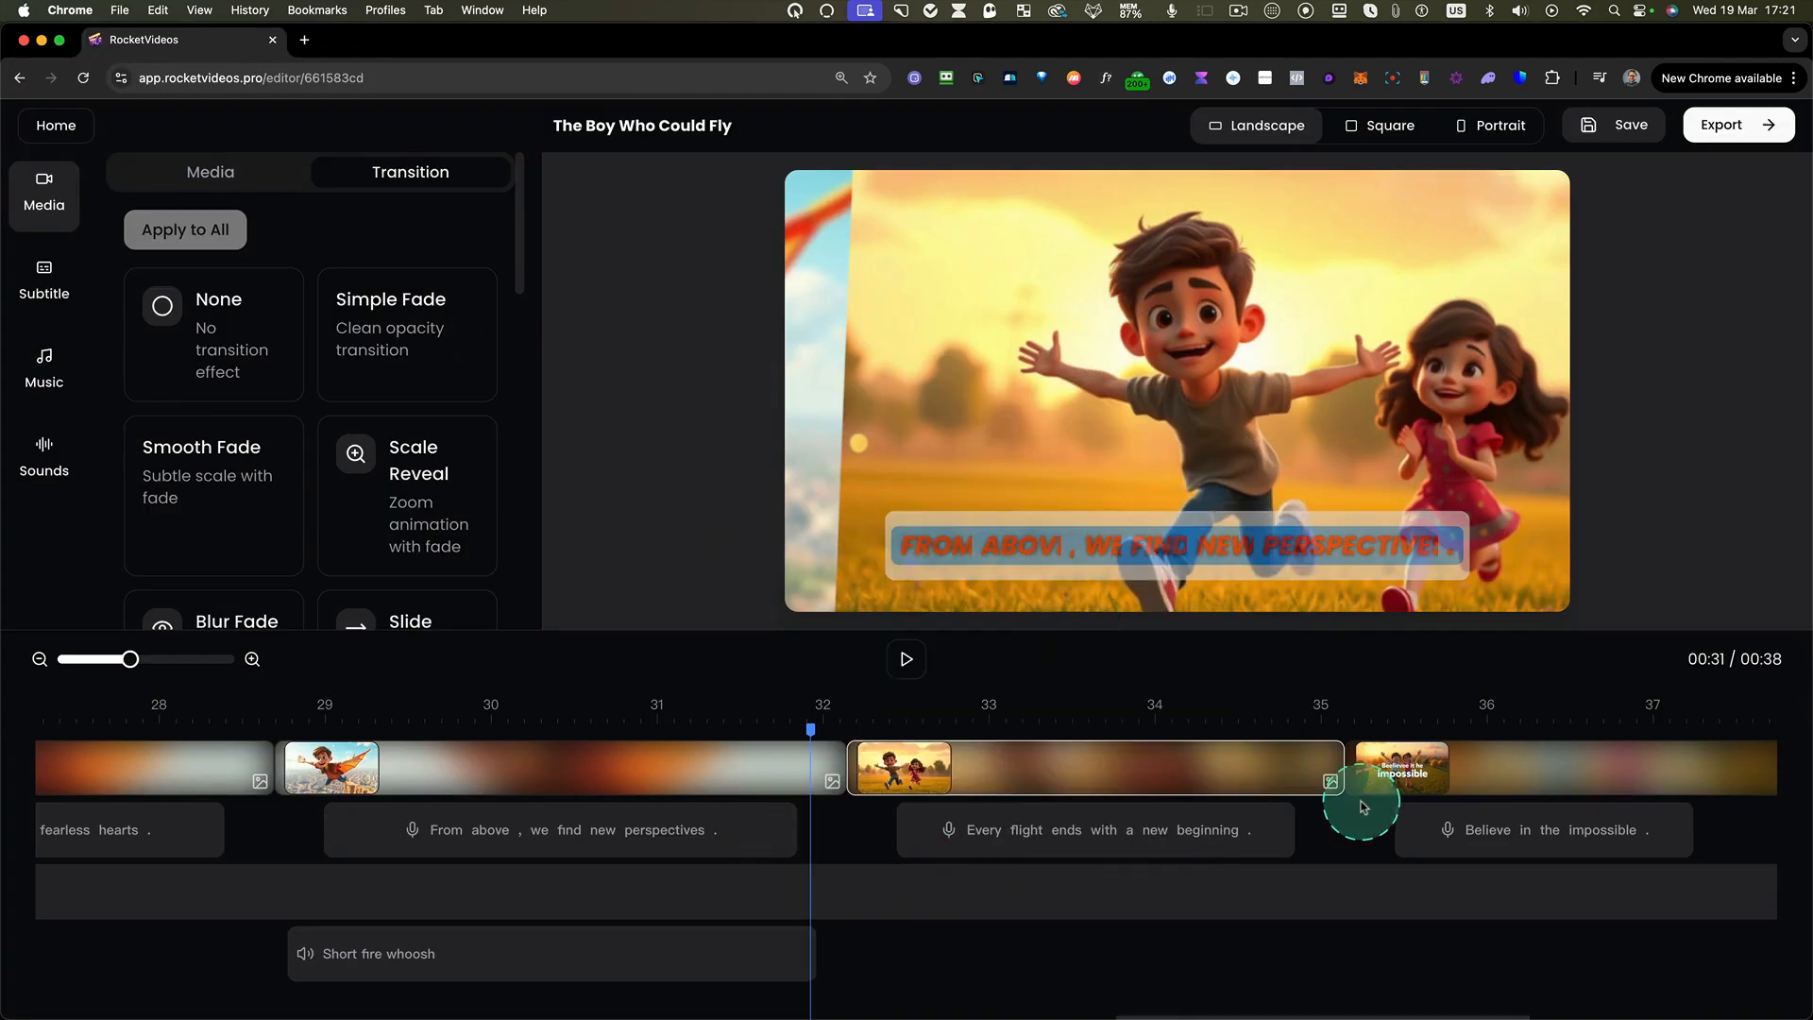
# - Play the video from just before the "In the face of the unknown" scene to check the transitions between the early scenes
pyautogui.hscroll(-15, 1361, 805)
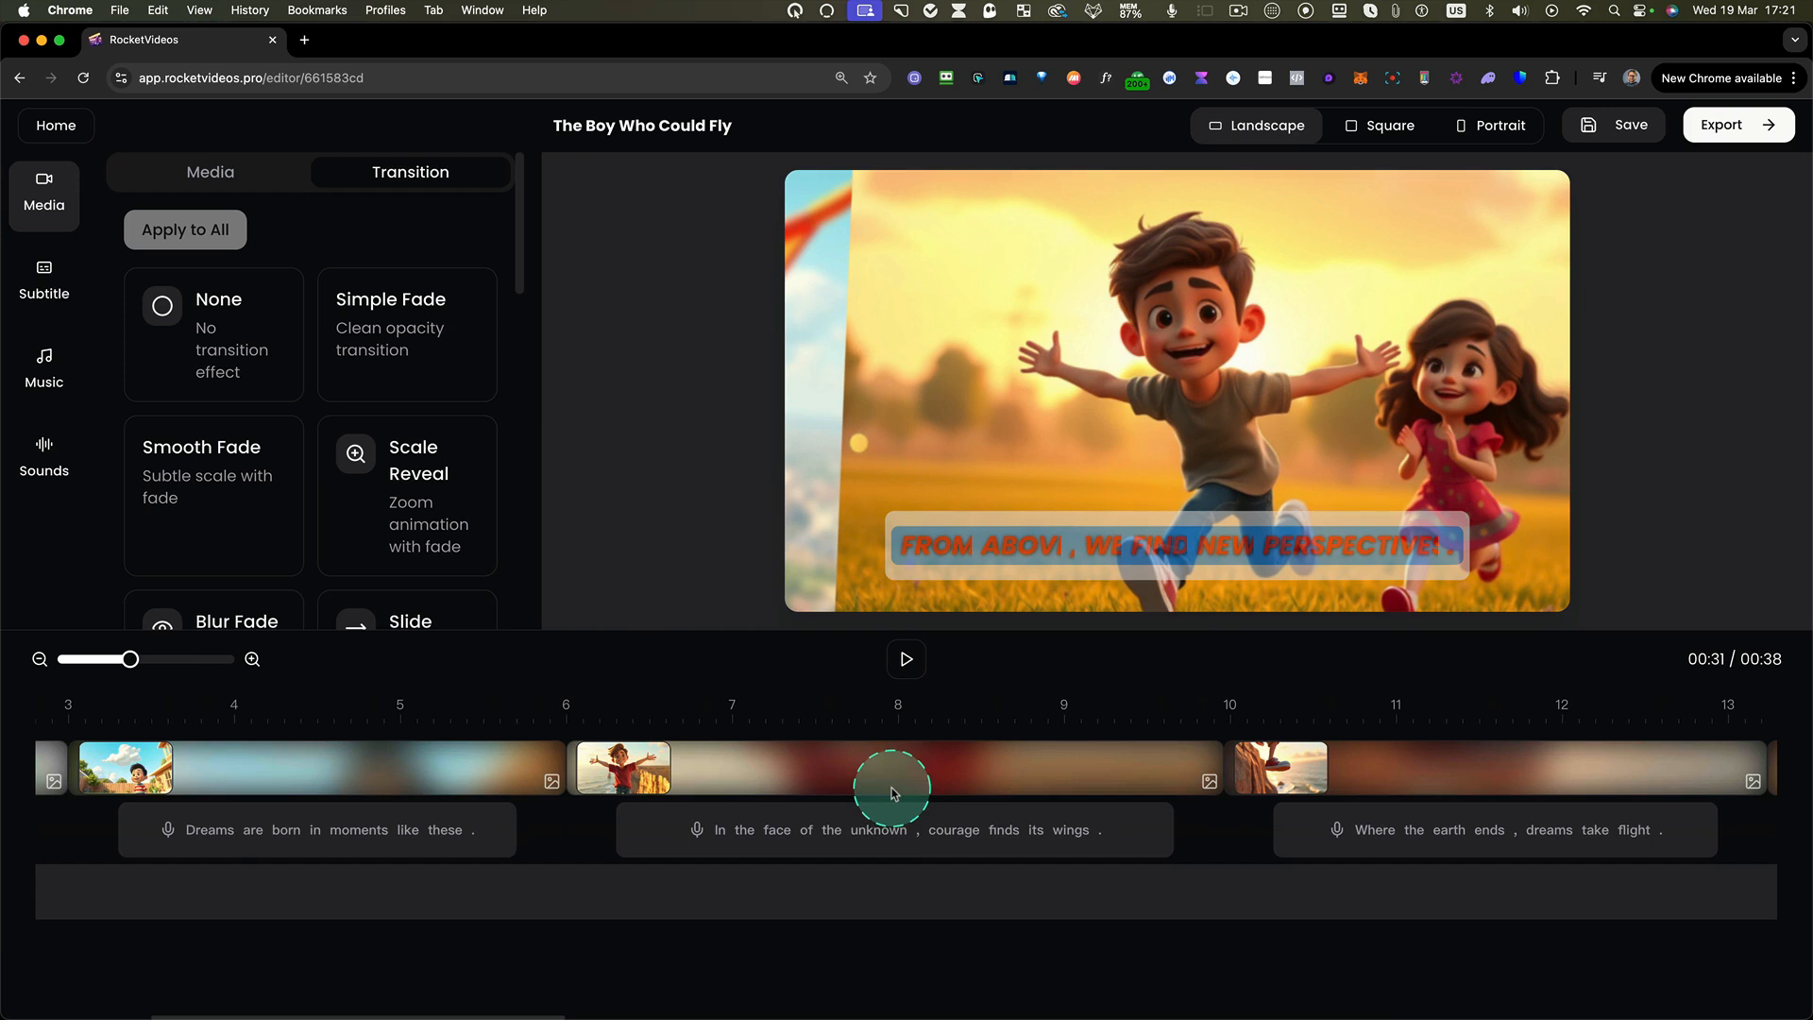
pyautogui.click(563, 732)
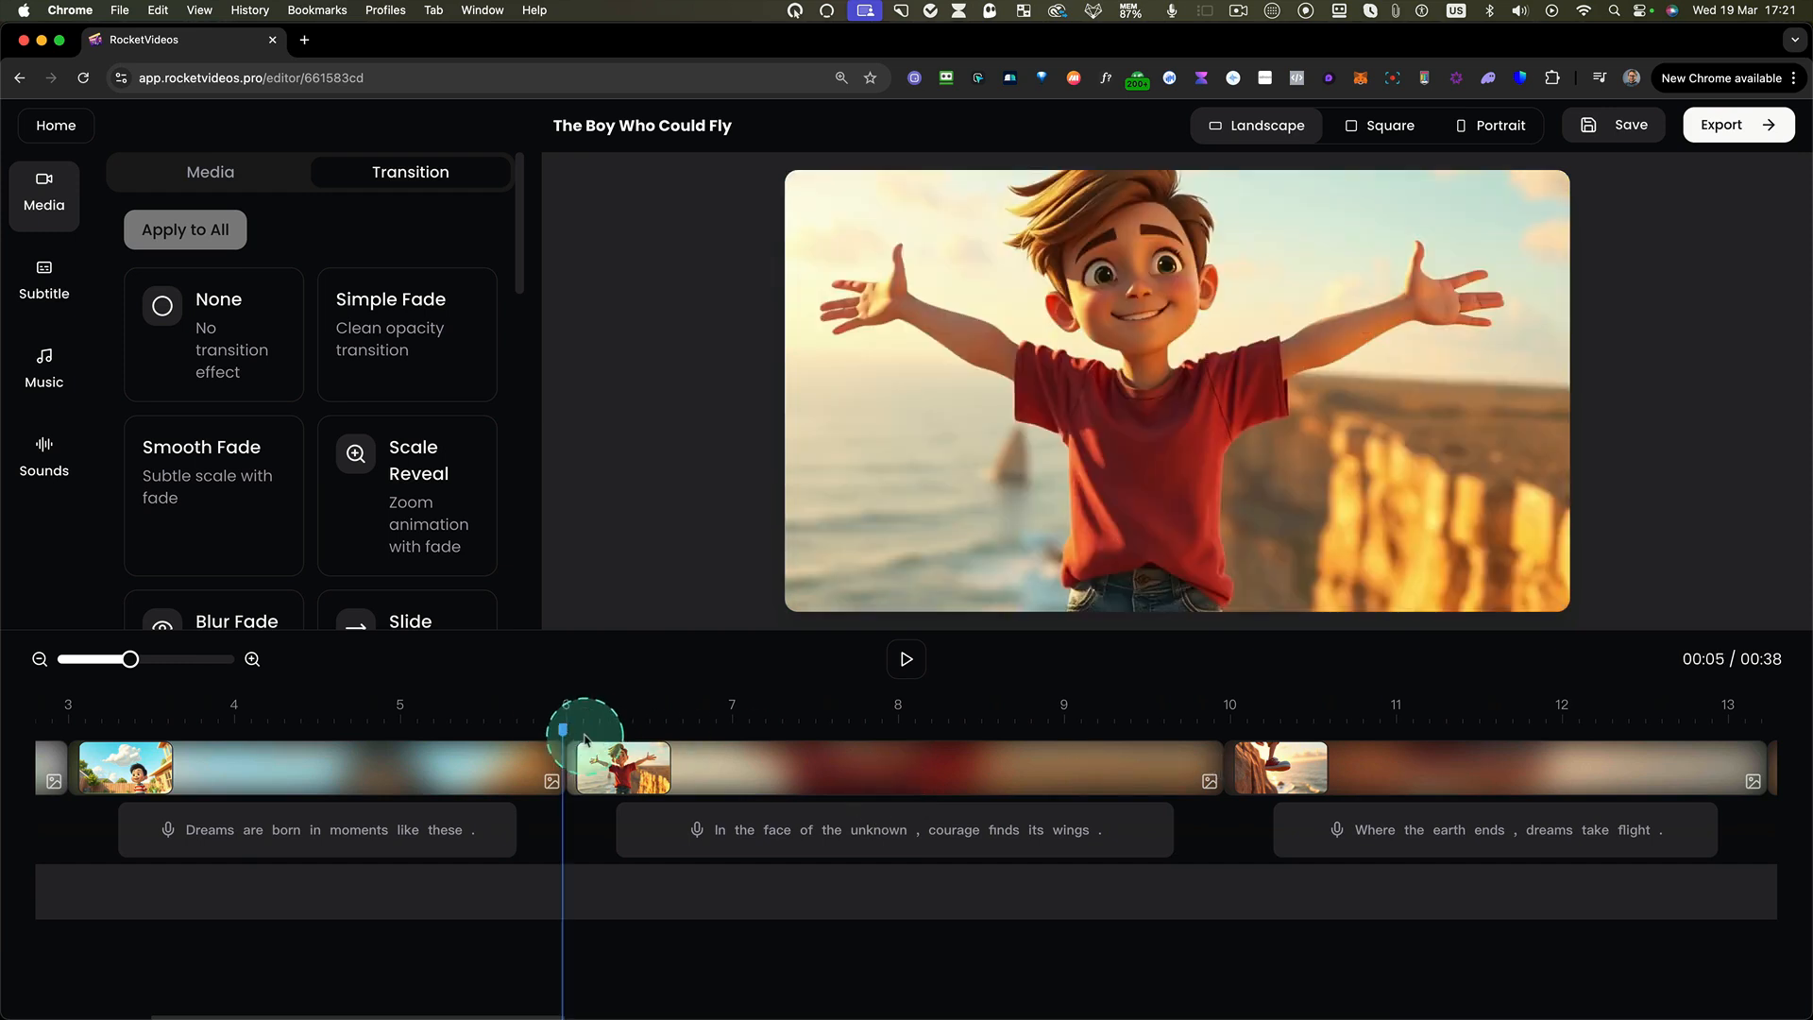
pyautogui.click(906, 658)
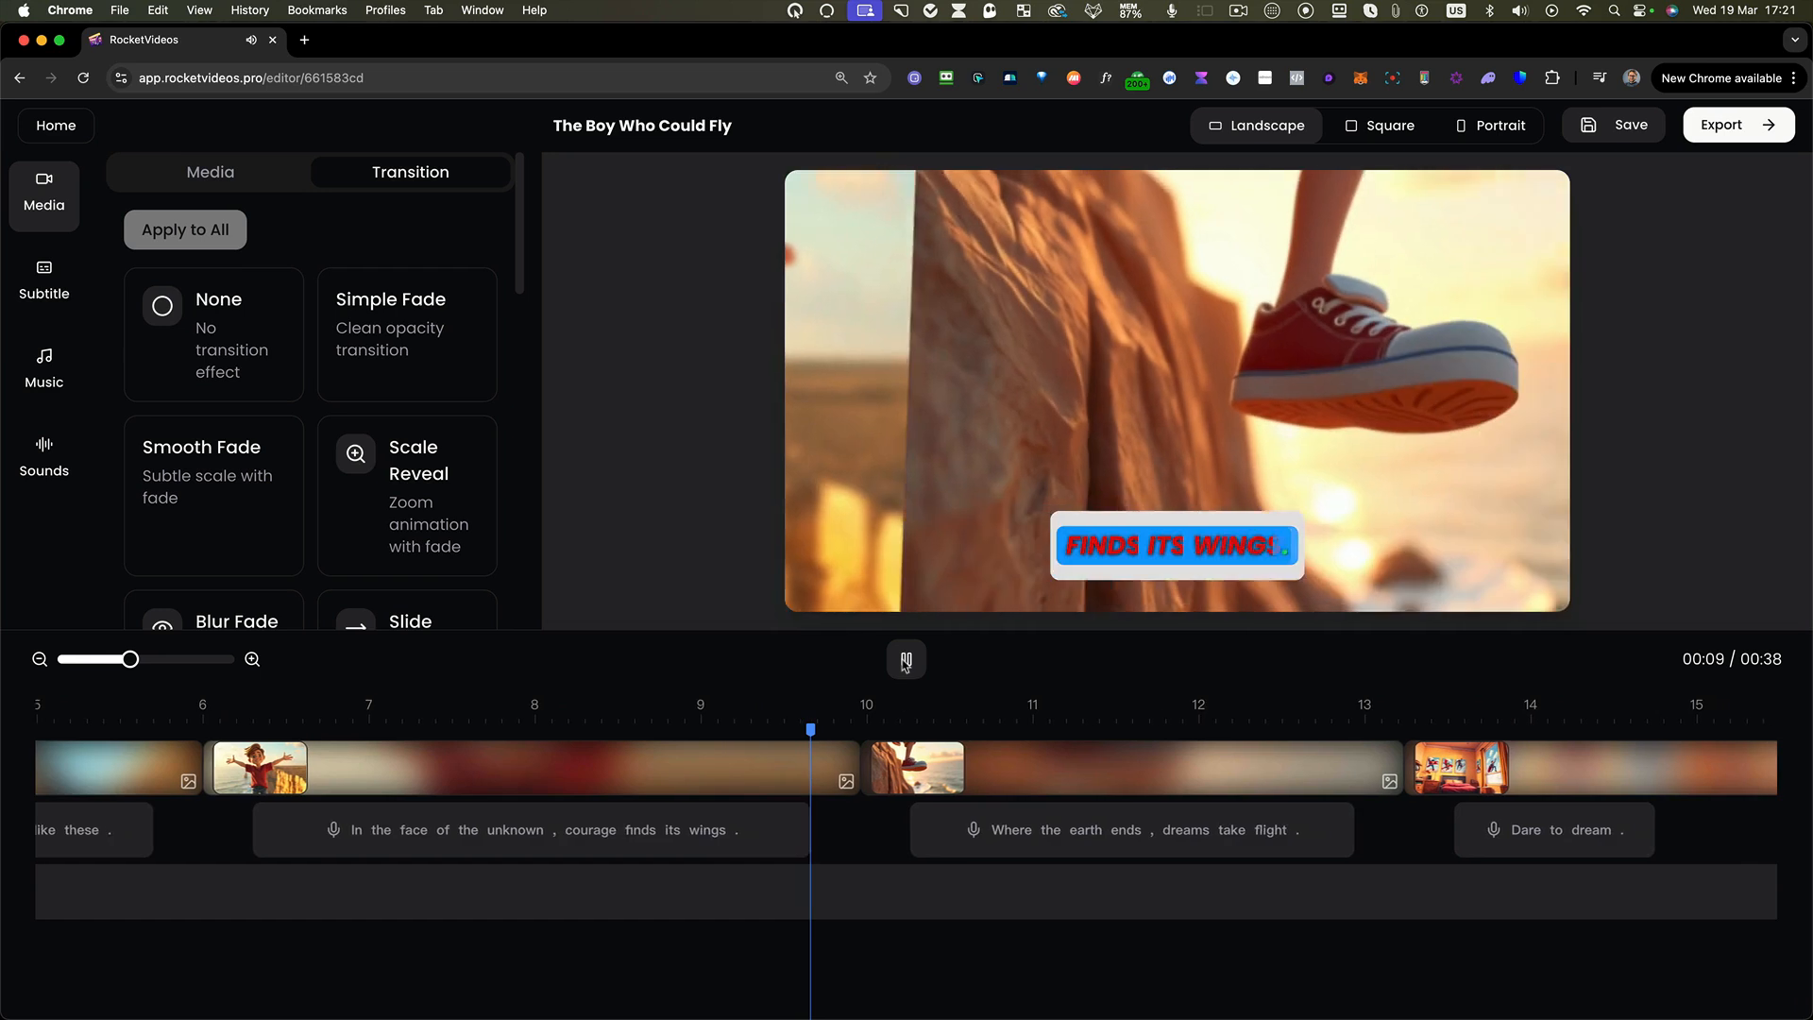
pyautogui.click(906, 660)
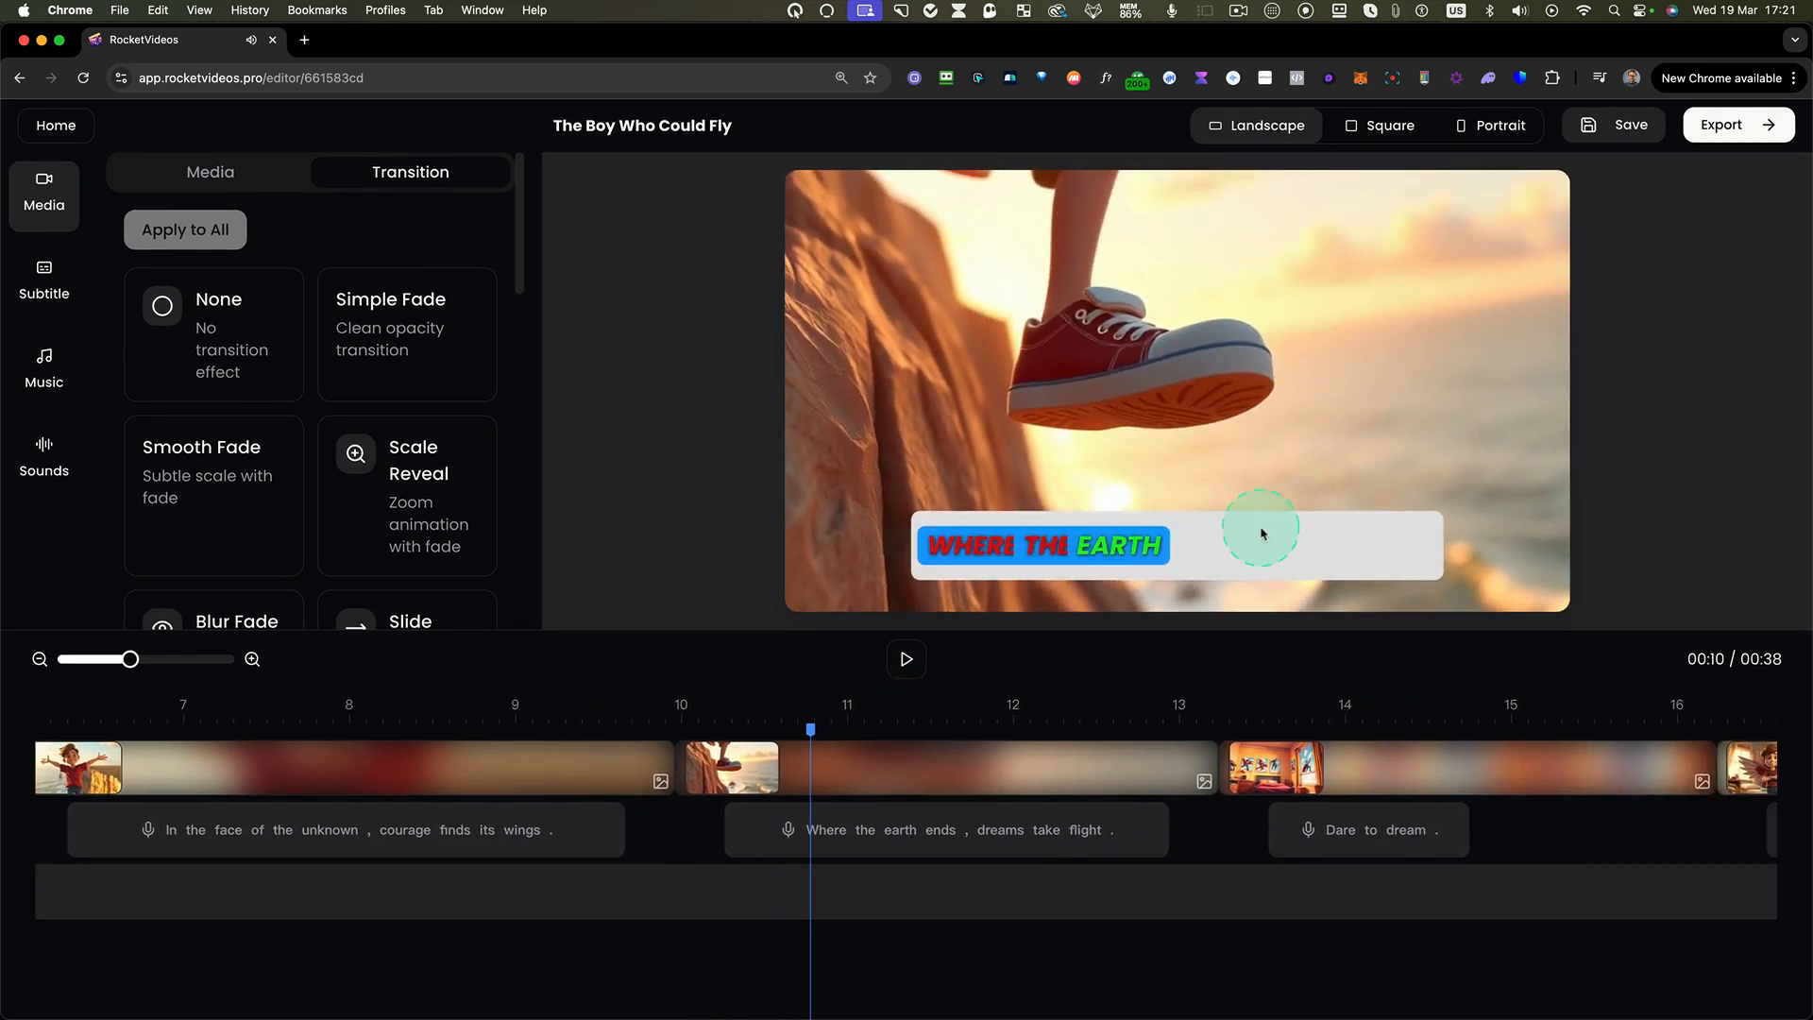
# - Save the project and export the finished video
pyautogui.click(1636, 118)
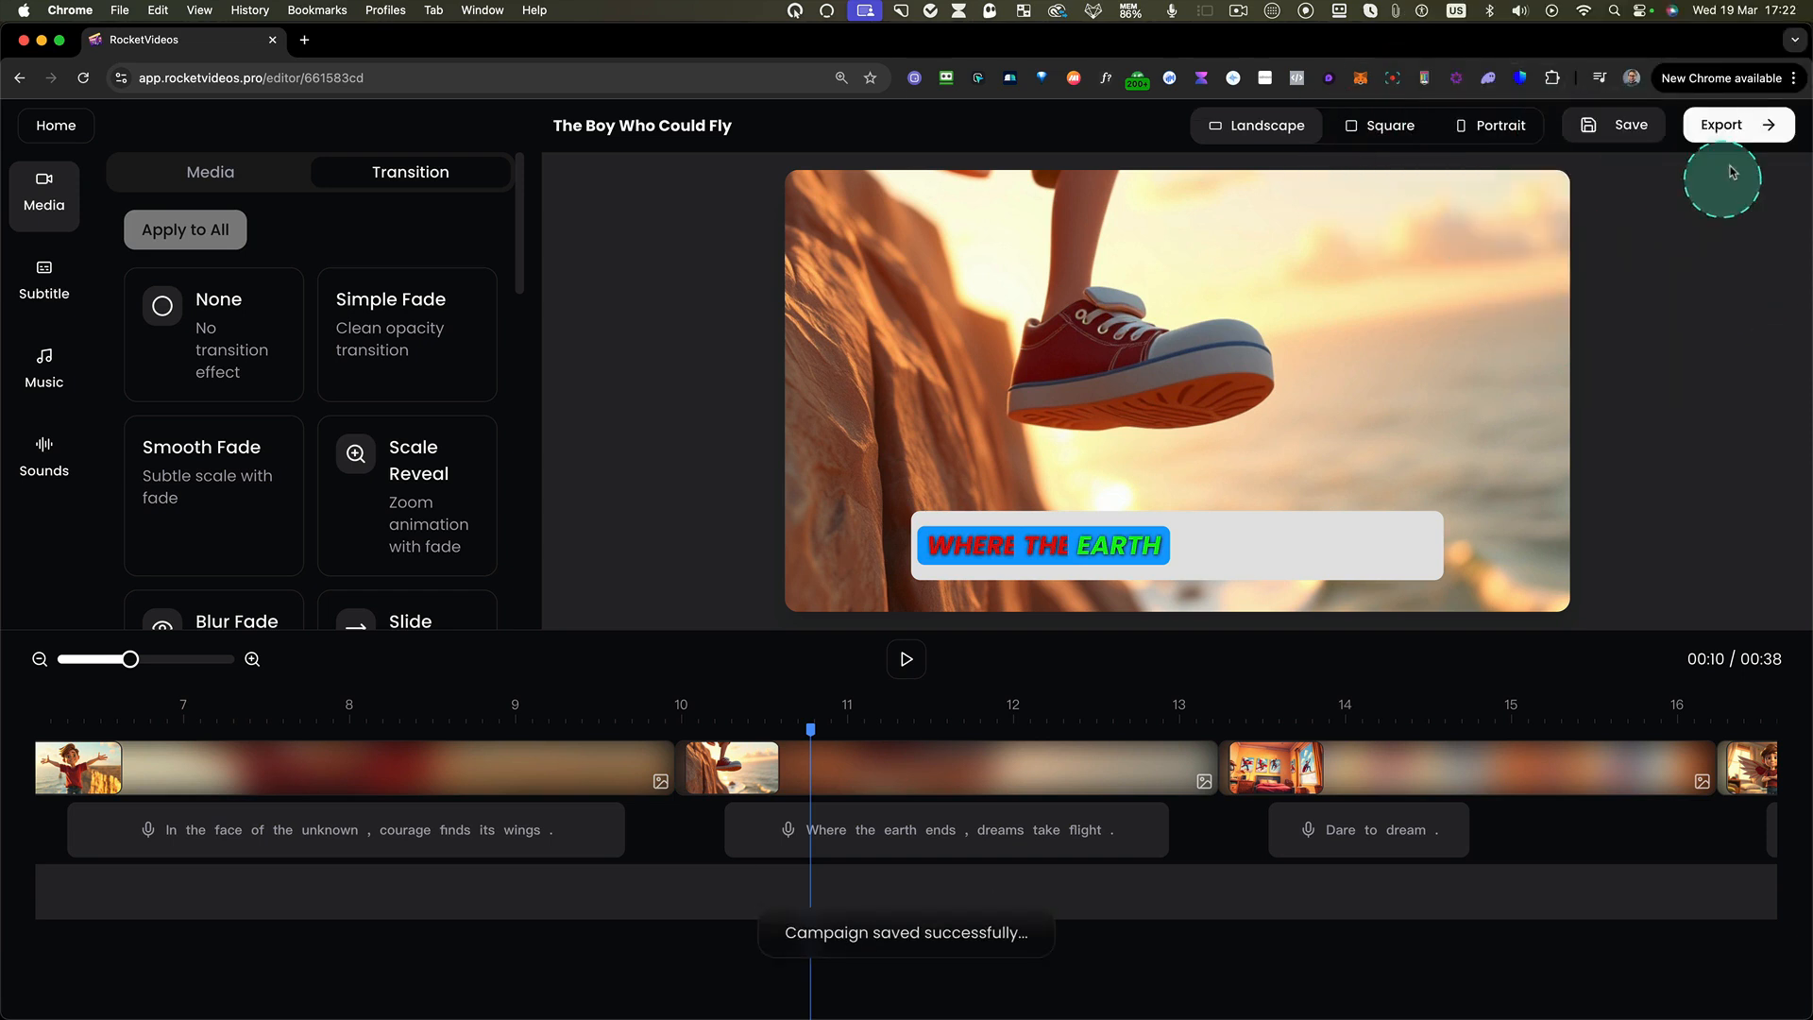
pyautogui.click(1724, 125)
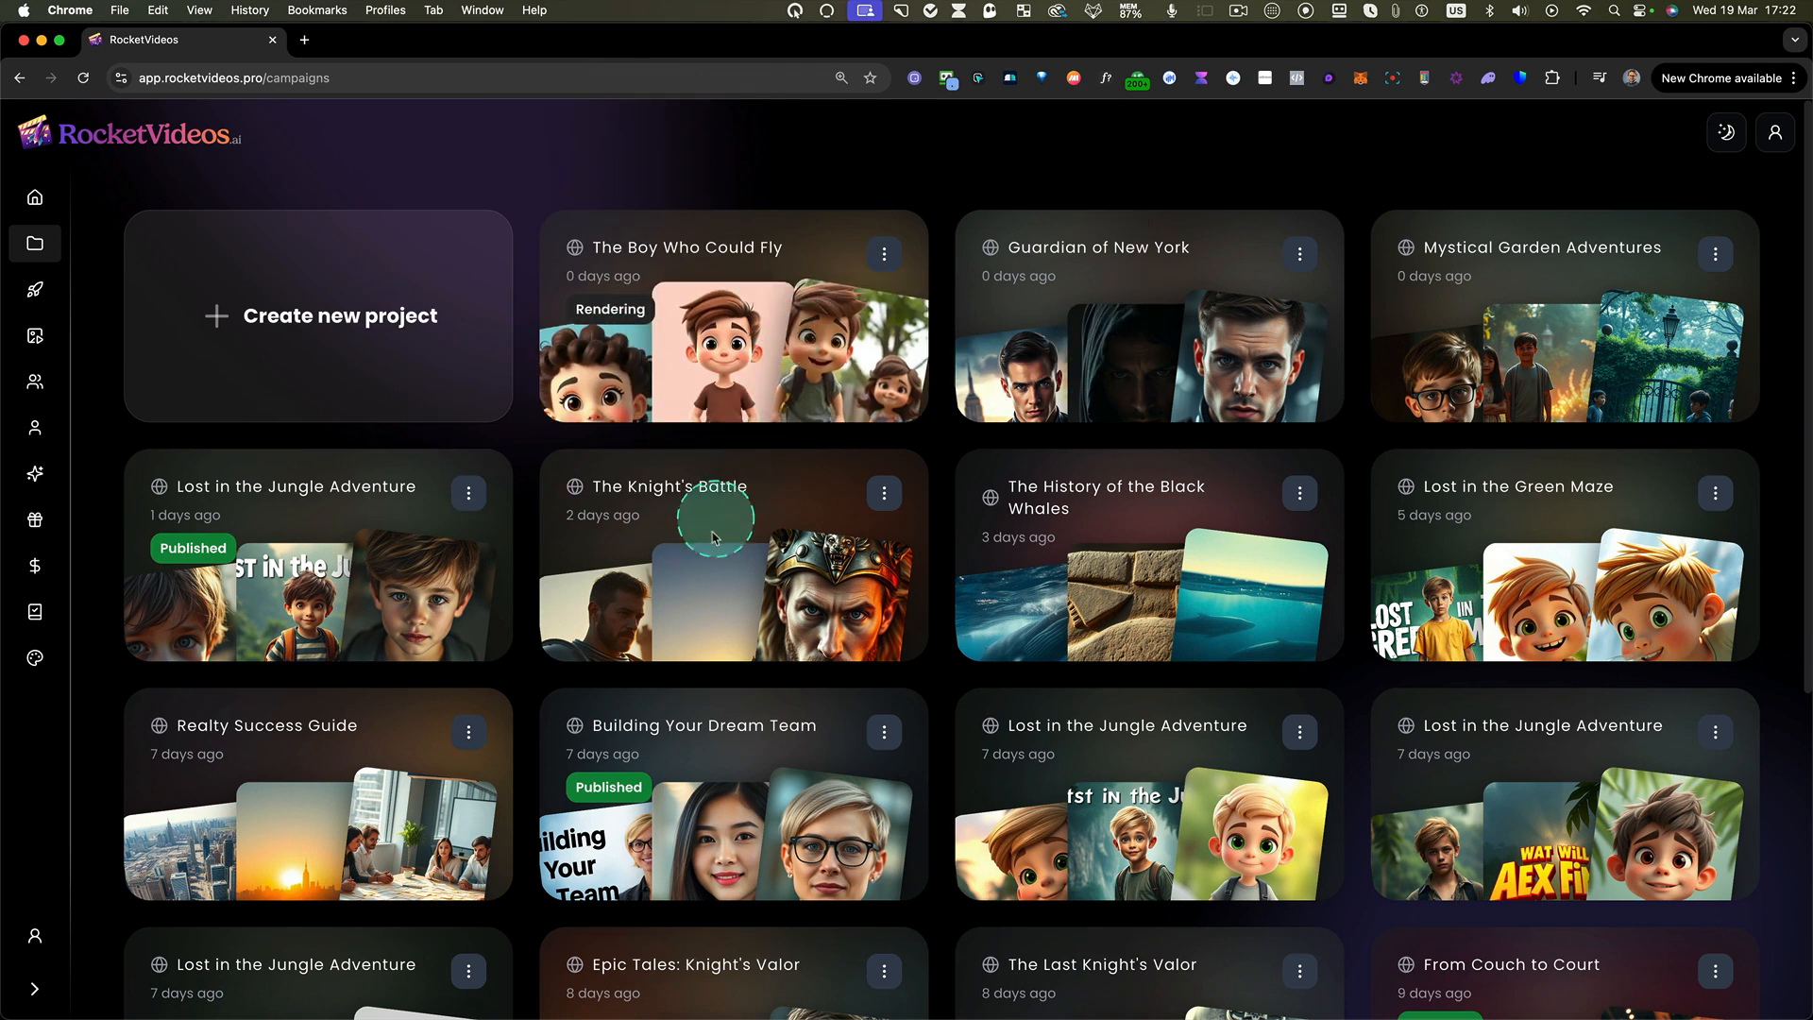
# - Examine the available actions for the "The Boy Who Could Fly" project in the project list
pyautogui.click(895, 257)
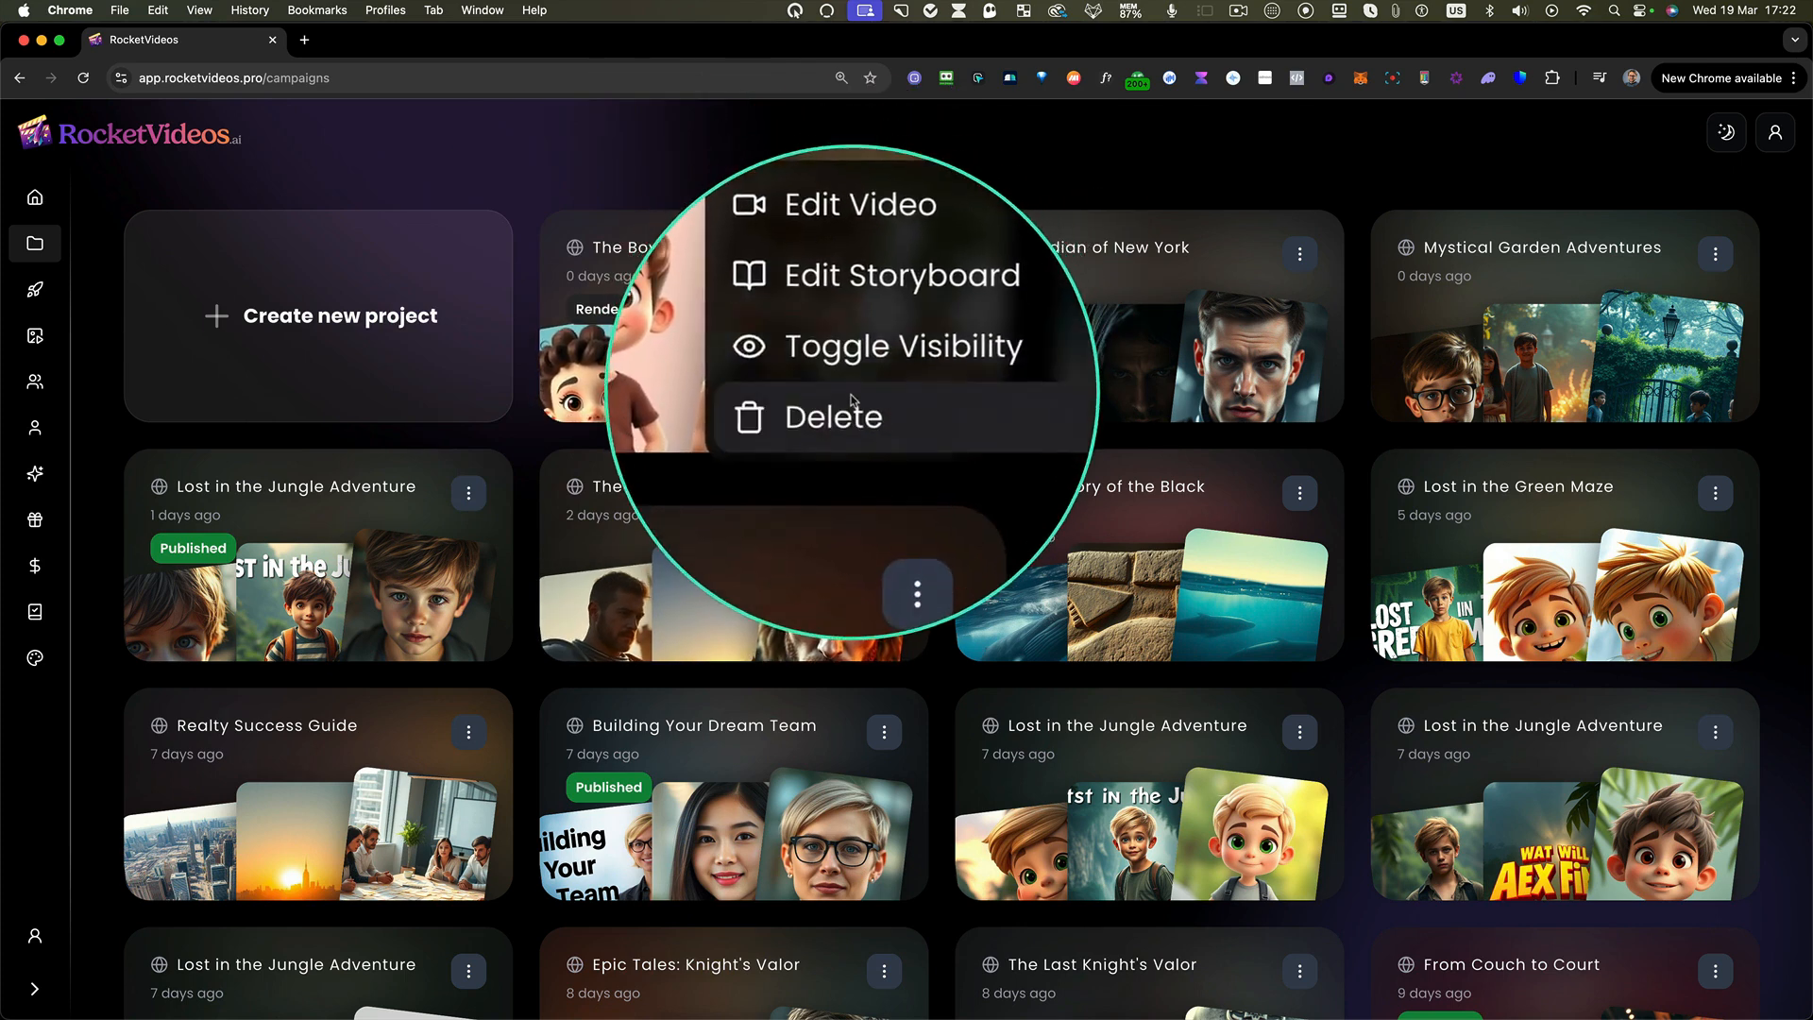
pyautogui.click(821, 186)
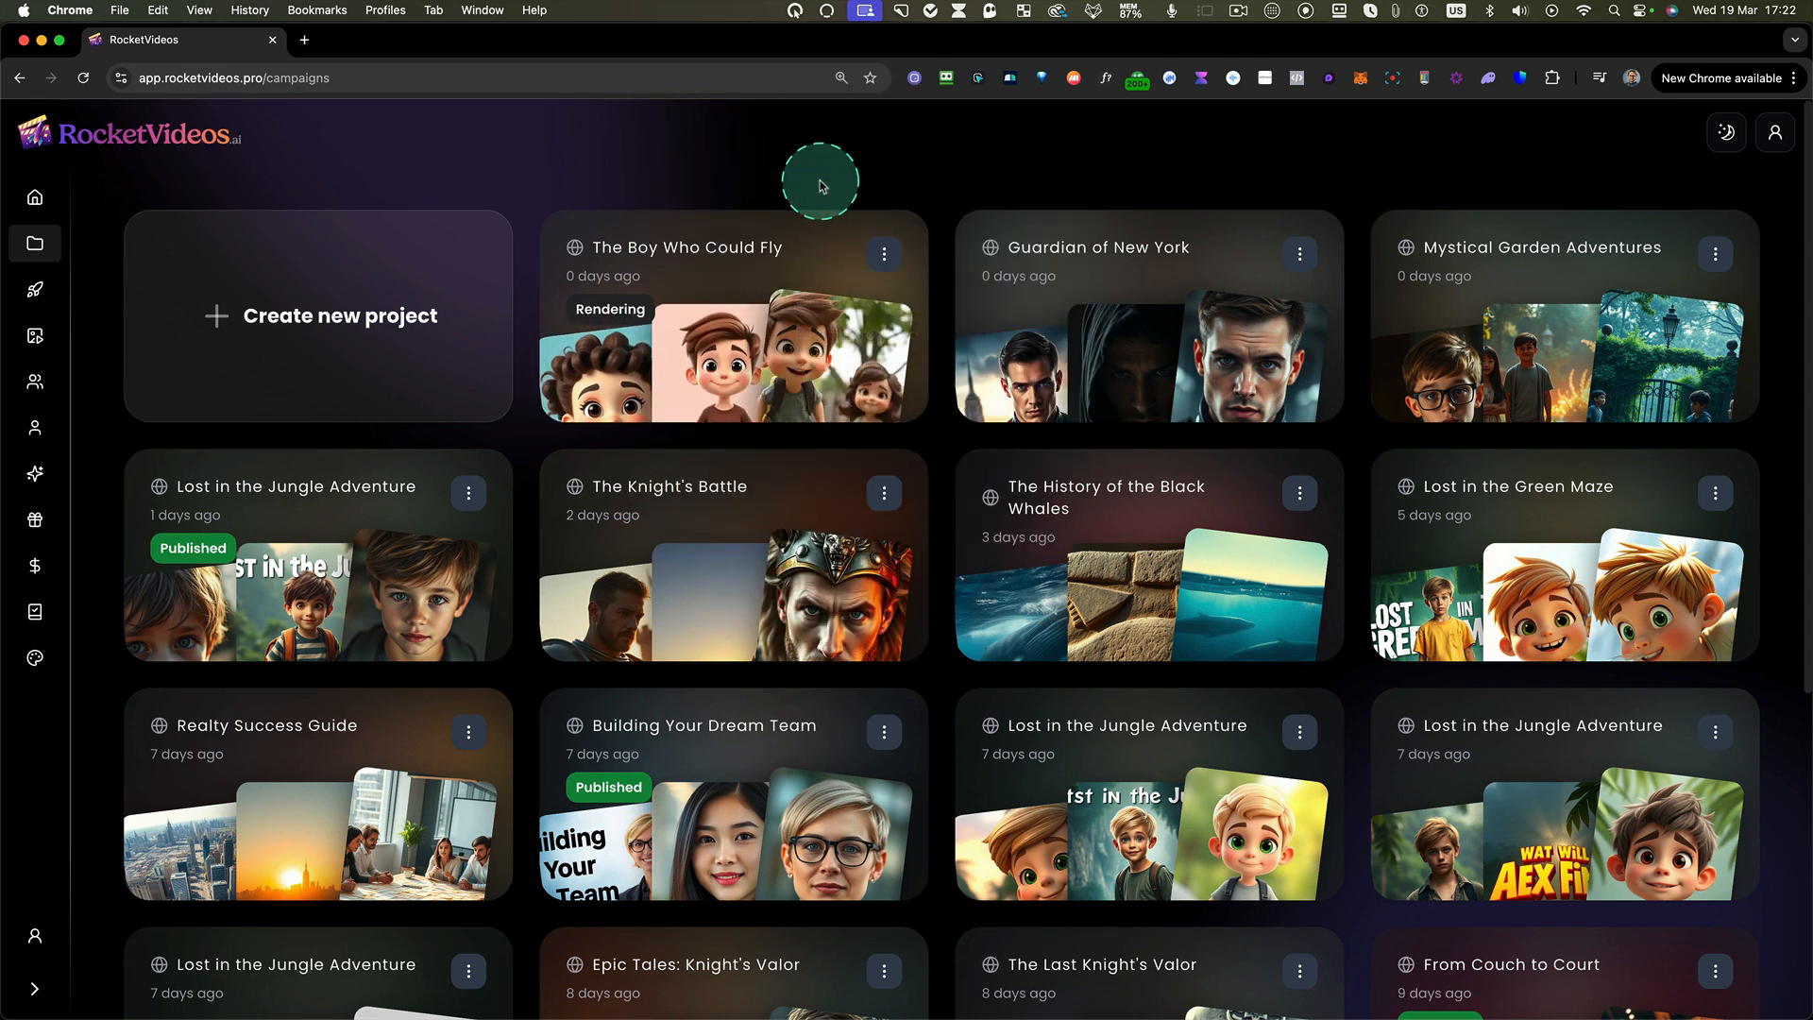